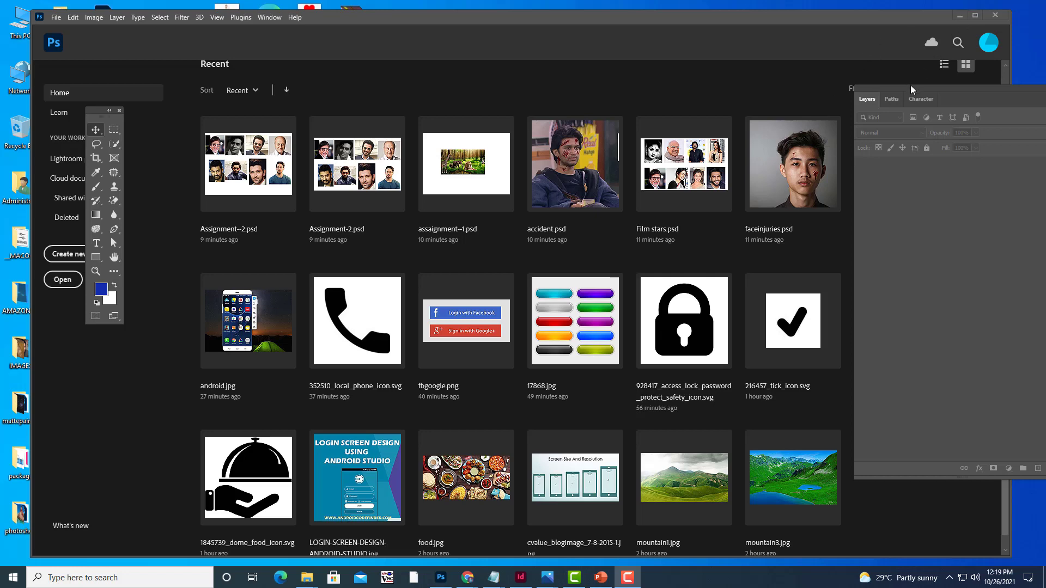
- Minimize Photoshop and open photoshopnotes.txt in a normal, centred Notepad window
left_click_drag(914, 83, 829, 98)
left_click(963, 17)
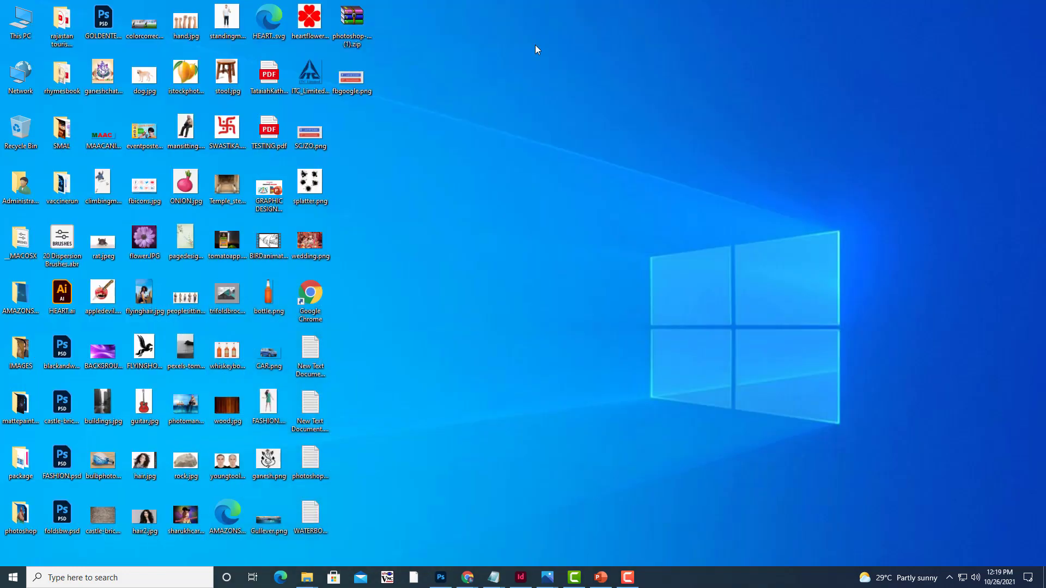
double_click(323, 462)
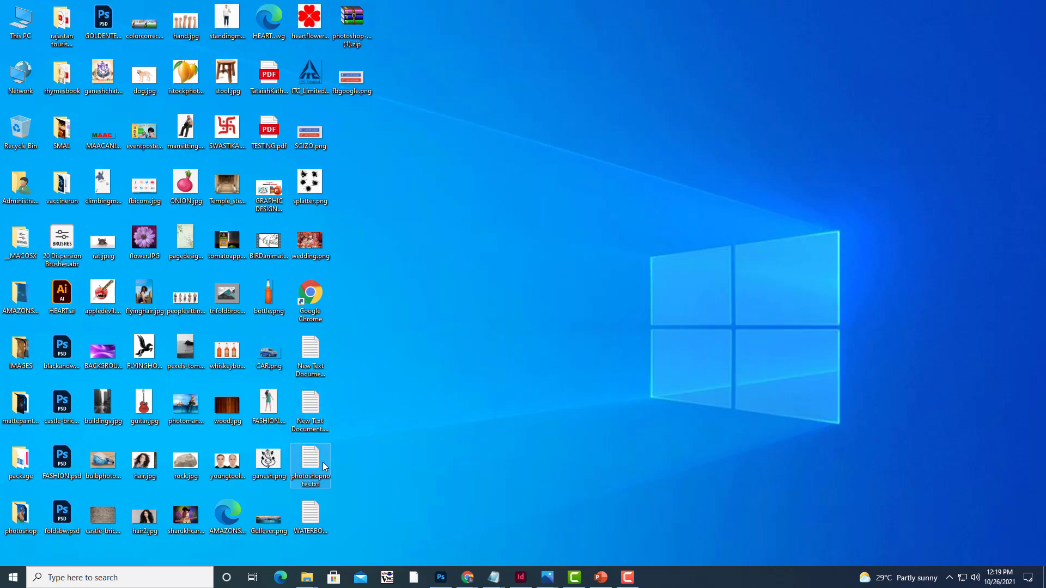
double_click(641, 50)
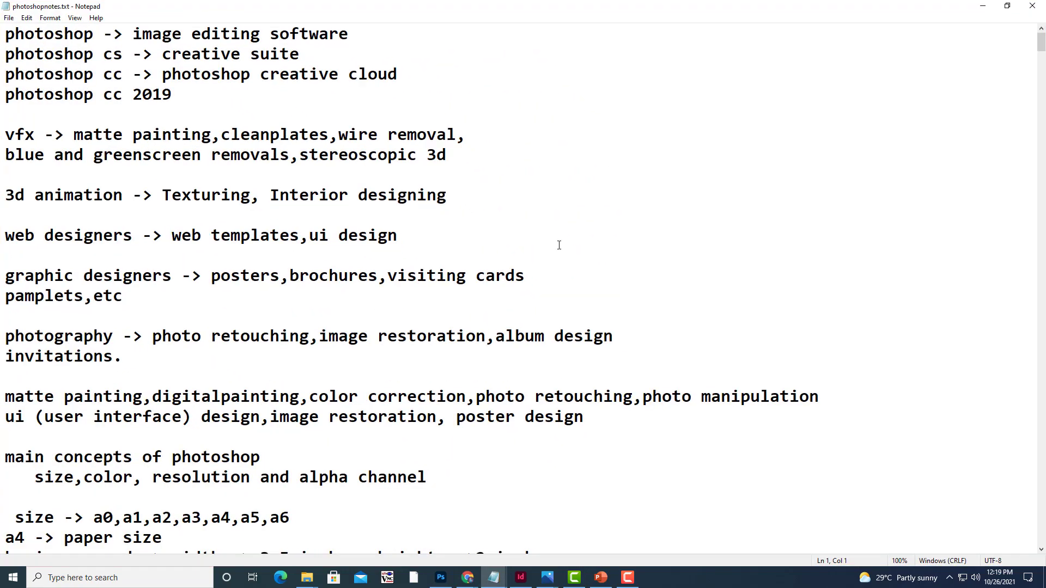
left_click(1008, 6)
left_click_drag(723, 53, 579, 36)
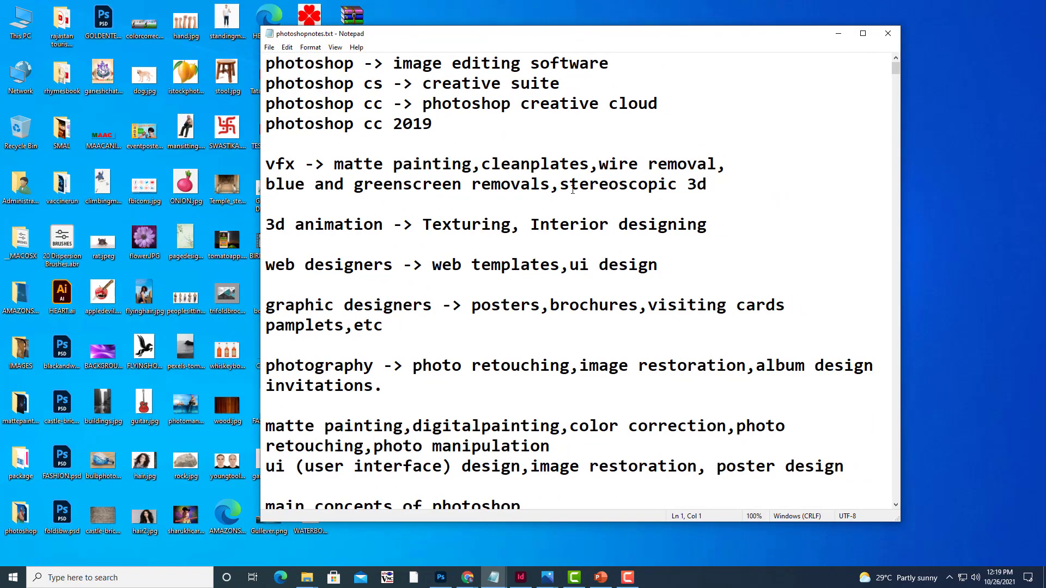
- Scroll down to the brushes notes and highlight the brush-size shortcut lines
scroll(578, 273, "down", 5)
scroll(578, 272, "down", 5)
scroll(578, 273, "down", 5)
scroll(553, 225, "down", 6)
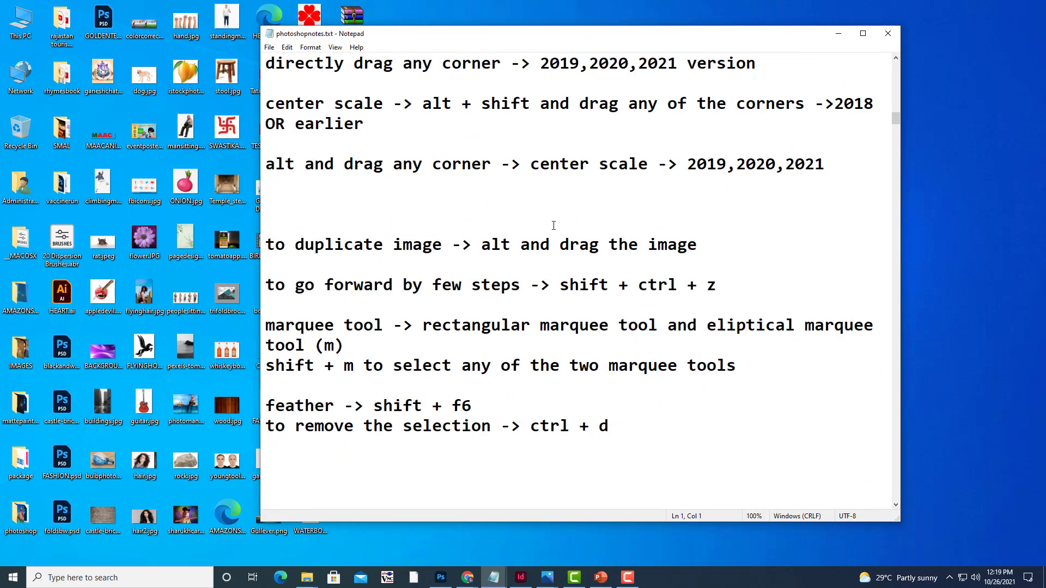
scroll(554, 225, "down", 7)
scroll(554, 225, "down", 5)
scroll(554, 225, "down", 5)
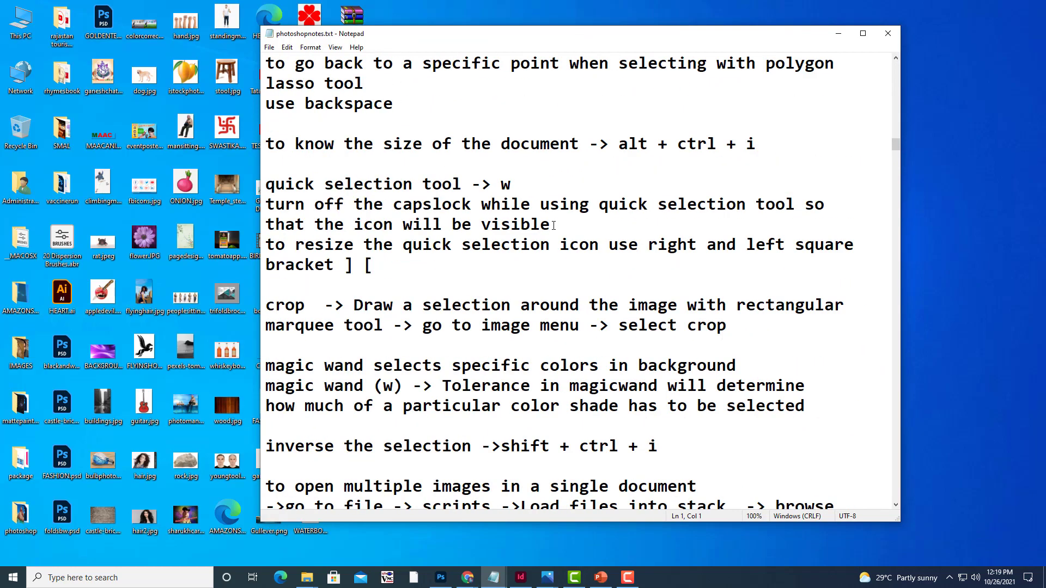
scroll(553, 225, "down", 5)
scroll(554, 225, "down", 5)
scroll(554, 225, "down", 3)
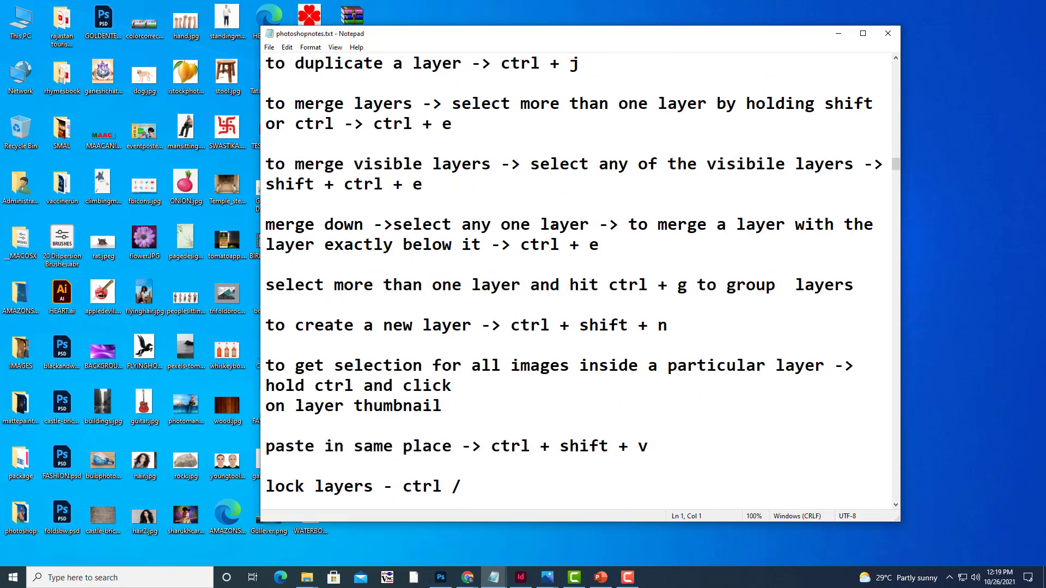
scroll(553, 225, "down", 5)
scroll(553, 225, "down", 4)
scroll(554, 225, "up", 1)
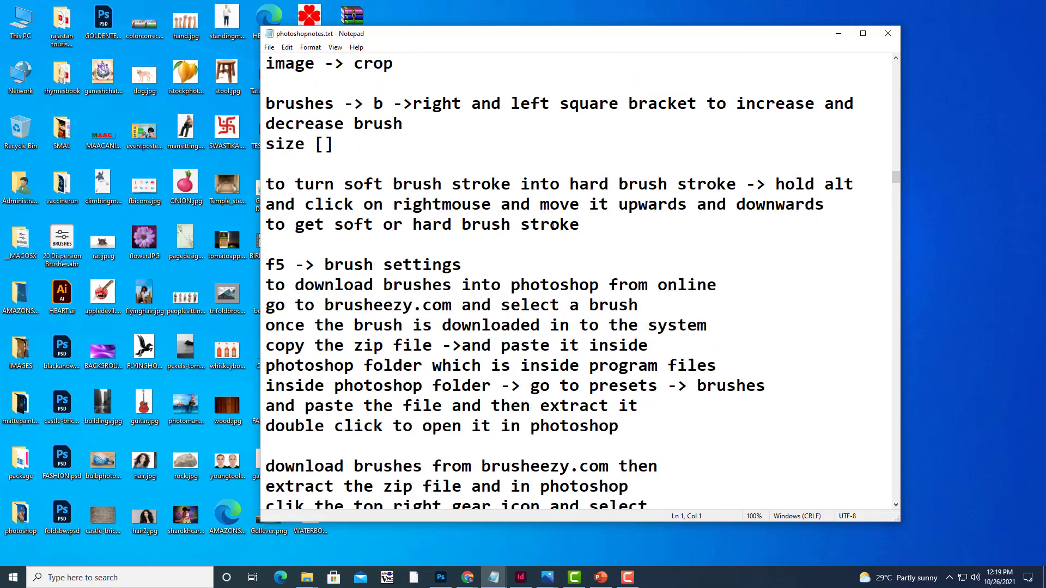
scroll(553, 225, "up", 2)
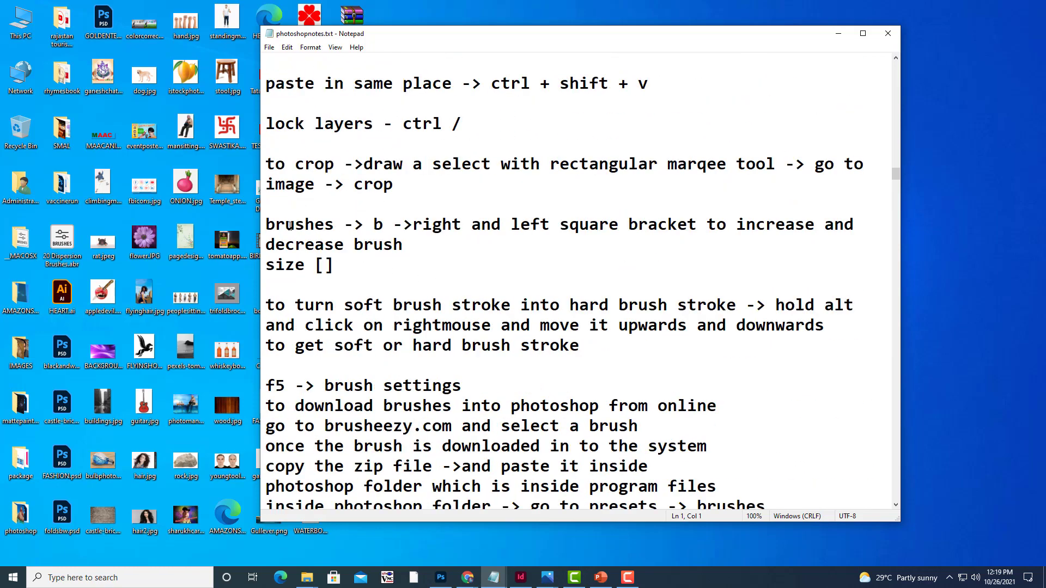
left_click_drag(267, 223, 335, 266)
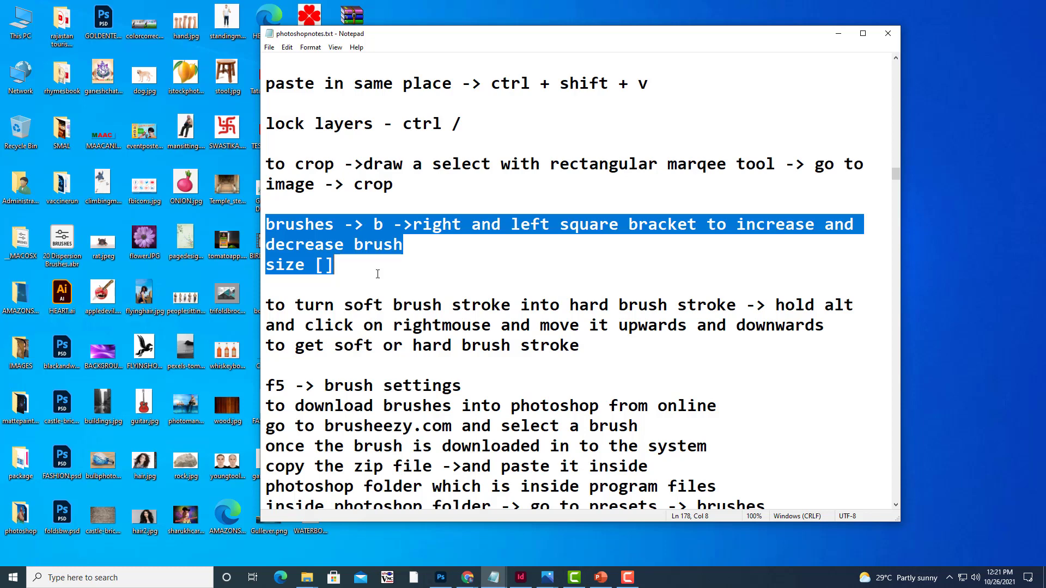
- Minimize the Notepad notes window to the taskbar
left_click(839, 33)
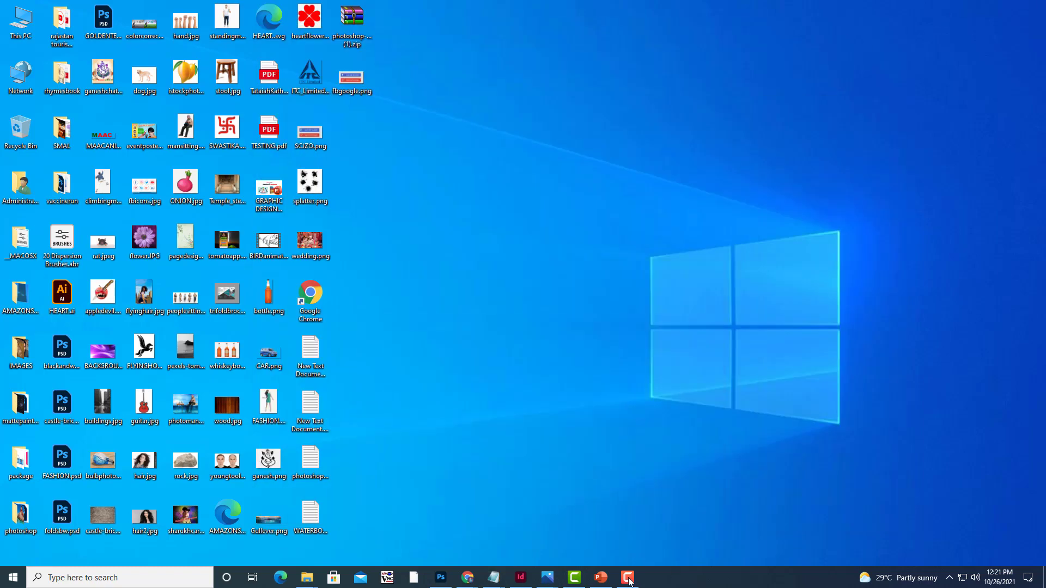
mouse_move(440, 577)
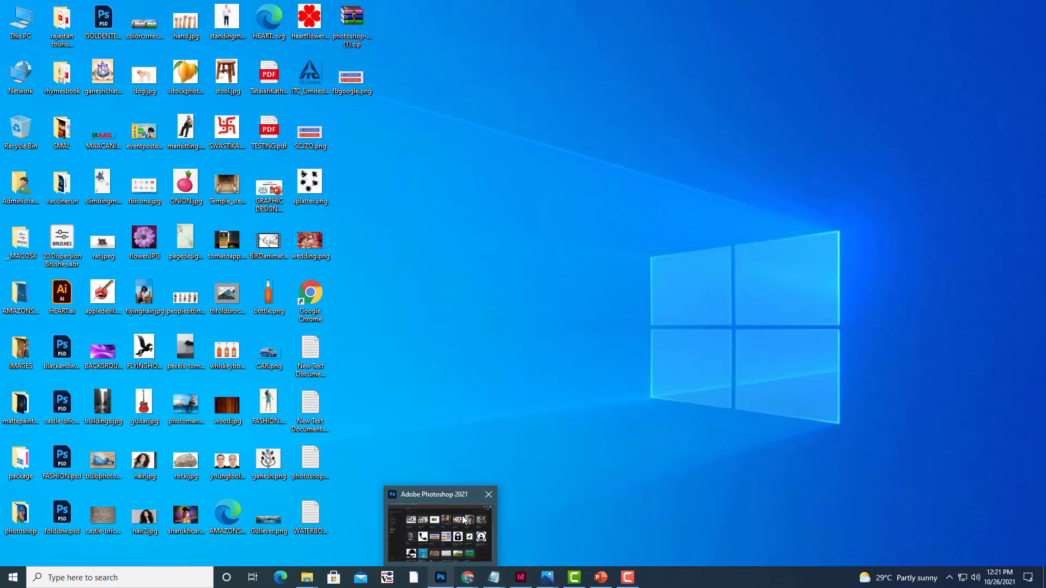
- Create a new landscape A4 document from the Print presets
left_click(464, 519)
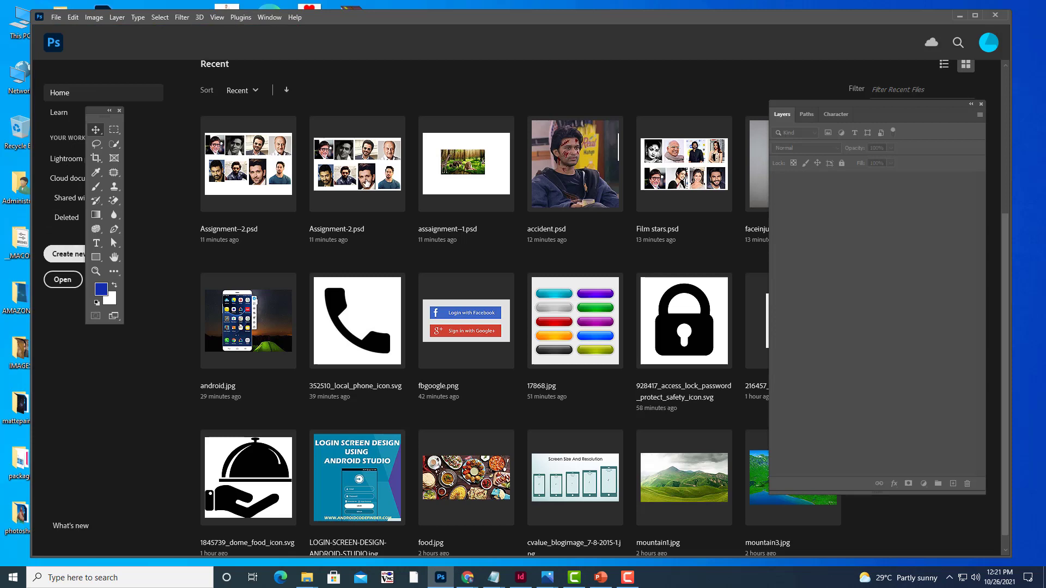
key("ctrl+n")
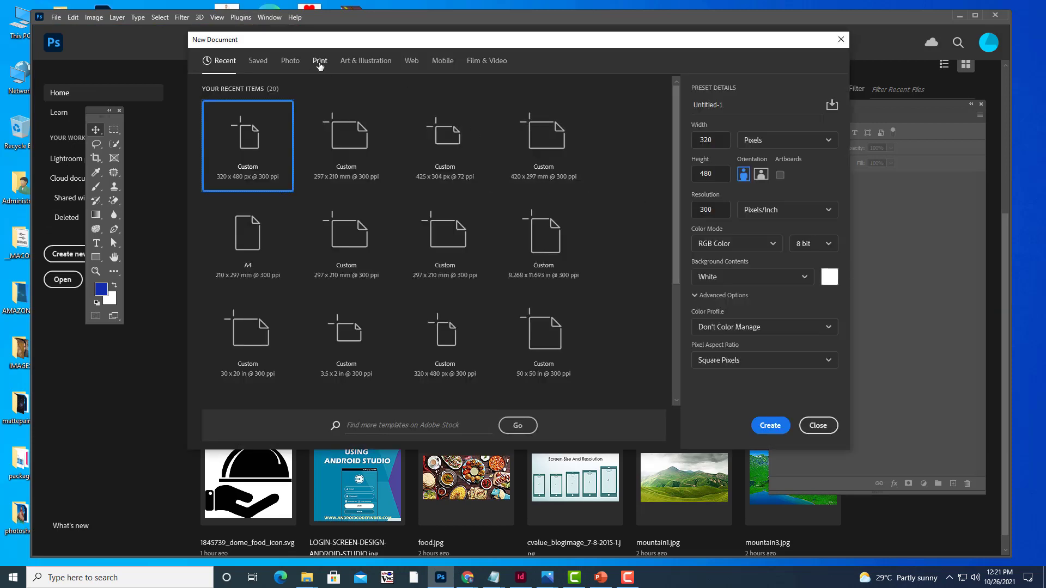
left_click(320, 62)
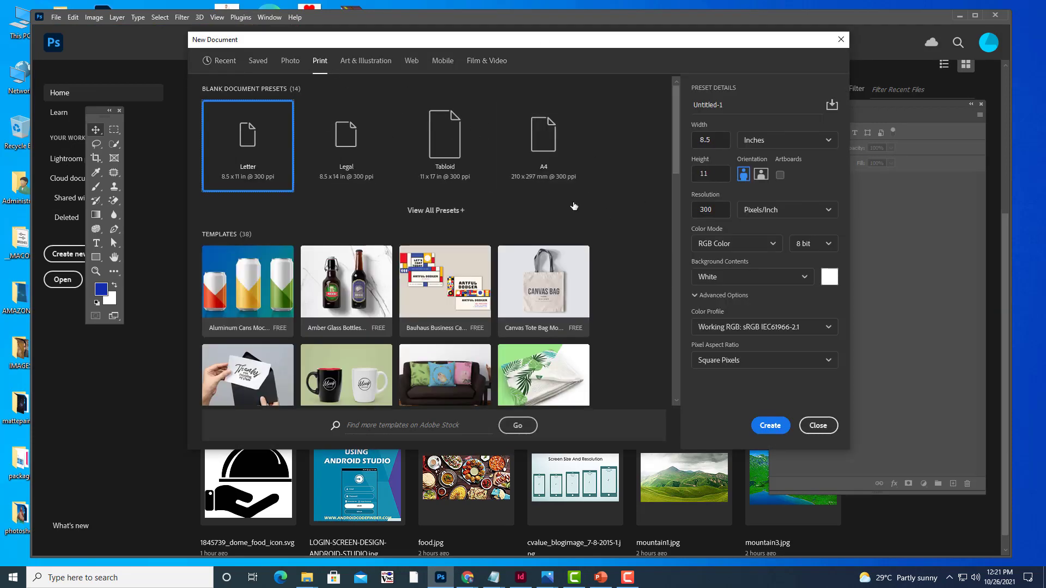
left_click(554, 148)
left_click(761, 173)
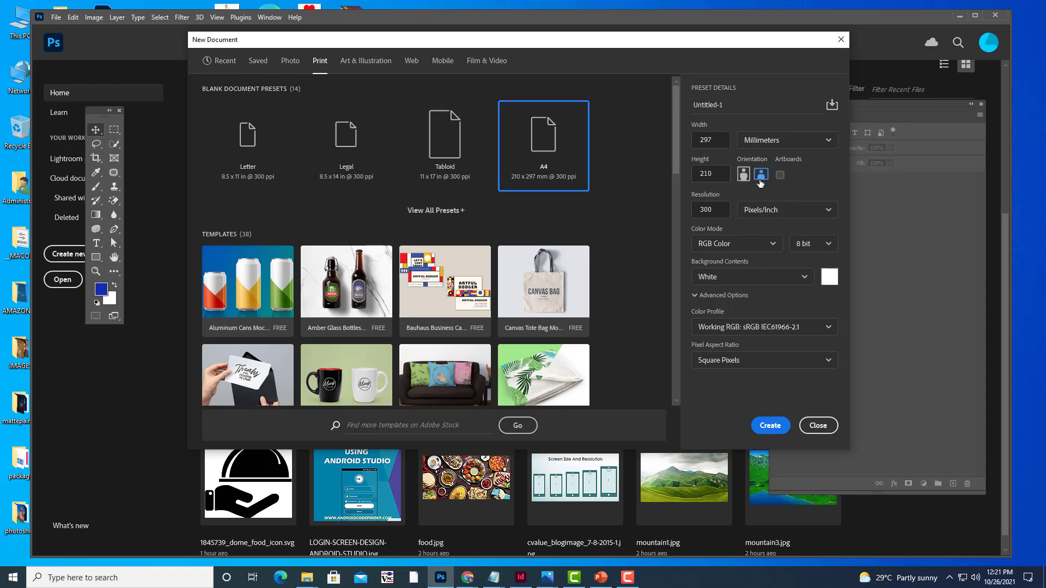
left_click(768, 425)
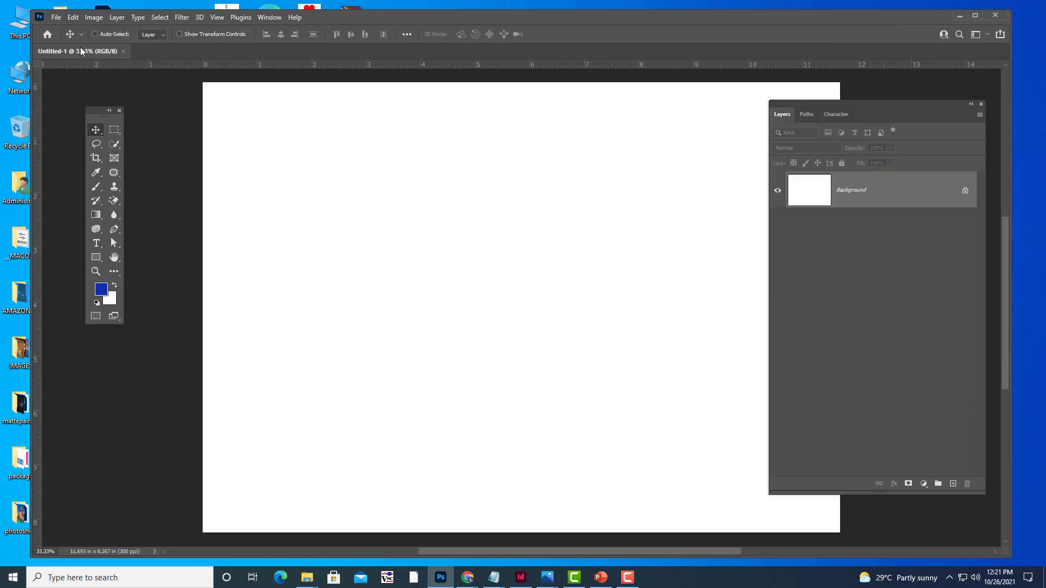
- Float Untitled-1 in its own window, rearrange the panels, and activate the Brush tool
left_click_drag(81, 51, 267, 70)
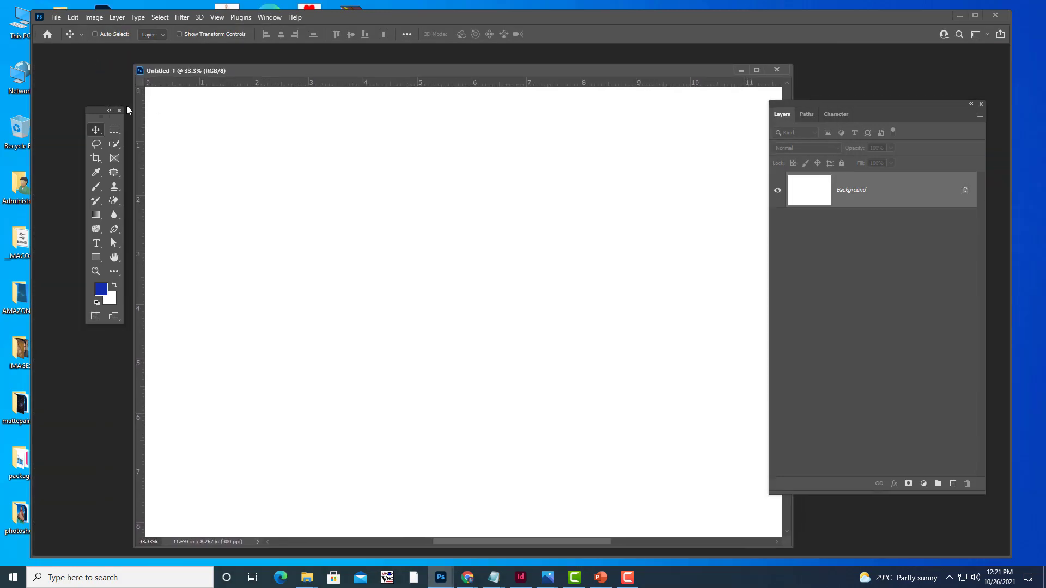
left_click_drag(95, 110, 74, 72)
left_click_drag(813, 103, 828, 90)
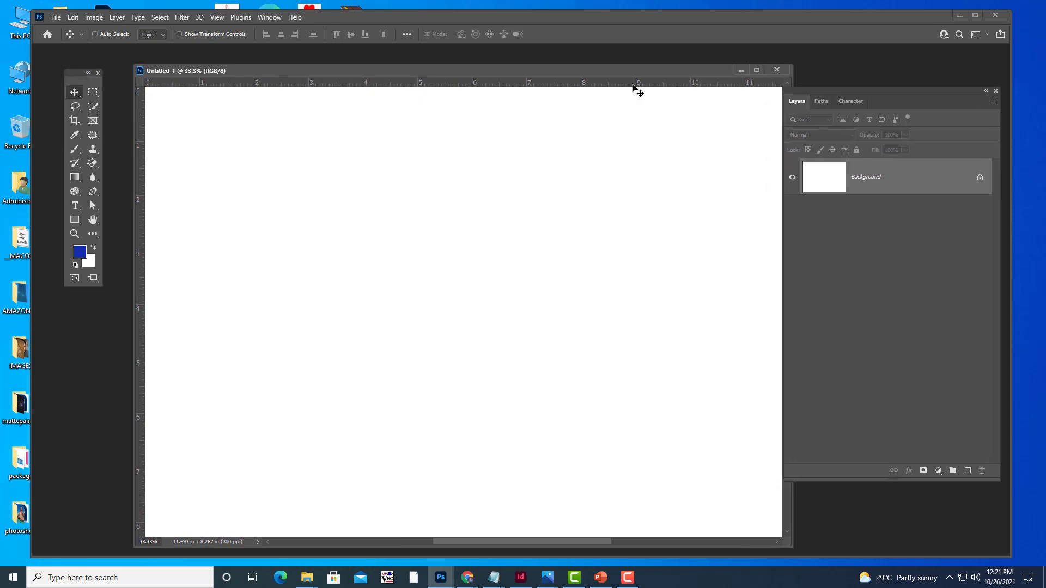
left_click_drag(612, 72, 600, 82)
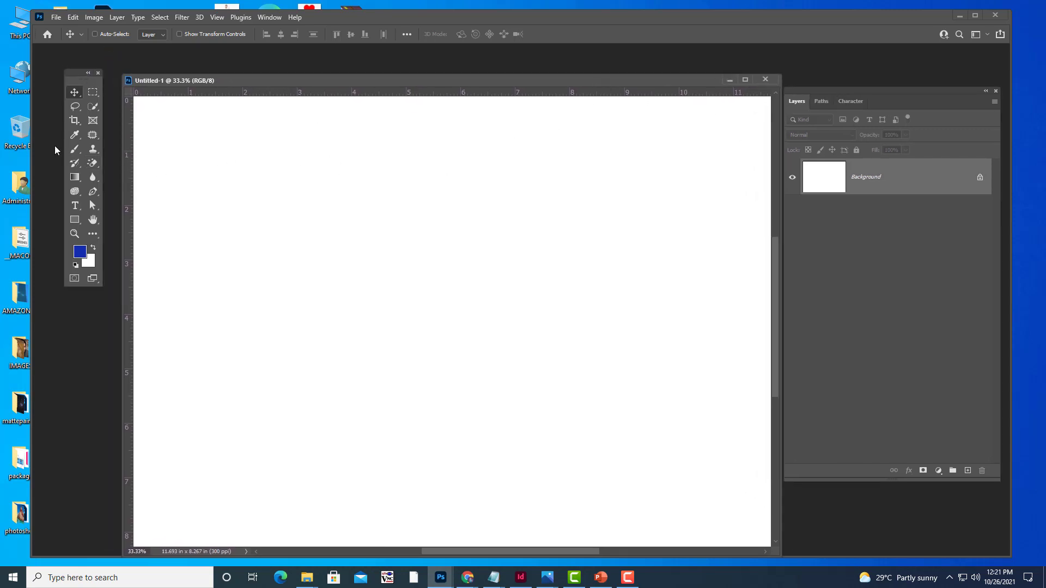
key("b")
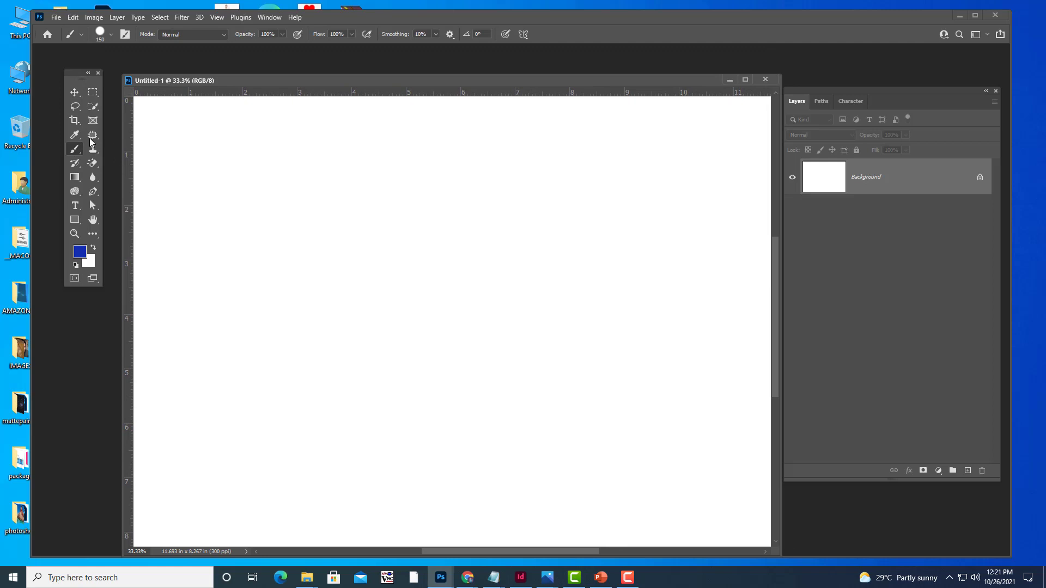
left_click_drag(288, 83, 295, 77)
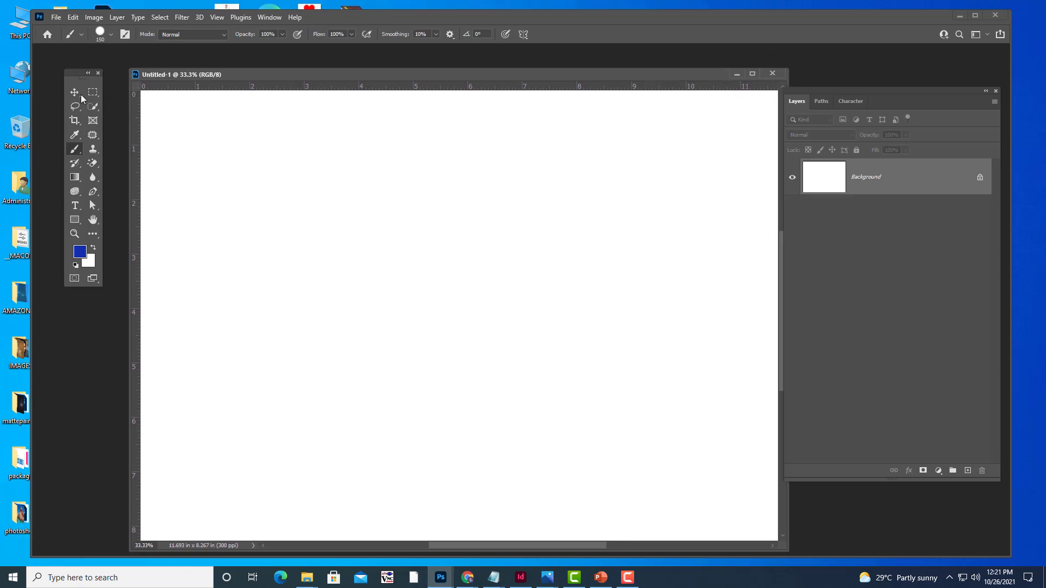
left_click_drag(75, 76, 83, 106)
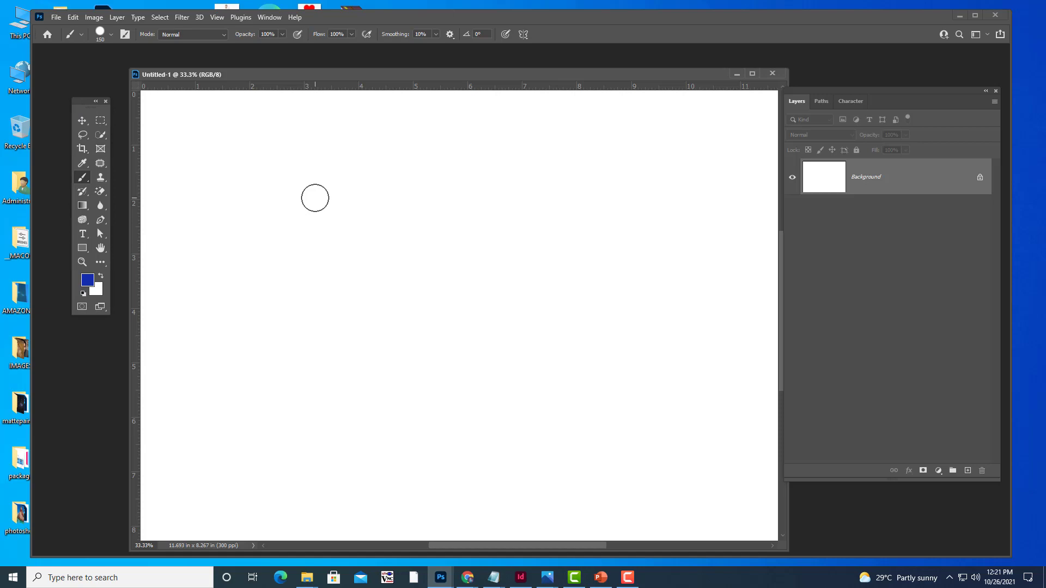
- Switch to Chrome and bring up the ATTENDANCE SHEET tab
left_click(468, 578)
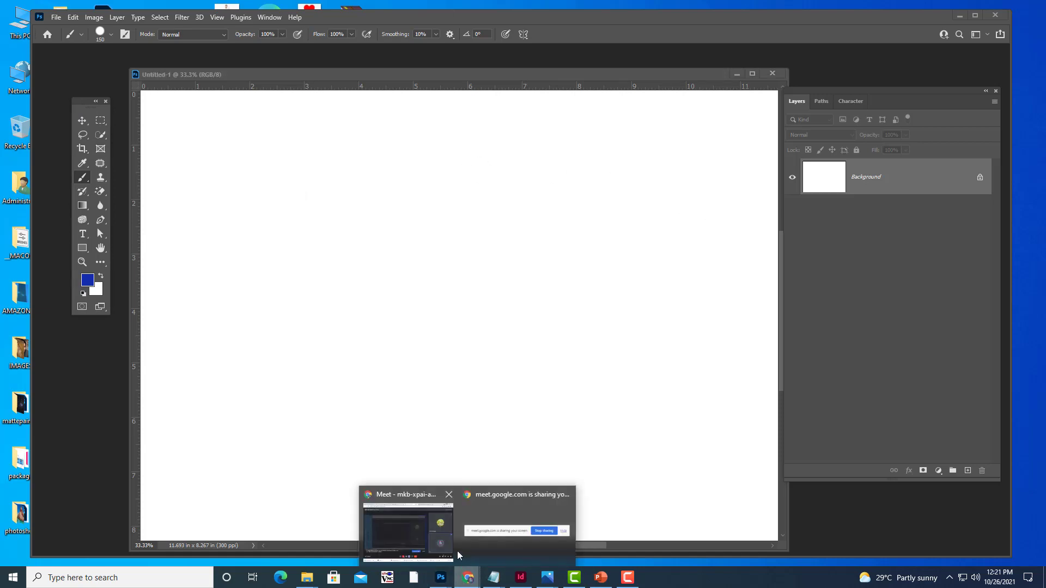
left_click(434, 532)
left_click(726, 24)
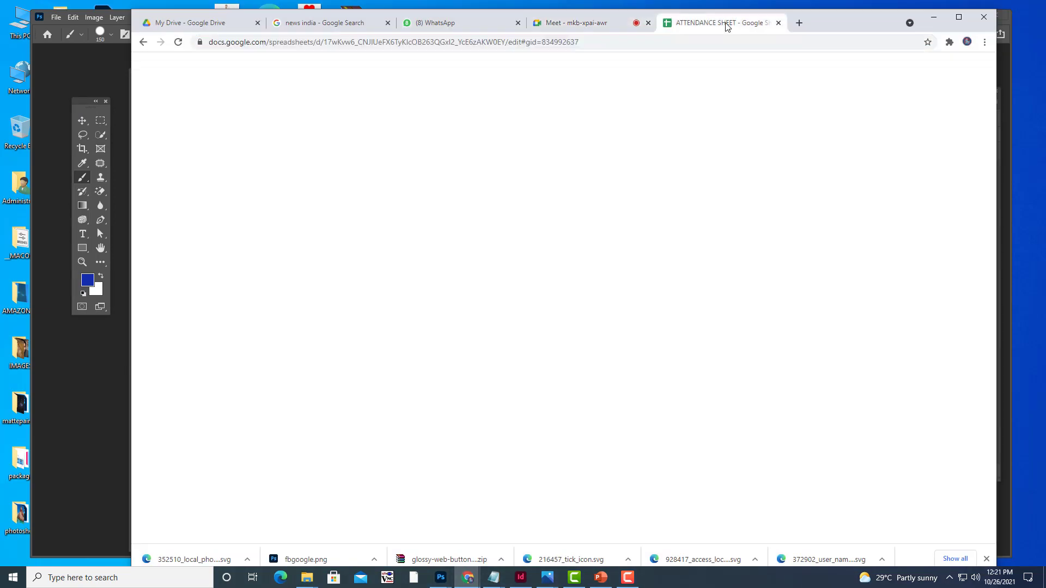
- Replace the A in cell AE802 with p and make its text black
left_click(881, 216)
type("A")
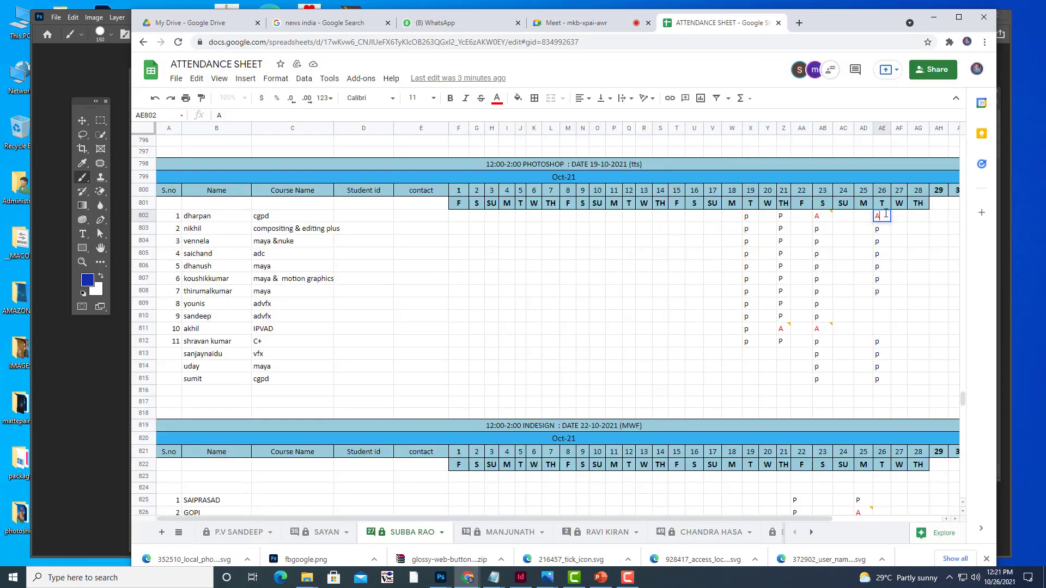
key("ctrl+a")
type("p")
key("ctrl+a")
left_click(497, 98)
left_click(505, 139)
left_click(911, 232)
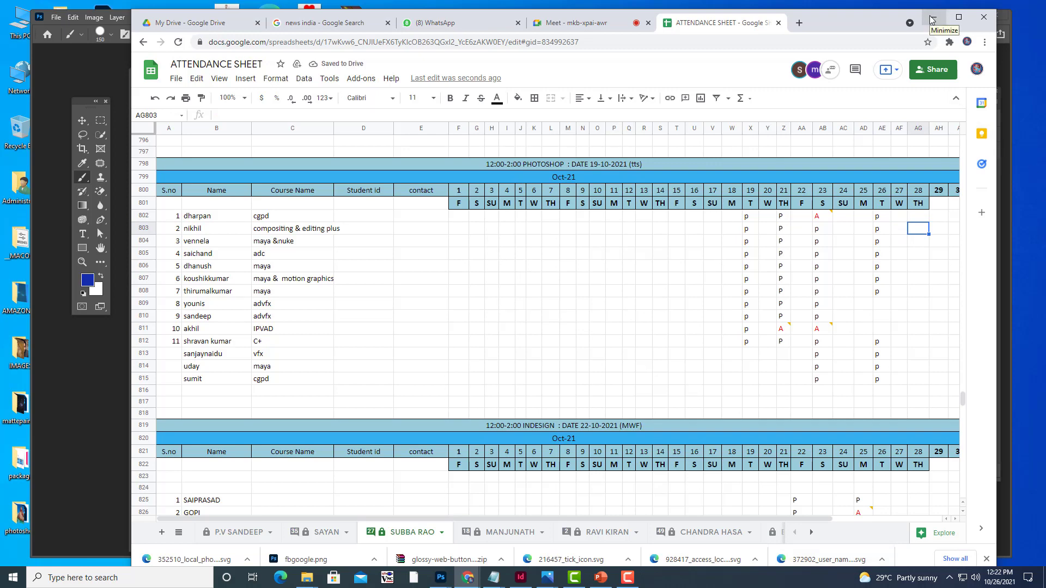
- Return to Photoshop and nudge the Untitled-1 window and Layers panel into new positions
left_click(932, 19)
left_click_drag(498, 76, 496, 70)
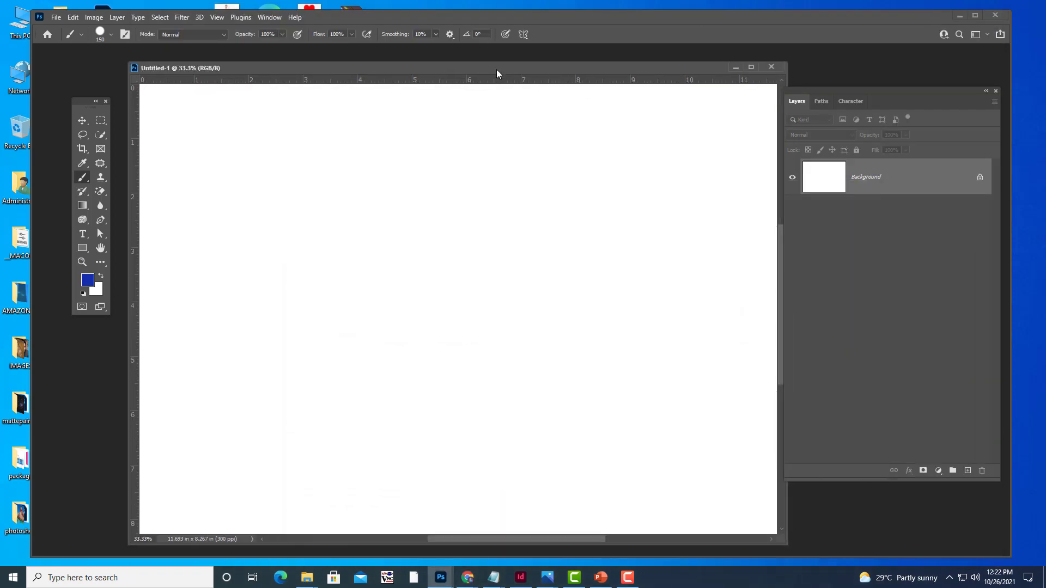
left_click_drag(844, 93, 852, 92)
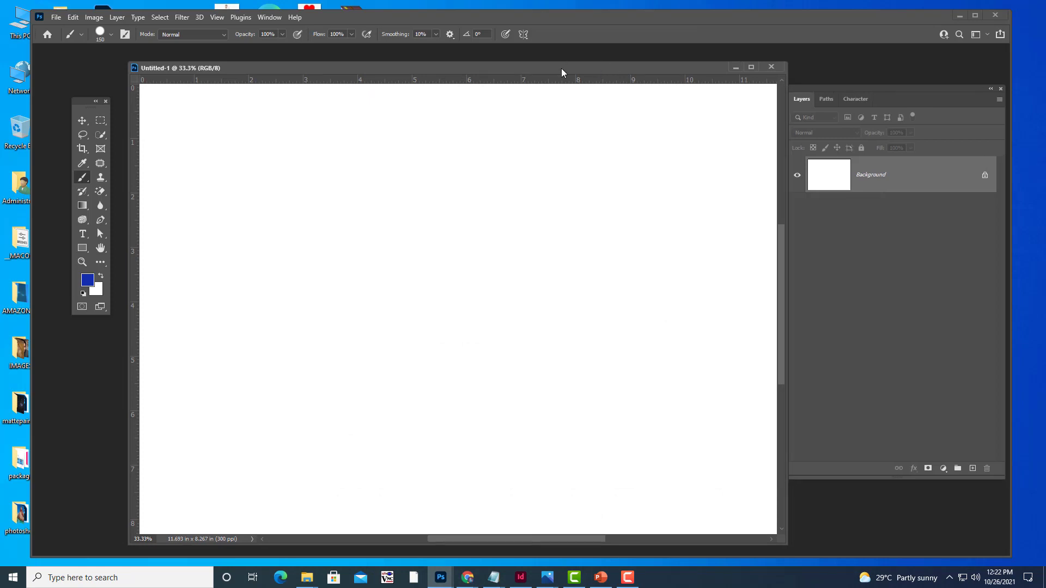
mouse_move(561, 68)
left_mouse_down()
mouse_move(549, 68)
mouse_move(560, 62)
left_mouse_up()
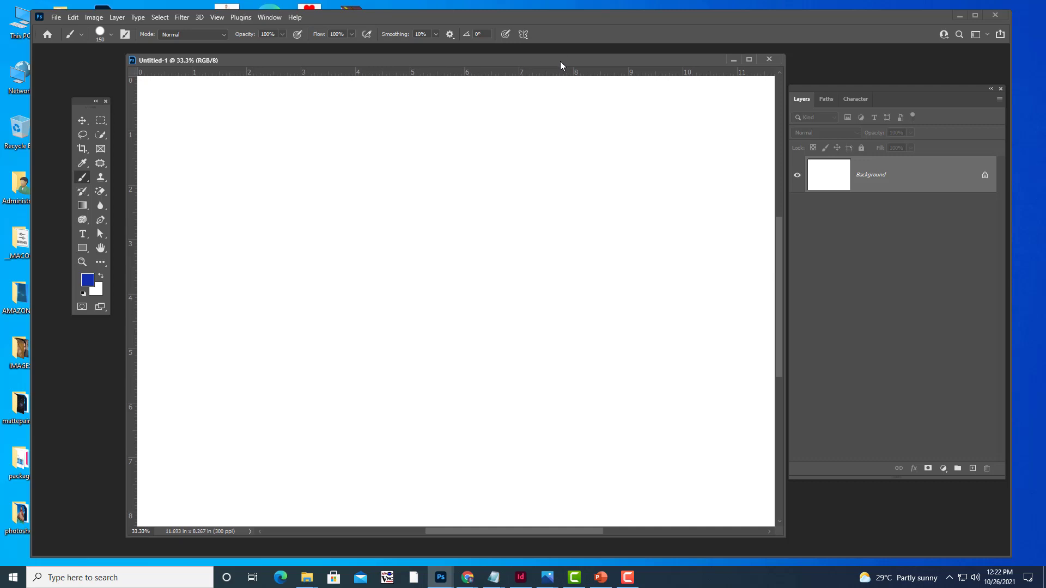
mouse_move(561, 61)
left_mouse_down()
mouse_move(552, 61)
mouse_move(566, 76)
left_mouse_up()
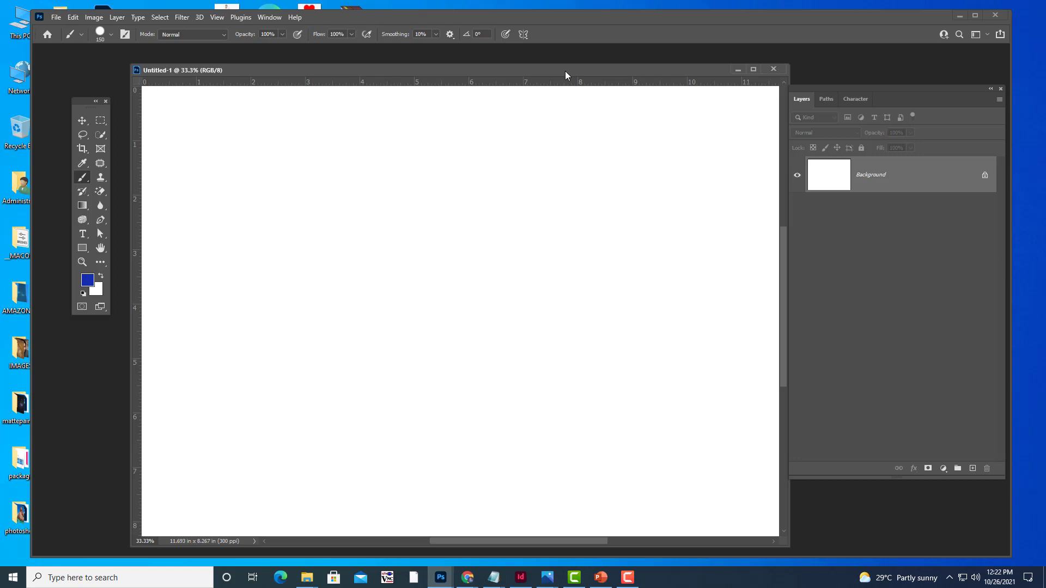
left_click_drag(564, 71, 560, 70)
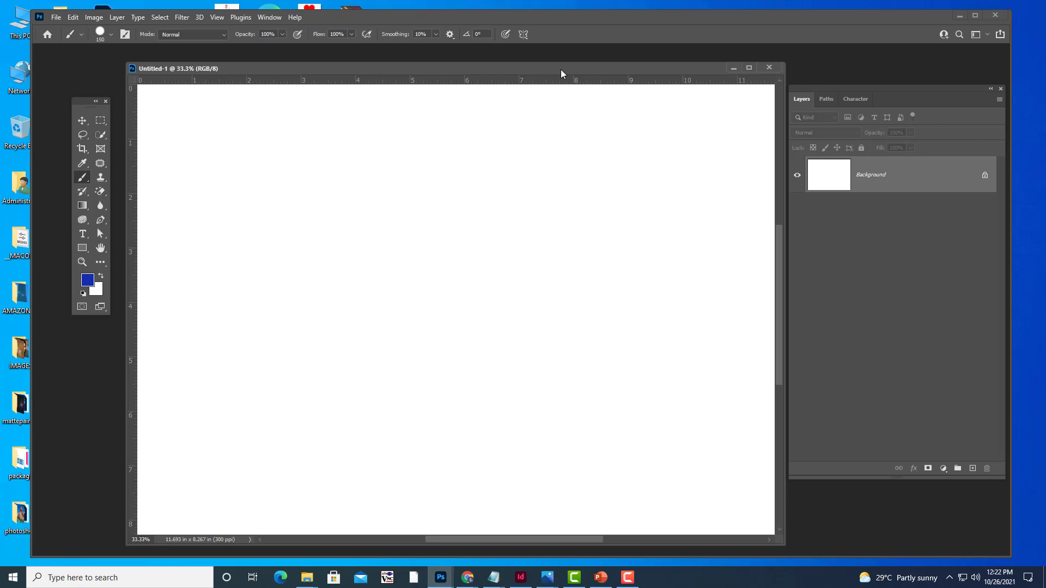
left_click_drag(561, 70, 551, 80)
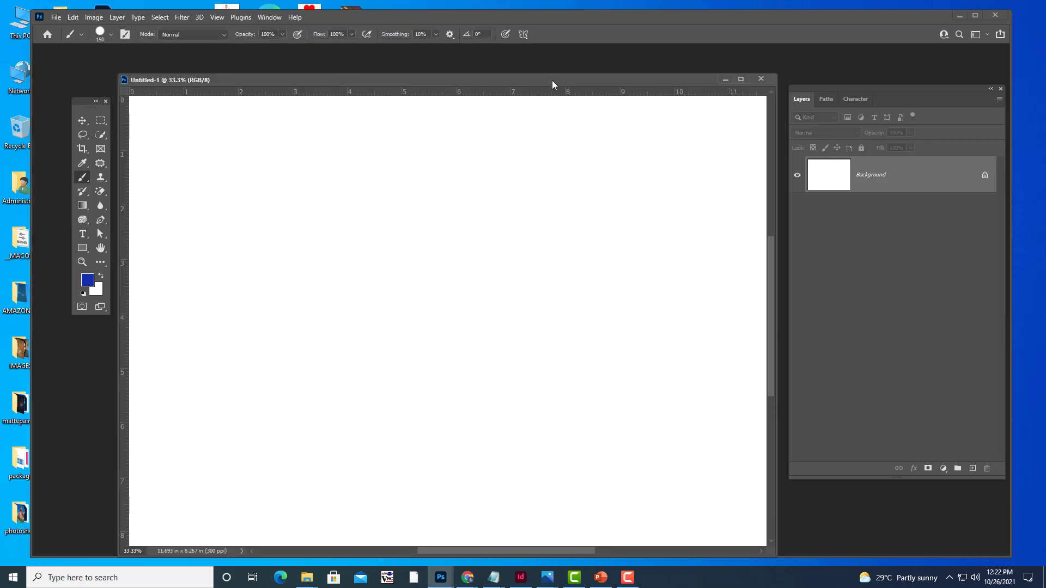
left_click_drag(809, 85, 797, 82)
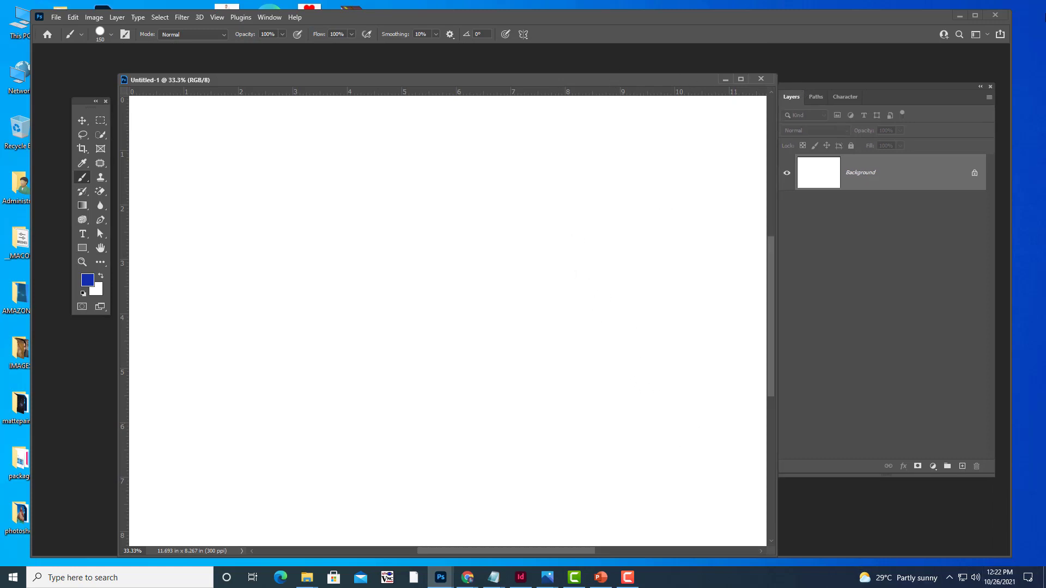
left_click_drag(425, 78, 419, 70)
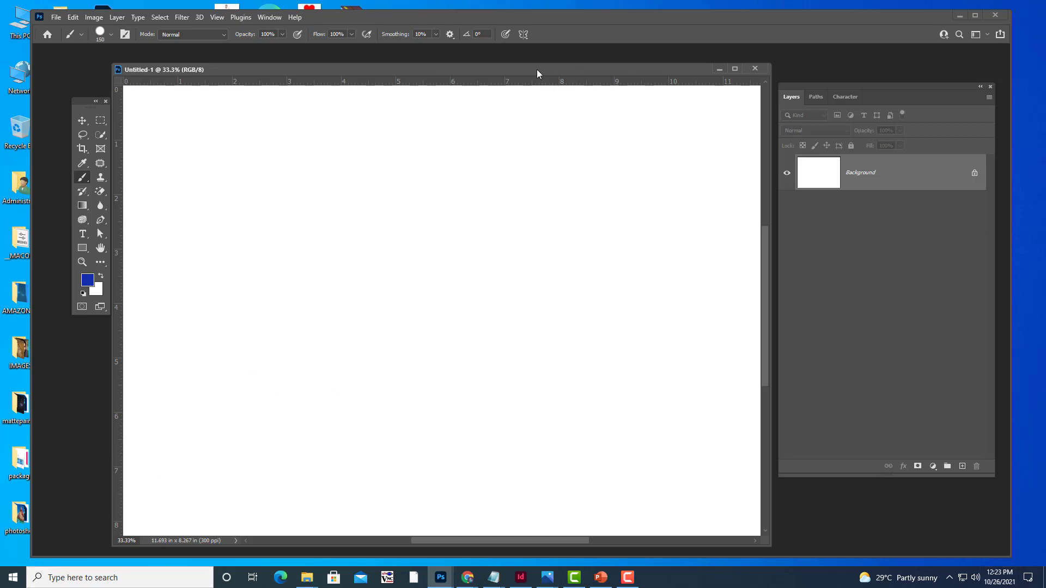
left_click_drag(537, 70, 535, 60)
- Rearrange the Layers panel and canvas window, then zoom out to 25%
left_click_drag(803, 84, 803, 69)
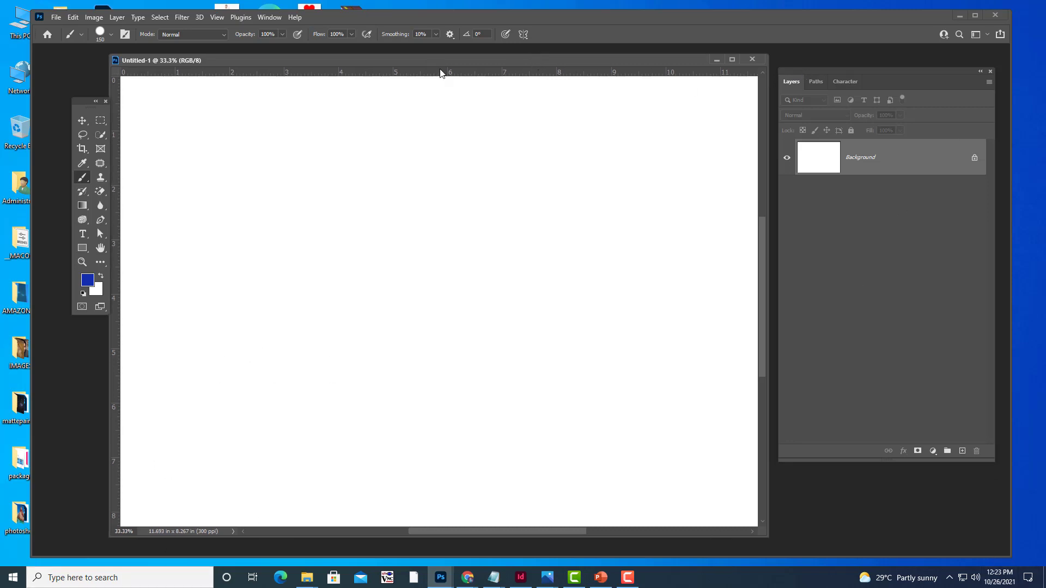
mouse_move(420, 66)
left_mouse_down()
mouse_move(412, 78)
mouse_move(430, 81)
left_mouse_up()
key("ctrl+minus")
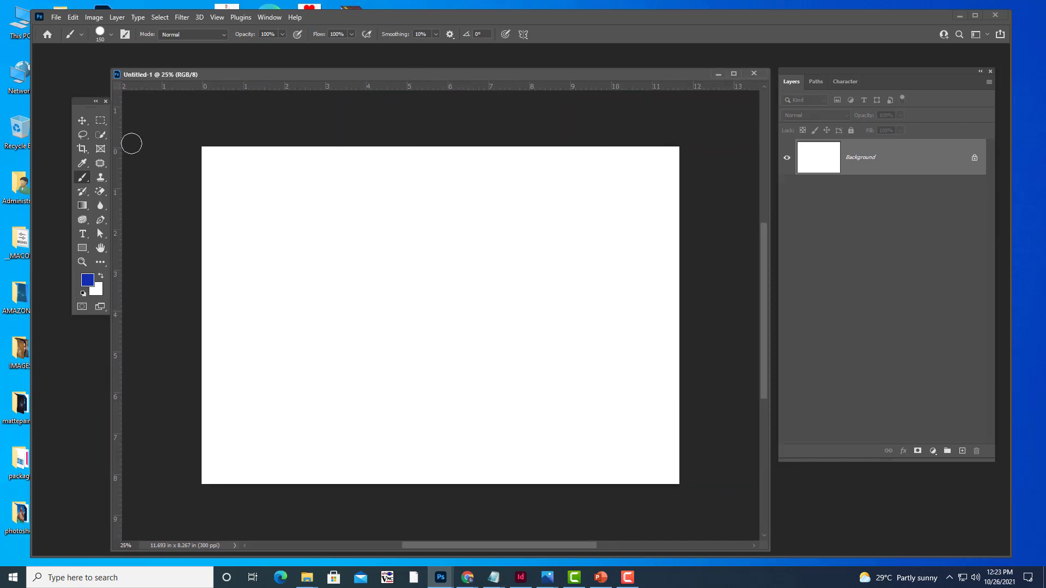
- Adjust the brush size with the bracket keys to 900 px
key("bracketright")
key("bracketright")
key("bracketright")
key("bracketright")
key("bracketright")
key("bracketright")
key("bracketright")
key("bracketleft")
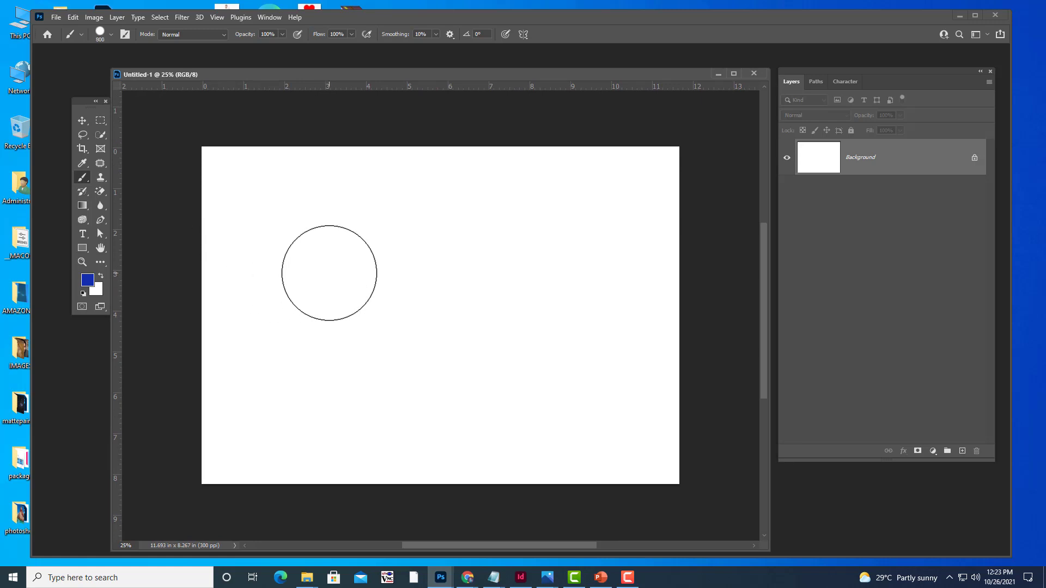
key("bracketleft")
key("bracketleft")
key("bracketleft")
key("bracketleft")
key("bracketleft")
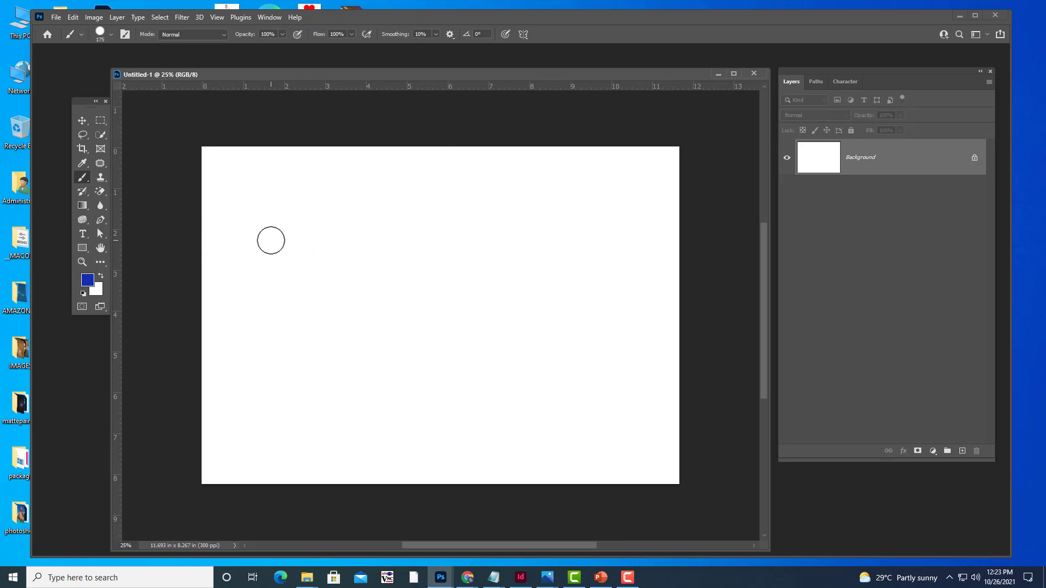
key("bracketright")
key("bracketright")
key("bracketright")
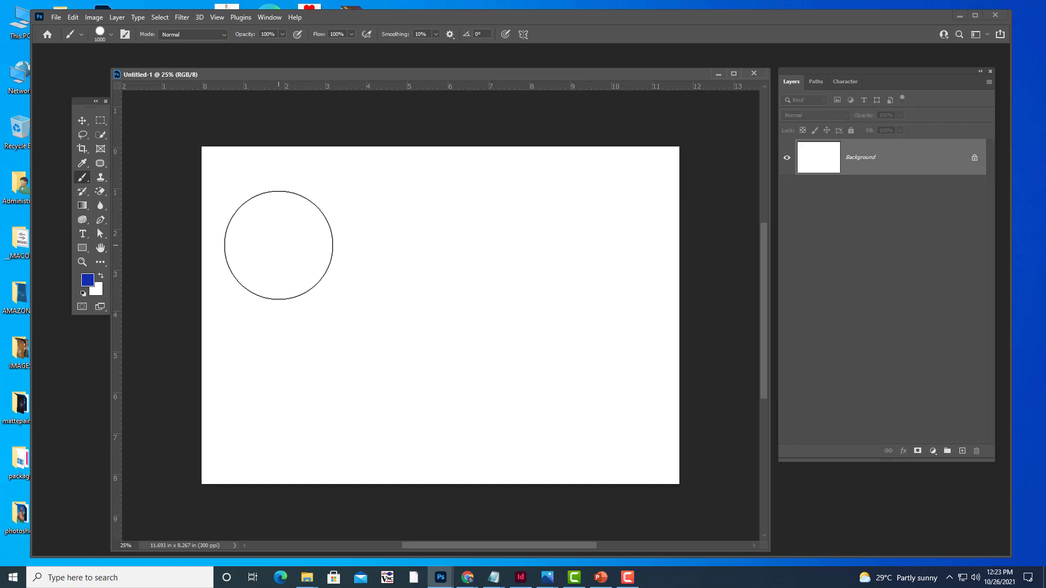
key("bracketleft")
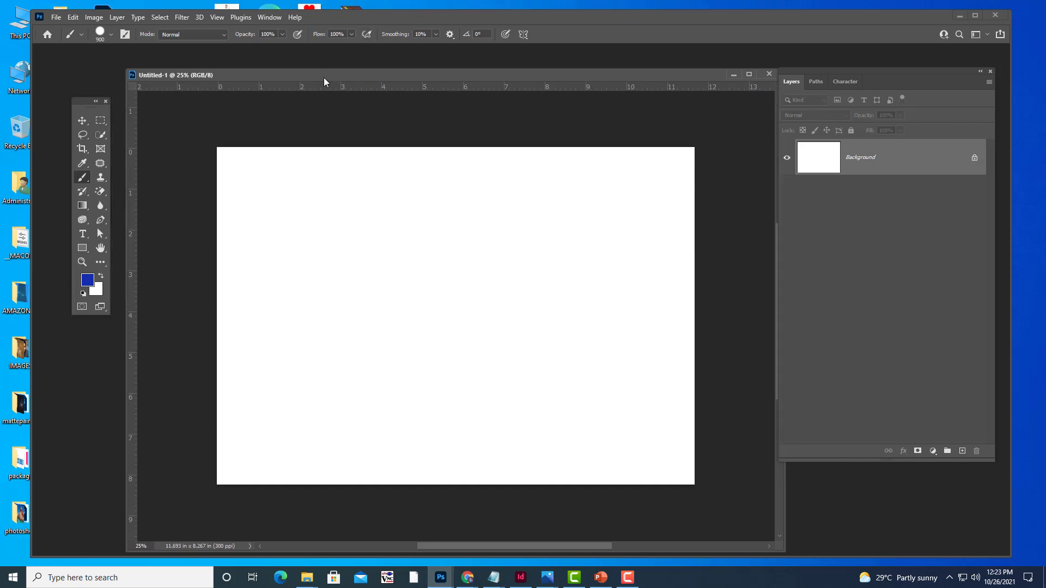
- Reposition the canvas window and tools column, keeping the standard Brush tool active
left_click_drag(305, 82, 302, 87)
left_click_drag(236, 83, 251, 76)
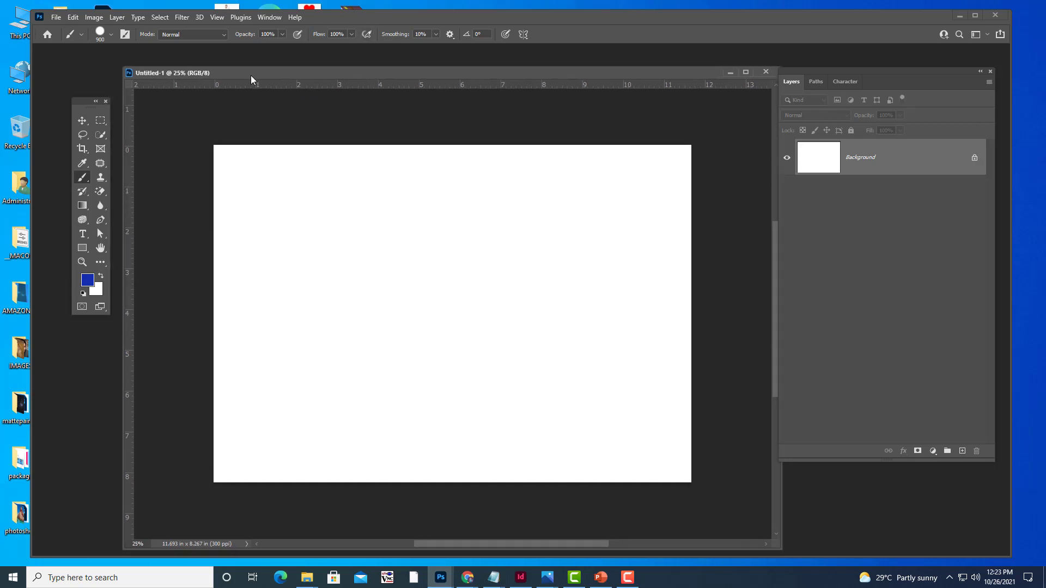
left_click_drag(71, 103, 63, 106)
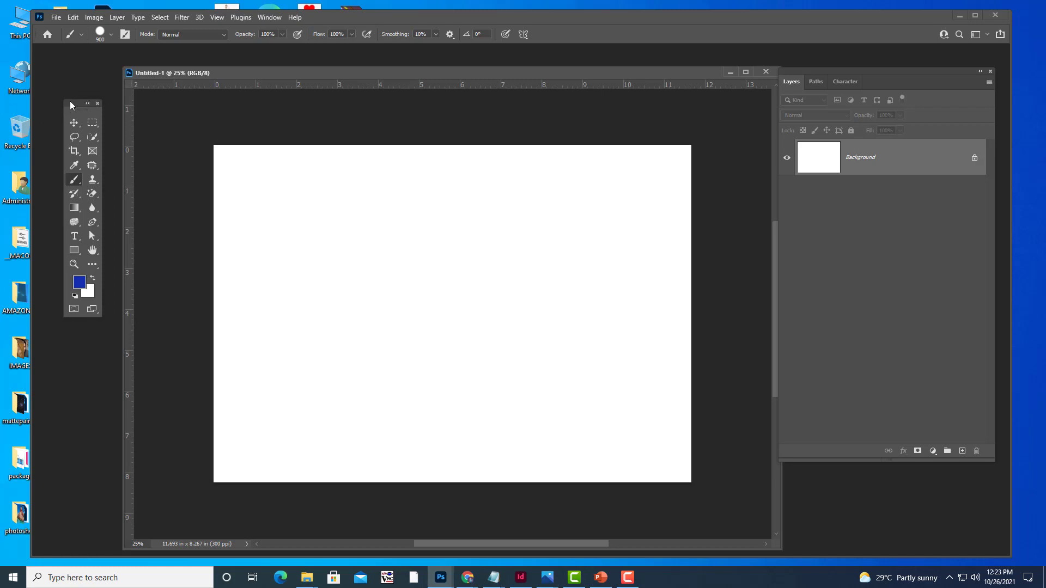
right_click(74, 179)
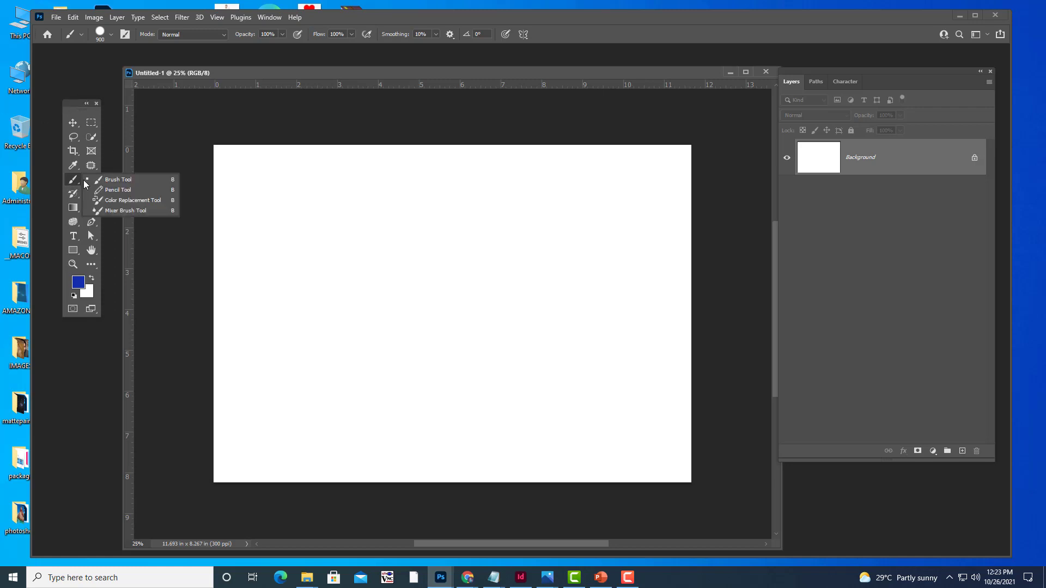
left_click(122, 180)
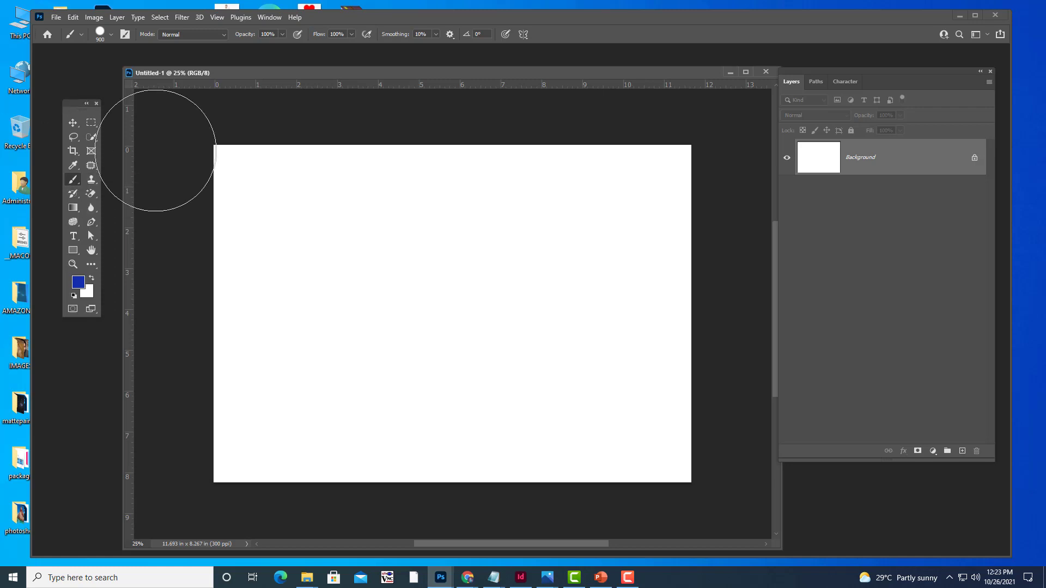
- Compare Hard Round and Soft Round presets and settle on Soft Round, 0% hardness
left_click(99, 34)
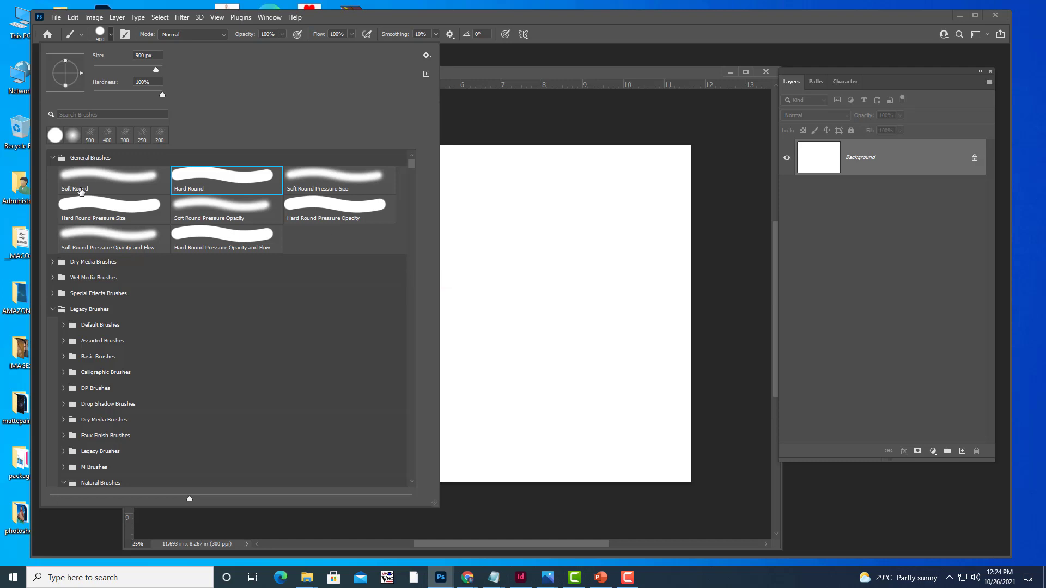
left_click(94, 180)
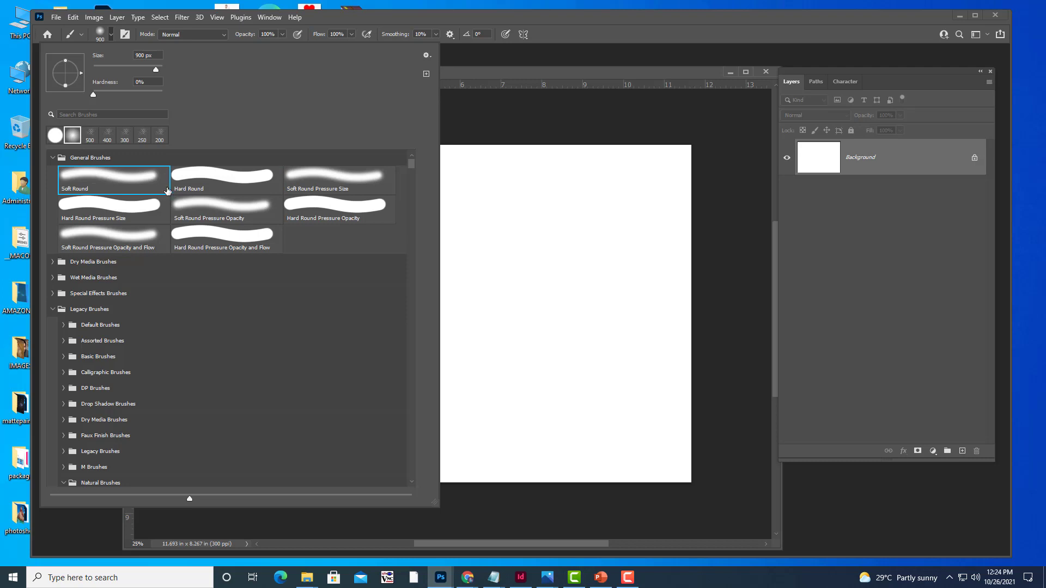
left_click(191, 180)
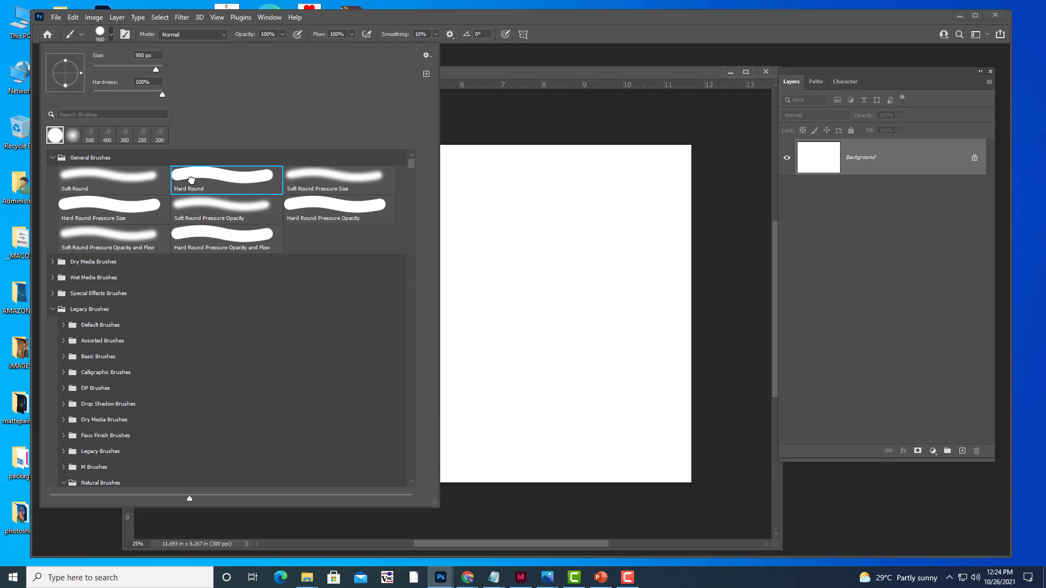
left_click(80, 179)
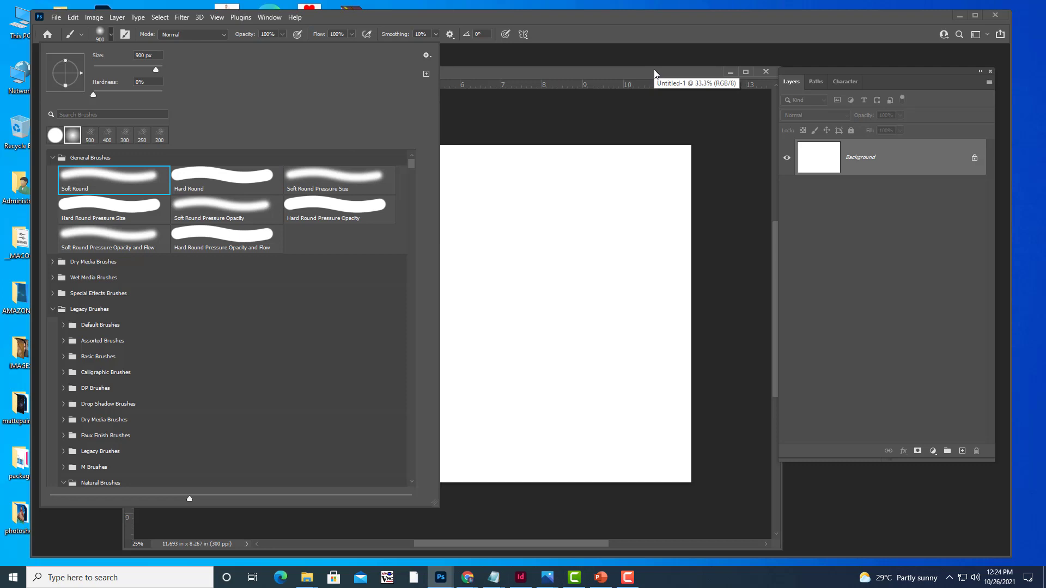
left_click(629, 70)
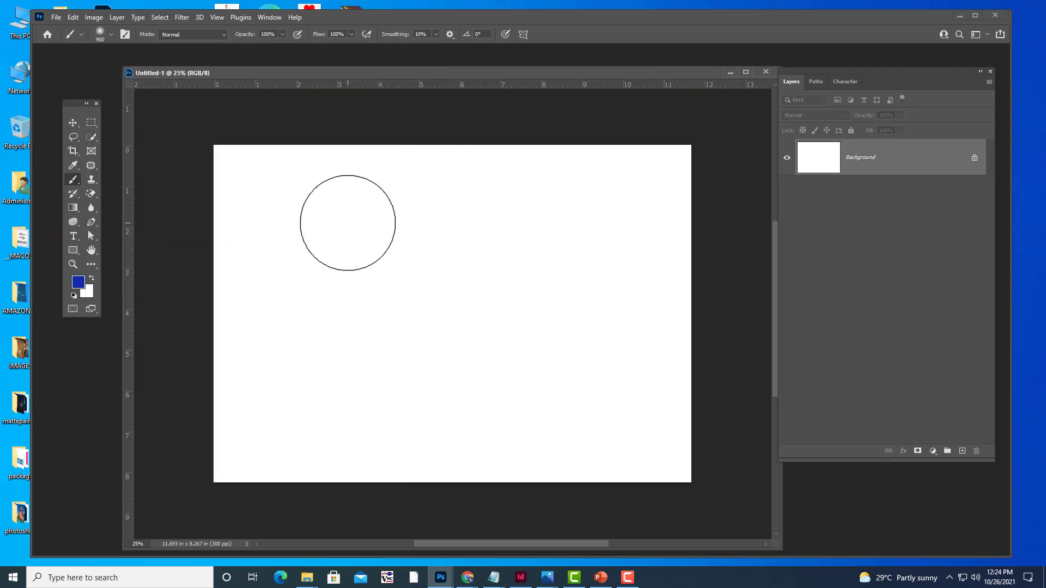
- Shrink the brush and paint a soft blue vertical stroke on the left
key("bracketleft")
key("bracketleft")
key("bracketleft")
key("bracketleft")
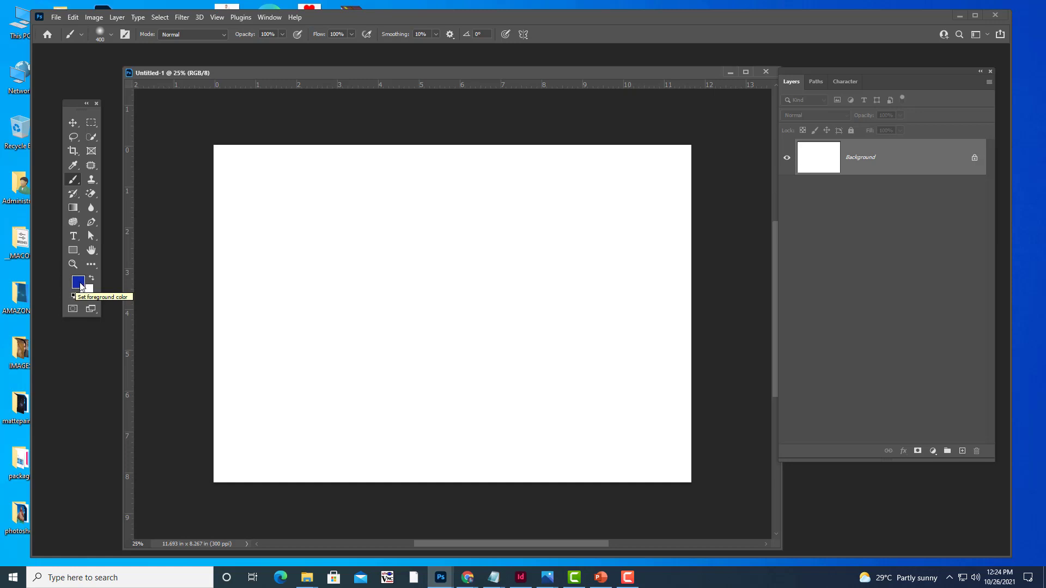
left_click_drag(287, 75, 304, 71)
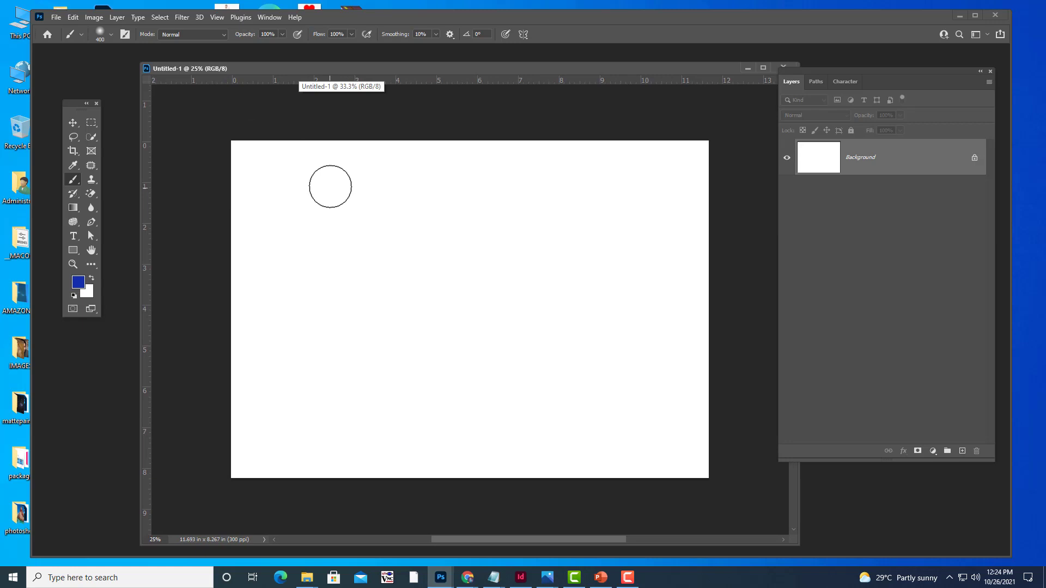
key("bracketleft")
key("bracketleft")
left_click_drag(293, 154, 294, 397)
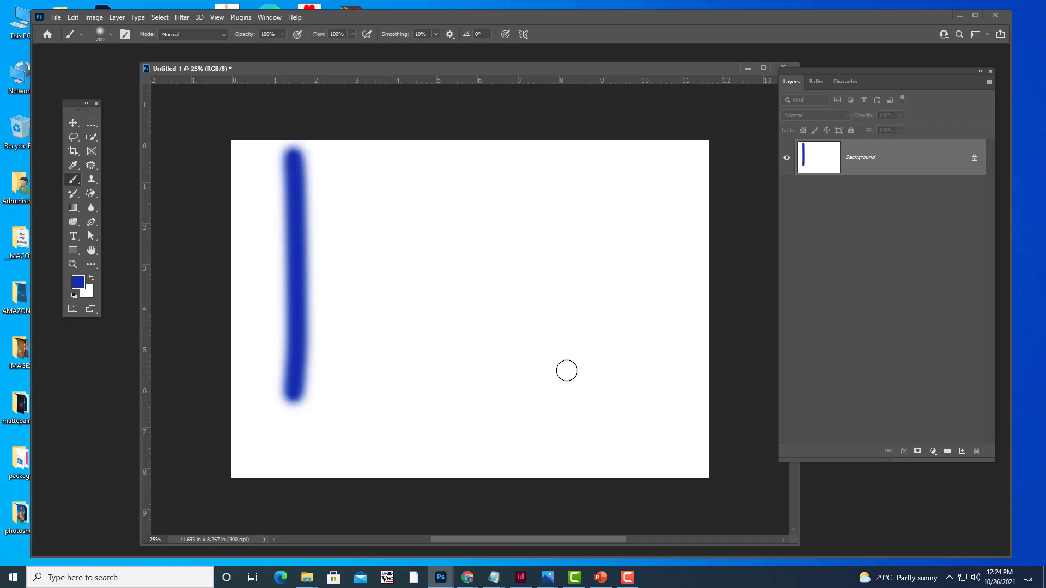
- Switch to Hard Round and paint a hard-edged blue stroke beside the soft one
left_click(111, 34)
left_click(205, 186)
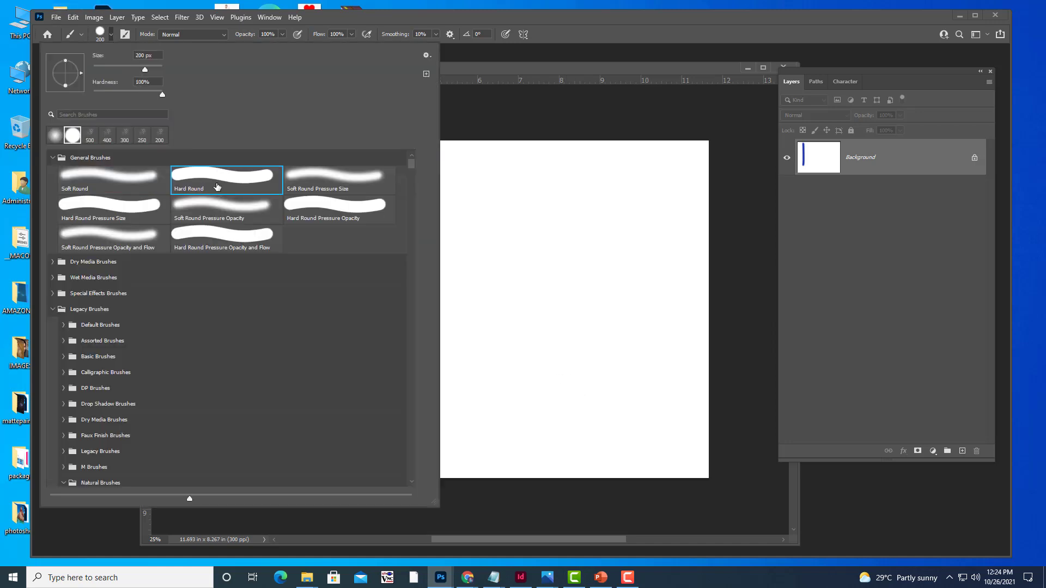
left_click(489, 63)
left_click_drag(350, 157, 350, 332)
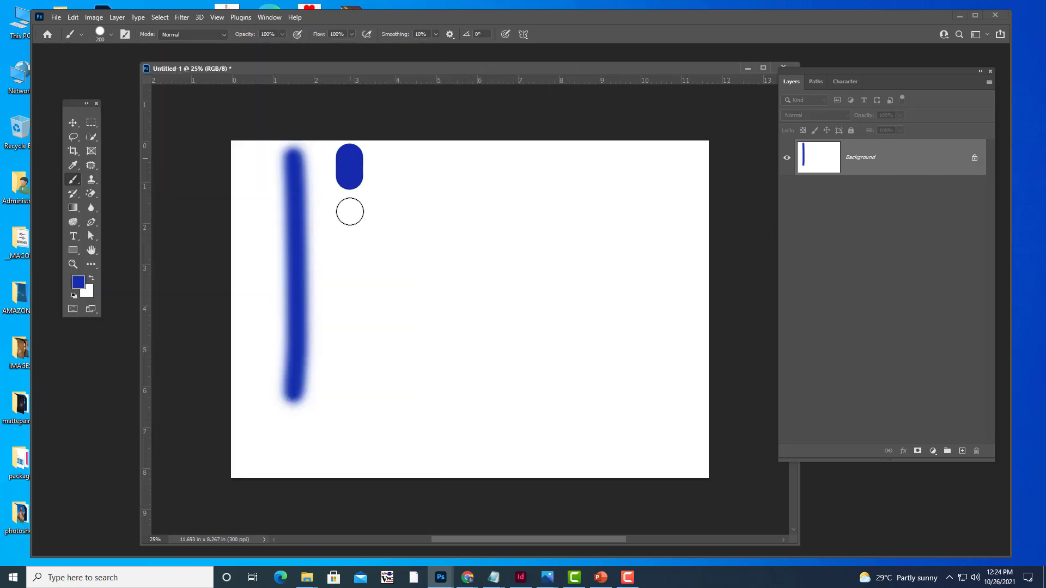
left_click_drag(351, 399, 350, 394)
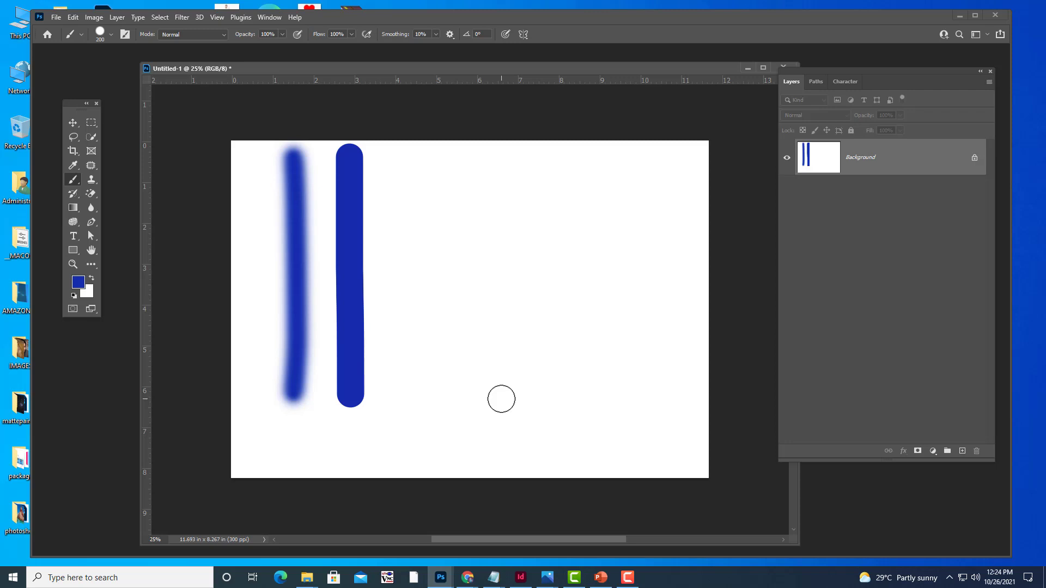
left_click(79, 286)
- Set the foreground colour to red ad0505 and paint a hard red vertical stroke
type("ad0505")
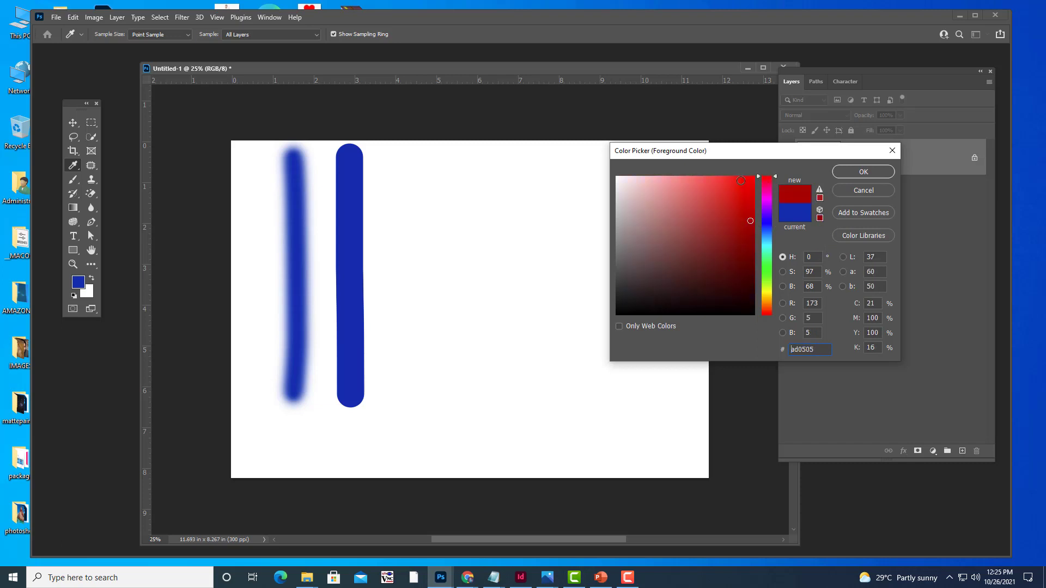
left_click(864, 171)
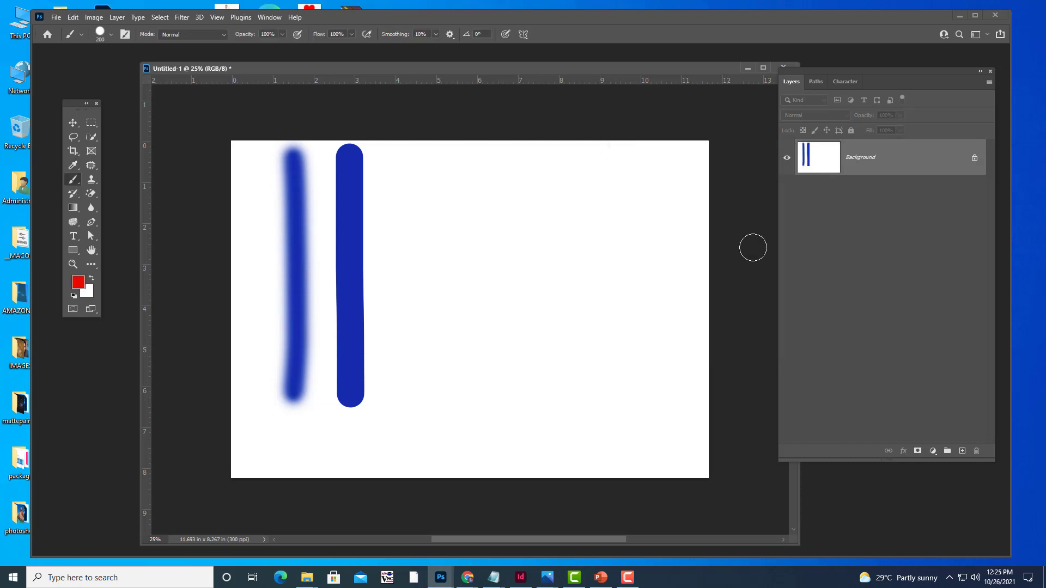
left_click_drag(421, 164, 421, 393)
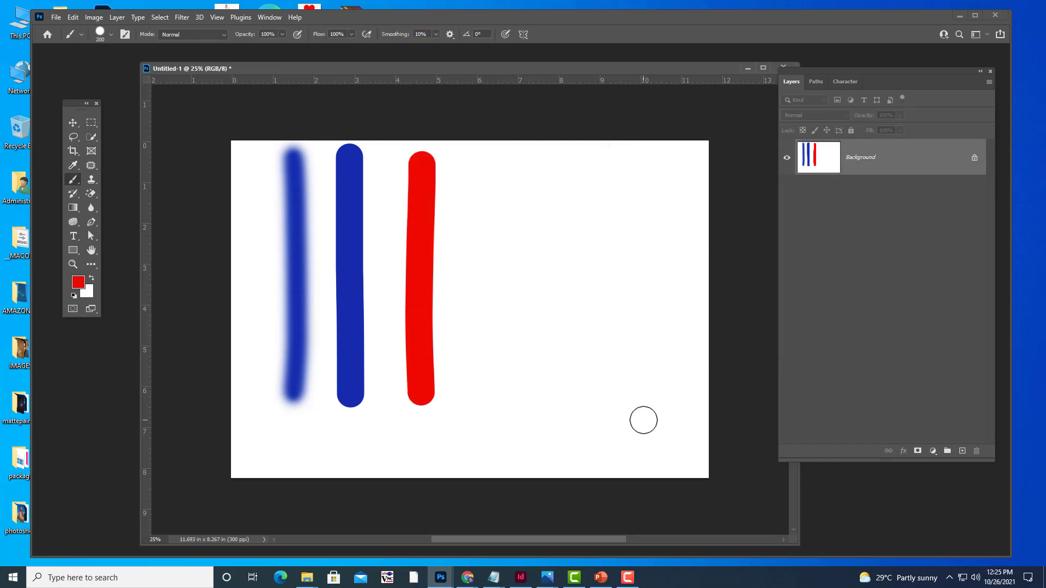
- Paint a Soft Round red stroke beside it, then undo all four strokes
left_click(103, 35)
left_click(93, 179)
left_click(470, 172)
left_click_drag(471, 172, 468, 398)
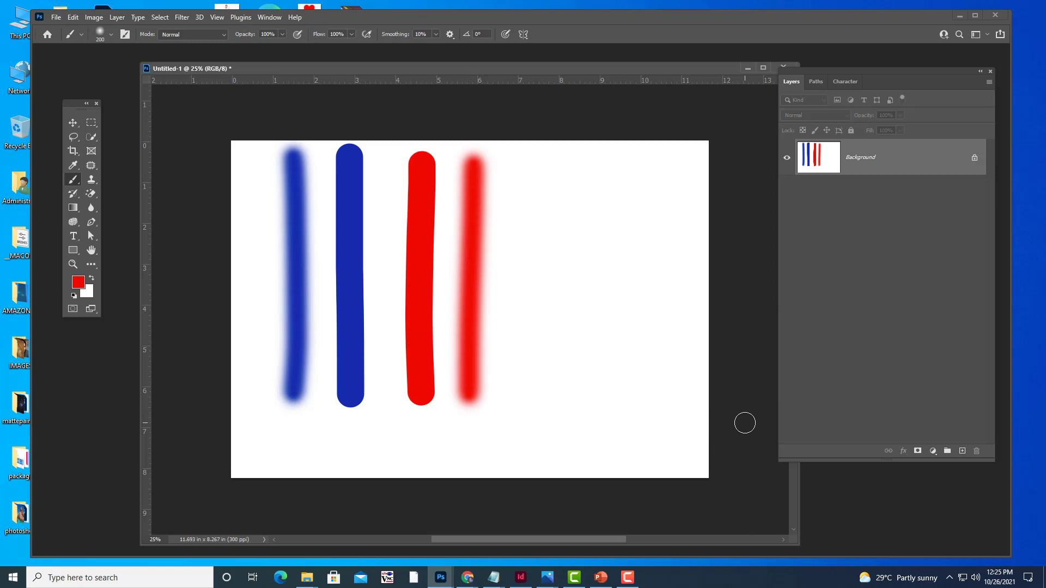
key("ctrl+z")
key("ctrl+z")
key("ctrl+z")
key("ctrl+z")
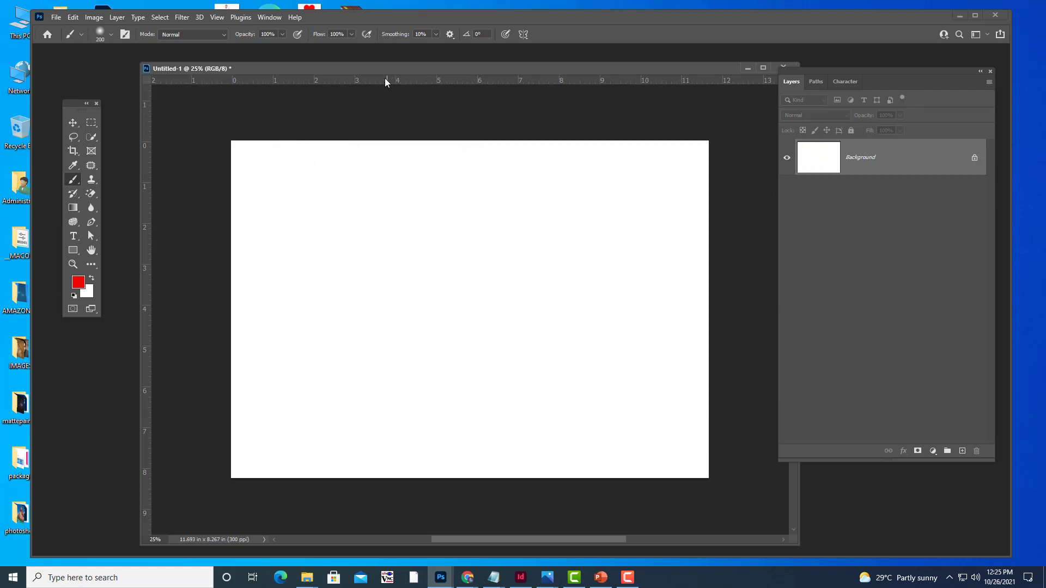
- Reduce the brush to 31 px and paint a thin red vertical line
left_click_drag(386, 69, 404, 68)
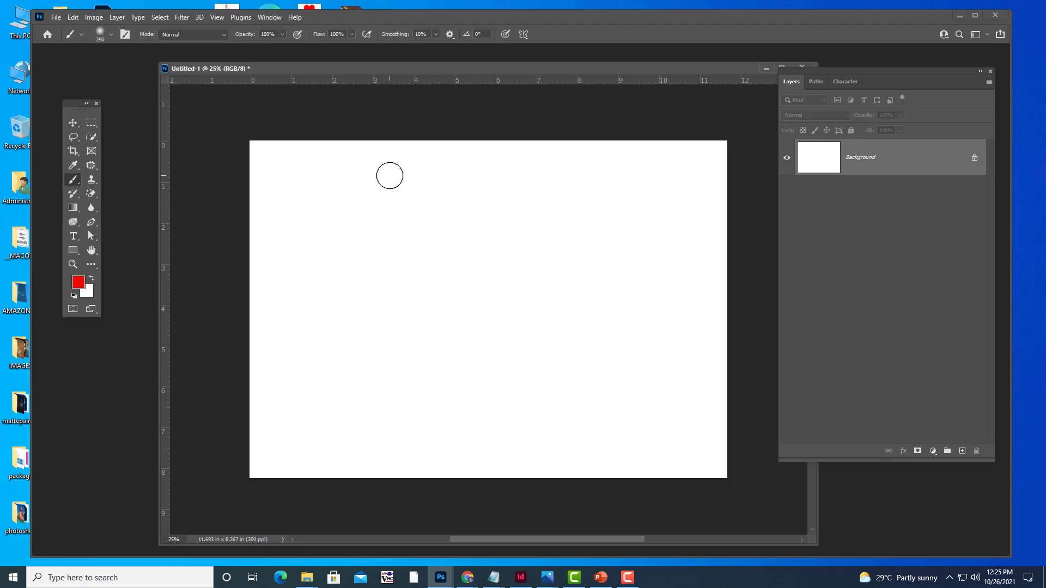
right_click(390, 175)
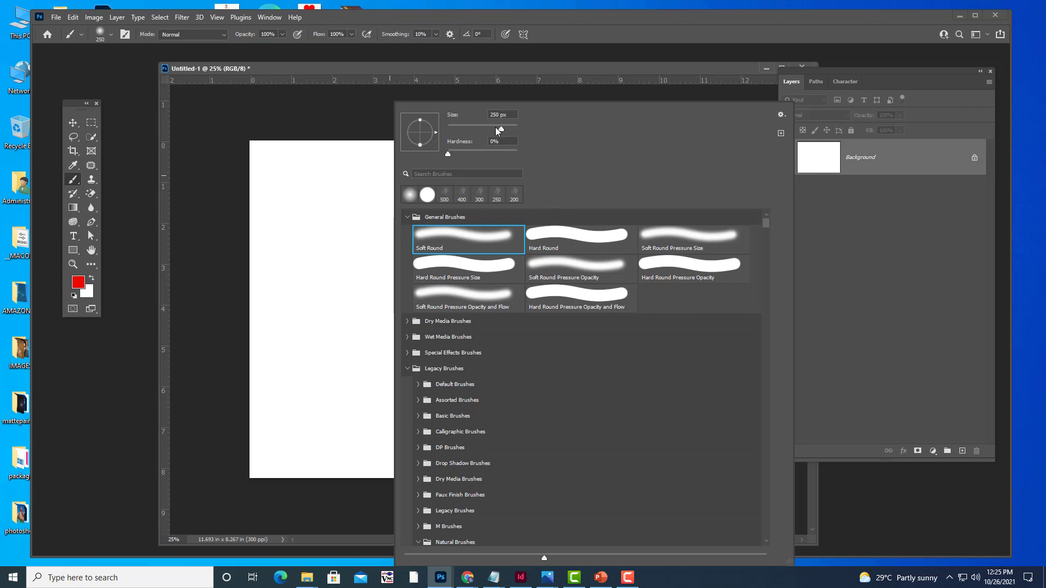
left_click_drag(502, 129, 456, 131)
left_click(398, 67)
left_click_drag(374, 163, 371, 308)
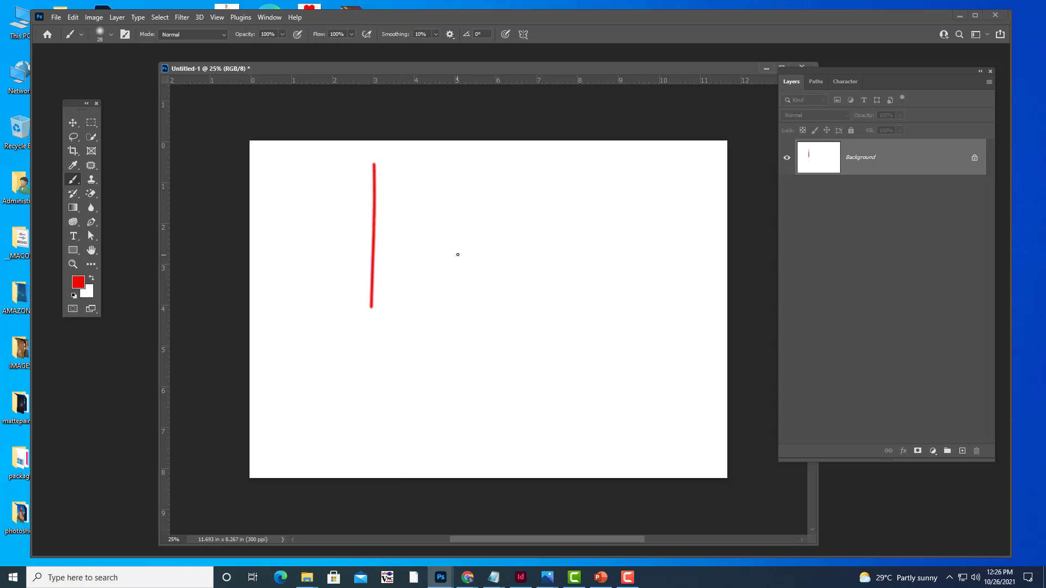
- Paint thicker soft red strokes at 102 px and then 250 px
right_click(457, 255)
left_click_drag(538, 132, 551, 128)
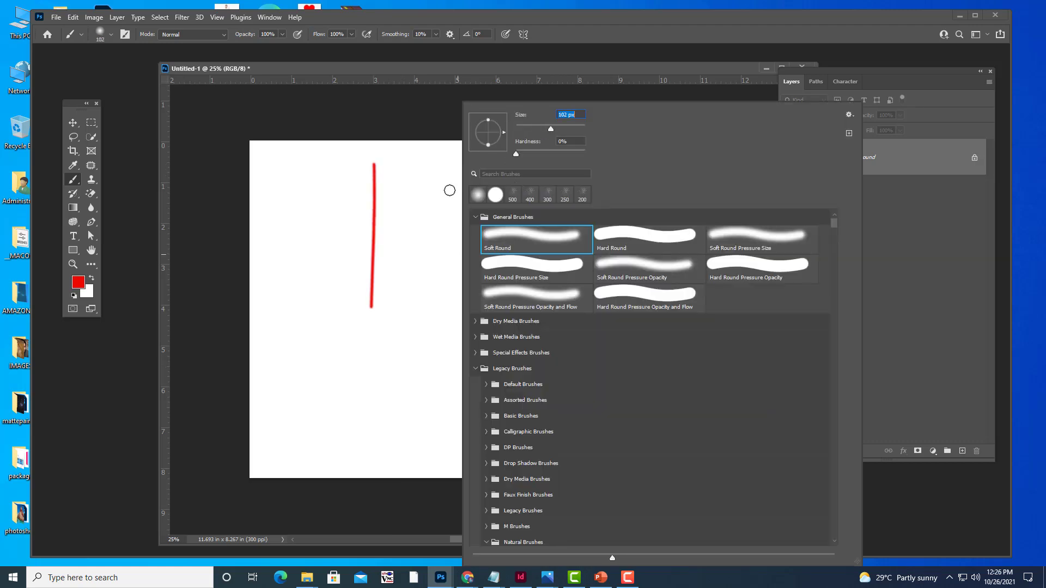
left_click_drag(439, 159, 436, 341)
right_click(504, 232)
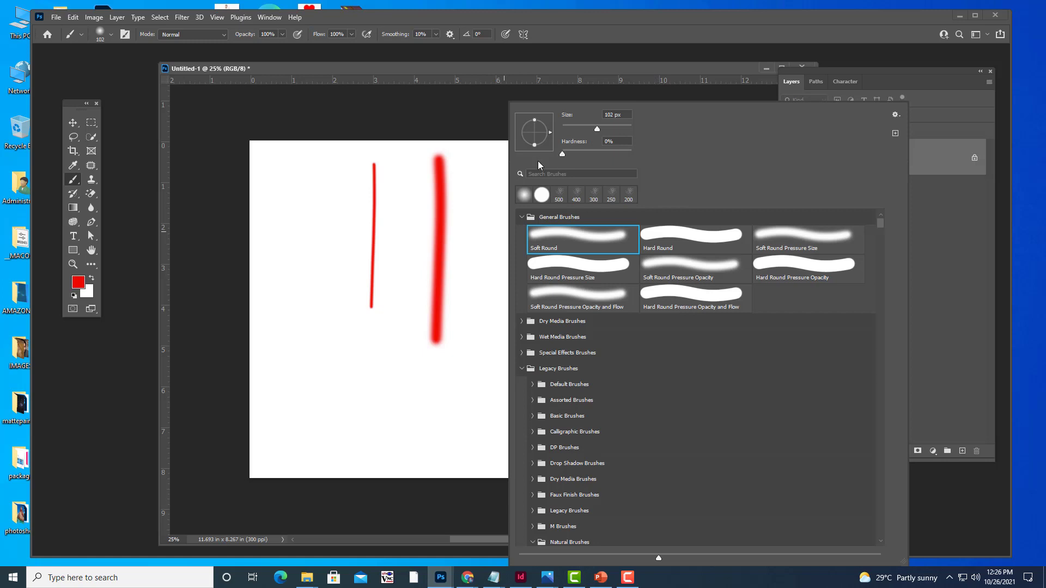
left_click(493, 64)
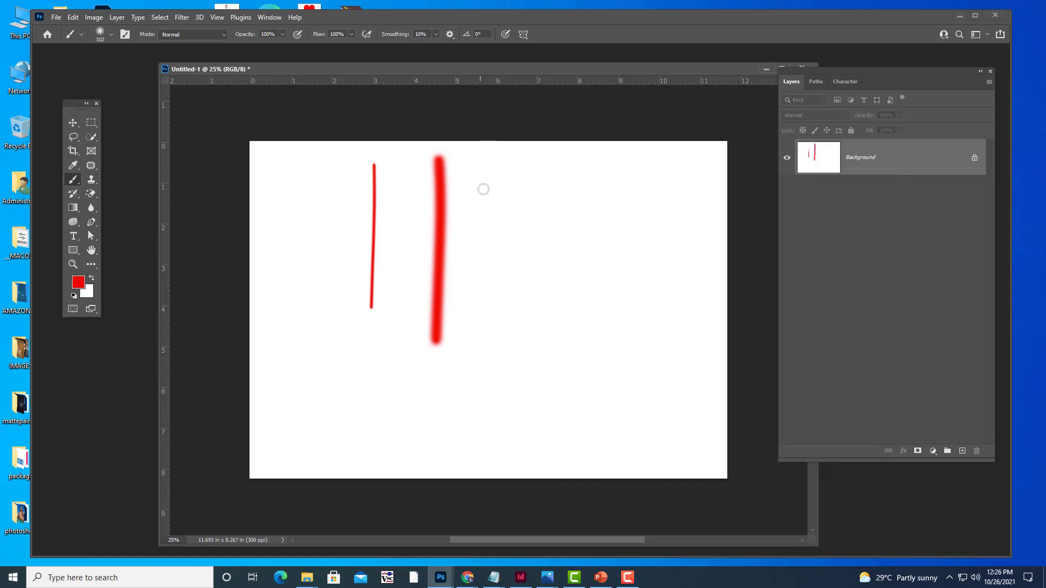
key("bracketright")
left_click_drag(507, 163, 505, 291)
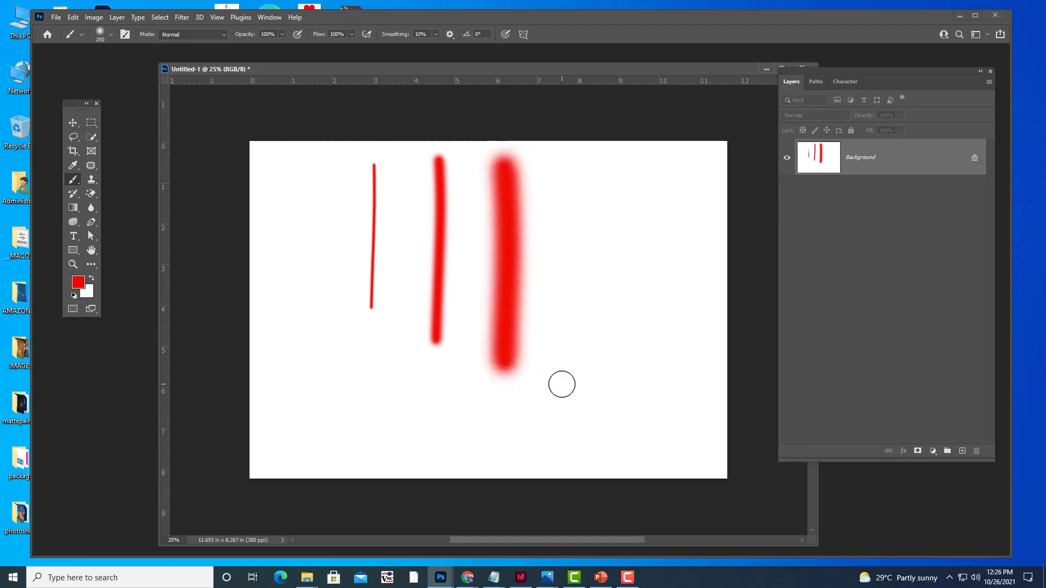
- Raise hardness to full, paint a thick hard-edged red stroke, then undo the two widest strokes
right_click(611, 185)
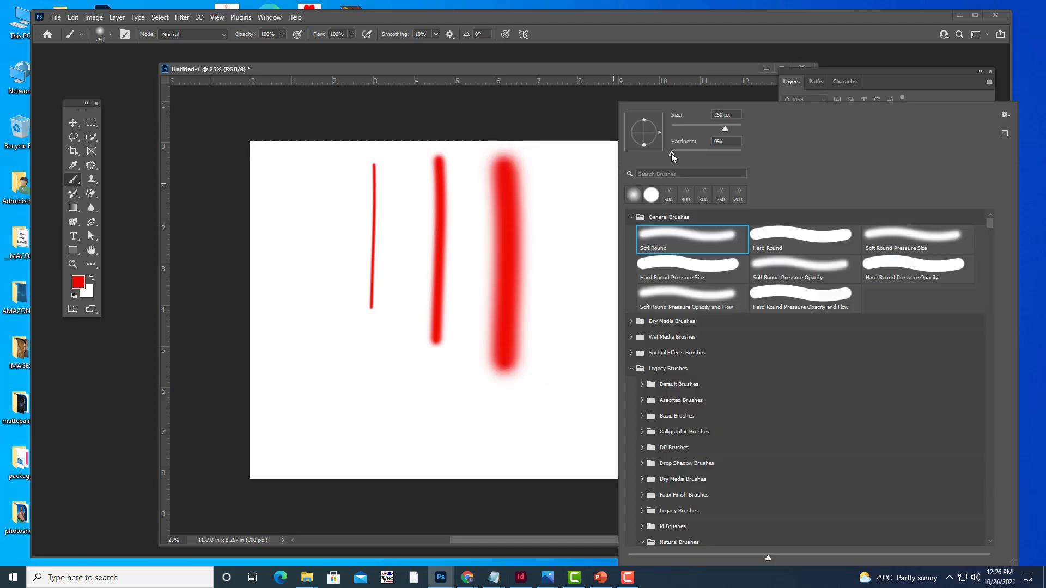
left_click_drag(673, 157, 764, 160)
left_click_drag(570, 163, 570, 419)
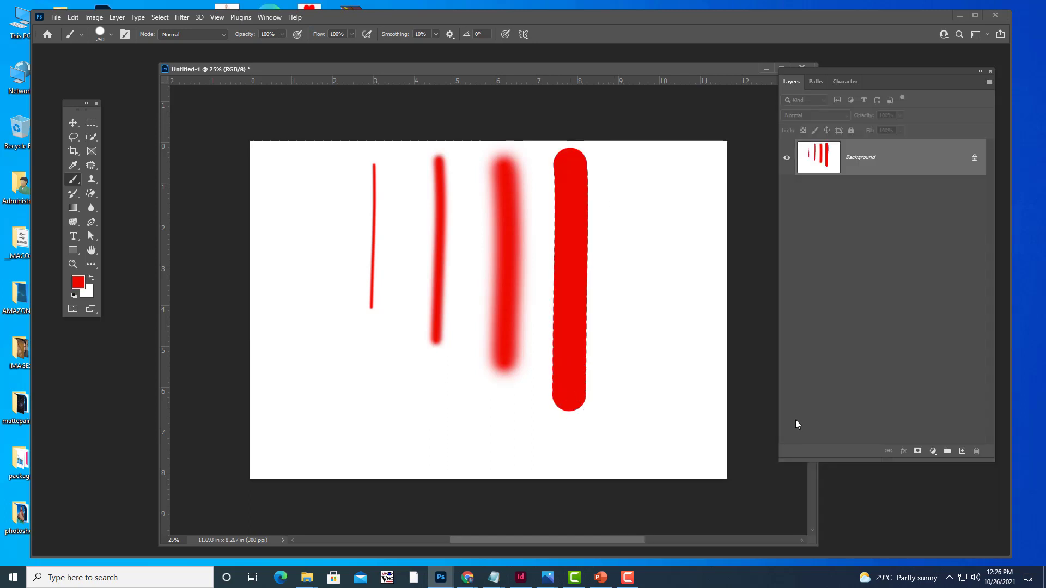
key("ctrl+z")
key("ctrl+z")
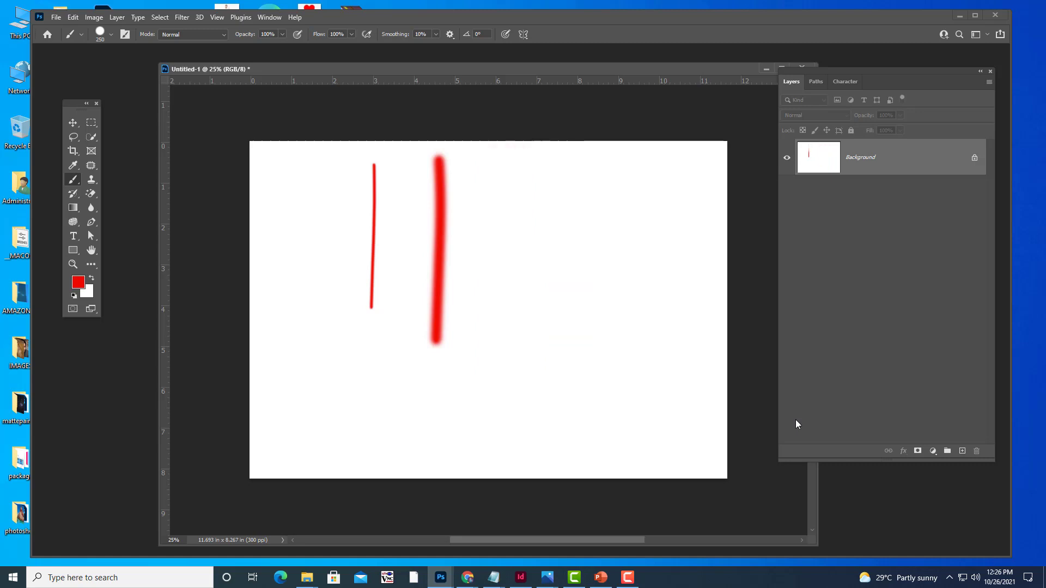
key("ctrl+z")
key("ctrl+z")
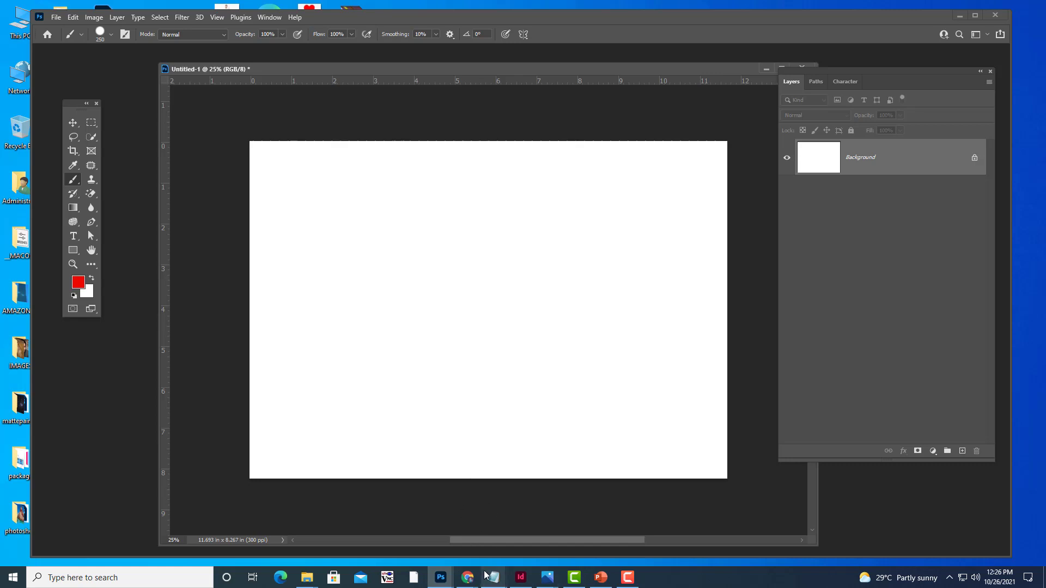
mouse_move(494, 578)
left_click(595, 556)
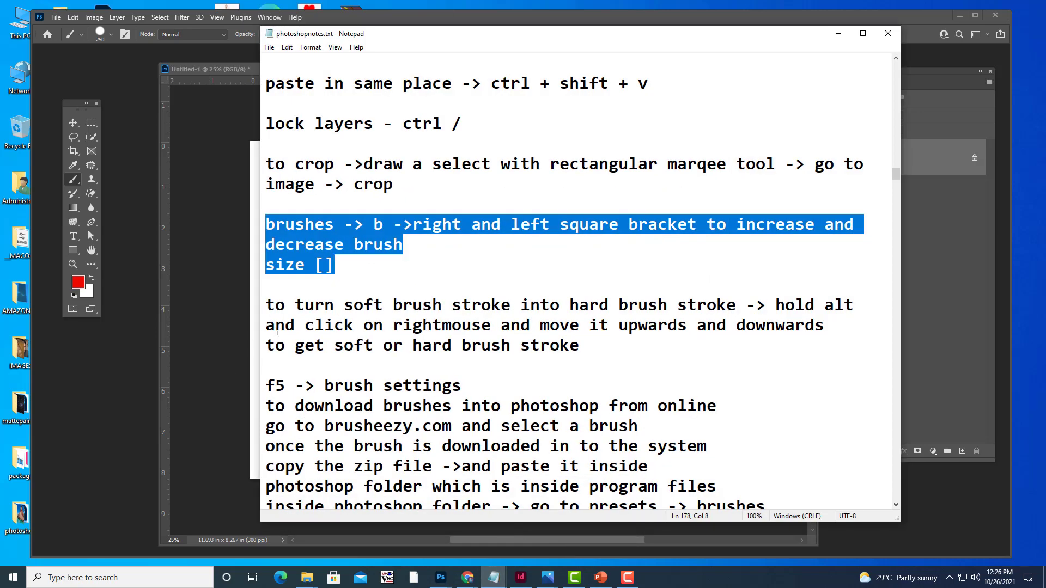
left_click_drag(267, 305, 640, 373)
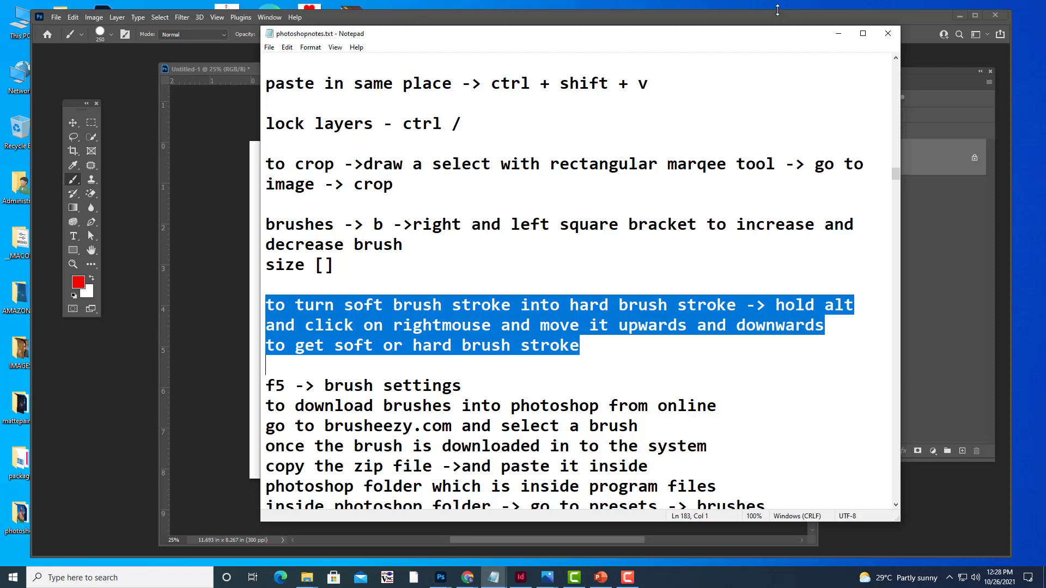
- Return to Photoshop and lower the brush hardness to about 69% with the on-canvas preview
left_click(840, 35)
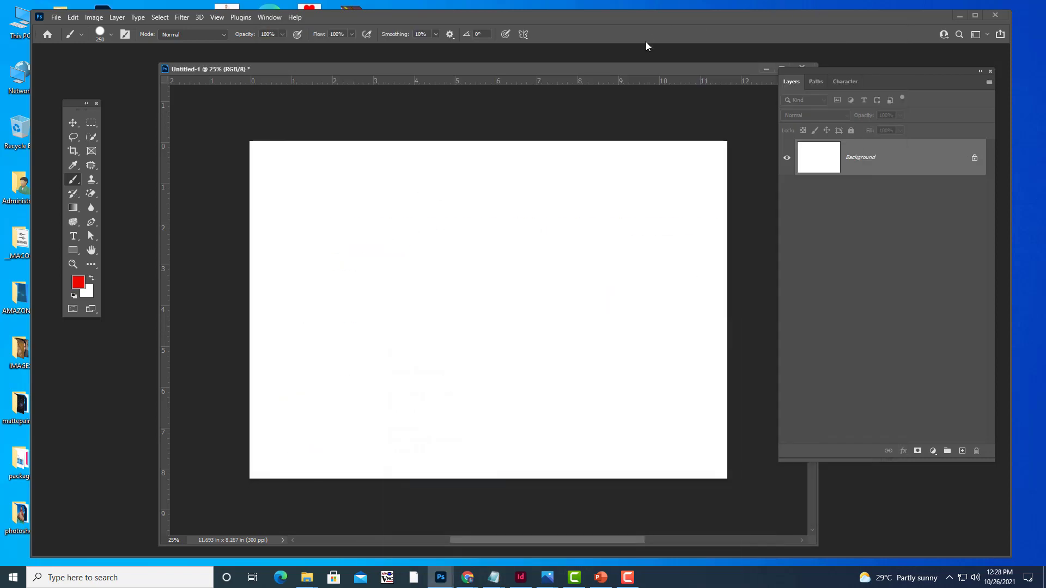
left_click_drag(583, 71, 572, 74)
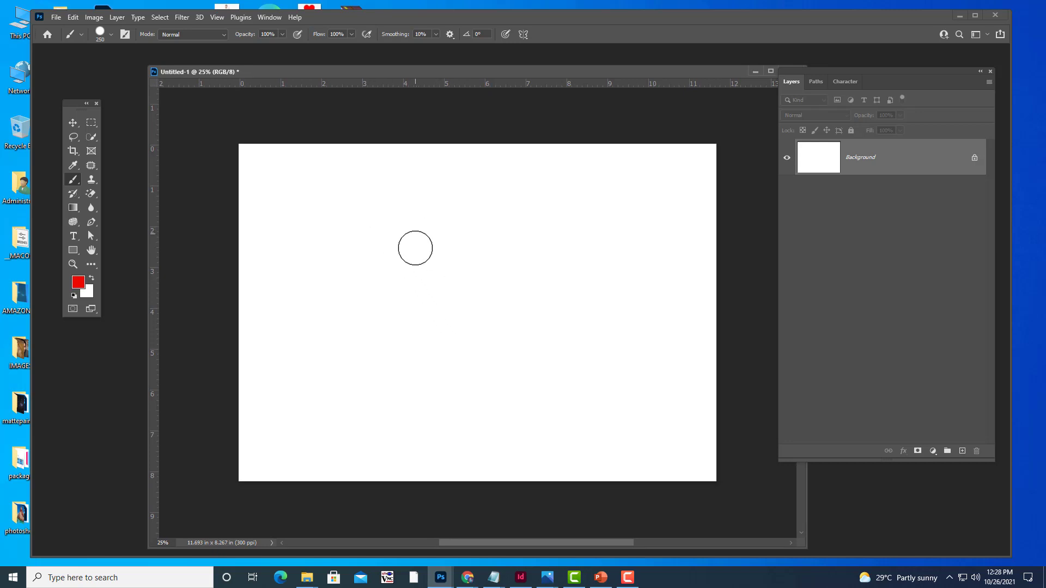
right_click(450, 240, "alt")
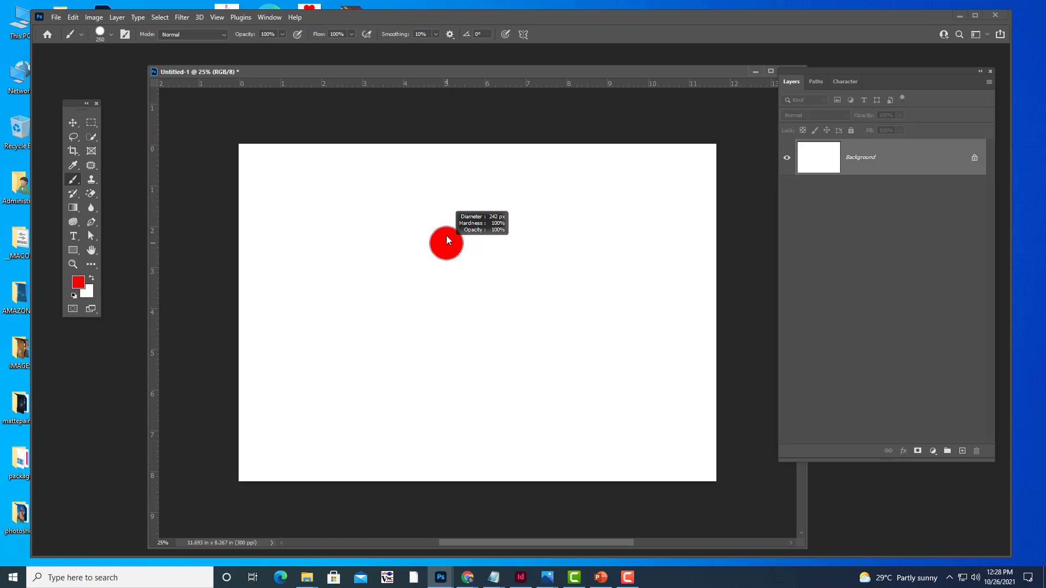
mouse_move(450, 240)
left_mouse_down()
mouse_move(450, 217)
mouse_move(490, 379)
mouse_move(454, 116)
left_mouse_up()
- Vary the brush from 234 px hard down to 1 px, ending with a large soft 752 px brush
left_click_drag(454, 103, 484, 330)
left_click_drag(483, 330, 456, 331)
mouse_move(456, 335)
left_mouse_down()
mouse_move(491, 337)
mouse_move(461, 180)
mouse_move(458, 94)
mouse_move(490, 489)
mouse_move(466, 88)
mouse_move(489, 93)
mouse_move(518, 453)
mouse_move(519, 51)
mouse_move(542, 362)
mouse_move(520, 67)
mouse_move(506, 48)
mouse_move(523, 208)
mouse_move(511, 170)
mouse_move(509, 3)
mouse_move(518, 54)
mouse_move(536, 8)
mouse_move(544, 191)
mouse_move(527, 279)
mouse_move(518, 64)
mouse_move(516, 145)
mouse_move(536, 7)
left_mouse_up()
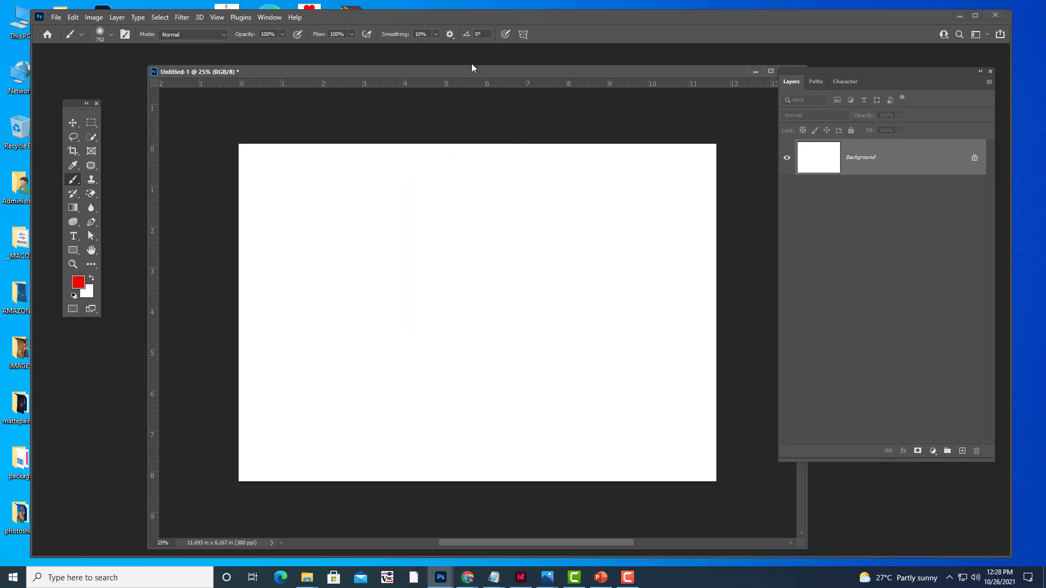
left_click_drag(454, 73, 463, 73)
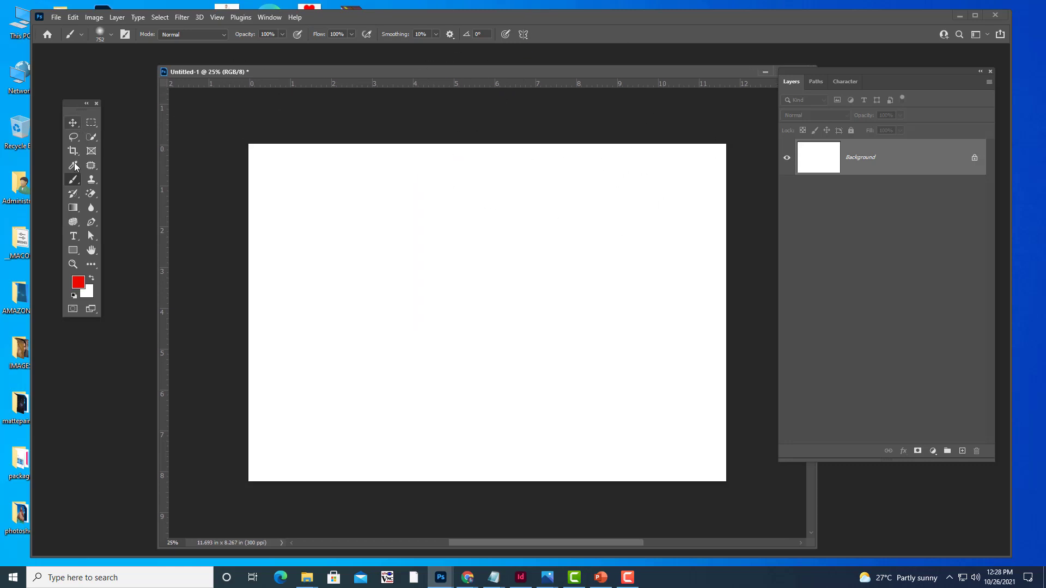
left_click_drag(297, 75, 306, 73)
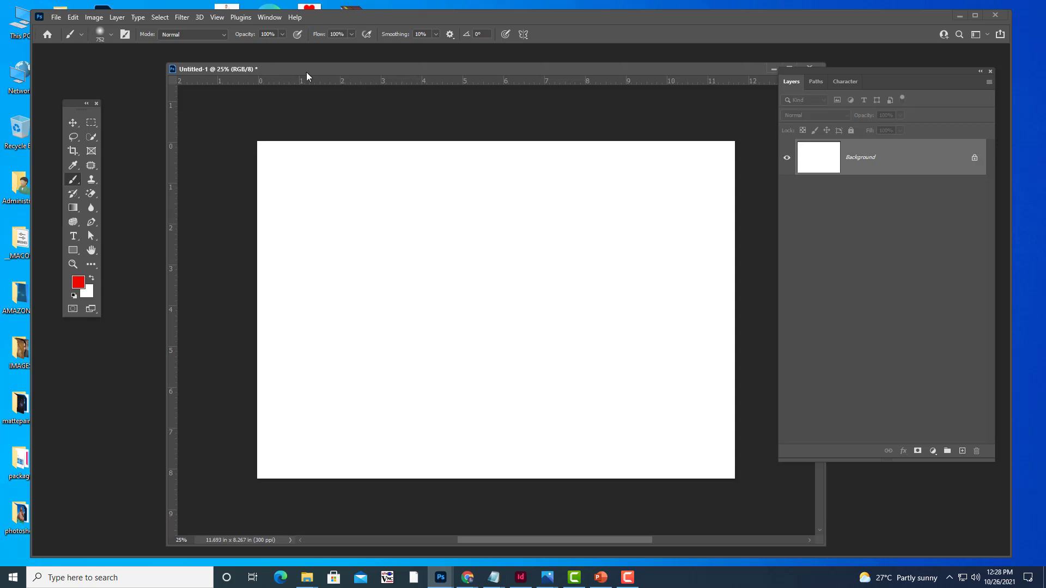
- Try Hard Round then Soft Round in the brush presets, then select the Legacy Brushes folder
left_click(100, 34)
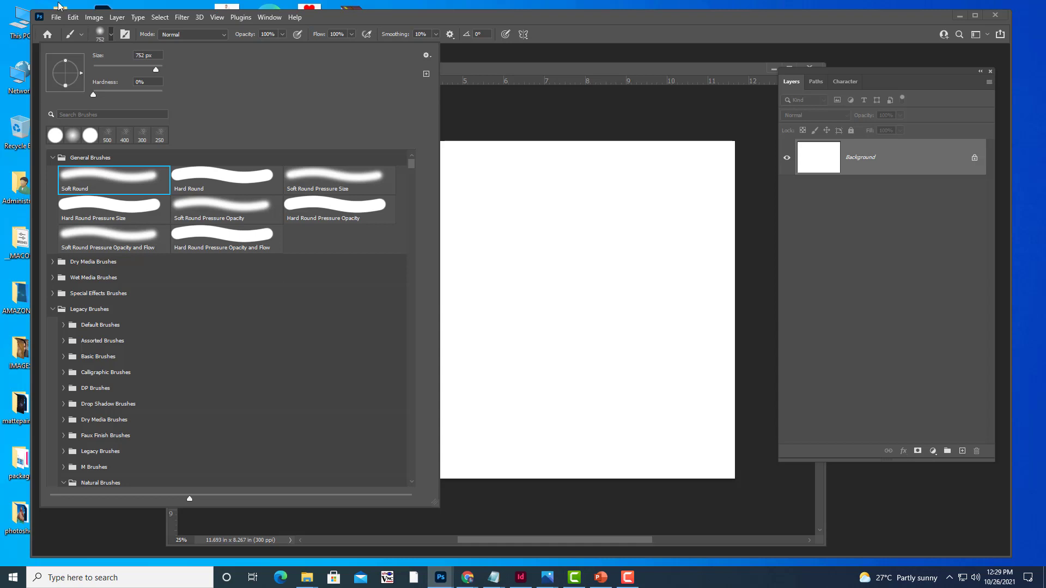
left_click(212, 189)
left_click(134, 189)
scroll(212, 347, "down", 1)
scroll(213, 347, "down", 1)
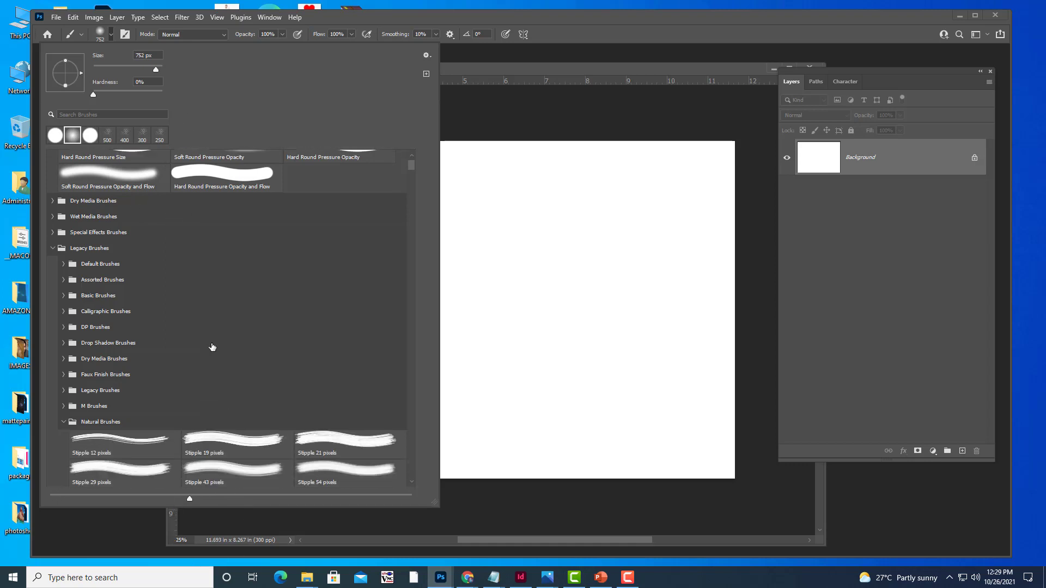
scroll(212, 347, "down", 1)
scroll(213, 347, "down", 1)
scroll(213, 347, "down", 1)
scroll(213, 347, "down", 2)
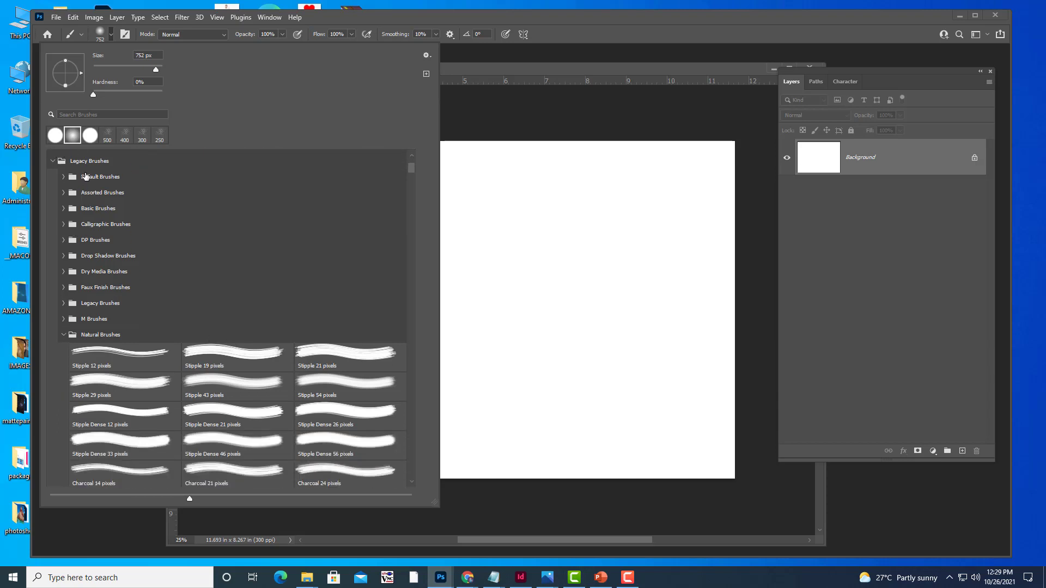
scroll(182, 225, "up", 1)
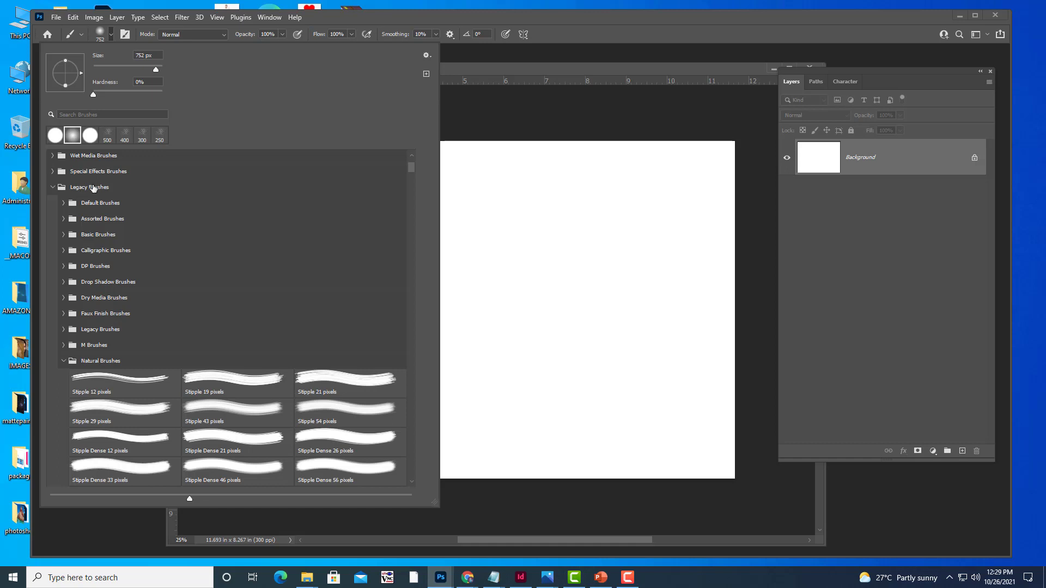
left_click(94, 188)
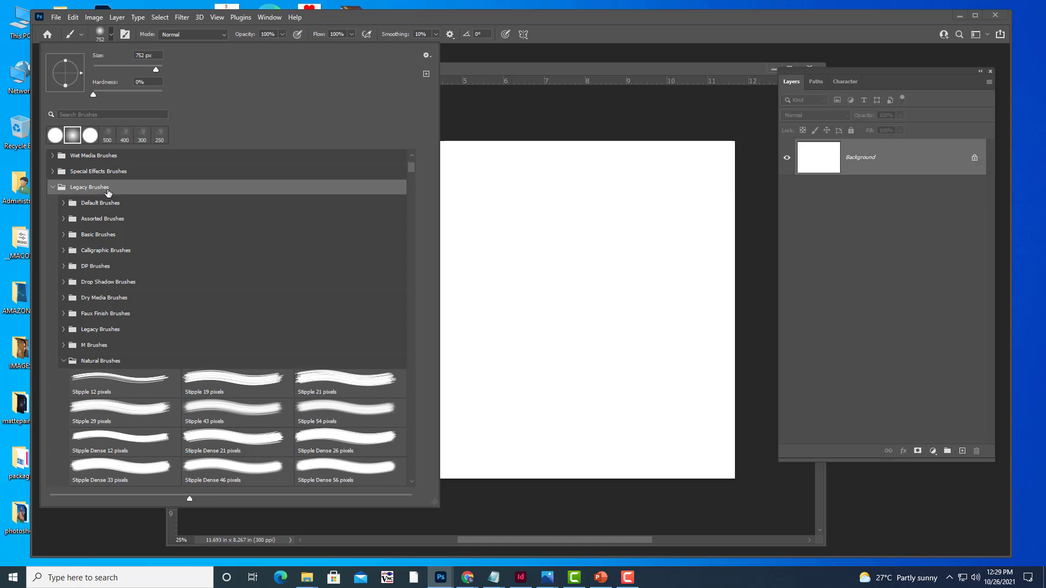
- Restore the Legacy Brushes set and expand its Calligraphic Brushes folder of Flat and Oval presets
left_click(429, 57)
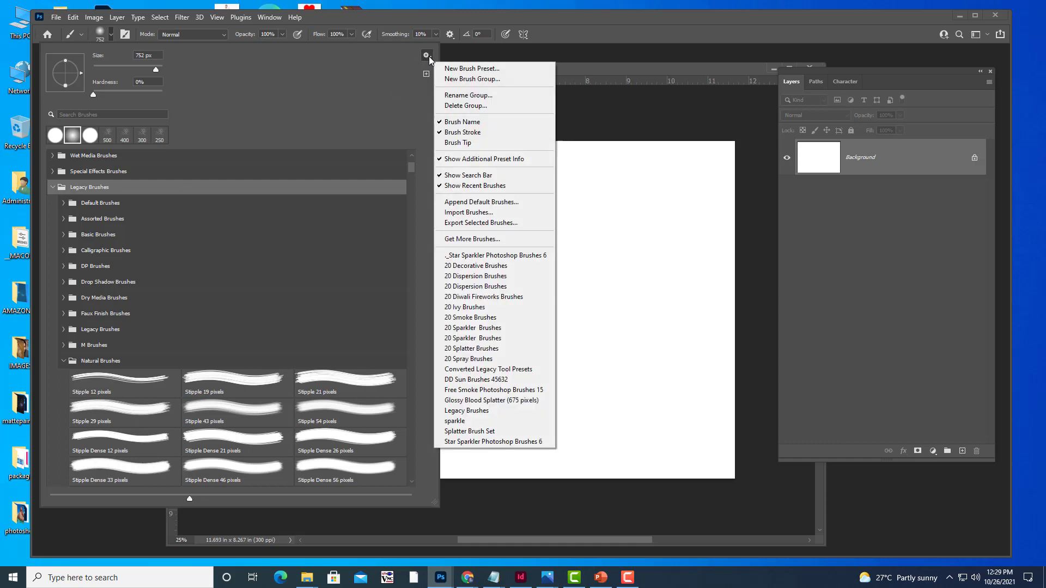
left_click(484, 412)
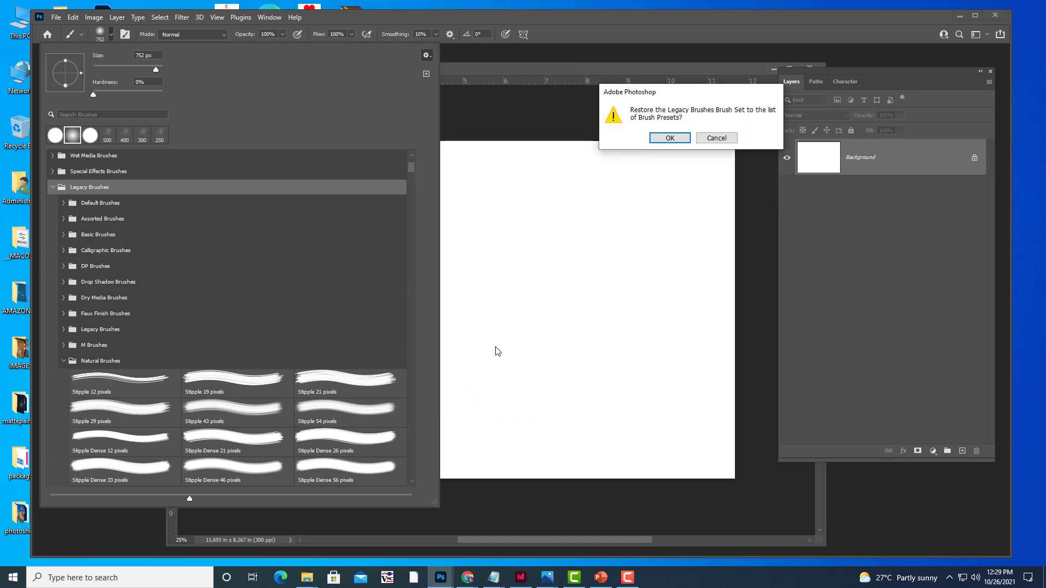
left_click(670, 137)
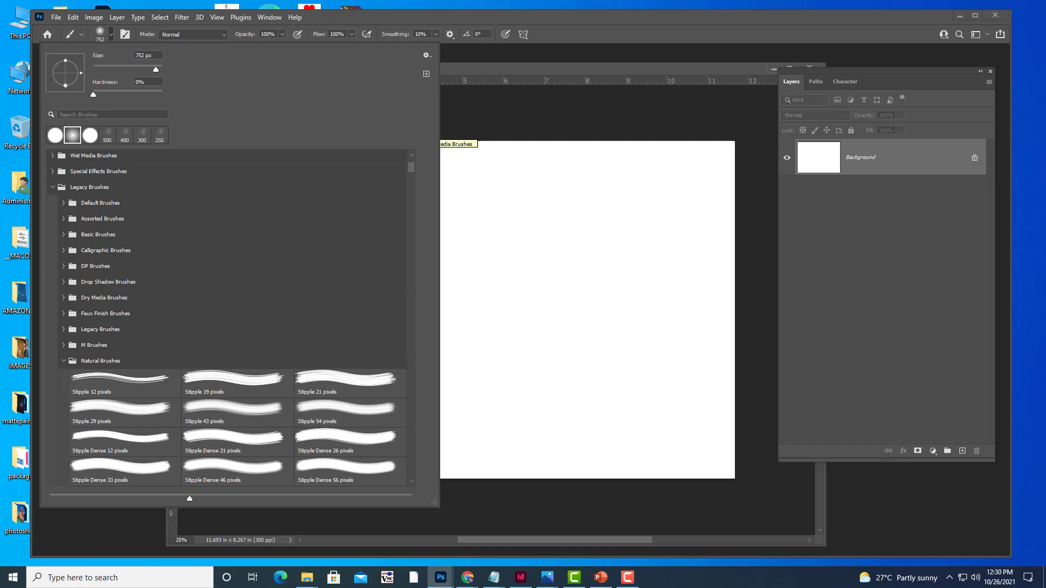
scroll(93, 245, "up", 1)
scroll(90, 244, "up", 1)
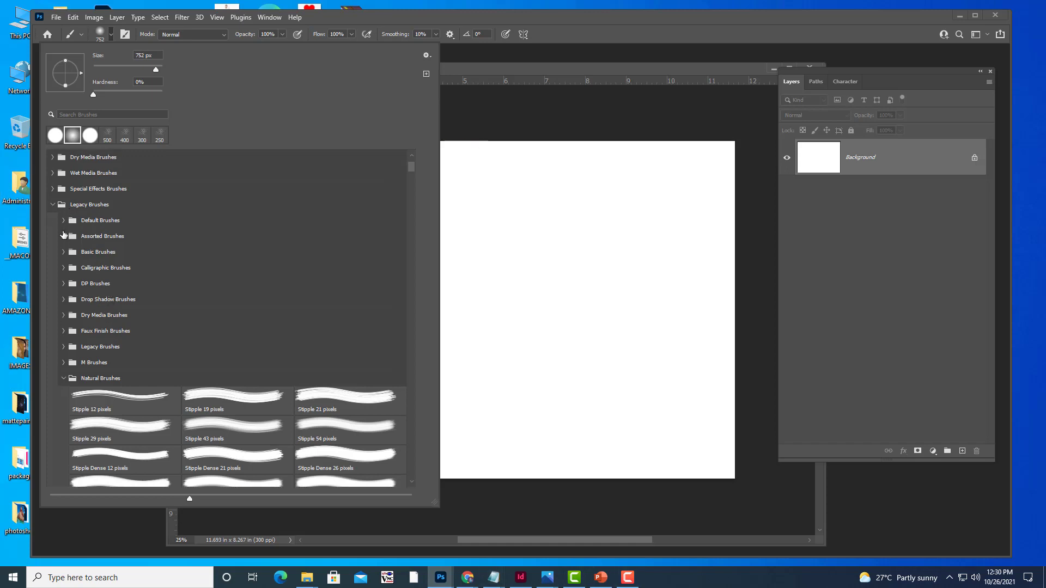
left_click(63, 267)
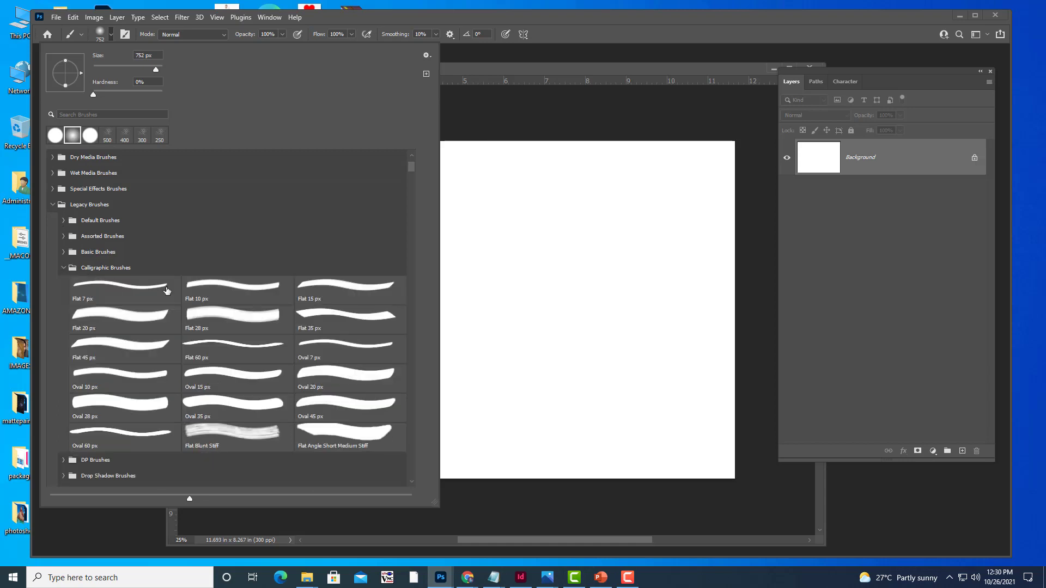
- Select the Flat 10 px calligraphic brush, enlarge it to 125 px, and paint a red S-curve
left_click(217, 291)
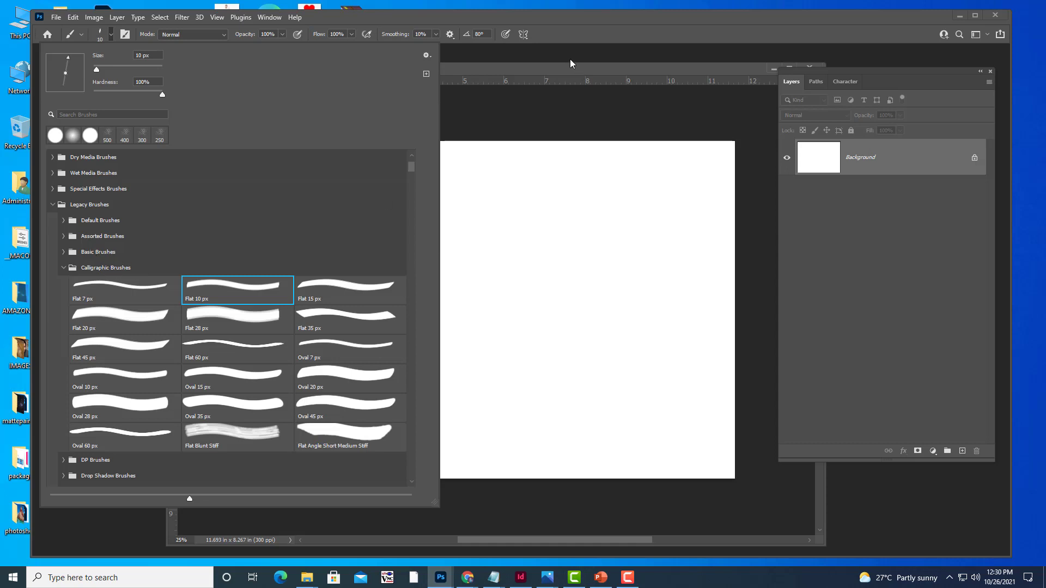
left_click(546, 68)
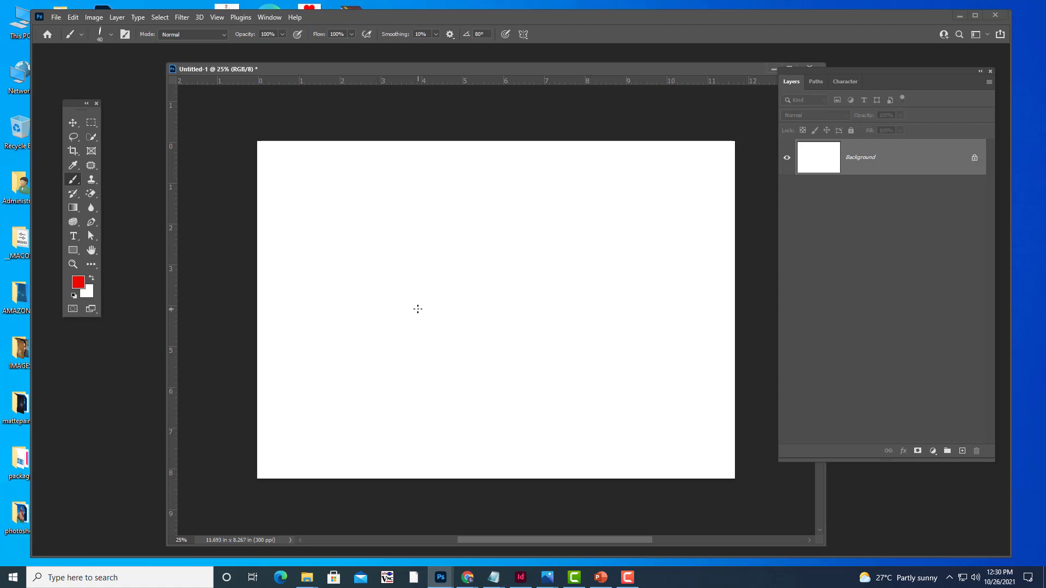
key("bracketright")
key("bracketright")
key("bracketright")
left_click_drag(386, 318, 437, 306)
mouse_move(504, 280)
left_mouse_down()
mouse_move(441, 218)
mouse_move(590, 168)
left_mouse_up()
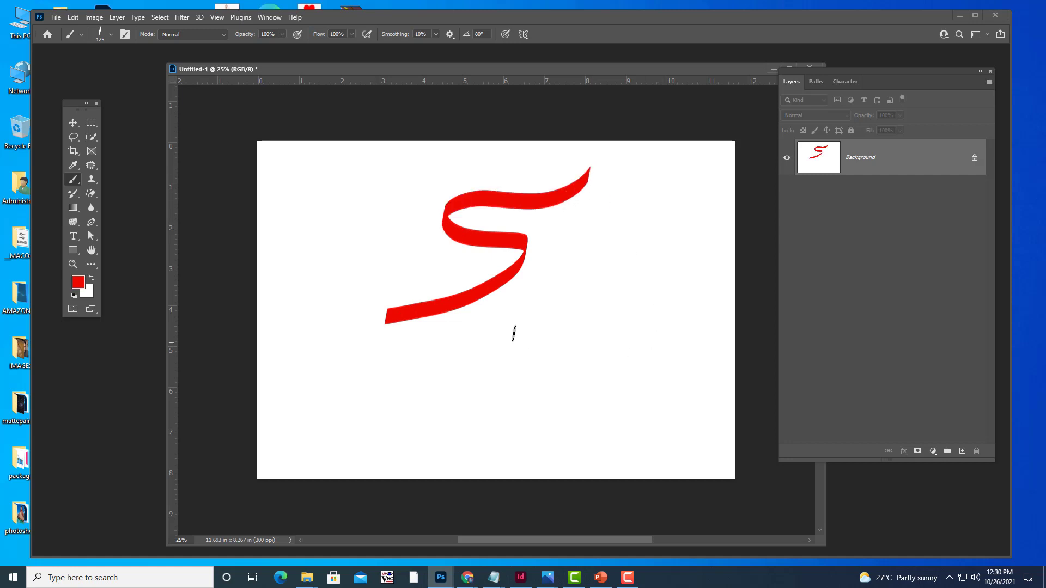
- Paint and undo several red ribbon strokes, then raise the brush size to 400 px
key("ctrl+z")
left_click_drag(399, 329, 541, 335)
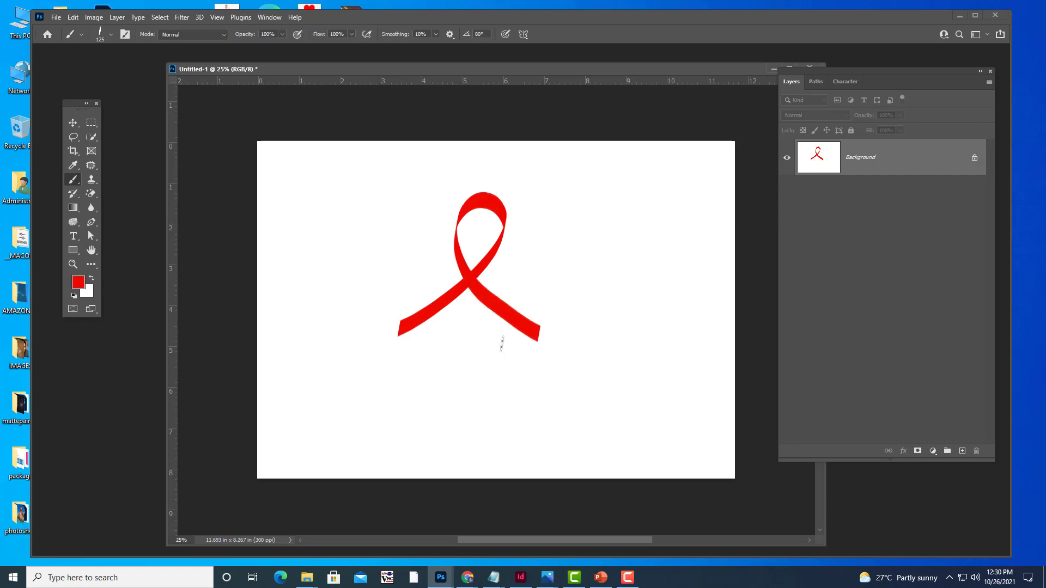
key("ctrl+z")
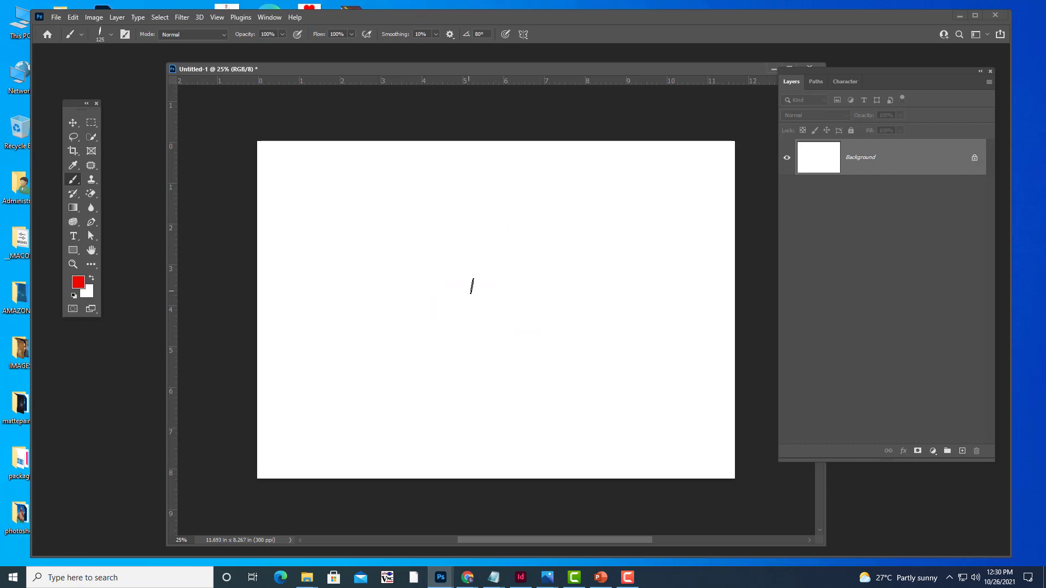
mouse_move(509, 210)
left_mouse_down()
mouse_move(548, 331)
mouse_move(593, 278)
mouse_move(512, 227)
mouse_move(493, 187)
mouse_move(505, 168)
mouse_move(519, 195)
mouse_move(507, 216)
left_mouse_up()
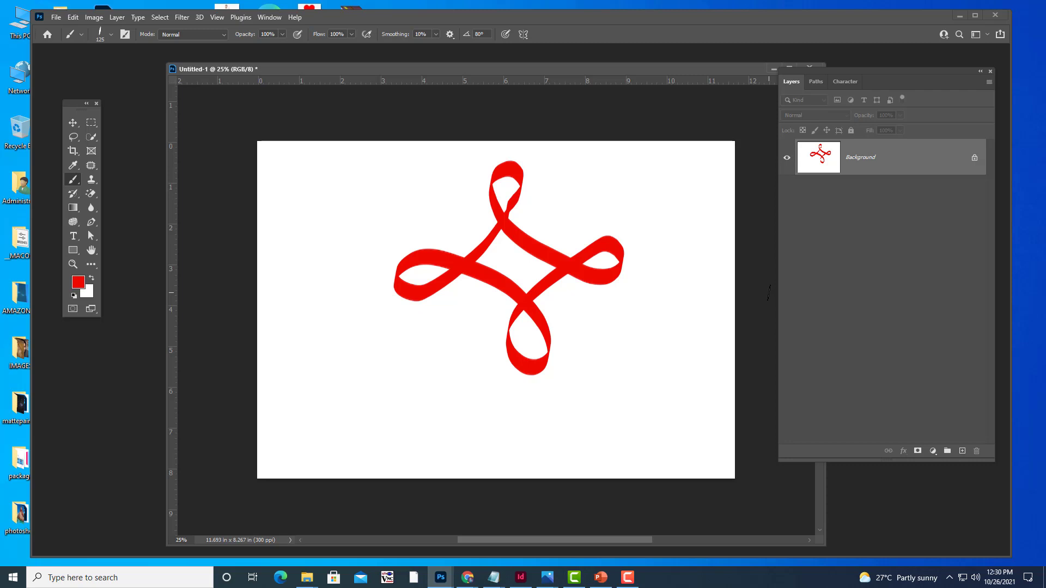
key("ctrl+z")
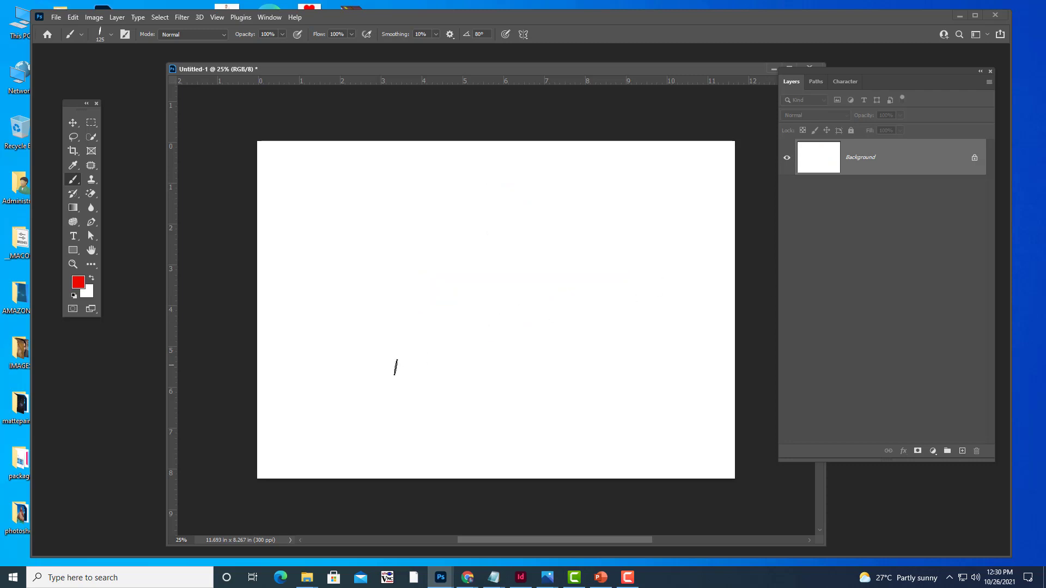
mouse_move(352, 357)
left_mouse_down()
mouse_move(485, 313)
mouse_move(414, 278)
mouse_move(496, 235)
left_mouse_up()
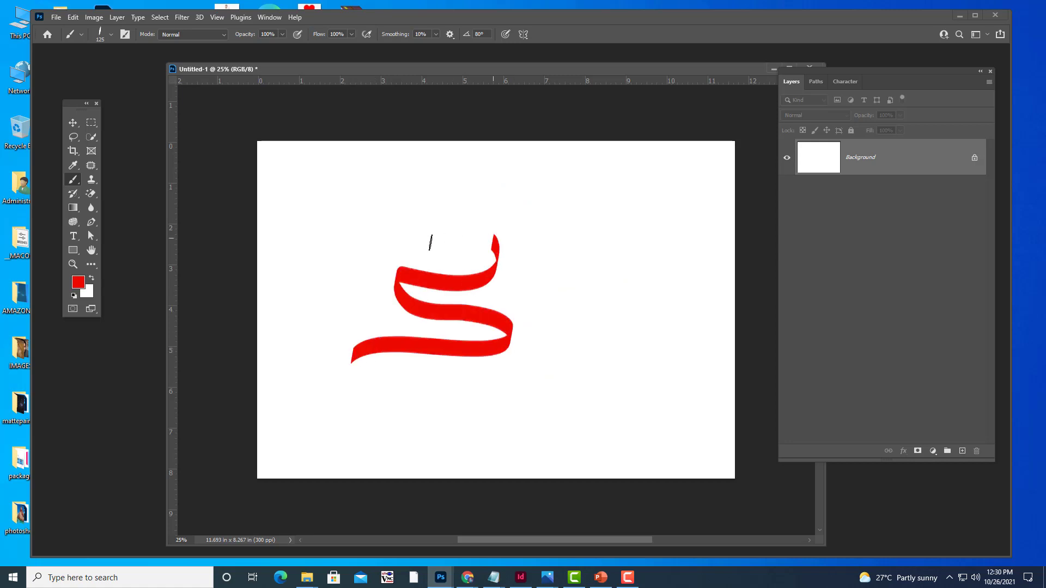
mouse_move(431, 242)
left_mouse_down()
mouse_move(532, 226)
mouse_move(569, 162)
left_mouse_up()
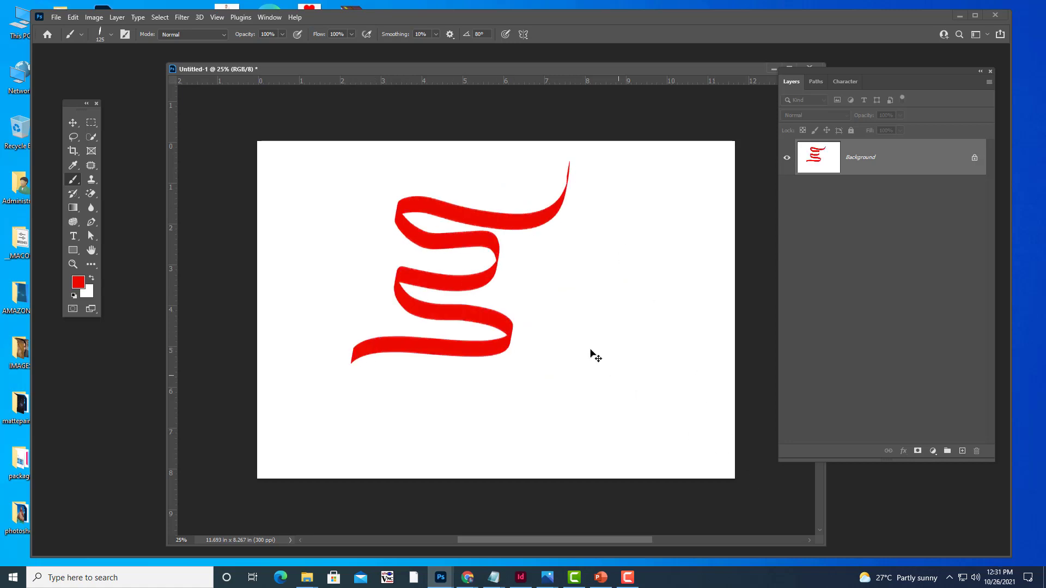
key("ctrl+z")
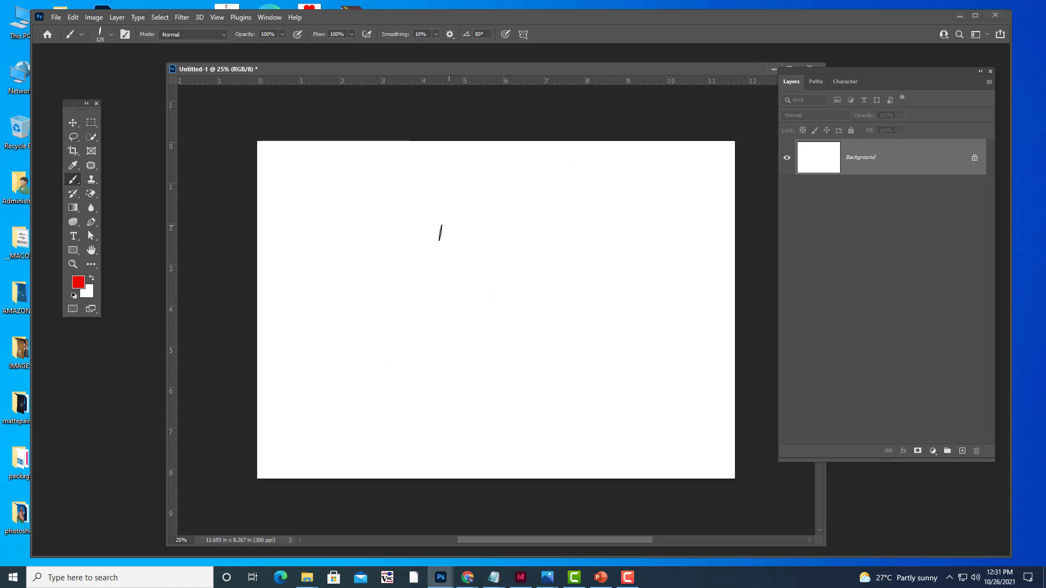
key("bracketright")
key("bracketright")
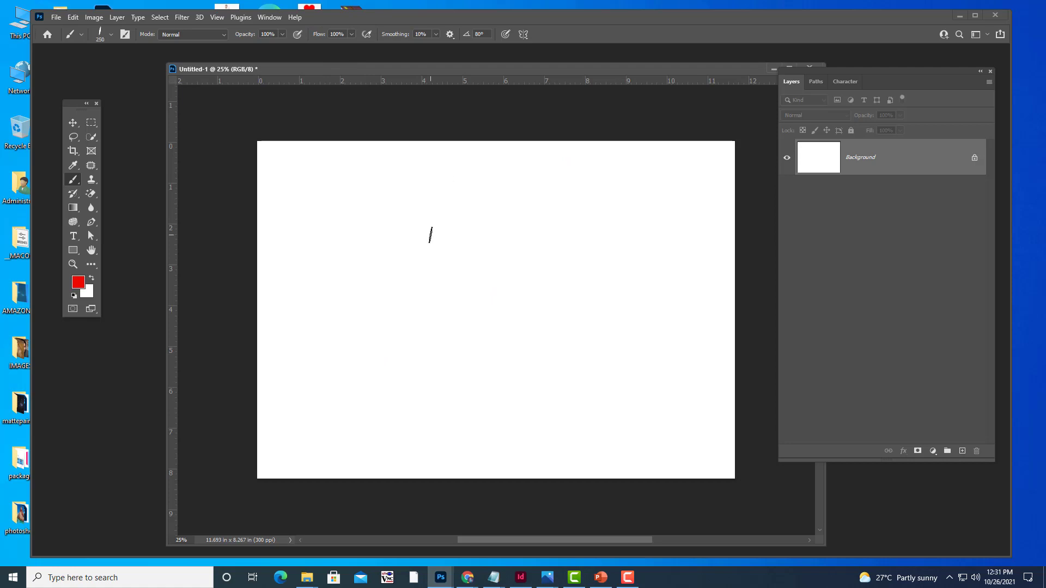
key("bracketright")
key("bracketright")
key("bracketright")
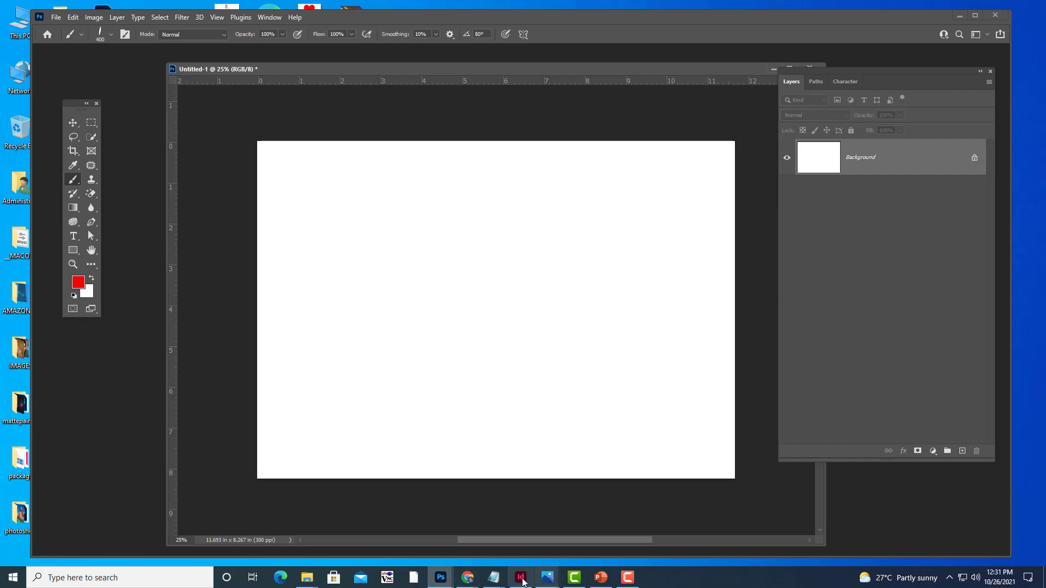
- Bring up photoshopnotes.txt in Notepad and highlight the tip on changing the brush angle
left_click(494, 578)
left_click(567, 539)
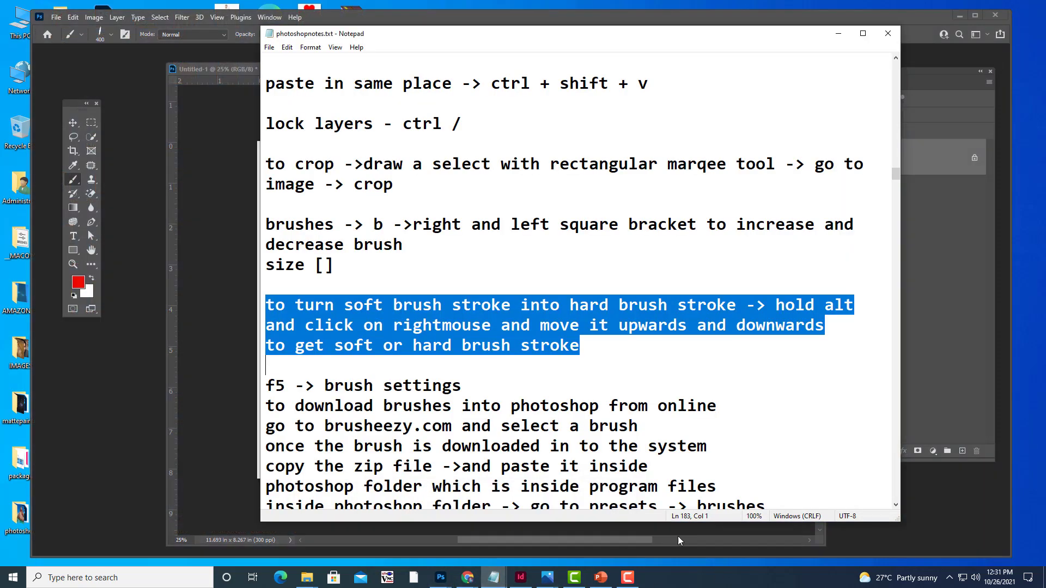
scroll(664, 264, "down", 2)
scroll(665, 256, "down", 4)
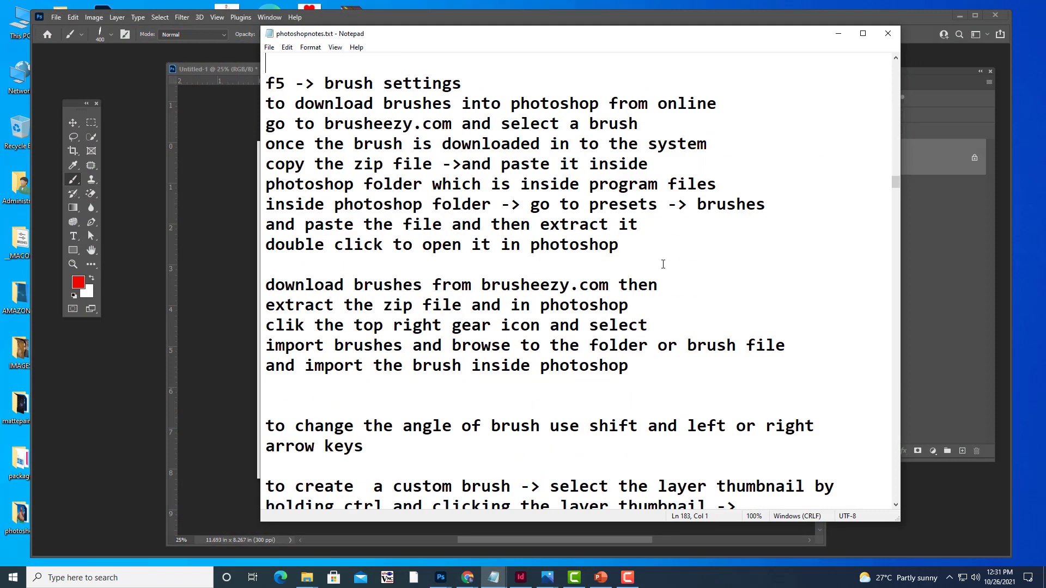
scroll(667, 243, "down", 1)
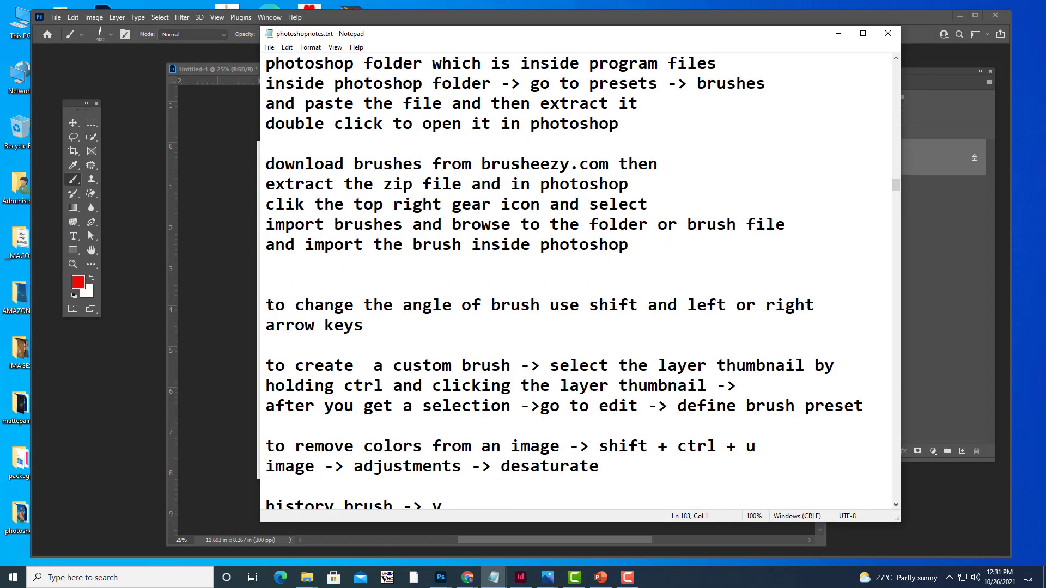
left_click_drag(266, 305, 392, 329)
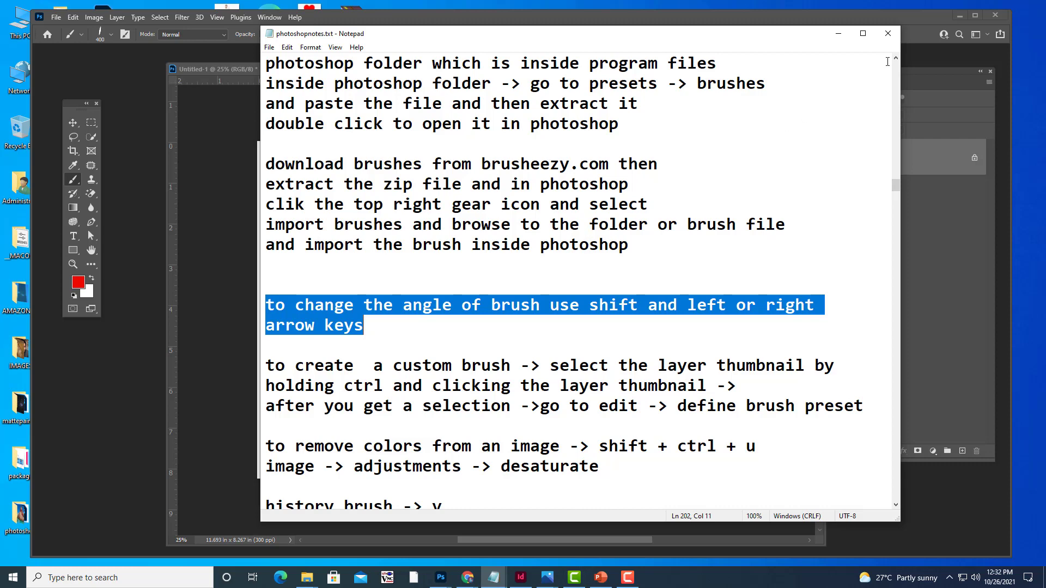
- Back in Photoshop, rotate the brush tip with Shift+arrow keys and paint a wide red vertical stroke
left_click(839, 33)
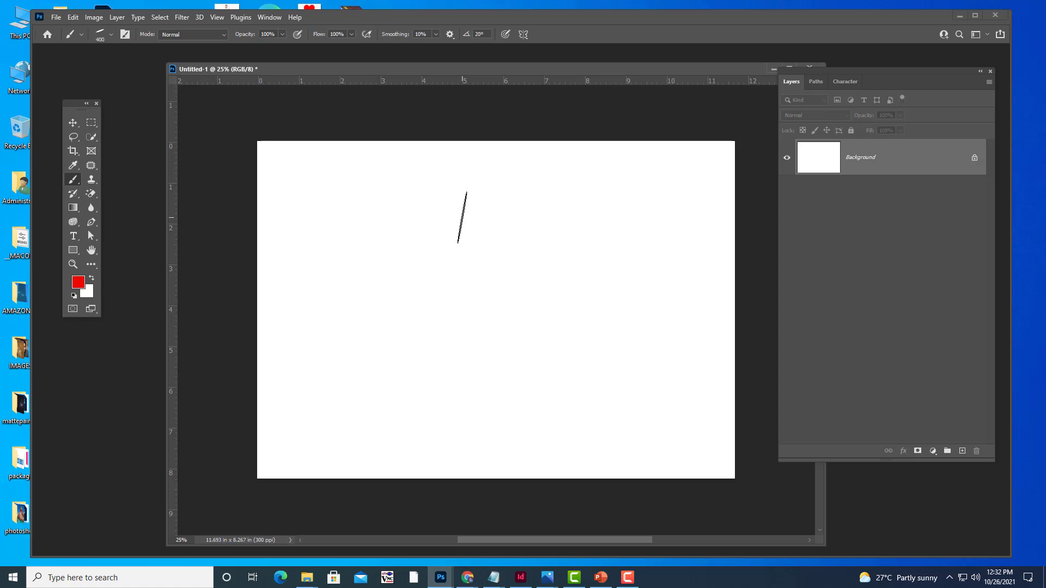
key("shift+Left")
key("shift+Left")
key("shift+Left")
key("shift+Right")
key("shift+Right")
key("shift+Right")
key("shift+Right")
key("shift+Right")
key("shift+Right")
key("shift+Right")
key("shift+Right")
key("shift+Right")
key("shift+Right")
key("shift+Right")
key("shift+Left")
key("shift+Right")
key("shift+Left")
key("shift+Left")
key("shift+Left")
key("shift+Left")
left_click_drag(460, 186, 461, 343)
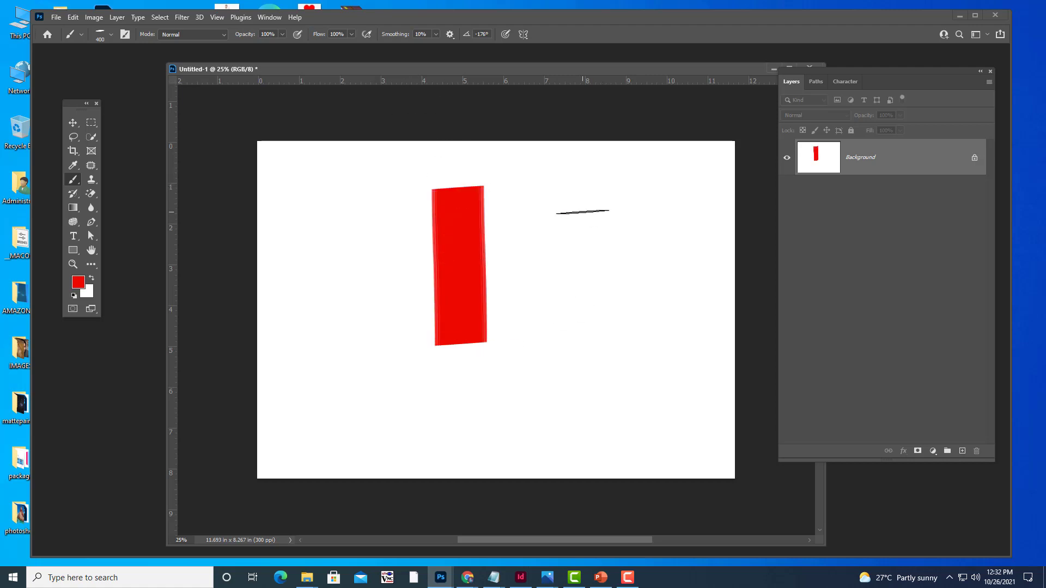
- Rotate the tip to -86°, paint a thin edge-on stroke, undo both strokes, and shrink to 175 px
key("shift+Right")
key("shift+Right")
key("shift+Right")
left_click_drag(580, 186, 593, 384)
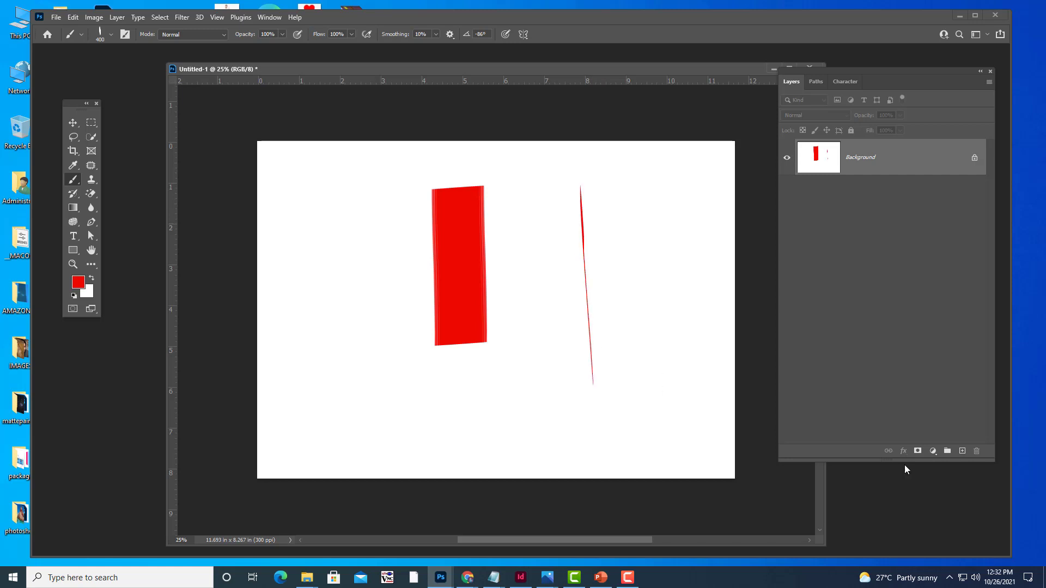
key("ctrl+z")
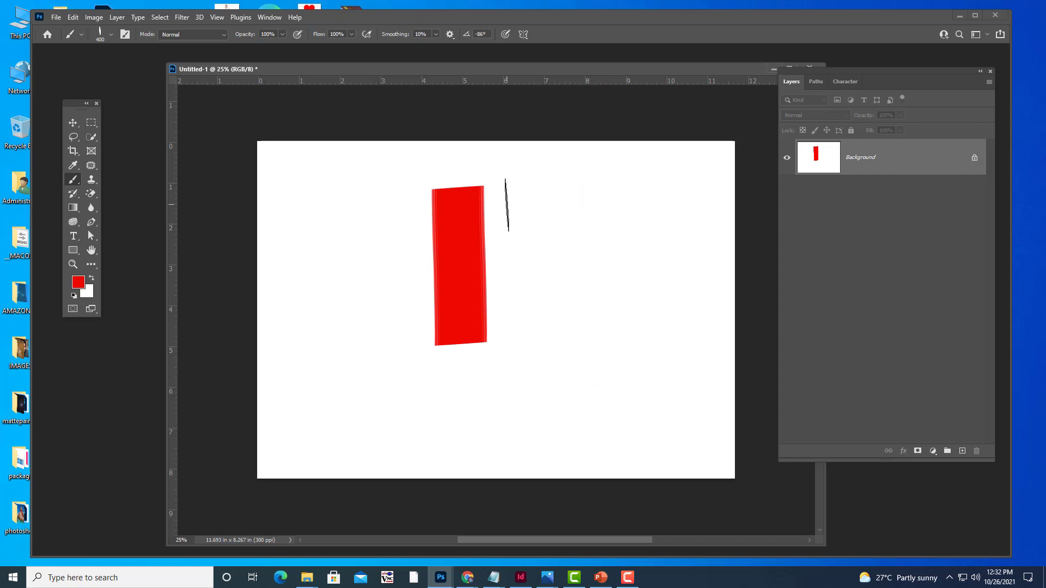
key("ctrl+z")
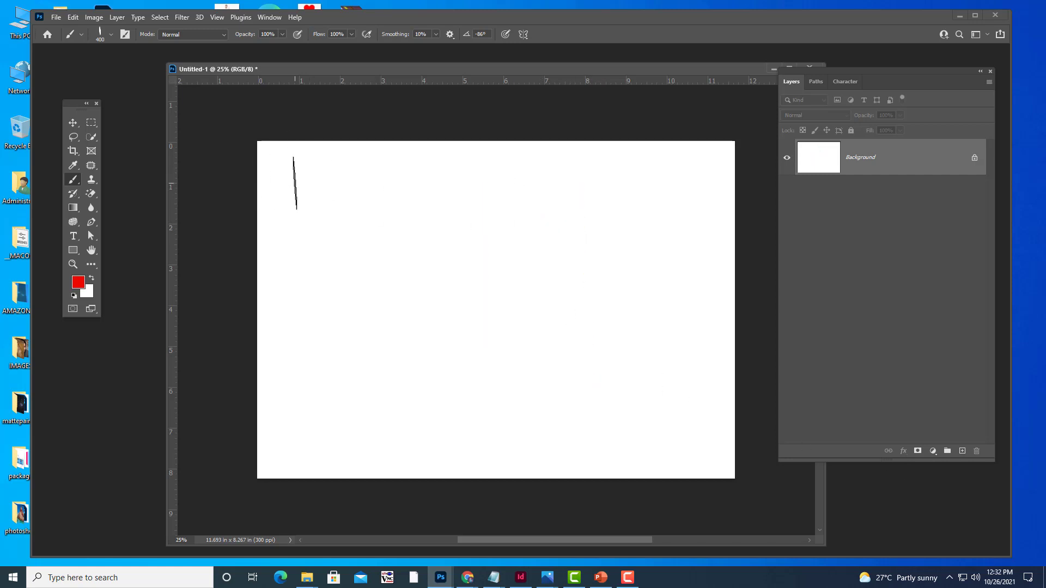
key("bracketleft")
key("bracketleft")
key("bracketleft")
- Paint and undo several red bands along the top, ending with a red stripe down the left edge
left_click_drag(257, 163, 744, 191)
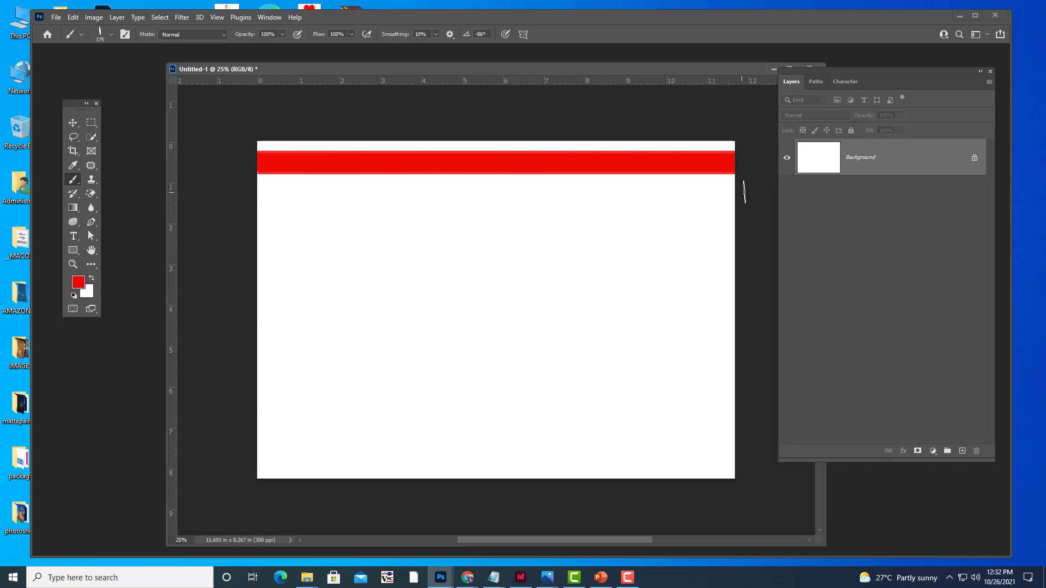
key("ctrl+z")
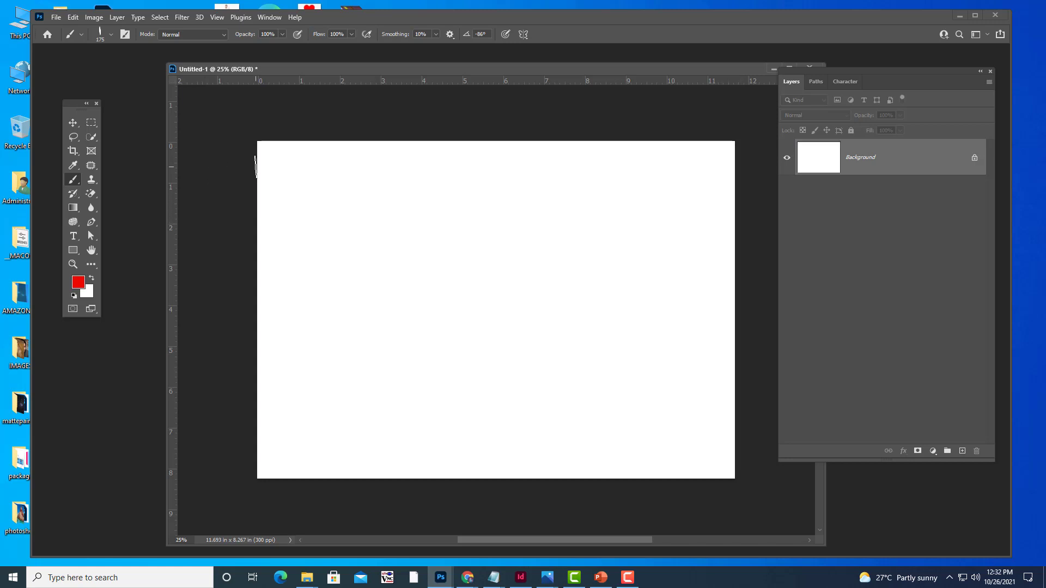
left_click_drag(256, 166, 800, 199)
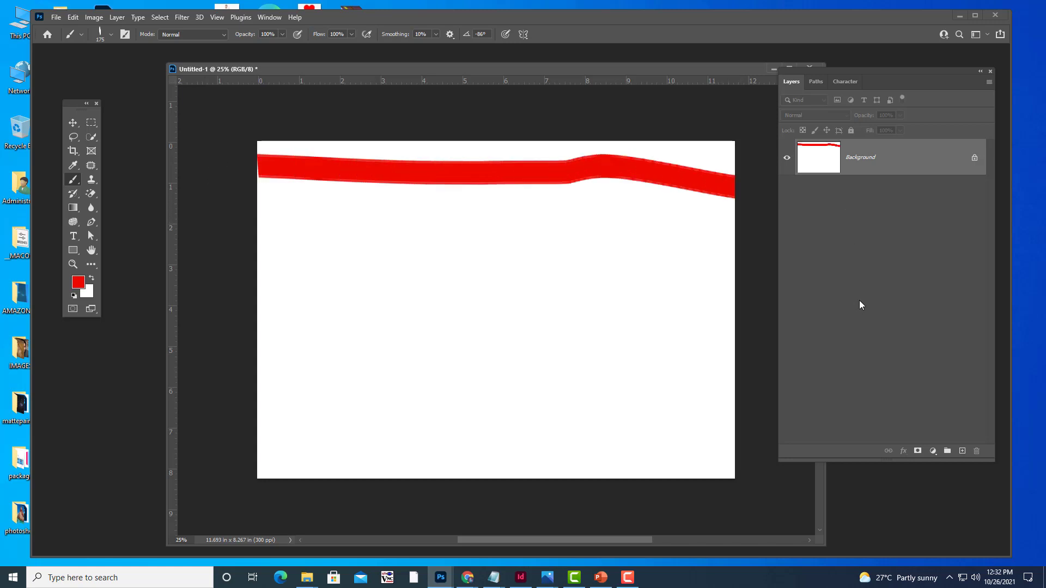
key("ctrl+z")
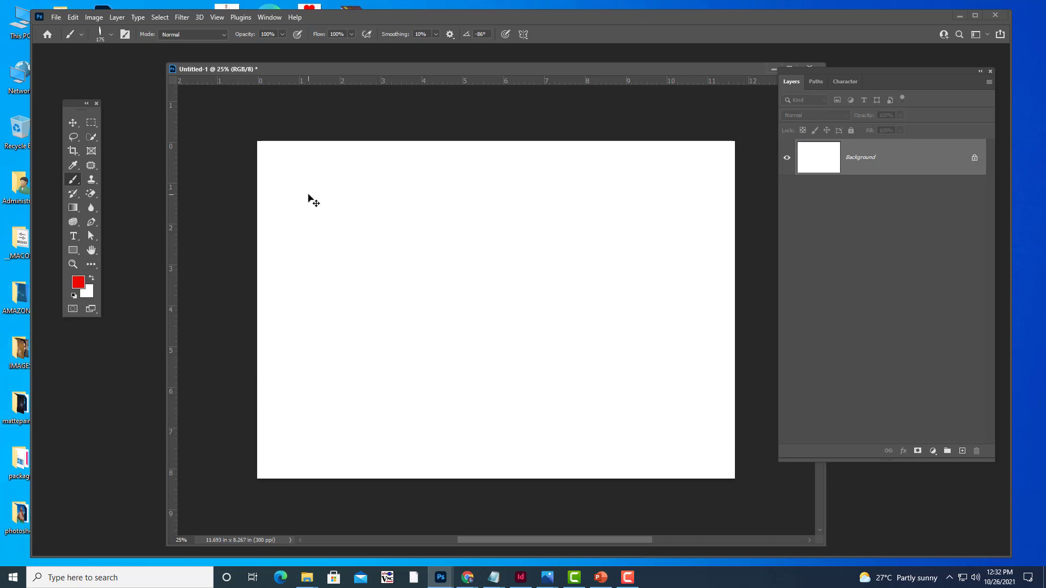
mouse_move(261, 160)
left_mouse_down()
mouse_move(860, 193)
mouse_move(865, 203)
left_mouse_up()
left_click_drag(588, 541, 515, 542)
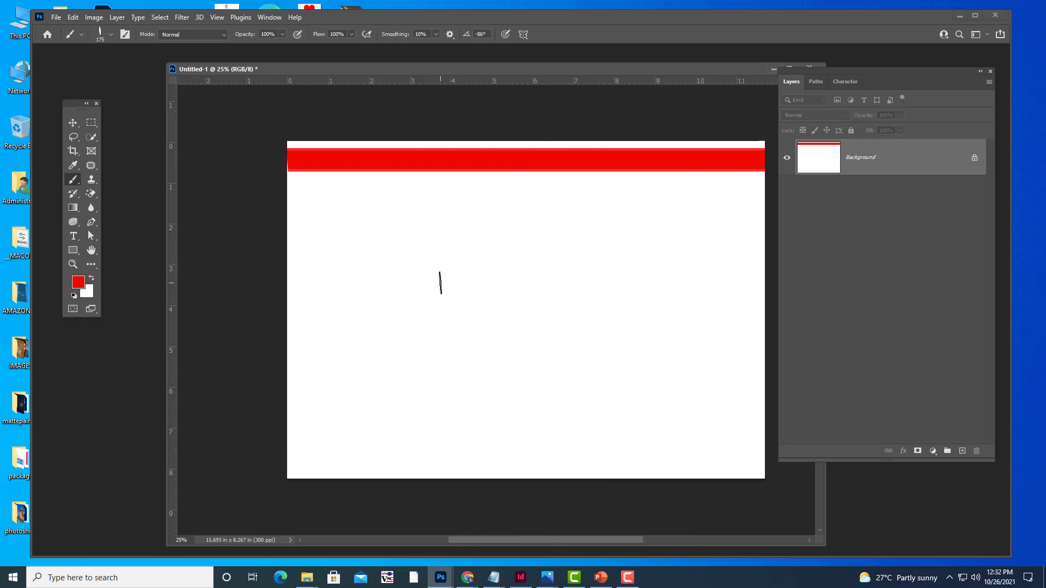
key("ctrl+z")
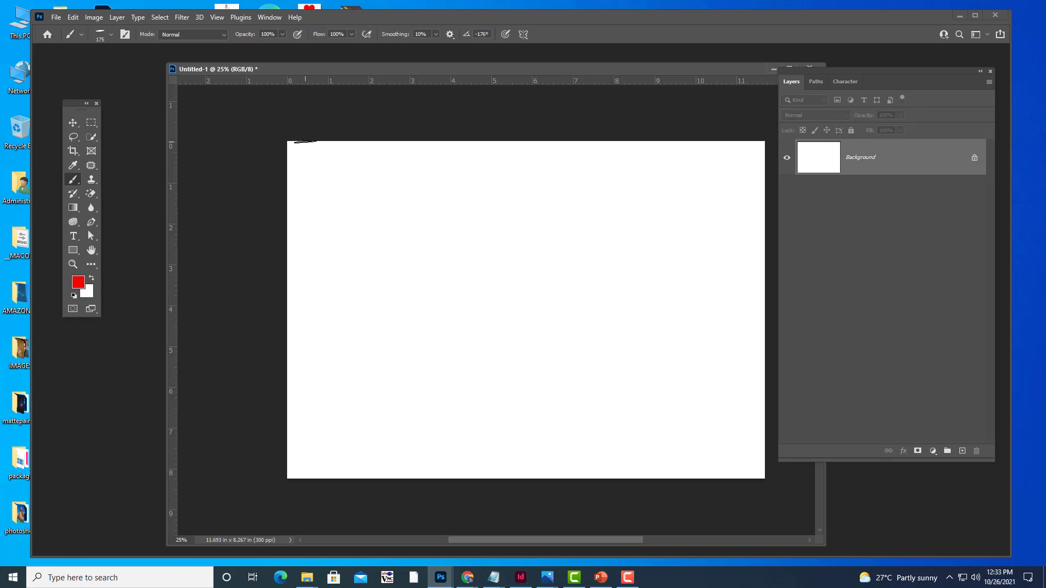
left_click_drag(305, 142, 297, 501)
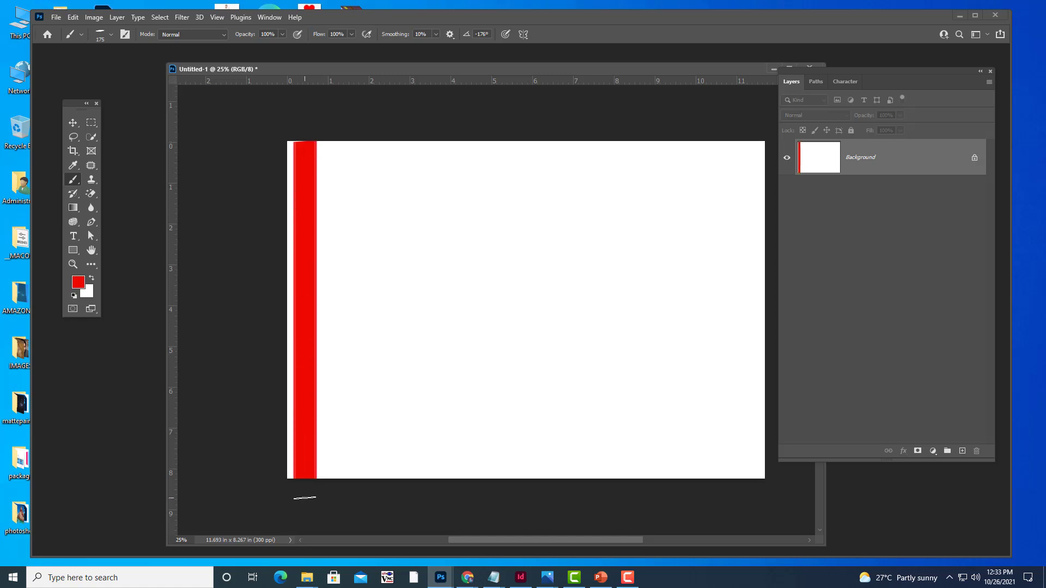
- Clear the left stripe and select the Stipple 19 brush from Natural Brushes
key("ctrl+z")
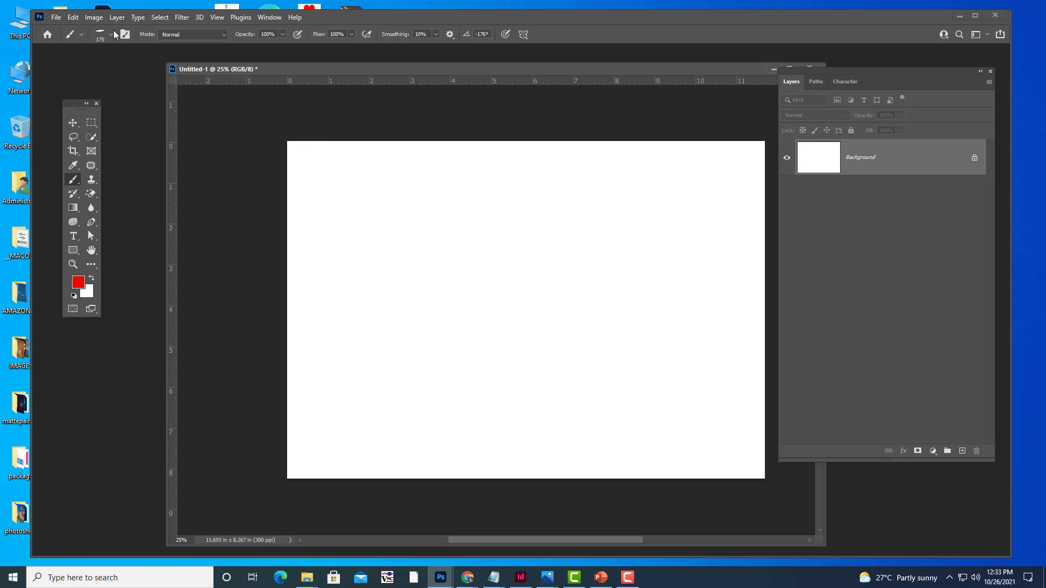
left_click(111, 34)
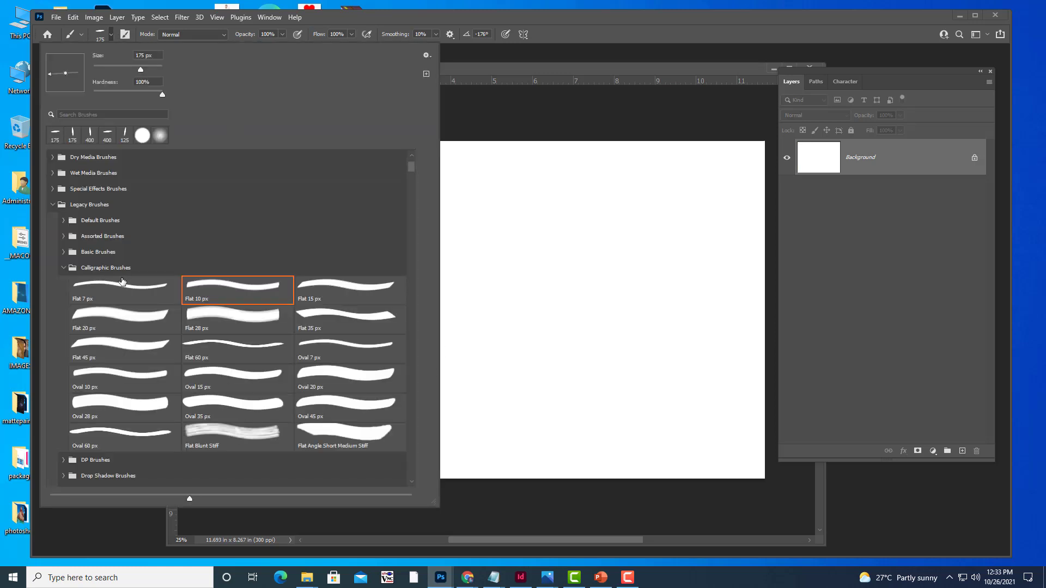
left_click(63, 268)
scroll(244, 350, "down", 3)
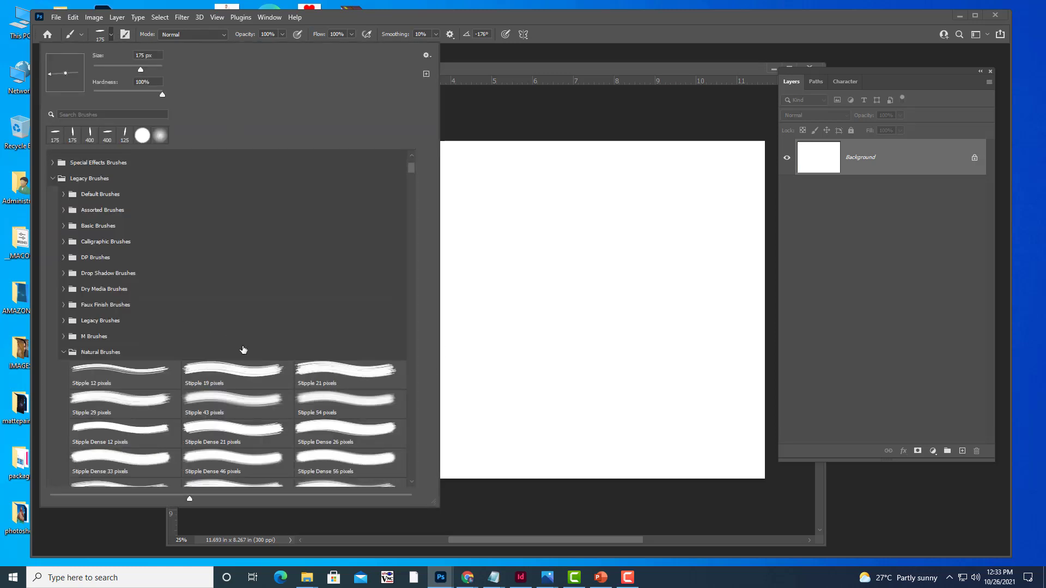
scroll(341, 309, "down", 2)
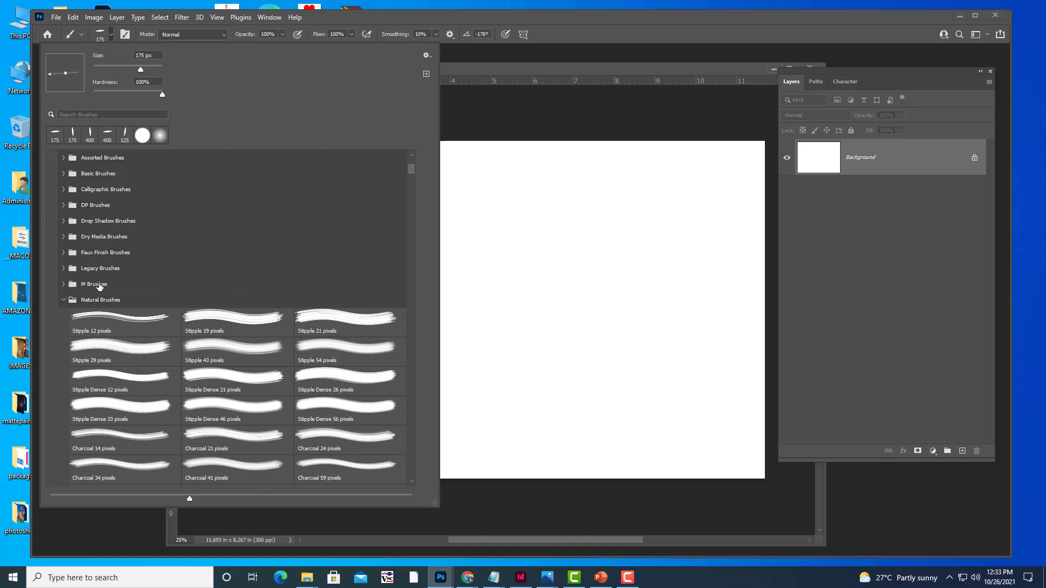
left_click(141, 323)
left_click(243, 326)
left_click(522, 101)
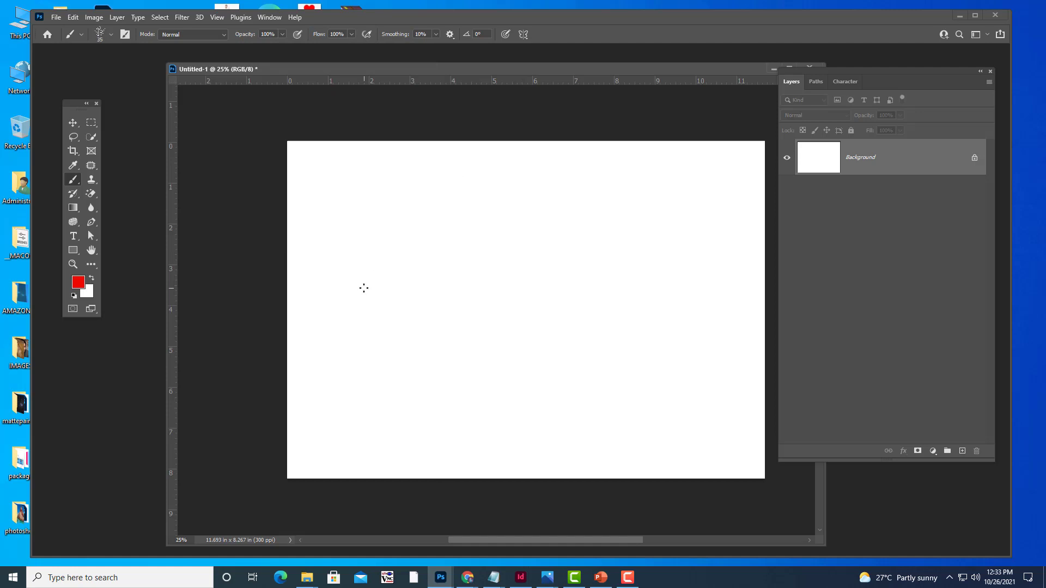
- Set the stipple brush to 300 px, paint three red stipple strokes, and undo them
key("bracketright")
key("bracketright")
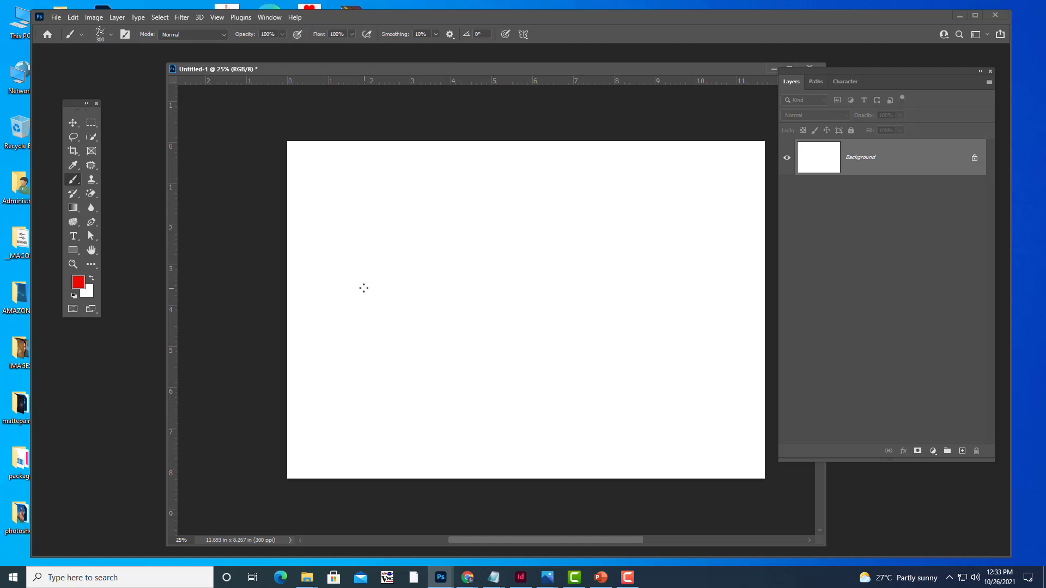
key("bracketleft")
key("bracketright")
left_click_drag(313, 359, 536, 292)
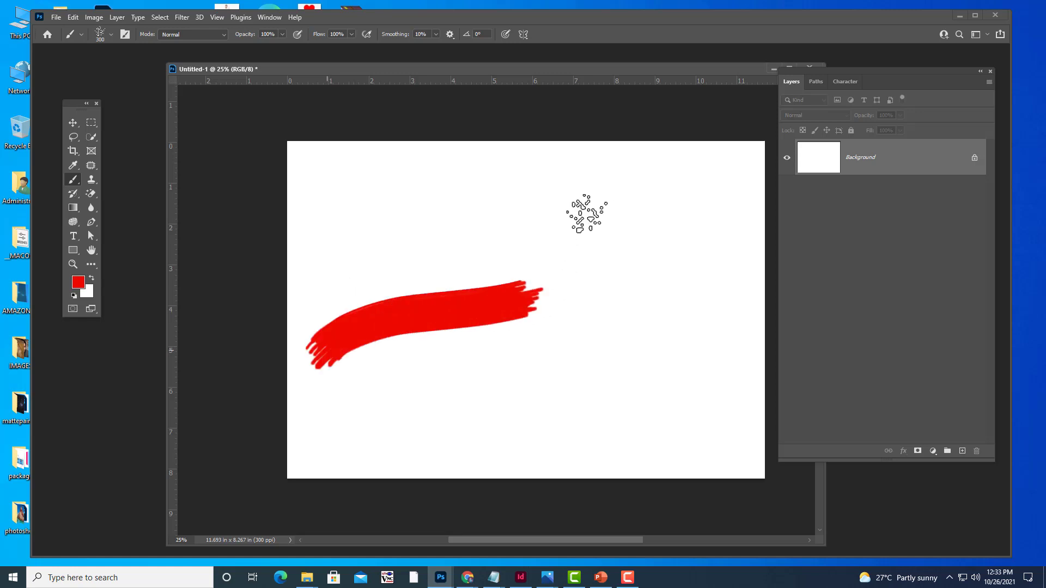
left_click_drag(587, 214, 589, 231)
left_click_drag(509, 414, 685, 262)
left_click_drag(556, 191, 460, 243)
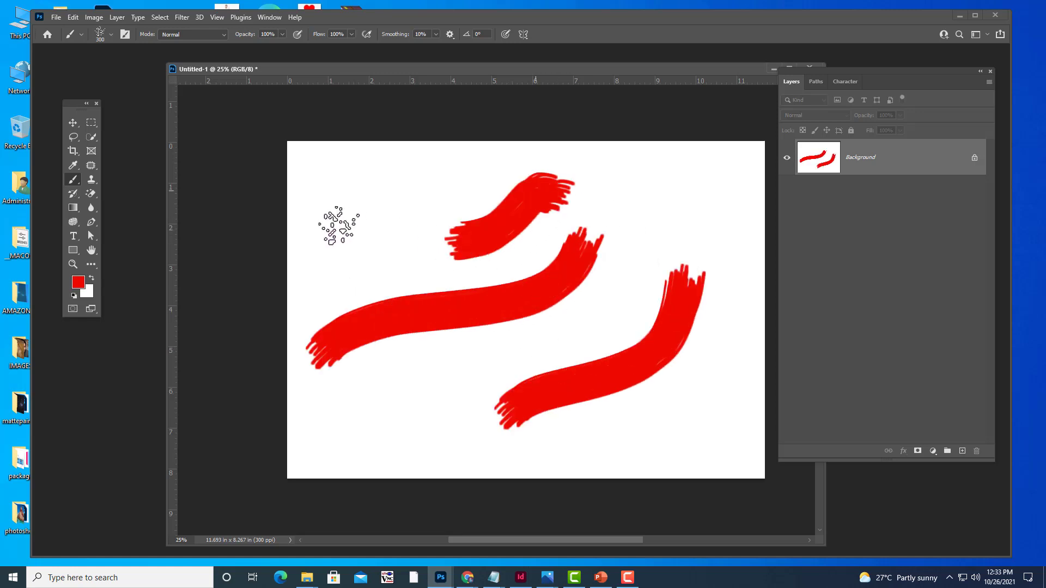
key("ctrl+z")
key("ctrl+z")
key("ctrl+z")
- Choose a different brush preset from the list and make it smaller
left_click(98, 34)
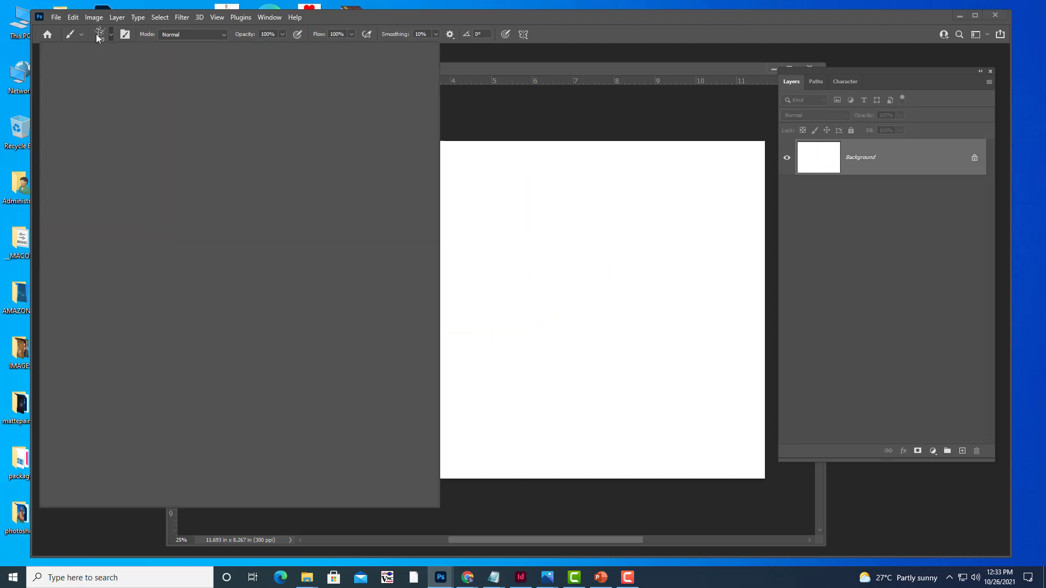
left_click(109, 326)
left_click(534, 64)
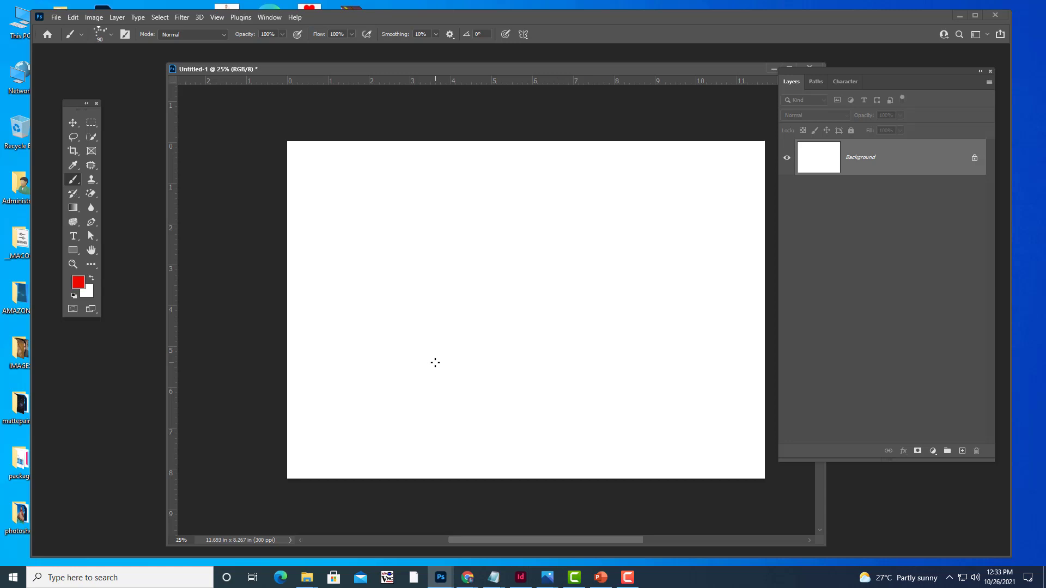
key("bracketleft")
key("bracketleft")
key("bracketleft")
key("bracketleft")
- Paint red multi-line test strokes: an S-curve (undone), then diagonal, tall and curved strokes
left_click_drag(409, 402, 401, 187)
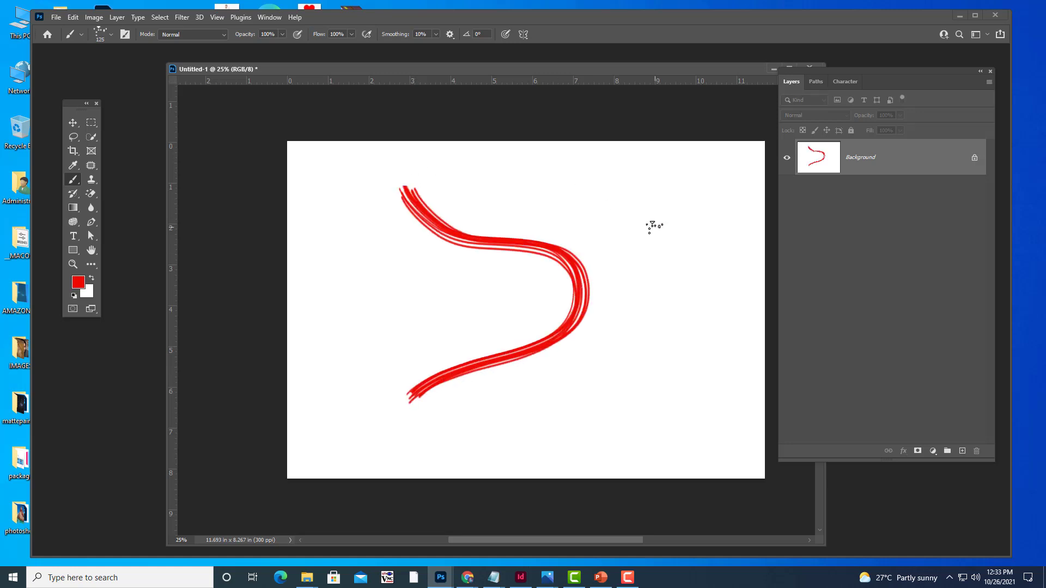
key("ctrl+z")
left_click_drag(444, 392, 584, 269)
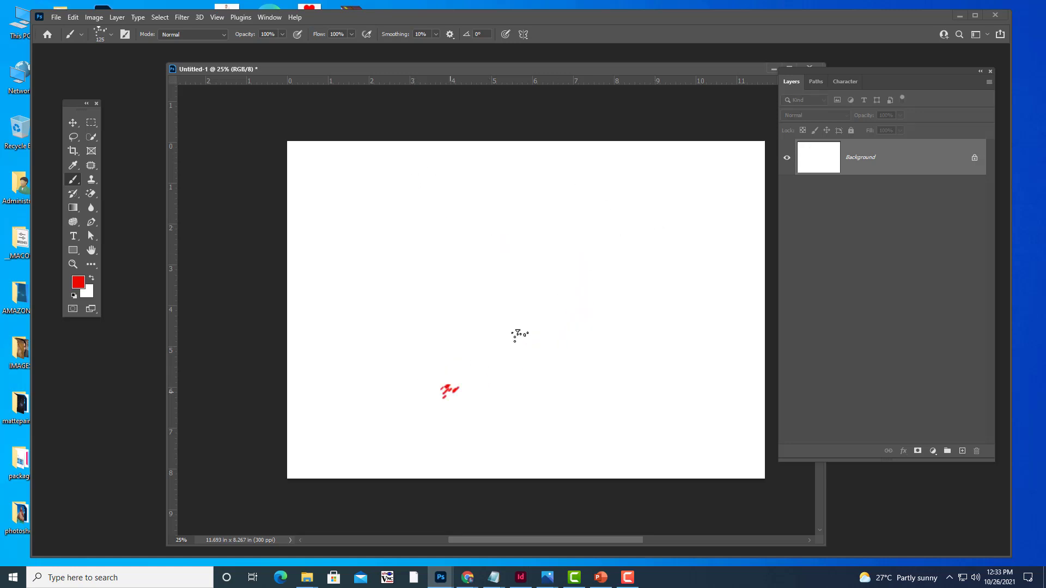
left_click_drag(671, 192, 662, 382)
left_click_drag(460, 180, 387, 309)
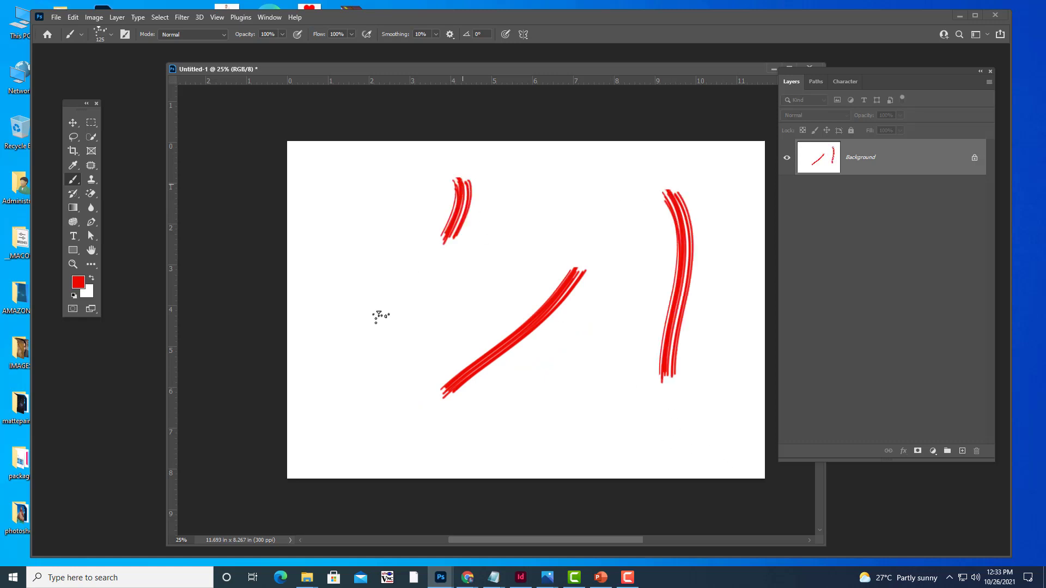
left_click_drag(524, 170, 431, 345)
left_click_drag(366, 165, 352, 325)
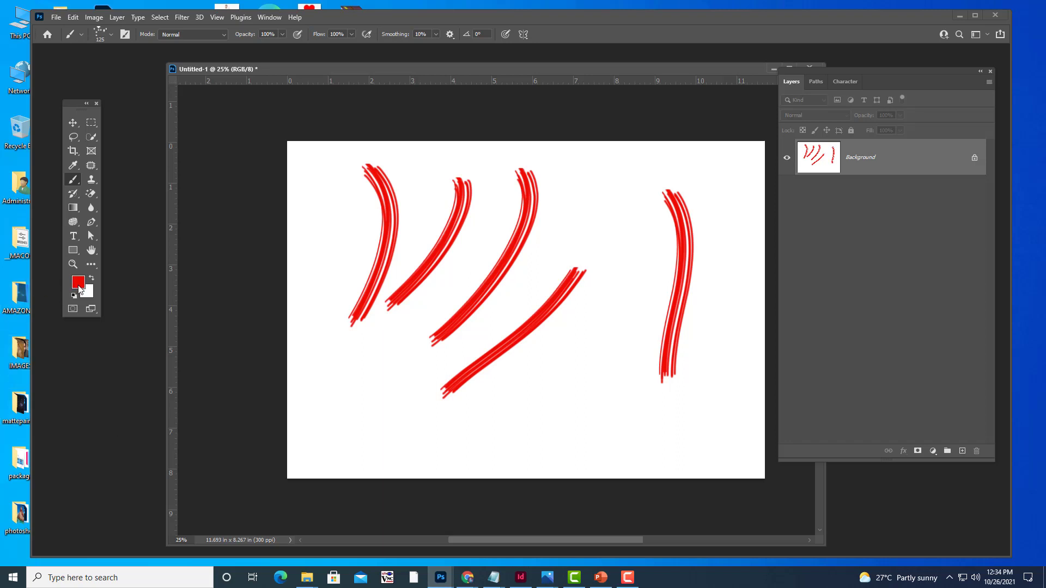
- Set the foreground colour to dark red #3e0202 and paint two dark-red strokes at the right
left_click(81, 287)
left_click(751, 281)
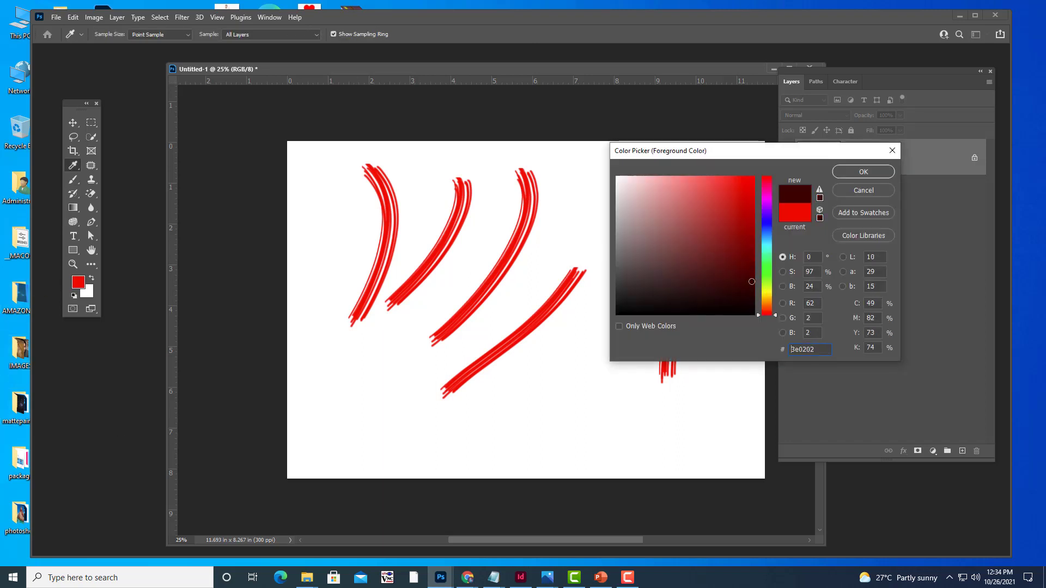
left_click(862, 171)
key("b")
left_click_drag(644, 173, 588, 384)
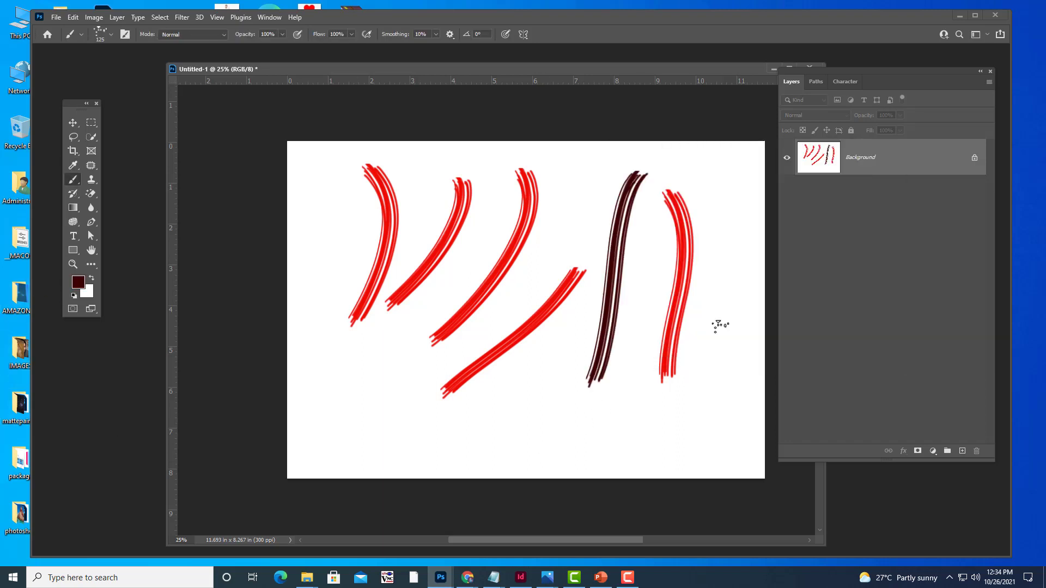
left_click_drag(742, 161, 703, 393)
- Undo the strokes and select the Azalea brush from Special Effect Brushes
key("ctrl+z")
key("ctrl+z")
key("ctrl+z")
key("ctrl+z")
key("ctrl+z")
key("ctrl+z")
key("ctrl+z")
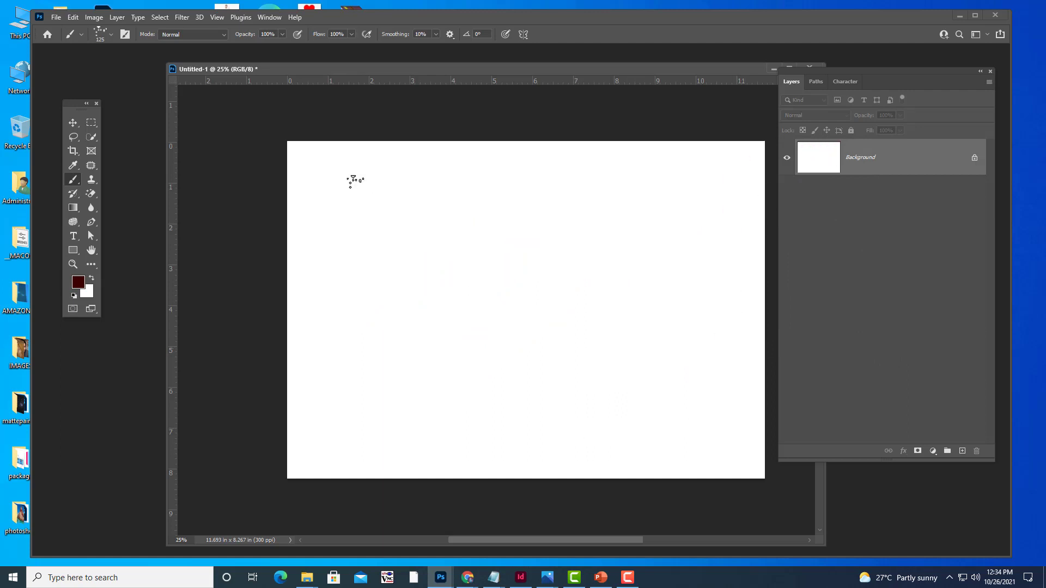
left_click(111, 34)
scroll(82, 283, "down", 2)
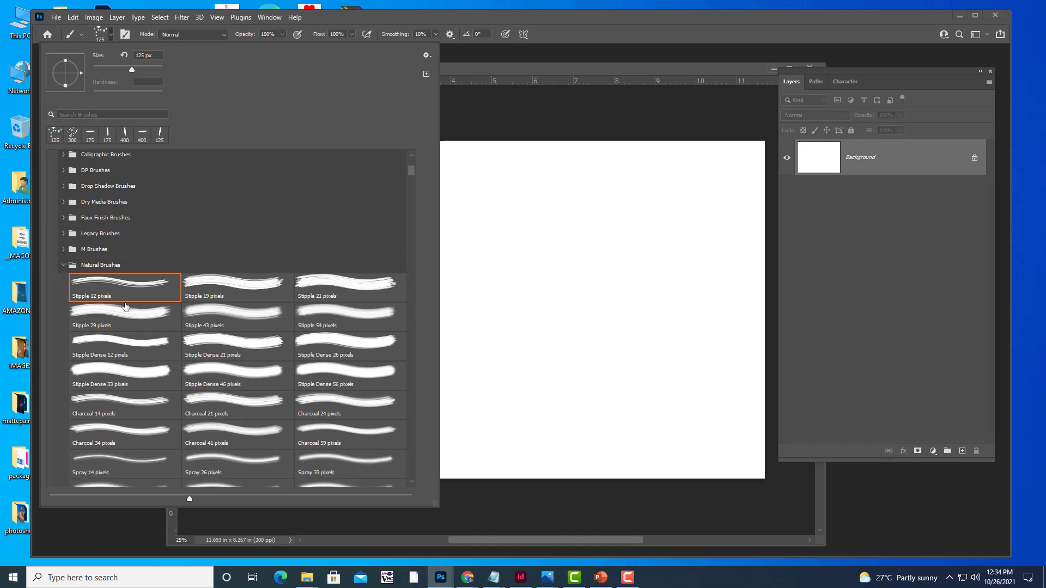
scroll(66, 280, "down", 1)
left_click(63, 257)
scroll(92, 252, "down", 1)
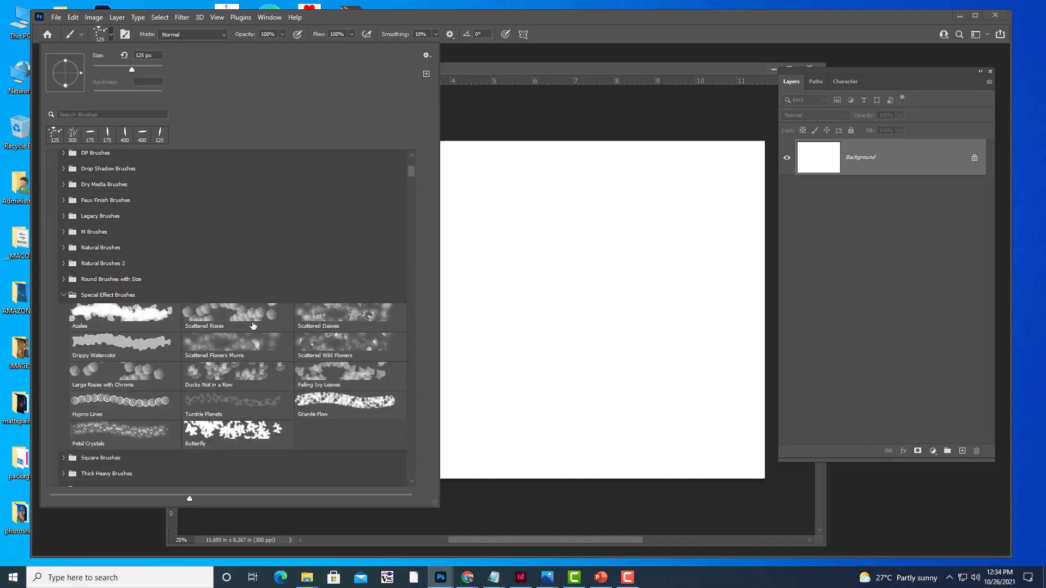
scroll(114, 250, "down", 1)
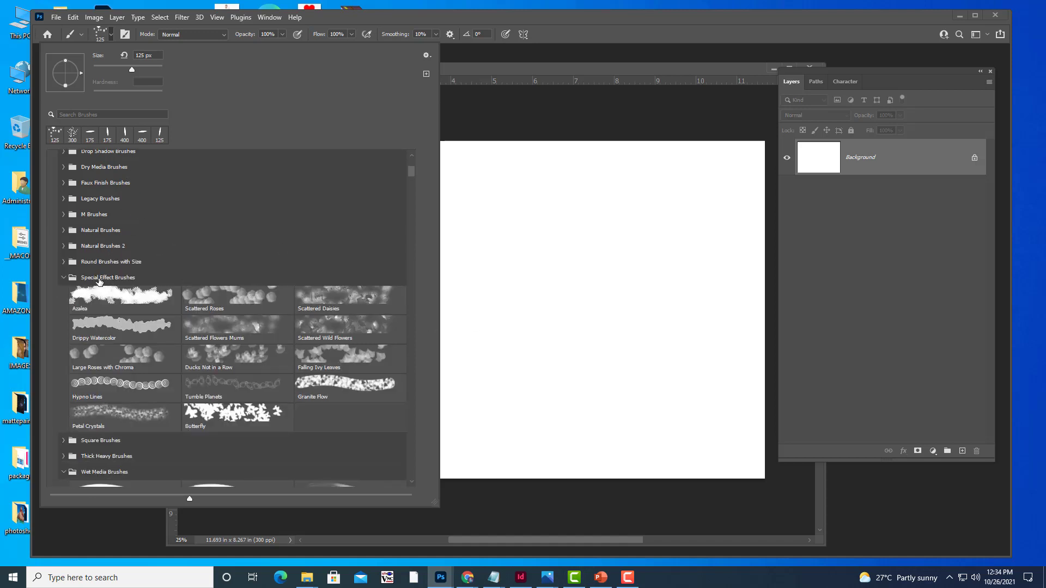
left_click(92, 301)
left_click(540, 68)
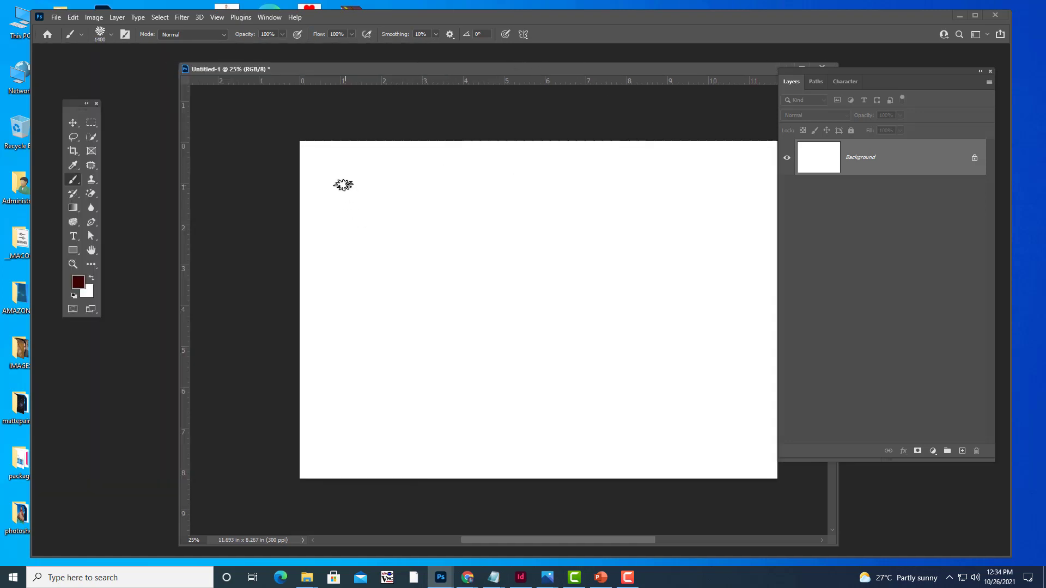
- Stamp test flower marks, undo them, and shrink the Azalea brush twice
left_click_drag(336, 207, 467, 247)
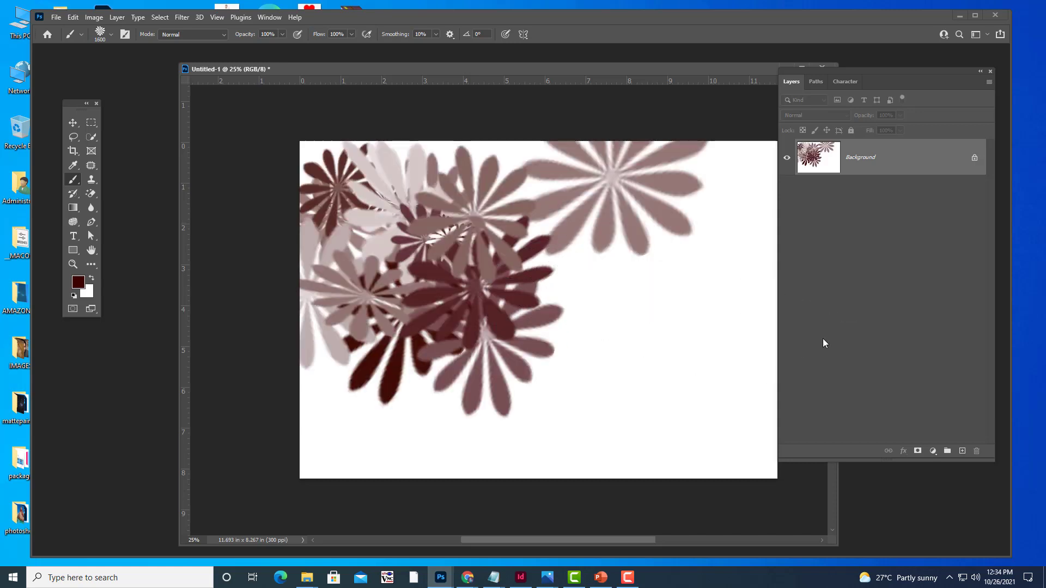
key("ctrl+z")
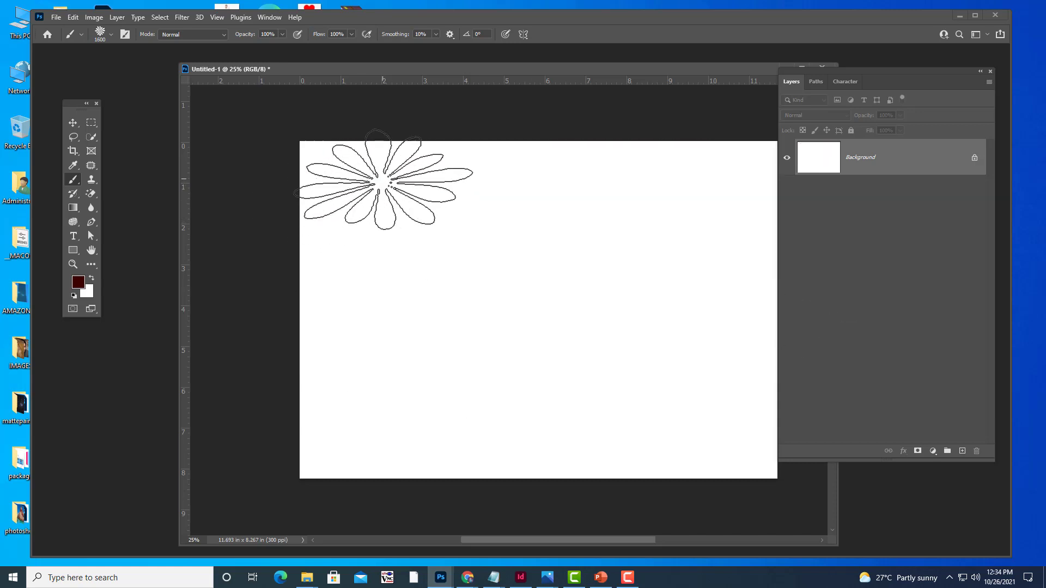
key("bracketleft")
key("bracketleft")
key("bracketleft")
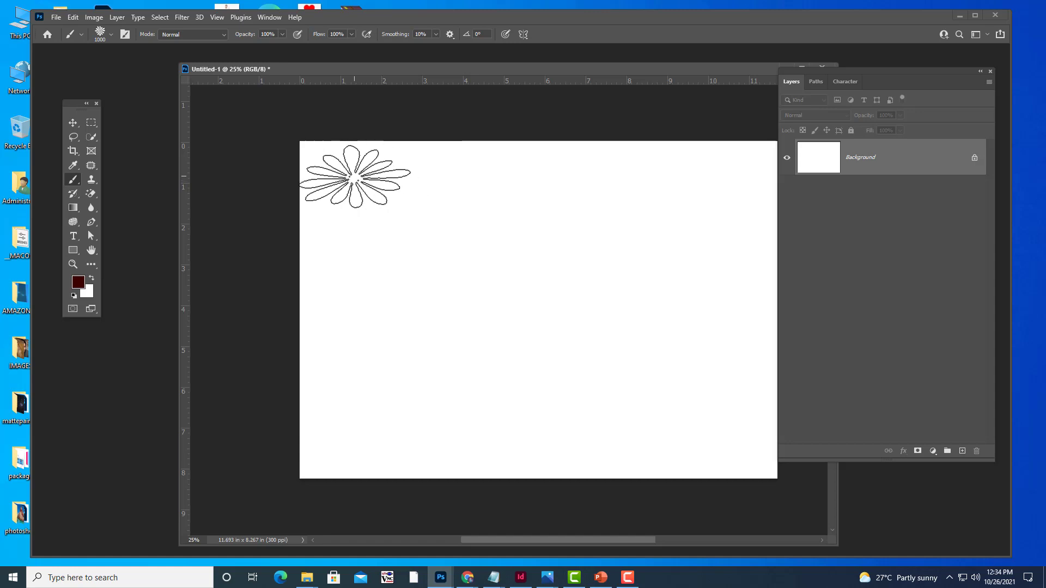
key("bracketleft")
key("bracketleft")
key("bracketleft")
key("bracketleft")
key("bracketleft")
key("bracketleft")
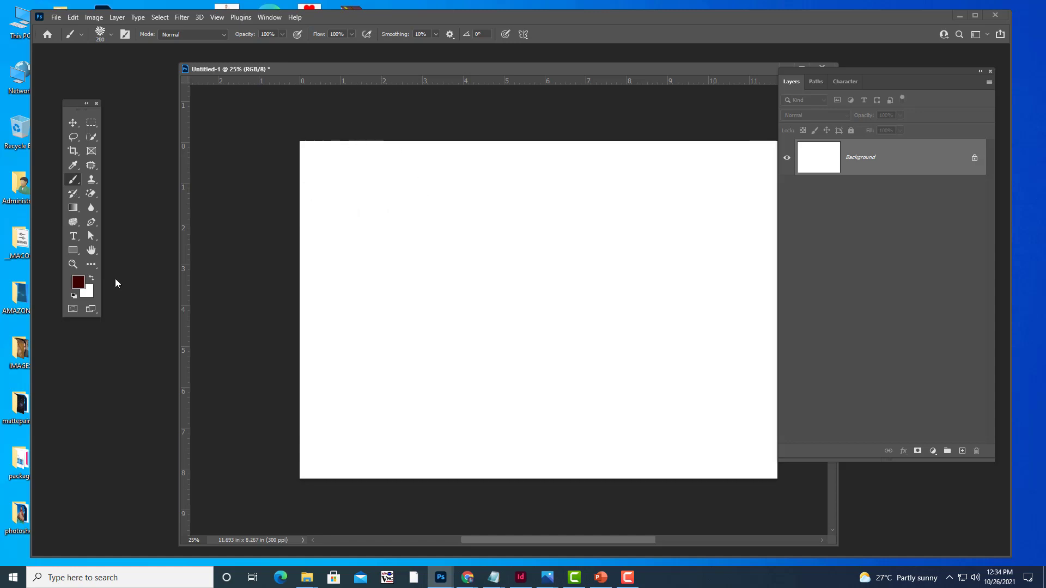
- Set the foreground colour to red ff0000 and the background to dark green 196608
left_click(78, 282)
type("ff0000")
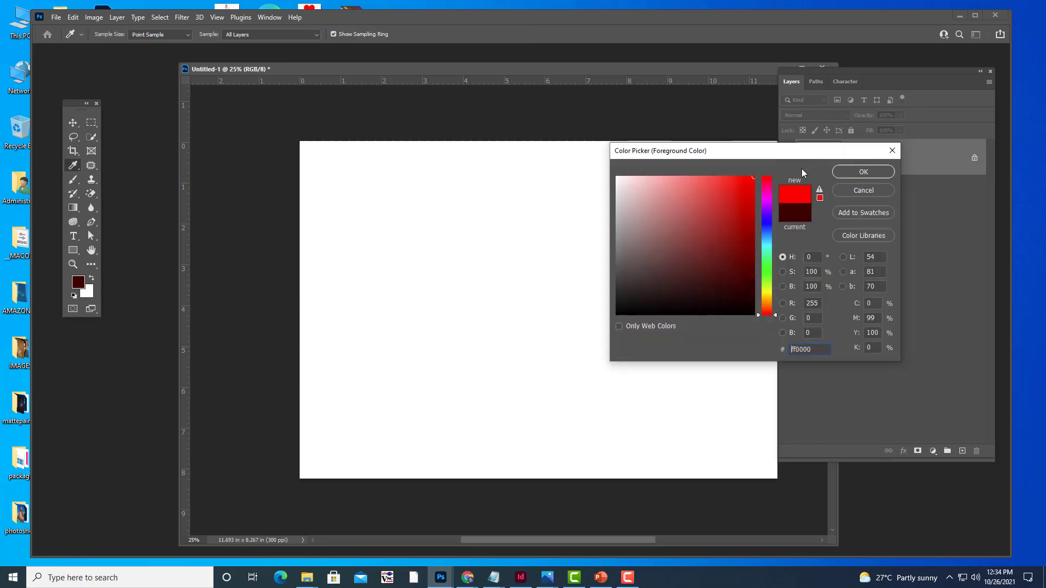
left_click(864, 171)
left_click(86, 293)
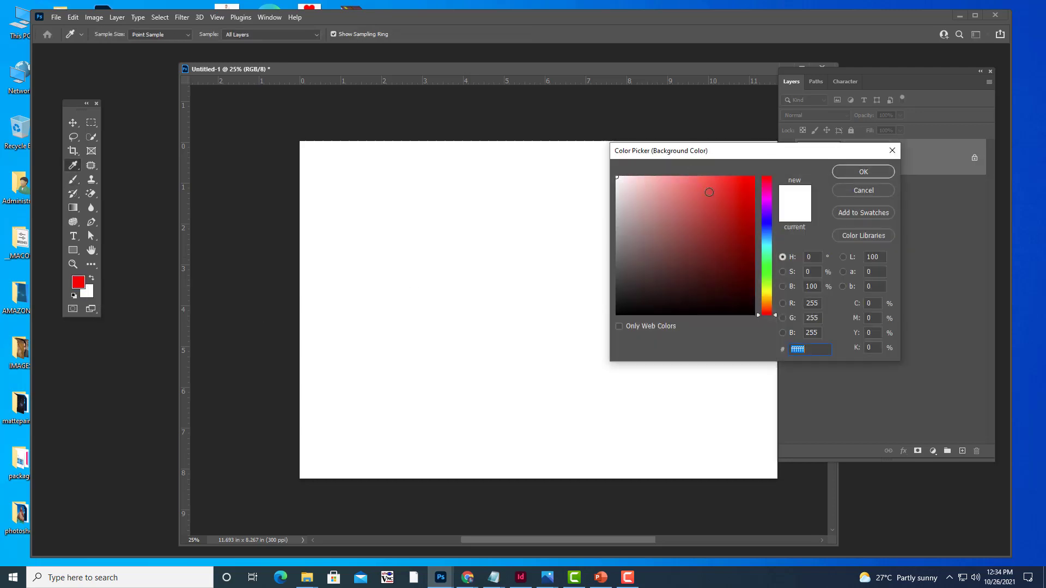
left_click(765, 273)
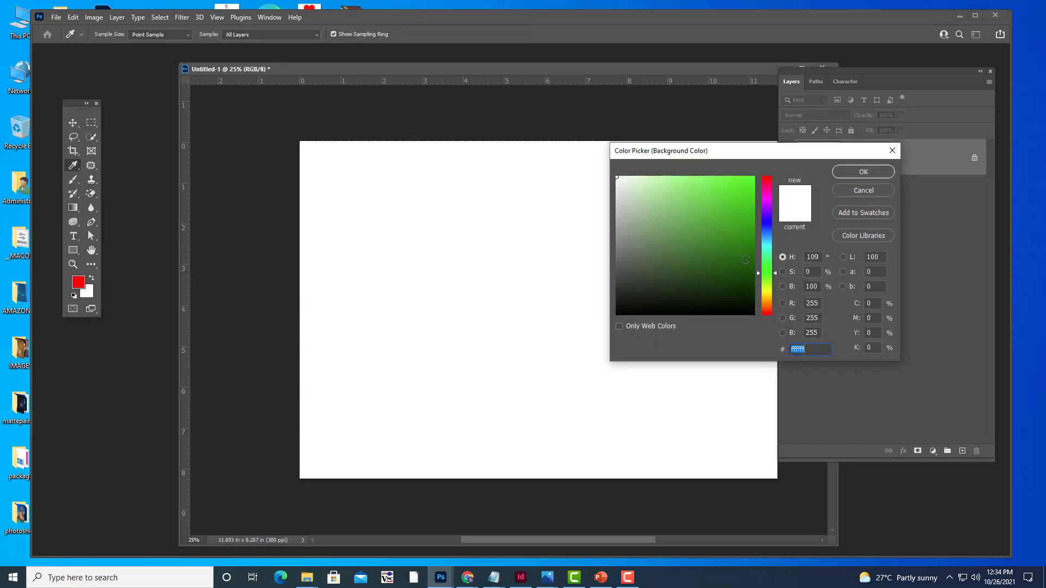
left_click(863, 173)
- Shrink the flower brush, then paint and undo red-and-green flower trails
key("bracketleft")
key("bracketleft")
key("bracketleft")
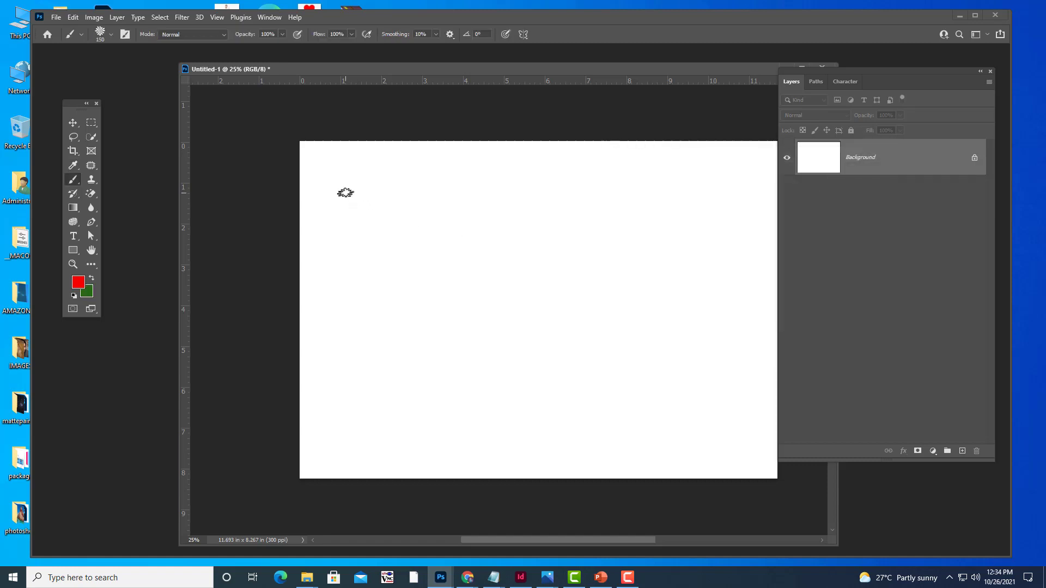
mouse_move(325, 183)
left_mouse_down()
mouse_move(407, 194)
mouse_move(728, 286)
left_mouse_up()
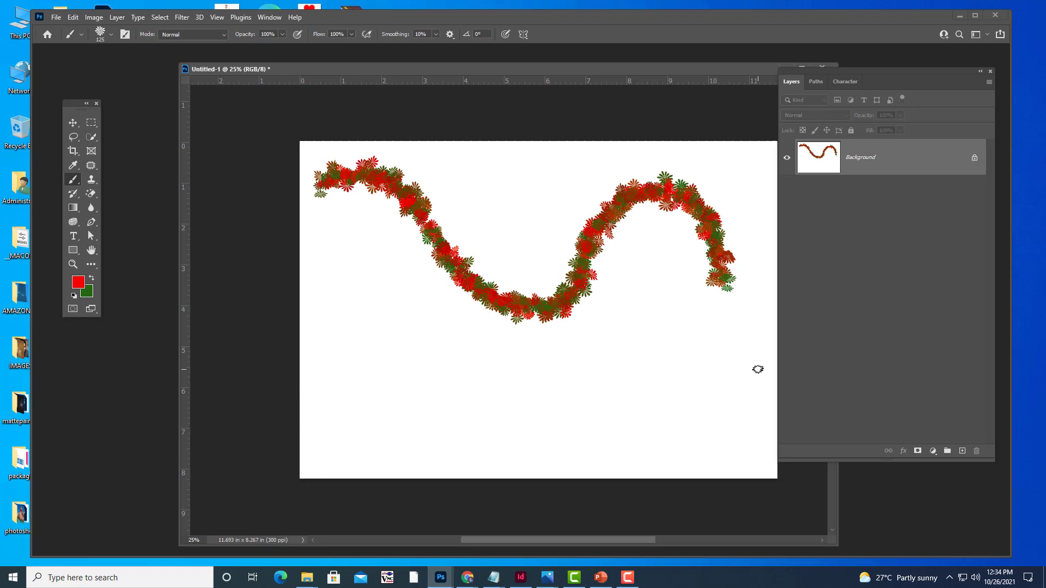
key("ctrl+z")
left_click_drag(355, 388, 591, 288)
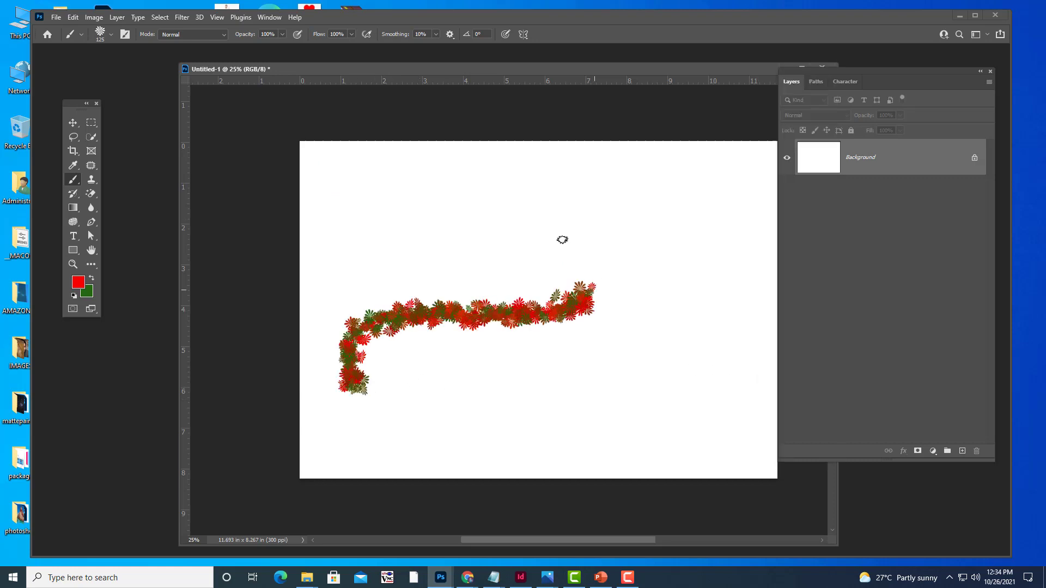
left_click_drag(562, 240, 556, 173)
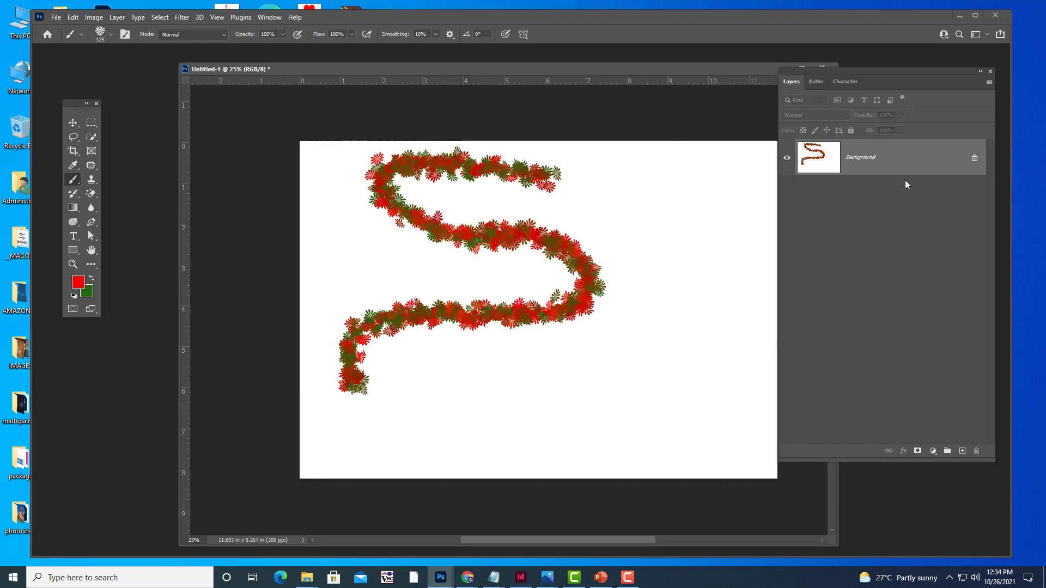
left_click_drag(603, 74, 585, 72)
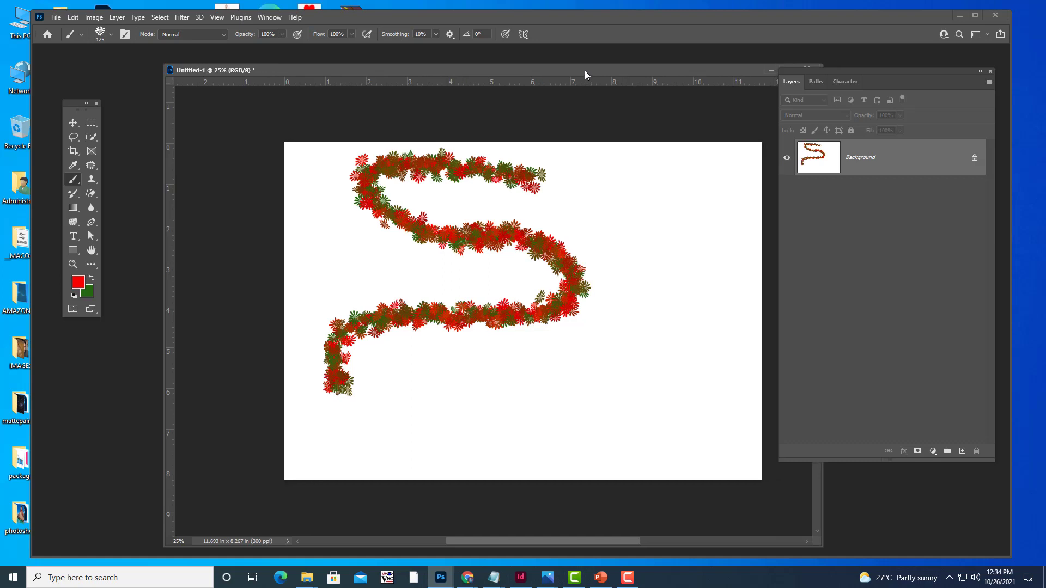
key("ctrl+z")
- Set the foreground to yellow f0ff00, paint two yellow-green flower trails, and undo them
left_click(78, 282)
left_click(760, 290)
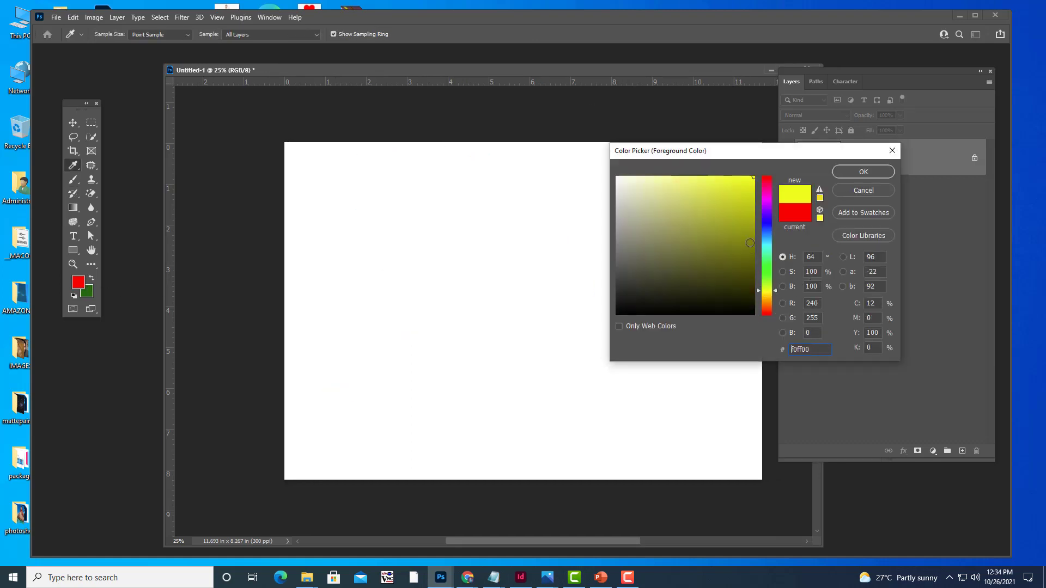
left_click(851, 171)
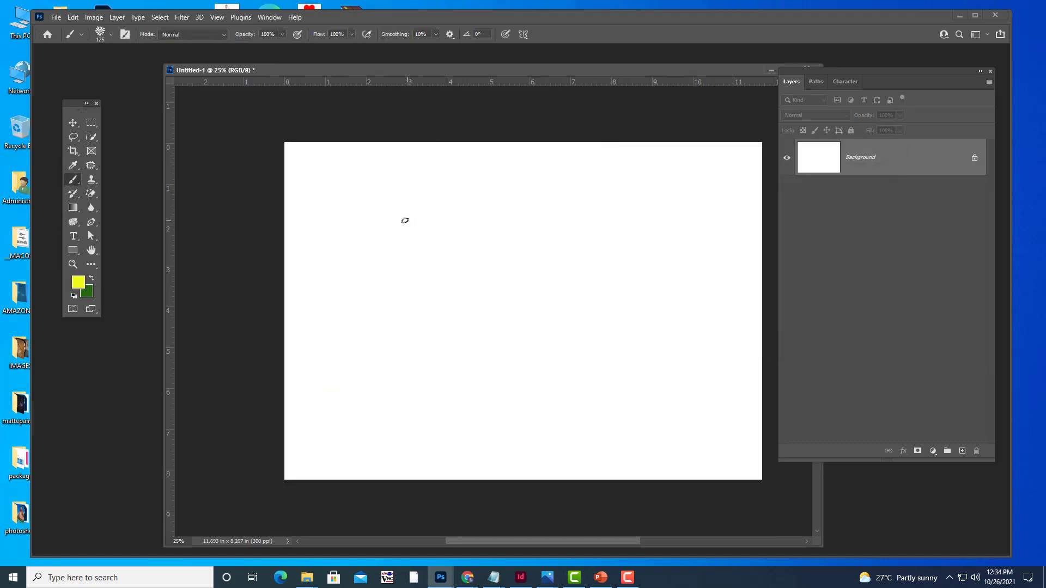
mouse_move(446, 168)
left_mouse_down()
mouse_move(390, 324)
mouse_move(434, 387)
mouse_move(430, 479)
left_mouse_up()
mouse_move(632, 164)
left_mouse_down()
mouse_move(542, 207)
mouse_move(518, 295)
mouse_move(538, 360)
mouse_move(528, 455)
left_mouse_up()
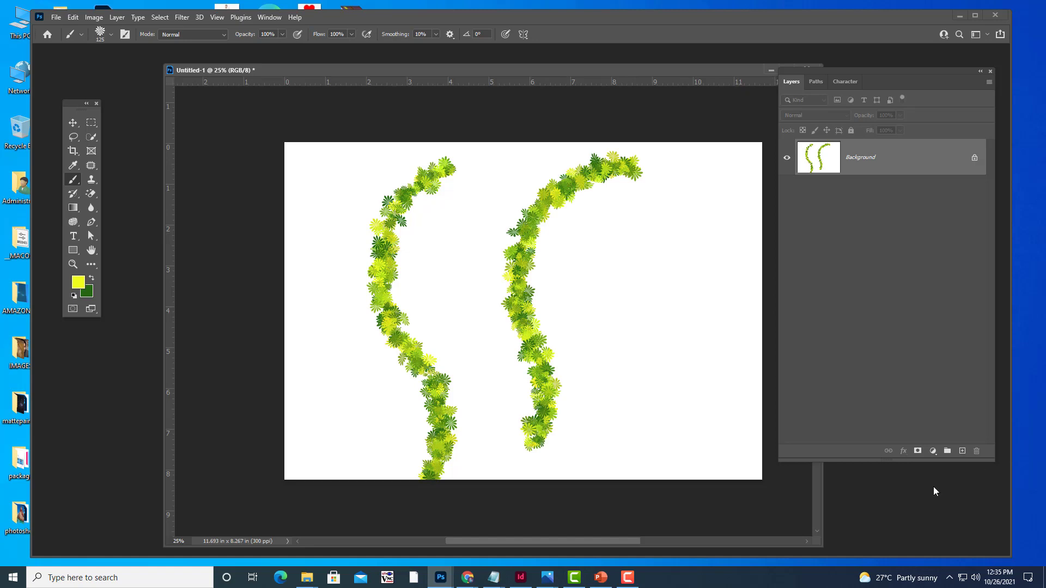
key("ctrl+z")
key("ctrl+z")
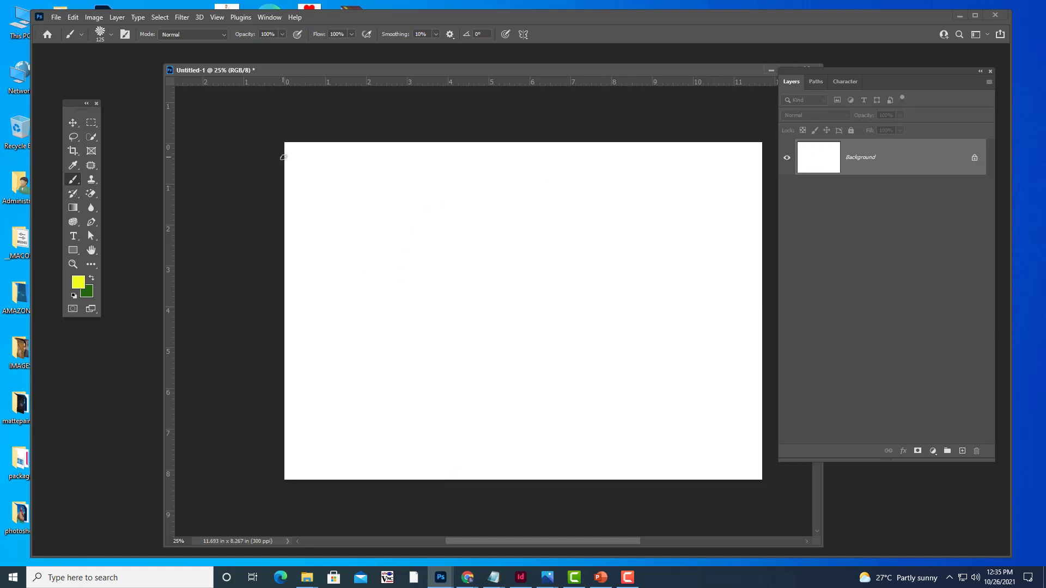
- Paint the daisy border along the top, left, bottom and right edges of the canvas
left_click_drag(287, 157, 789, 185)
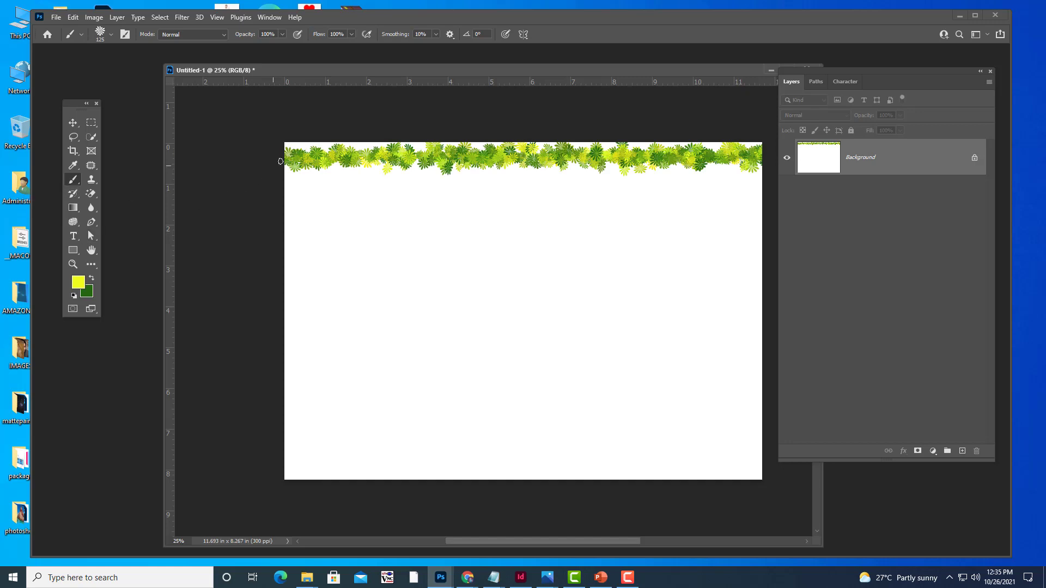
left_click_drag(304, 143, 303, 478)
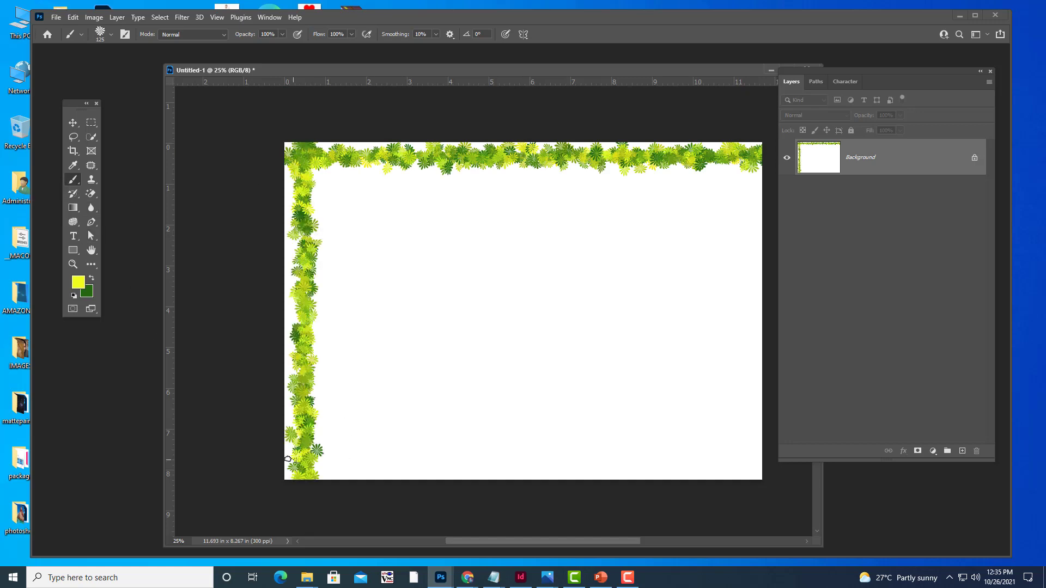
left_click_drag(316, 458, 768, 461)
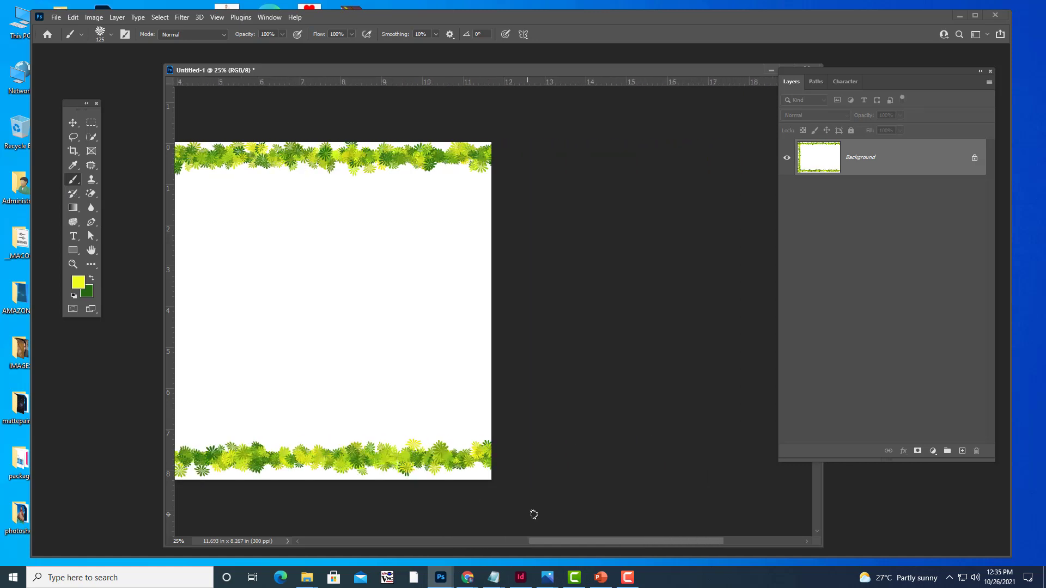
left_click_drag(560, 543, 486, 543)
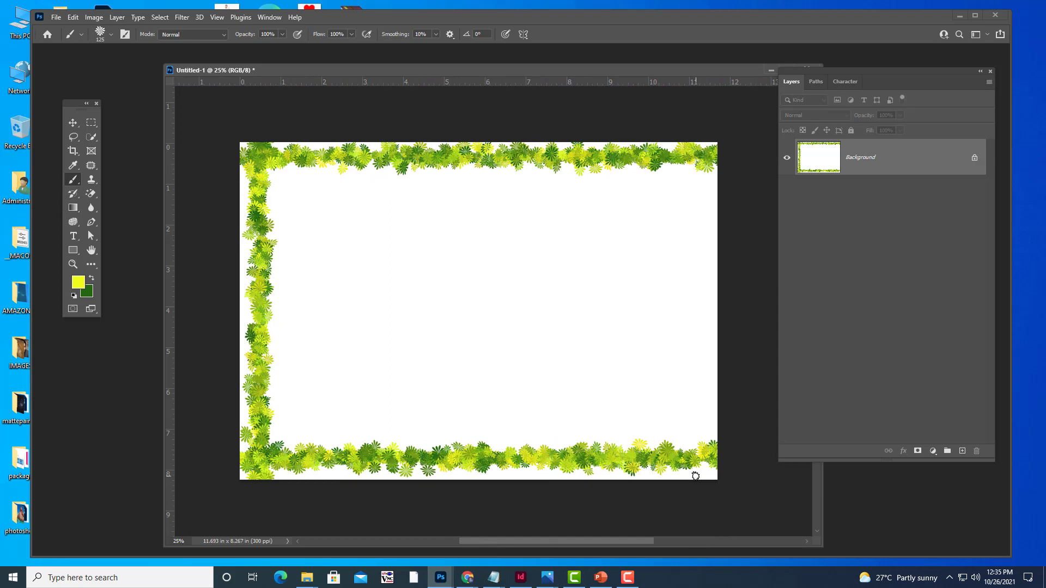
left_click_drag(696, 477, 695, 343)
left_click_drag(692, 279, 700, 157)
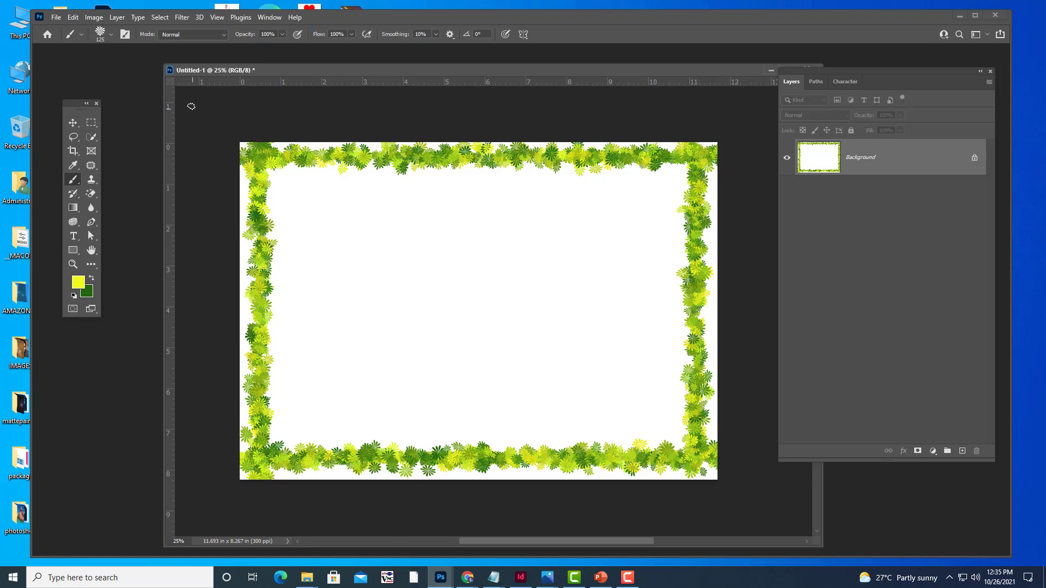
- Select the Butterfly brush preset and enlarge it
left_click(96, 34)
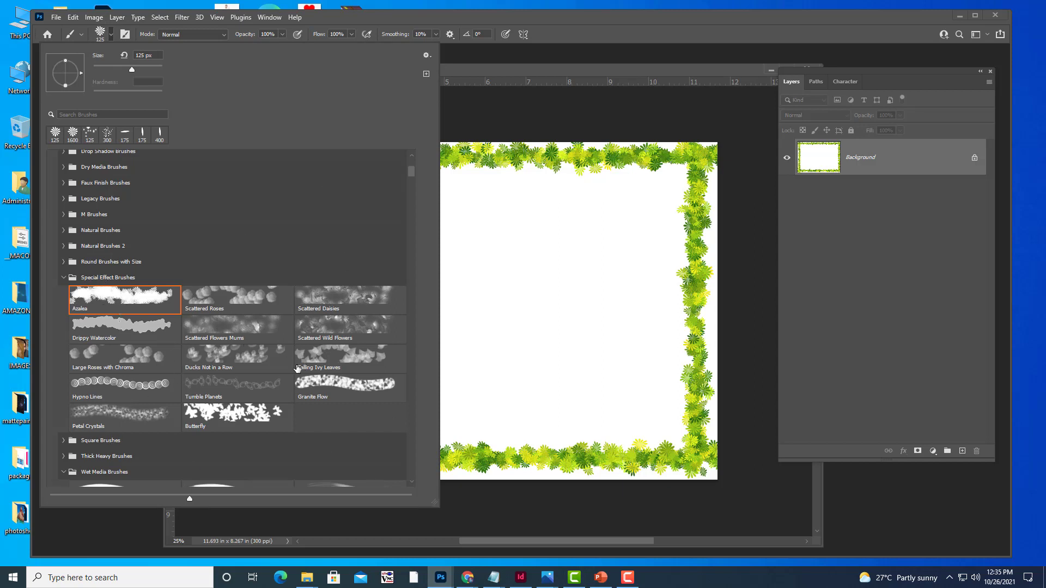
left_click(215, 423)
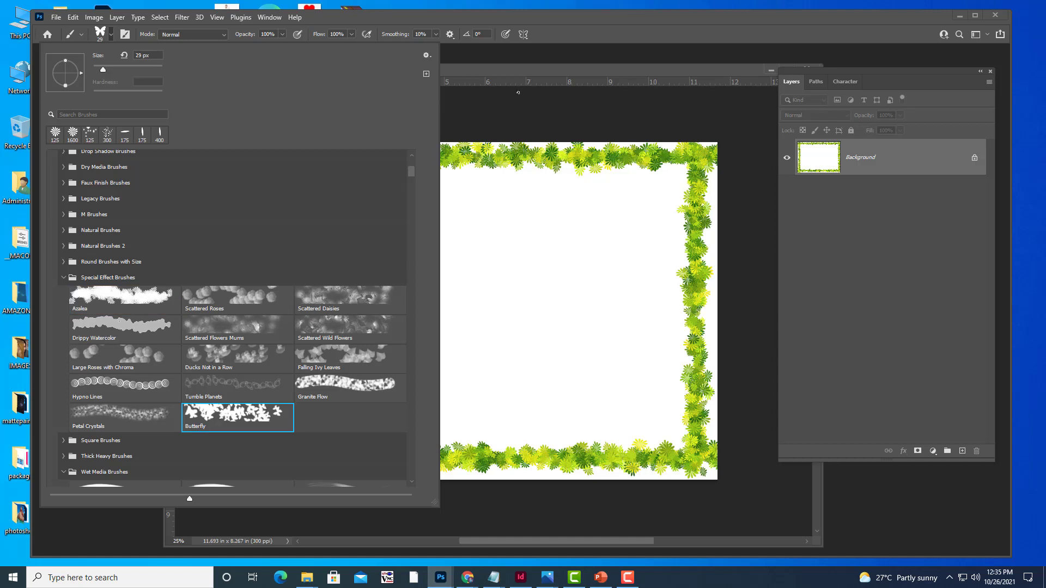
left_click(517, 70)
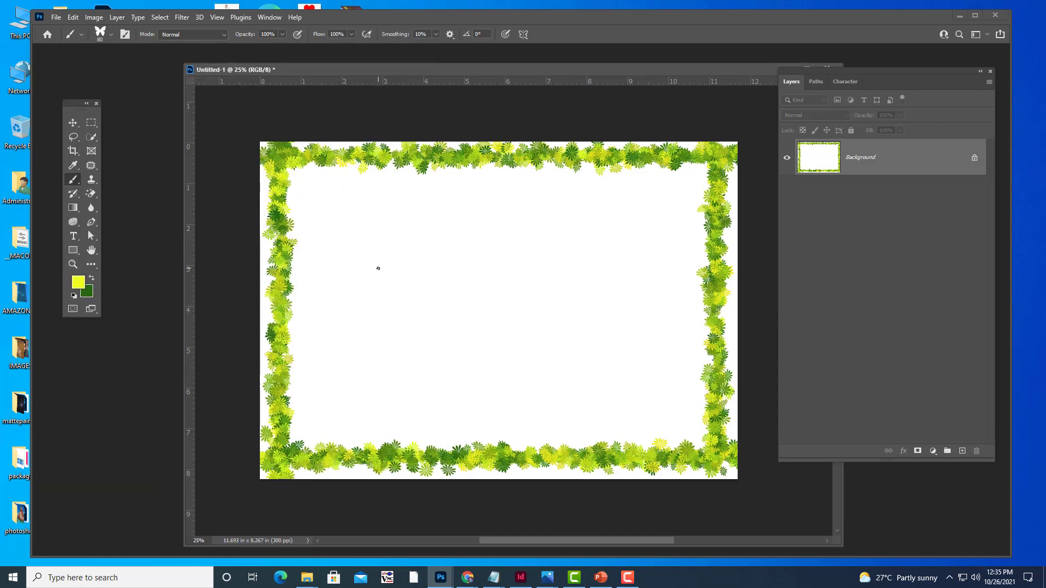
key("bracketright")
key("bracketright")
- Paint a winding butterfly trail across the canvas centre, redoing the first stroke at a new size
mouse_move(360, 270)
left_mouse_down()
mouse_move(519, 269)
mouse_move(626, 204)
left_mouse_up()
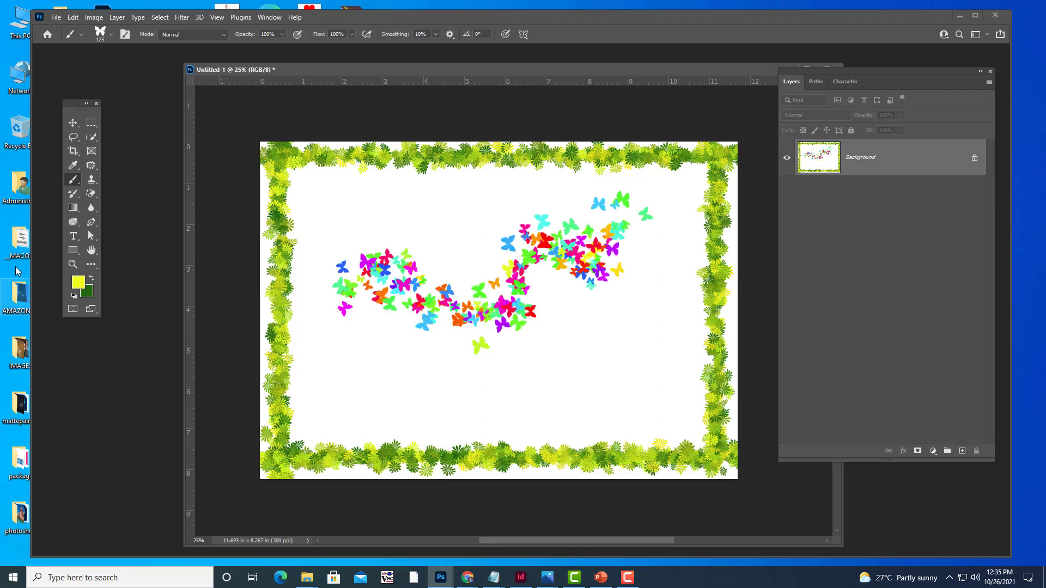
key("ctrl+z")
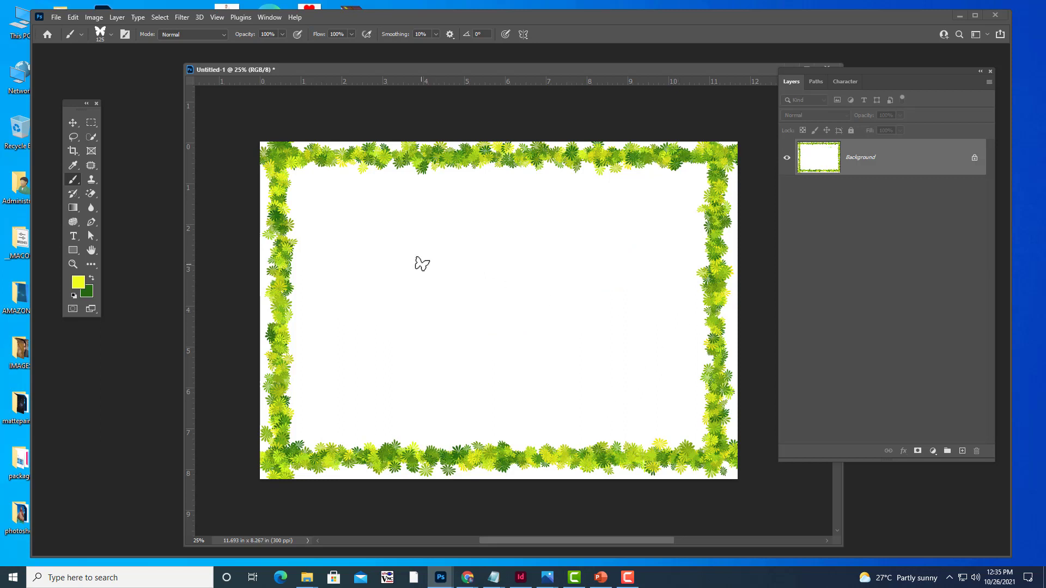
key("bracketleft")
key("bracketleft")
key("bracketleft")
key("bracketleft")
key("bracketleft")
key("bracketleft")
key("bracketleft")
key("bracketright")
mouse_move(368, 178)
left_mouse_down()
mouse_move(355, 365)
mouse_move(437, 355)
mouse_move(408, 285)
mouse_move(484, 235)
mouse_move(530, 358)
mouse_move(625, 240)
mouse_move(686, 208)
left_mouse_up()
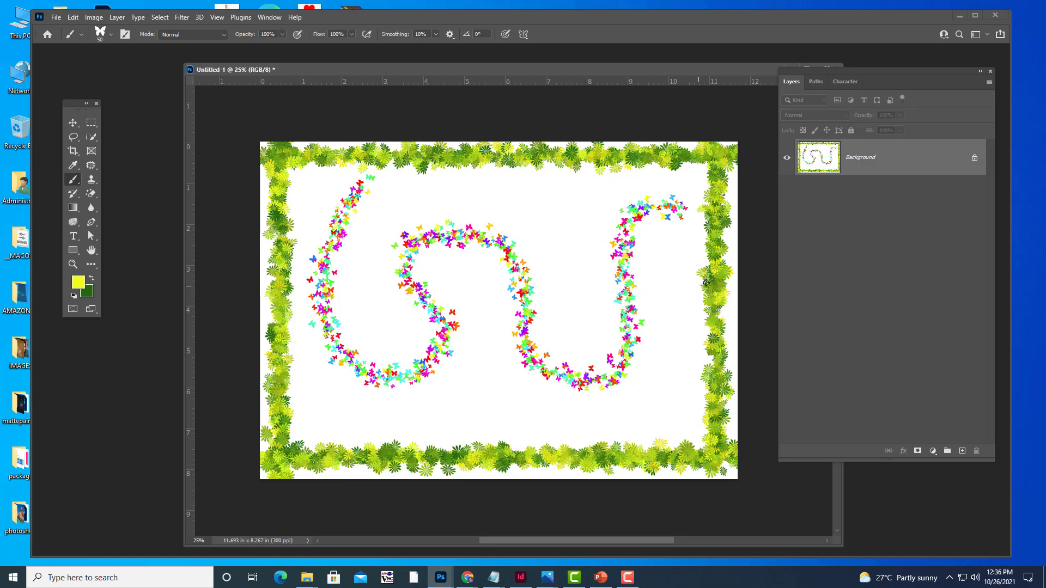
- Undo the butterflies and switch to the Scattered Wild Flowers brush at 400 px
key("ctrl+z")
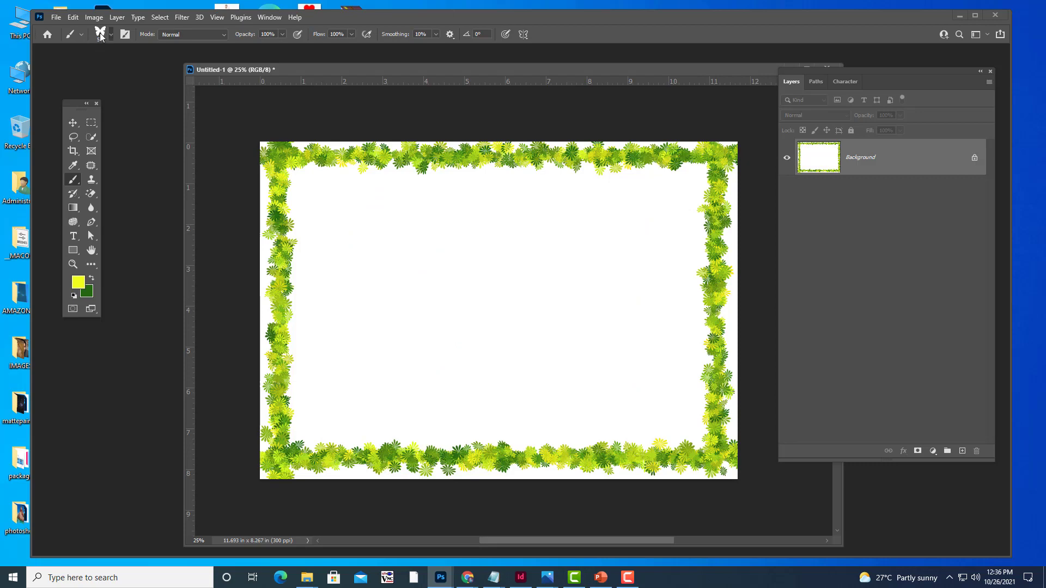
left_click(106, 34)
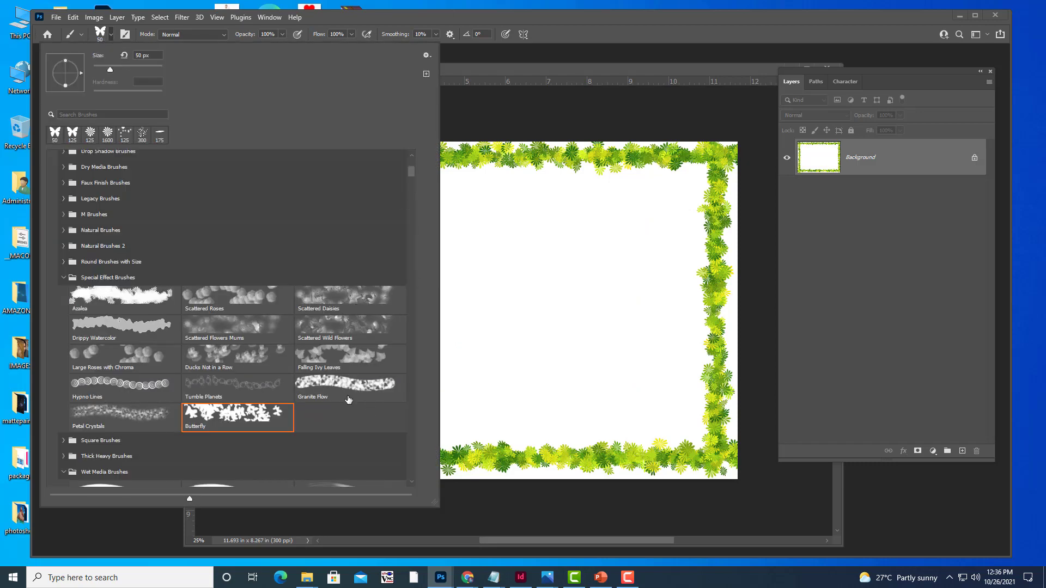
left_click(342, 331)
left_click(632, 90)
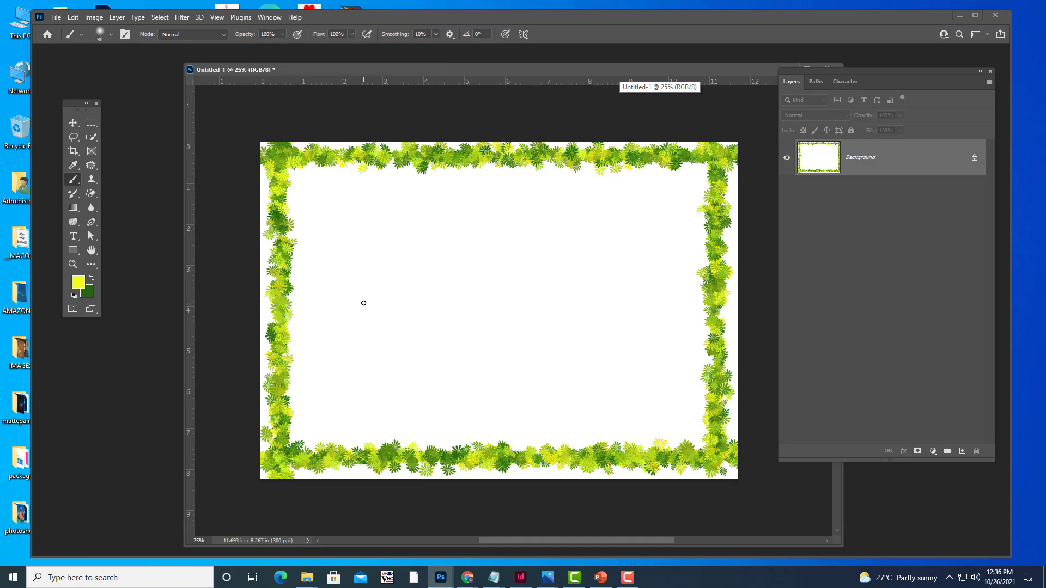
key("bracketright")
key("bracketright")
key("bracketright")
- Dab yellow scattered flowers at four spots on the canvas, then undo them
left_click(333, 299)
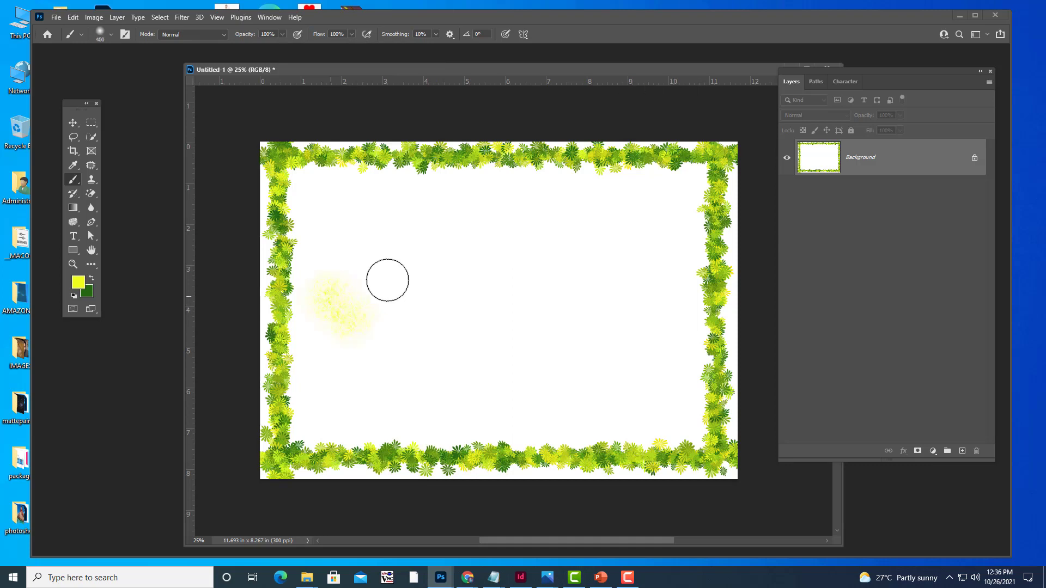
left_click(421, 234)
left_click(479, 315)
left_click(504, 376)
key("ctrl+z")
key("ctrl+z")
key("ctrl+z")
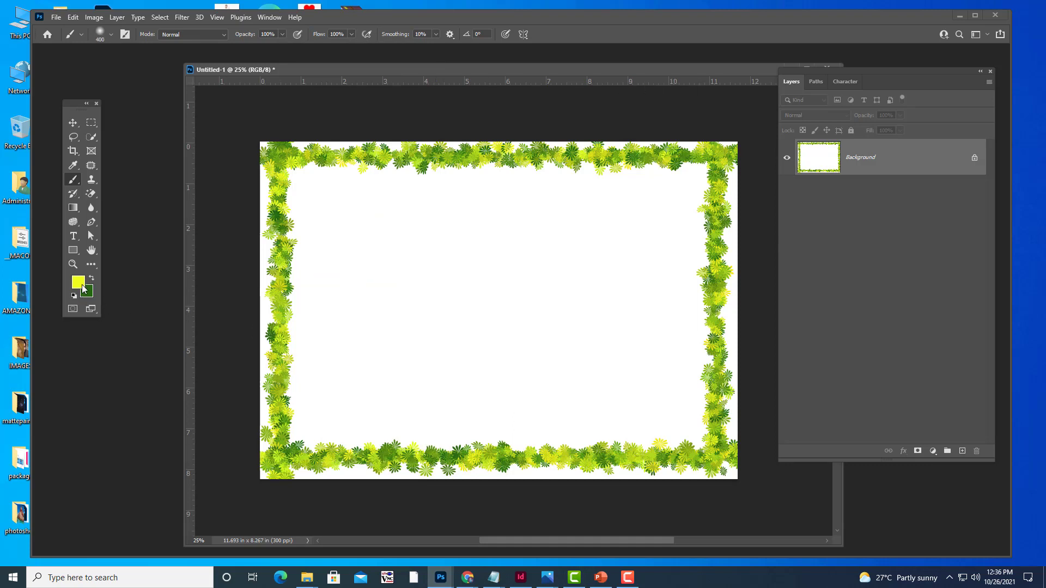
- Brush dark-green scattered flowers across the canvas centre, then undo both strokes
left_click(92, 278)
mouse_move(374, 347)
left_mouse_down()
mouse_move(455, 299)
mouse_move(586, 287)
mouse_move(680, 250)
mouse_move(443, 310)
mouse_move(365, 305)
mouse_move(359, 352)
left_mouse_up()
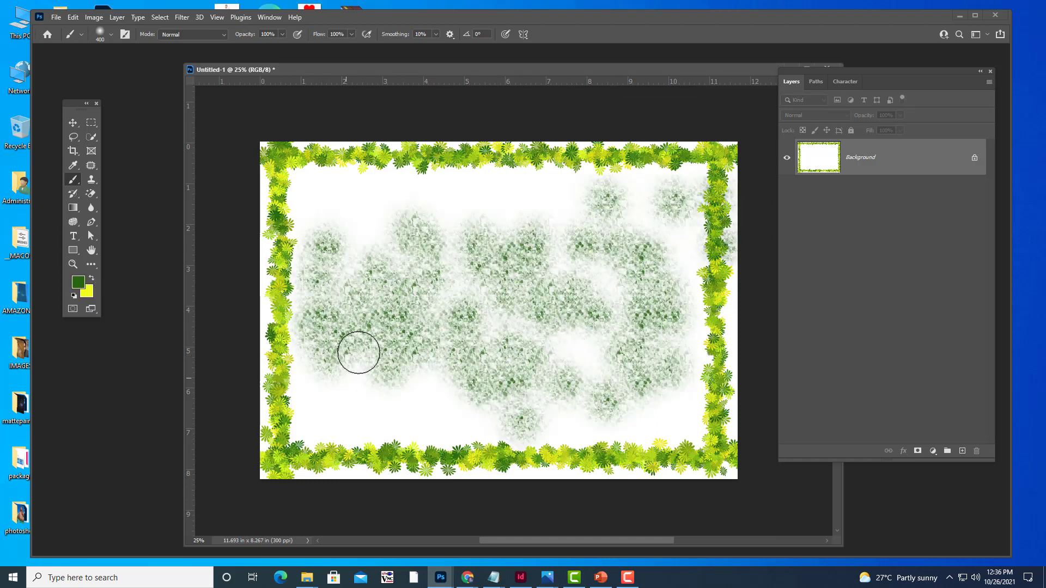
left_click_drag(371, 204, 581, 218)
key("ctrl+z")
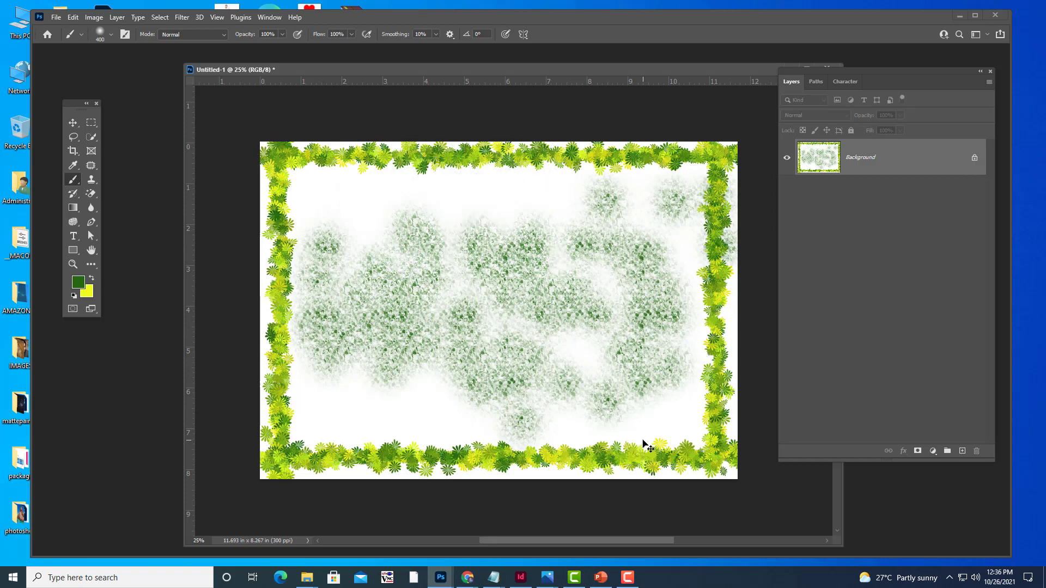
key("ctrl+z")
- Open the brush presets and collapse the Legacy Brushes folder
left_click(103, 34)
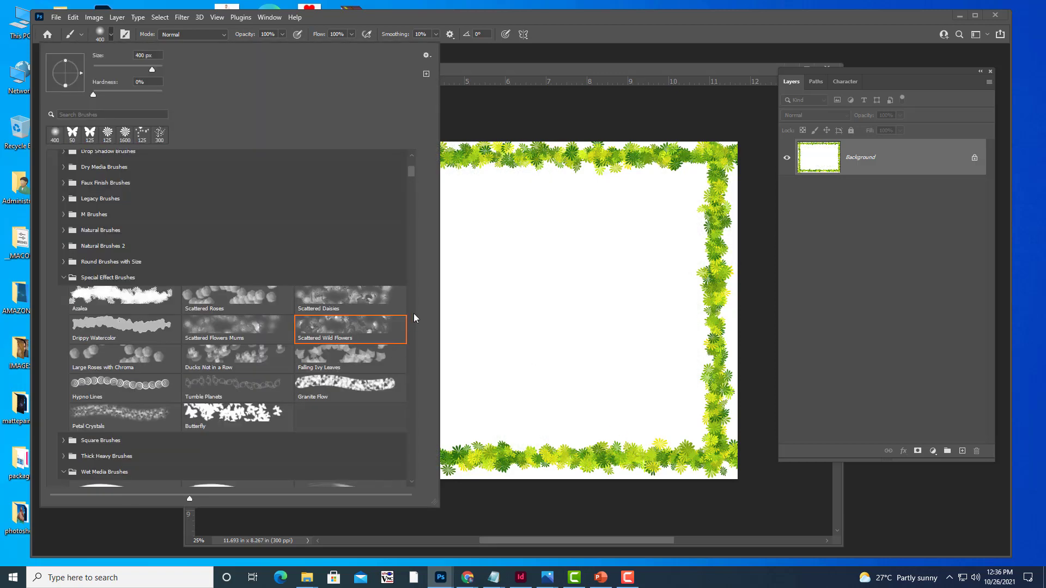
scroll(409, 161, "up", 2)
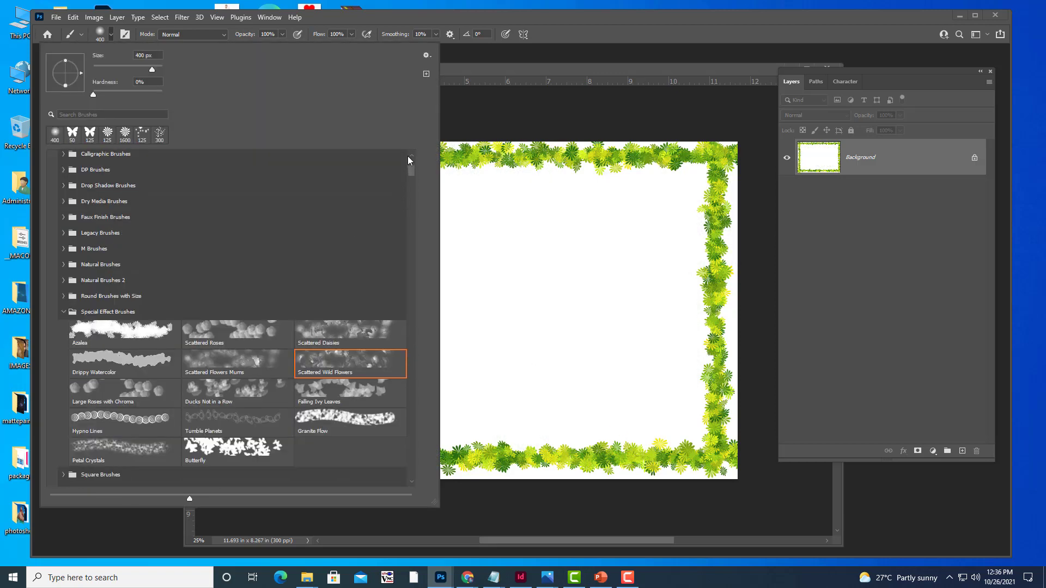
scroll(409, 160, "up", 5)
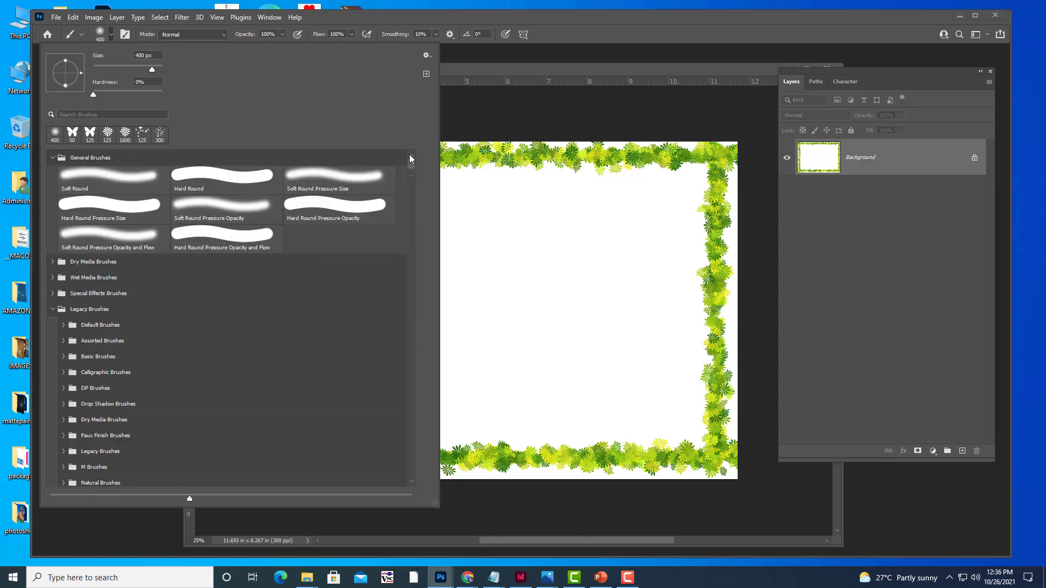
left_click(53, 309)
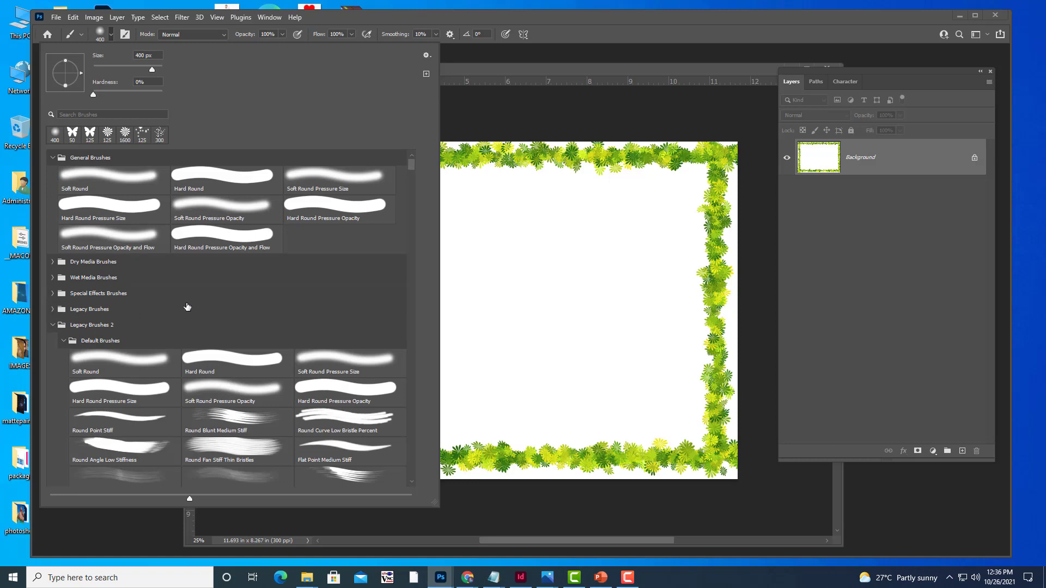
scroll(186, 304, "down", 2)
- Browse through the brush preset folders and activate the brush name search
left_click_drag(412, 164, 413, 273)
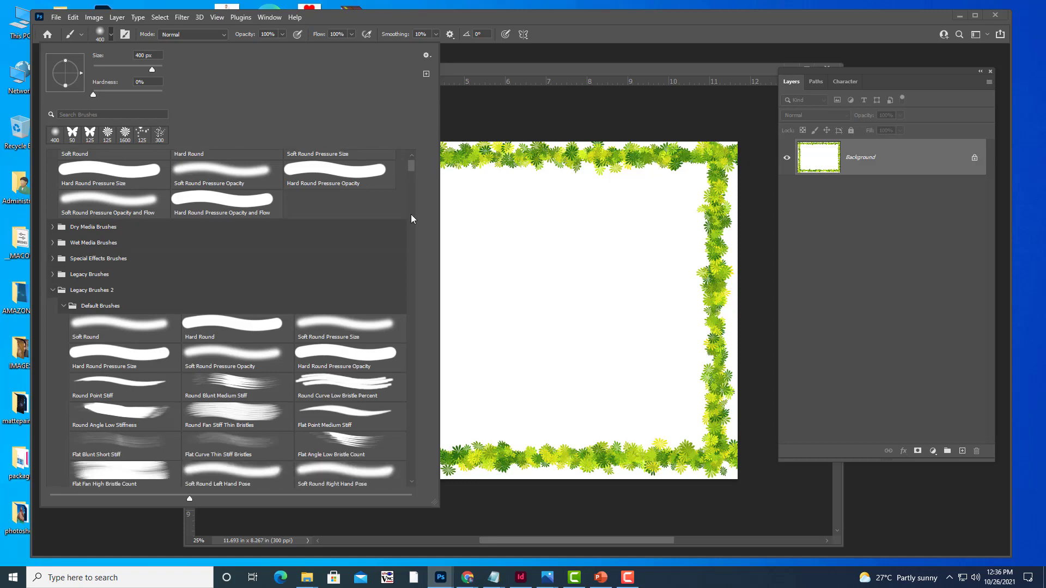
scroll(413, 273, "down", 5)
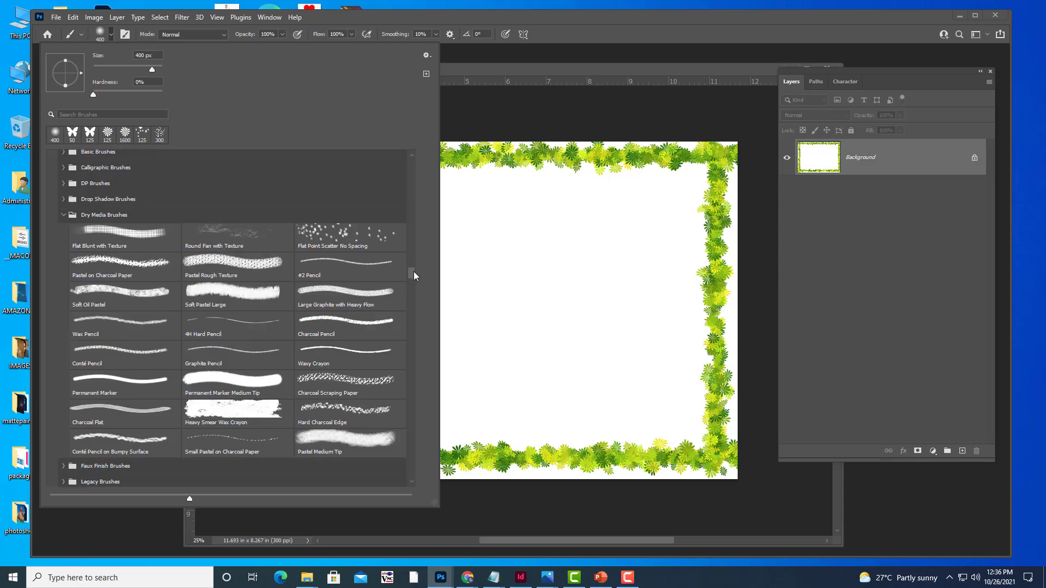
left_click_drag(414, 273, 411, 305)
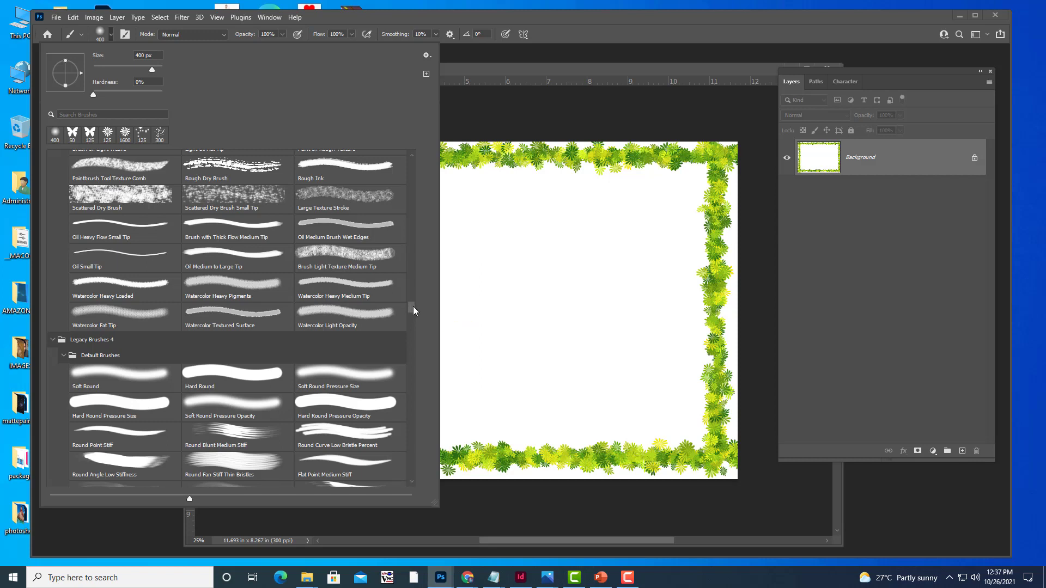
left_click_drag(413, 311, 412, 333)
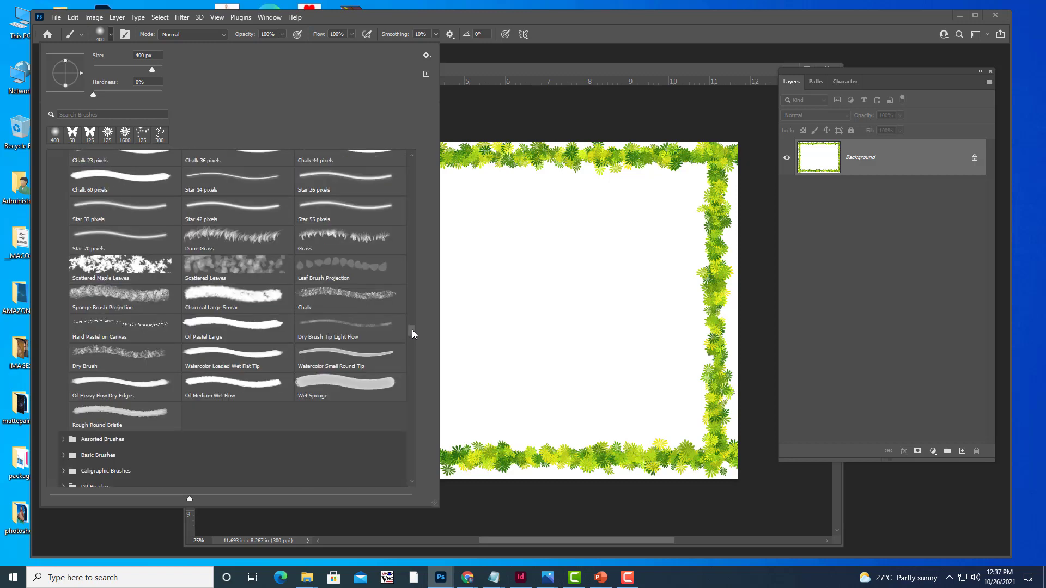
left_click_drag(412, 330, 415, 465)
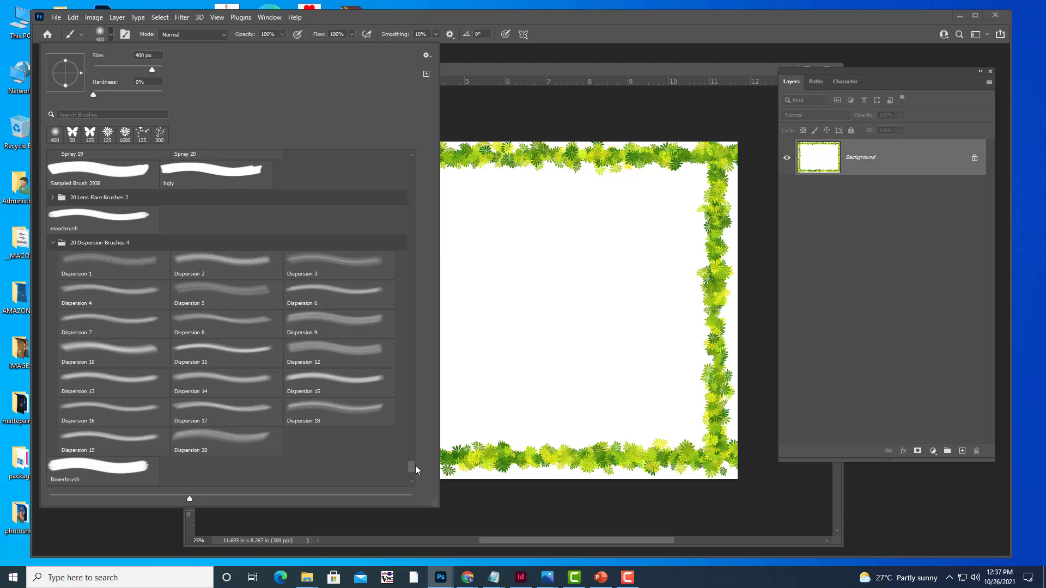
left_click_drag(415, 465, 423, 171)
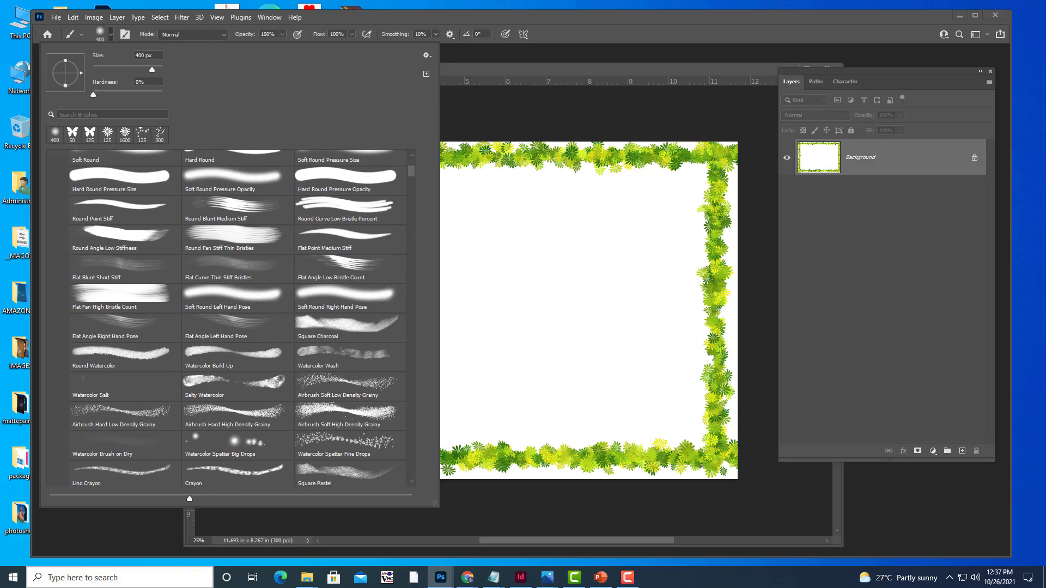
left_click(78, 114)
type("dis")
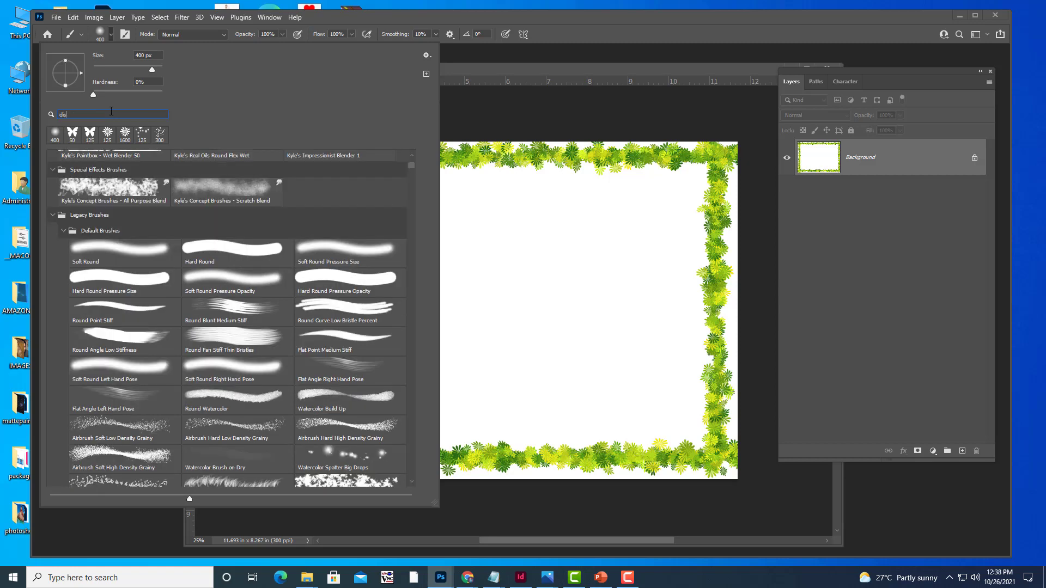
- Search presets for 'per', 'butt', then 'mapl' and choose Scattered Maple Leaves
type("per")
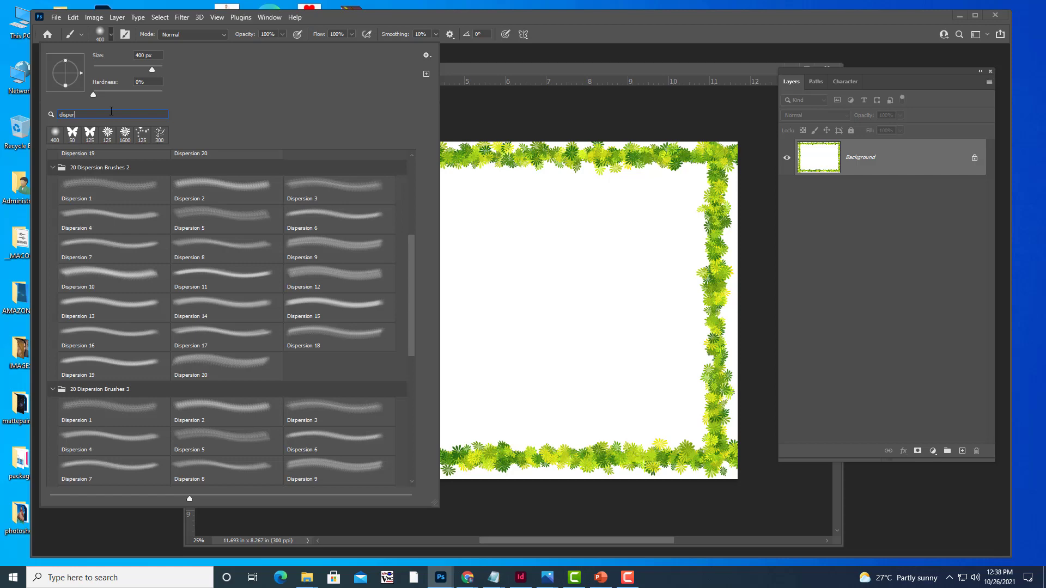
key("BackSpace")
key("BackSpace")
key("BackSpace")
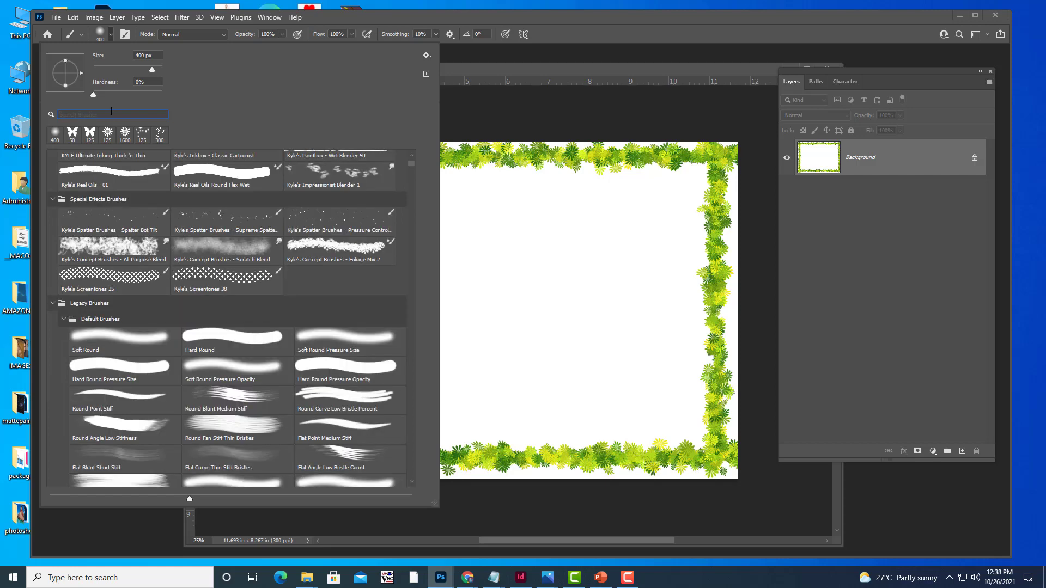
type("butt")
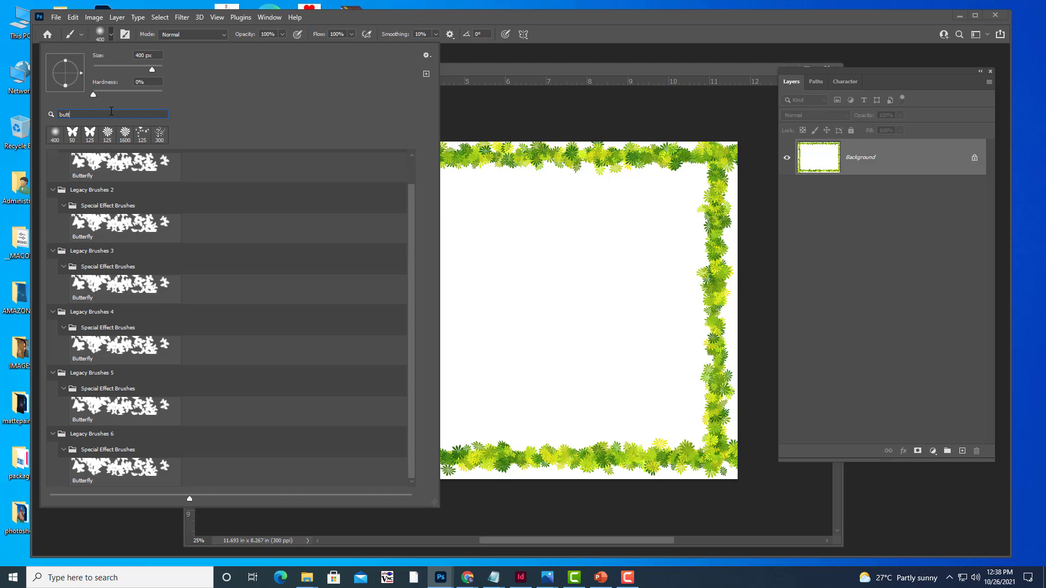
key("BackSpace")
key("BackSpace")
key("BackSpace")
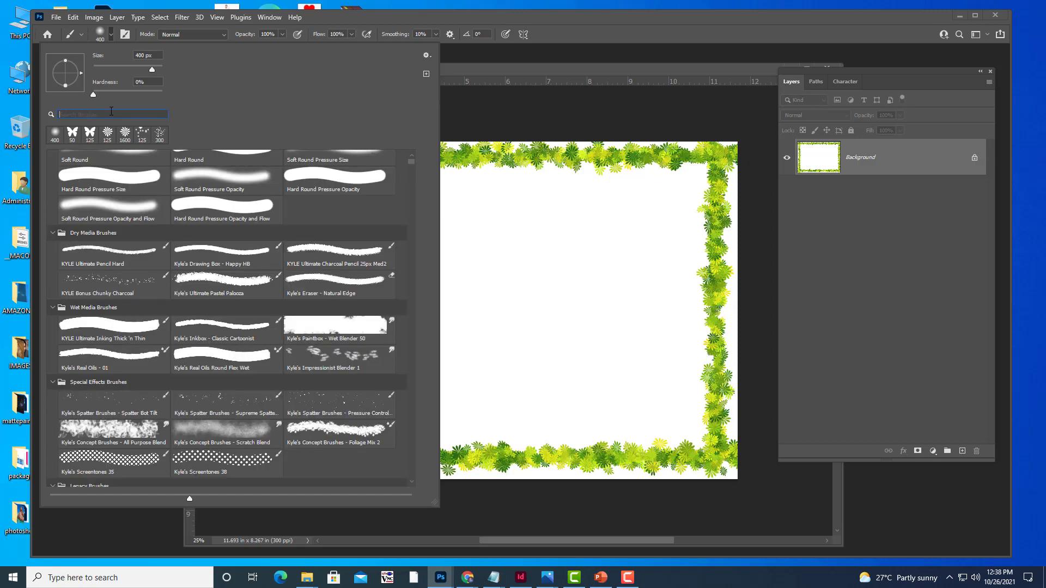
type("mapl")
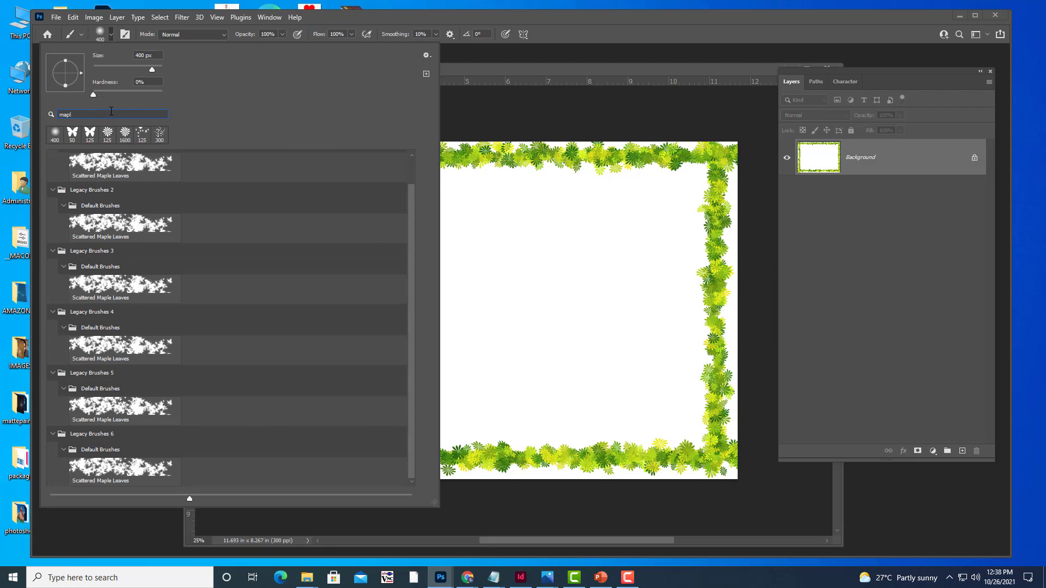
left_click(132, 170)
left_click(614, 78)
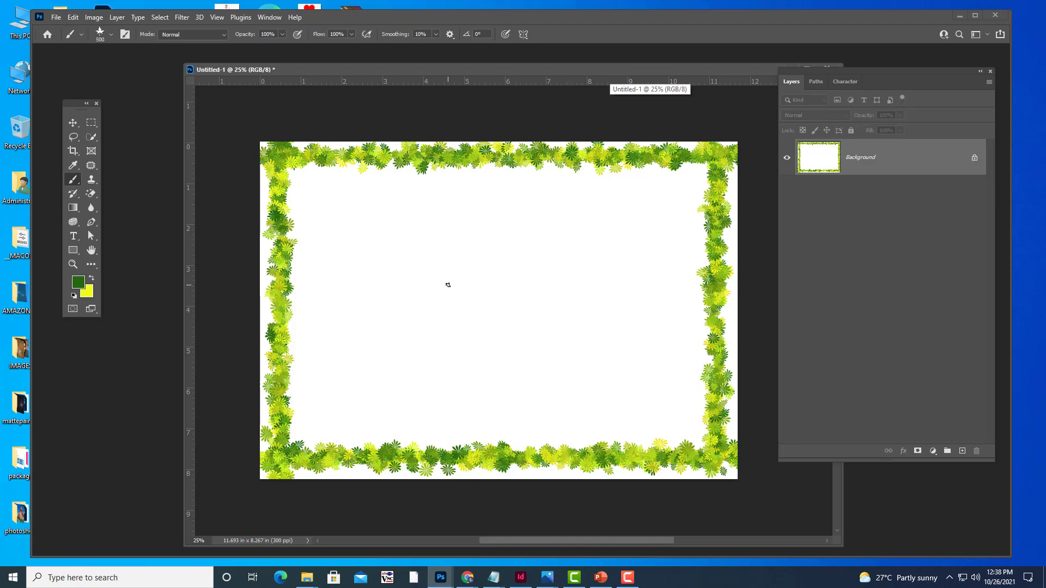
- Try the maple-leaf brush at 900 px, undo it, and shrink the brush to 200
key("bracketright")
key("bracketright")
key("bracketright")
key("bracketright")
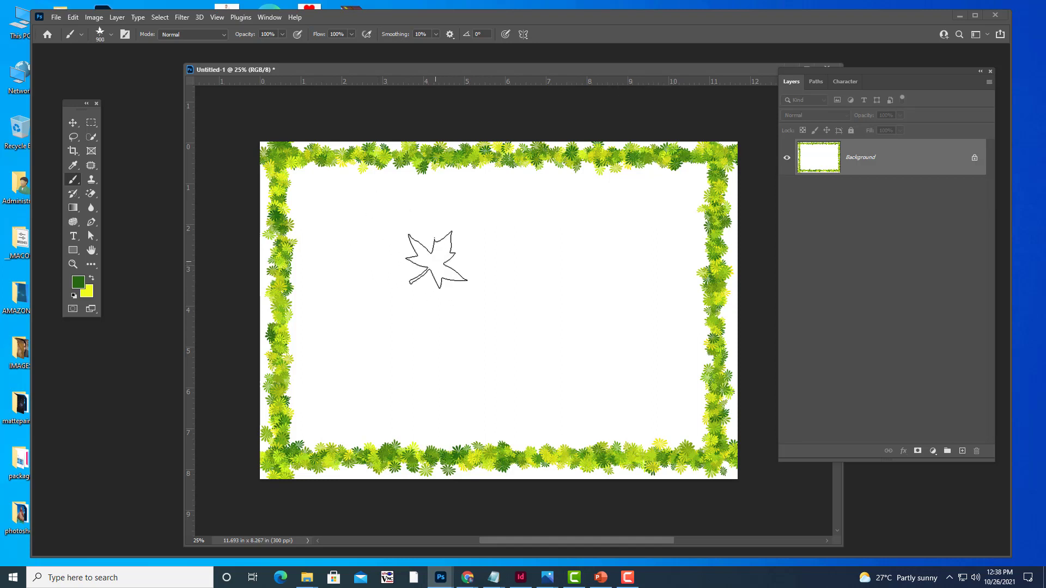
mouse_move(416, 229)
left_mouse_down()
mouse_move(463, 421)
mouse_move(752, 349)
left_mouse_up()
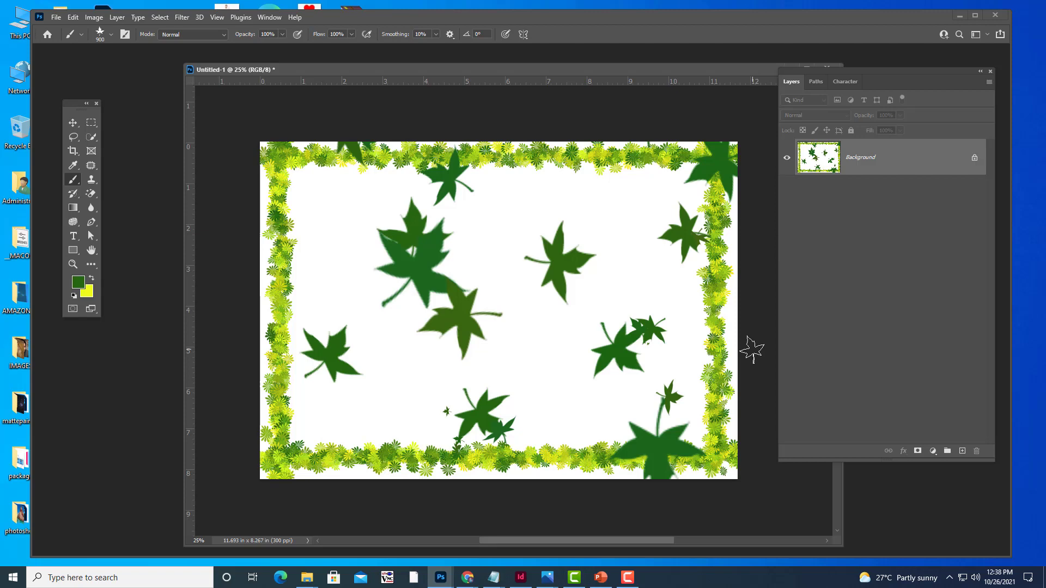
key("ctrl+z")
key("ctrl+z")
key("ctrl+z")
key("ctrl+z")
key("ctrl+z")
key("ctrl+z")
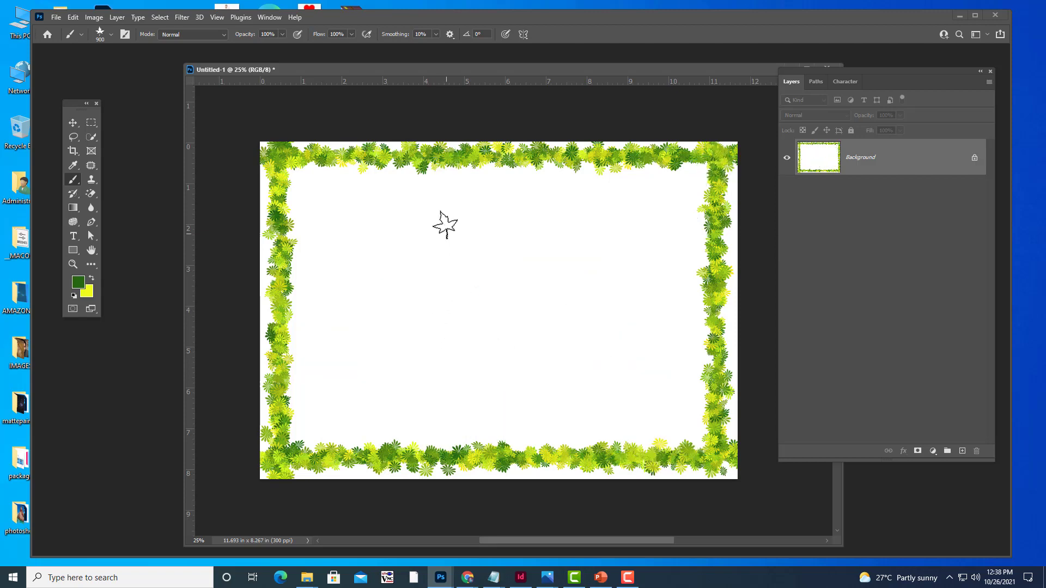
key("bracketleft")
key("bracketleft")
key("bracketleft")
- Paint four dark-green maple-leaf clusters across the top of the canvas
left_click_drag(355, 214, 371, 223)
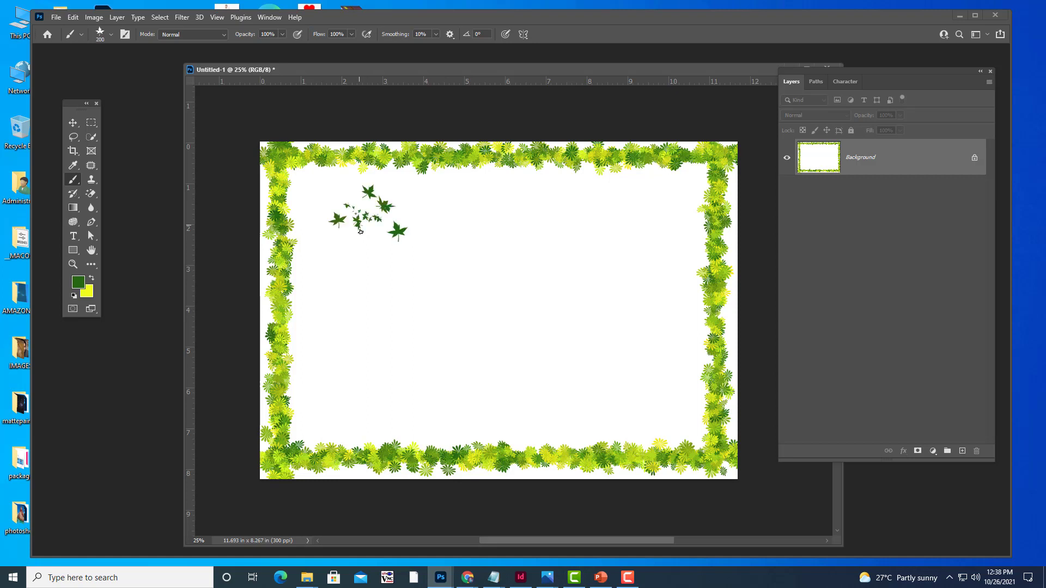
left_click_drag(650, 201, 641, 278)
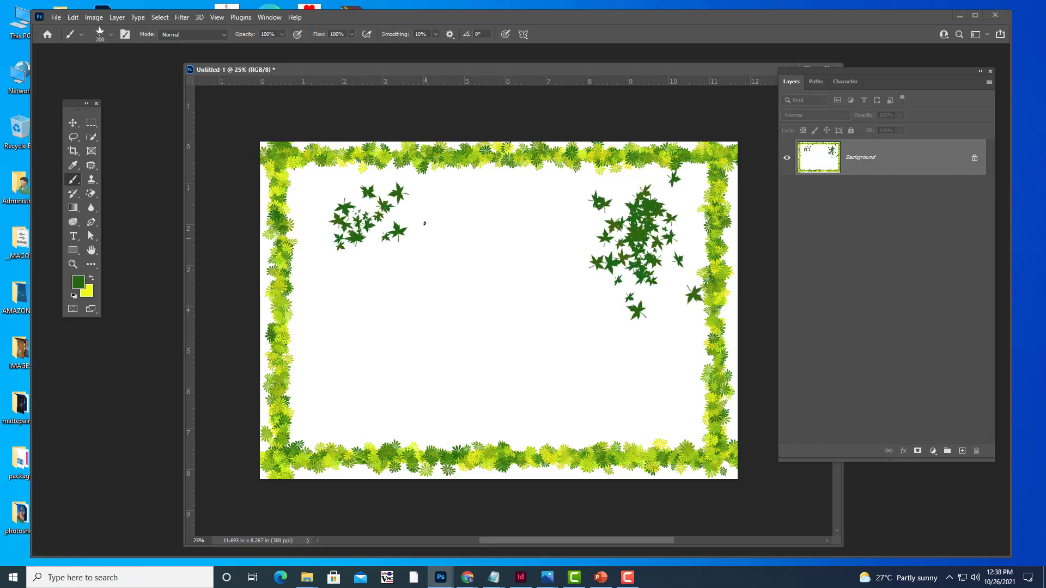
left_click_drag(425, 218, 457, 294)
left_click_drag(541, 205, 547, 253)
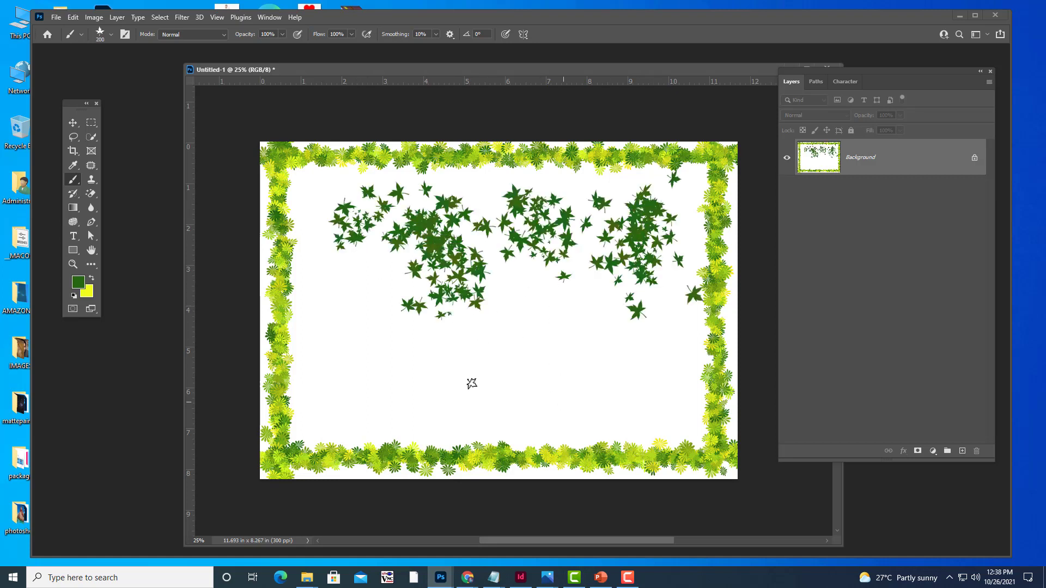
- Set the foreground colour to bright red and scatter red maple leaves around the canvas
left_click(78, 282)
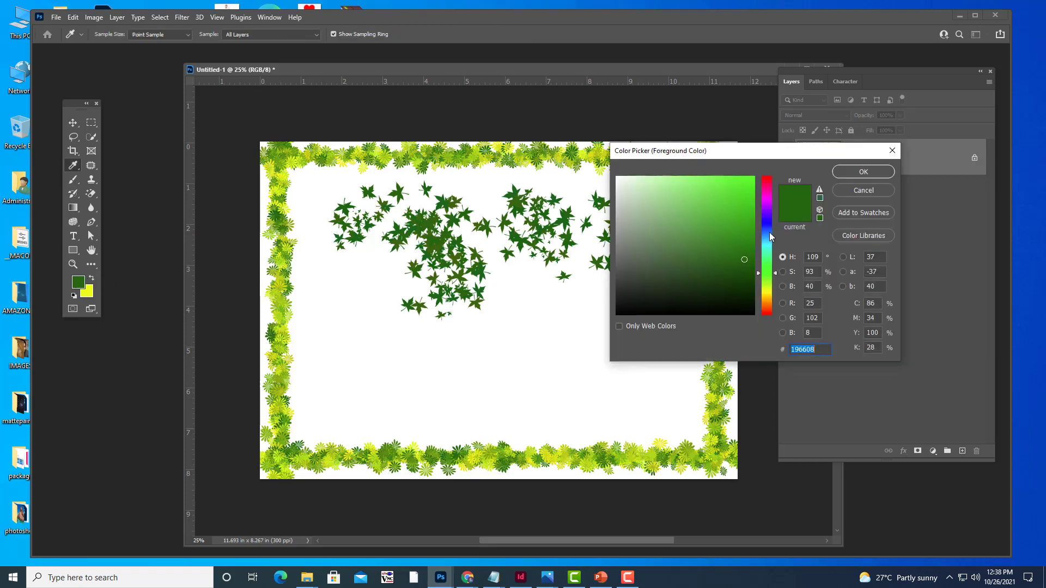
left_click(769, 182)
left_click(864, 172)
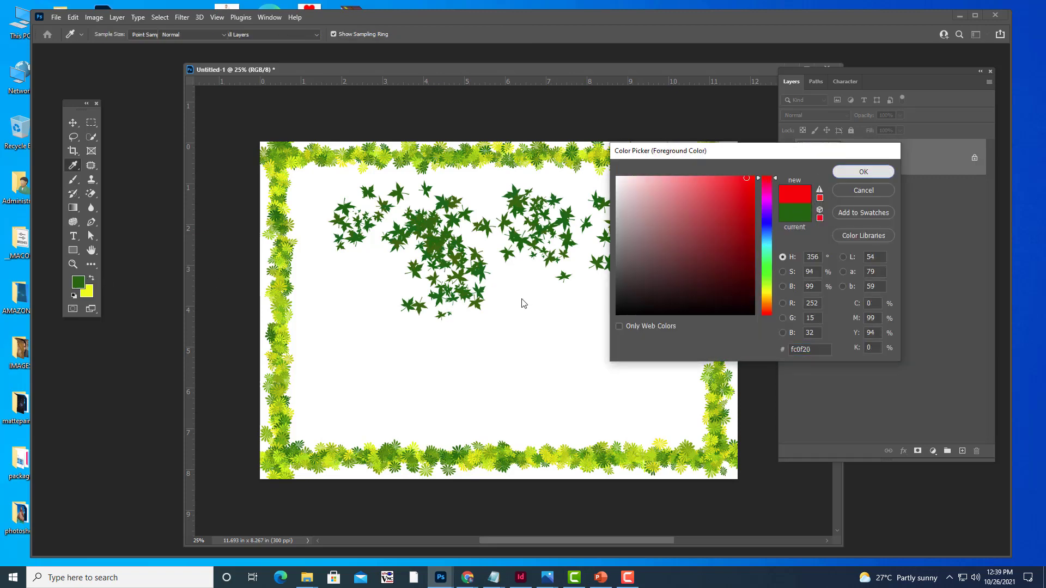
left_click_drag(523, 303, 534, 361)
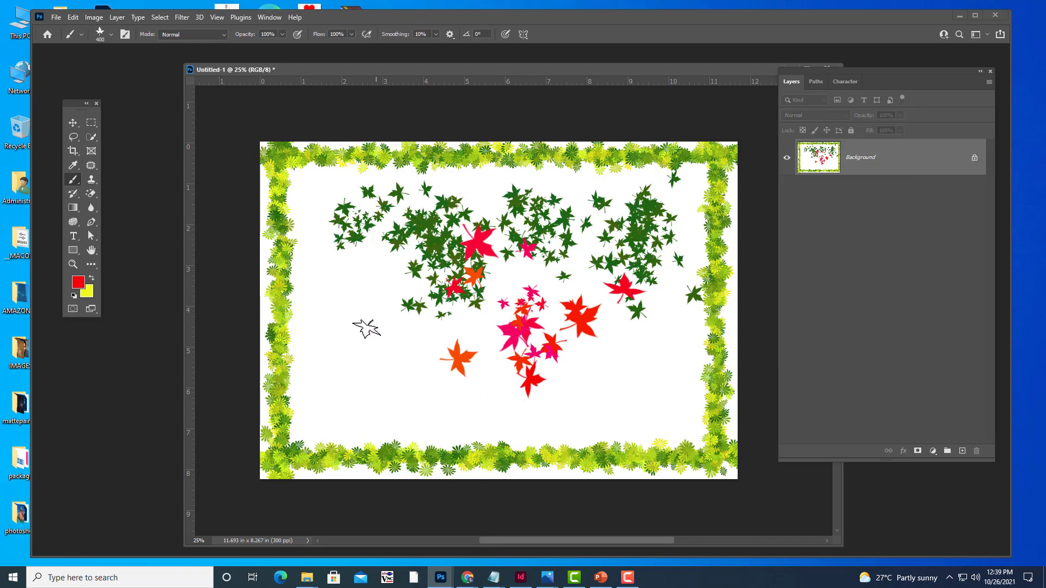
left_click_drag(362, 327, 369, 360)
left_click_drag(663, 369, 656, 322)
left_click_drag(594, 202, 540, 164)
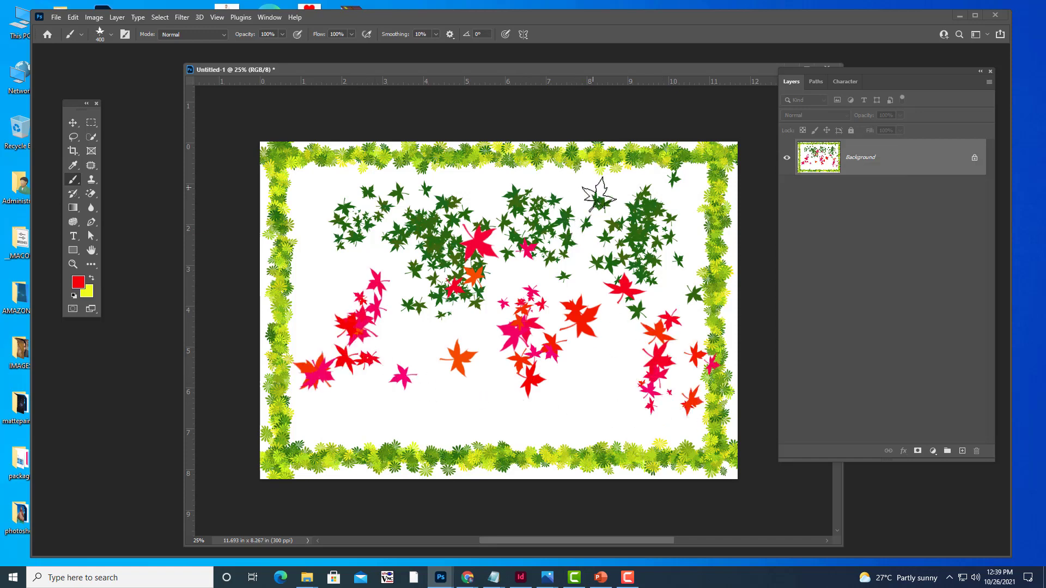
mouse_move(436, 376)
left_mouse_down()
mouse_move(414, 385)
mouse_move(423, 380)
left_mouse_up()
left_click_drag(326, 179, 322, 240)
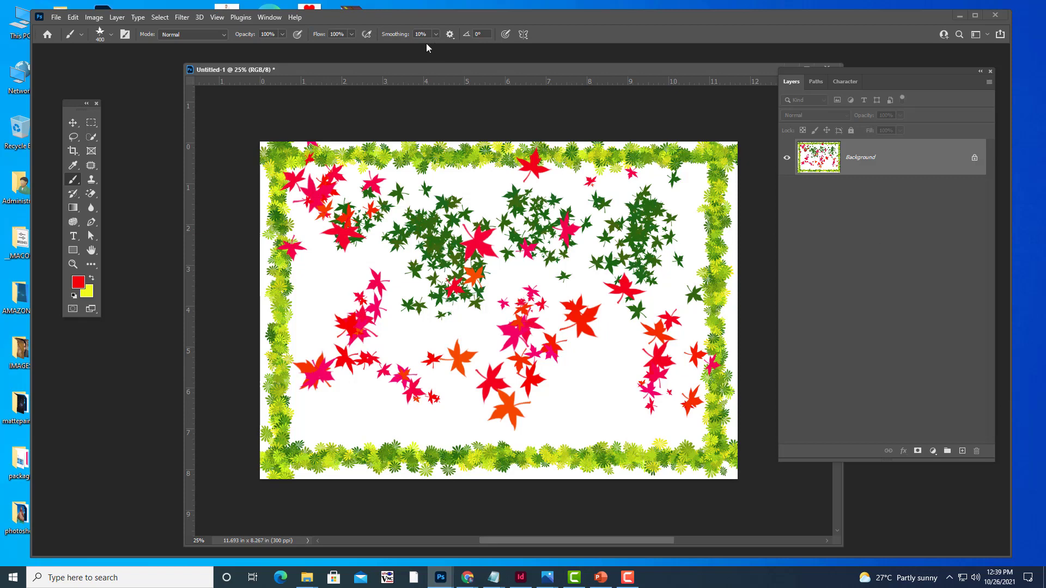
left_click_drag(407, 68, 355, 74)
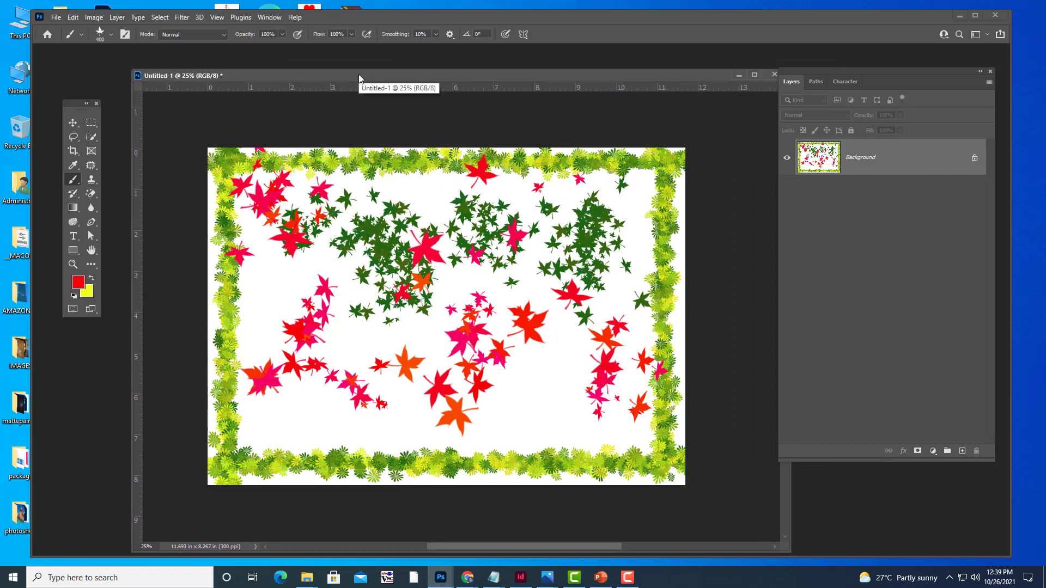
left_click(99, 35)
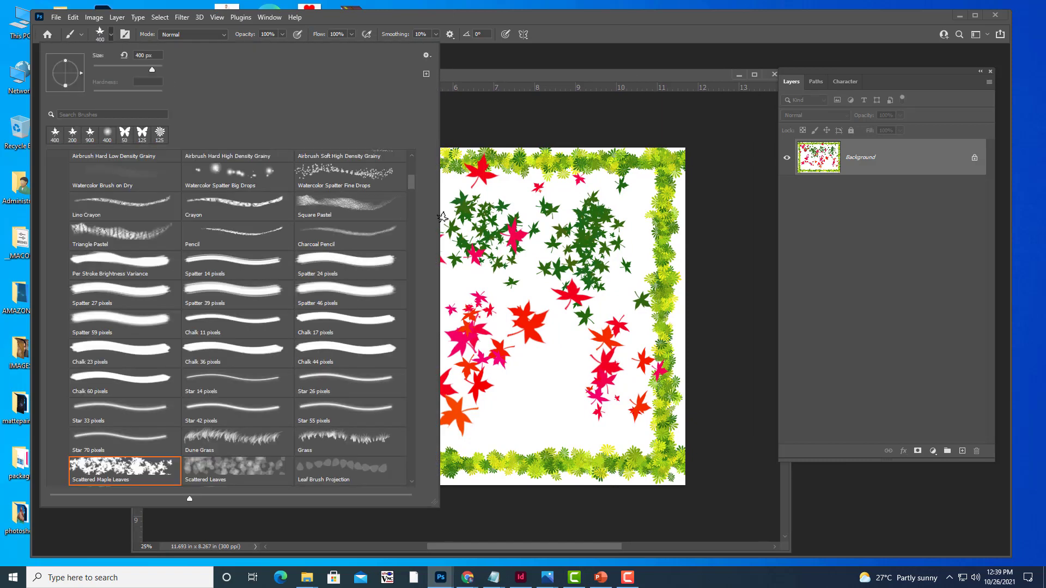
- Switch to the Dune Grass brush, try a stroke along the bottom, and undo it
left_click(218, 440)
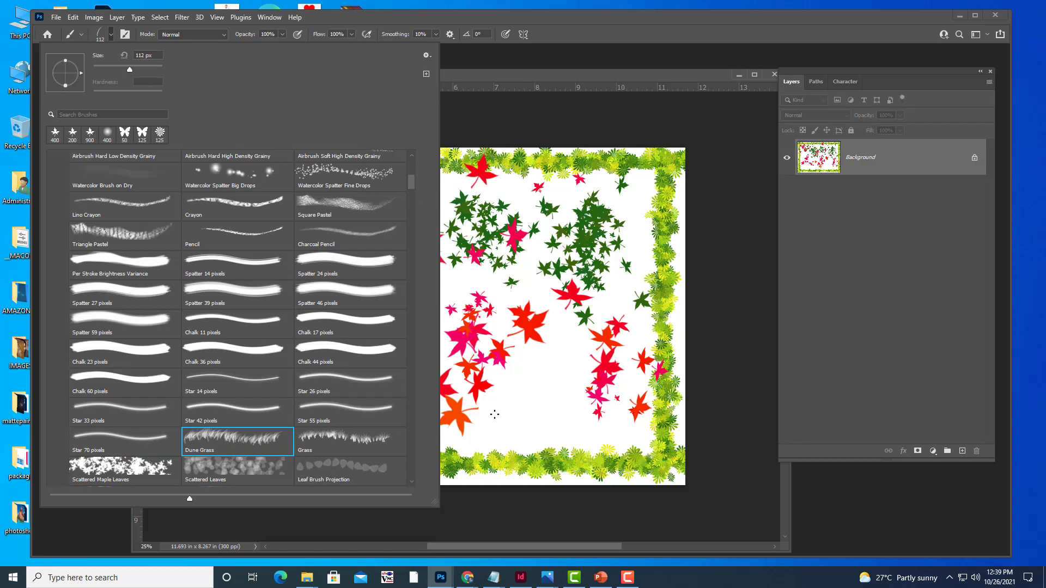
left_click(583, 77)
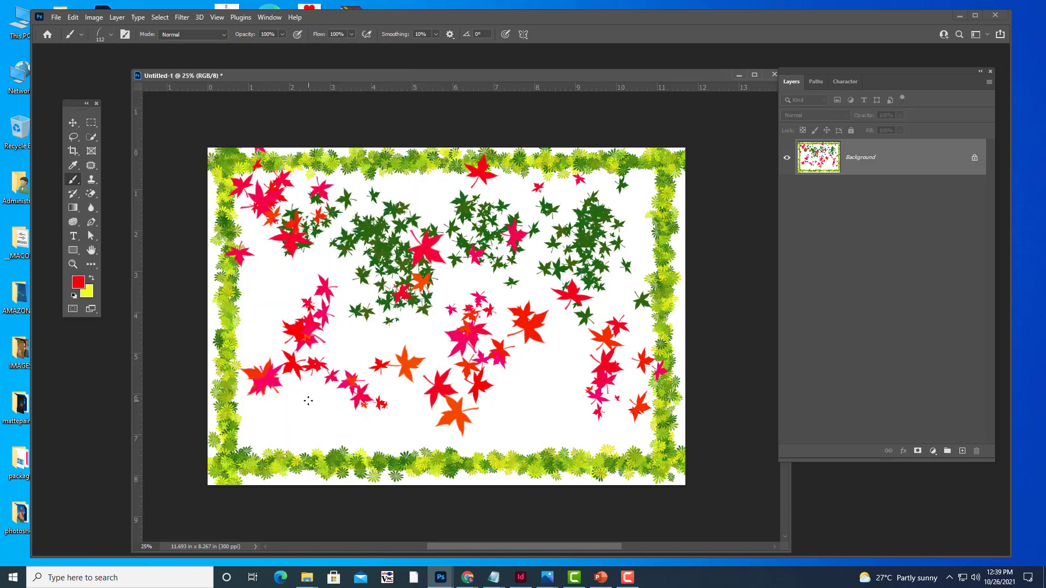
left_click_drag(283, 417, 635, 428)
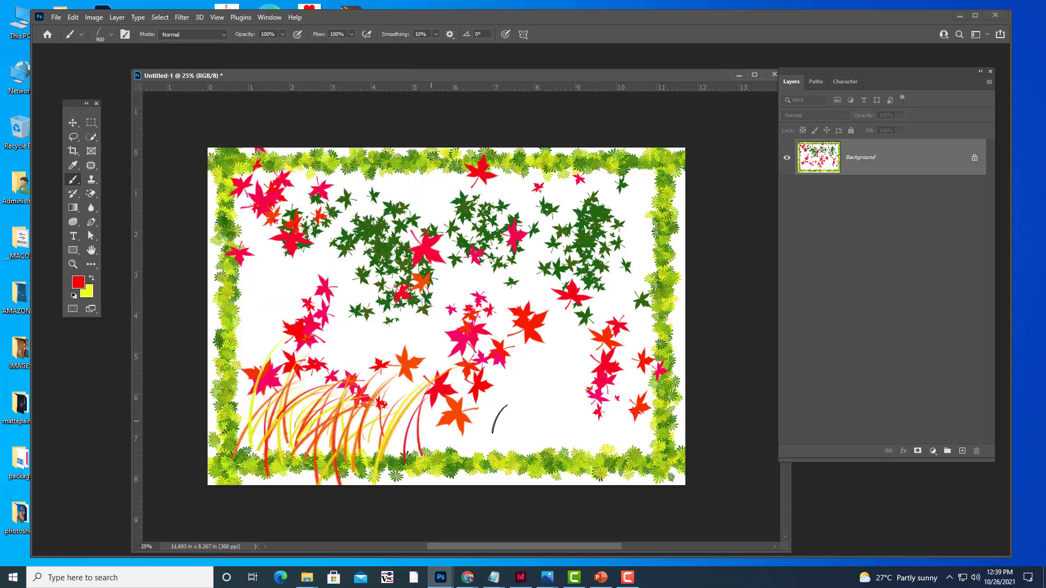
key("ctrl+z")
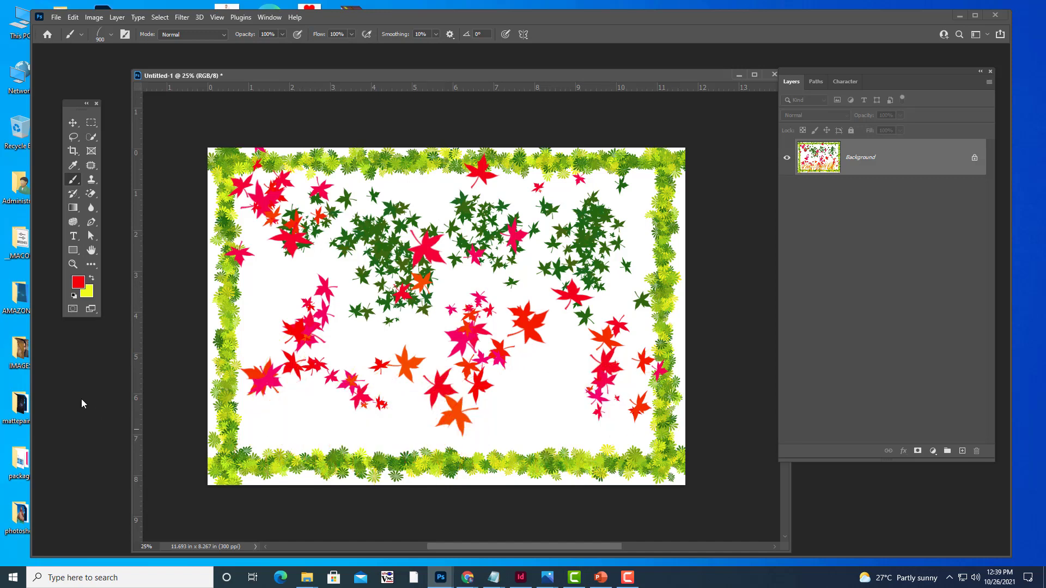
- Set the foreground to dark green and paint a 400 px grass strip along the bottom edge
left_click(78, 282)
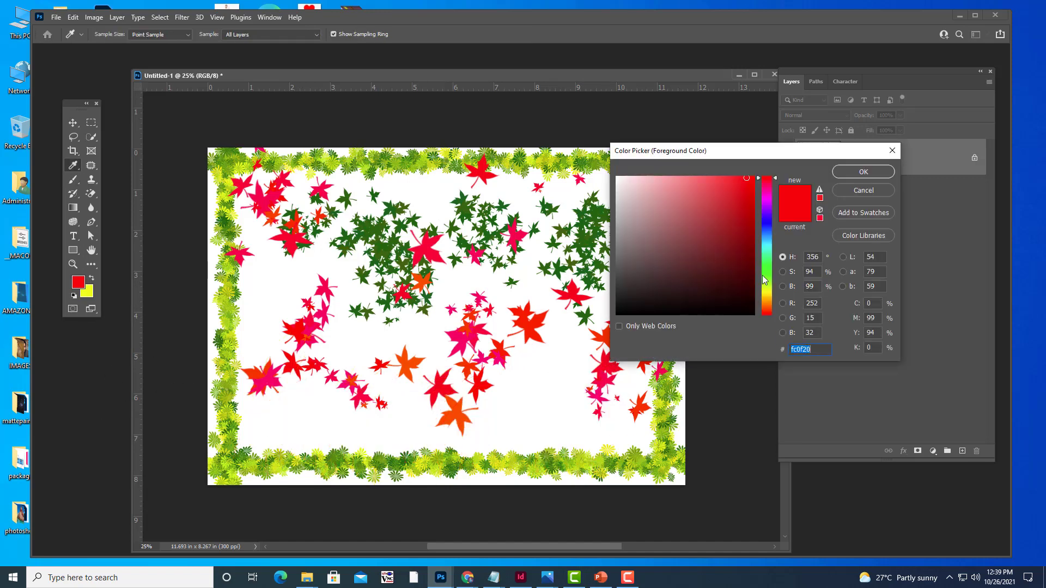
left_click(768, 271)
left_click(750, 269)
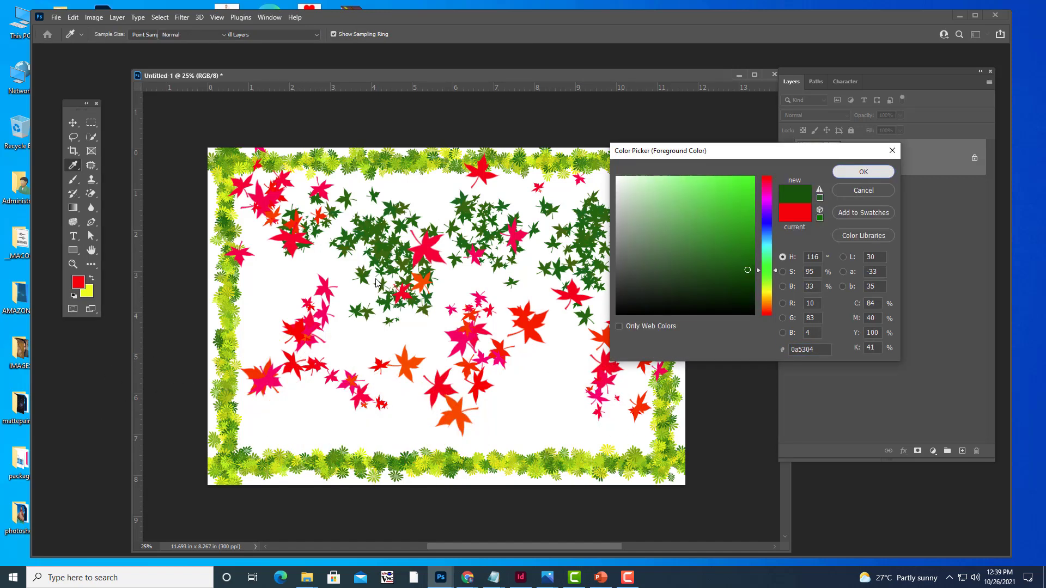
left_click(864, 171)
left_click_drag(276, 420, 692, 423)
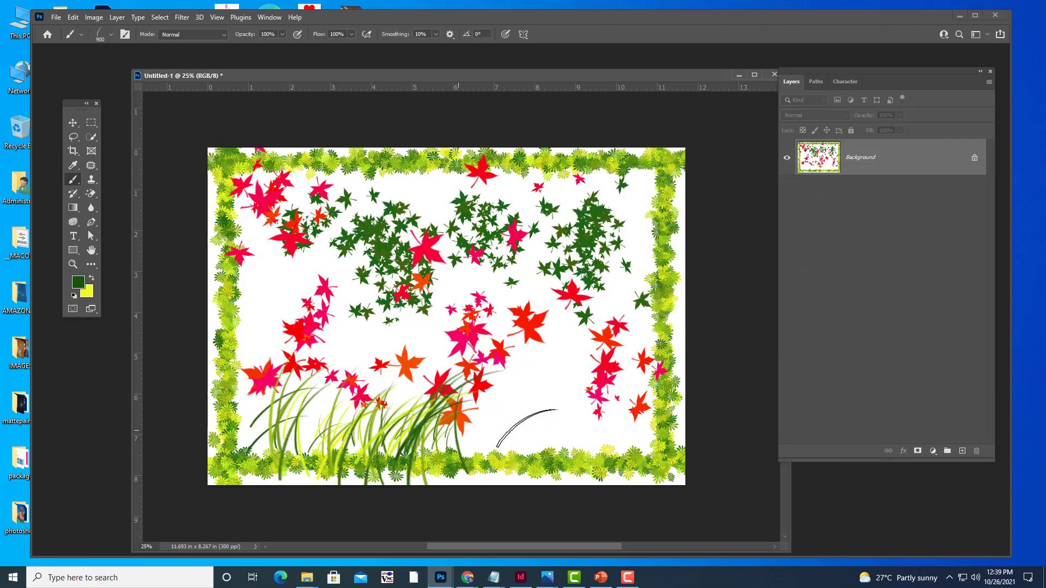
key("ctrl+z")
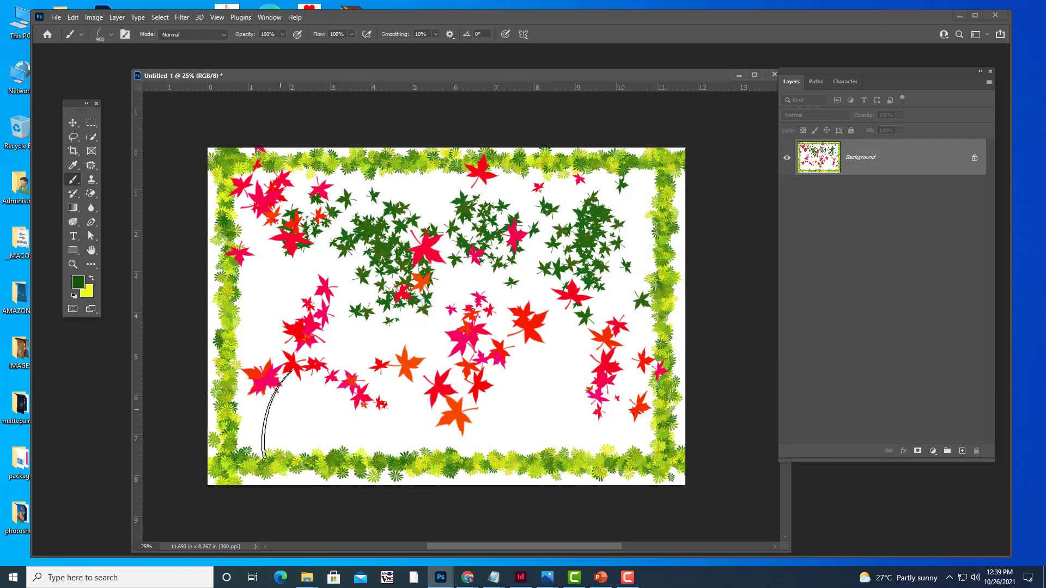
key("bracketleft")
key("bracketleft")
key("bracketleft")
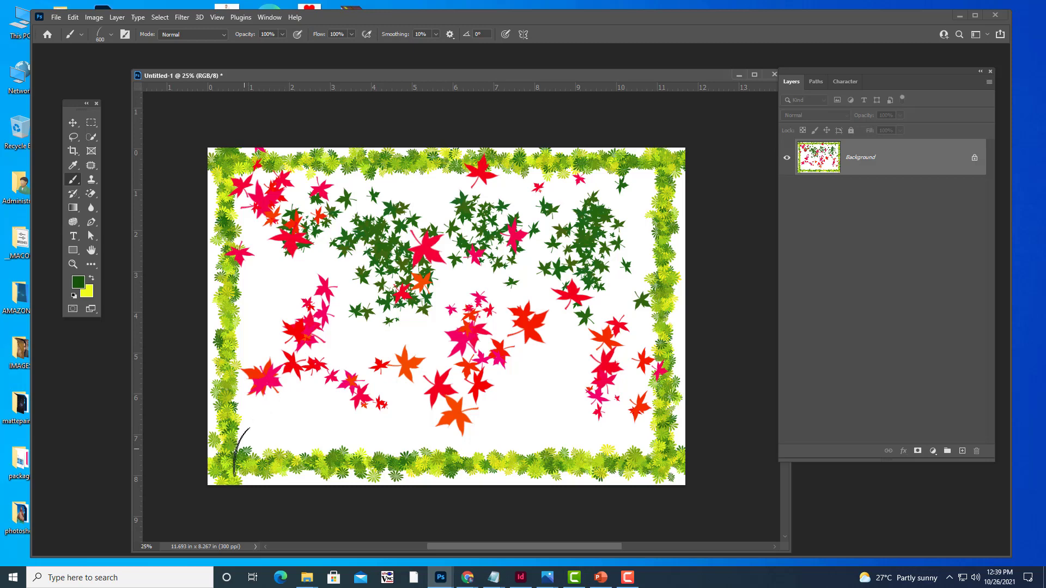
left_click_drag(232, 456, 681, 463)
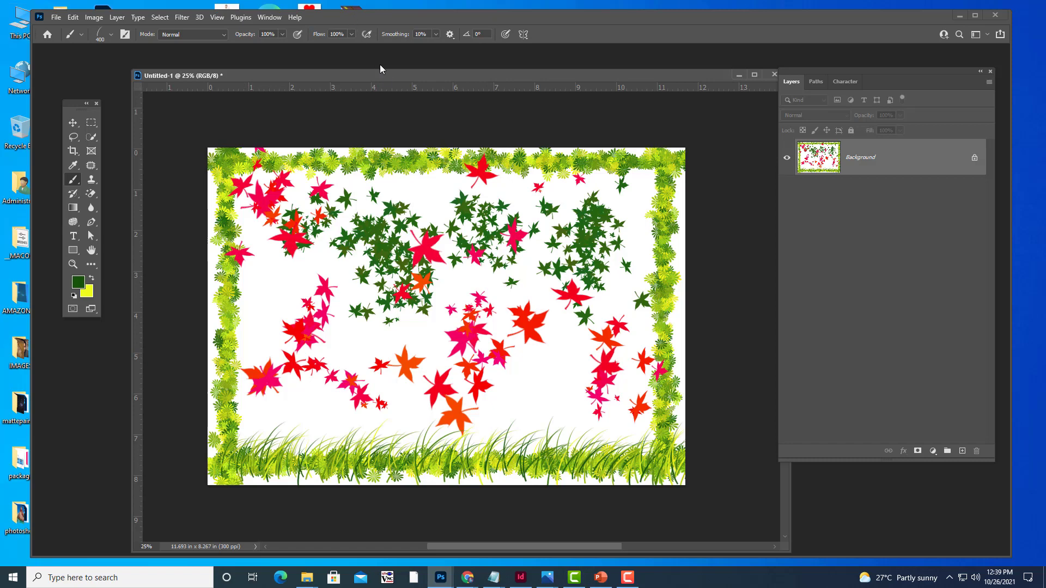
- Switch to the Move tool, reset colours to black and white, and fill the canvas white
left_click_drag(372, 76, 362, 82)
left_click(72, 123)
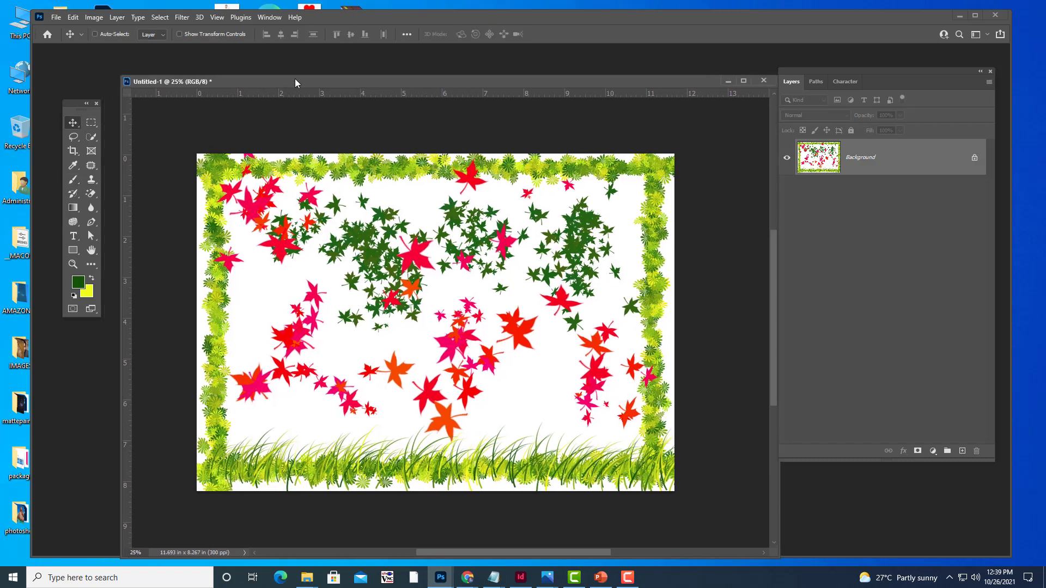
left_click_drag(295, 80, 279, 83)
key("d")
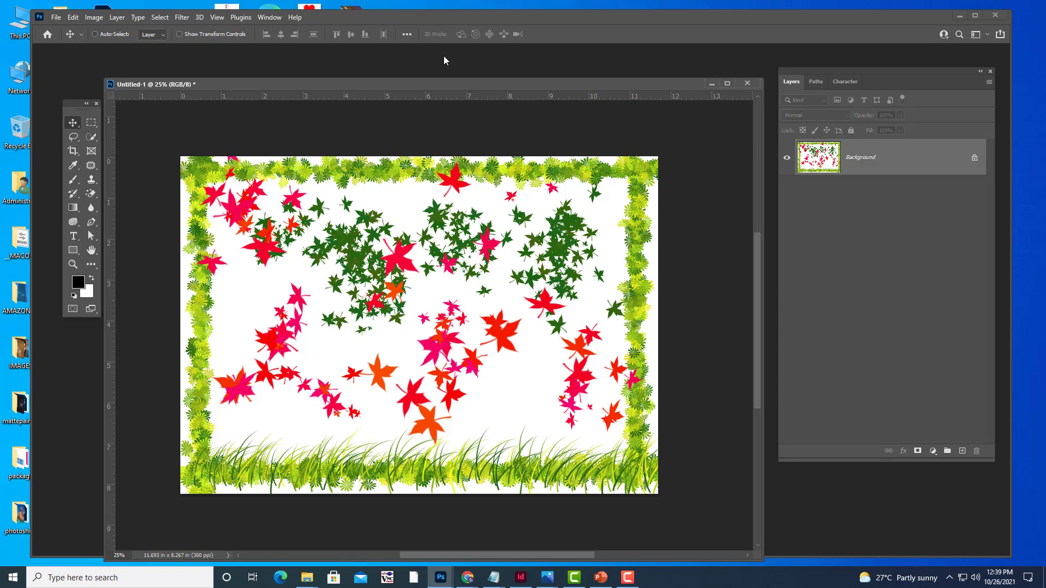
mouse_move(439, 83)
left_mouse_down()
mouse_move(490, 82)
mouse_move(465, 86)
left_mouse_up()
key("ctrl+BackSpace")
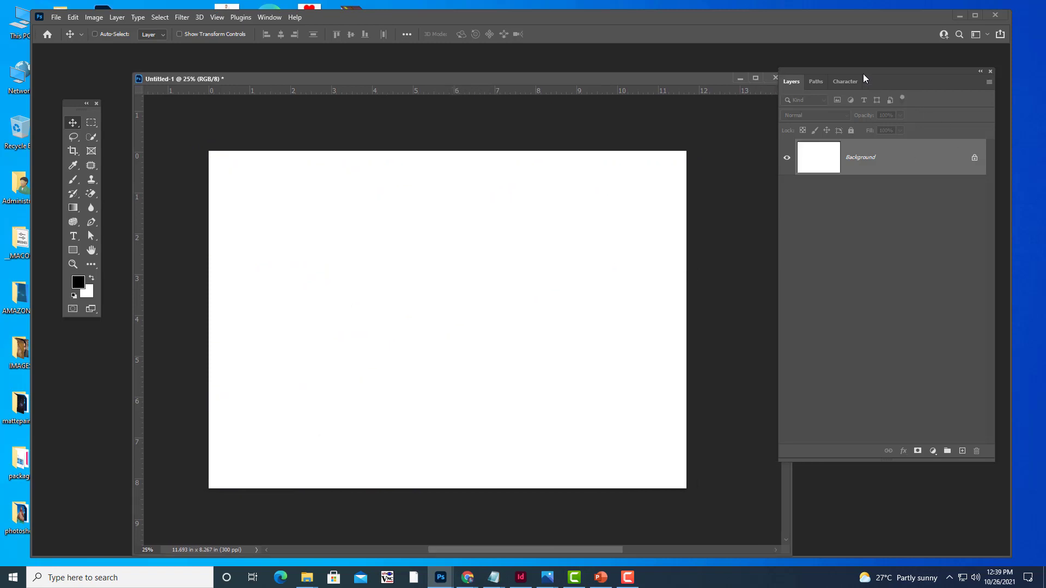
left_click_drag(864, 77, 655, 82)
- Bring photoshopnotes.txt forward in Notepad and highlight the 'f5 -> brush settings' line
left_click(493, 578)
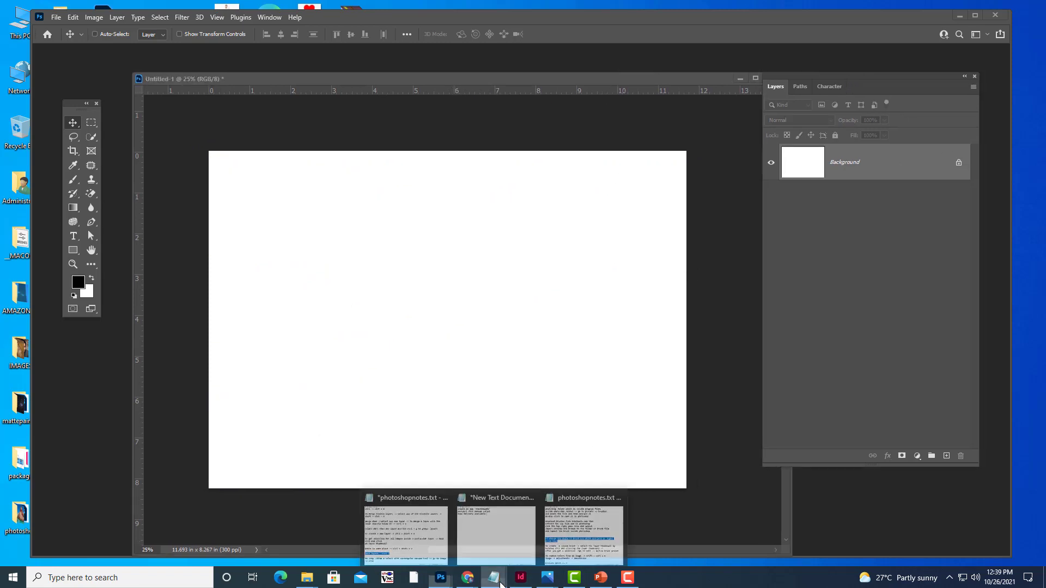
left_click(573, 552)
scroll(564, 297, "up", 6)
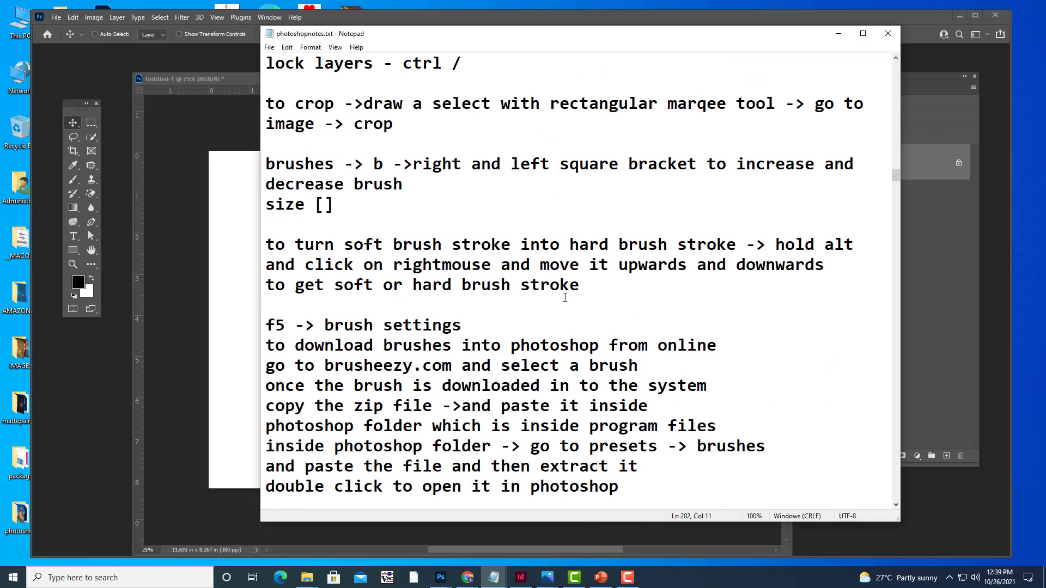
scroll(478, 332, "up", 1)
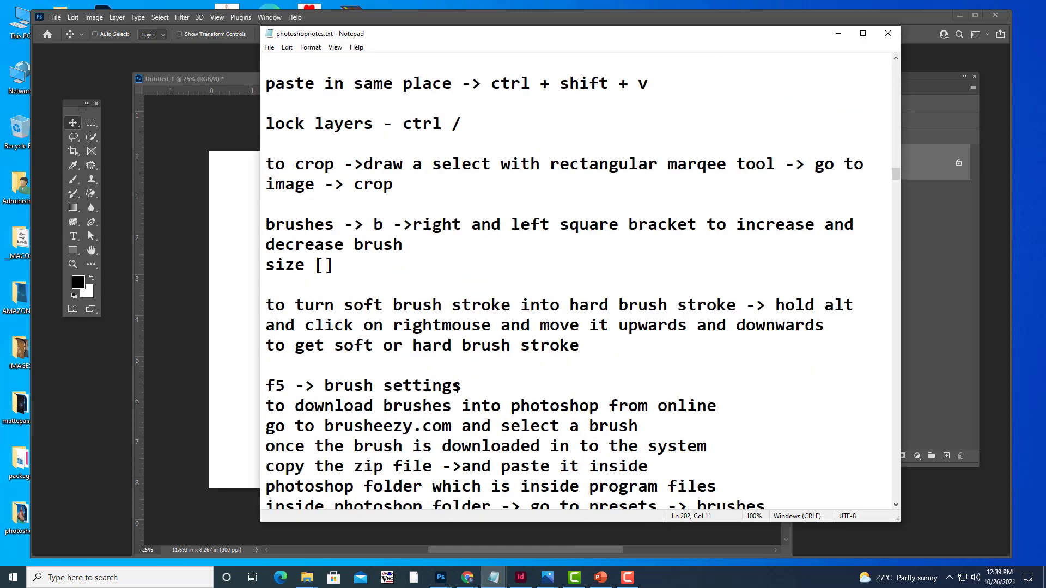
left_click_drag(457, 388, 266, 385)
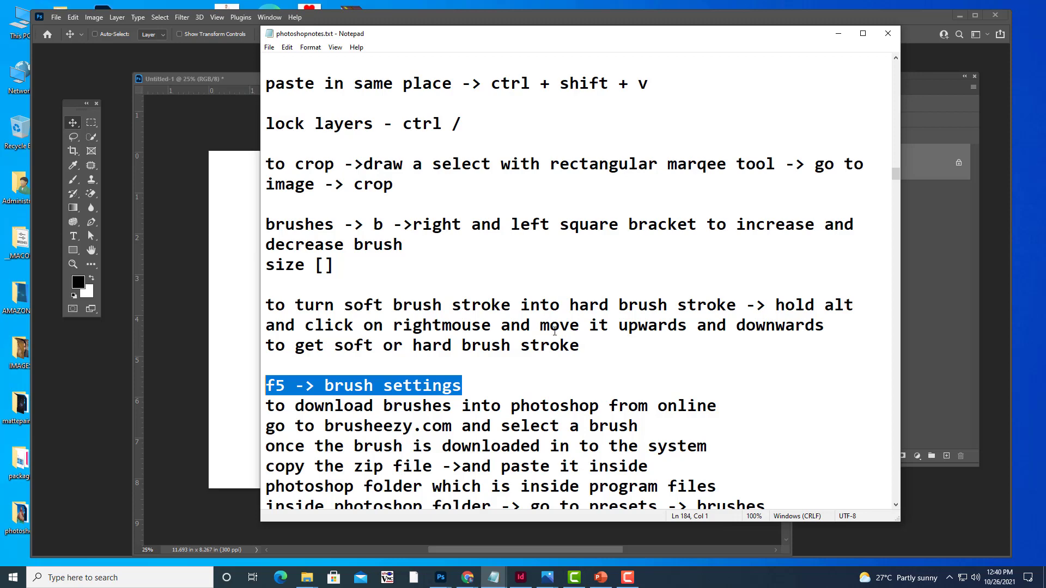
- Minimize Notepad, select the Brush tool, and close the floating Color panel
left_click(838, 33)
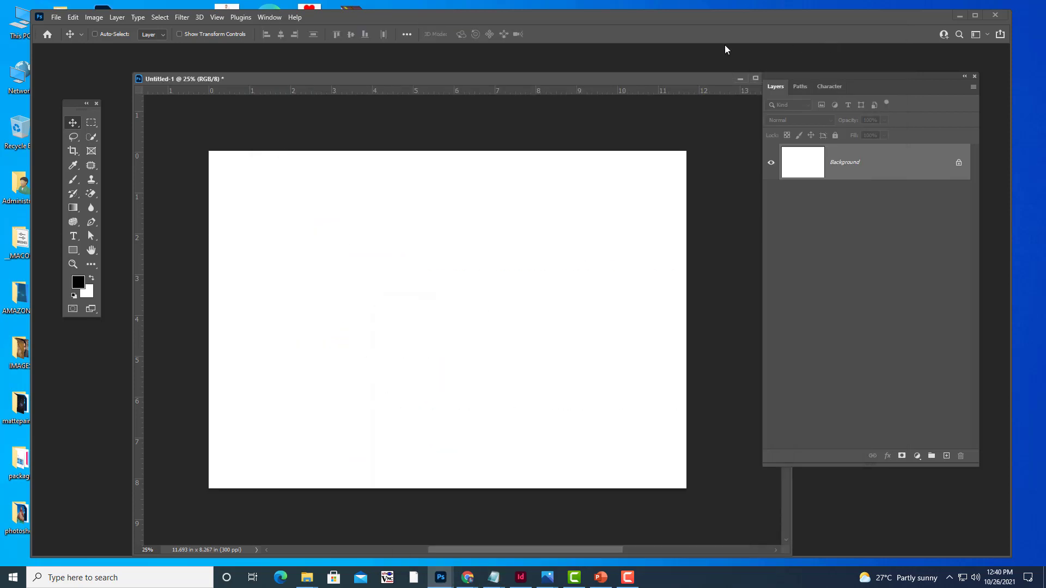
left_click_drag(474, 79, 480, 77)
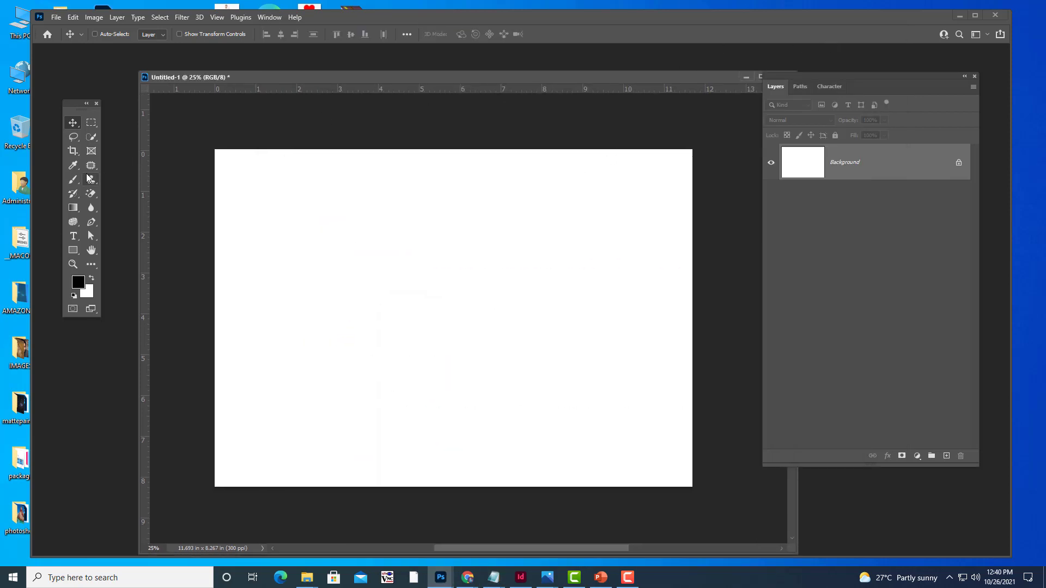
left_click(73, 179)
left_click_drag(361, 78, 355, 96)
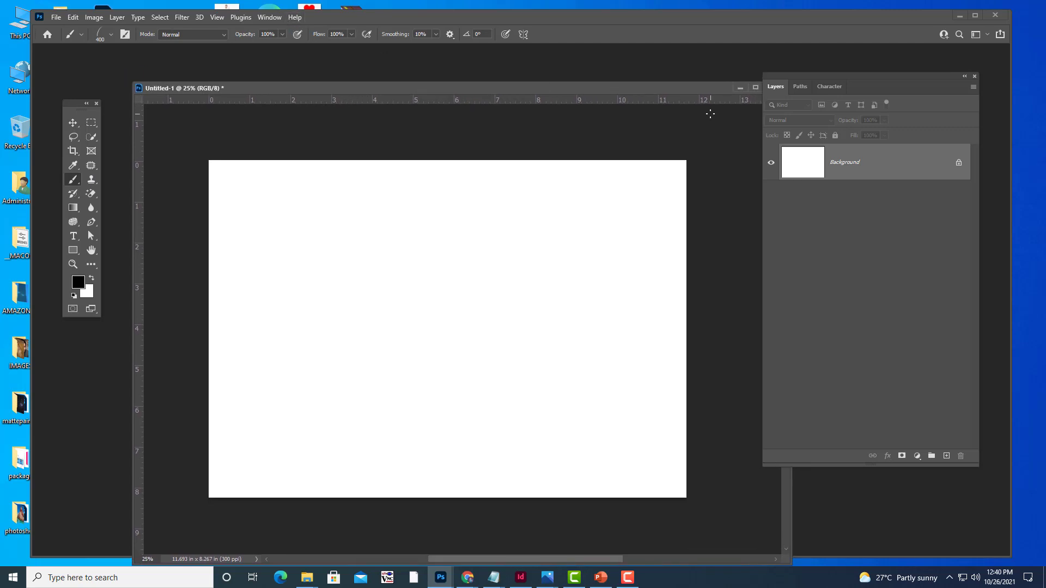
key("F6")
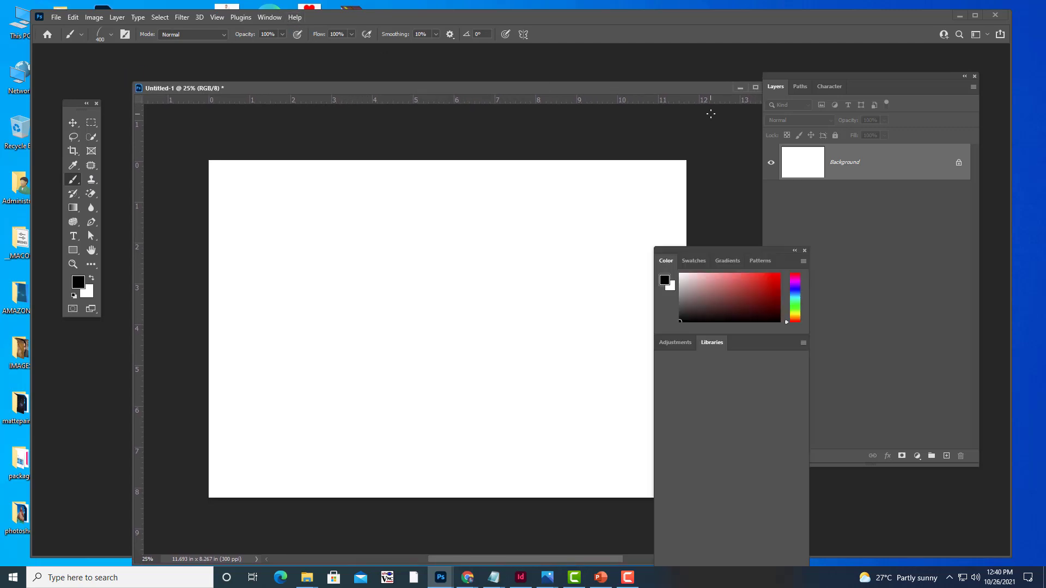
left_click(806, 251)
- Open Brush Settings at top right and show the grass tip's 400 px, 25% spacing shape options
key("F5")
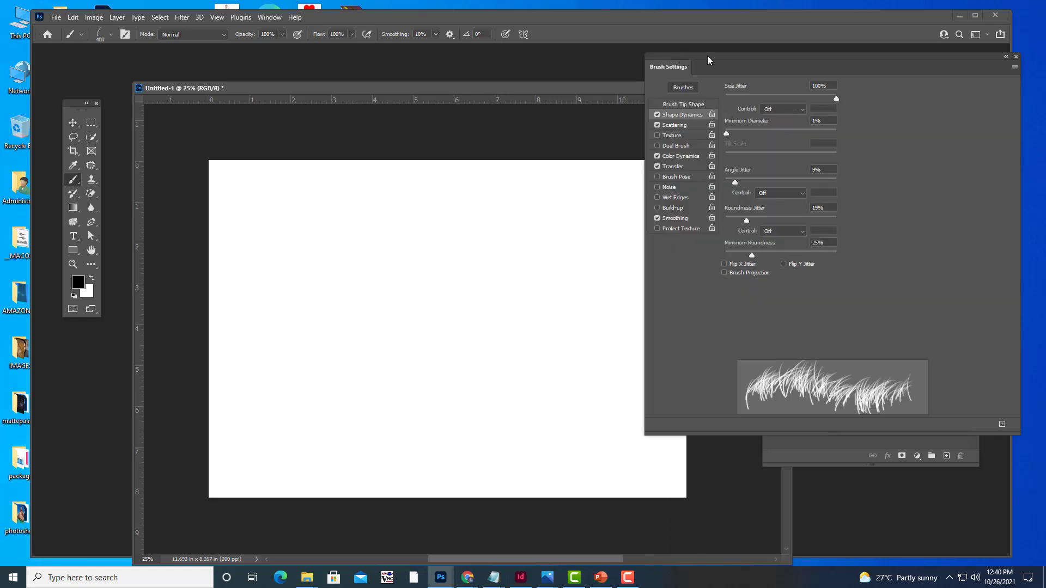
left_click_drag(706, 58, 648, 88)
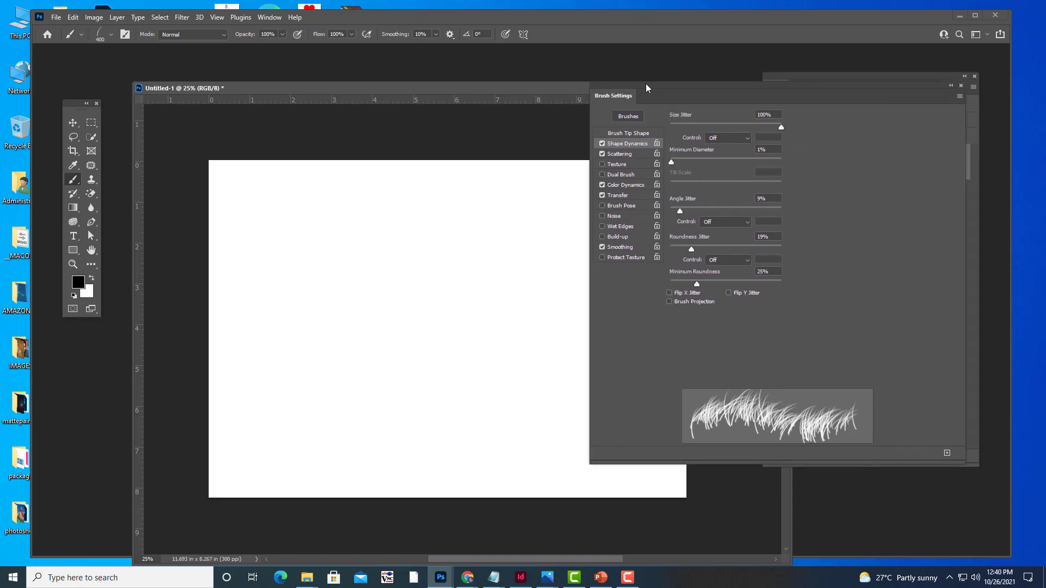
left_click(961, 86)
left_click(269, 17)
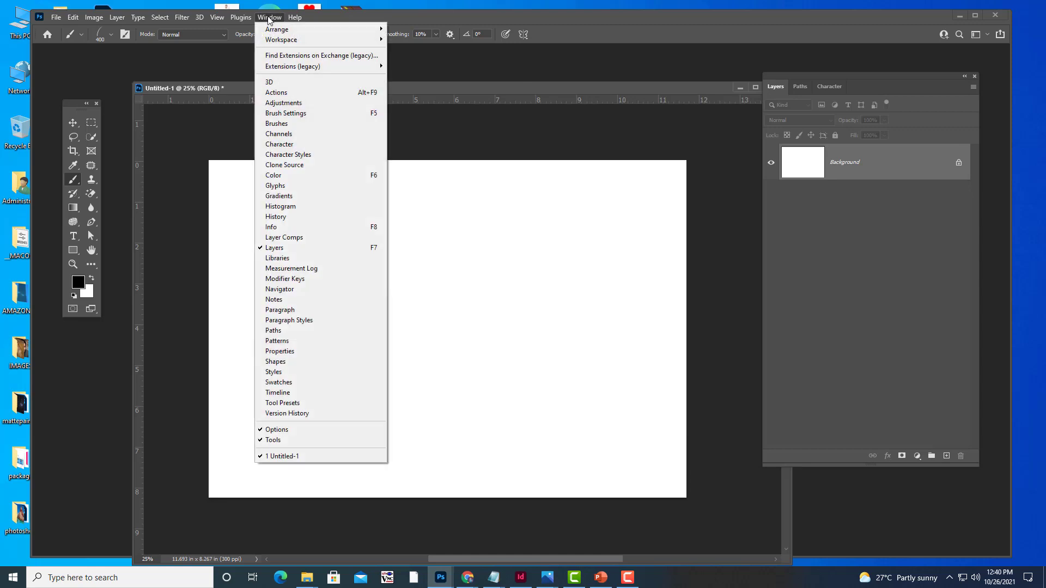
left_click(286, 113)
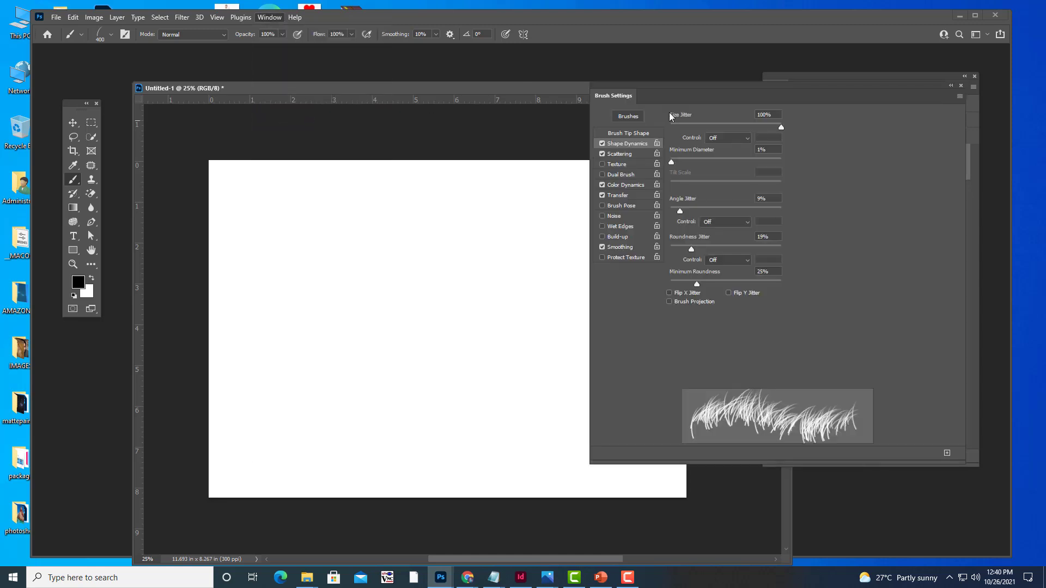
left_click_drag(672, 97, 685, 87)
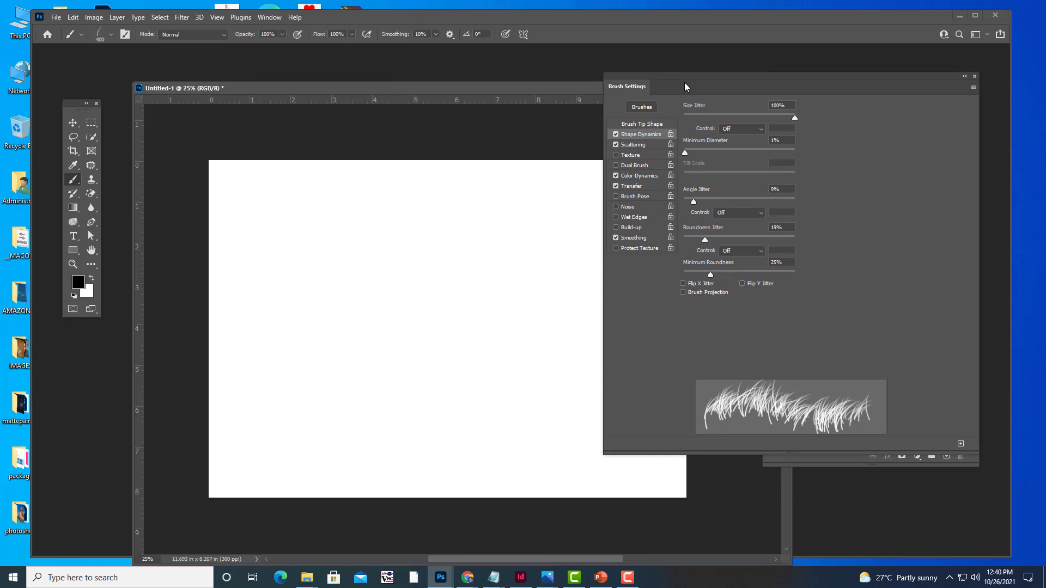
left_click(651, 124)
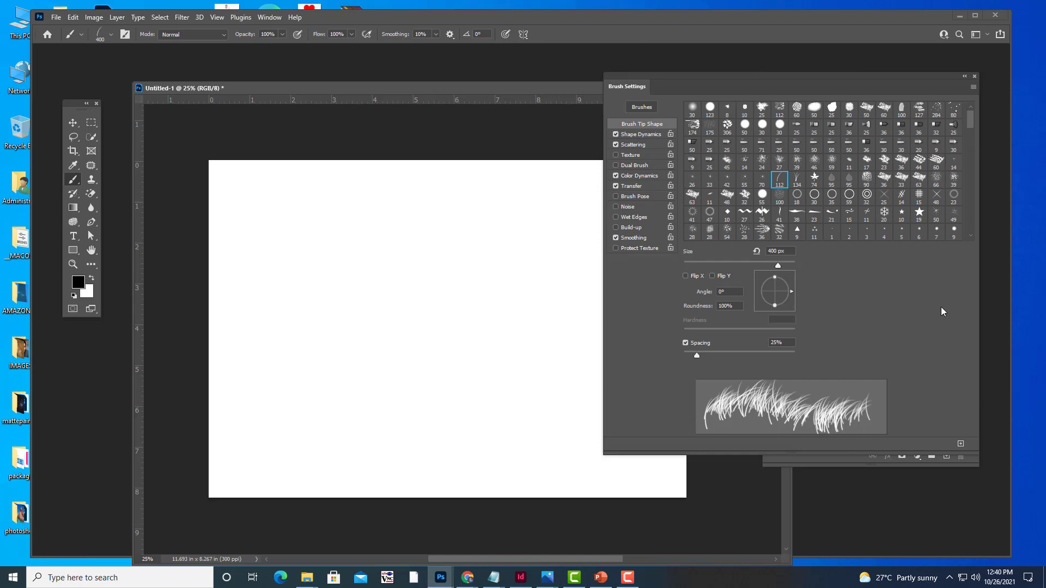
- Open the Brush Preset Picker, try a 'qu' search, then collapse General Brushes
left_click(110, 35)
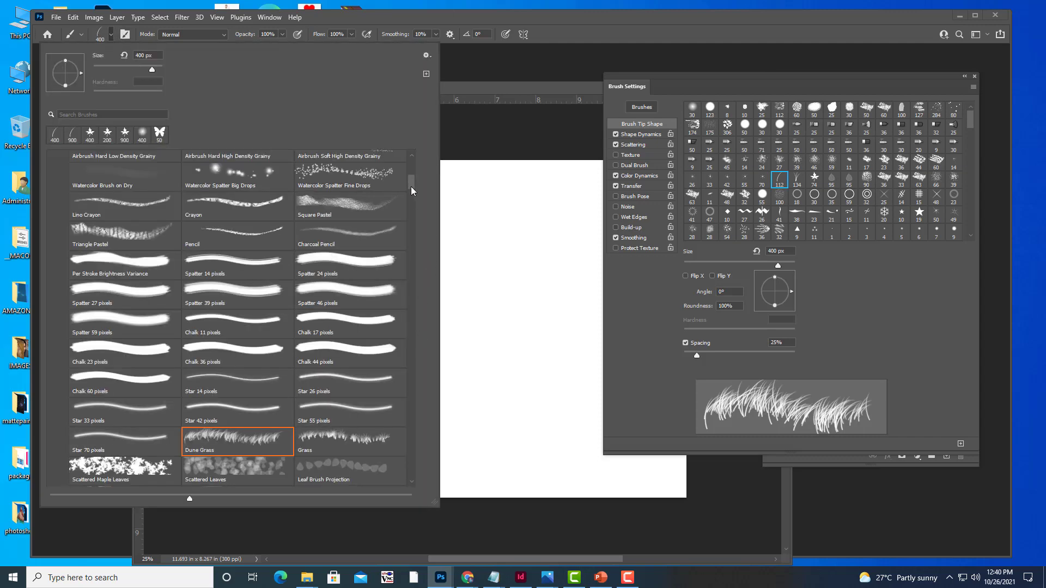
mouse_move(411, 182)
left_mouse_down()
mouse_move(409, 157)
mouse_move(411, 175)
left_mouse_up()
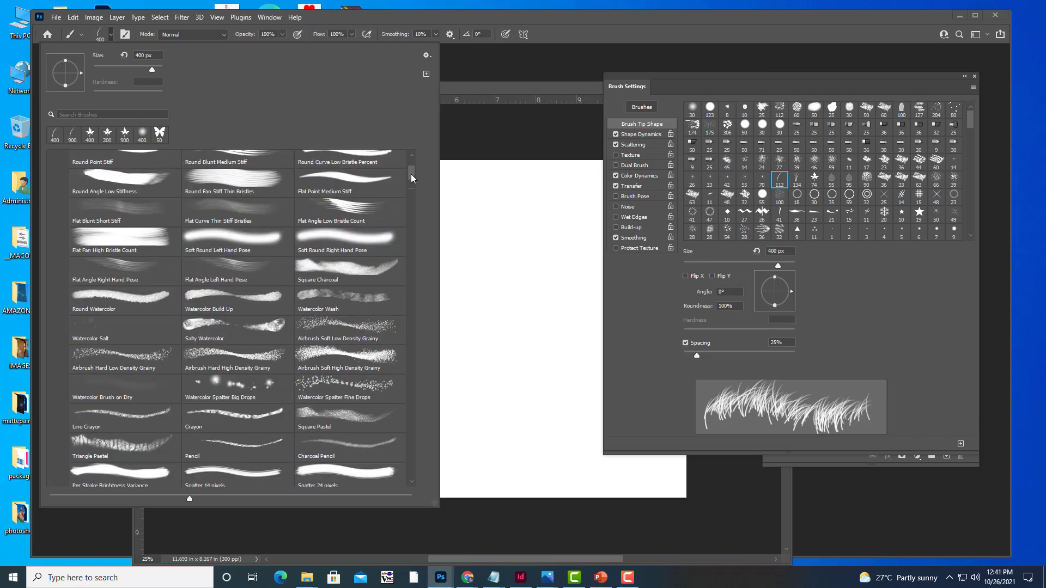
scroll(411, 175, "down", 1)
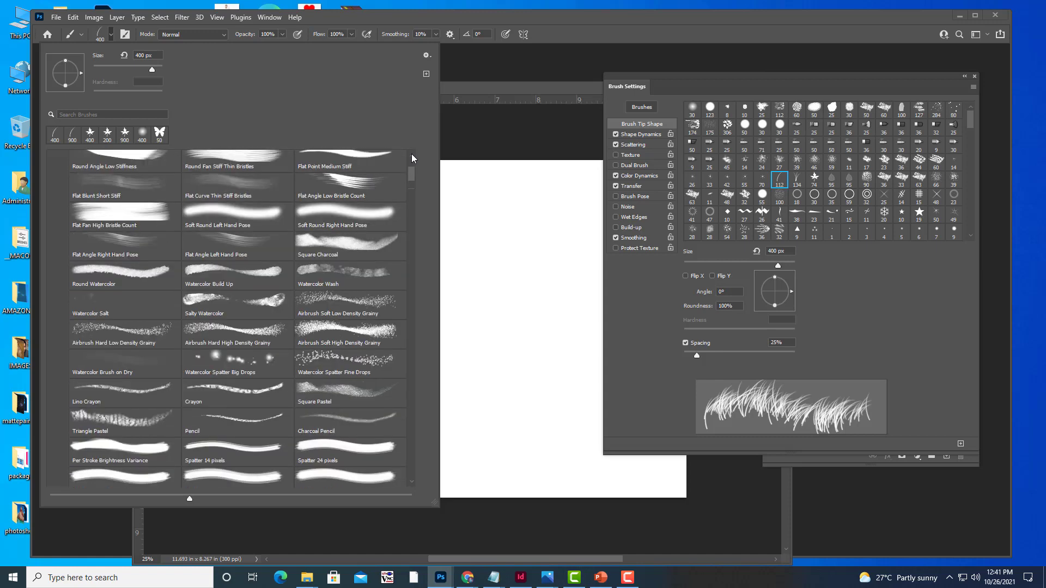
left_click(91, 116)
type("qu")
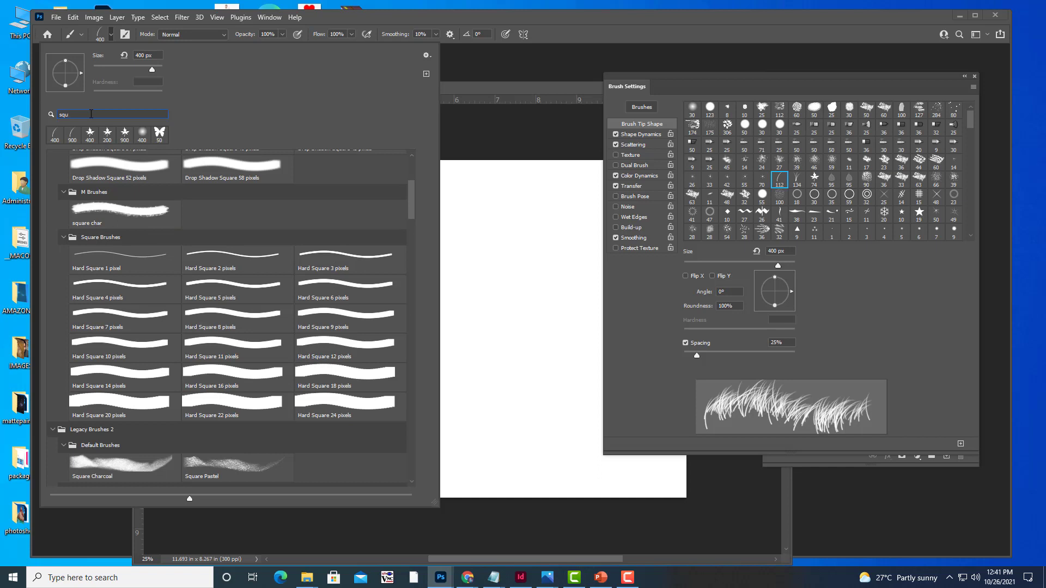
key("BackSpace")
key("BackSpace")
key("BackSpace")
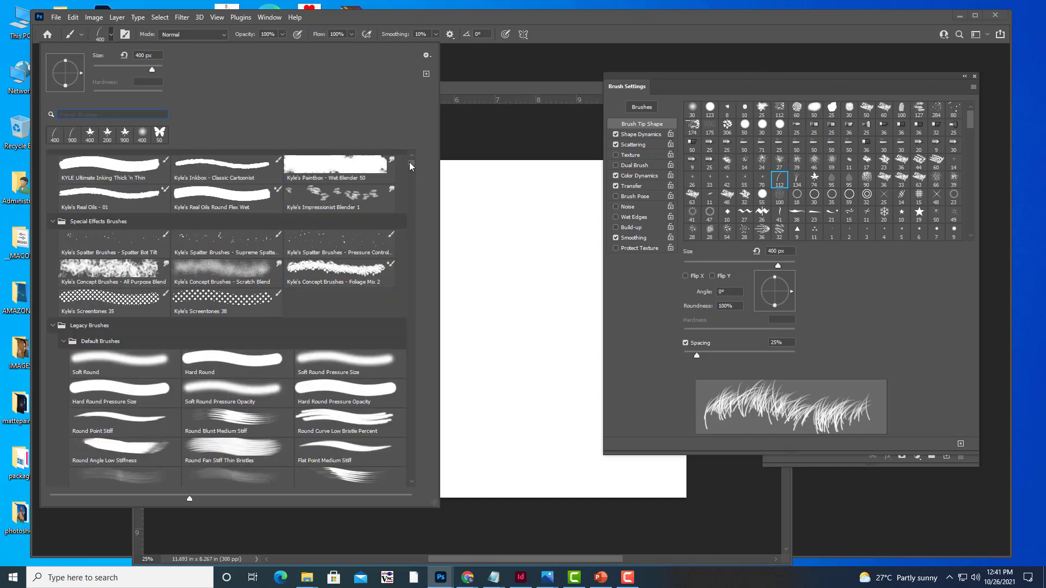
scroll(410, 158, "up", 3)
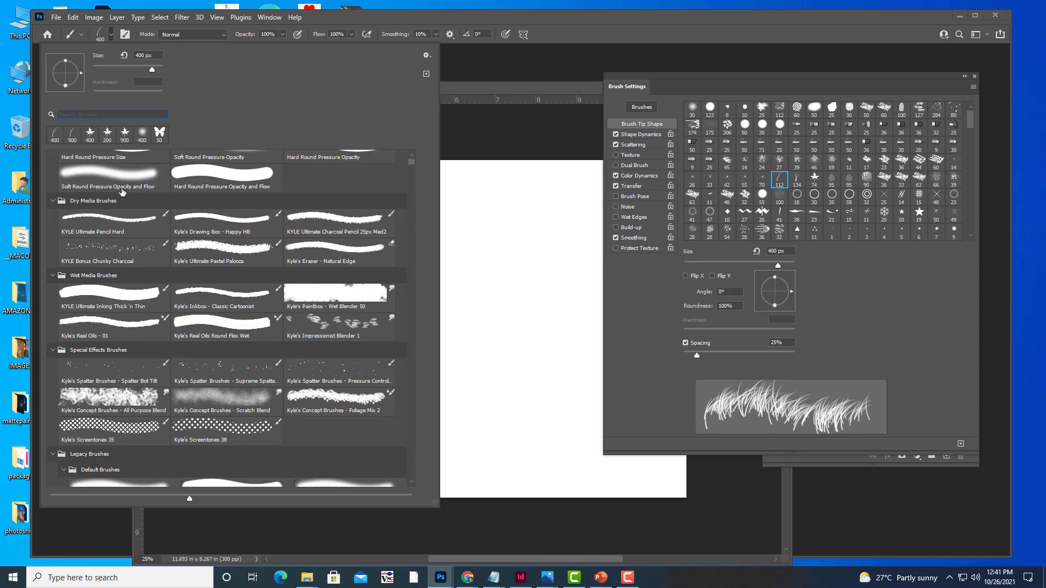
left_click_drag(410, 161, 412, 152)
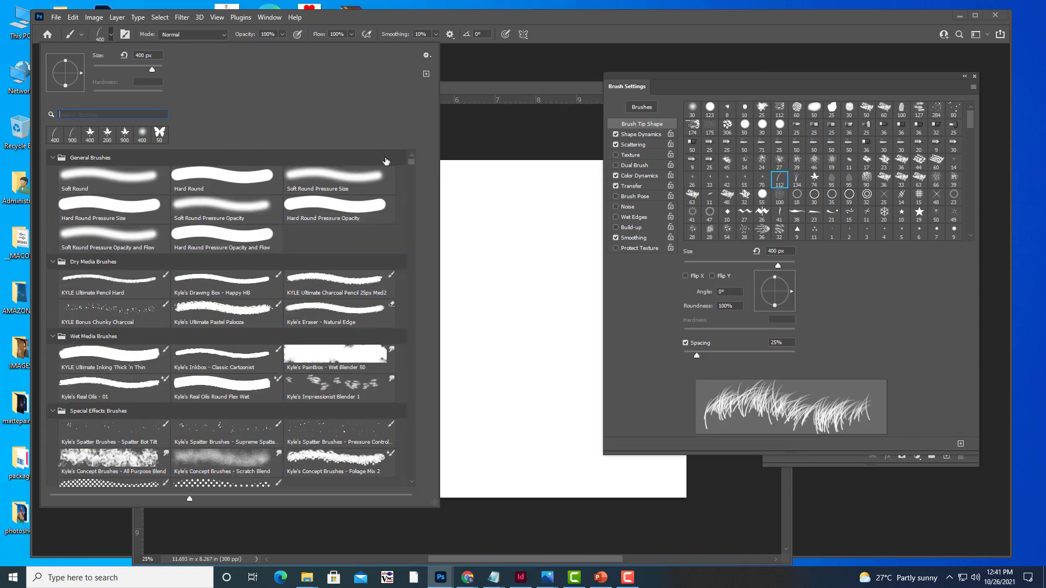
left_click(53, 158)
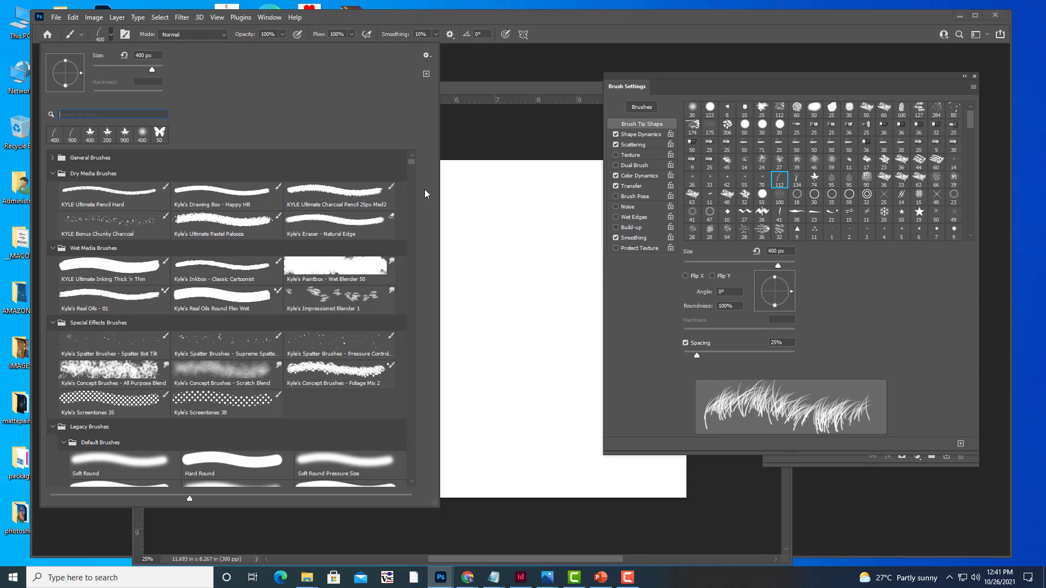
- Scroll the preset list down to the Square Brushes group
scroll(411, 163, "down", 5)
scroll(411, 169, "down", 5)
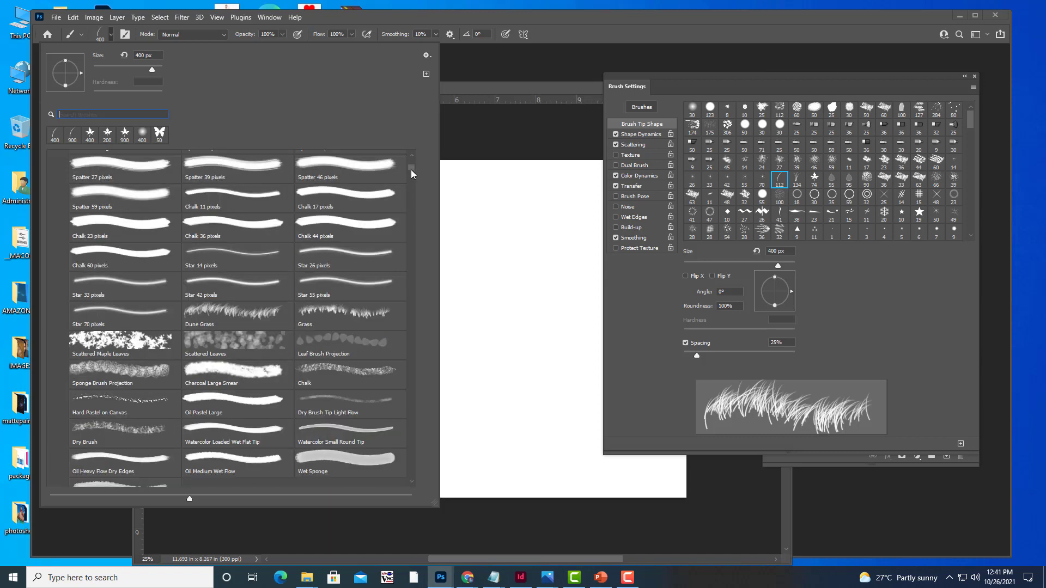
scroll(411, 169, "down", 5)
left_click_drag(411, 169, 405, 254)
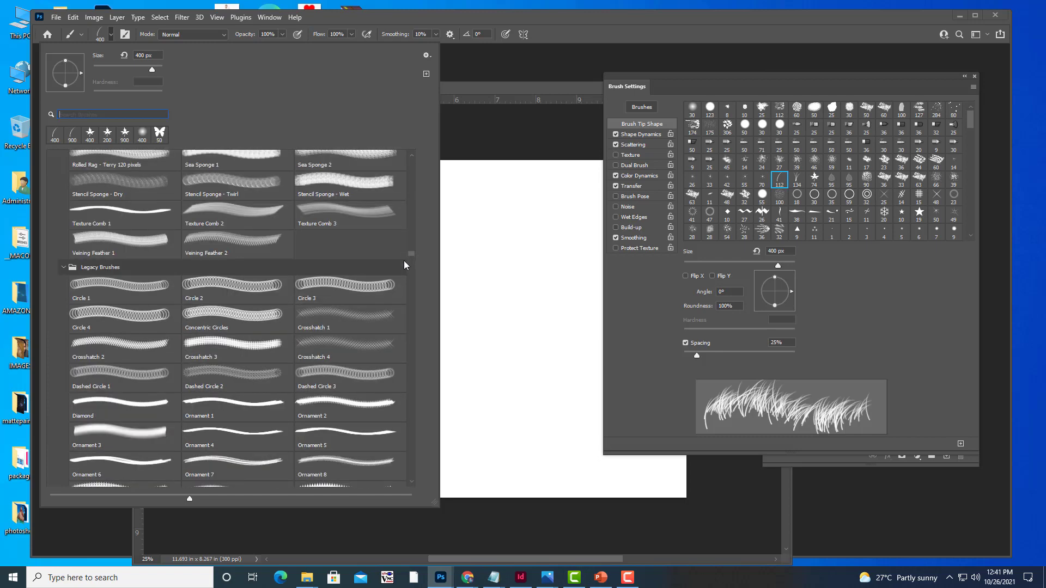
scroll(404, 279, "down", 3)
scroll(404, 284, "down", 3)
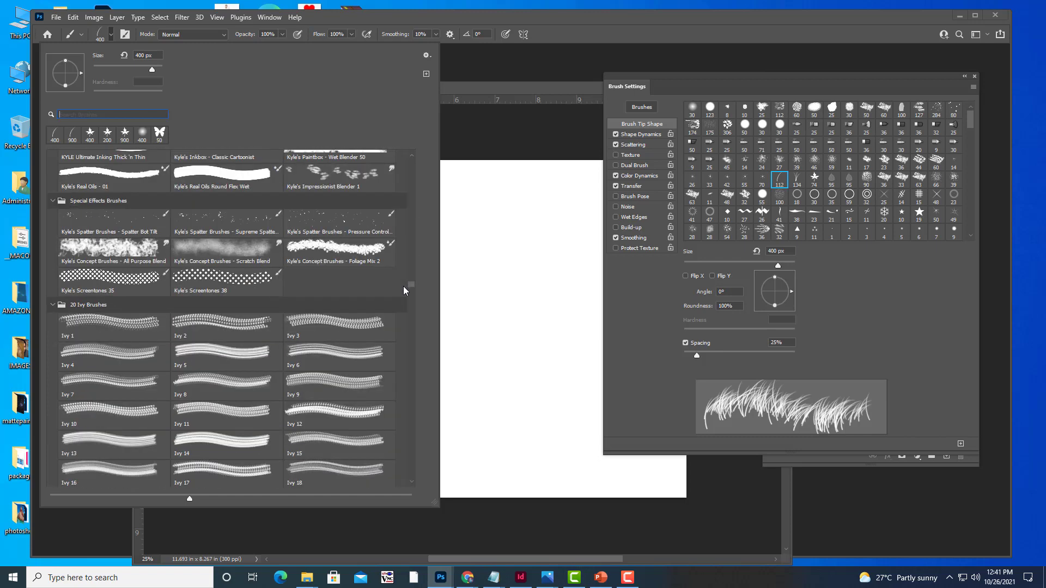
scroll(405, 294, "down", 3)
scroll(405, 299, "down", 3)
scroll(406, 300, "down", 3)
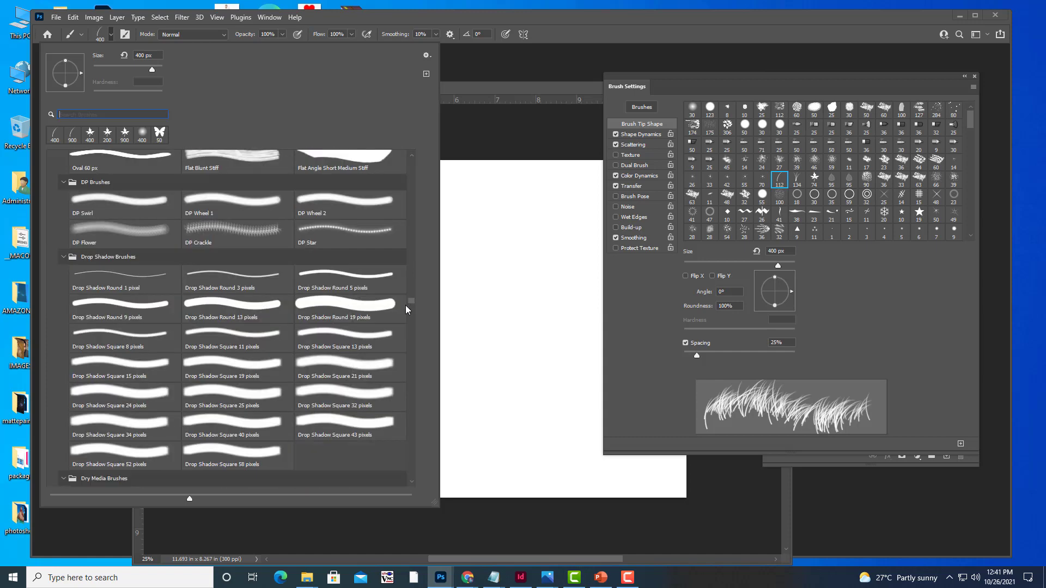
scroll(406, 305, "down", 3)
left_click_drag(406, 307, 411, 365)
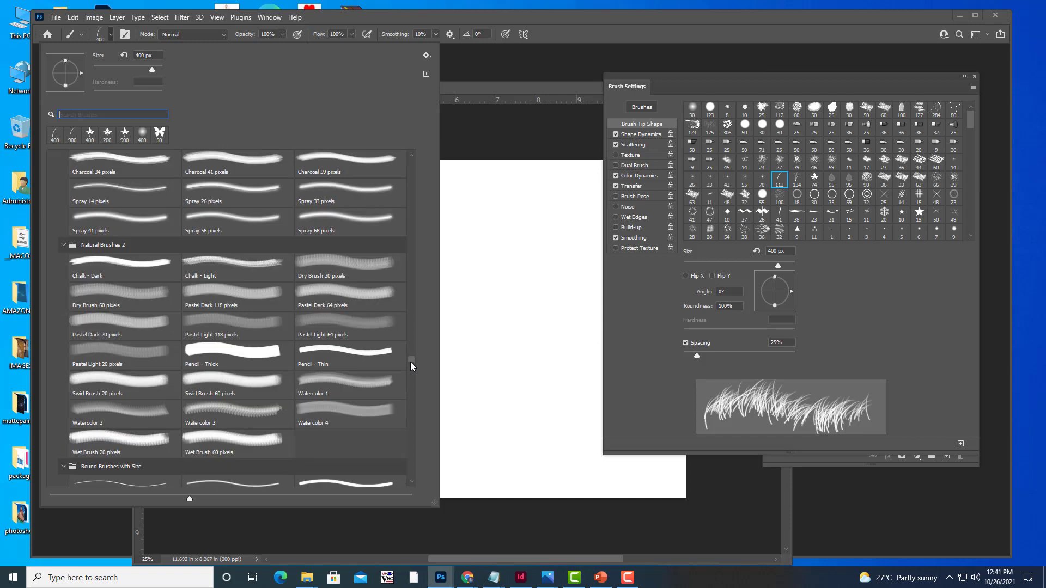
scroll(411, 365, "down", 5)
left_click_drag(411, 366, 414, 429)
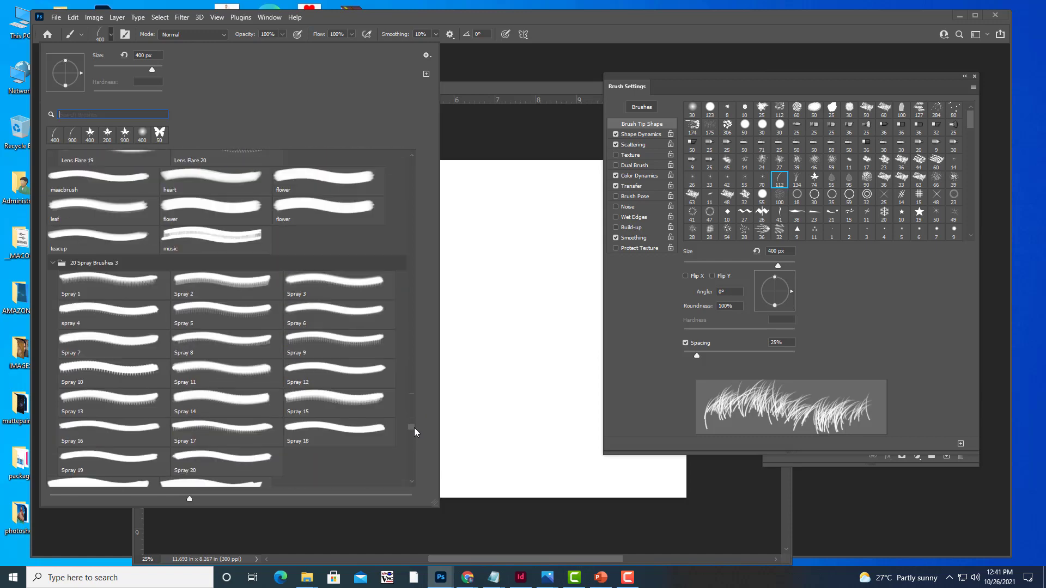
mouse_move(417, 365)
left_mouse_down()
mouse_move(417, 319)
mouse_move(411, 365)
left_mouse_up()
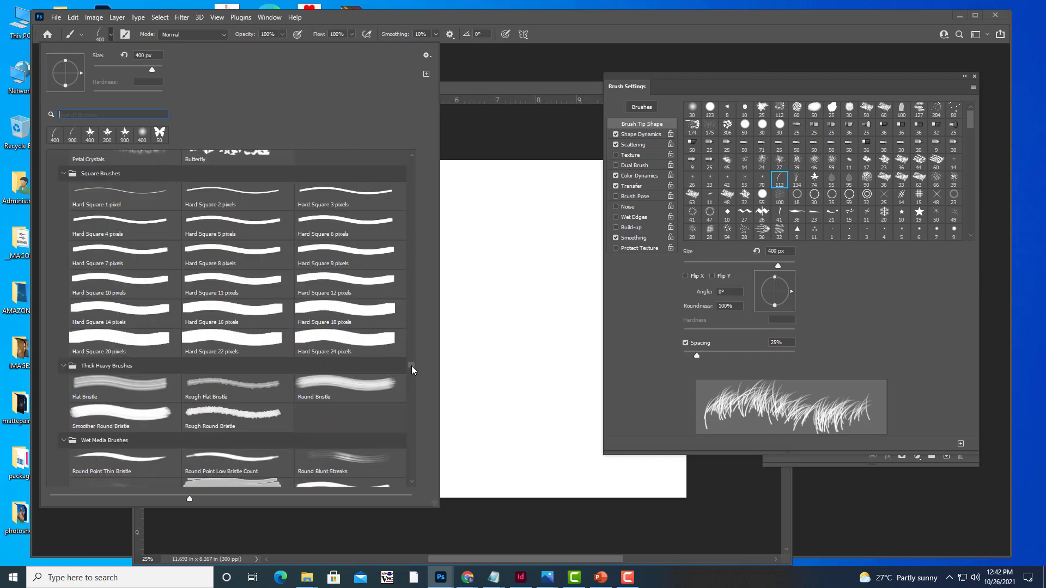
scroll(131, 245, "up", 1)
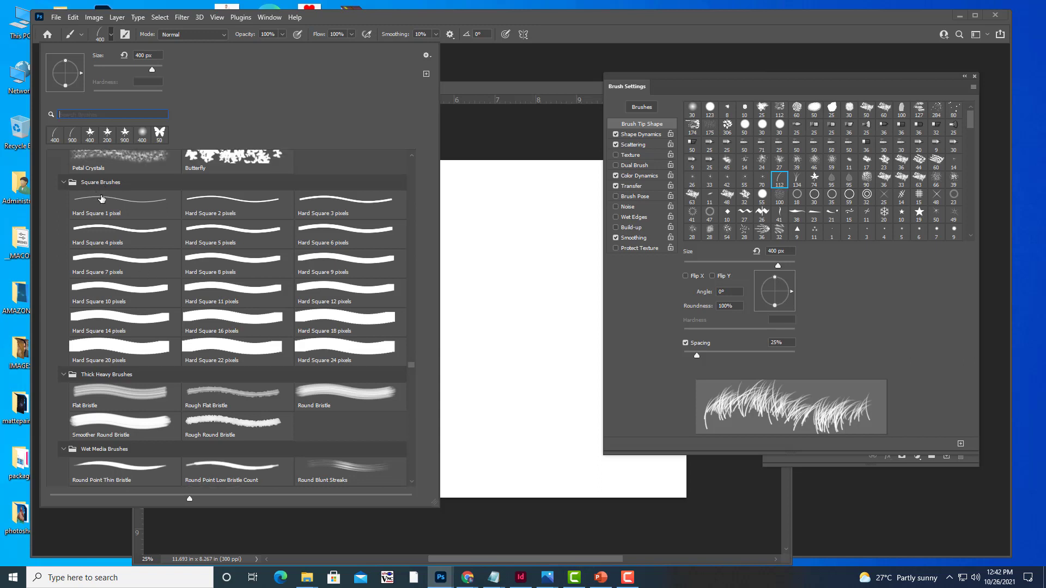
- Load Hard Square 10 pixels, set the foreground colour to ff0000, and enlarge it to 125 px
left_click(121, 294)
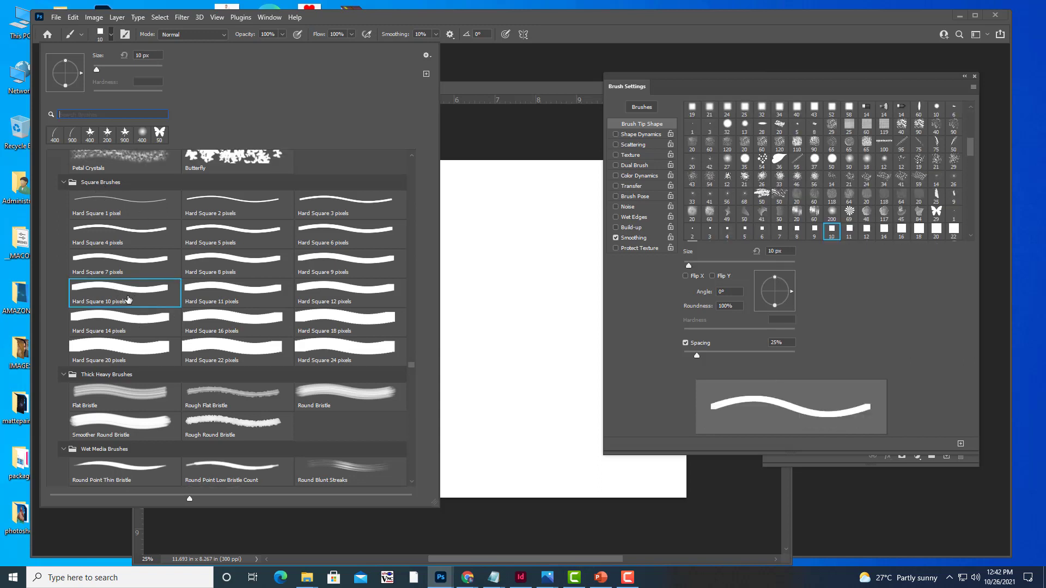
left_click(506, 93)
left_click(81, 282)
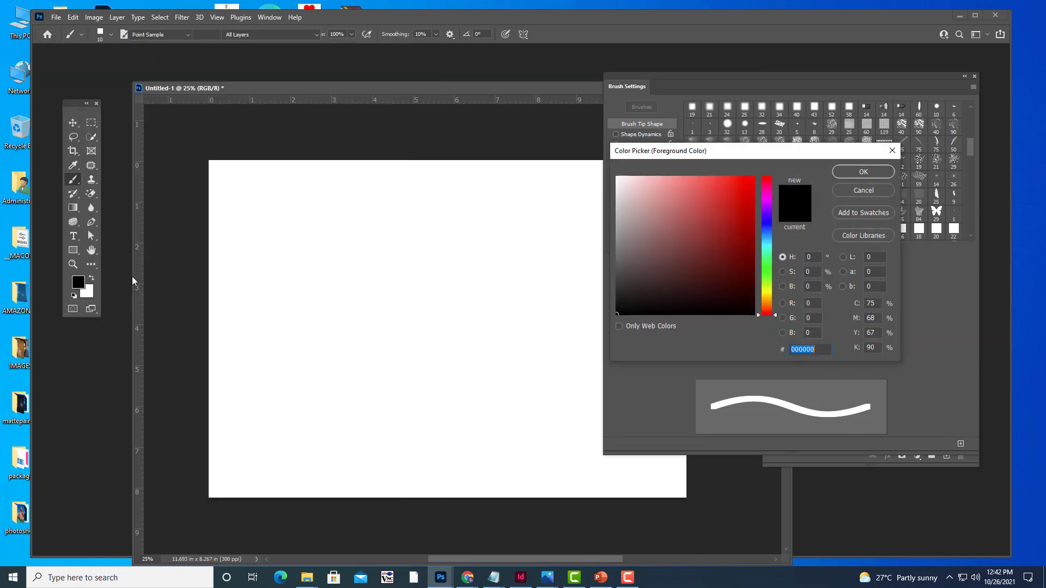
type("ff0000")
left_click(864, 172)
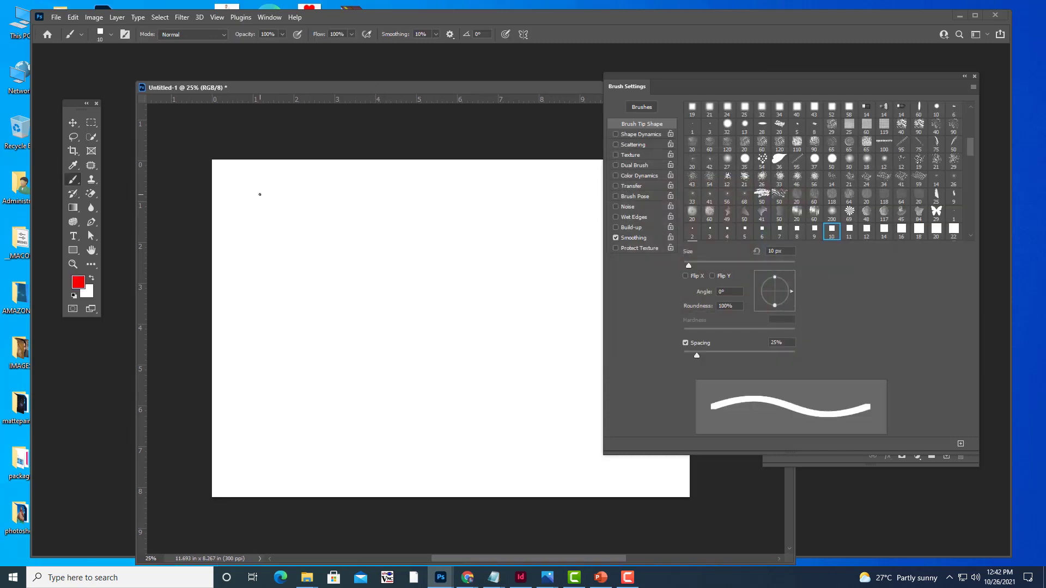
key("bracketright")
key("bracketright")
key("bracketright")
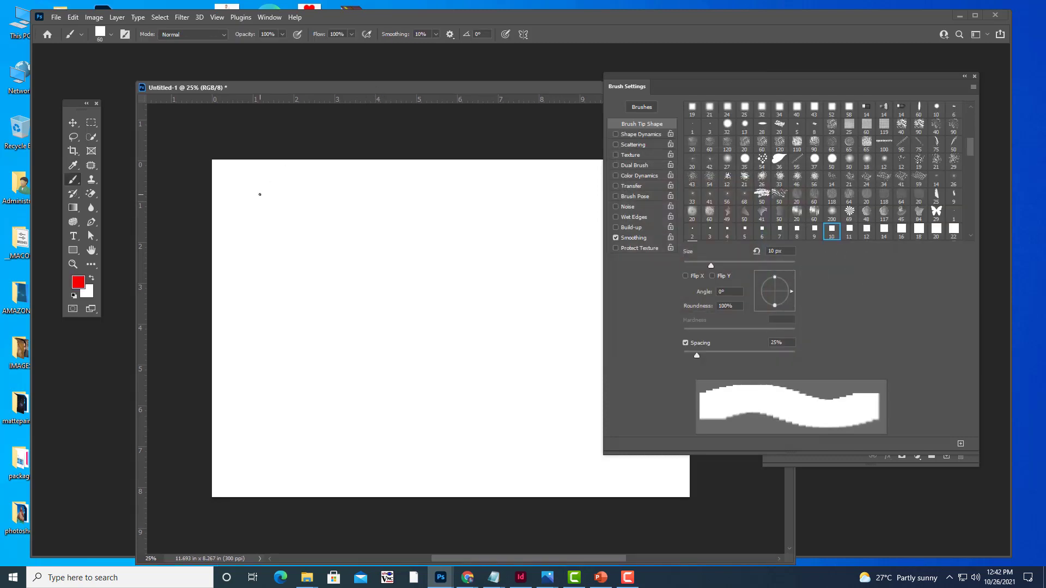
key("bracketright")
key("bracketright")
key("bracketright")
key("bracketright")
key("bracketright")
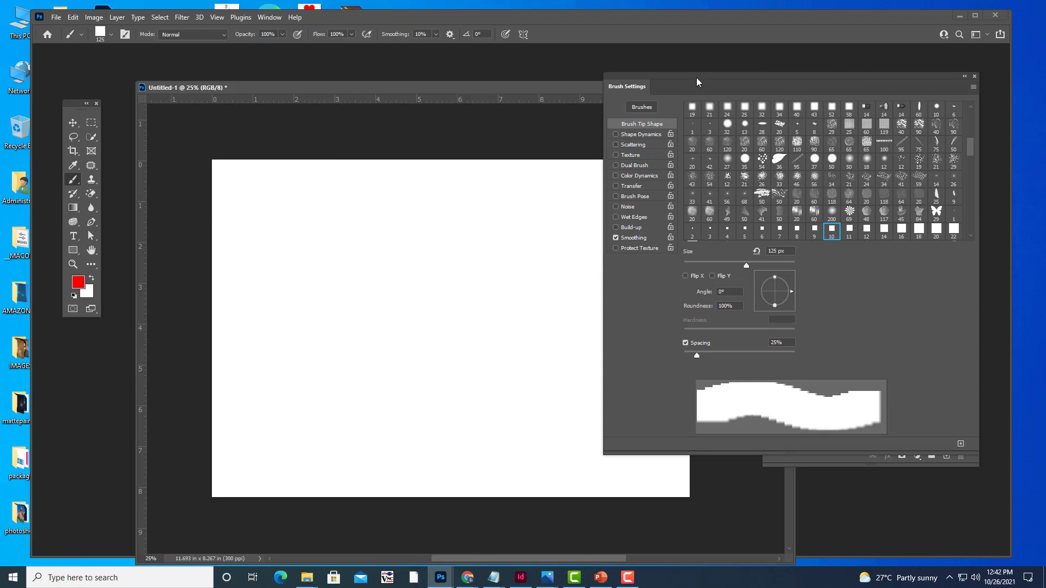
- Set the red square brush size to 150 px
left_click_drag(689, 75, 701, 74)
left_click_drag(397, 88, 422, 79)
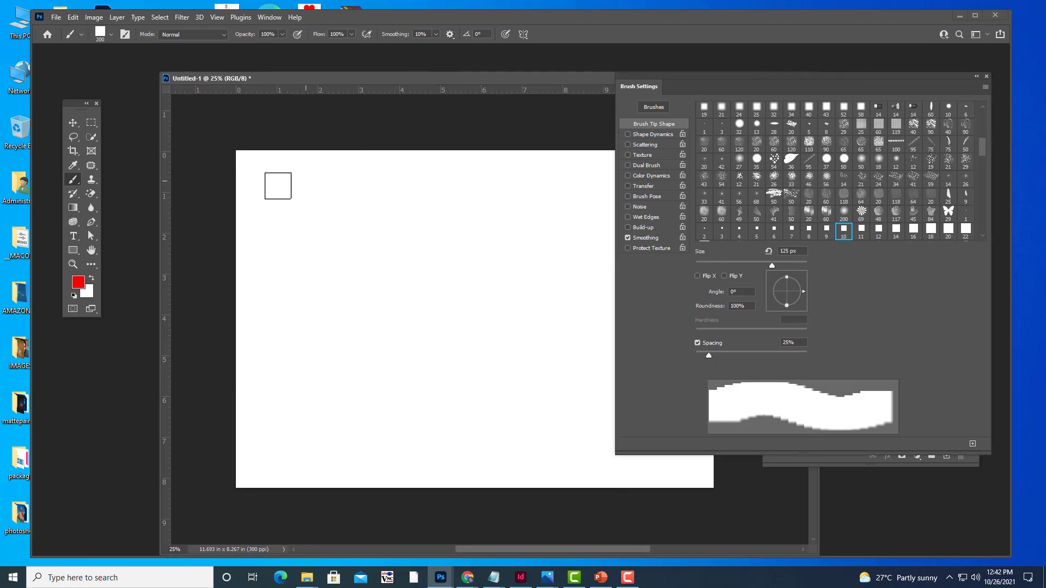
key("bracketright")
key("bracketleft")
- Paint test red strokes along all four canvas edges, then undo them
left_click(261, 161)
left_click_drag(261, 160, 279, 514)
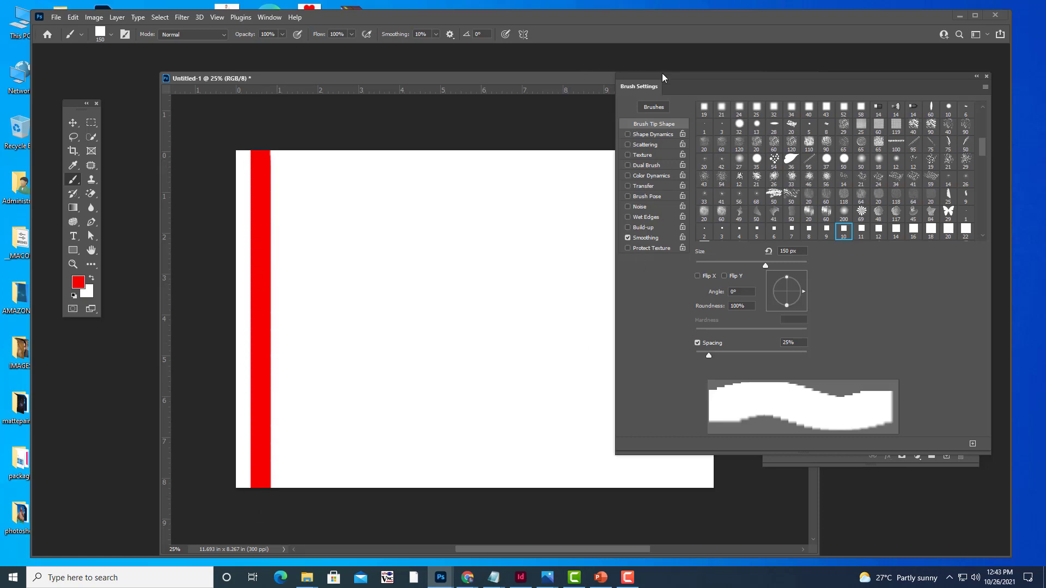
left_click_drag(662, 73, 731, 74)
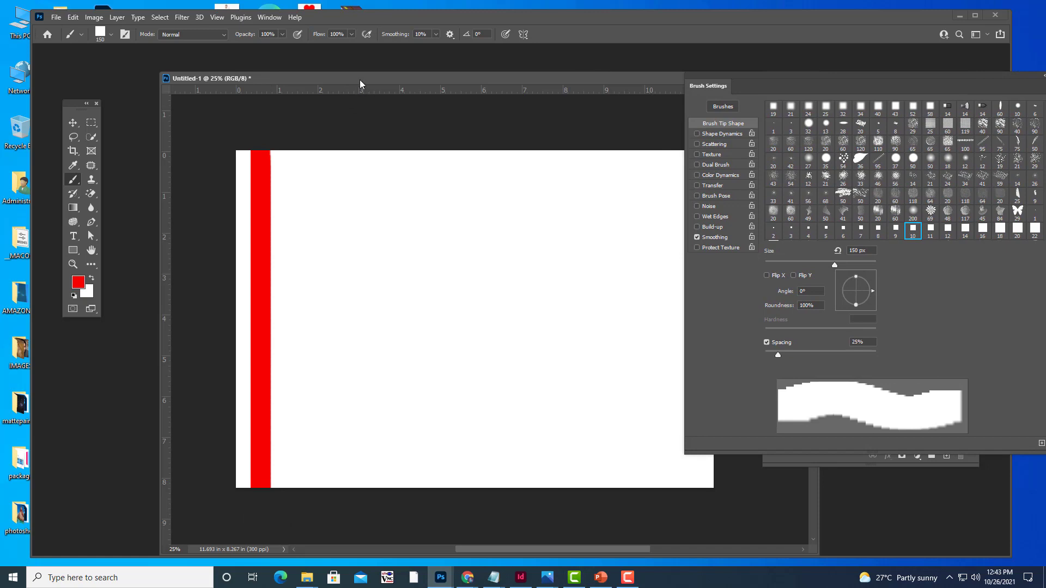
left_click_drag(360, 83, 321, 81)
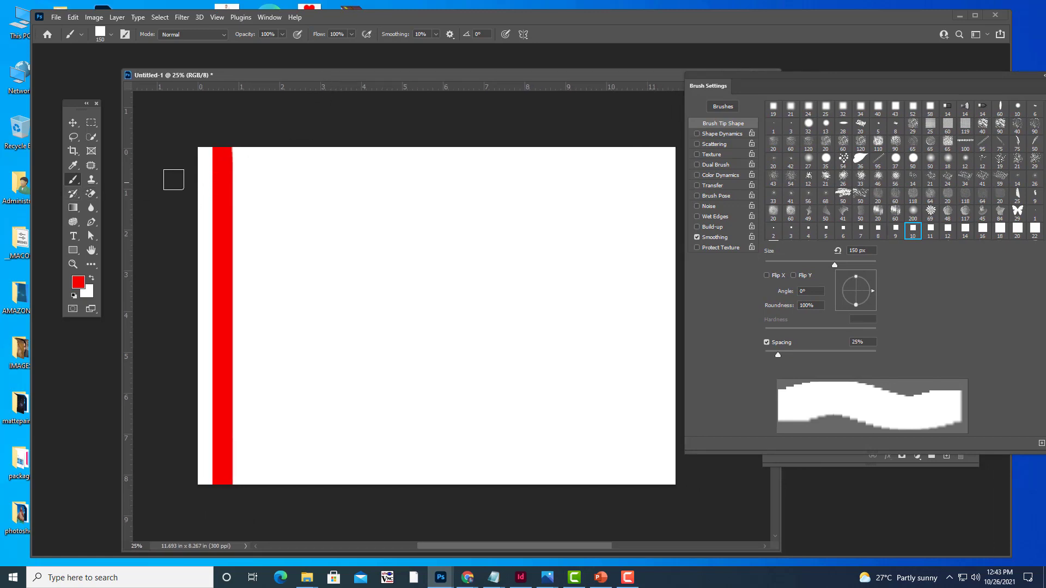
left_click_drag(200, 173, 682, 243)
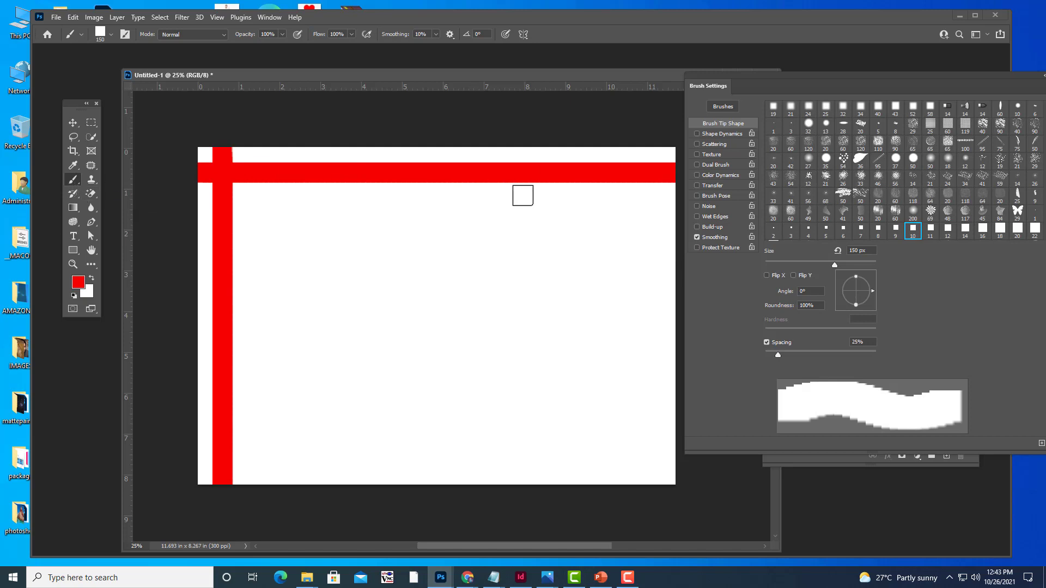
left_click_drag(656, 155, 642, 523)
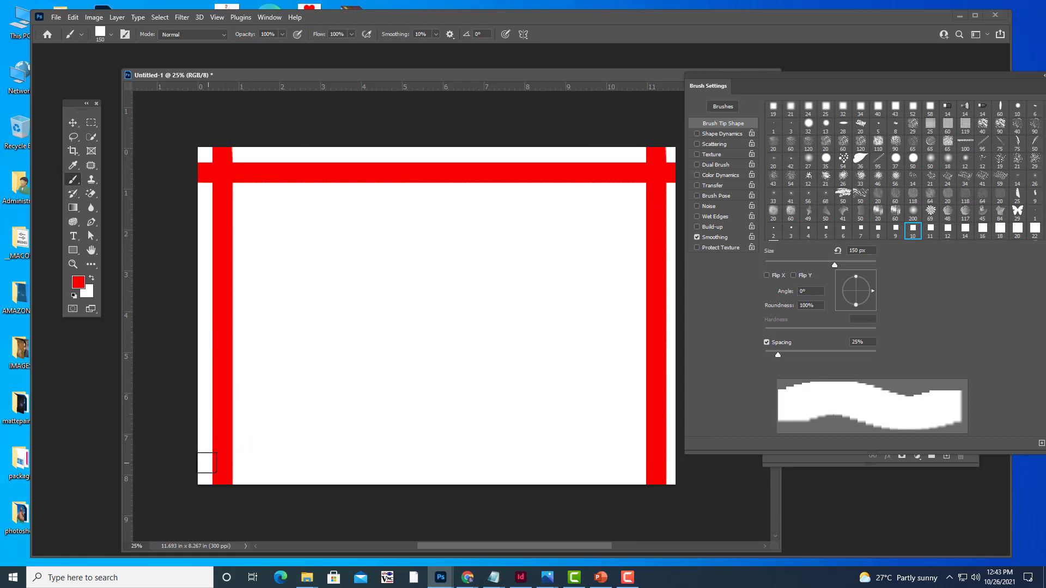
left_click_drag(207, 463, 776, 496)
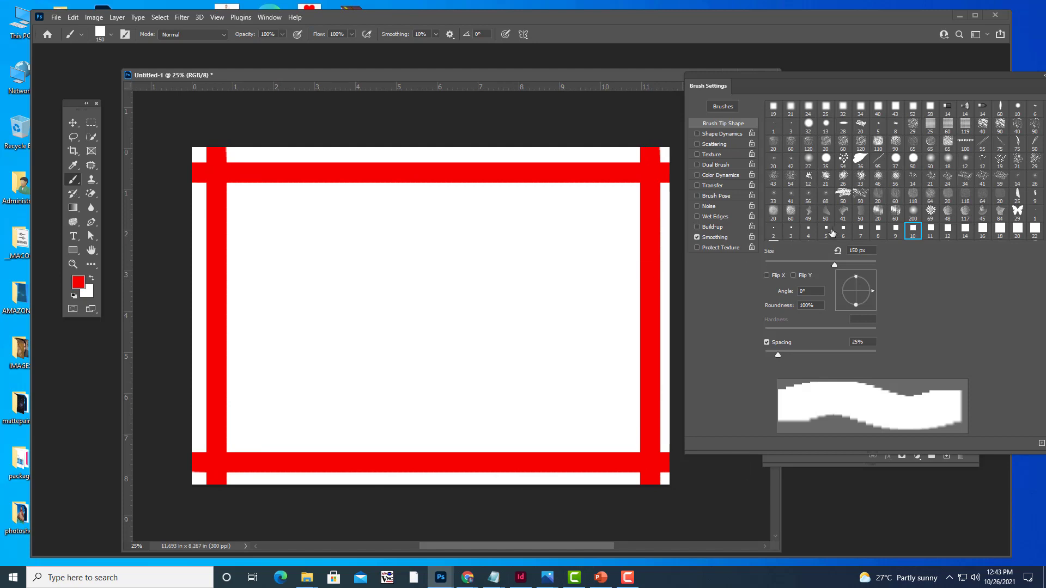
key("ctrl+z")
key("ctrl+z")
key("ctrl+z")
key("ctrl+z")
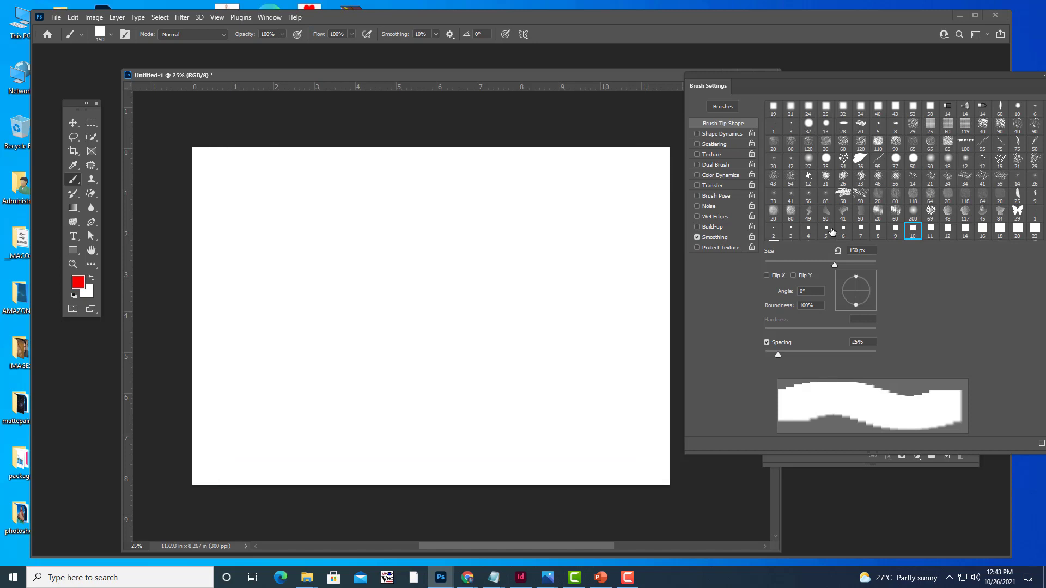
- Paint red square columns down the left side at 145% and 229% spacing
left_click_drag(787, 75, 722, 61)
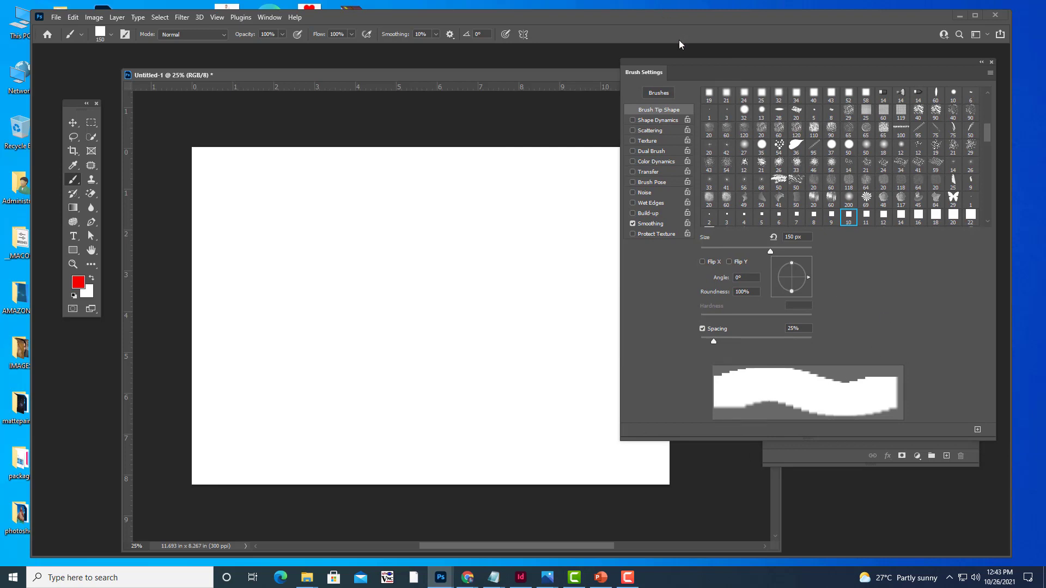
left_click_drag(671, 58, 665, 40)
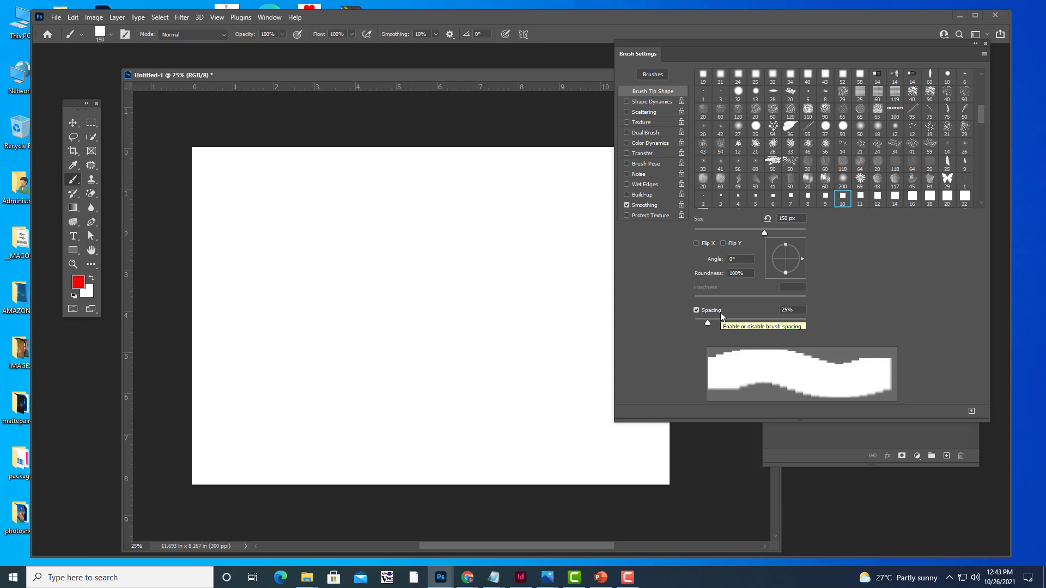
left_click_drag(708, 324, 763, 326)
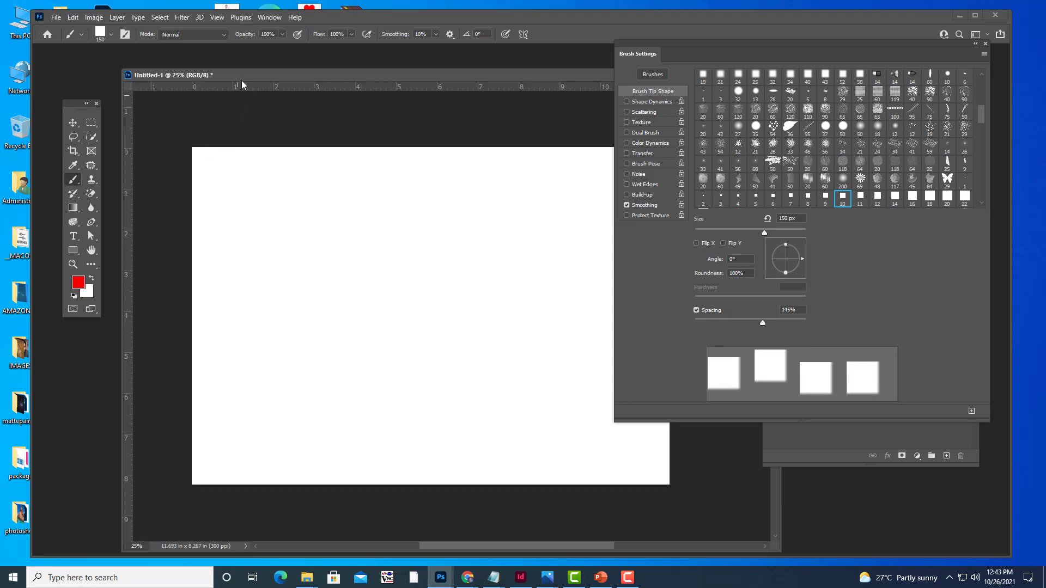
left_click_drag(240, 77, 253, 73)
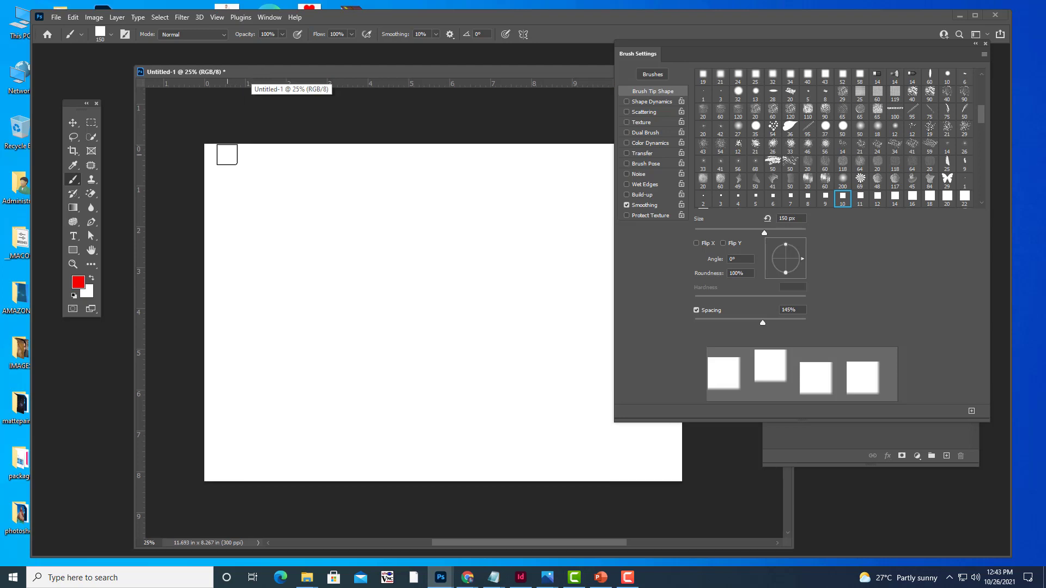
left_click_drag(227, 154, 293, 527)
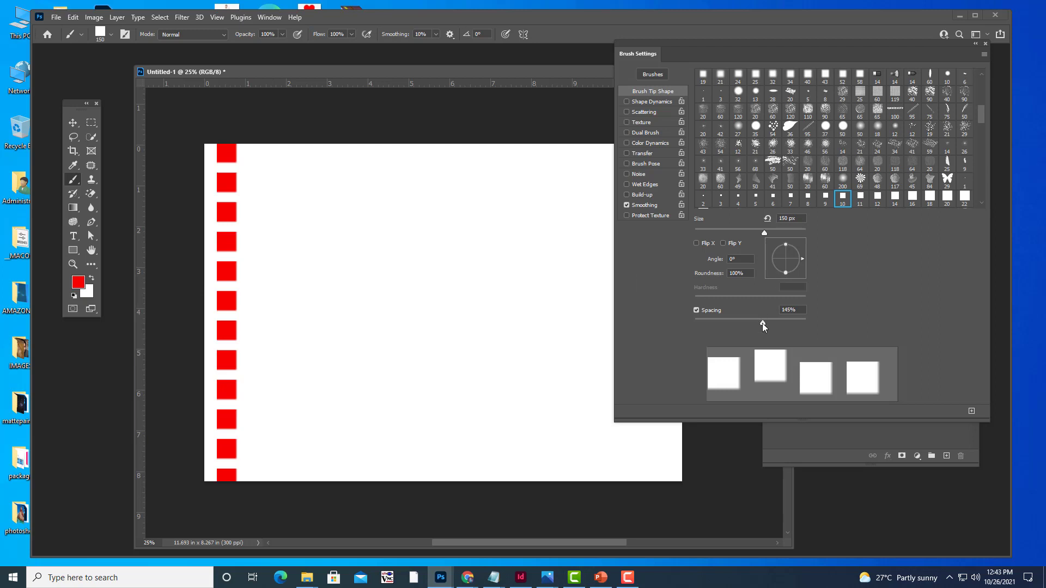
left_click_drag(762, 323, 780, 322)
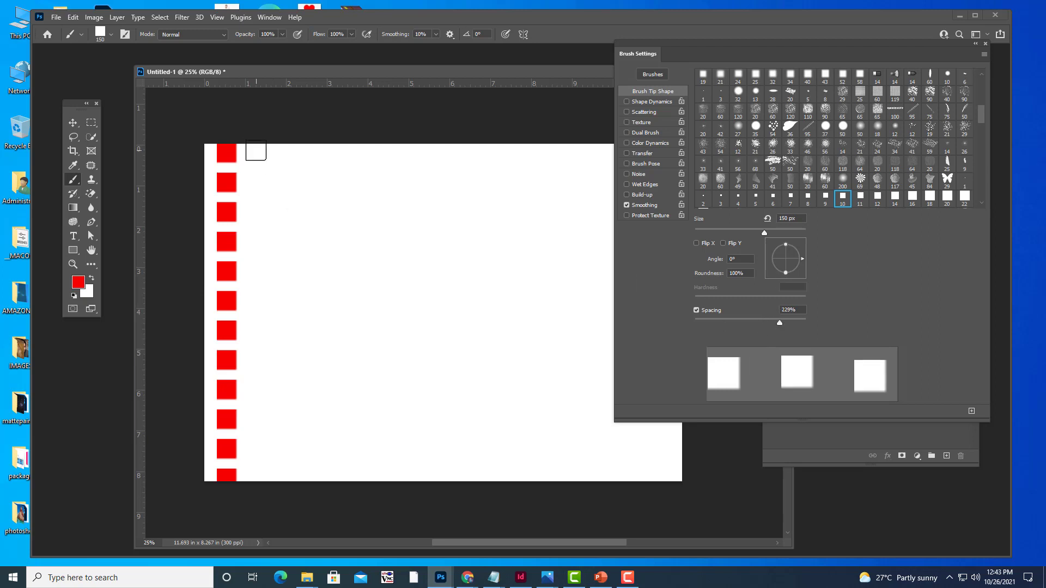
left_click_drag(256, 146, 279, 546)
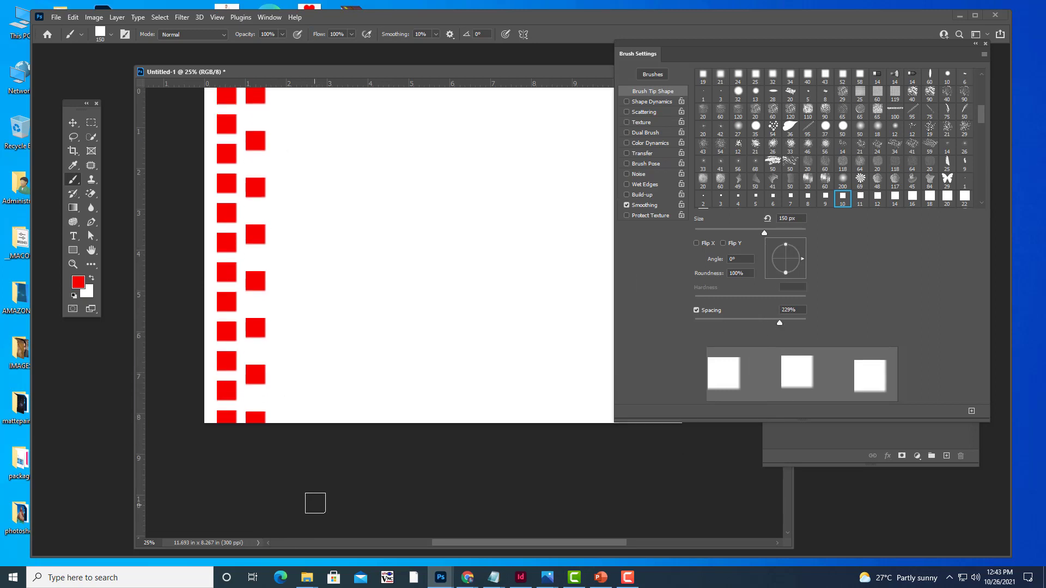
- Add two more red square columns at 96% and 112% spacing
scroll(319, 482, "up", 3)
scroll(320, 480, "up", 1)
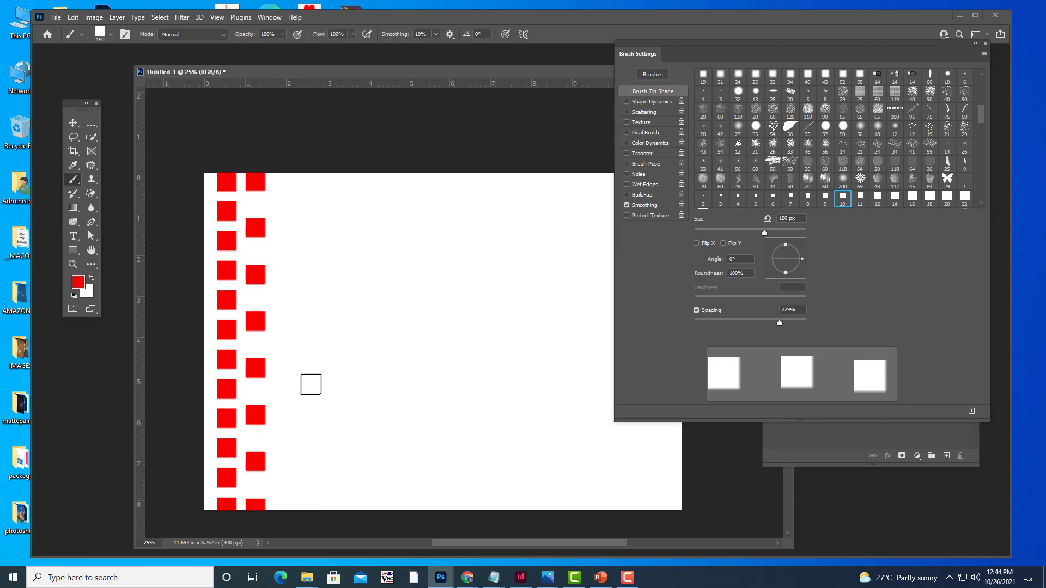
mouse_move(781, 325)
left_mouse_down()
mouse_move(734, 325)
mouse_move(748, 325)
left_mouse_up()
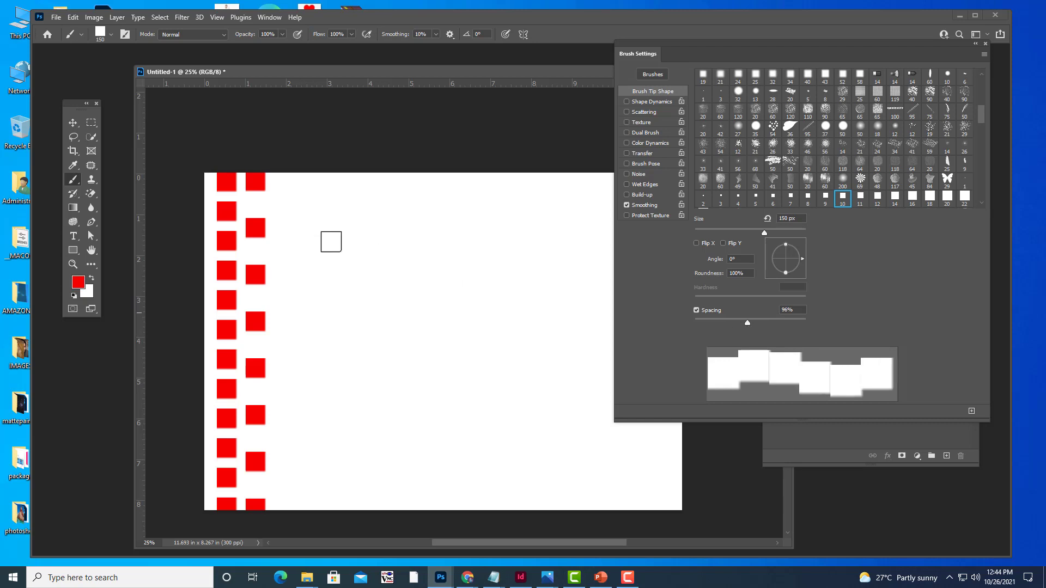
left_click_drag(289, 182, 344, 524)
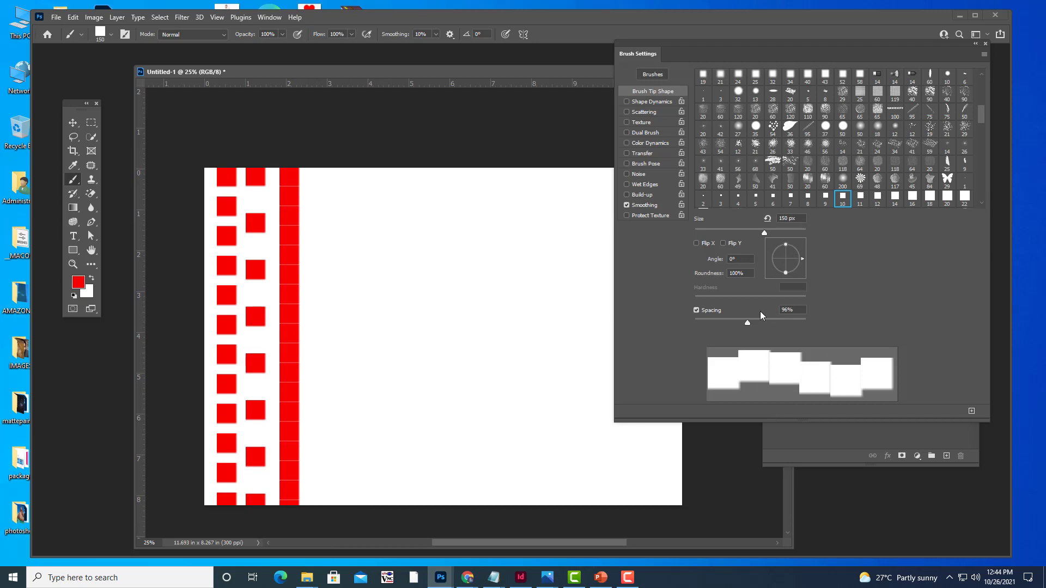
left_click_drag(747, 323, 754, 323)
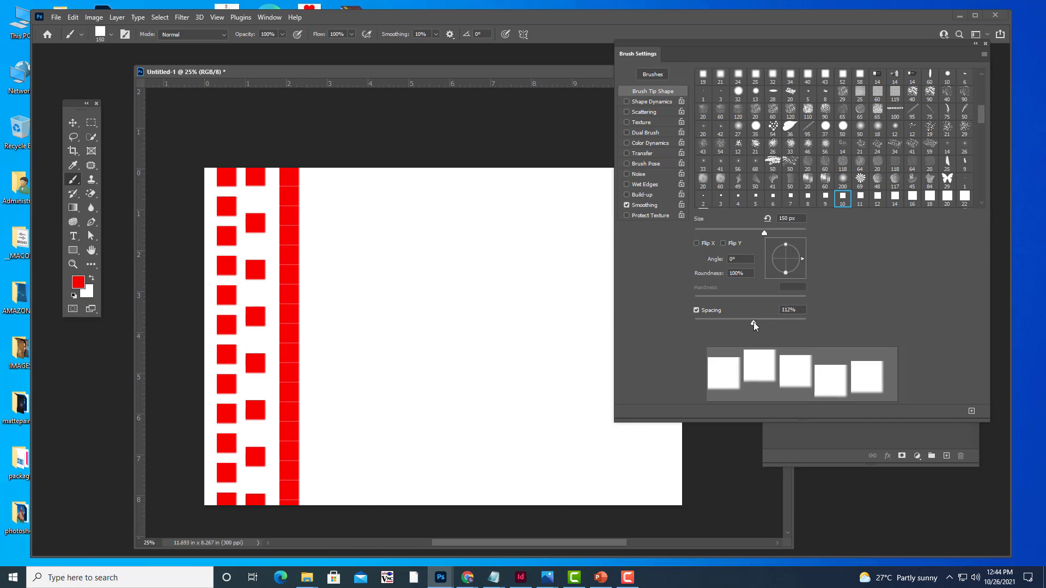
left_click_drag(317, 178, 339, 511)
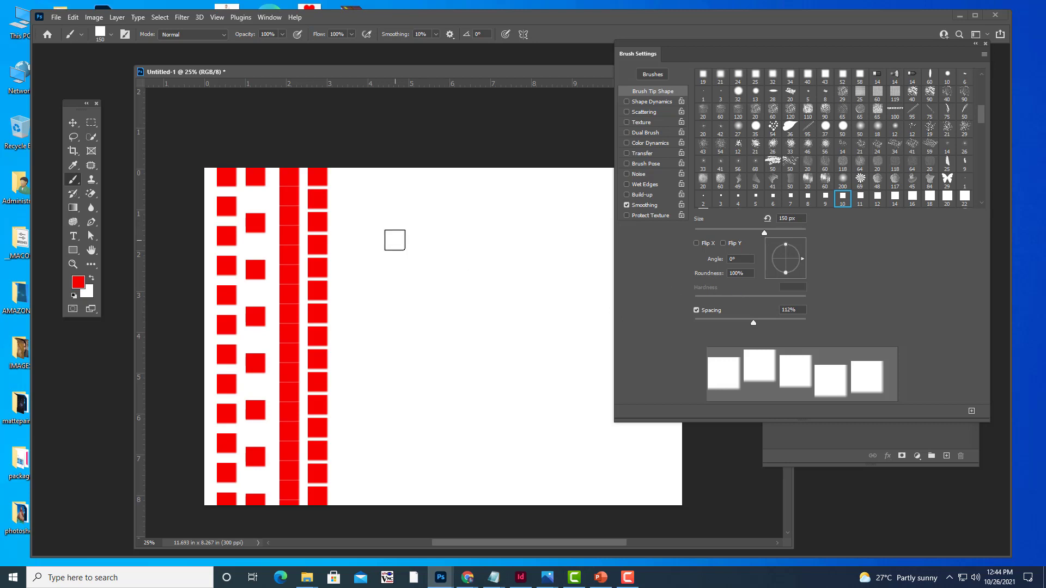
- Paint a column of 100 px red diamonds with the tip at -45° and 155% spacing
key("shift+Right")
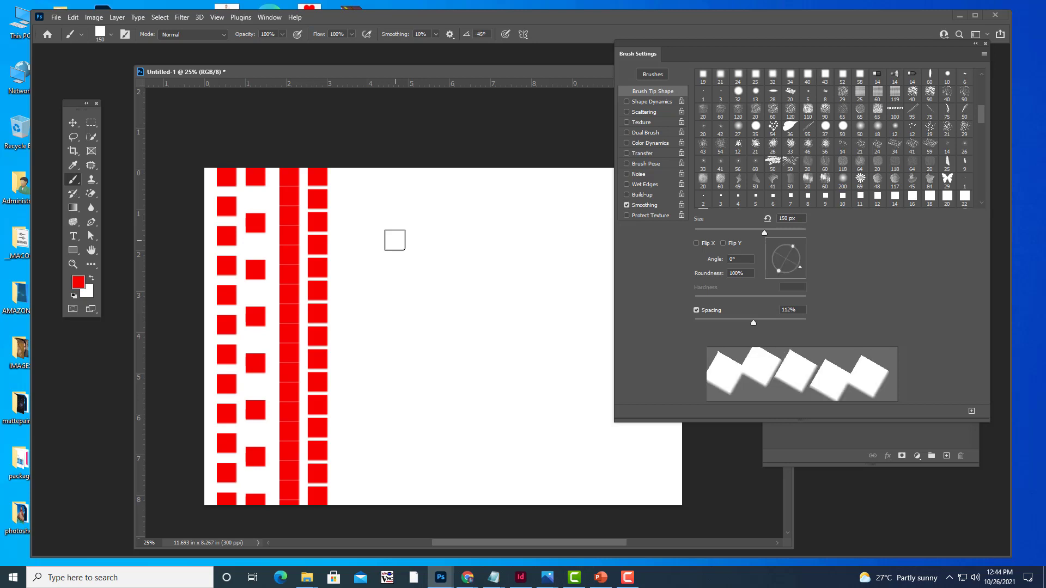
key("shift+Right")
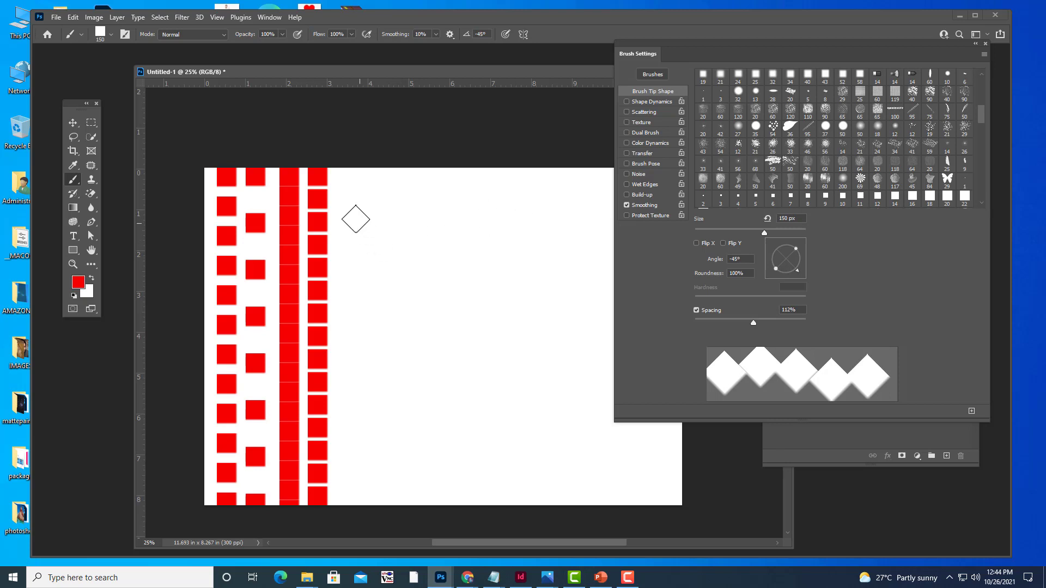
key("bracketleft")
key("bracketleft")
left_click_drag(354, 180, 358, 551)
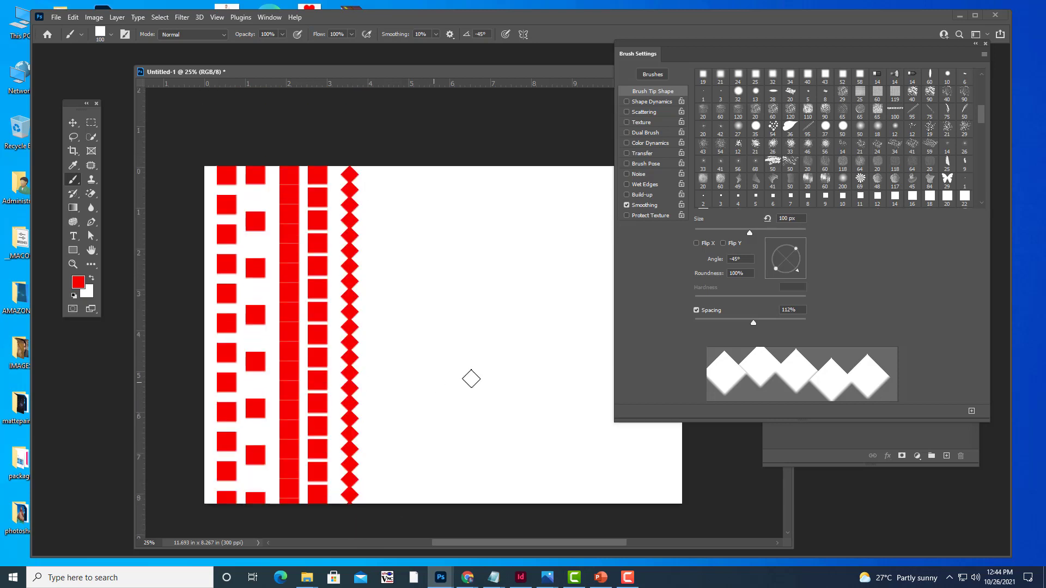
key("ctrl+z")
left_click_drag(754, 322, 765, 322)
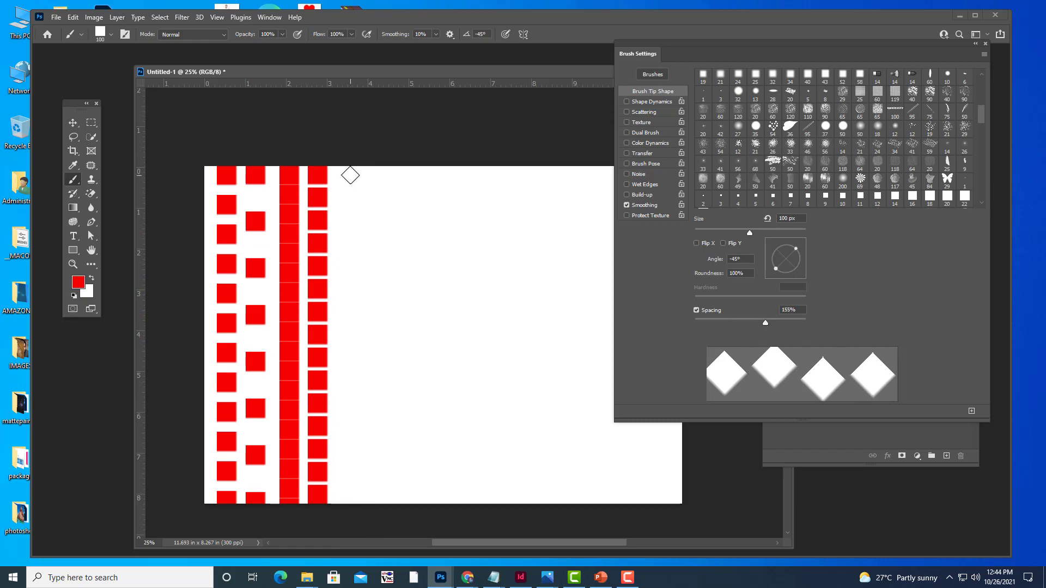
left_click_drag(352, 175, 358, 539)
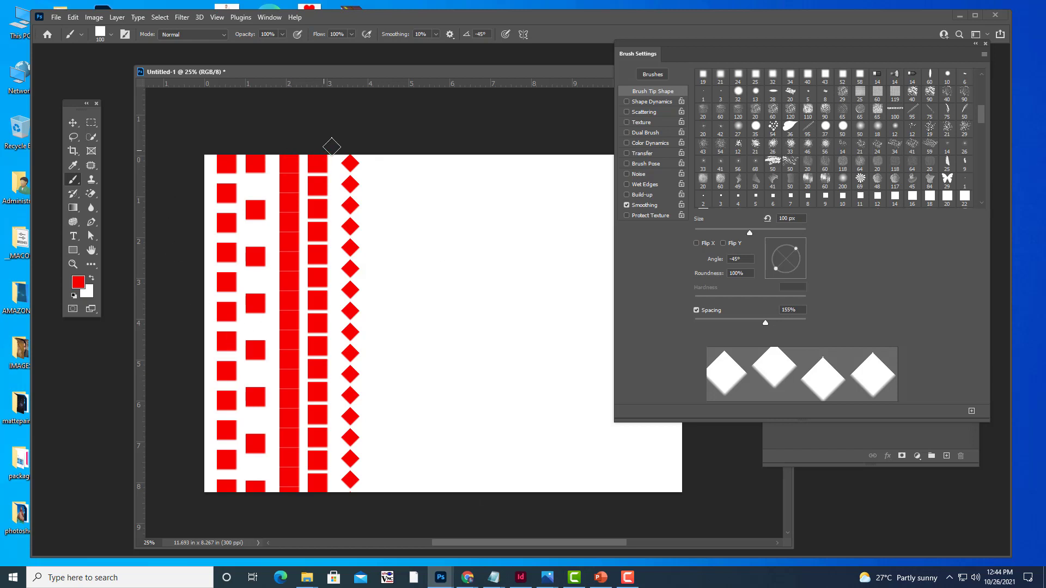
- Paint a column of 50 px red diamonds, then return the brush size to 150 px
key("bracketleft")
key("bracketleft")
key("bracketleft")
key("bracketleft")
key("bracketleft")
left_click_drag(370, 161, 369, 535)
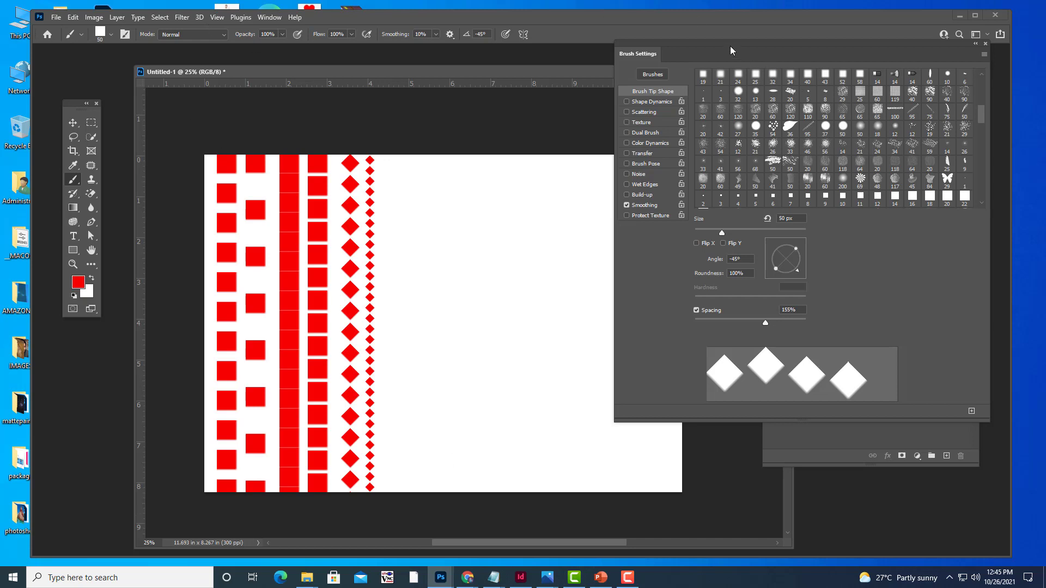
left_click_drag(731, 46, 702, 66)
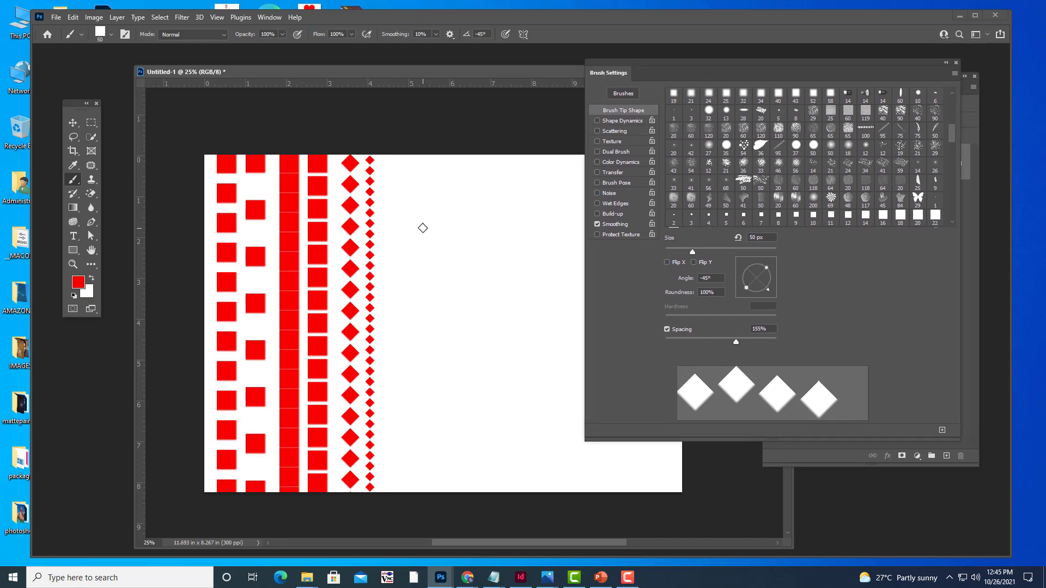
key("bracketright")
key("bracketright")
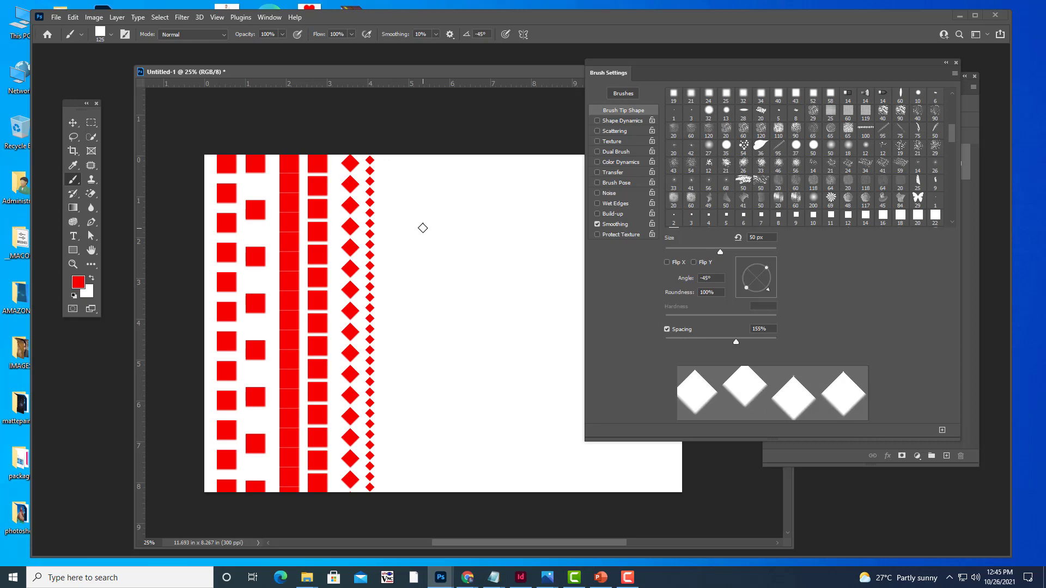
key("bracketright")
left_click_drag(728, 68, 733, 67)
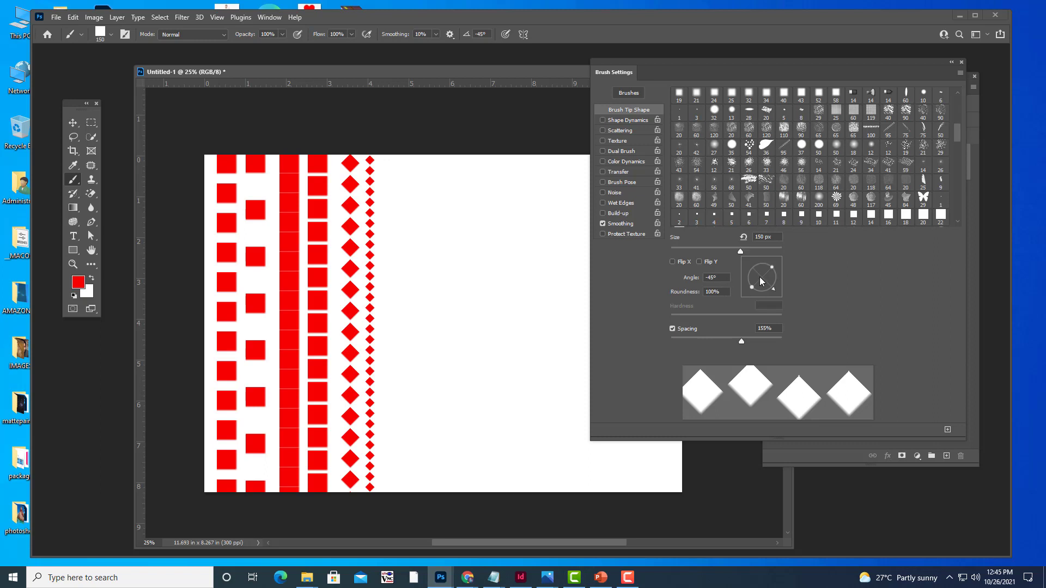
- Tilt the tip to -50° and flatten its roundness, then test a stamp column and undo it
left_click_drag(754, 271, 738, 280)
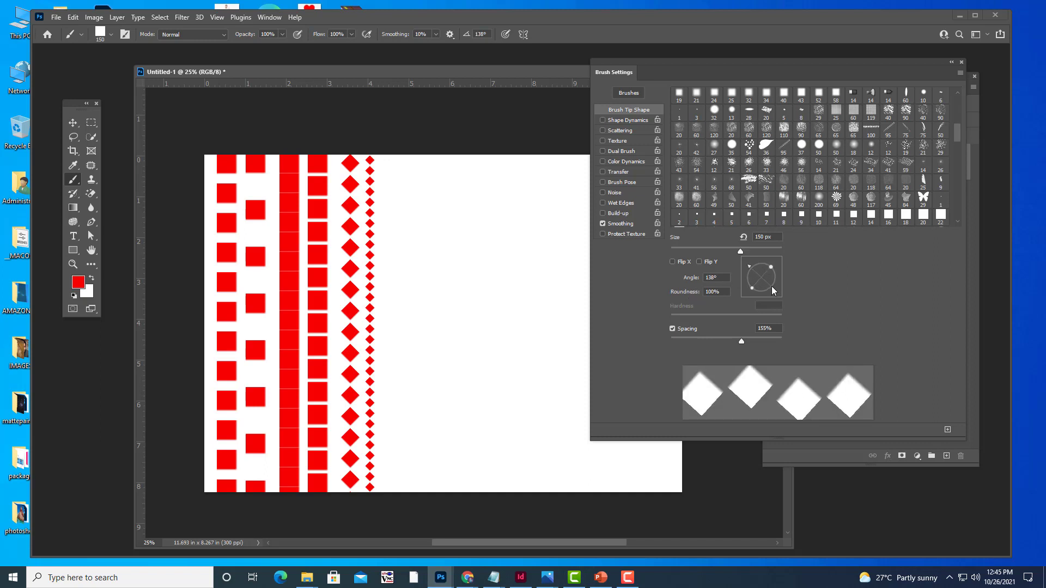
left_click_drag(772, 286, 780, 266)
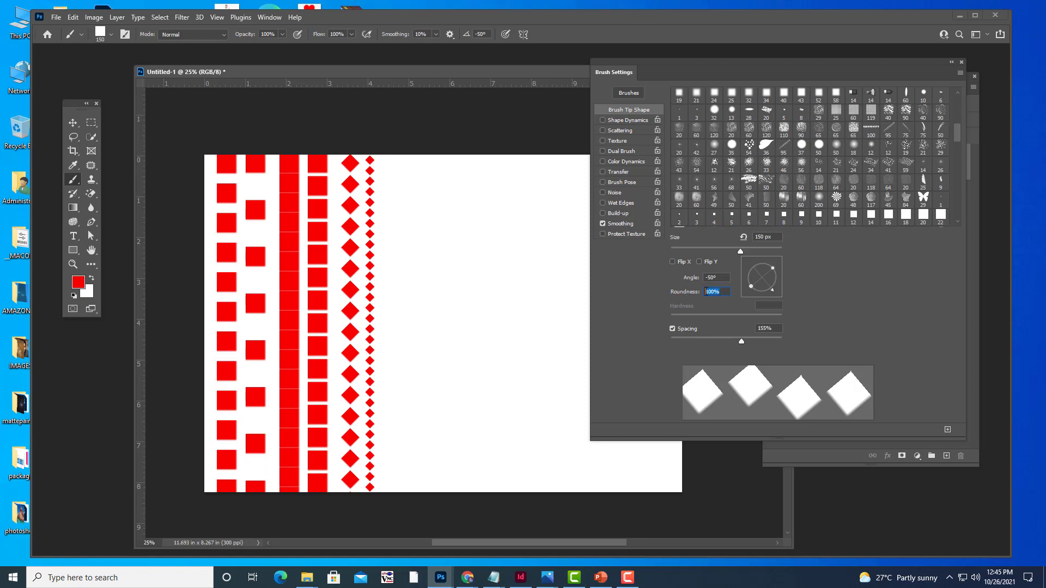
left_click_drag(690, 294, 655, 302)
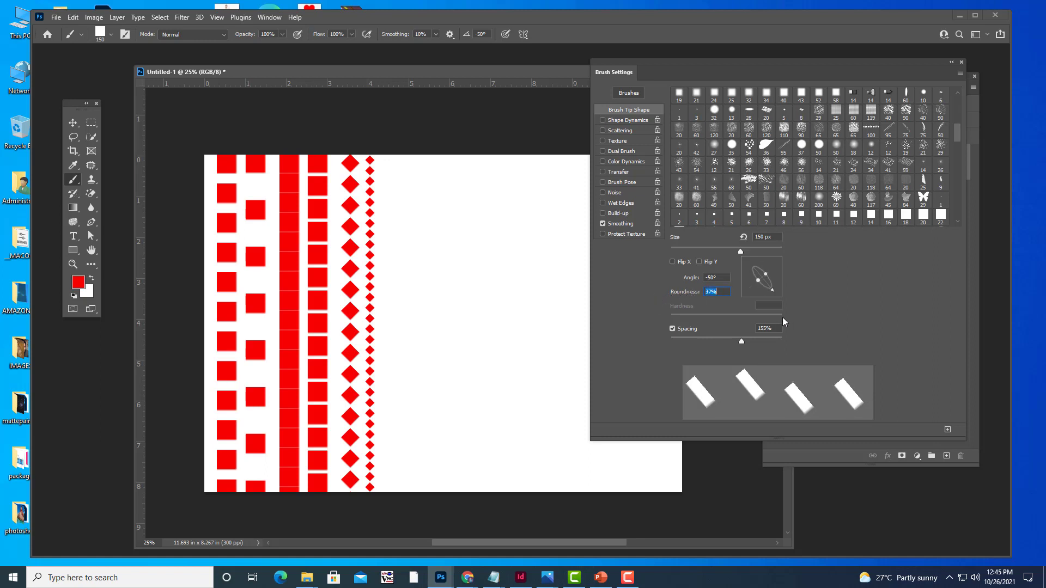
left_click_drag(675, 63, 719, 60)
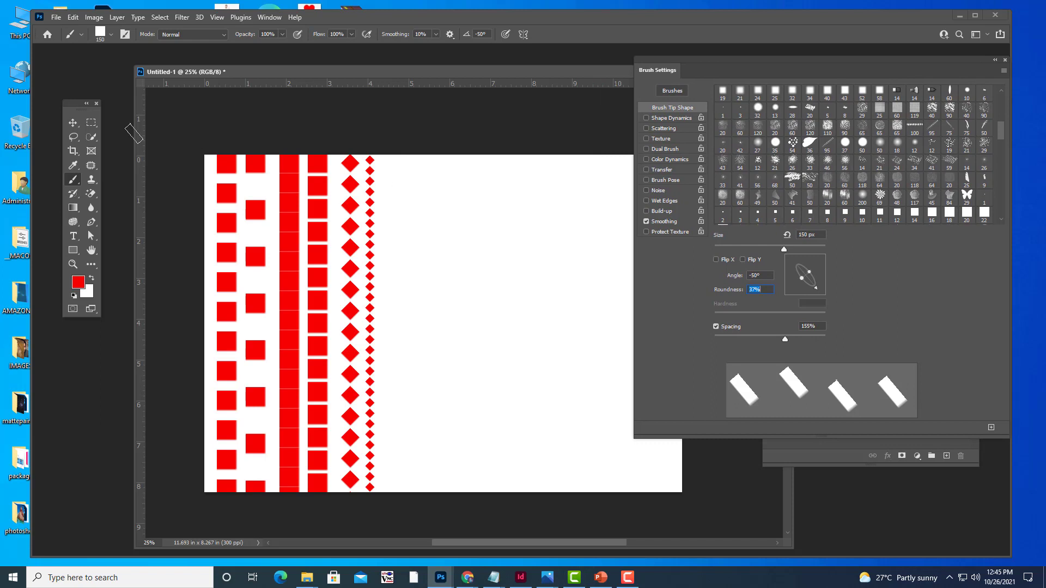
left_click(74, 124)
left_click(73, 179)
left_click_drag(392, 164, 394, 493)
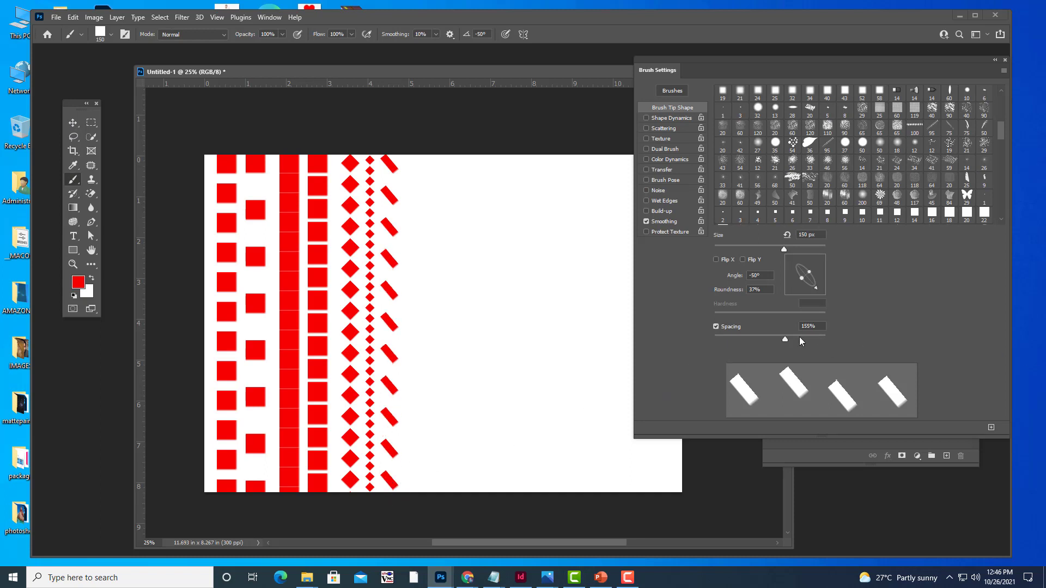
key("ctrl+z")
- Paint overlapping stamp columns at 65% spacing, the second with the angle set to 50°
left_click_drag(785, 342, 750, 342)
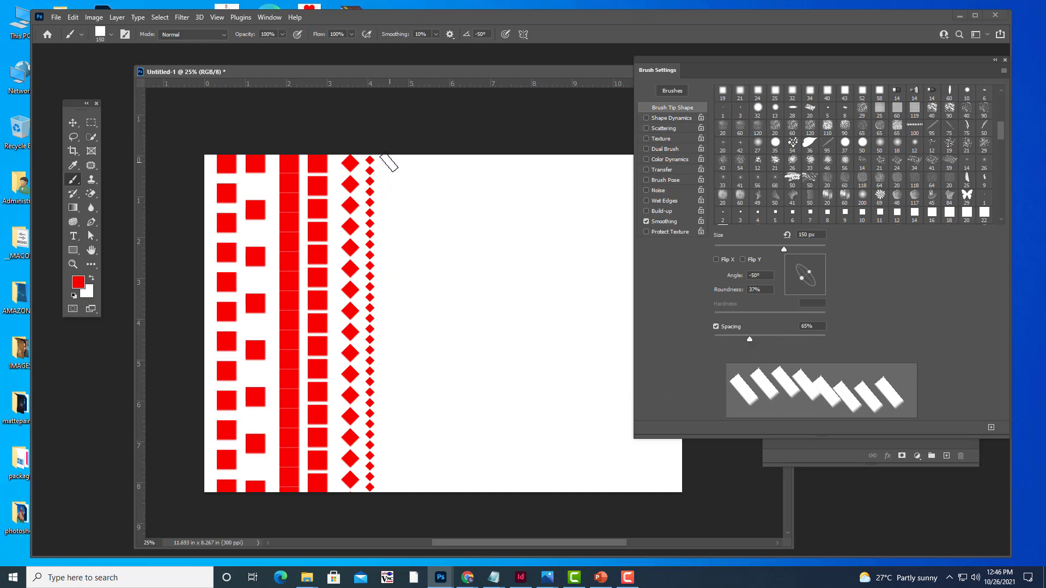
left_click_drag(388, 160, 393, 487)
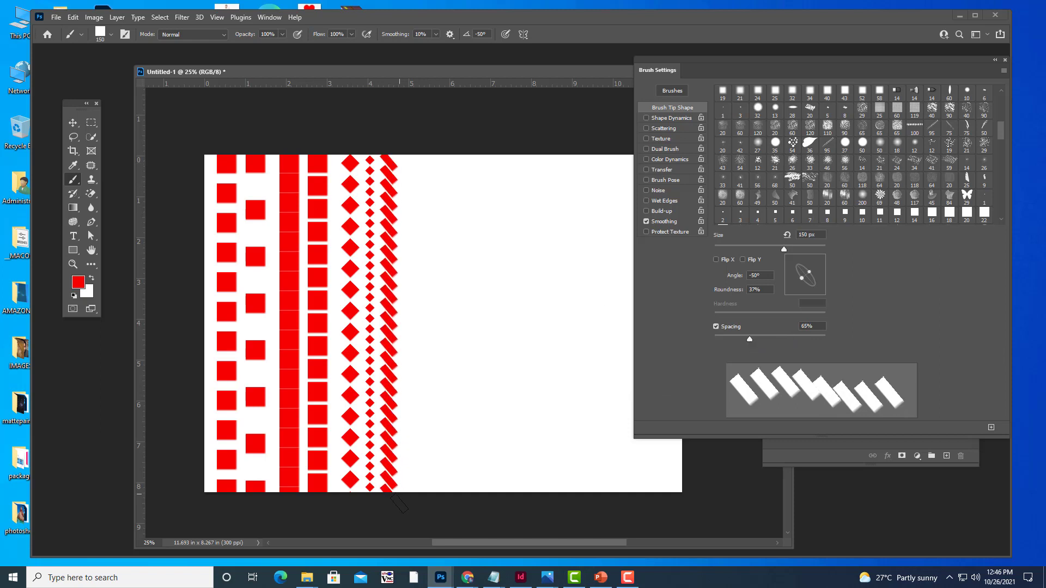
left_click(753, 275)
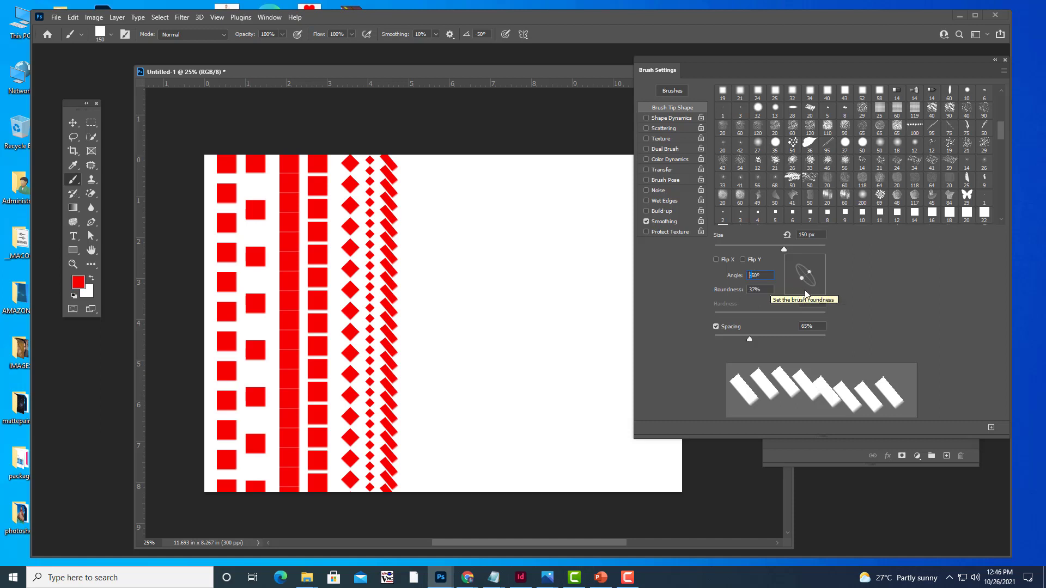
type("50")
key("Return")
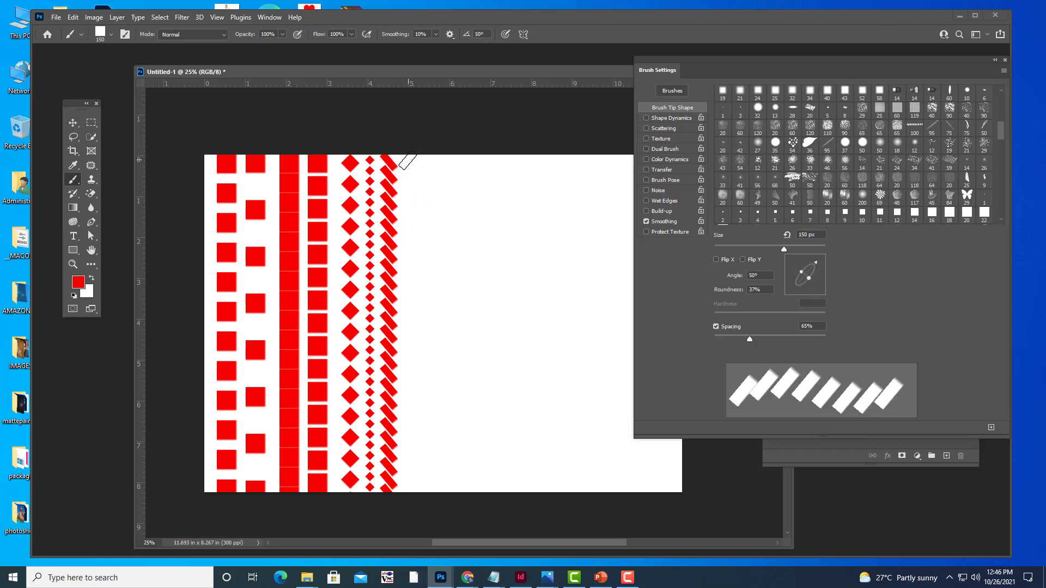
left_click_drag(408, 161, 409, 488)
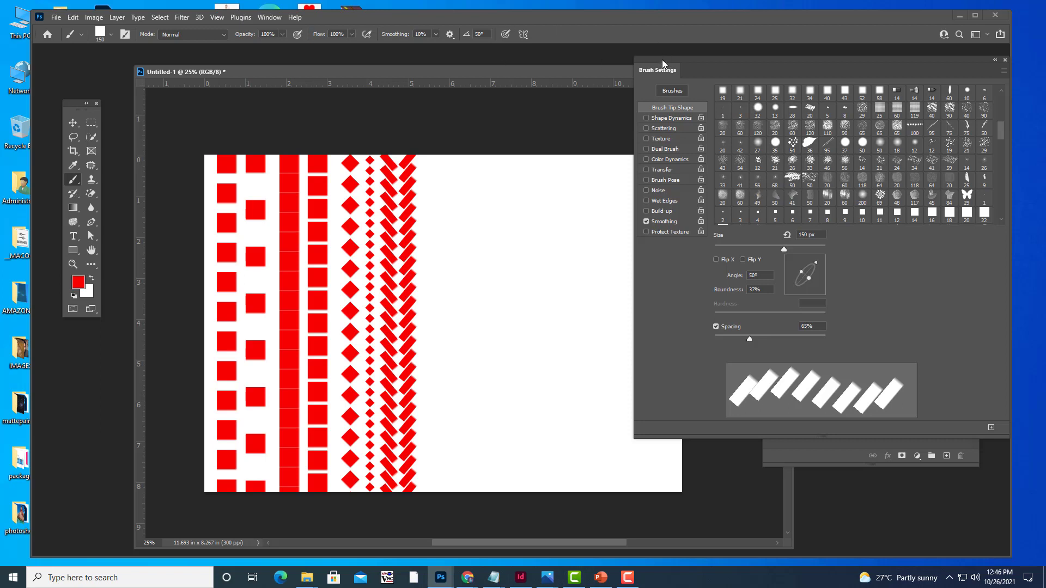
left_click_drag(662, 60, 572, 82)
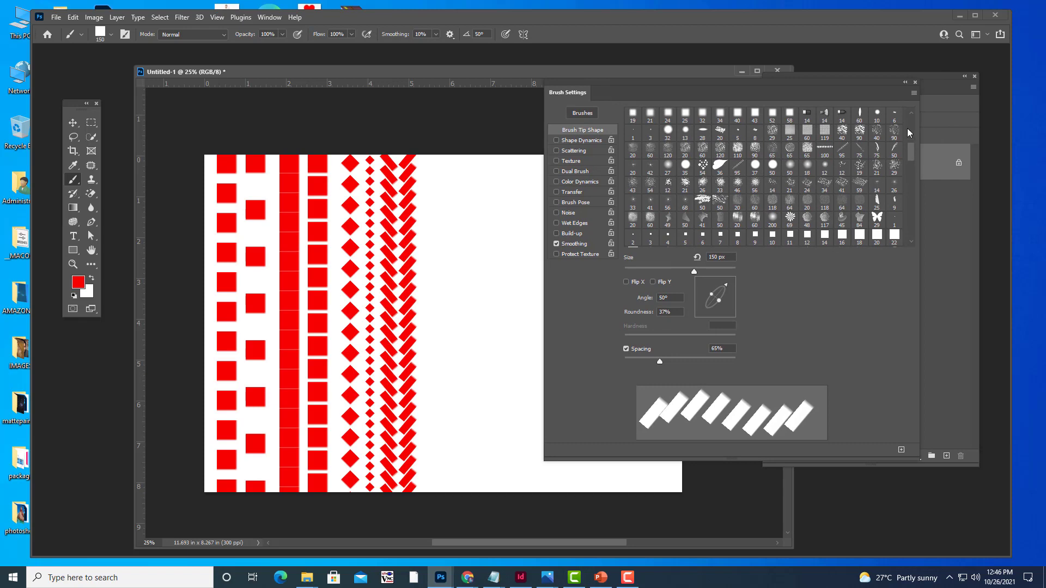
- Enlarge the Brush Settings tip grid and load the 19 px star tip
scroll(909, 133, "up", 5)
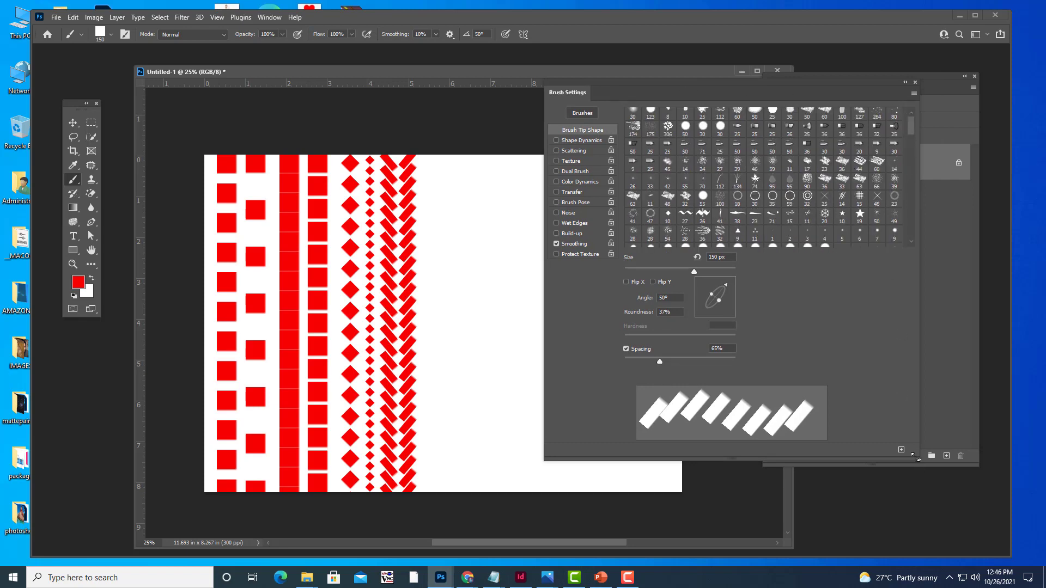
left_click_drag(915, 458, 933, 538)
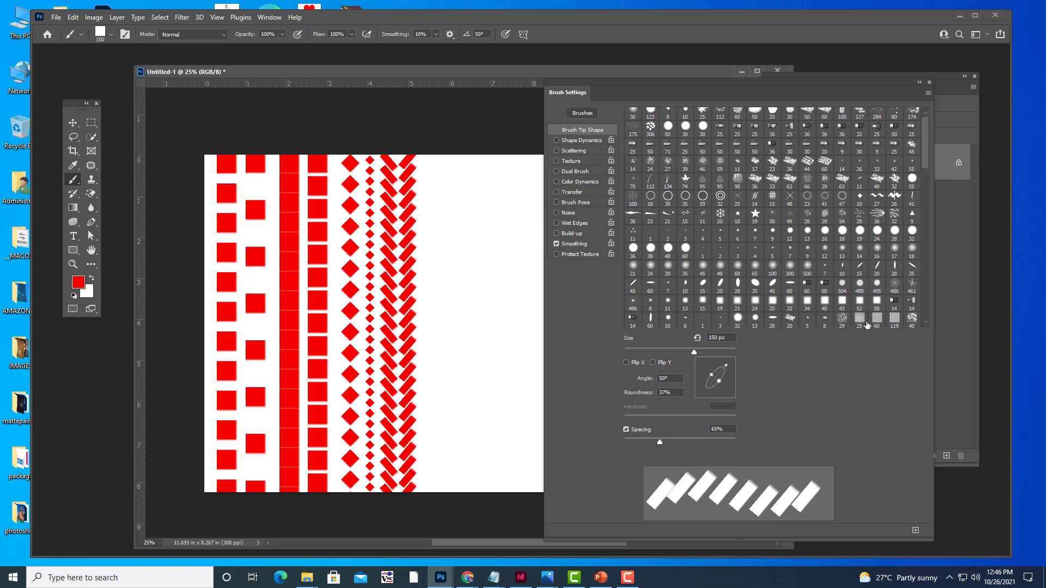
left_click(757, 217)
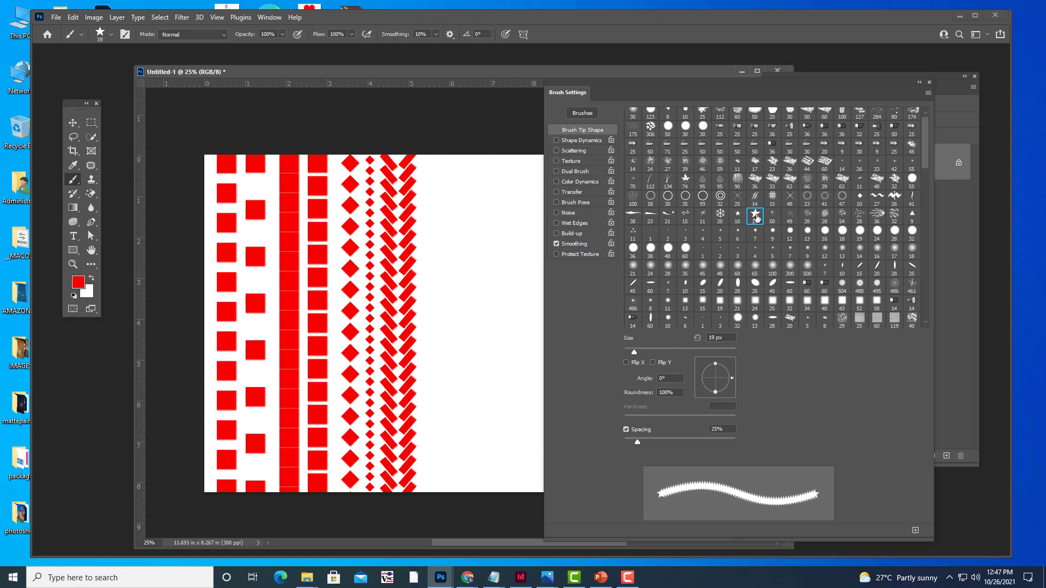
- Enlarge the star brush and stamp five large red stars on the canvas's right side
left_click_drag(610, 87, 761, 89)
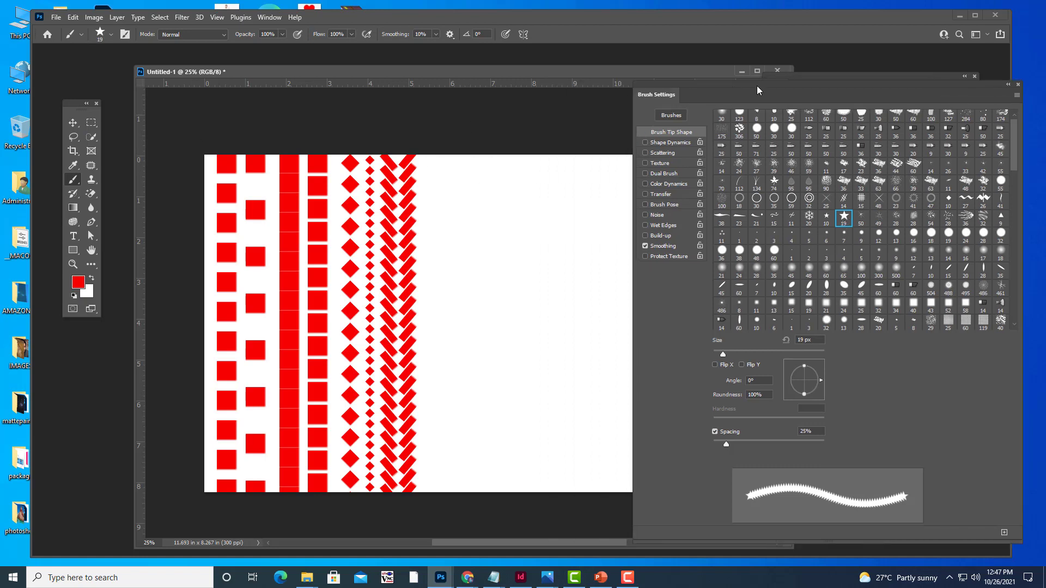
key("bracketright")
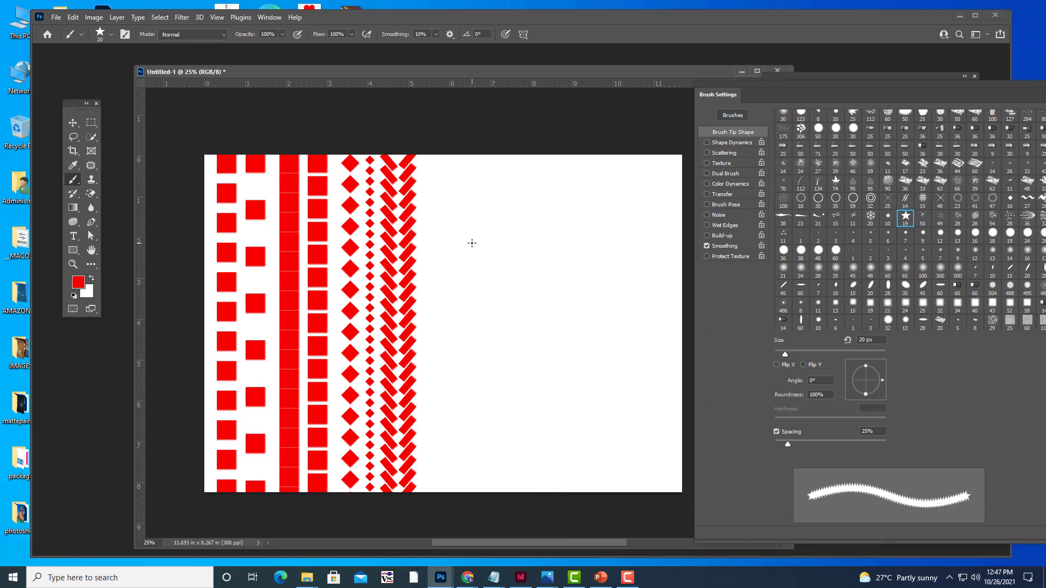
key("bracketright")
key("bracketright")
key("bracketright")
key("bracketright")
key("bracketright")
key("bracketright")
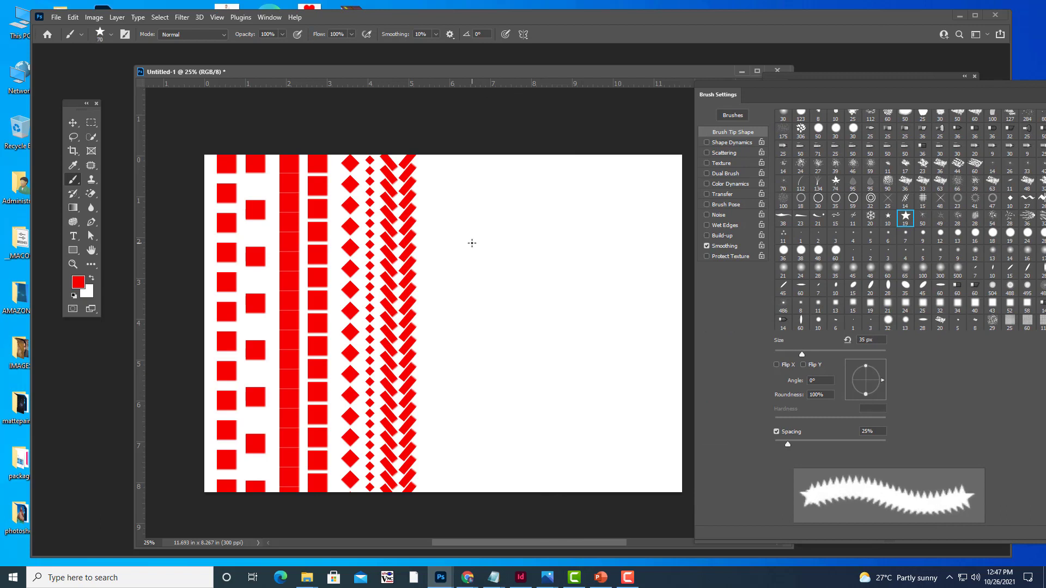
key("bracketright")
key("bracketright")
key("bracketright")
key("bracketright")
key("bracketright")
key("bracketright")
key("bracketright")
left_click(454, 204)
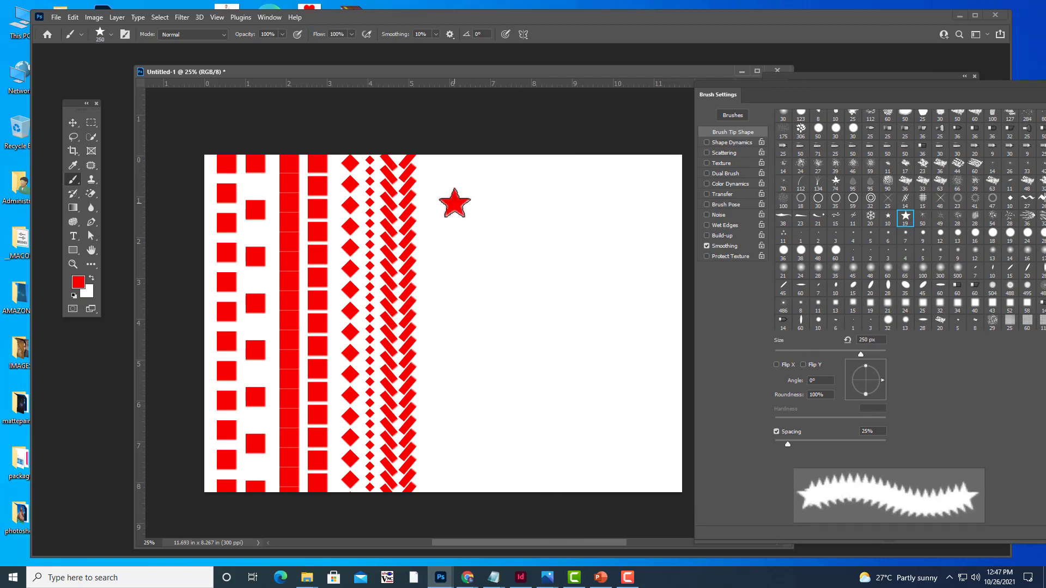
left_click(561, 205)
left_click(506, 294)
left_click(608, 279)
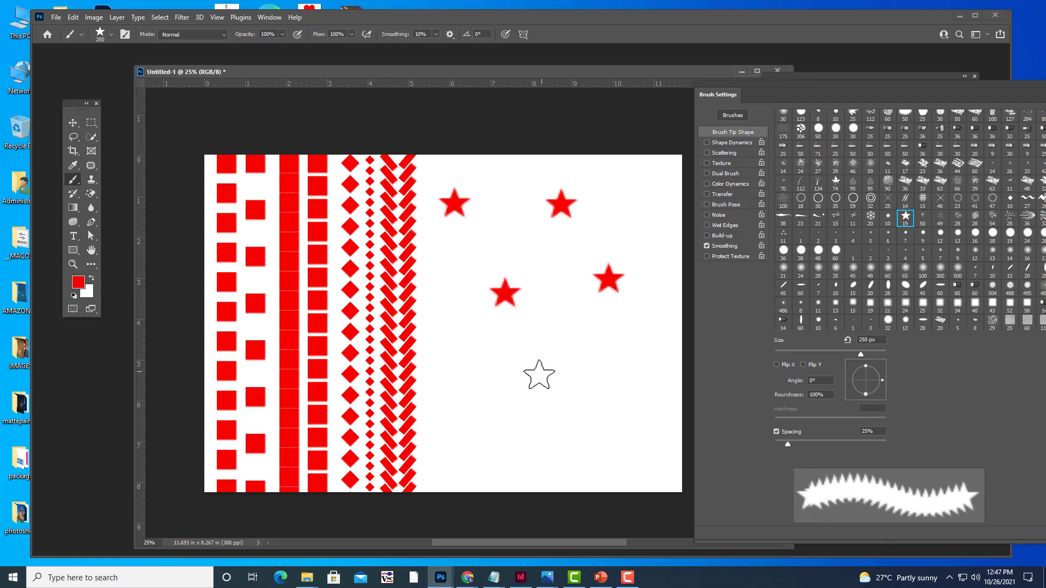
left_click(538, 375)
- Stamp more red stars among them, alternating smaller and larger brush sizes
key("bracketleft")
key("bracketleft")
key("bracketleft")
left_click(521, 234)
left_click(603, 227)
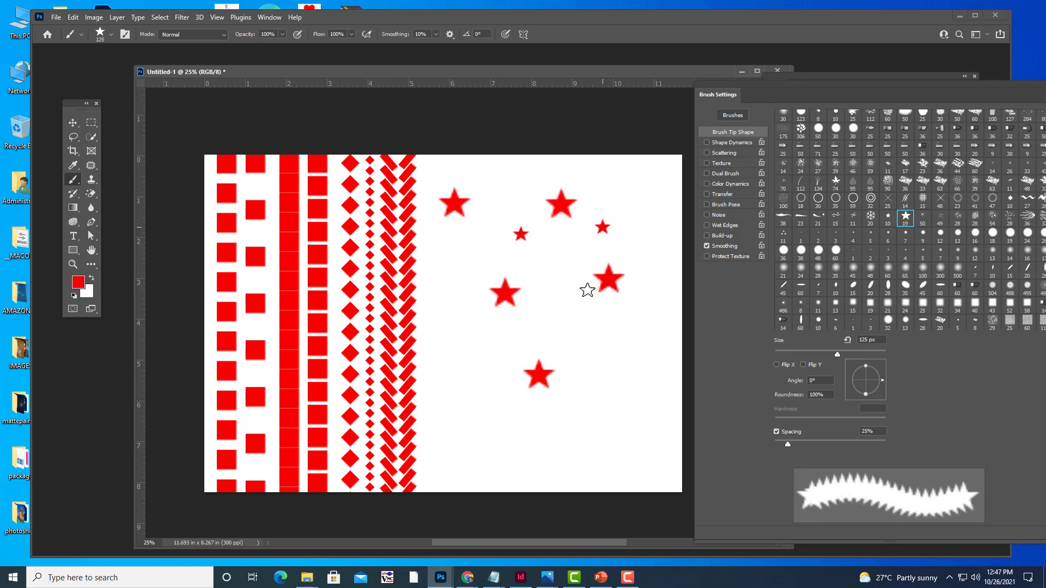
left_click(556, 360)
left_click(636, 395)
key("bracketright")
key("bracketright")
key("bracketright")
key("bracketright")
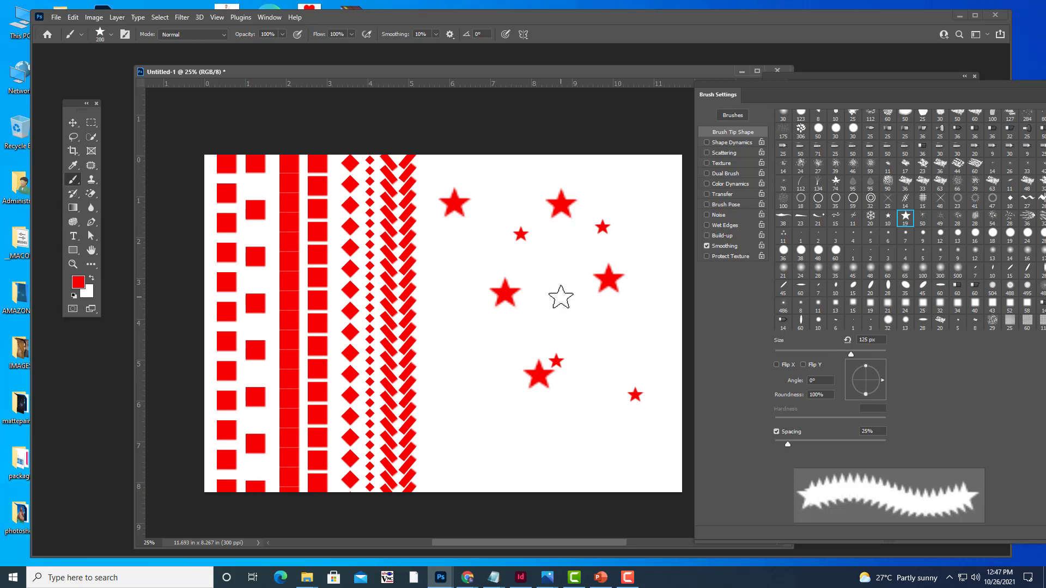
left_click(561, 296)
key("bracketleft")
key("bracketleft")
key("bracketleft")
left_click(474, 339)
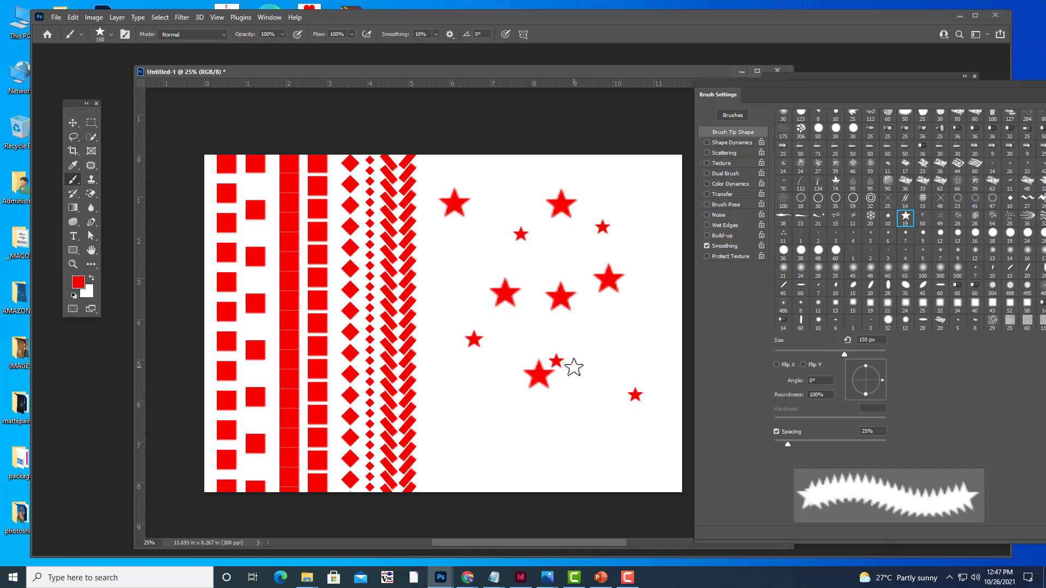
- Browse the tip grid, trying butterfly and 74 px tips, and load the 50 px spiky tip
left_click_drag(790, 89, 649, 89)
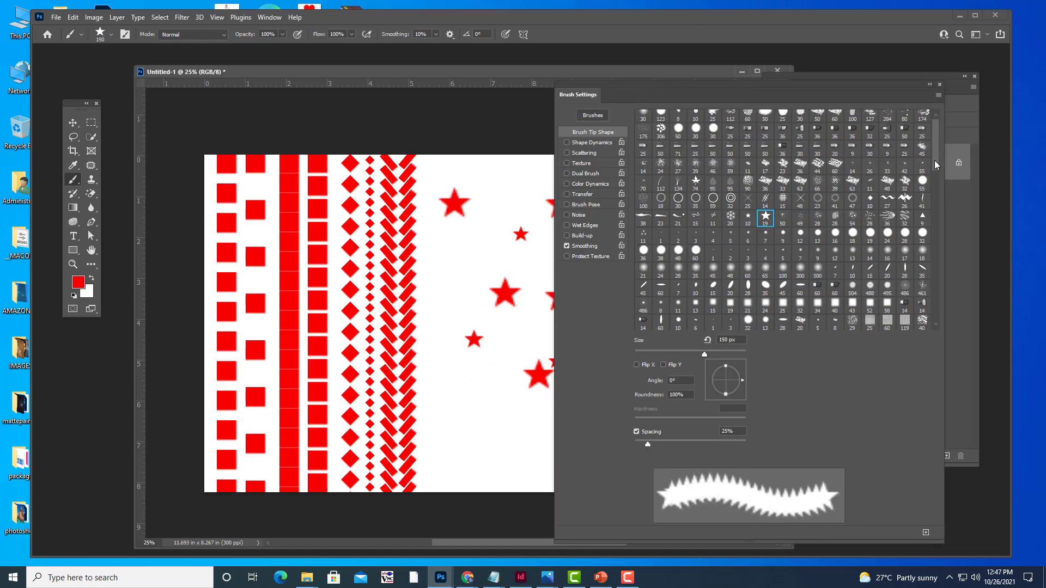
scroll(935, 178, "down", 3)
scroll(937, 220, "down", 2)
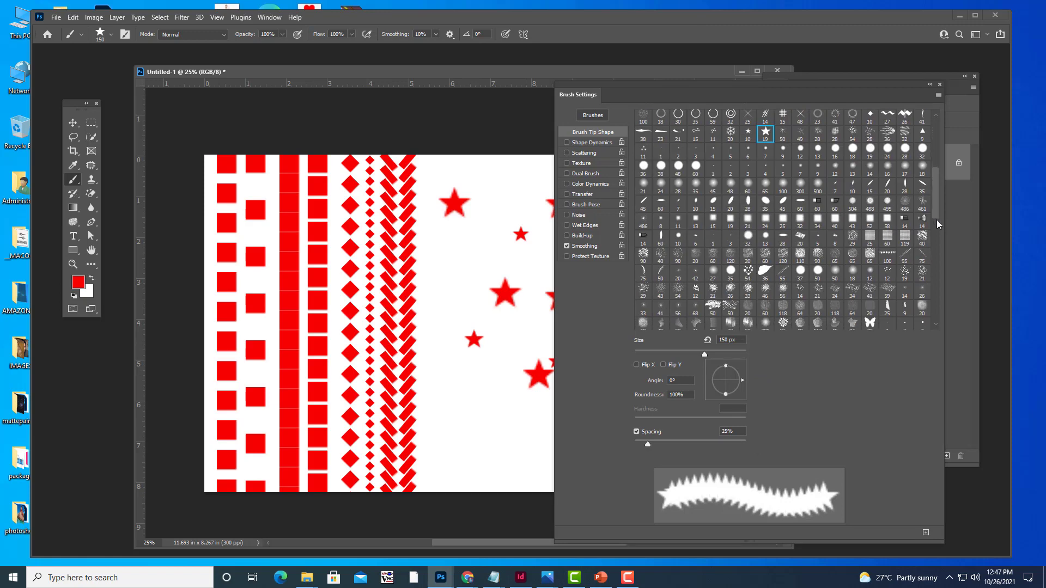
scroll(937, 220, "down", 3)
scroll(888, 212, "down", 2)
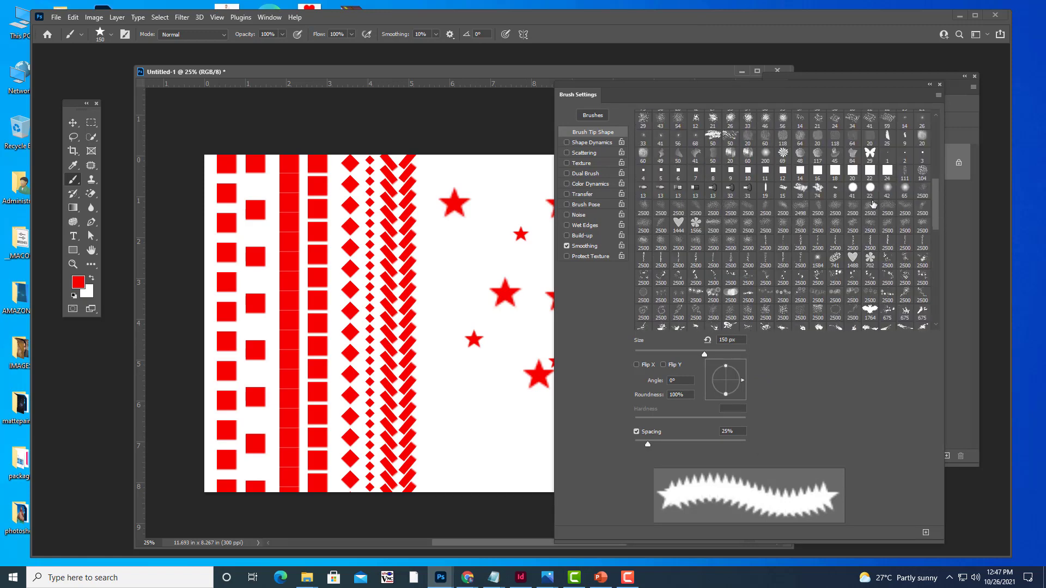
left_click(870, 208)
left_click(870, 154)
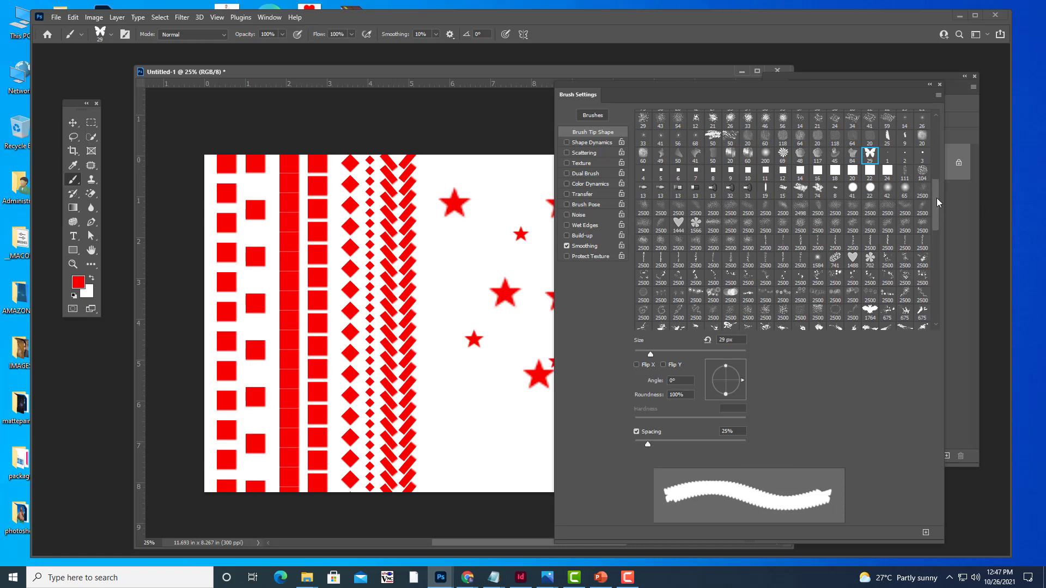
scroll(938, 274, "down", 1)
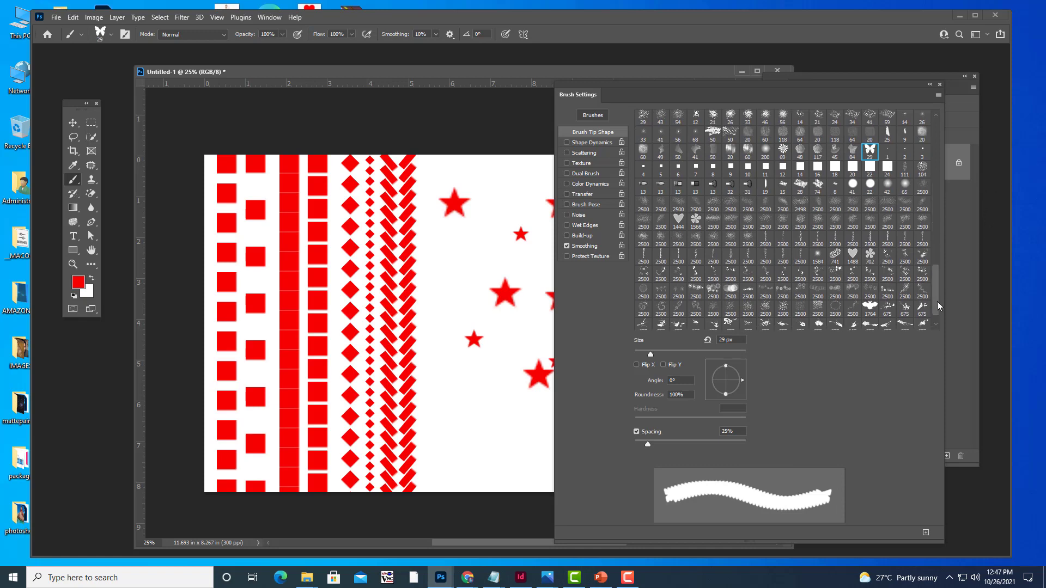
scroll(934, 299, "down", 2)
scroll(933, 294, "down", 2)
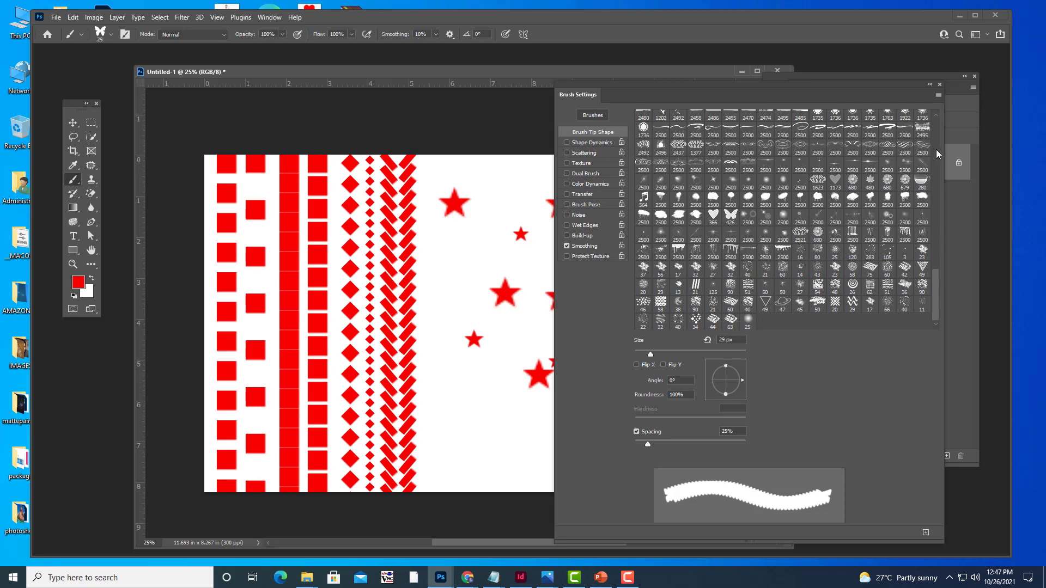
scroll(936, 149, "up", 5)
scroll(937, 115, "up", 2)
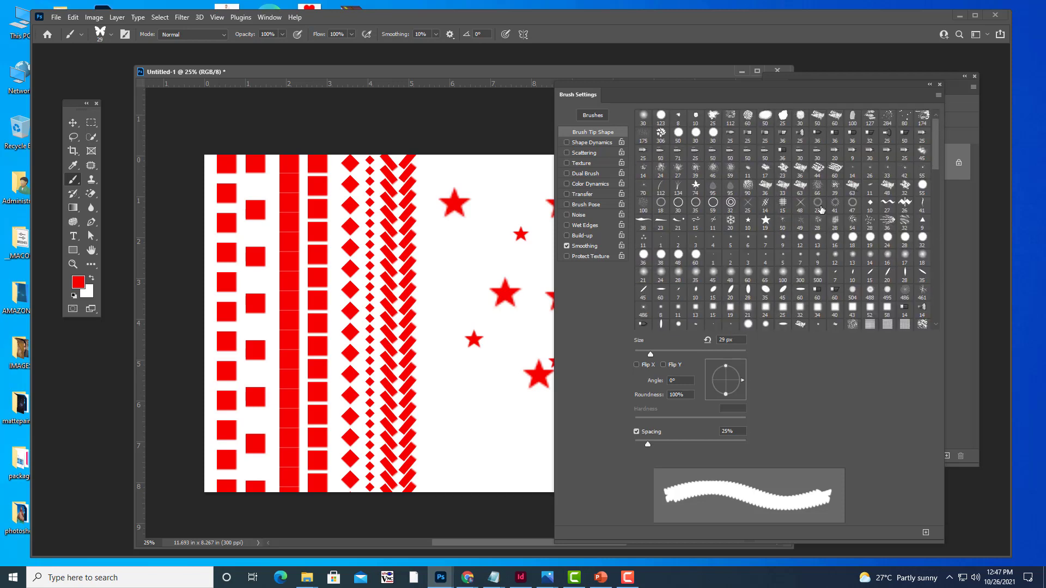
left_click(696, 187)
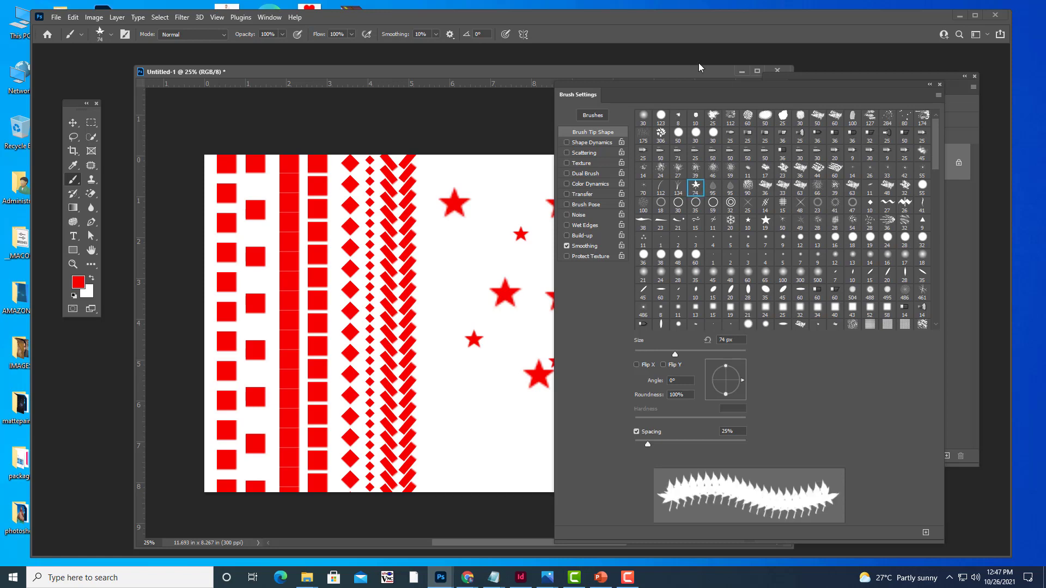
left_click(782, 221)
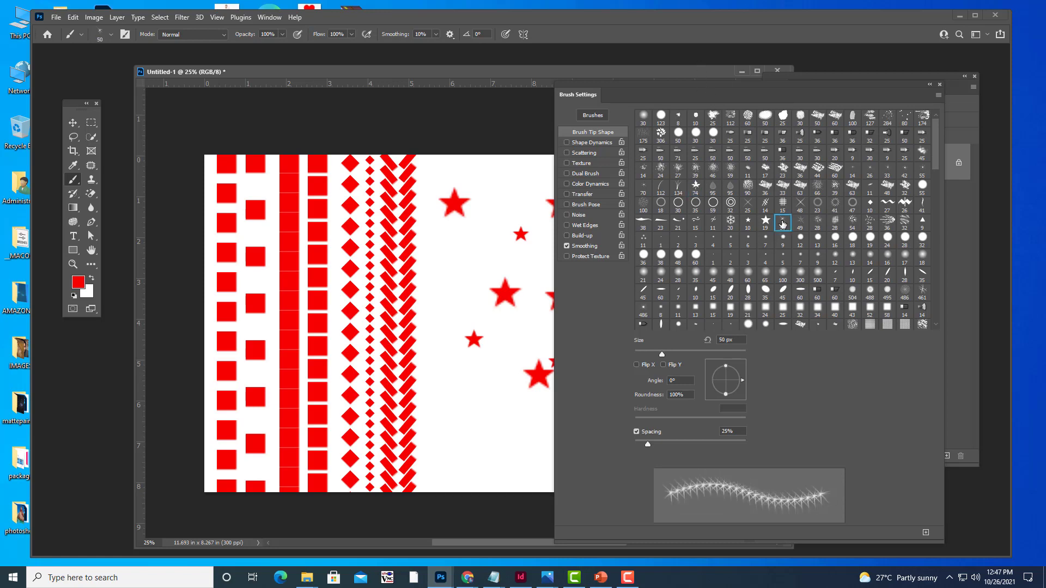
- Rearrange the Brush Settings panel and document window to uncover the stars
left_click_drag(711, 92, 831, 84)
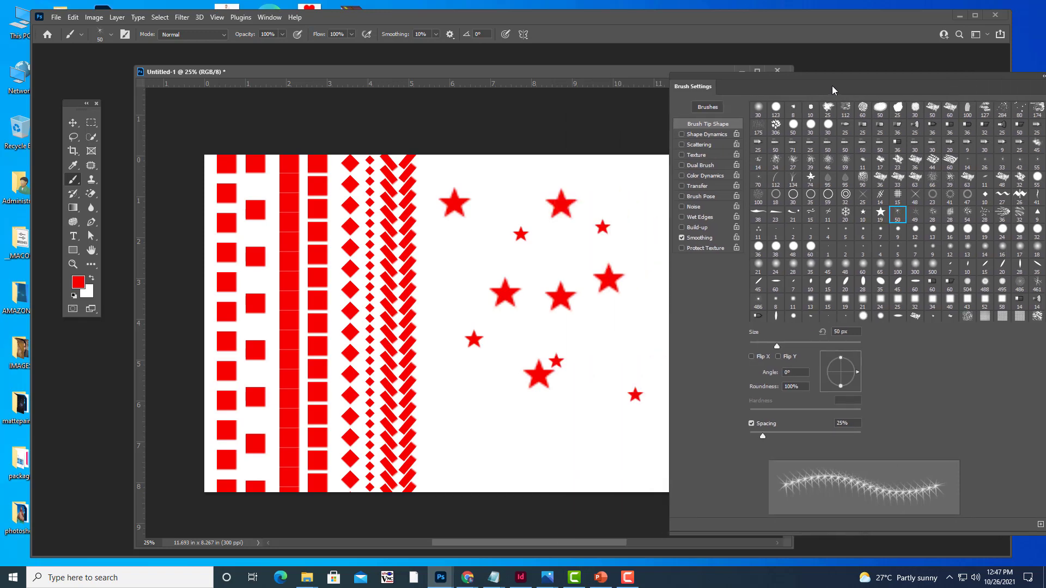
left_click_drag(614, 73, 577, 73)
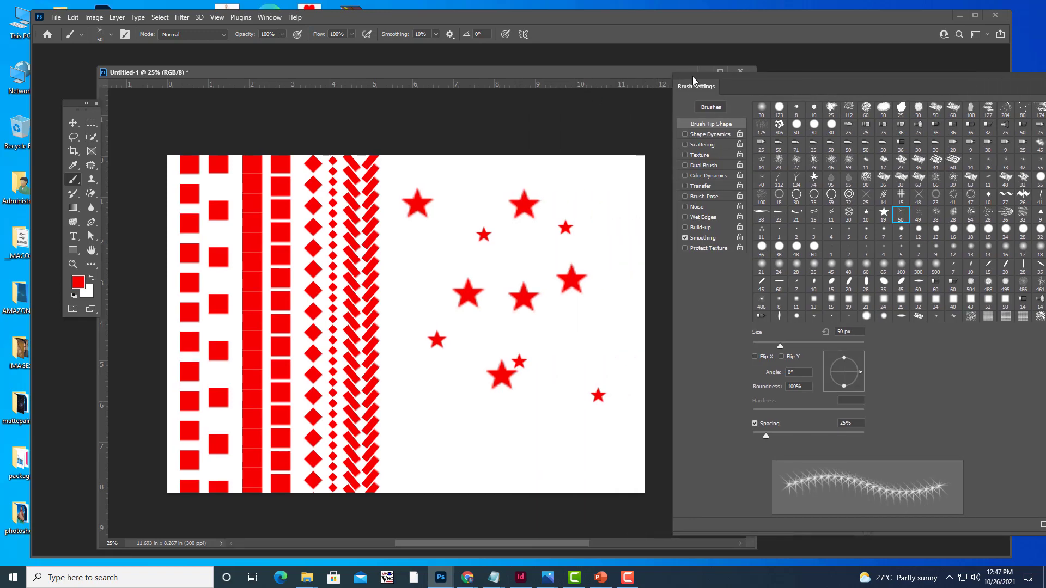
left_click_drag(697, 74, 680, 77)
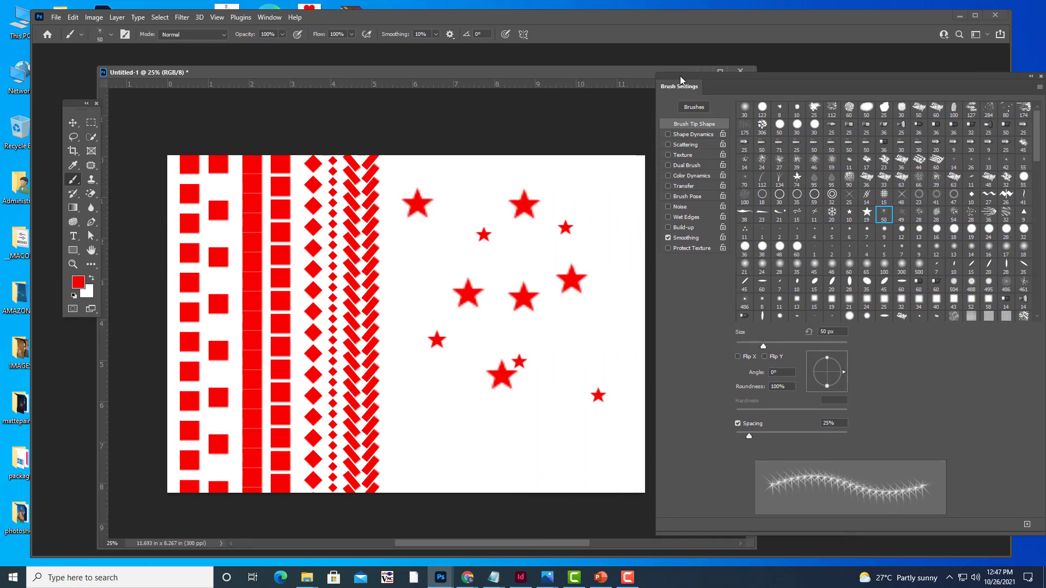
left_click_drag(680, 77, 630, 76)
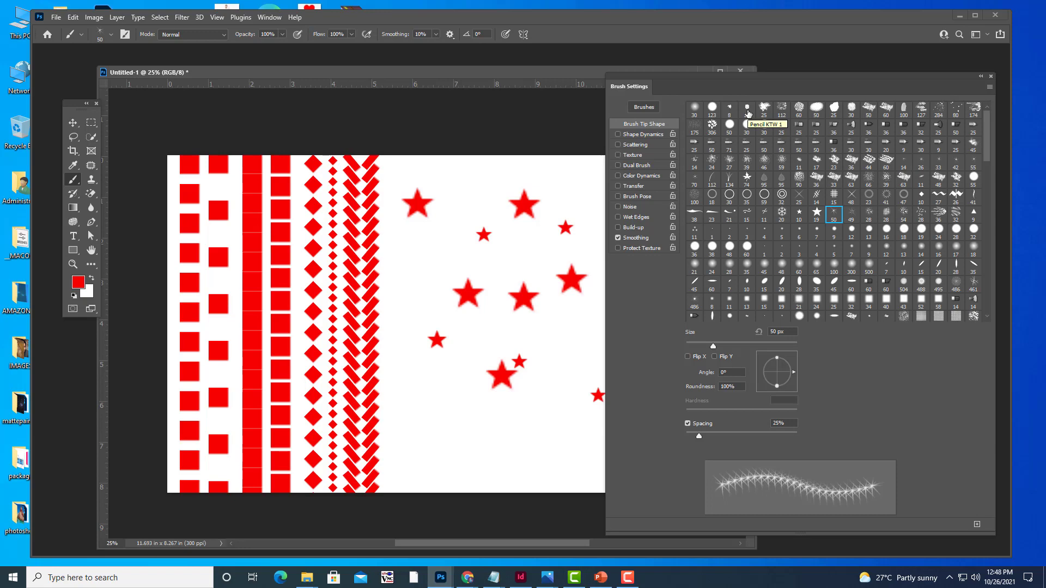
left_click_drag(632, 77, 664, 76)
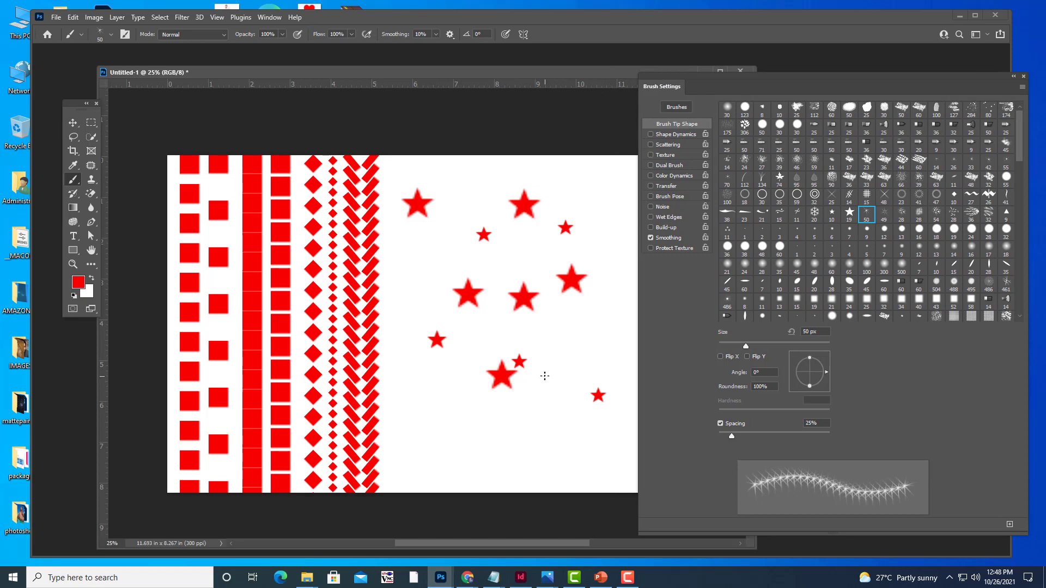
- Enlarge the sparkle brush to 400 px, stamp several test sparkles among the stars, then undo them
key("bracketright")
key("bracketright")
key("bracketright")
key("bracketright")
key("bracketright")
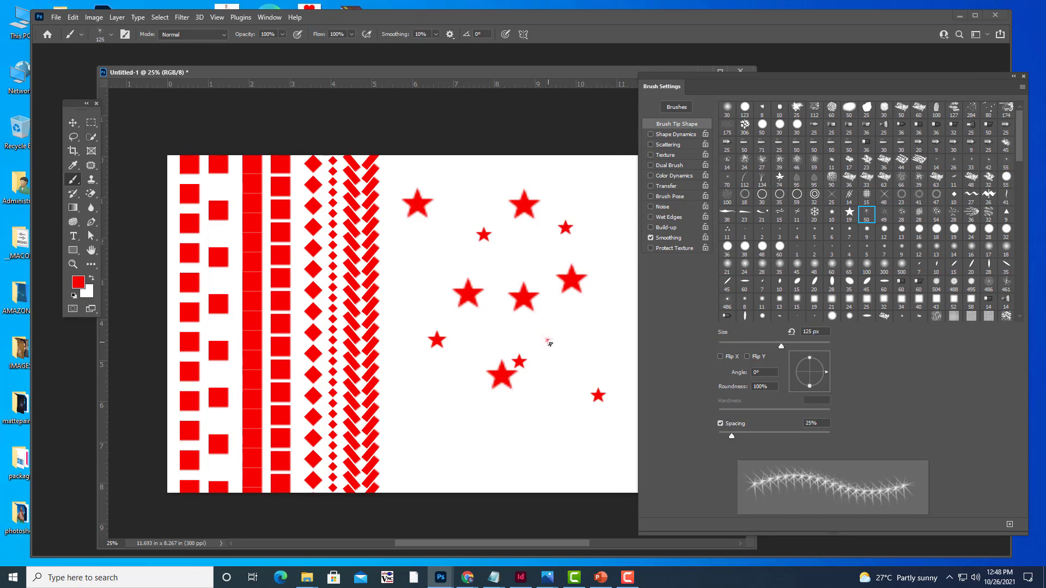
key("bracketright")
left_click(489, 424)
left_click(438, 397)
key("bracketright")
key("bracketright")
key("bracketright")
key("bracketright")
key("bracketright")
key("bracketright")
left_click(426, 280)
left_click(520, 256)
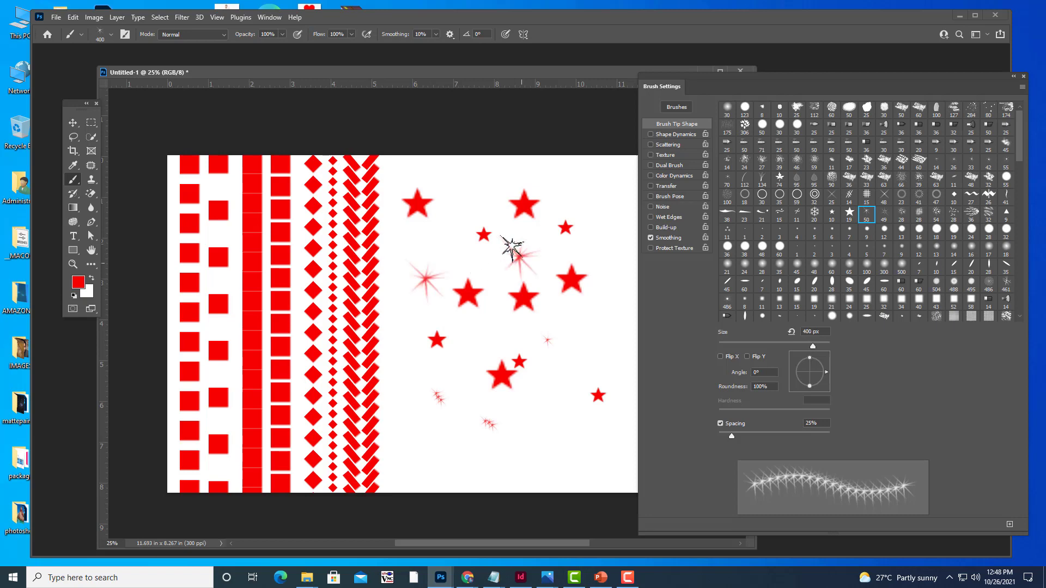
left_click(479, 200)
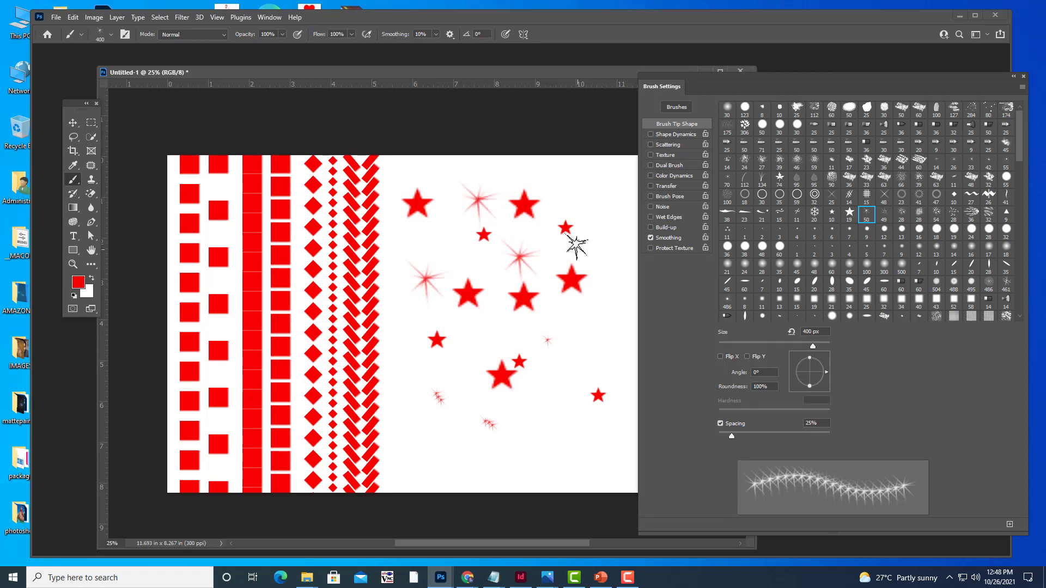
key("ctrl+z")
key("ctrl+z")
key("ctrl+z")
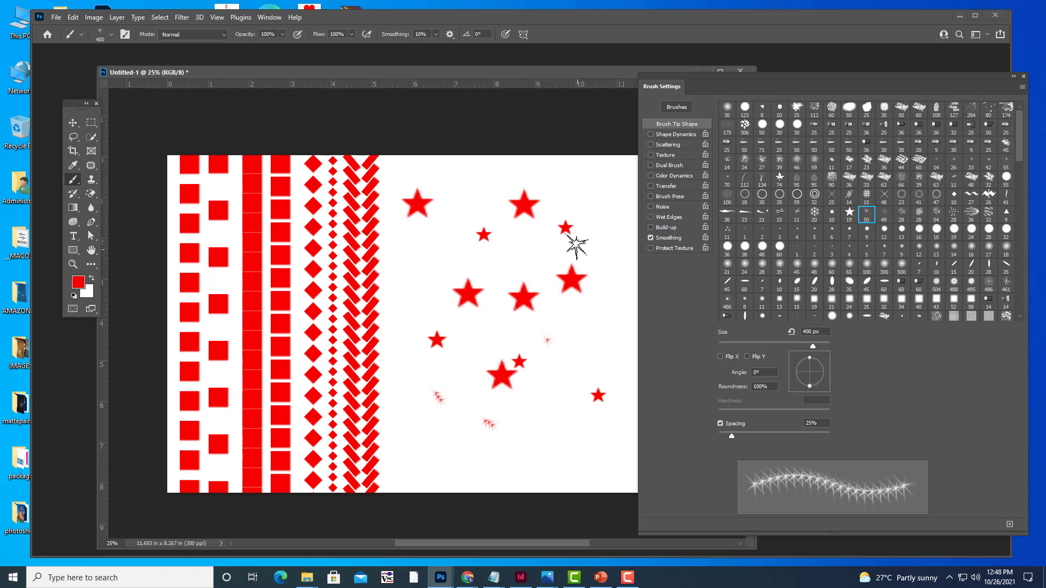
key("ctrl+z")
key("ctrl+z")
key("ctrl+z")
key("ctrl+z")
key("ctrl+z")
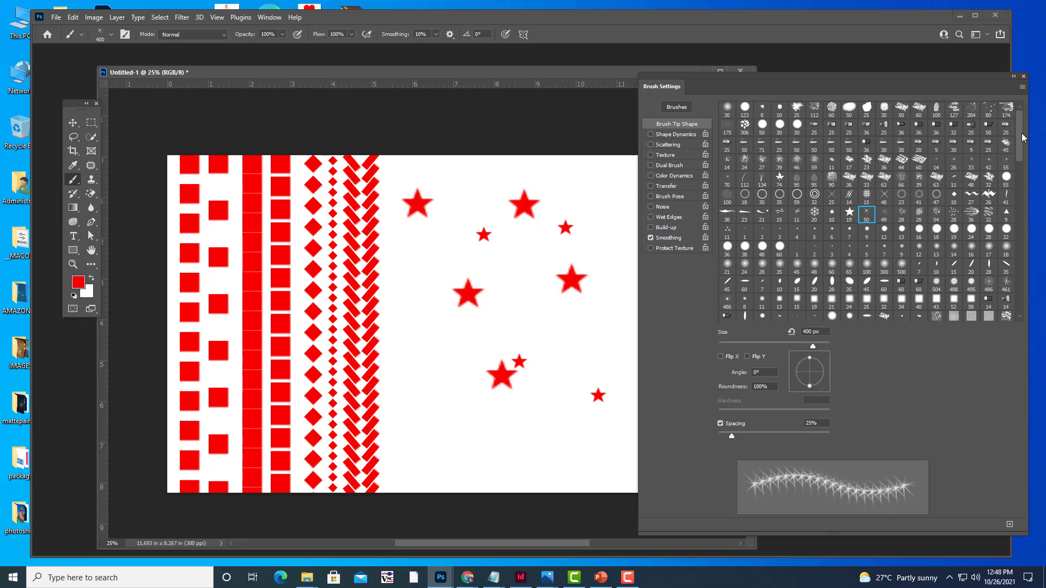
- Load the 18 px hard square tip from the Brush Settings preset grid
scroll(1020, 189, "down", 3)
scroll(1021, 189, "down", 3)
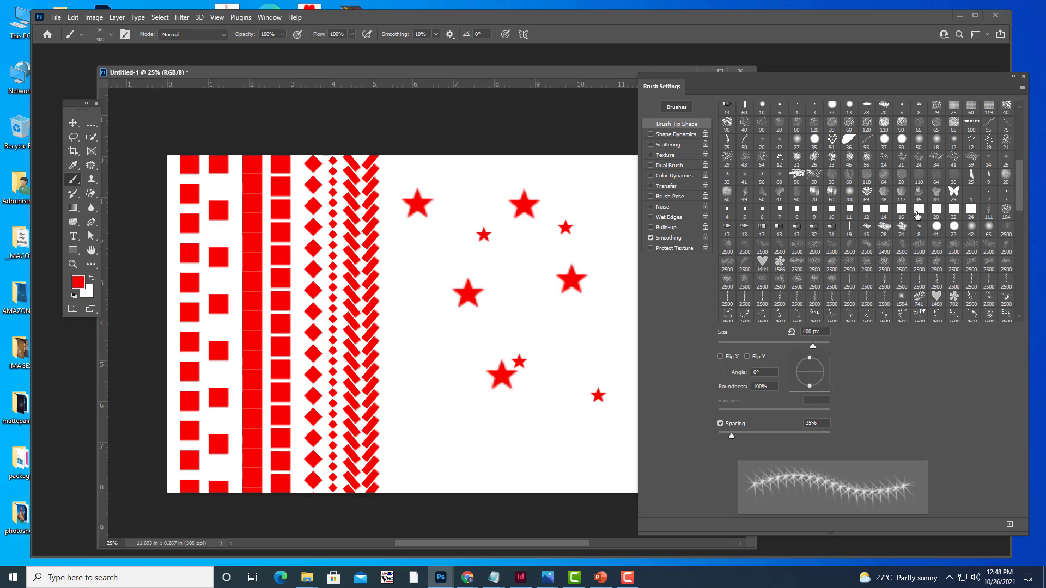
left_click(919, 218)
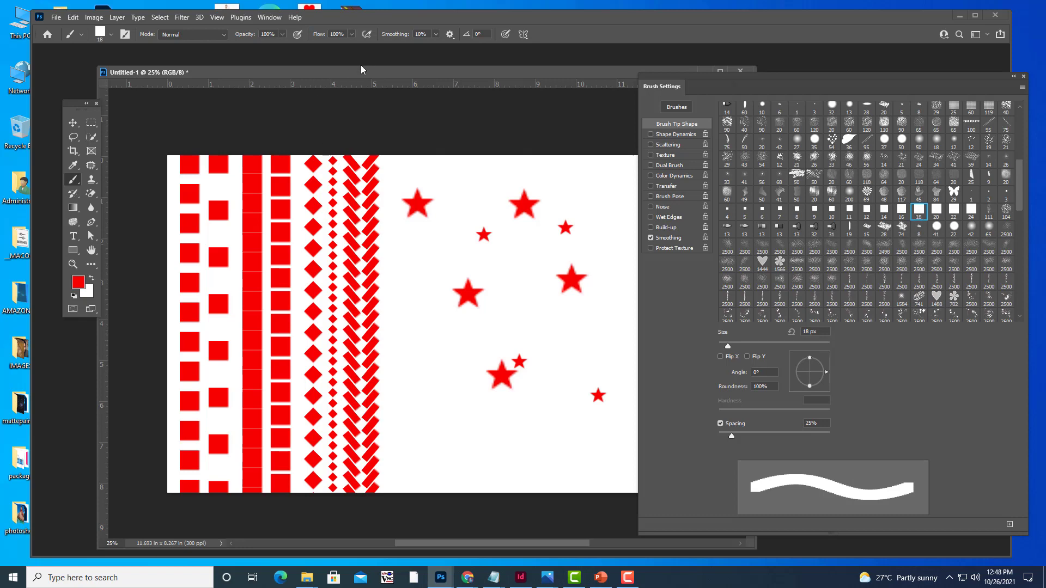
left_click_drag(361, 69, 375, 69)
left_click_drag(649, 77, 704, 76)
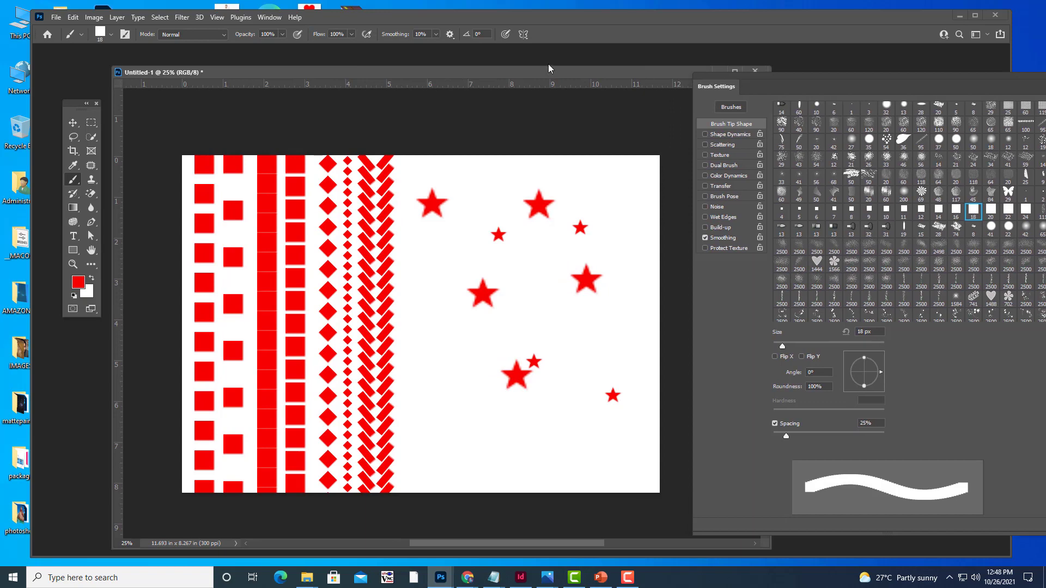
left_click_drag(528, 73, 541, 73)
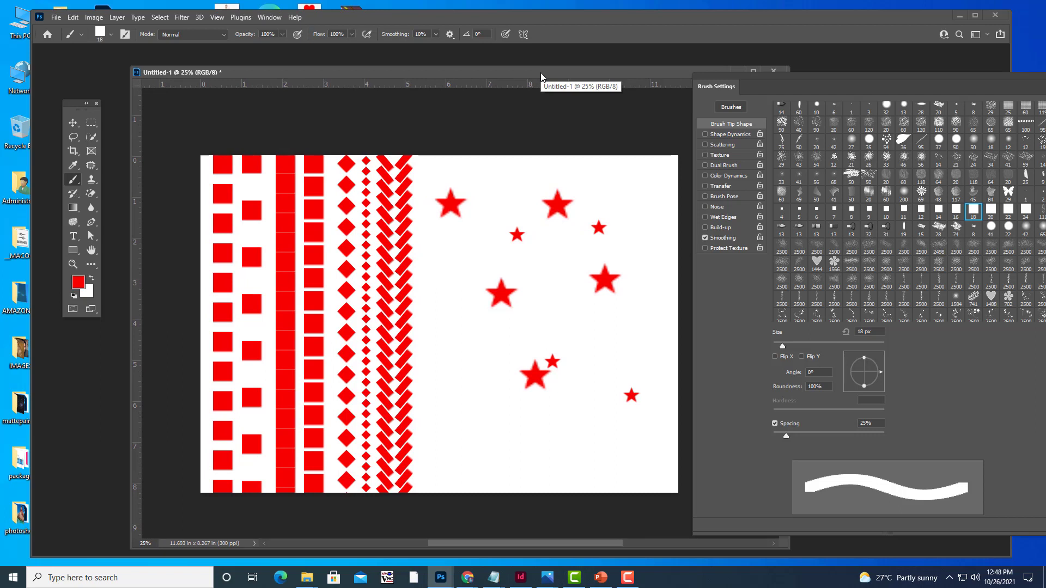
- Clear the whole canvas and enlarge the brush, returning to the Brush tool after a Move detour
key("ctrl+a")
key("Delete")
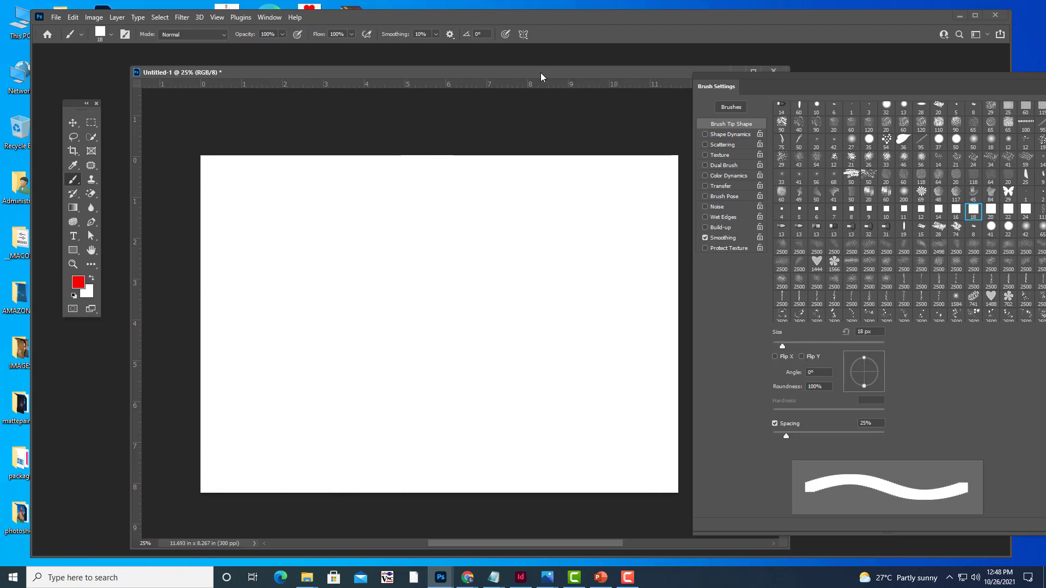
left_click_drag(751, 74, 629, 51)
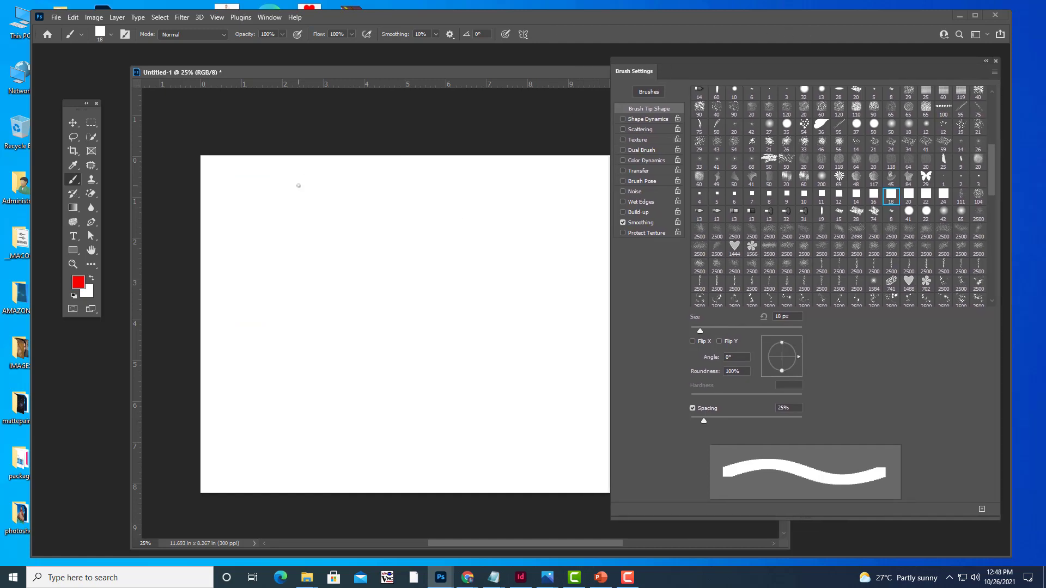
key("bracketright")
key("bracketright")
key("bracketright")
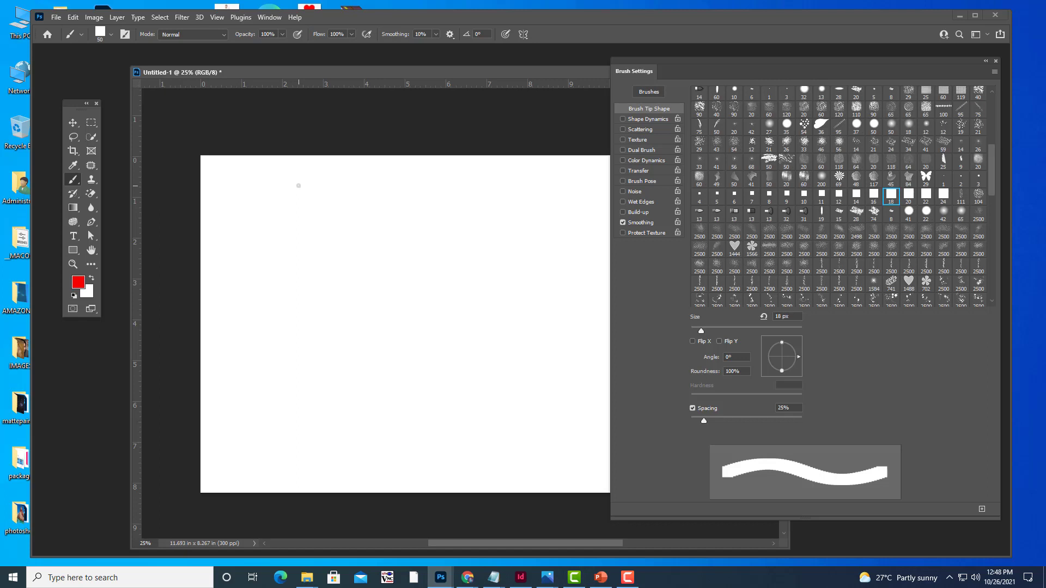
key("bracketright")
key("bracketright")
key("bracketright")
key("bracketright")
key("bracketright")
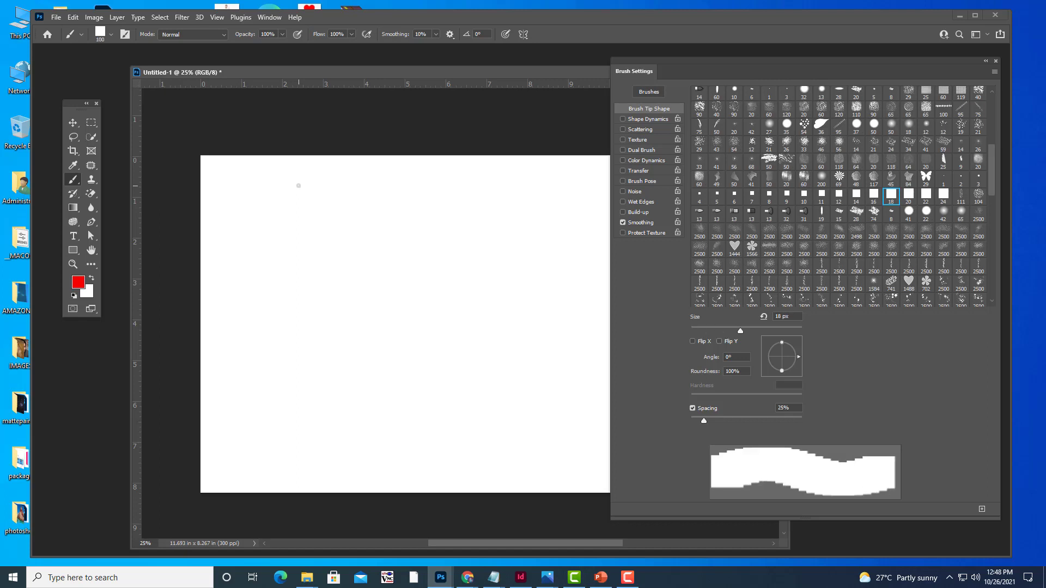
key("bracketright")
key("bracketright")
key("bracketright")
key("bracketright")
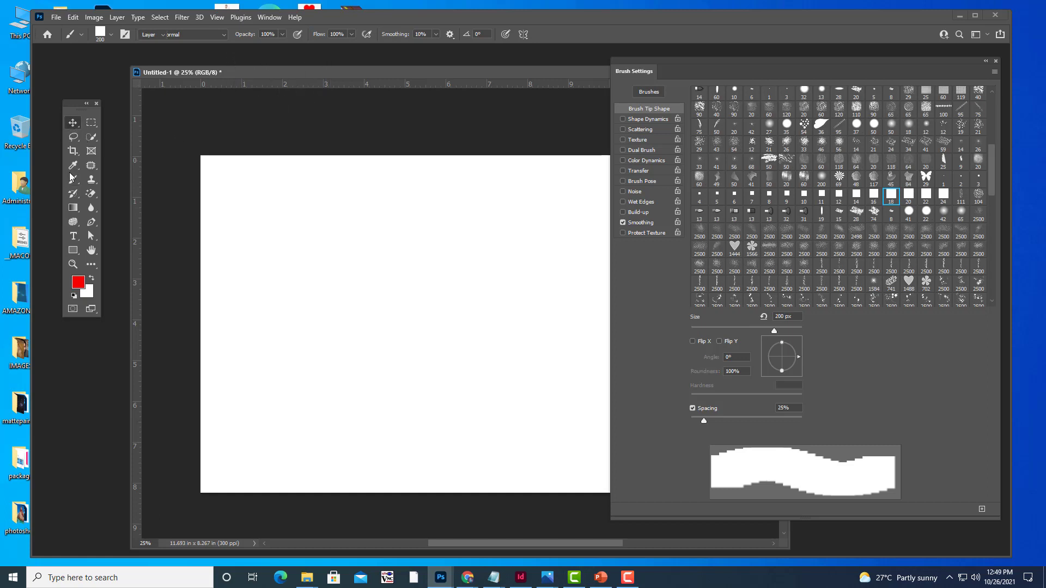
left_click(73, 123)
key("b")
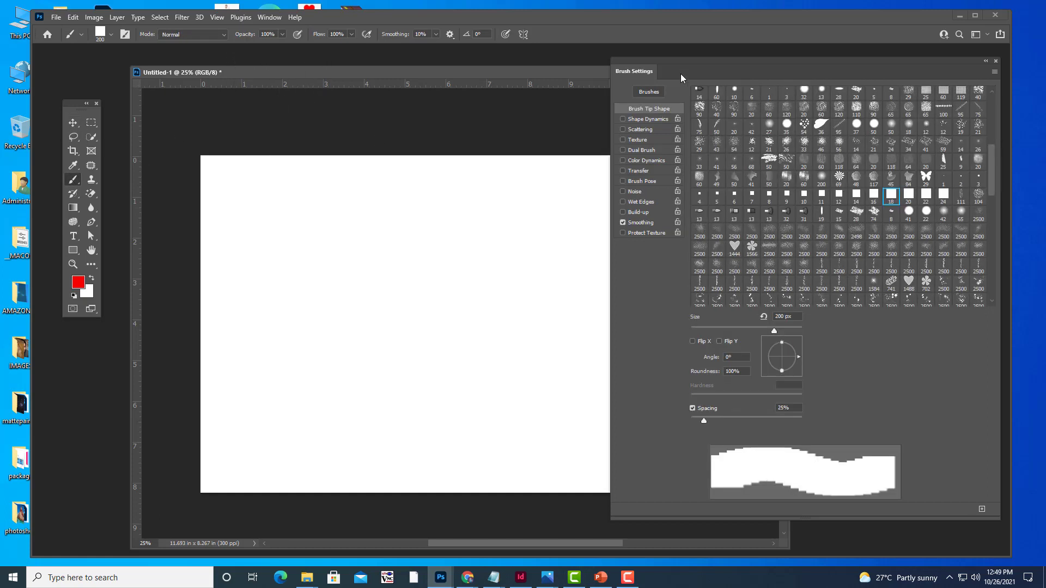
left_click_drag(429, 80, 419, 73)
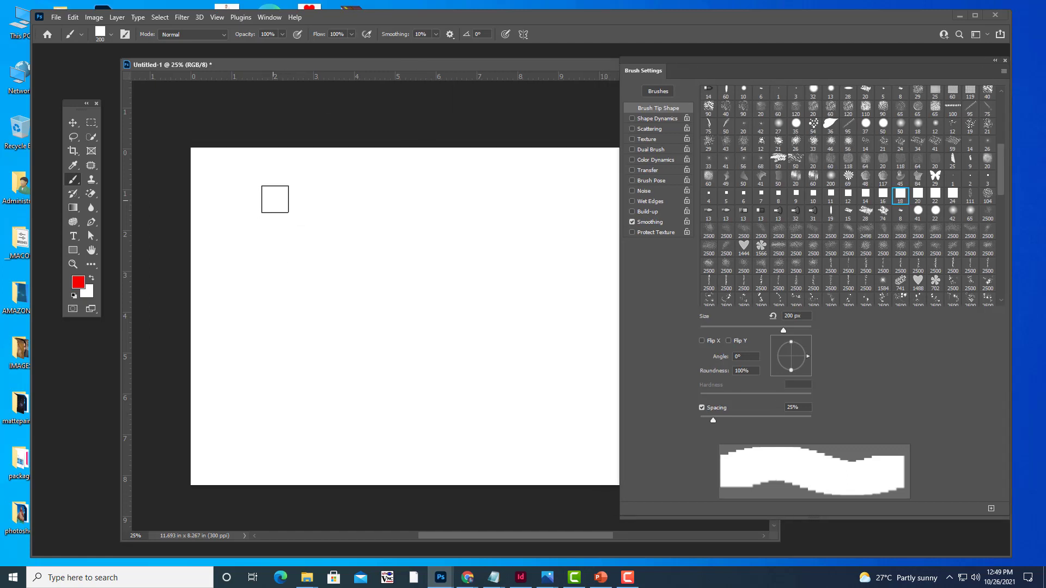
- Give the 90 px square tip a 45° angle and 167% spacing, then paint a diamond column down the left edge
left_click(723, 357)
type("4")
type("5")
key("Return")
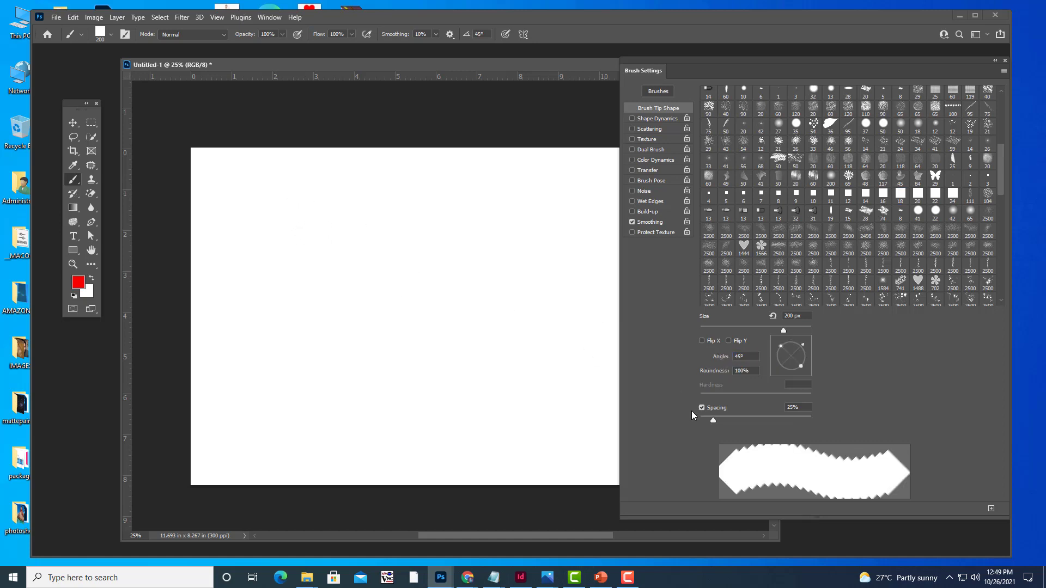
left_click_drag(712, 416, 775, 417)
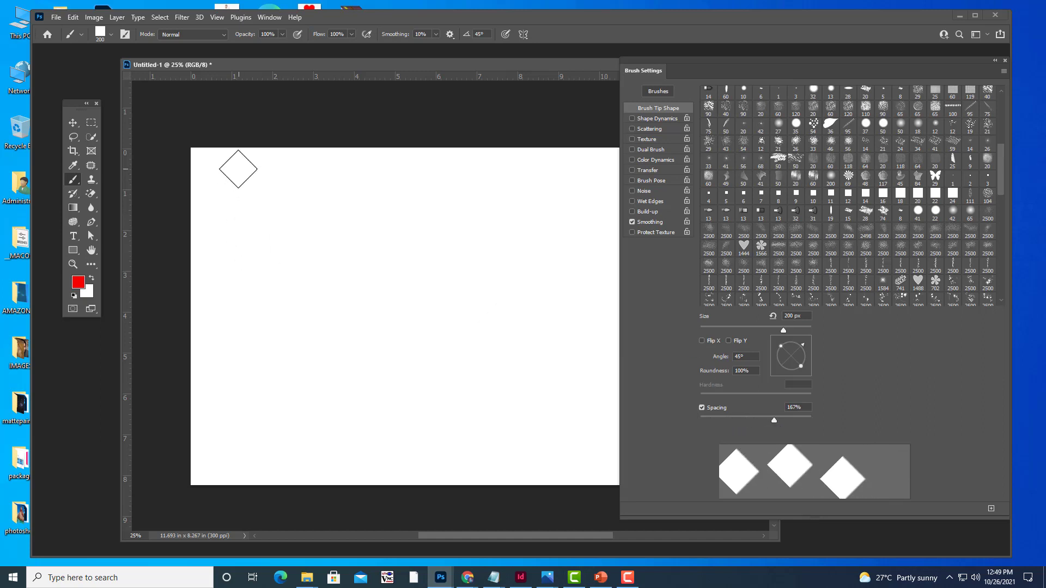
key("bracketleft")
key("bracketleft")
key("bracketleft")
key("bracketleft")
key("bracketleft")
left_click_drag(209, 157, 209, 180)
left_click_drag(211, 244, 235, 523)
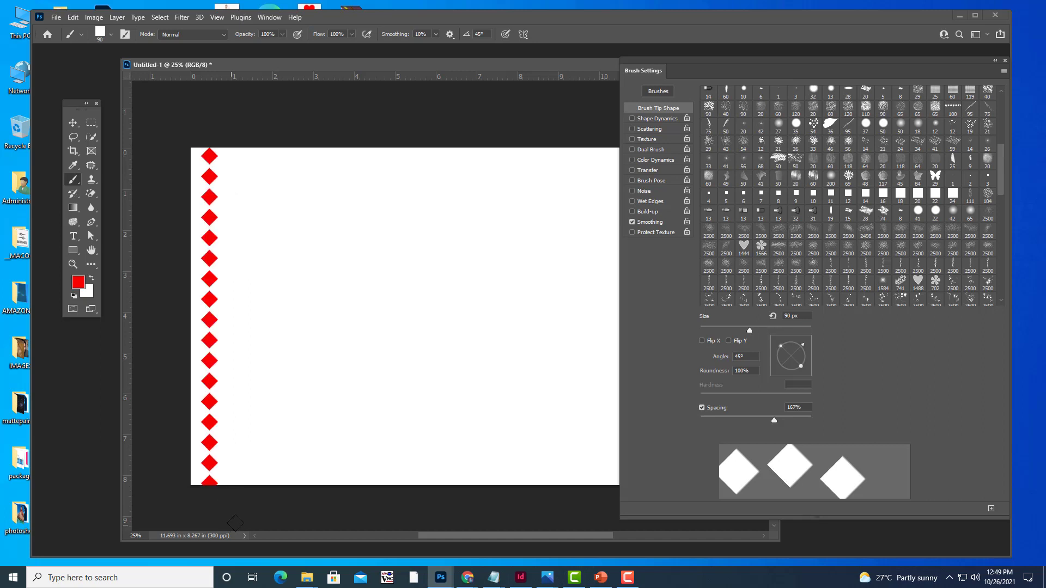
- Undo the diamond column, lower roundness to 56%, and undo a flattened-diamond test column
key("ctrl+z")
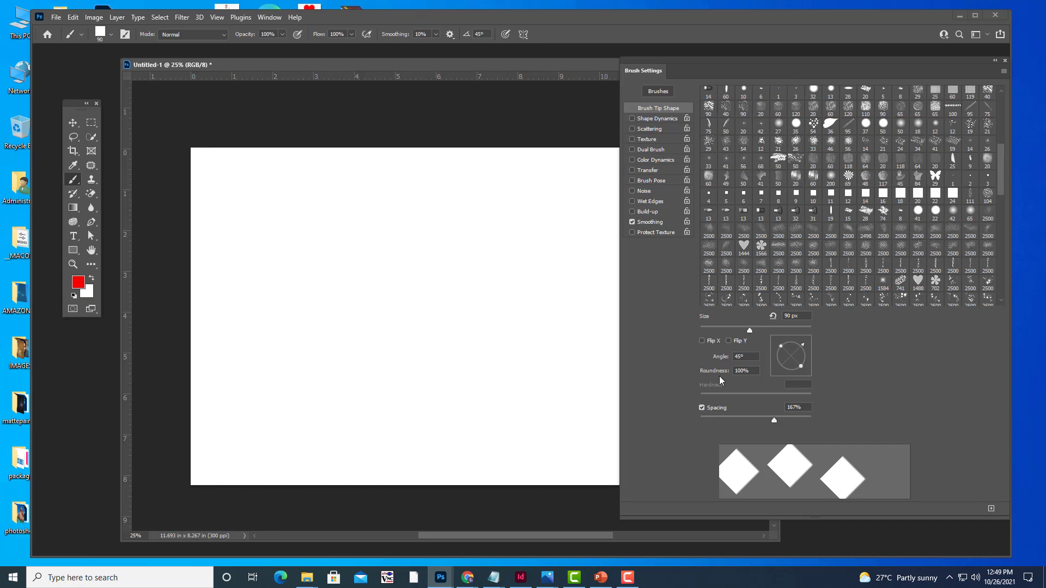
left_click_drag(721, 375, 695, 375)
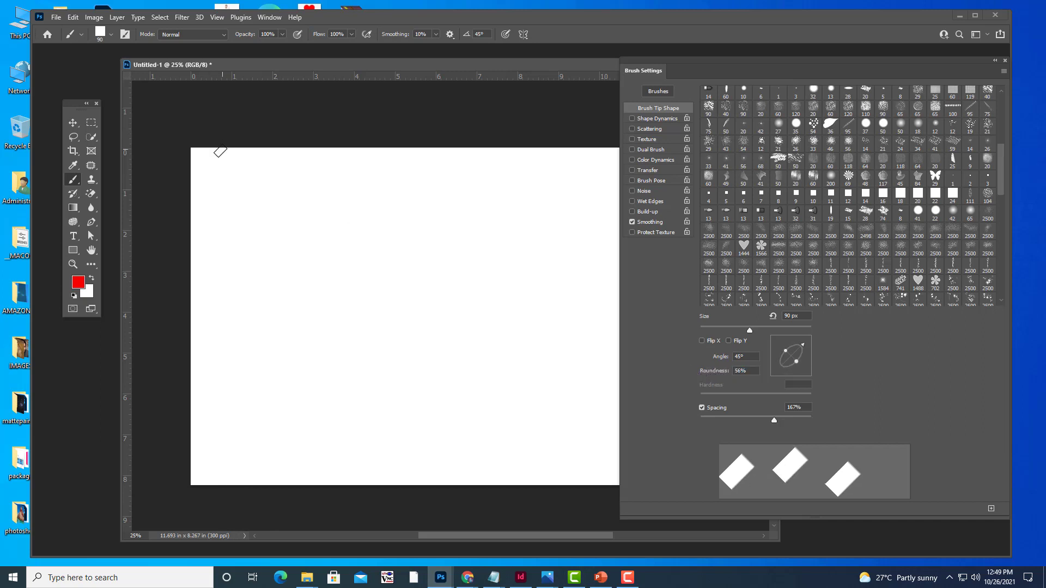
left_click_drag(212, 154, 254, 530)
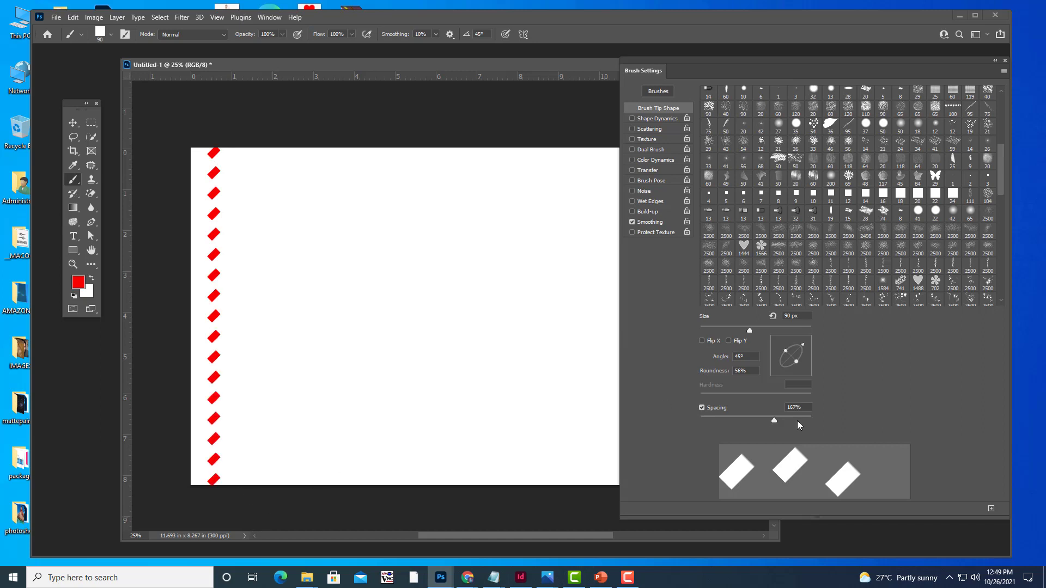
key("ctrl+z")
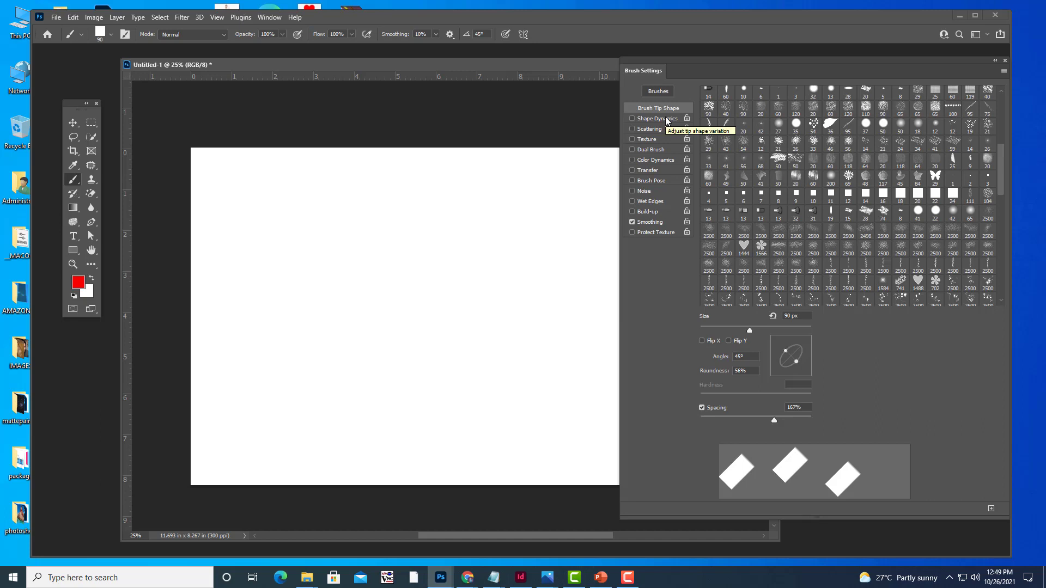
- Switch on Shape Dynamics in Brush Settings and reposition the panel beside the canvas
left_click_drag(681, 72, 666, 81)
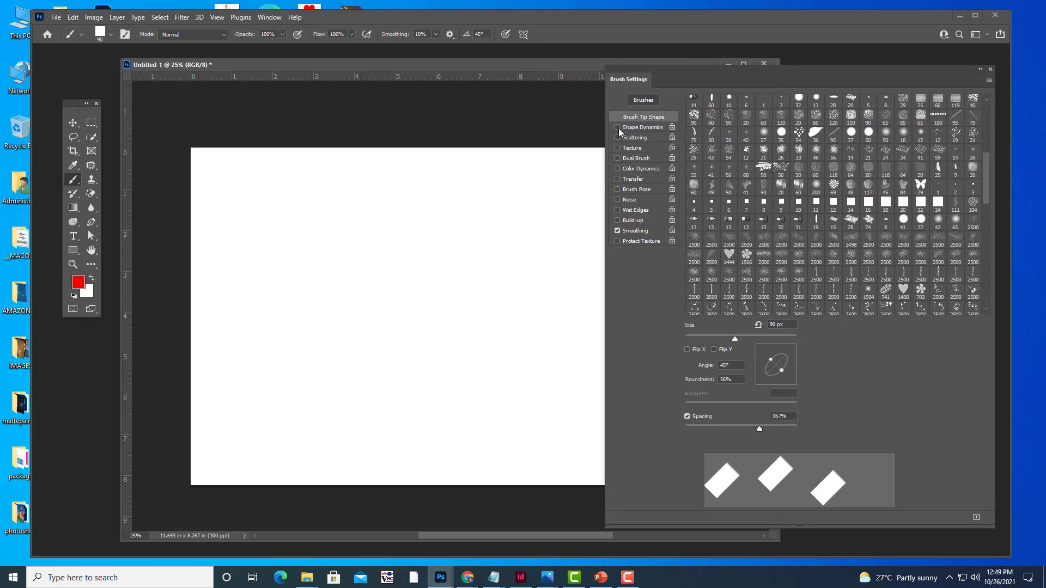
left_click(657, 129)
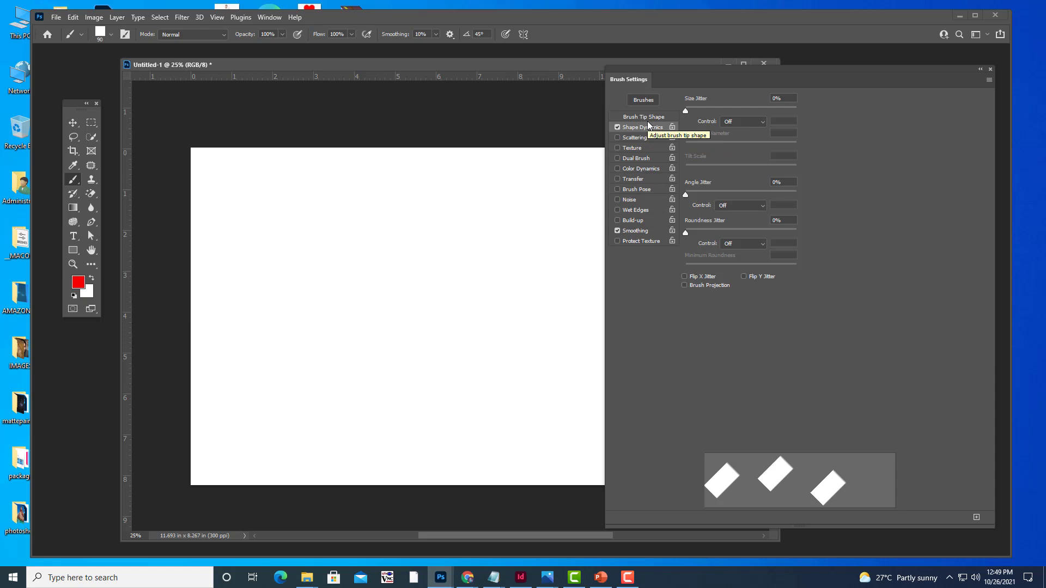
left_click_drag(696, 80, 686, 87)
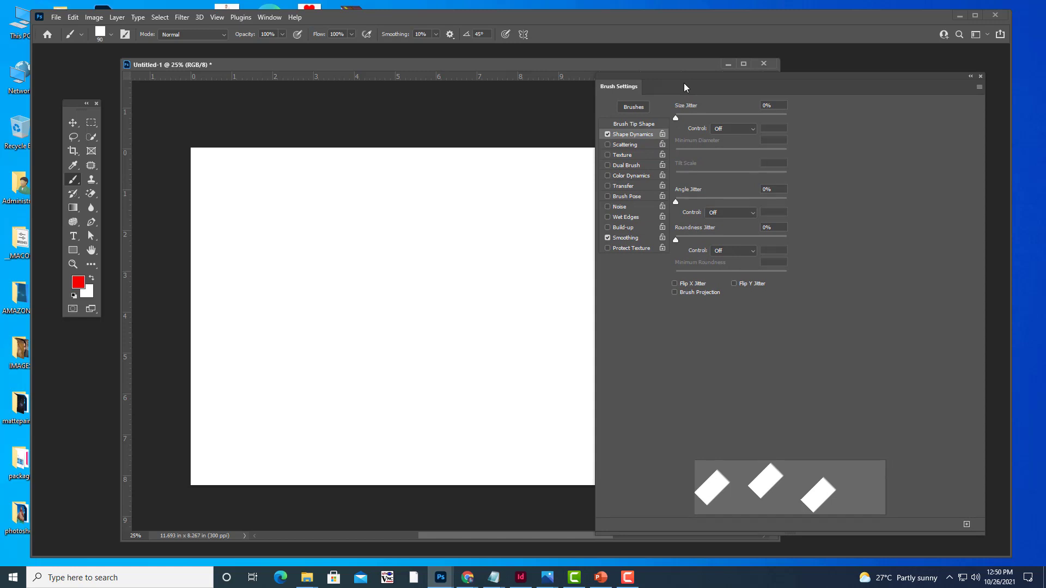
left_click_drag(684, 83, 668, 75)
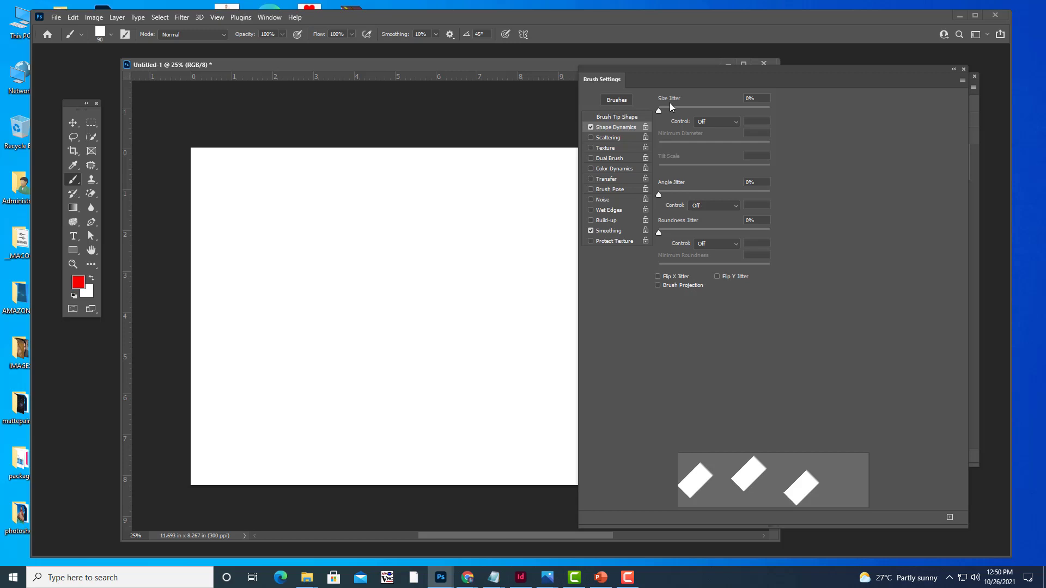
left_click_drag(662, 74, 654, 73)
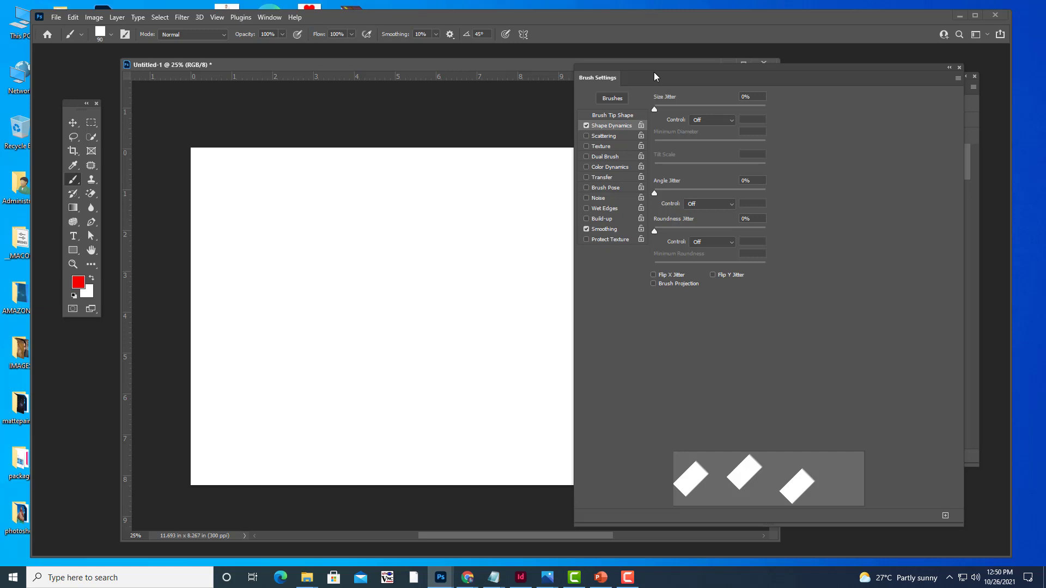
mouse_move(655, 76)
left_mouse_down()
mouse_move(641, 78)
mouse_move(702, 112)
mouse_move(696, 74)
left_mouse_up()
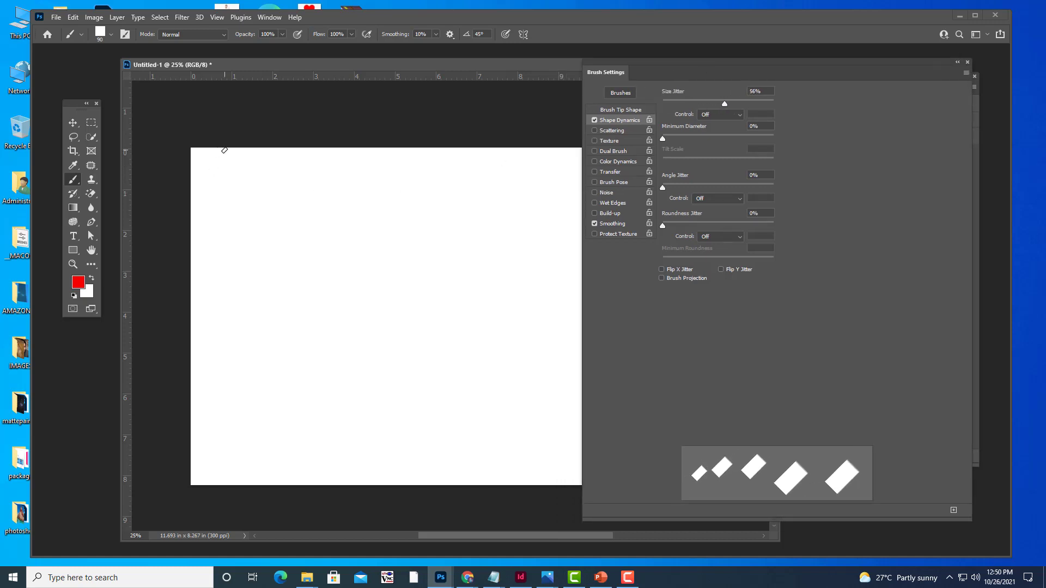
- Paint a size-jittered diamond column, then undo a uniform trial column painted at 0% Size Jitter
left_click_drag(223, 144, 221, 224)
left_click_drag(222, 260, 243, 478)
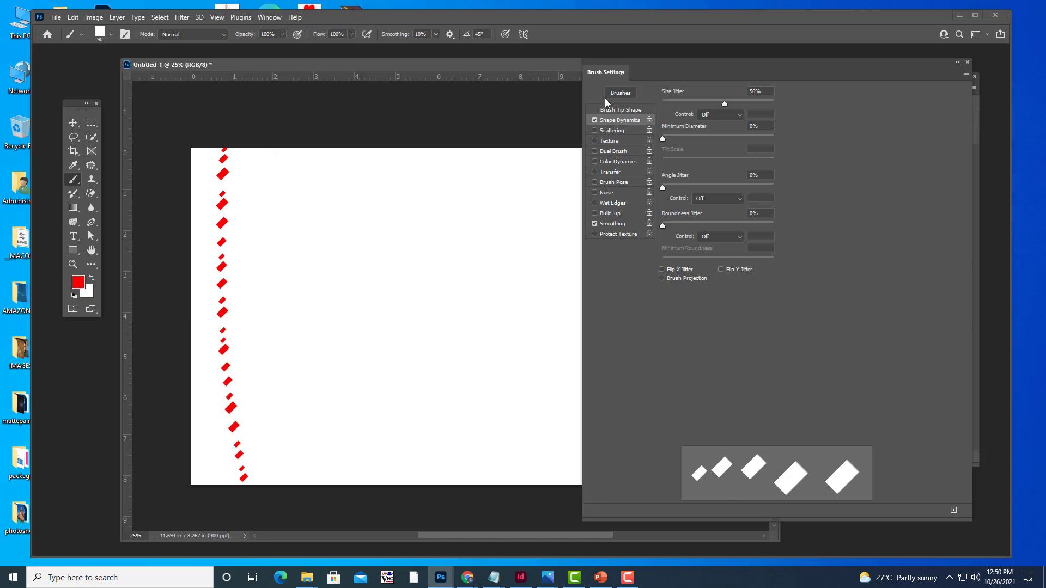
left_click_drag(724, 104, 630, 105)
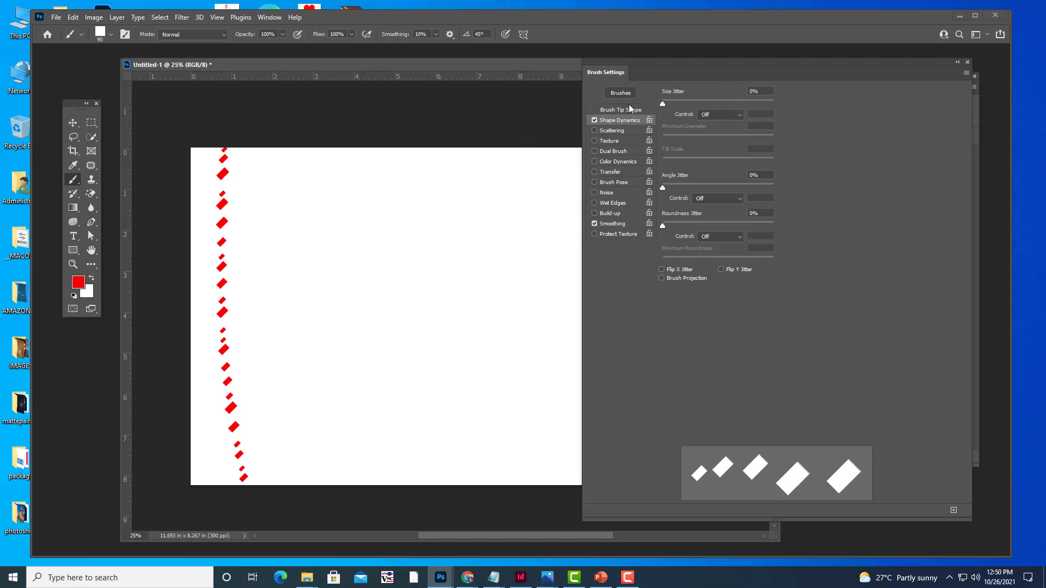
left_click_drag(272, 153, 282, 479)
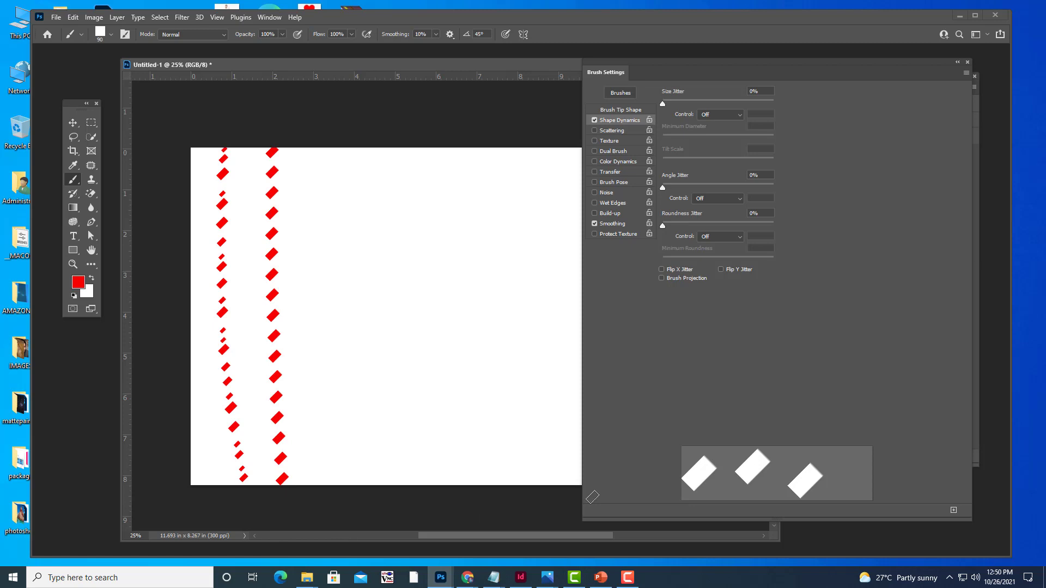
key("ctrl+z")
- Set Size Jitter to 100% and undo trial strokes painted at the current size and at 200
left_click_drag(664, 103, 793, 107)
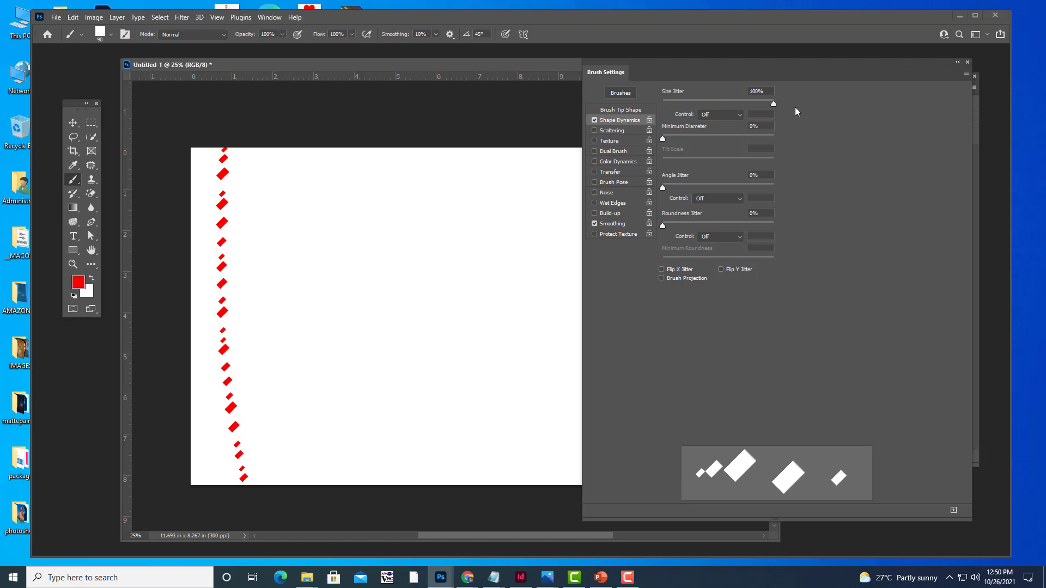
left_click_drag(319, 146, 313, 483)
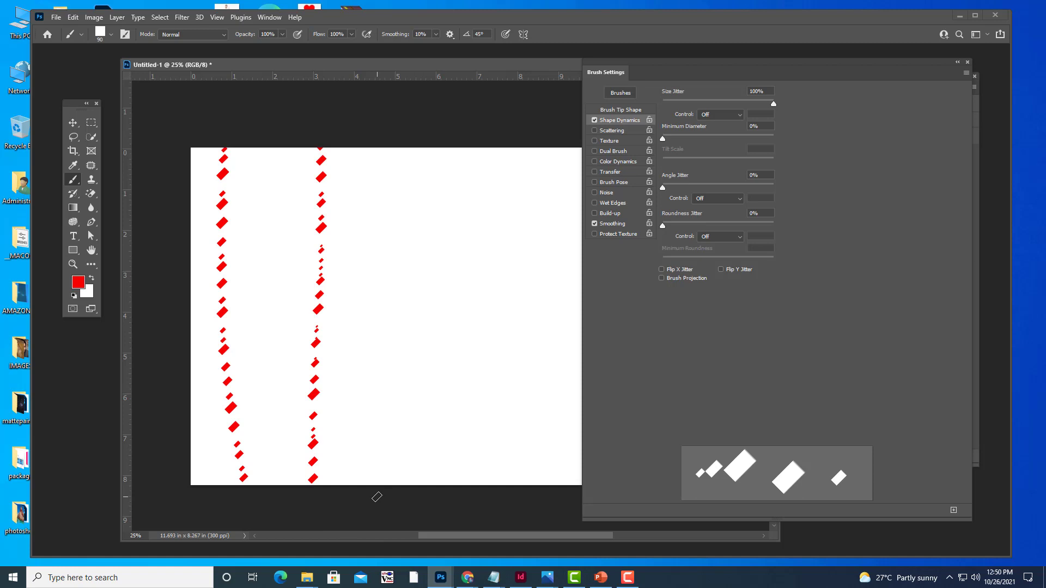
key("ctrl+z")
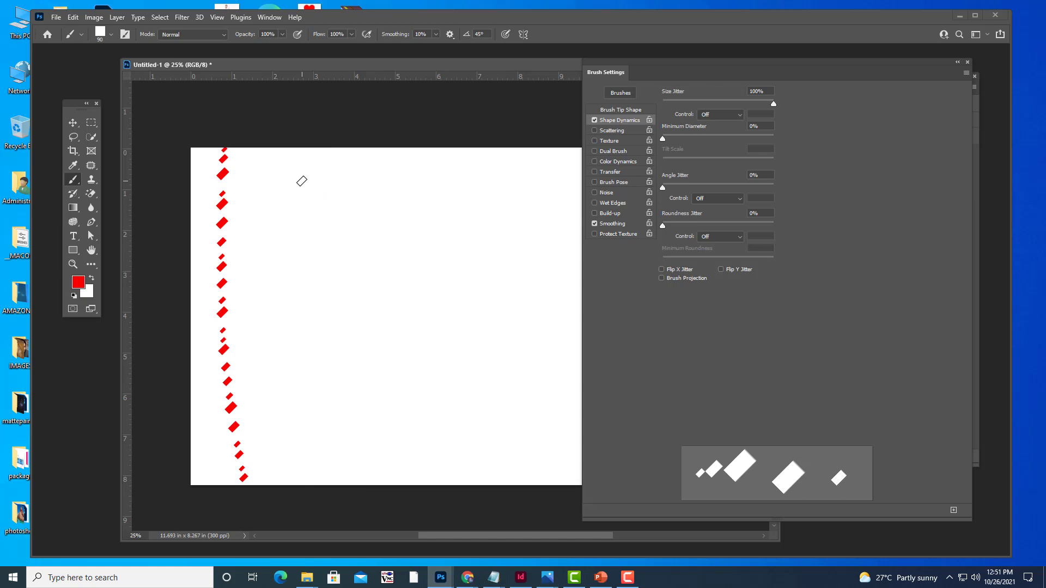
key("bracketright")
left_click_drag(284, 157, 300, 524)
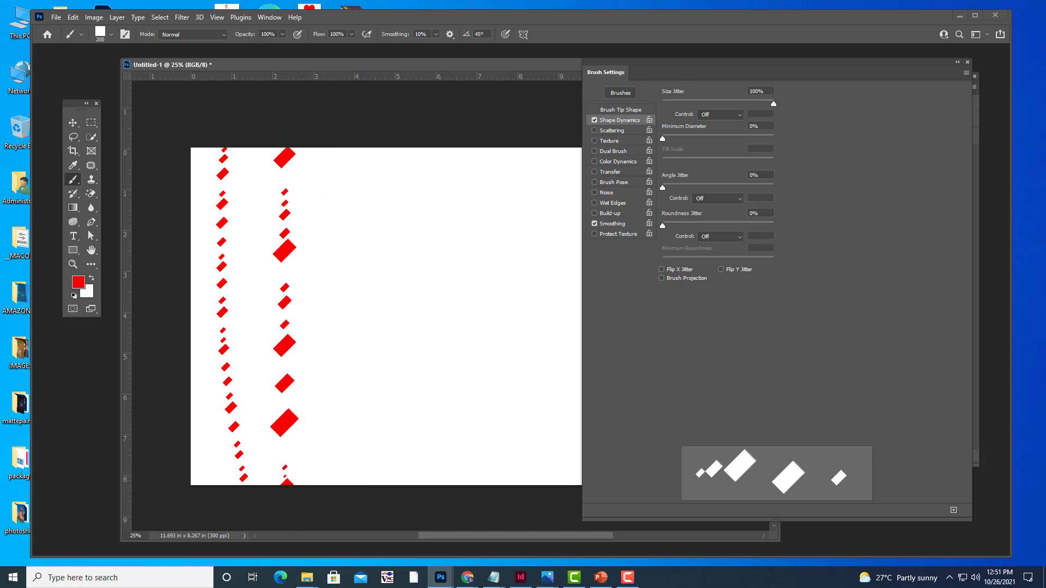
key("ctrl+z")
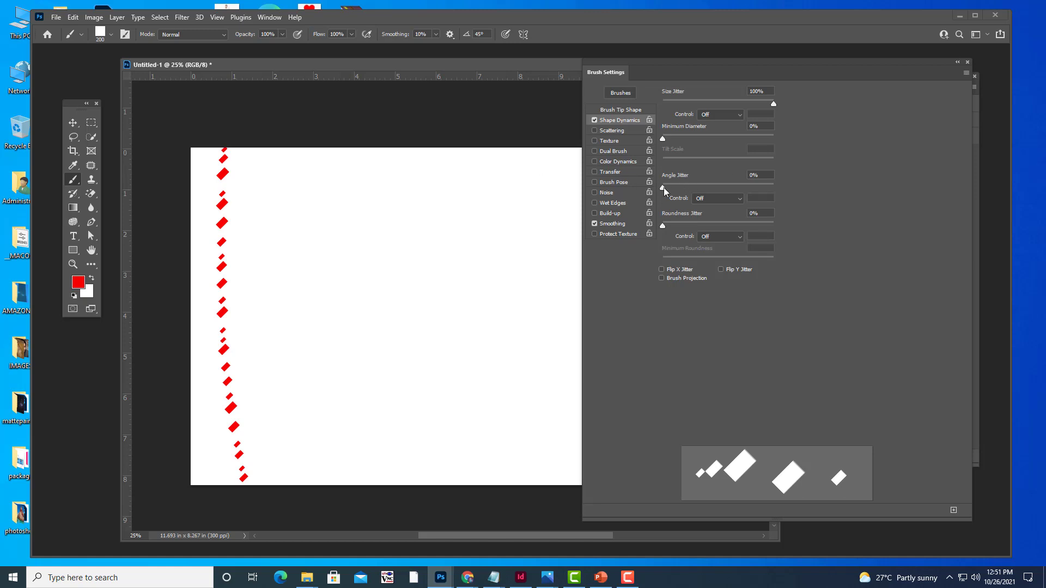
- Raise Angle Jitter to about 71% and paint a rotated-dab stroke down the canvas centre
left_click_drag(664, 187, 743, 186)
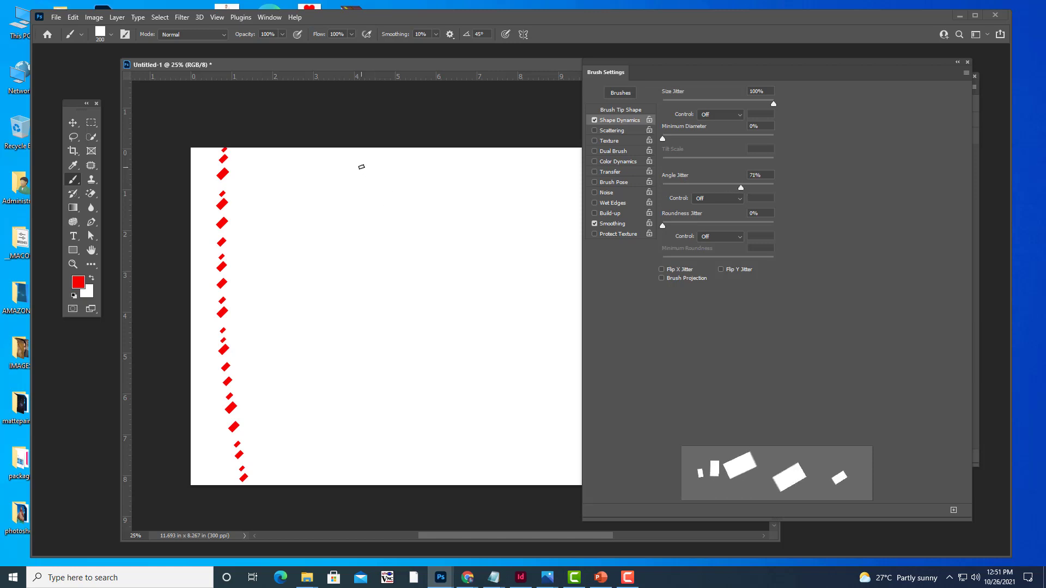
left_click_drag(358, 148, 363, 371)
left_click_drag(360, 437, 358, 488)
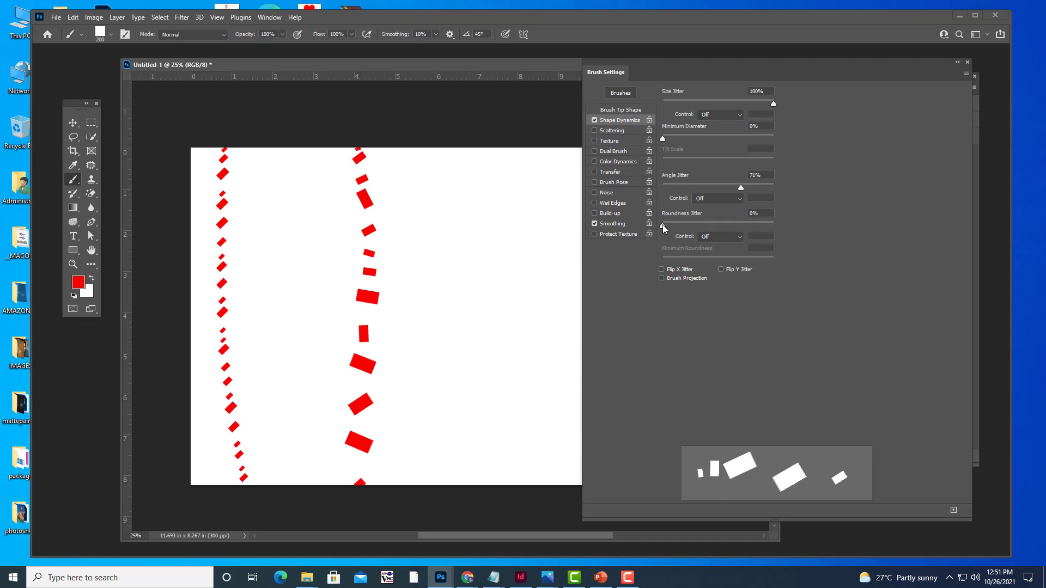
- Set Roundness Jitter to 82% and undo a trial stroke on the canvas's right side
left_click_drag(662, 225, 754, 224)
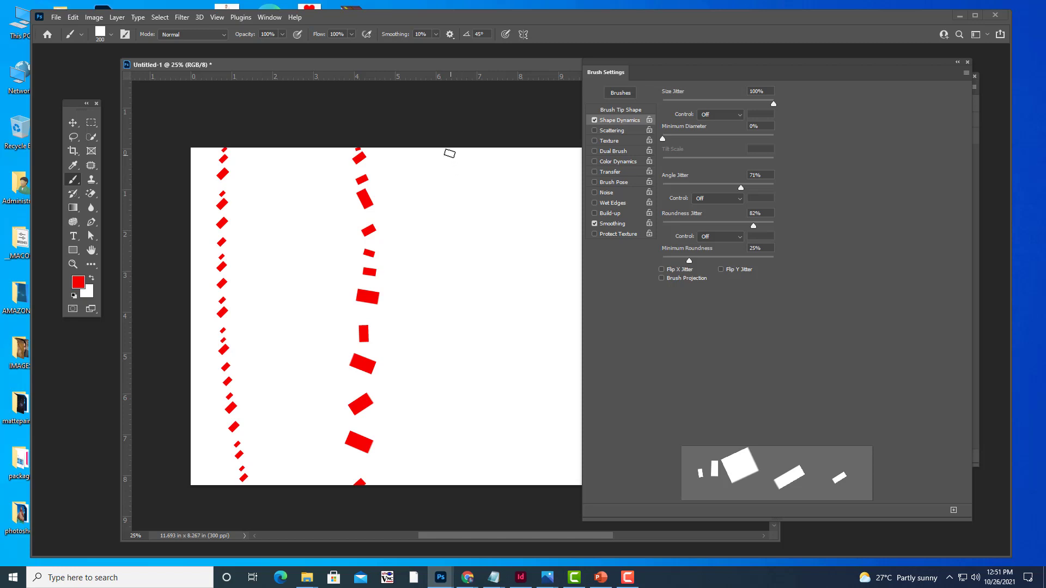
left_click_drag(449, 151, 447, 545)
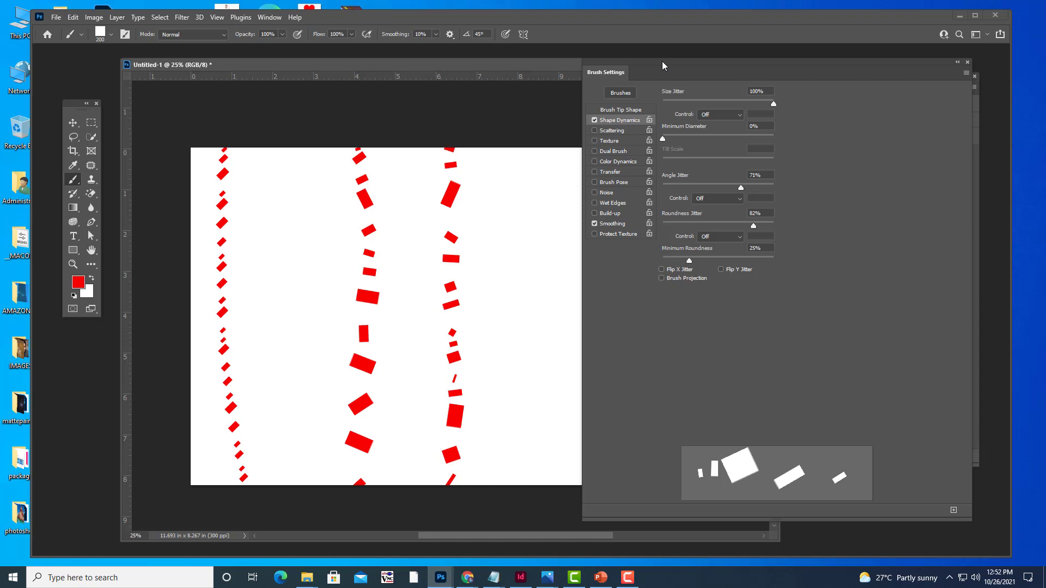
left_click_drag(648, 64, 666, 62)
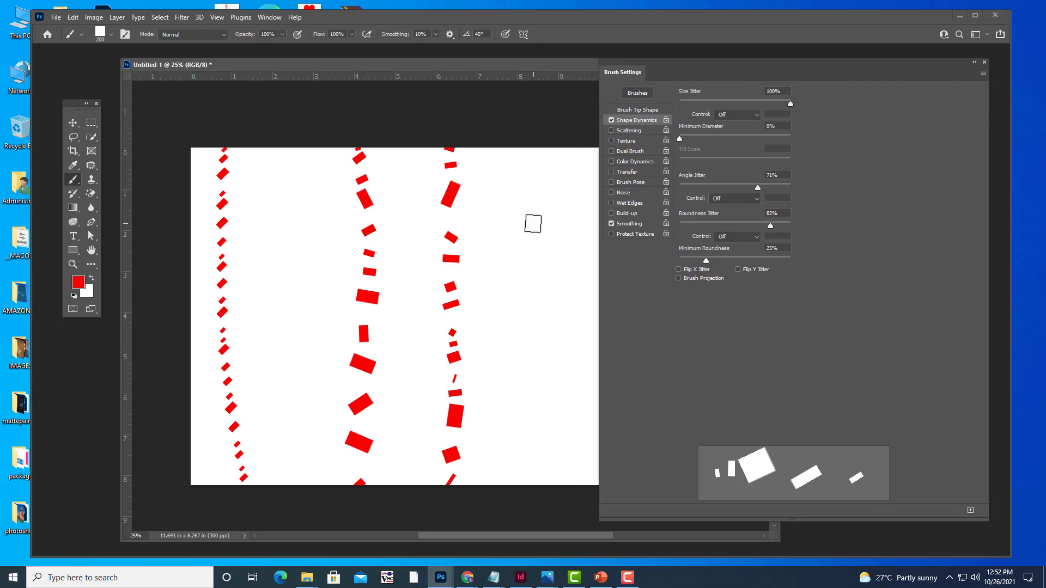
key("ctrl+z")
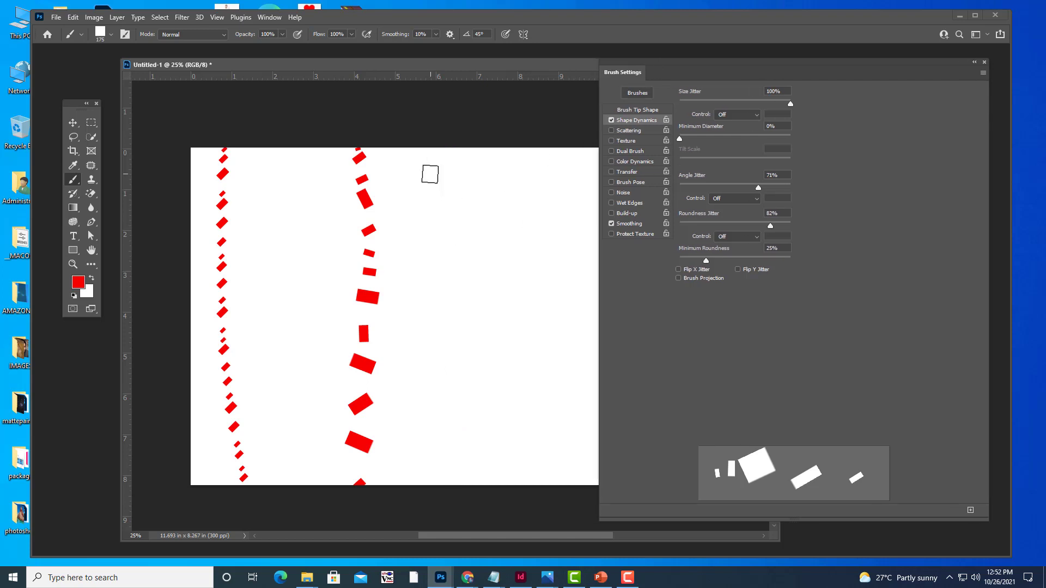
- Set the brush size to 150 and paint, then undo, another trial stroke
key("bracketleft")
key("bracketright")
left_click_drag(441, 153, 440, 523)
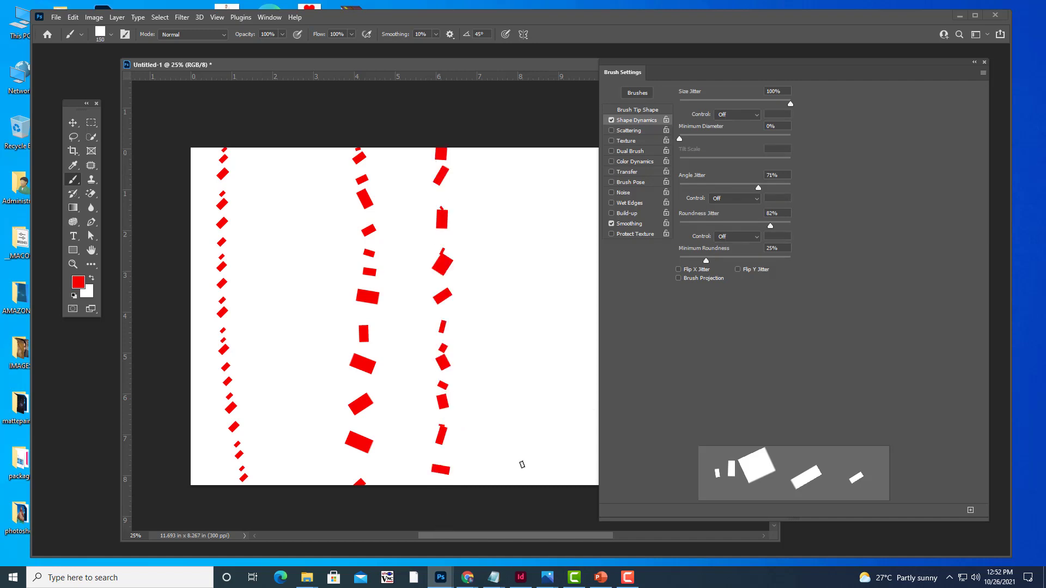
key("ctrl+z")
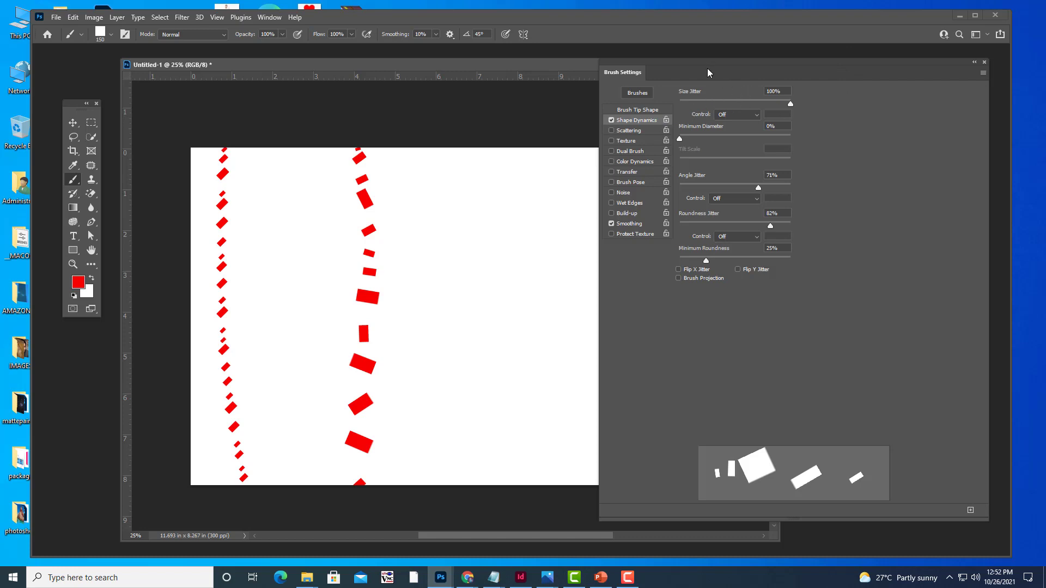
left_click_drag(707, 68, 698, 68)
- Enable Scattering and test strokes at the default Scatter and at 397%, undoing each
left_click(623, 130)
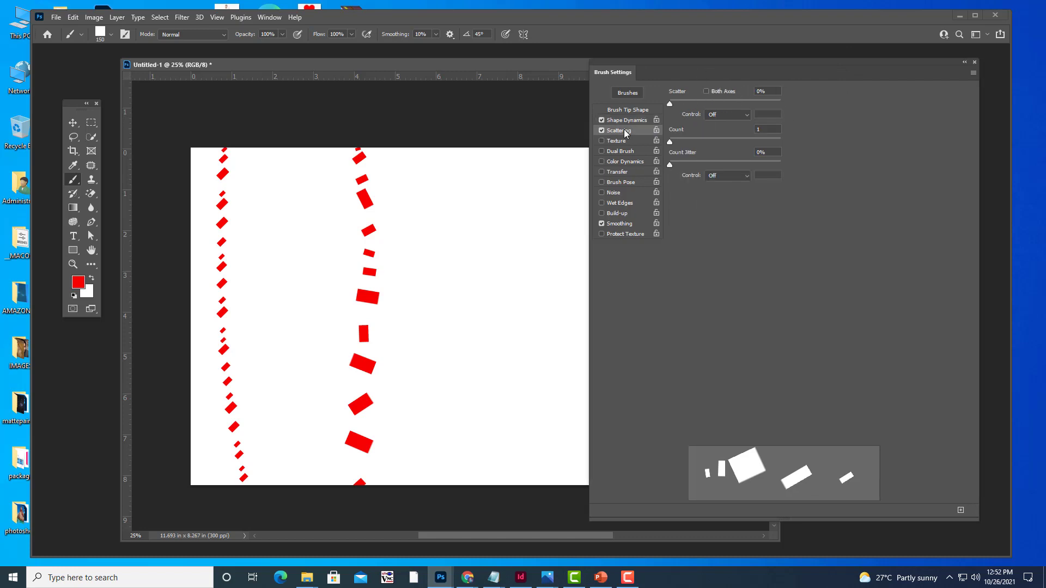
left_click_drag(671, 71, 680, 71)
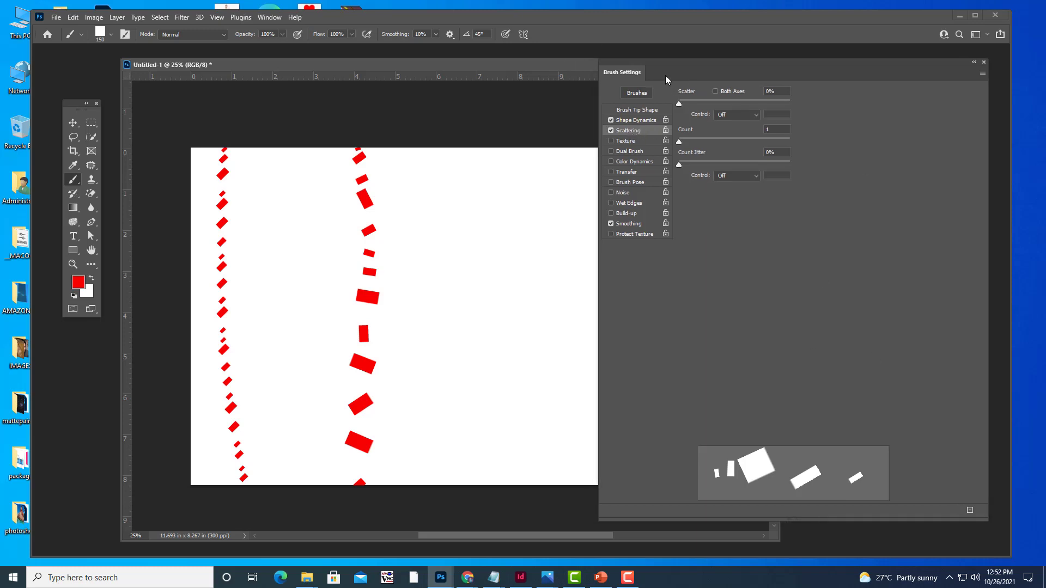
left_click_drag(666, 72, 714, 72)
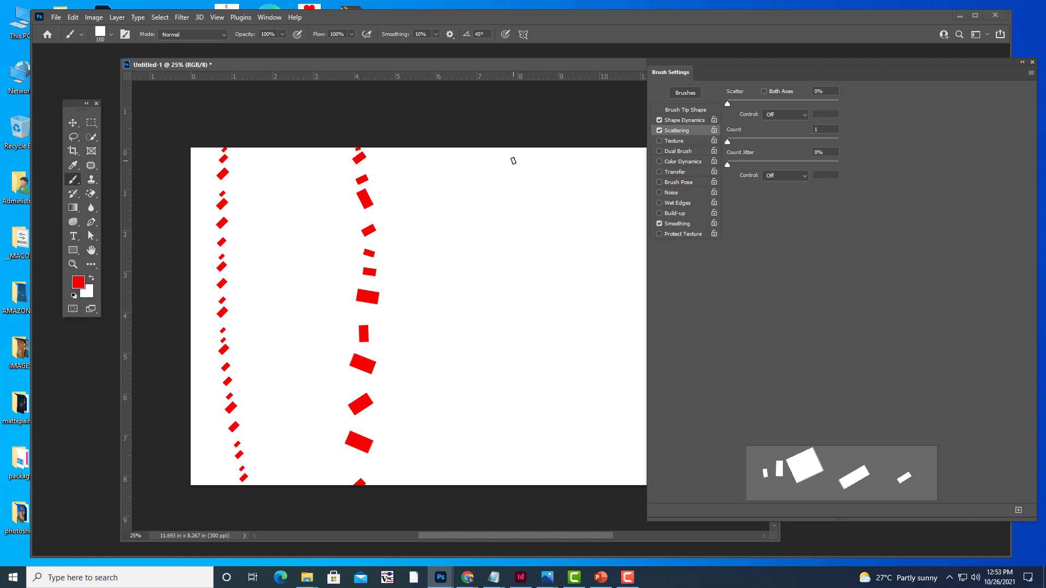
left_click_drag(496, 150, 487, 483)
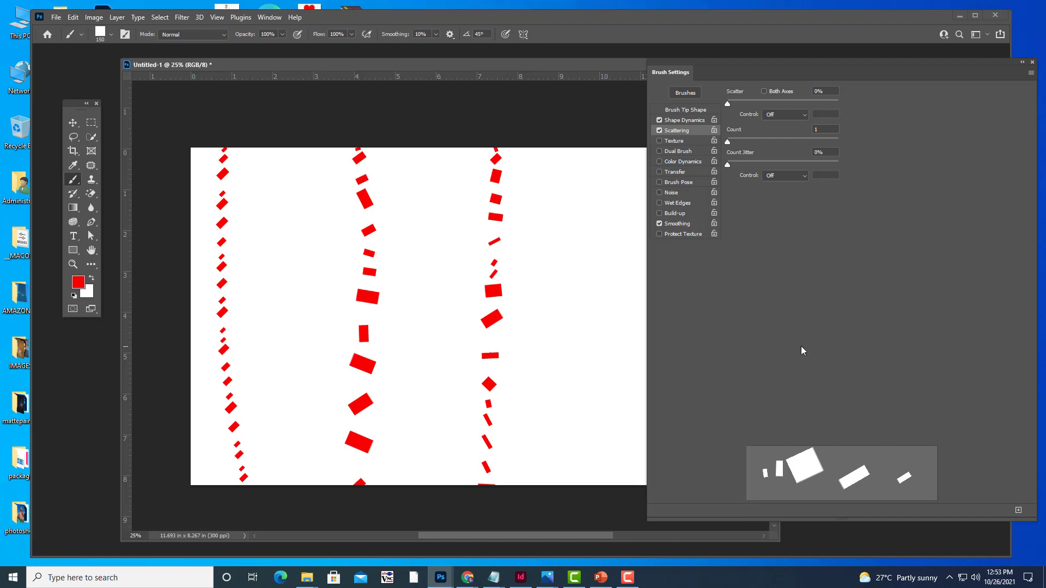
key("ctrl+z")
left_click_drag(727, 103, 772, 103)
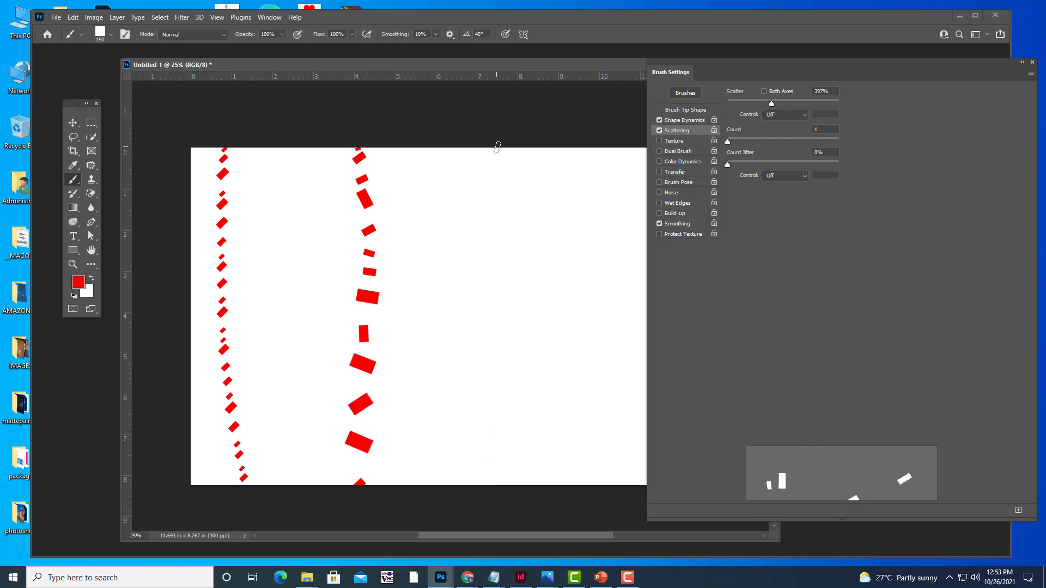
left_click_drag(496, 143, 492, 522)
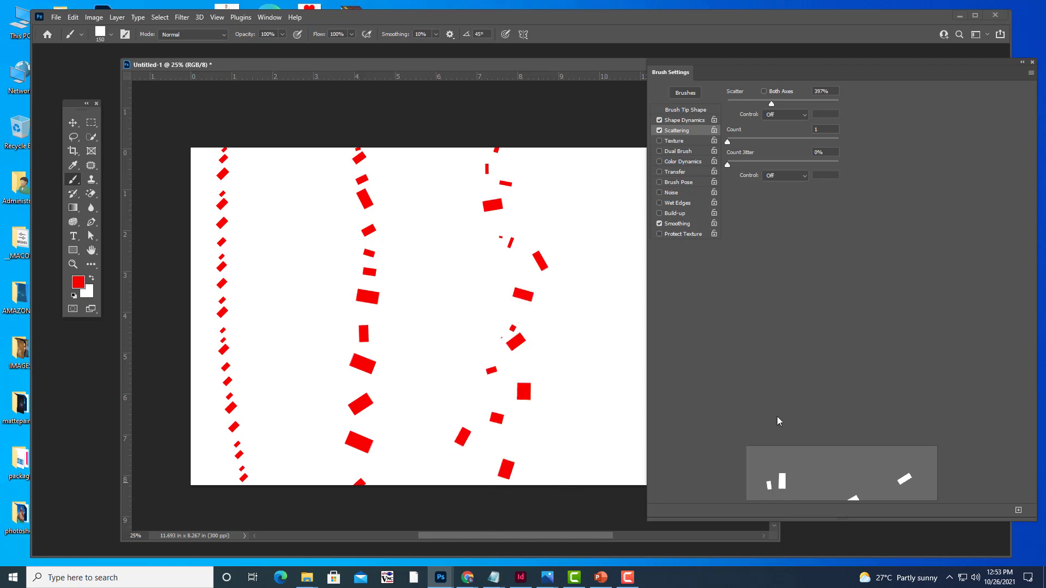
key("ctrl+z")
- Try Scatter at 784% and 69%, then settle on about 407%, undoing every trial stroke
left_click_drag(771, 102, 814, 103)
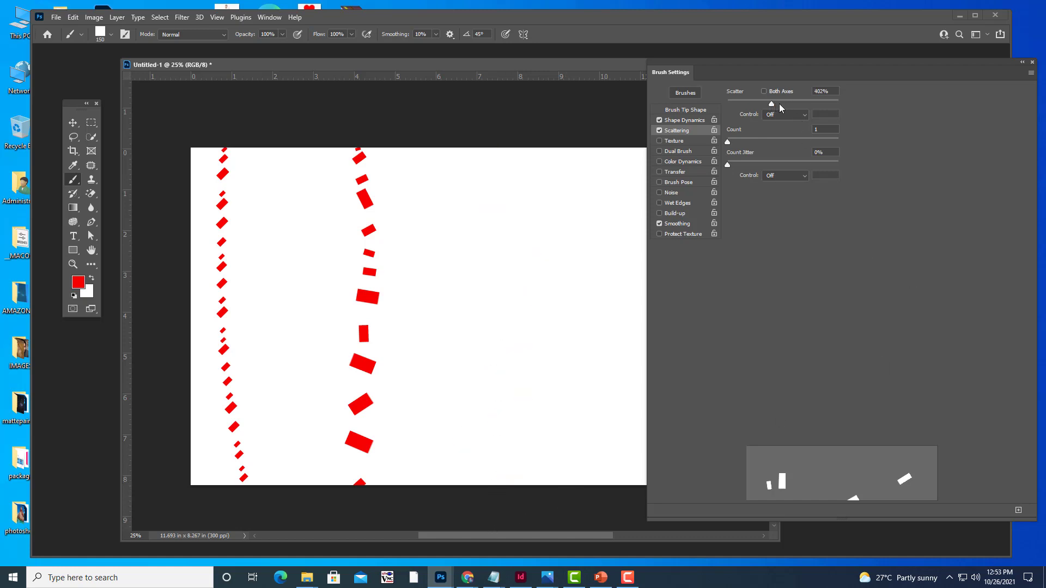
left_click_drag(533, 134, 544, 507)
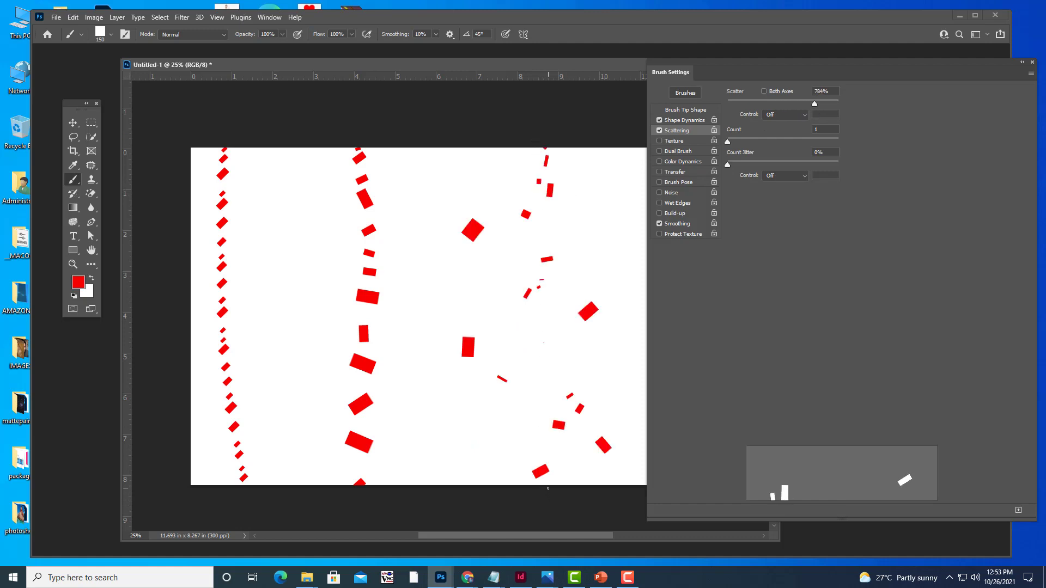
key("ctrl+z")
left_click_drag(814, 103, 734, 104)
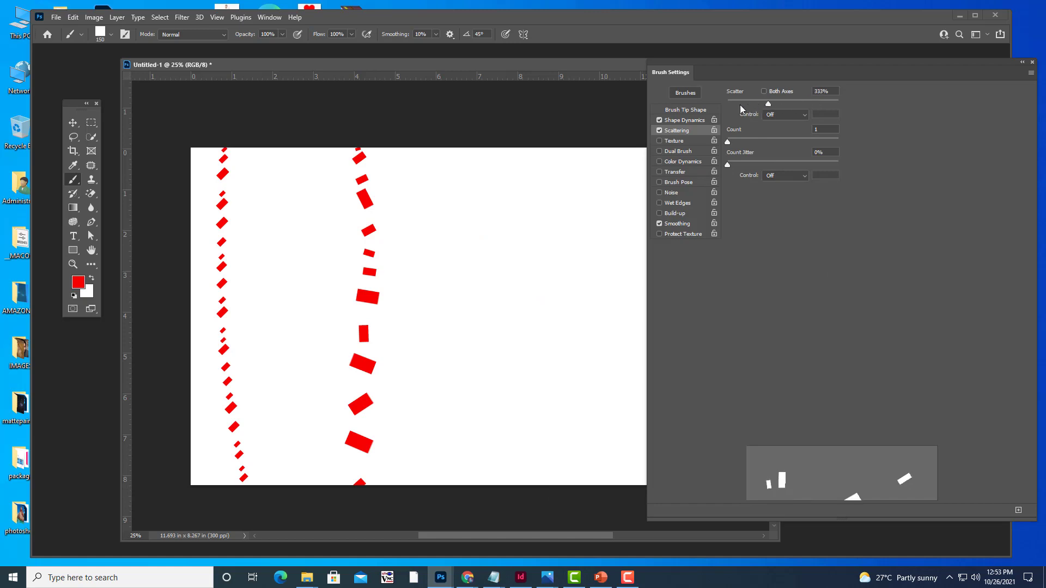
left_click_drag(532, 148, 528, 488)
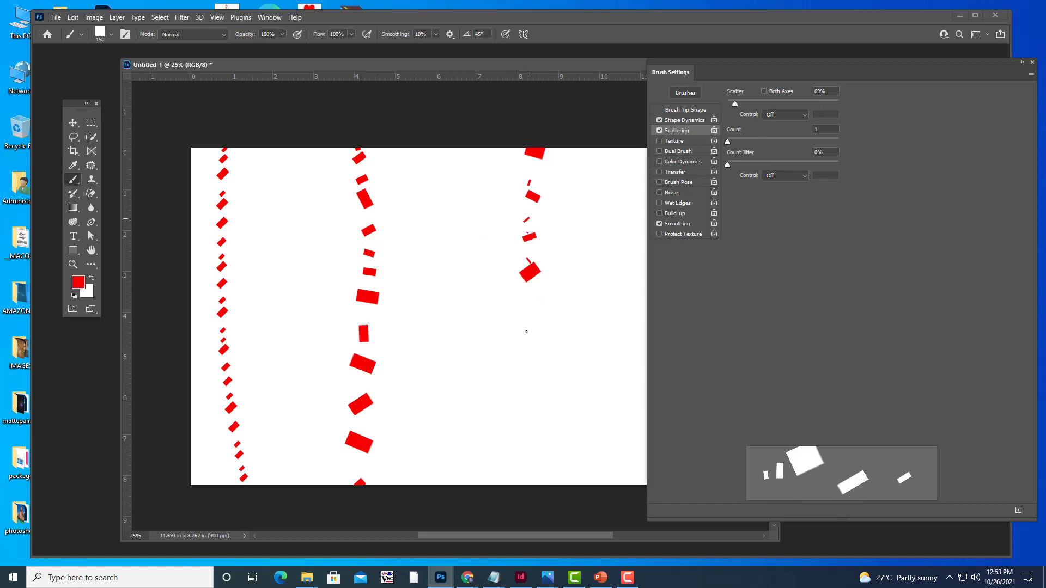
key("ctrl+z")
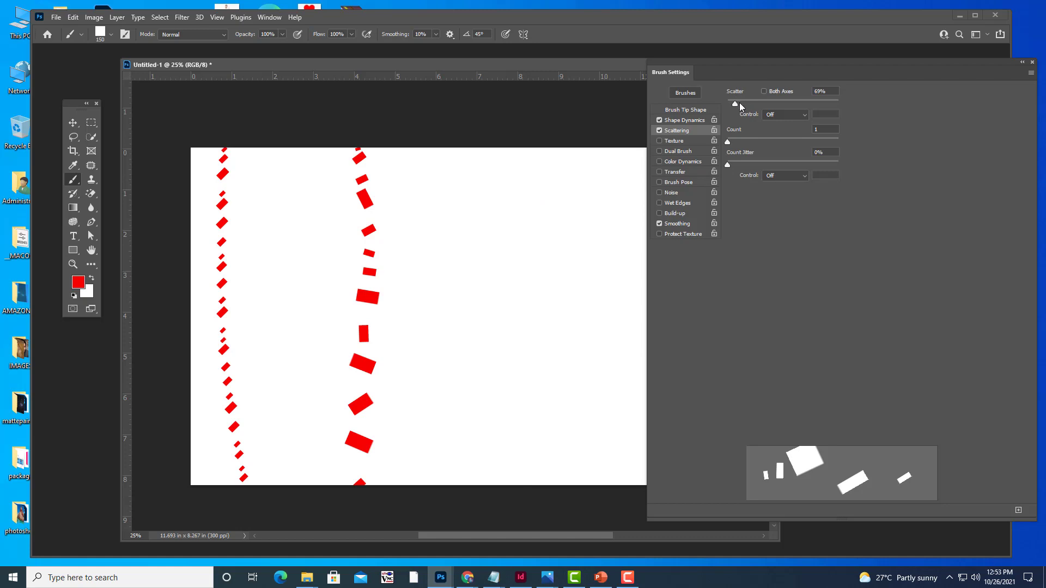
left_click_drag(737, 103, 773, 104)
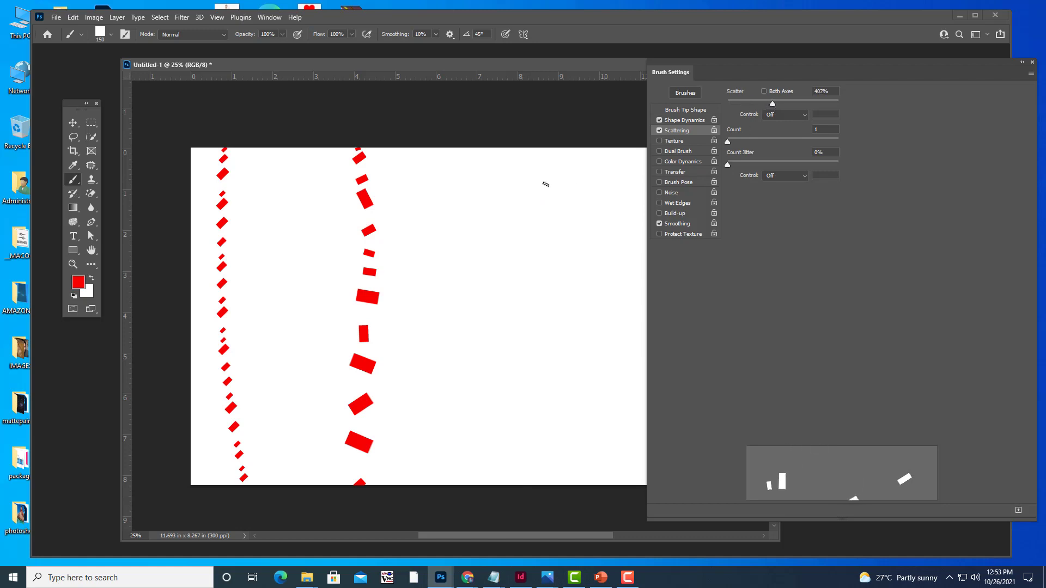
left_click_drag(529, 146, 548, 488)
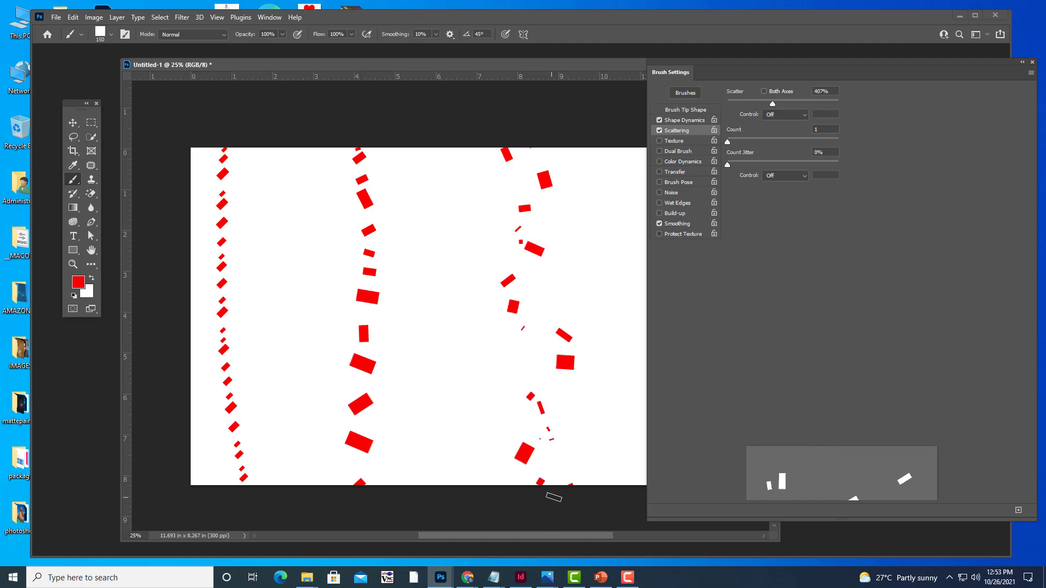
key("ctrl+z")
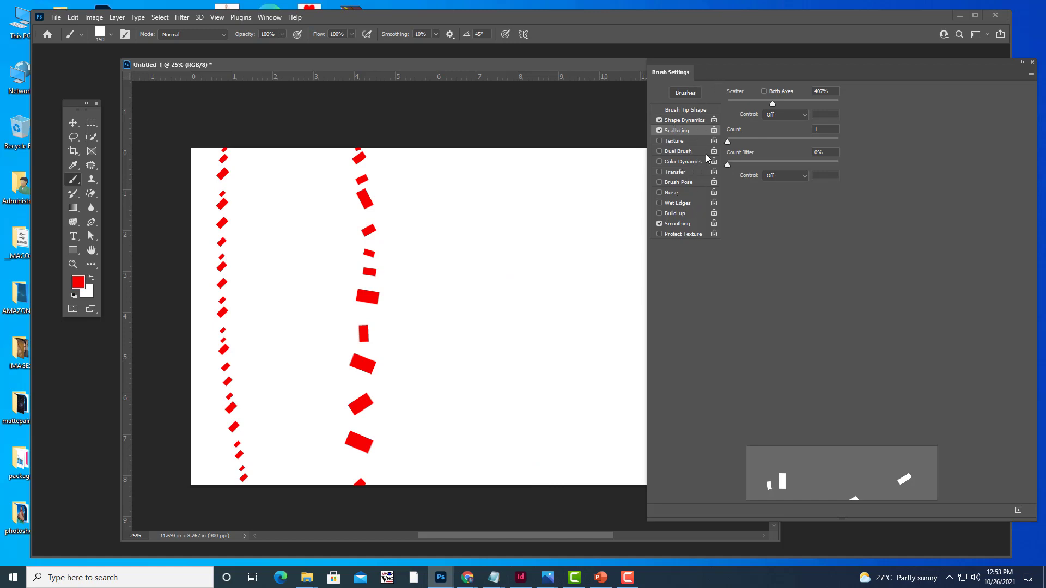
left_click_drag(716, 74, 702, 72)
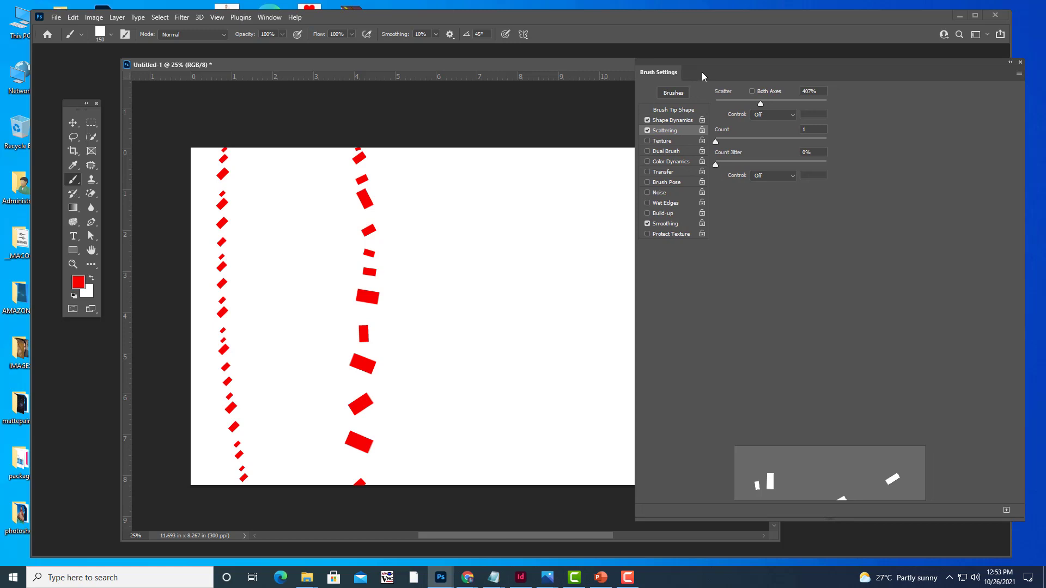
- Enable Color Dynamics with near-zero Foreground/Background Jitter and 100% Hue Jitter, undoing trial strokes
left_click(670, 162)
left_click_drag(493, 150, 477, 482)
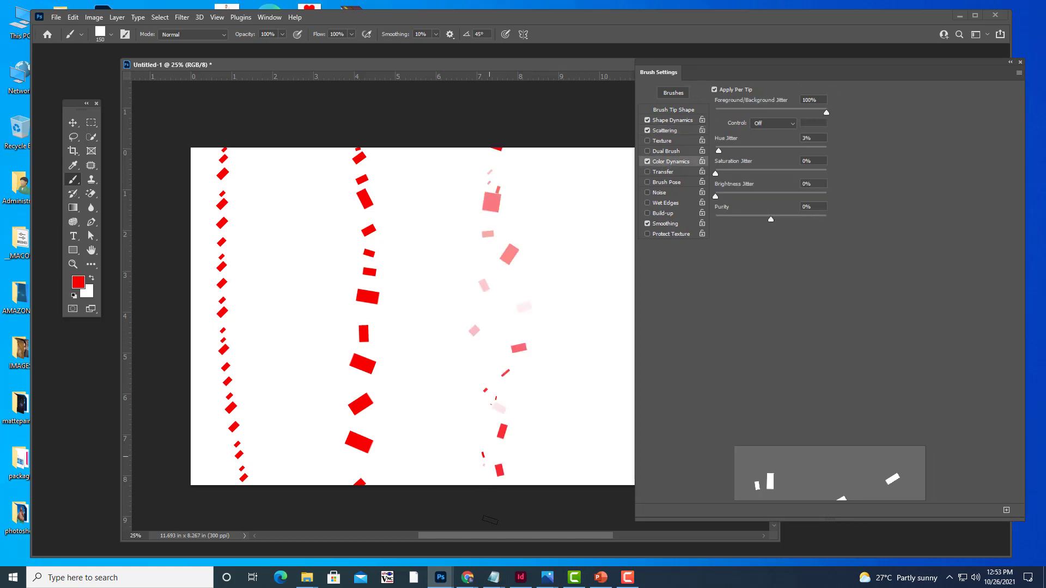
key("ctrl+z")
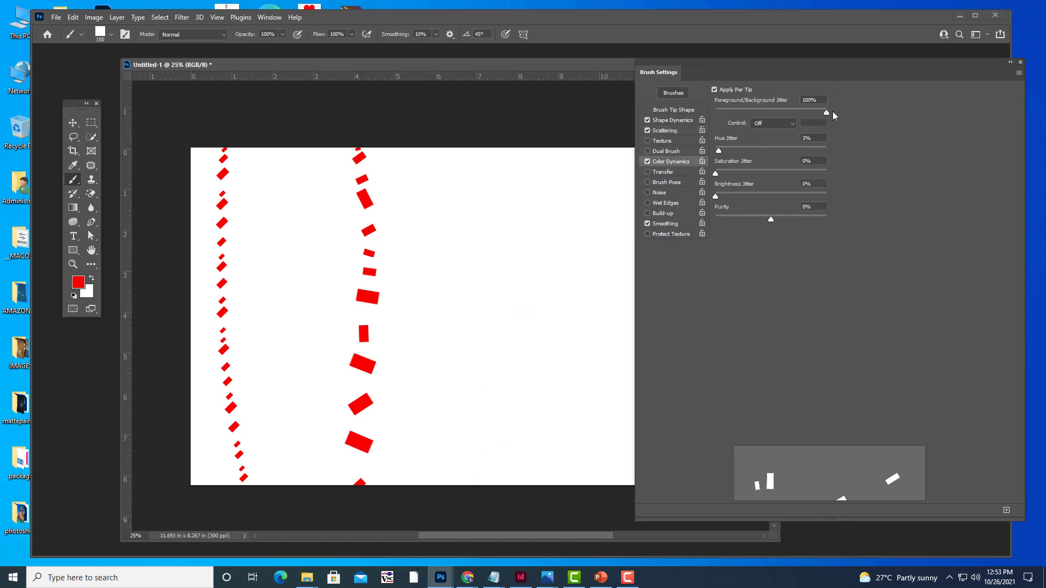
left_click_drag(779, 112, 718, 113)
left_click_drag(718, 150, 849, 158)
left_click_drag(551, 149, 545, 213)
left_click_drag(544, 311, 541, 488)
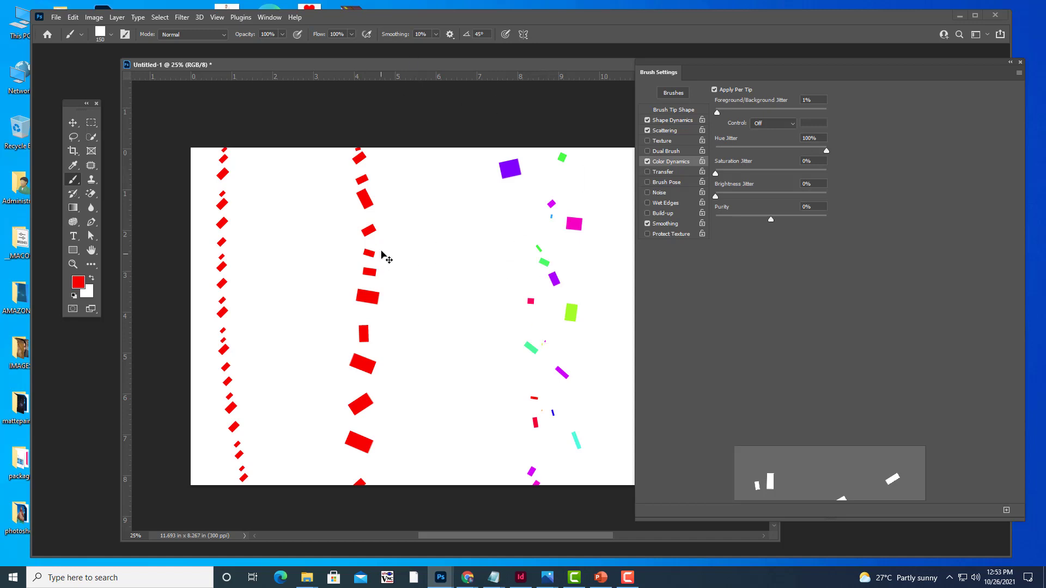
key("ctrl+z")
key("ctrl+z")
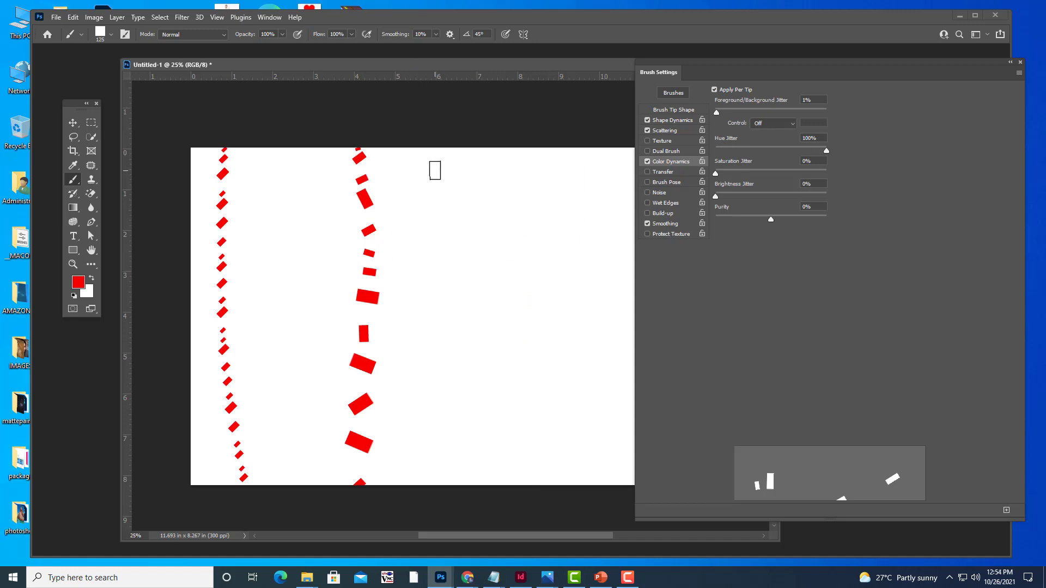
- Set the brush size to 60 and undo straight and curving multicoloured test strokes
key("bracketleft")
key("bracketleft")
key("bracketleft")
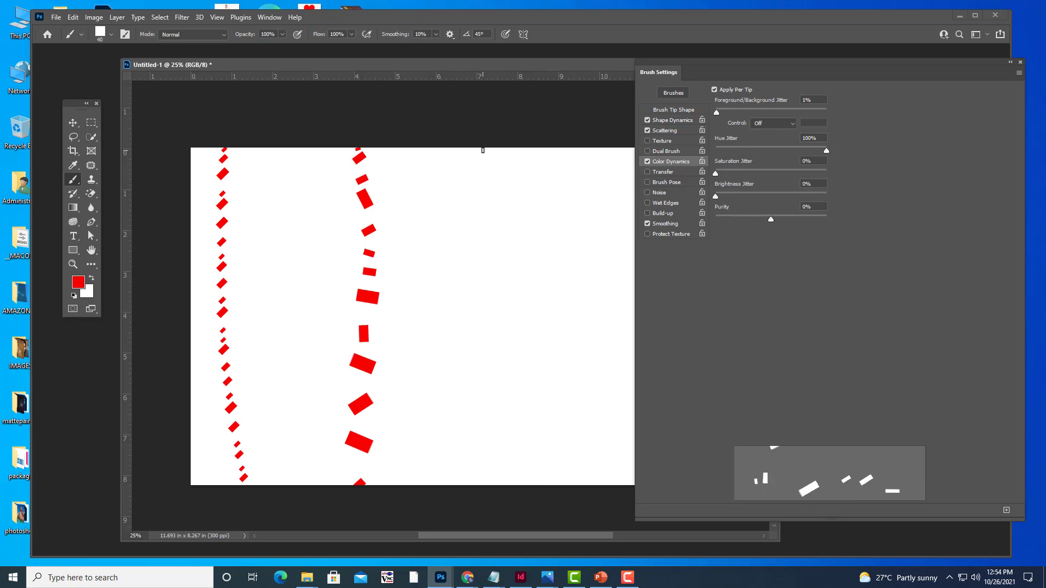
key("bracketright")
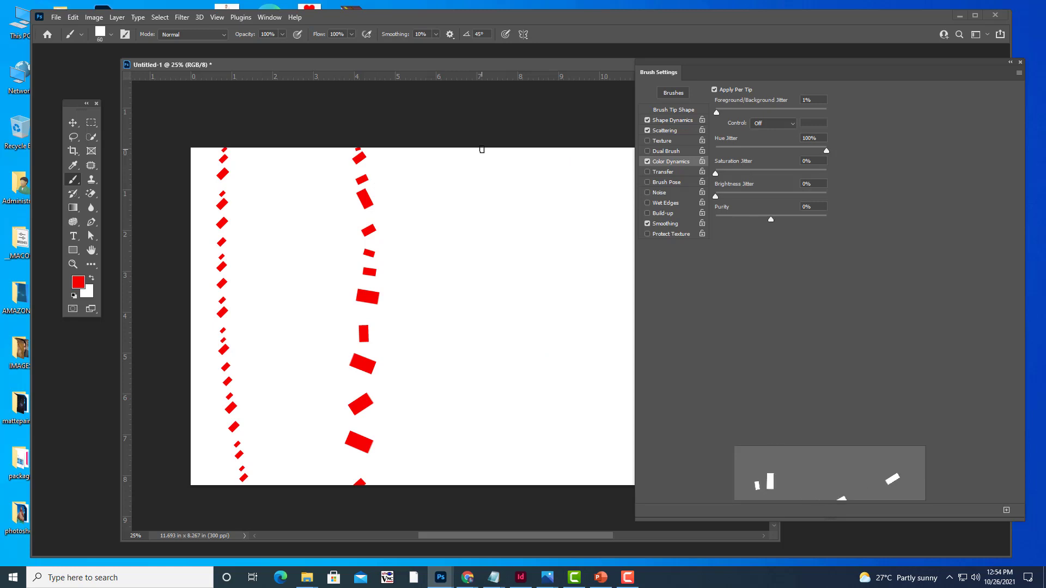
mouse_move(482, 149)
left_mouse_down()
mouse_move(464, 397)
mouse_move(474, 490)
left_mouse_up()
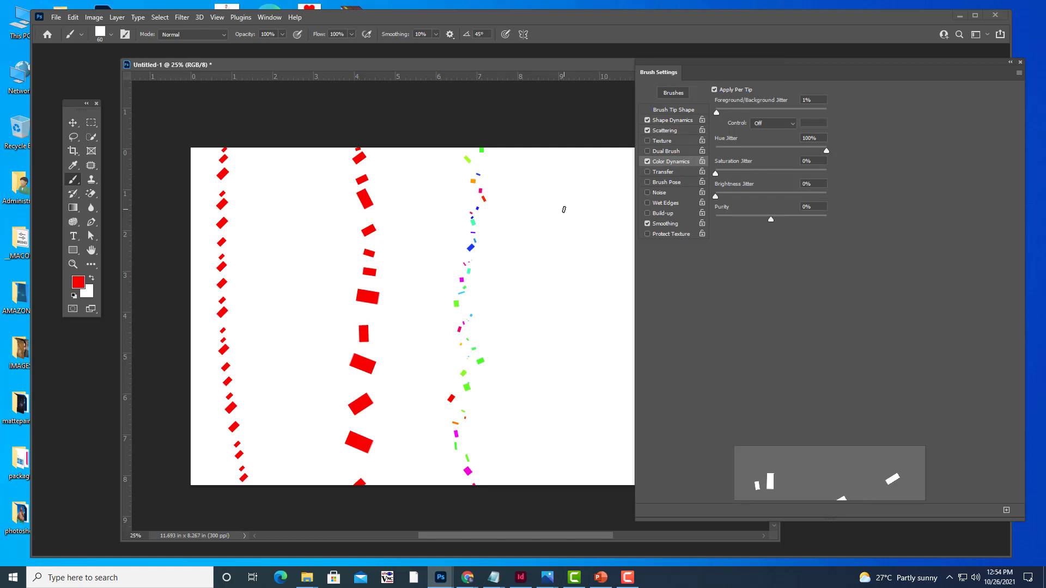
key("ctrl+z")
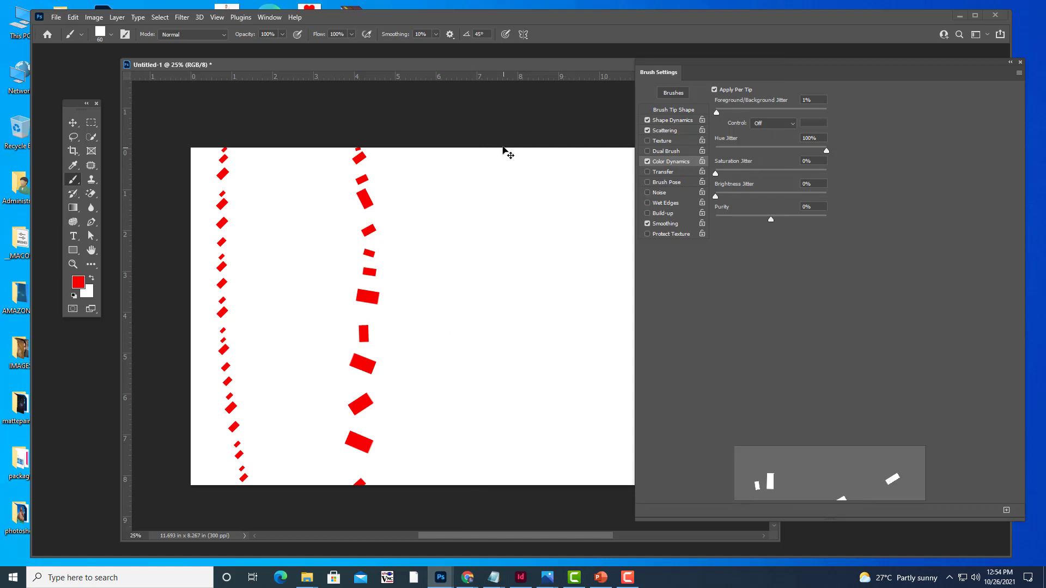
mouse_move(516, 150)
left_mouse_down()
mouse_move(466, 303)
mouse_move(512, 419)
mouse_move(556, 338)
mouse_move(593, 299)
left_mouse_up()
key("ctrl+z")
left_click(668, 131)
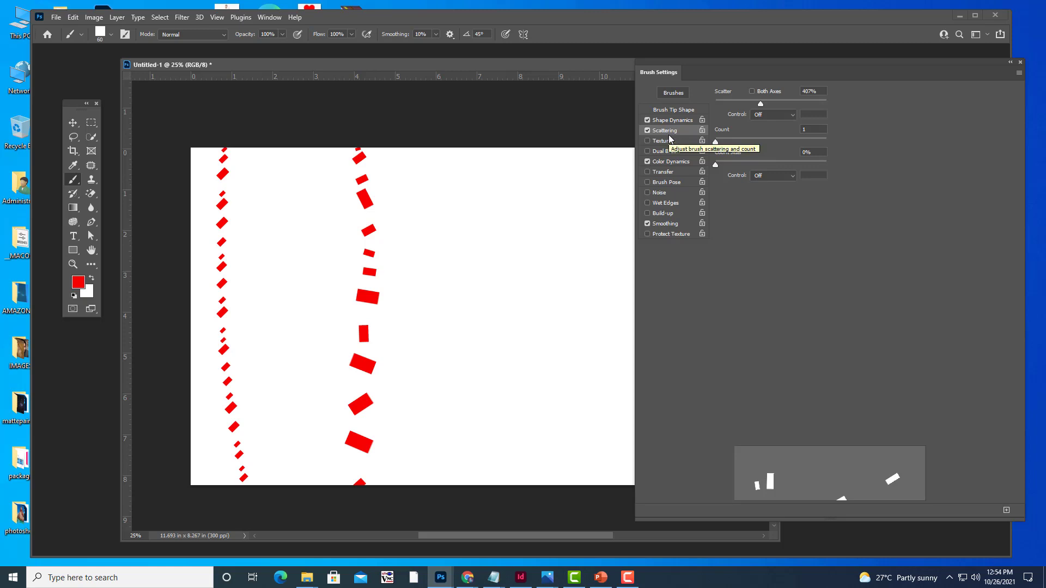
- Raise the Scattering Count from 1 to 10, then test and undo a dense confetti stroke
left_click_drag(787, 67, 777, 68)
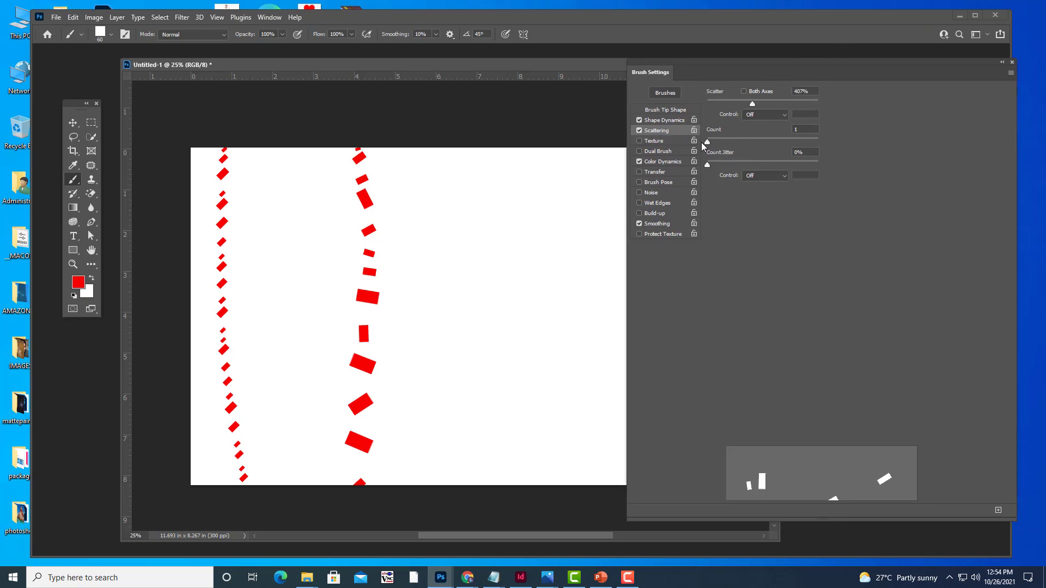
left_click_drag(707, 143, 778, 146)
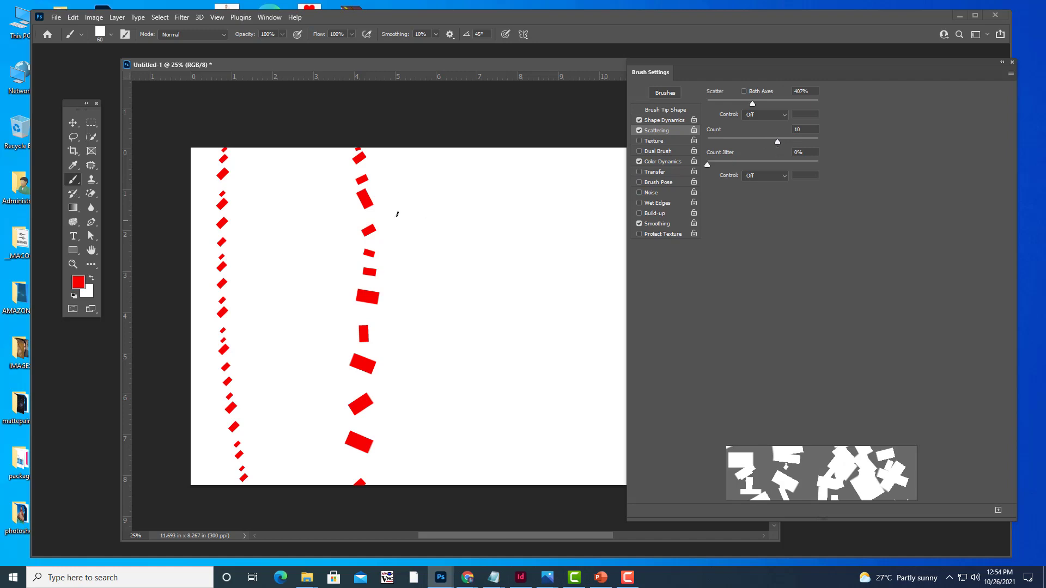
left_click_drag(472, 154, 474, 478)
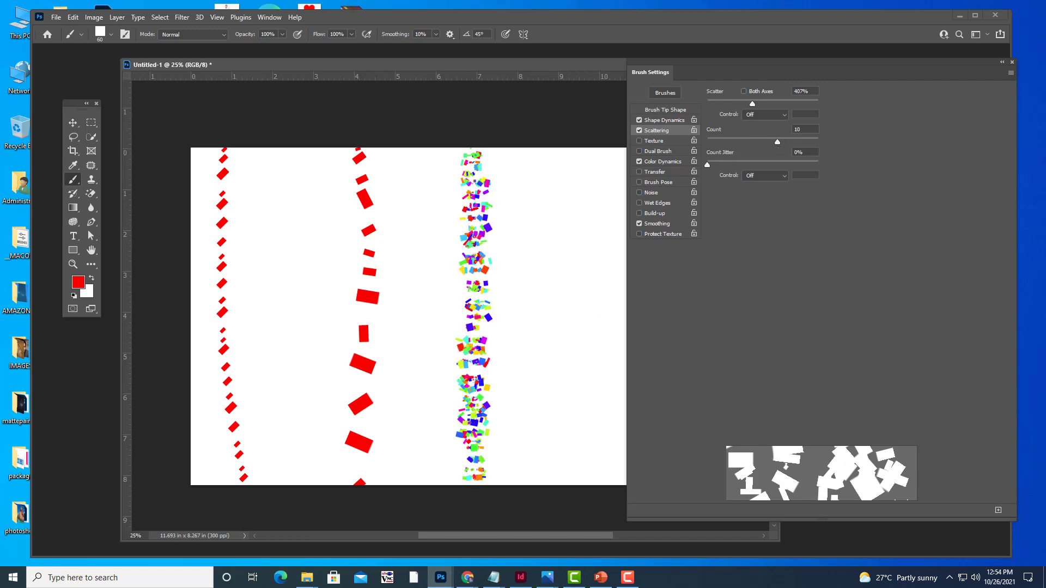
key("ctrl+z")
- Try S- and m-shaped confetti strokes, undo both, and show the Color Dynamics settings
left_click_drag(671, 59, 702, 68)
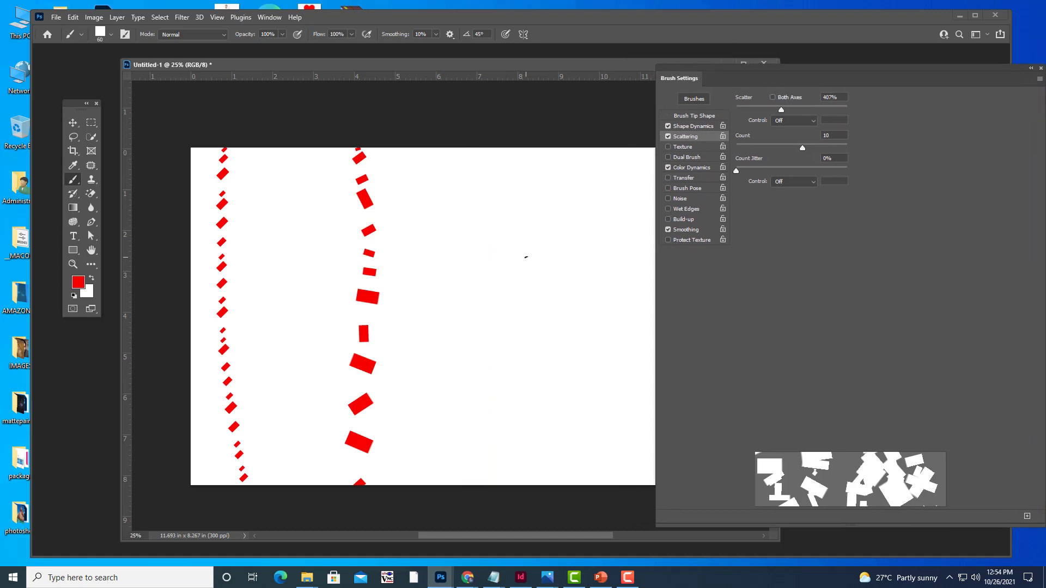
left_click_drag(525, 257, 536, 394)
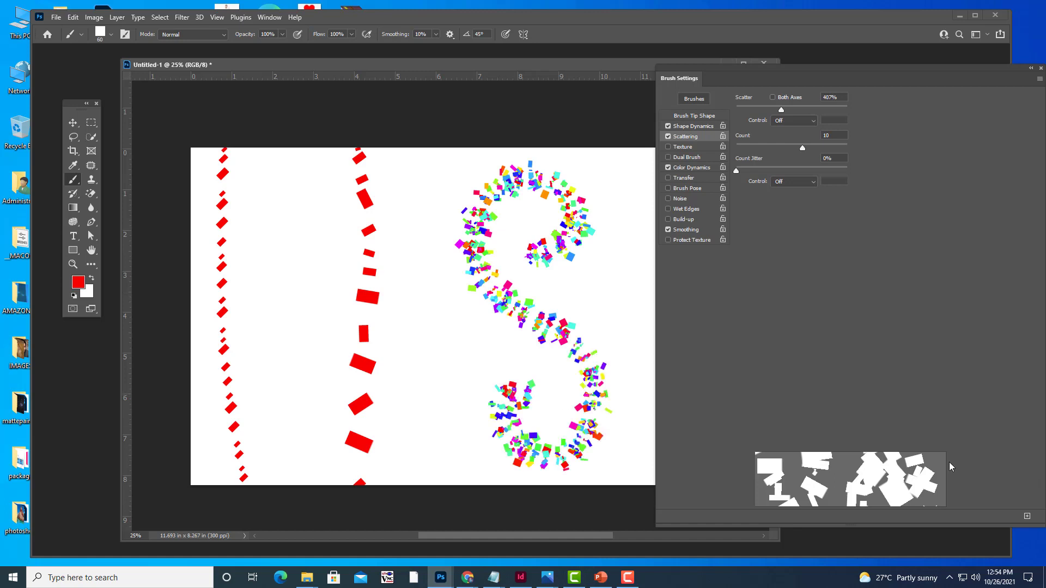
key("ctrl+z")
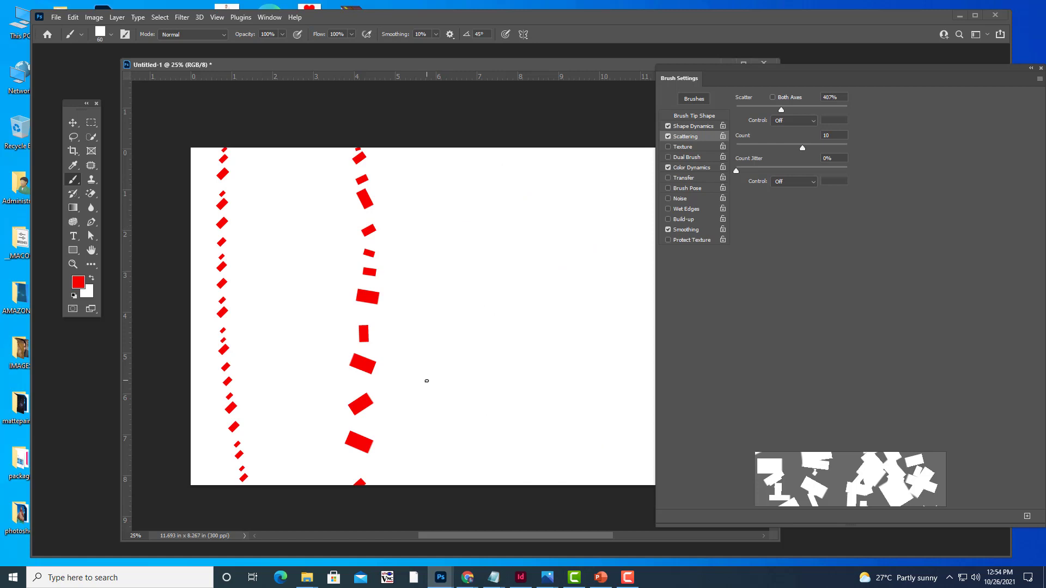
mouse_move(425, 377)
left_mouse_down()
mouse_move(489, 329)
mouse_move(590, 393)
left_mouse_up()
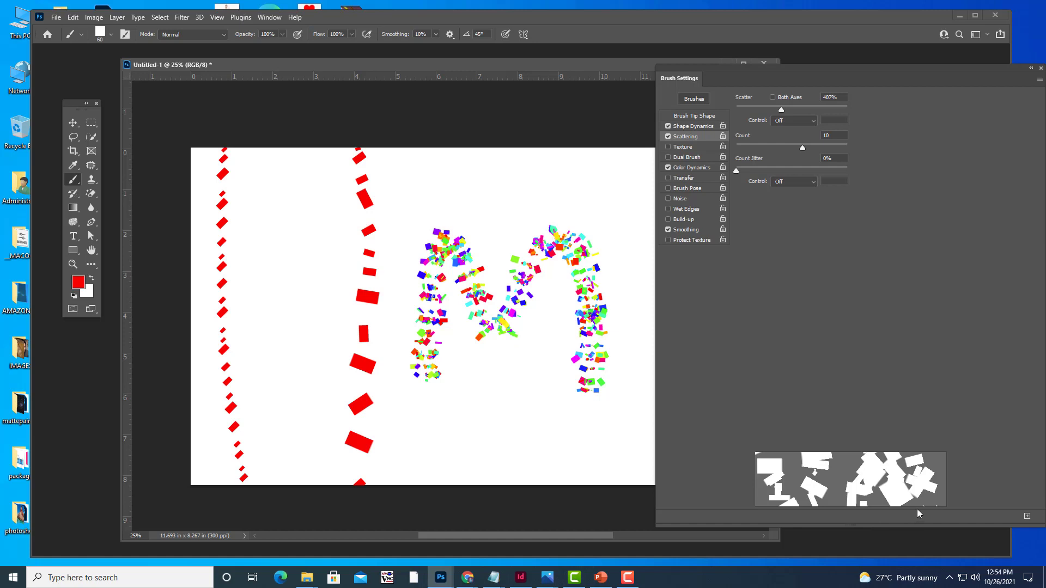
key("ctrl+z")
left_click(702, 167)
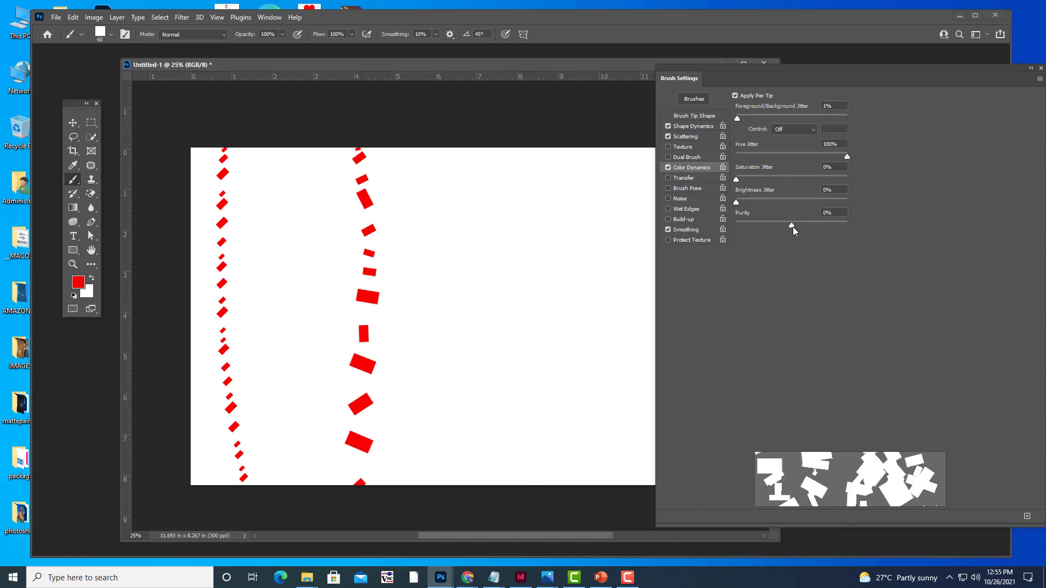
- Paint a vivid multicoloured confetti column, then lower purity and paint a faint pastel column
left_click_drag(521, 159, 518, 495)
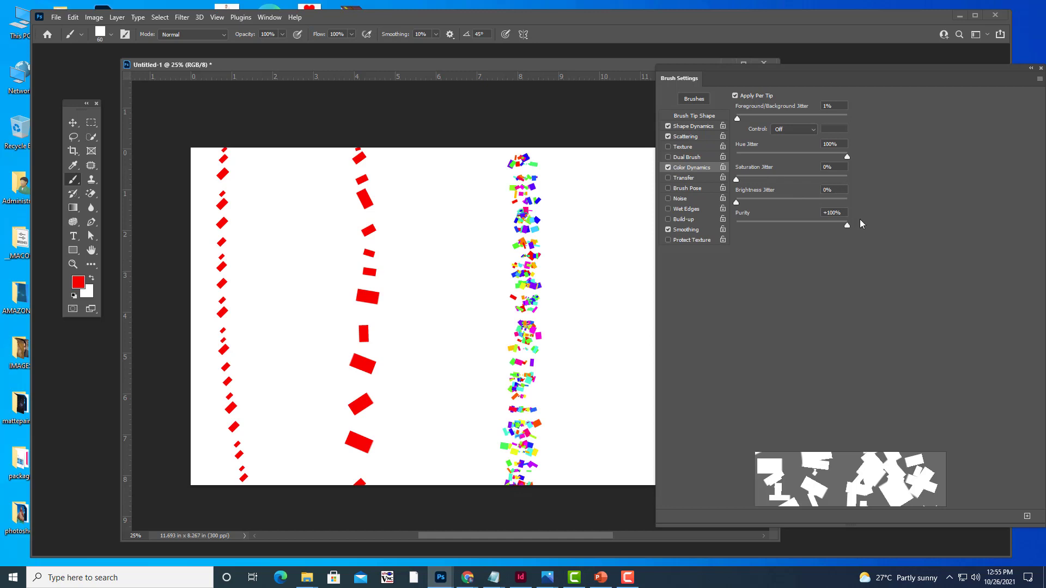
left_click_drag(846, 225, 743, 226)
left_click_drag(601, 155, 597, 531)
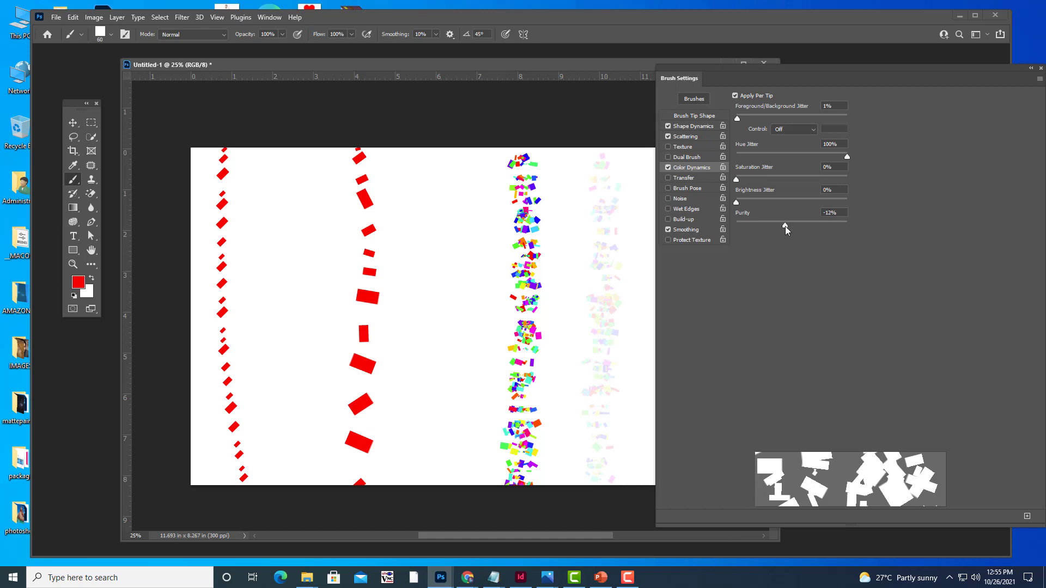
- Test and undo several columns, setting saturation jitter to 48% and hue jitter to 13%
left_click_drag(457, 156, 451, 534)
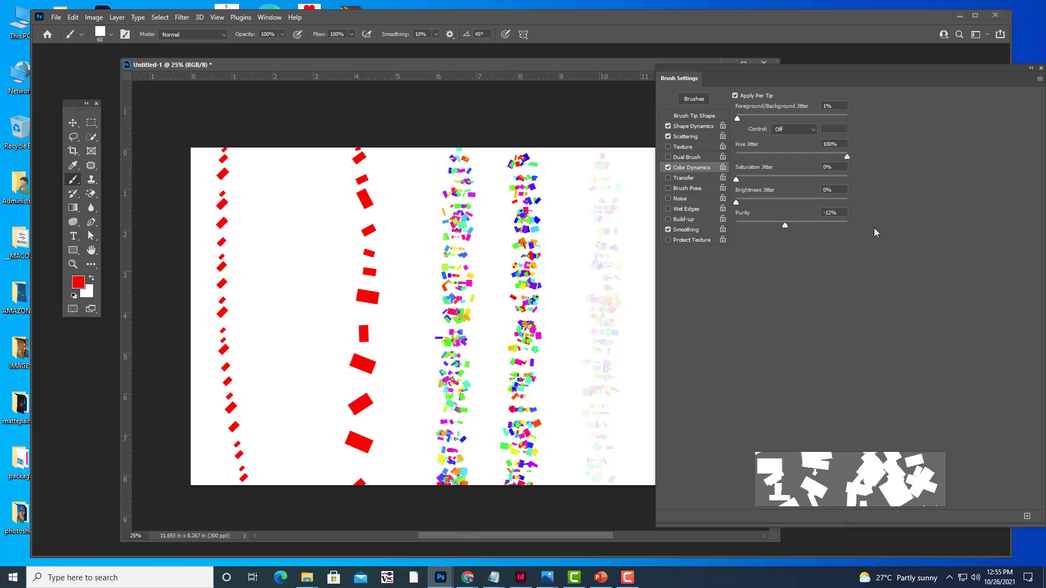
key("ctrl+z")
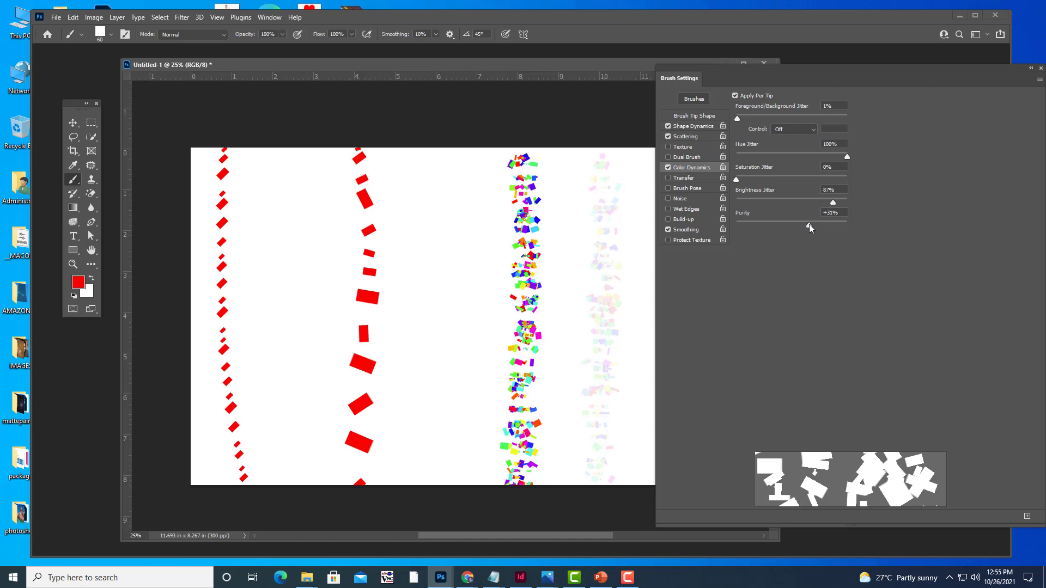
left_click_drag(444, 155, 439, 463)
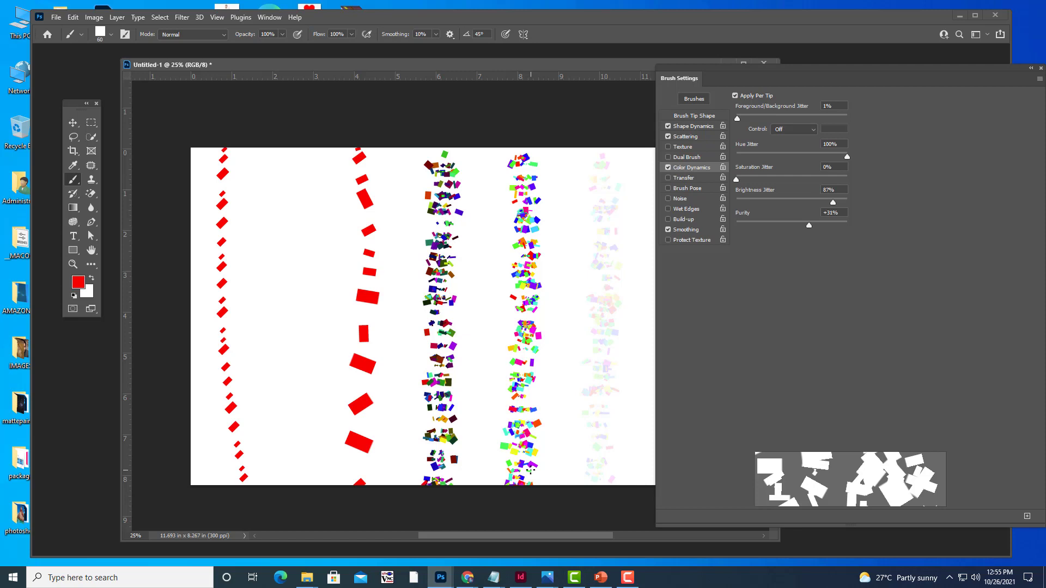
key("ctrl+z")
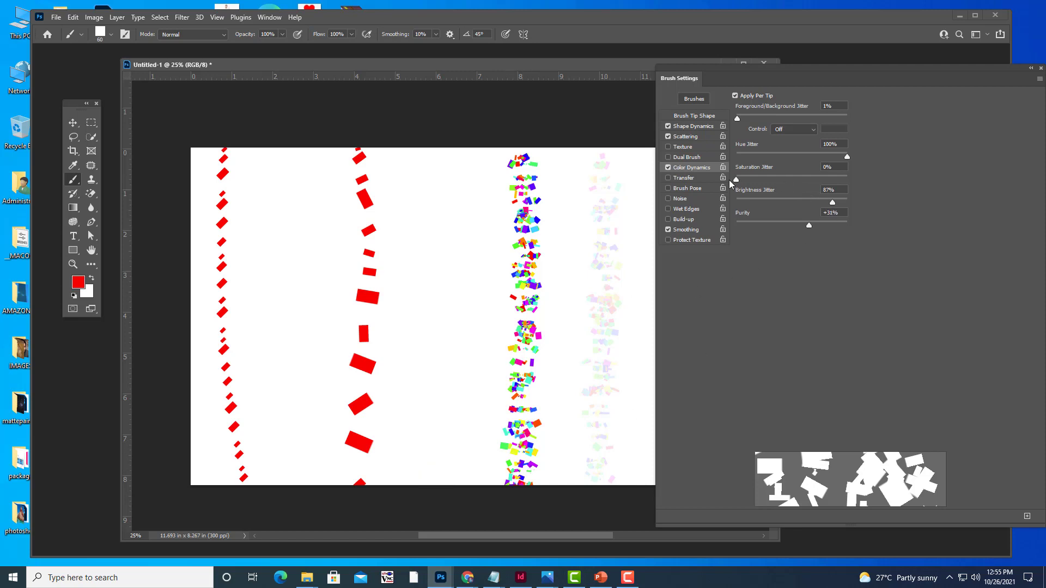
left_click_drag(737, 178, 789, 179)
left_click_drag(463, 169, 454, 384)
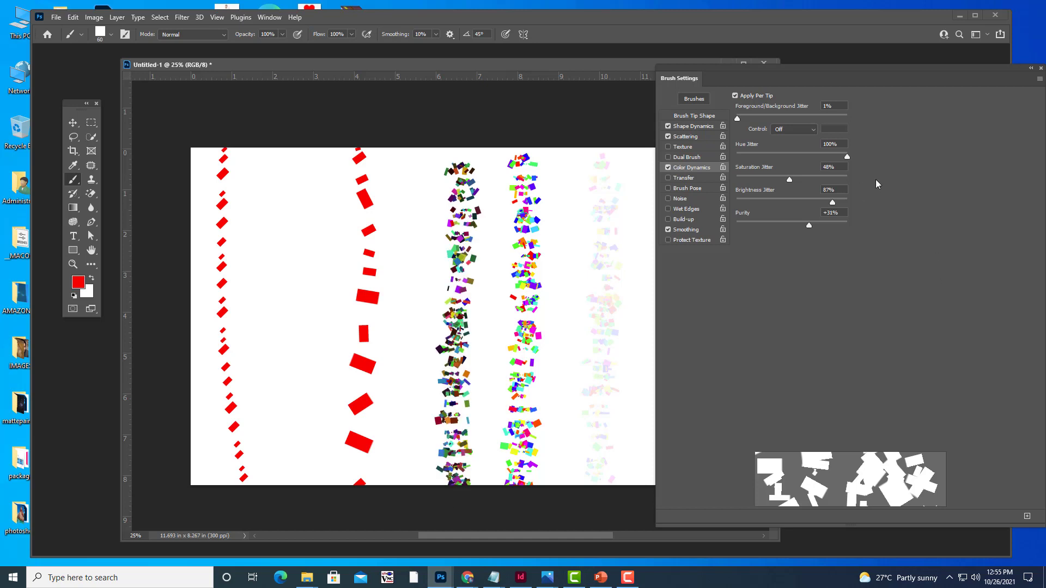
key("ctrl+z")
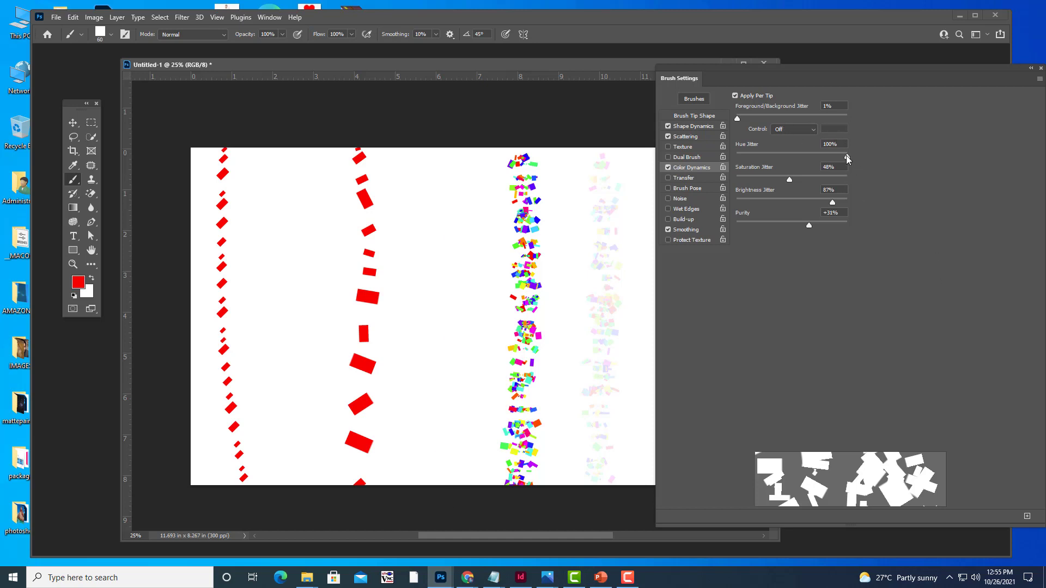
left_click_drag(848, 157, 750, 157)
- Make the background colour dark green and raise foreground/background jitter to 100%
left_click(87, 296)
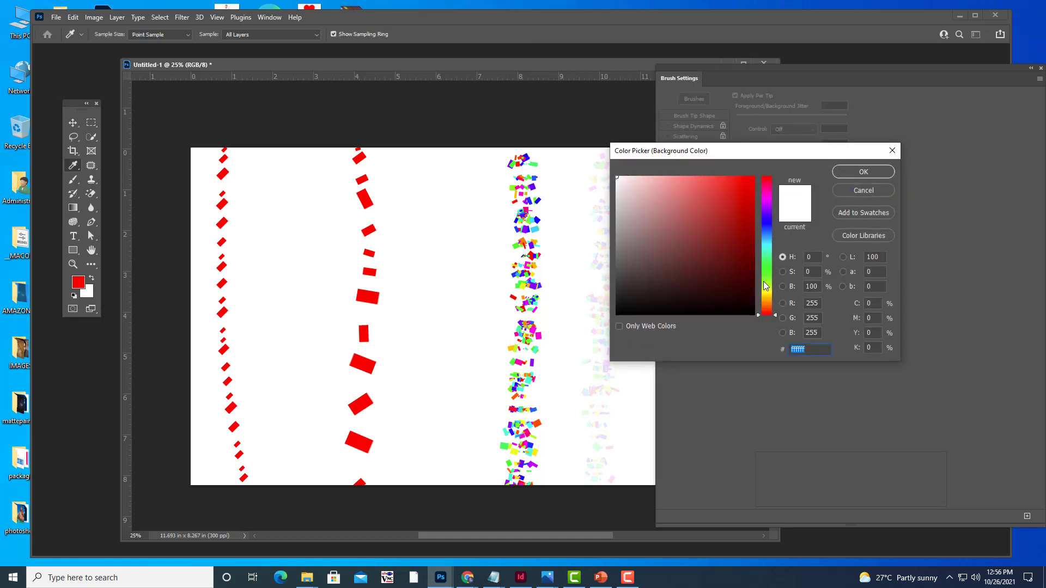
left_click(766, 272)
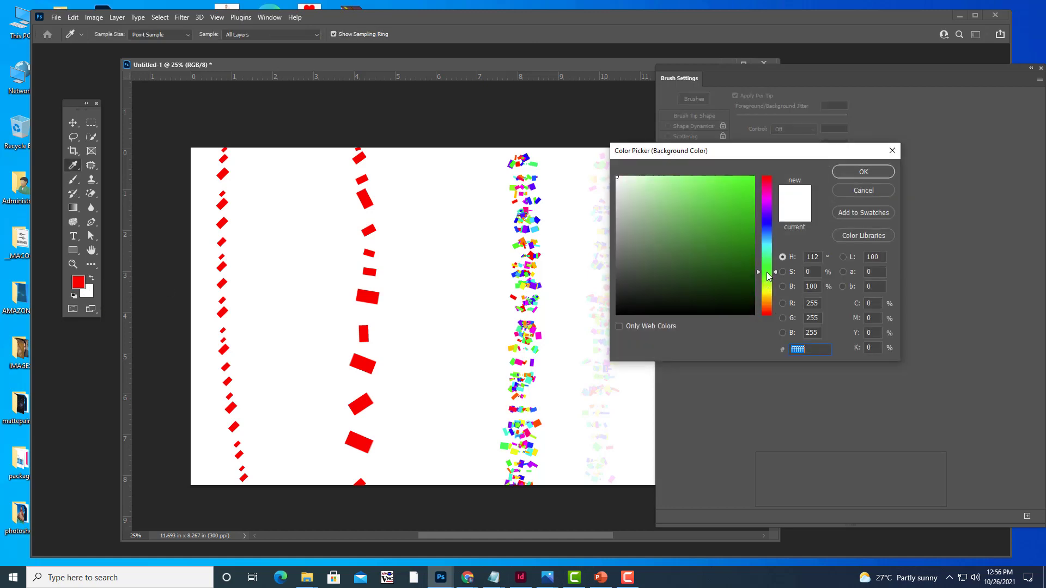
left_click(848, 173)
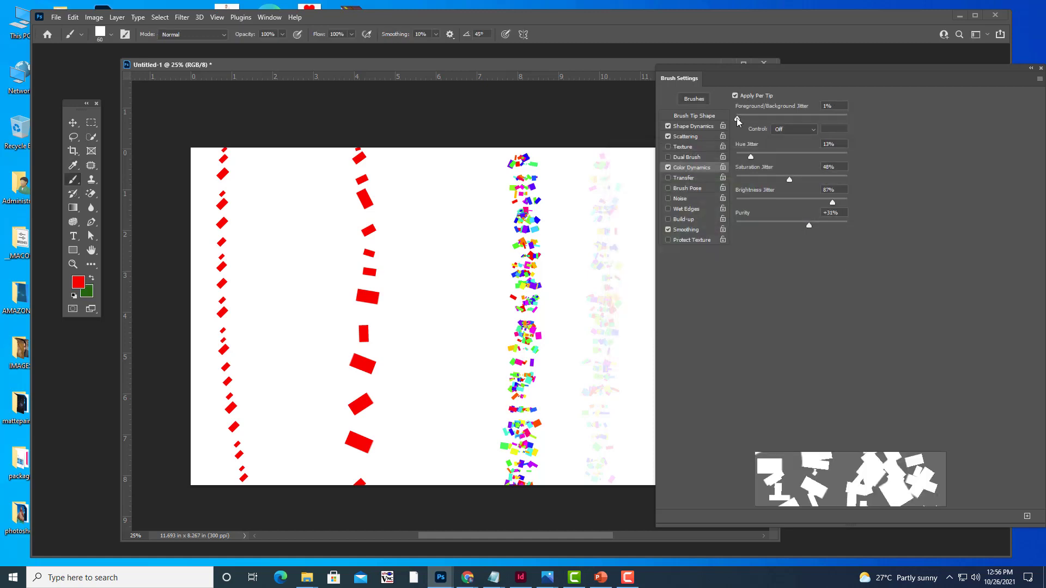
left_click_drag(737, 119, 792, 121)
- Paint confetti columns while setting hue jitter 0%, saturation jitter 15% and purity -67%
left_click_drag(473, 157, 438, 313)
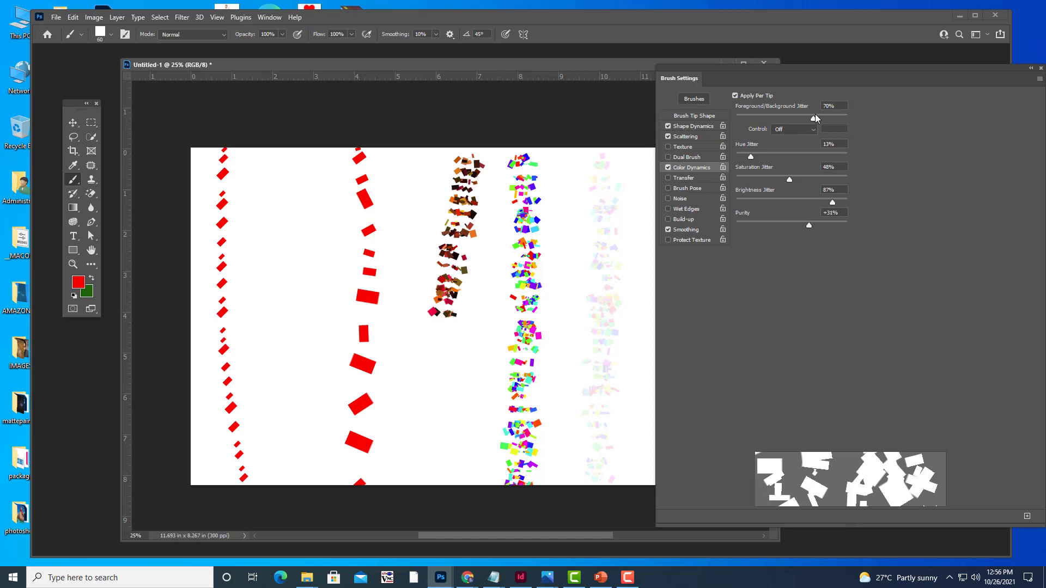
left_click_drag(753, 156, 708, 163)
mouse_move(387, 159)
left_mouse_down()
mouse_move(411, 304)
mouse_move(412, 446)
left_mouse_up()
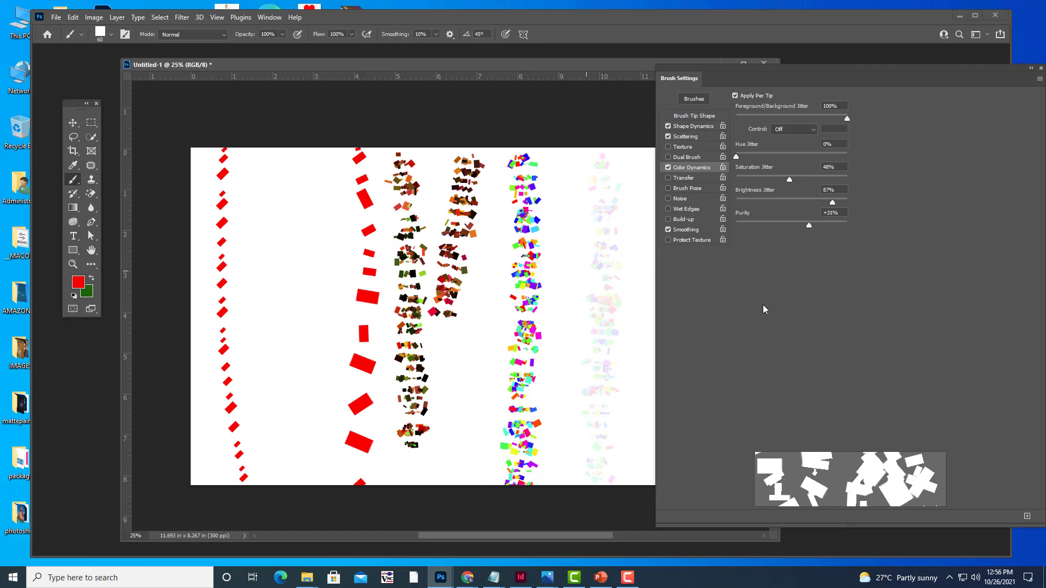
left_click_drag(789, 180, 752, 180)
mouse_move(809, 225)
left_mouse_down()
mouse_move(754, 224)
mouse_move(792, 205)
left_mouse_up()
left_click_drag(587, 167, 579, 420)
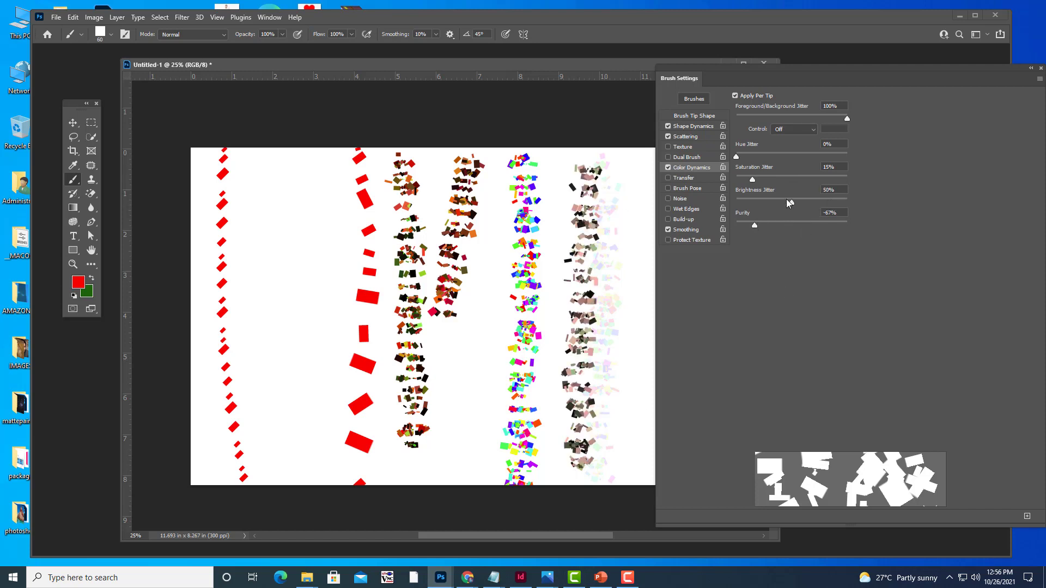
- Drop brightness jitter to 2% and paint pinkish and red-and-green confetti columns
left_click(734, 200)
left_click_drag(630, 154, 635, 457)
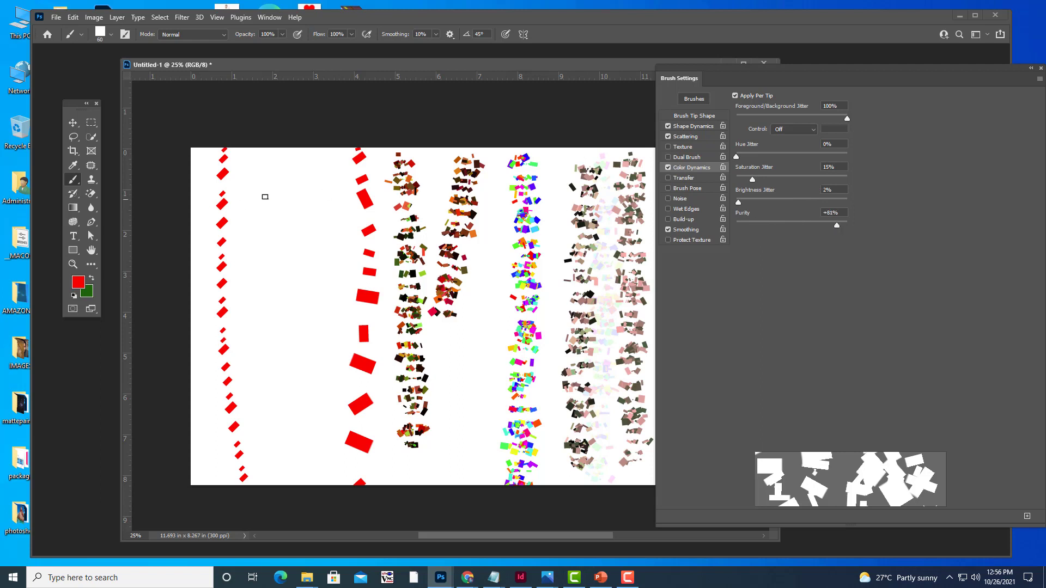
left_click_drag(289, 162, 314, 474)
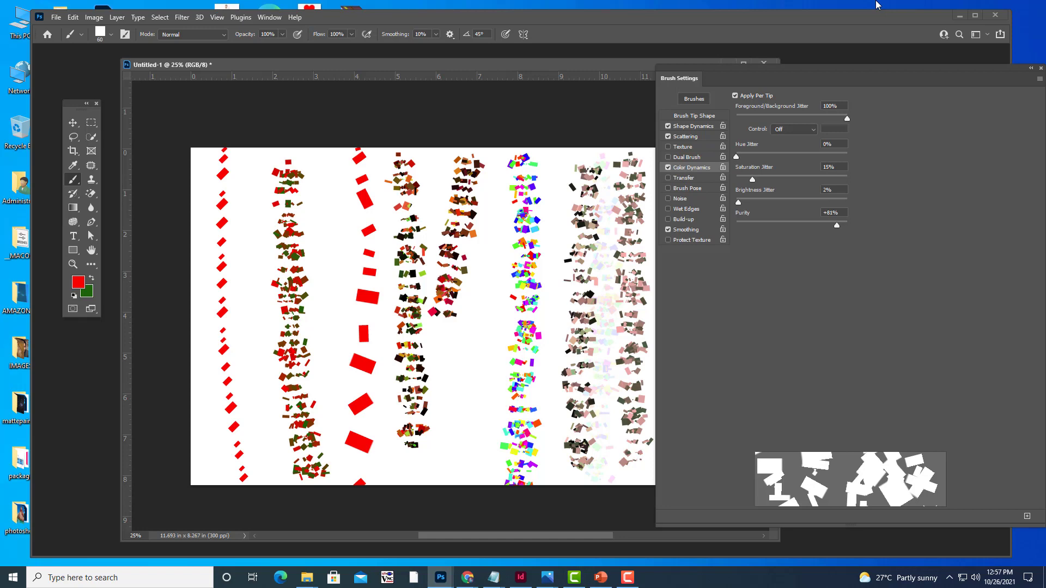
- Reset colours to default black and white and clear all strokes from the canvas
left_click_drag(770, 71, 744, 65)
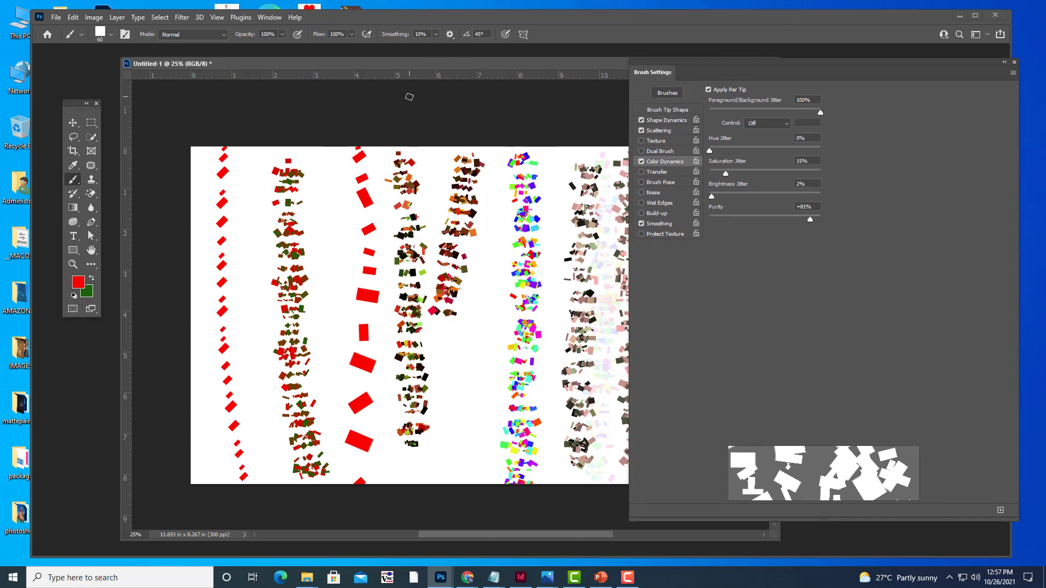
key("d")
key("ctrl+BackSpace")
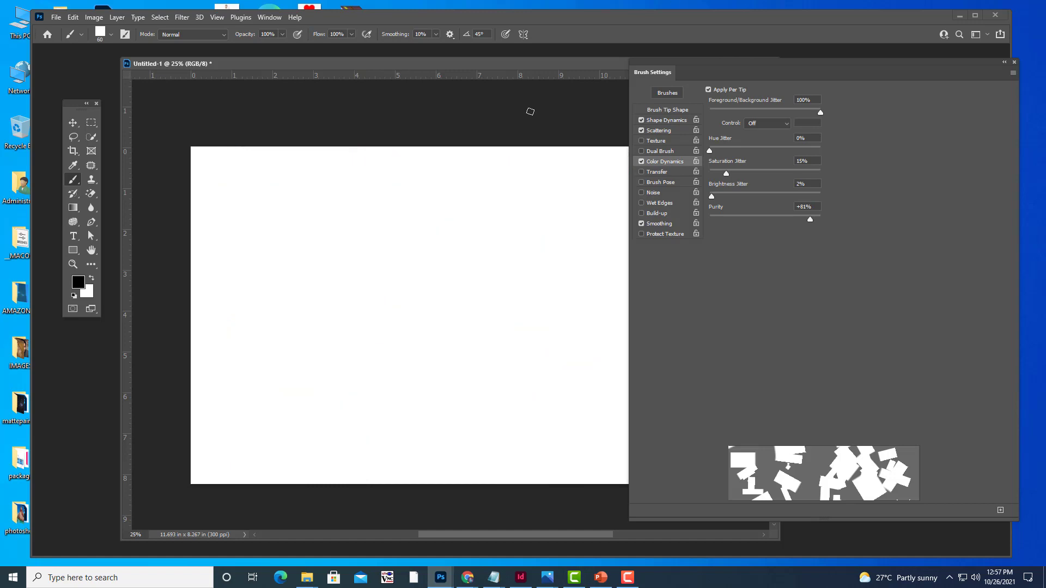
- Turn off Color Dynamics, Scattering and Shape Dynamics and choose the 30 px hard round tip
left_click_drag(710, 74, 634, 73)
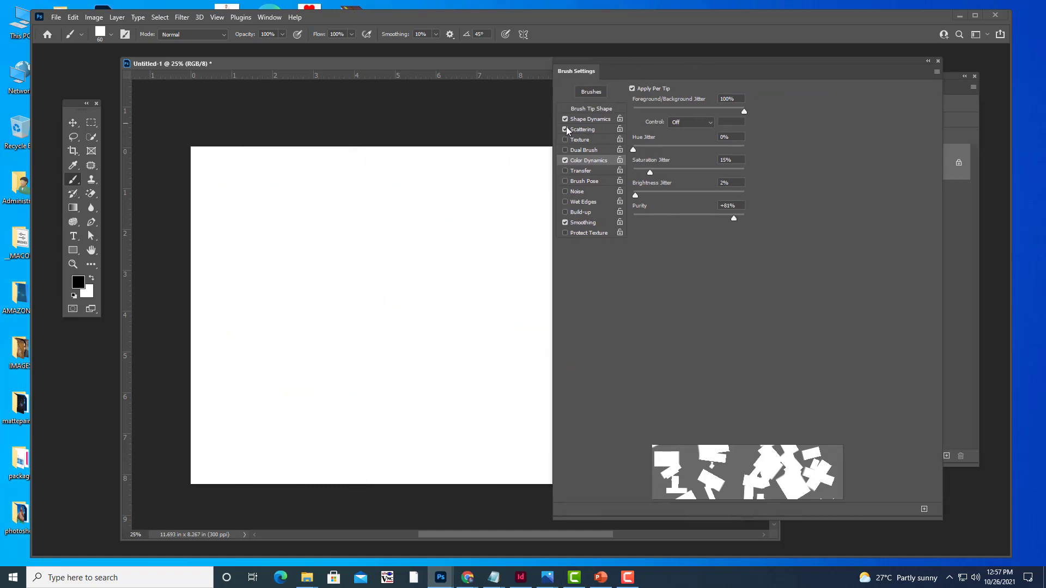
left_click(565, 161)
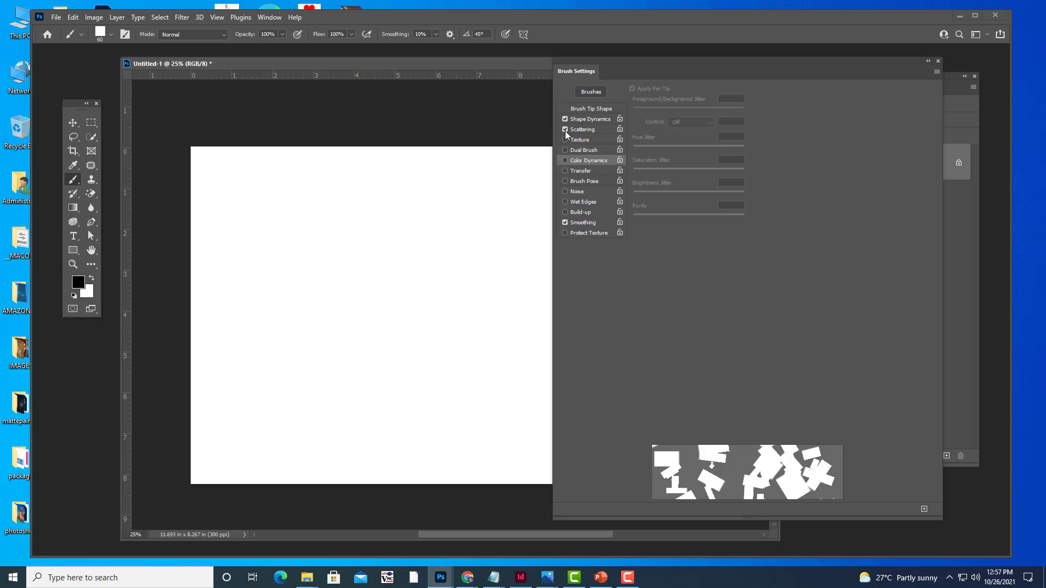
left_click(565, 129)
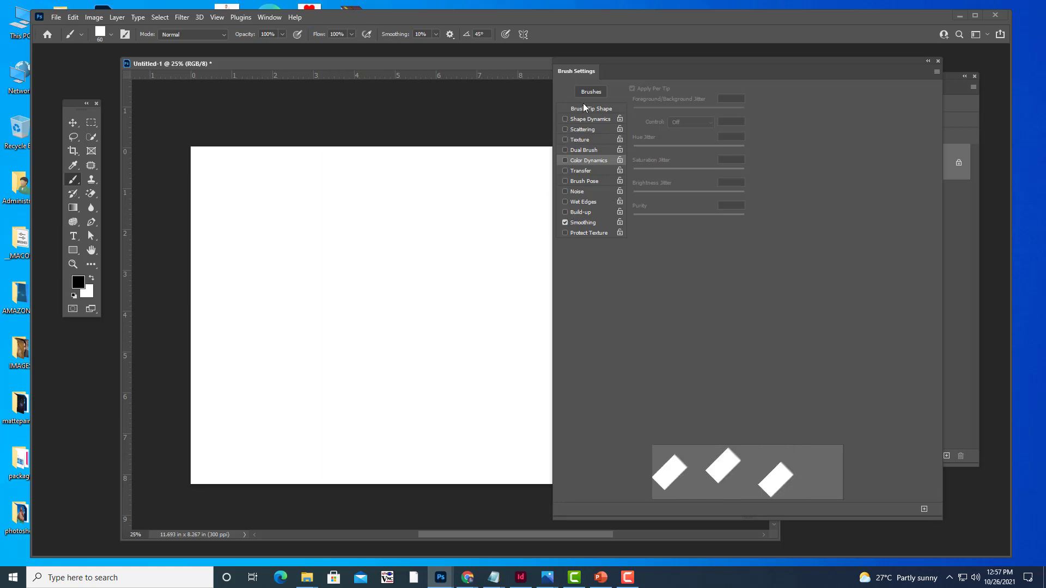
left_click(589, 109)
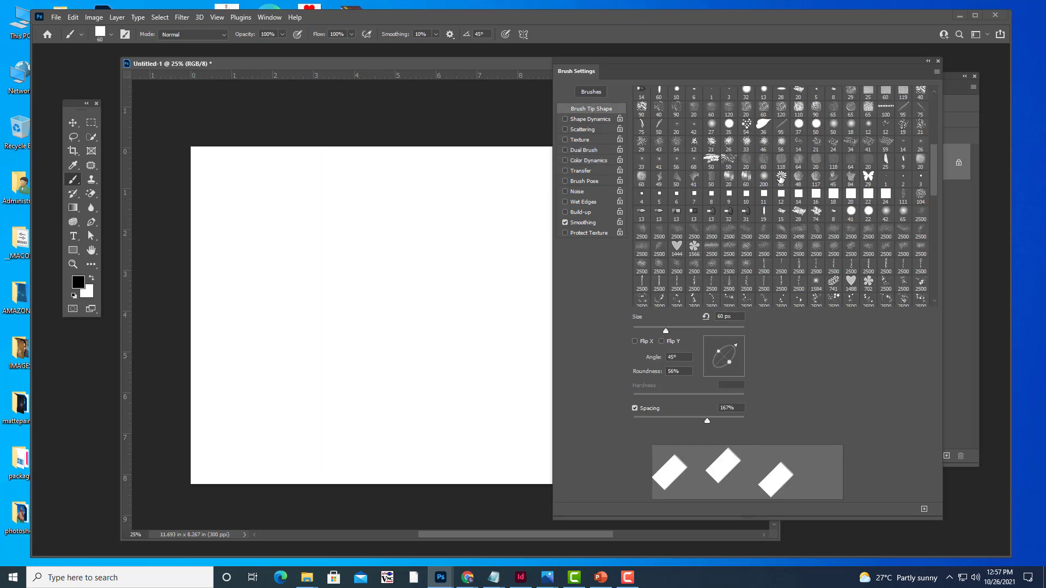
left_click(937, 101)
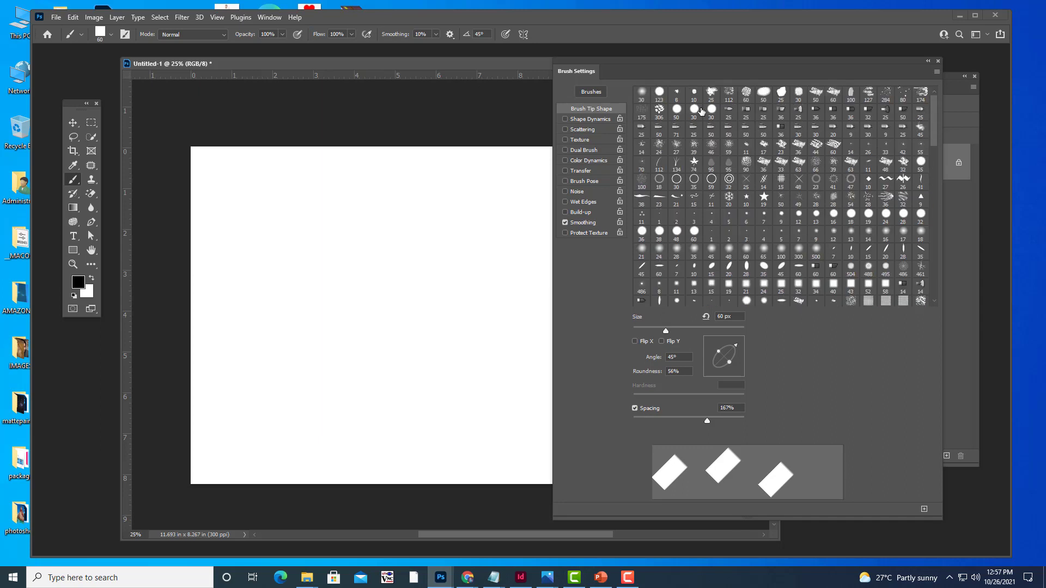
left_click(712, 112)
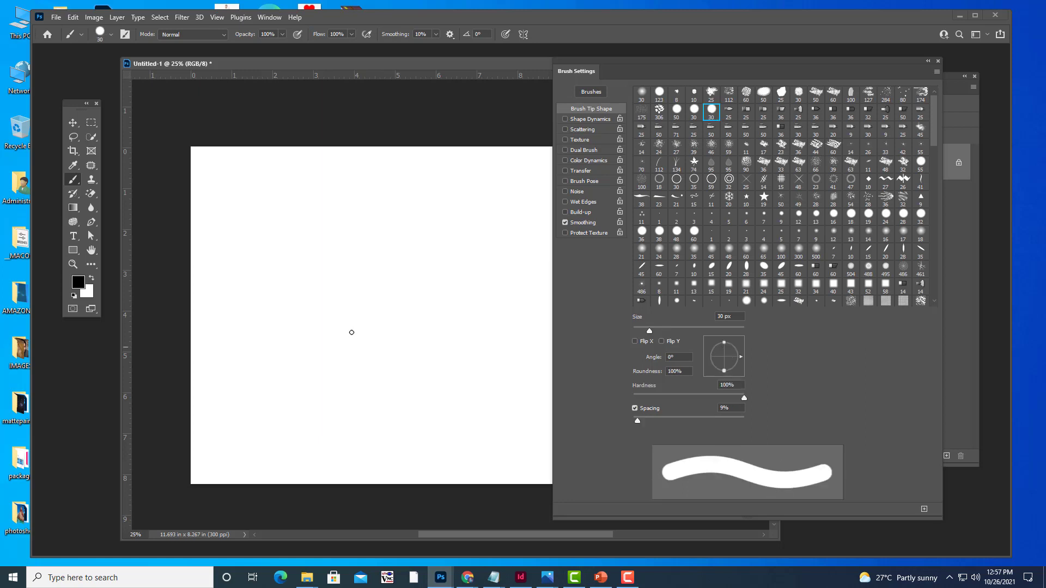
- Enlarge the round tip to 149 px, testing and undoing several strokes
left_click_drag(291, 302, 489, 163)
key("ctrl+z")
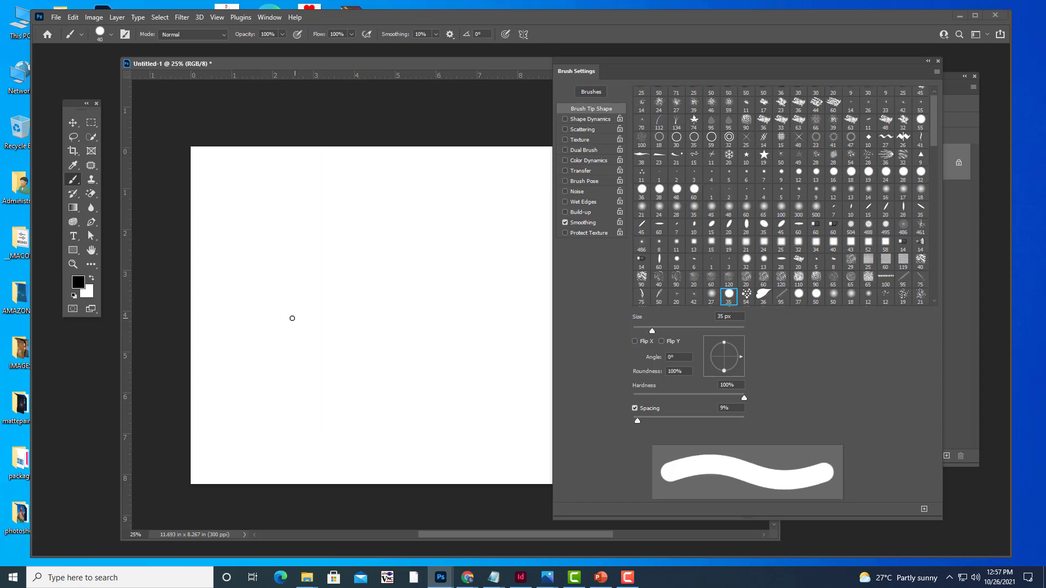
key("bracketright")
key("bracketright")
key("bracketright")
key("bracketright")
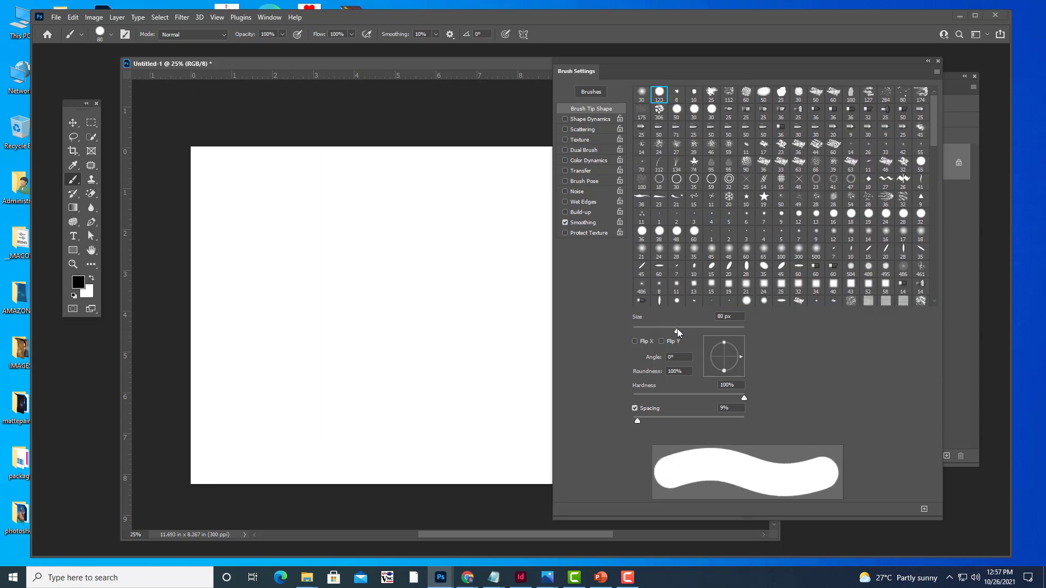
left_click_drag(678, 332, 702, 331)
left_click_drag(256, 271, 413, 371)
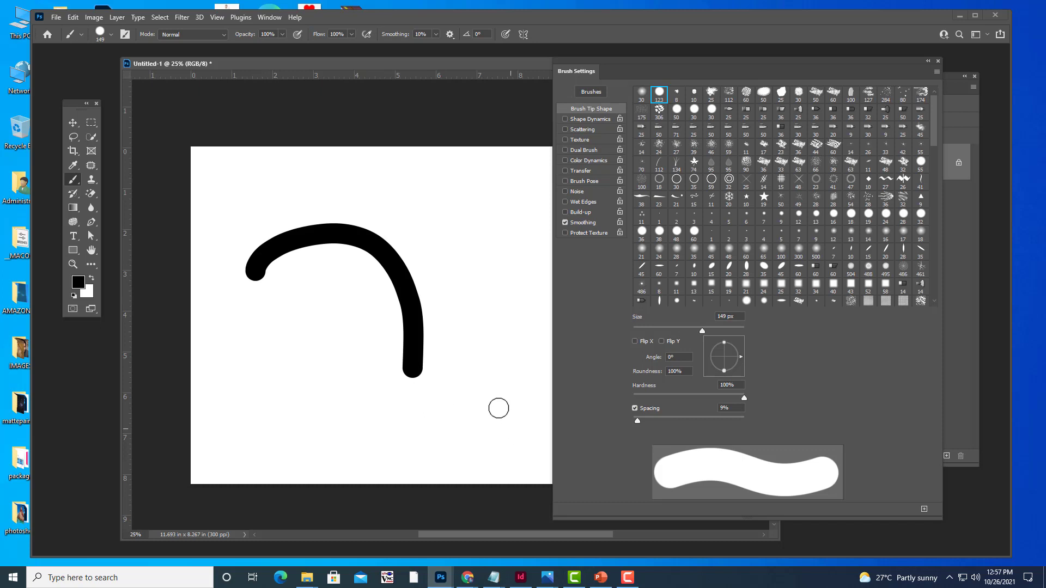
key("ctrl+z")
left_click_drag(380, 187, 279, 320)
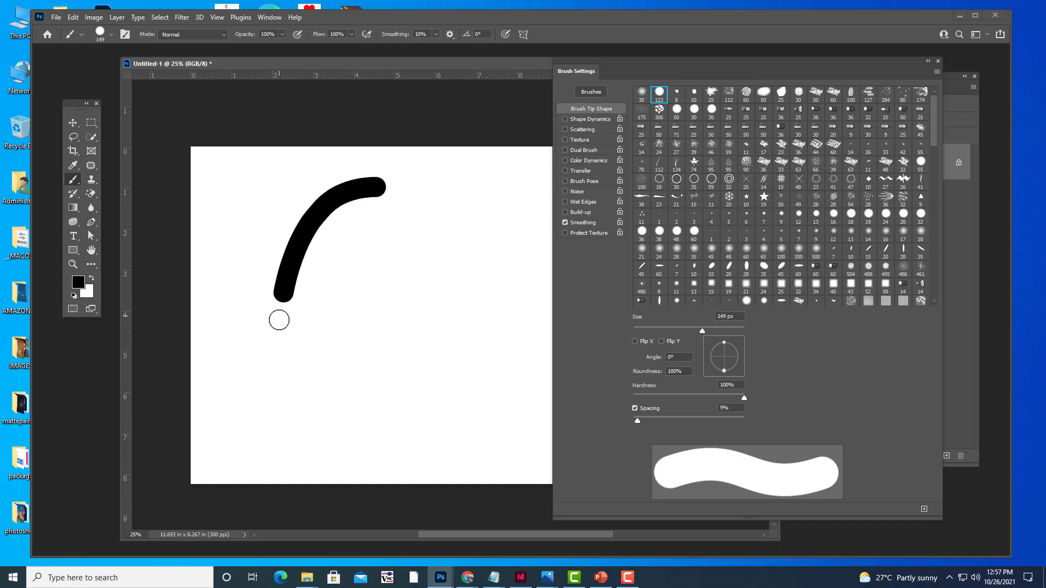
key("ctrl+z")
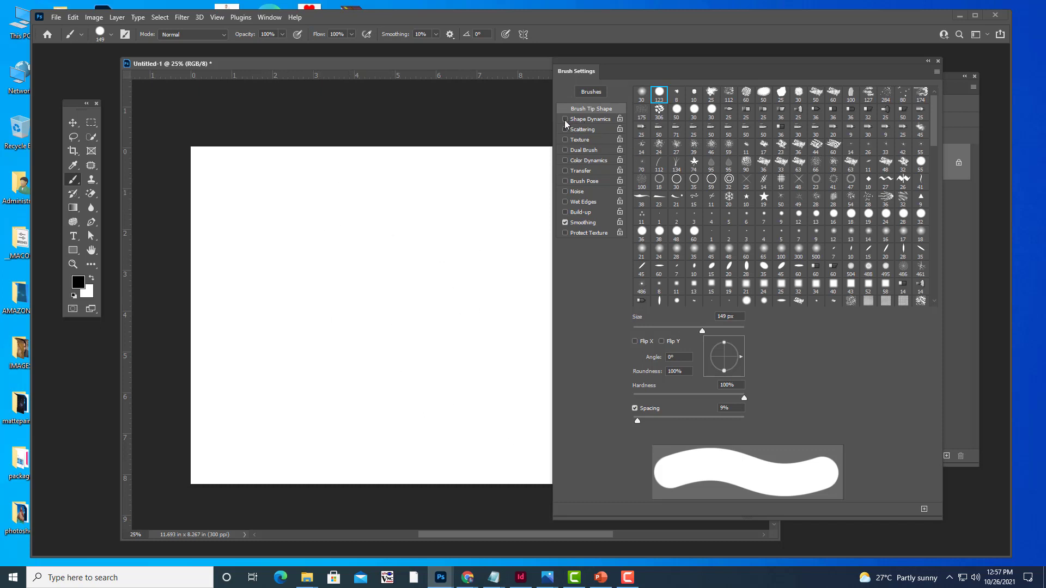
- Re-enable Shape Dynamics, leave the size control unchanged, and test then undo a jittery stroke
left_click(565, 120)
left_click(588, 120)
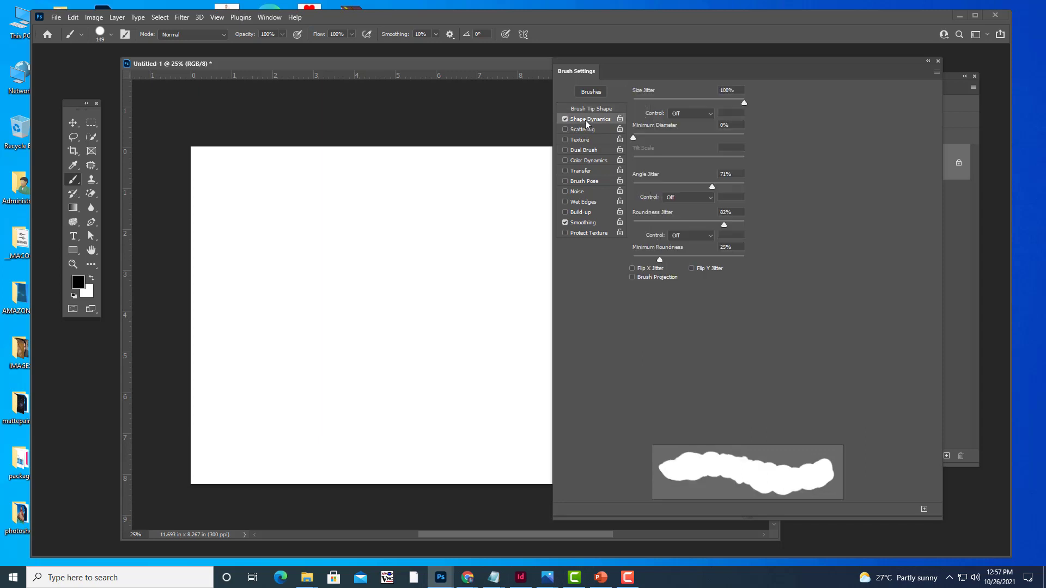
left_click_drag(645, 70, 704, 120)
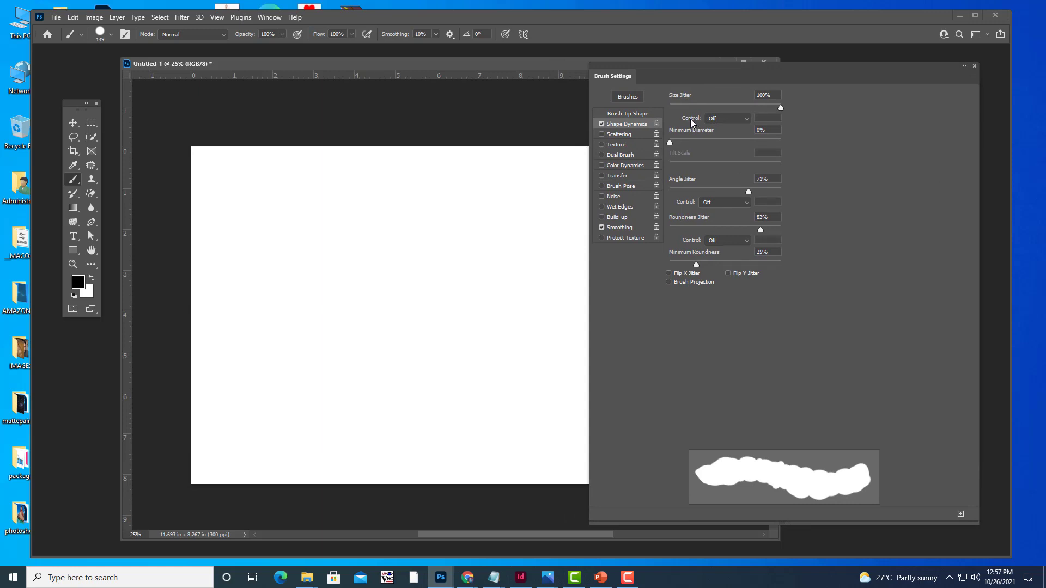
left_click(726, 120)
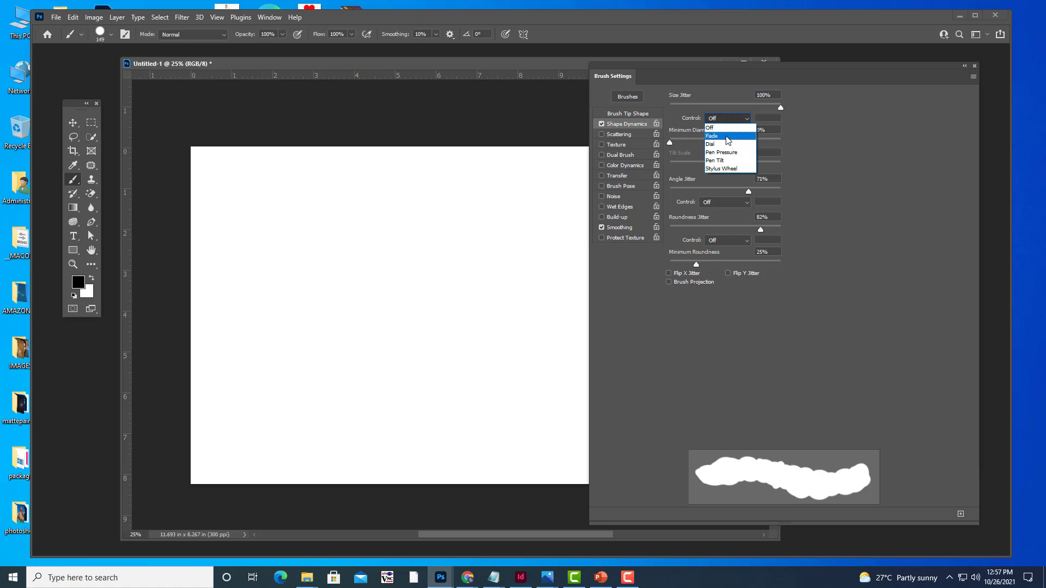
left_click(686, 125)
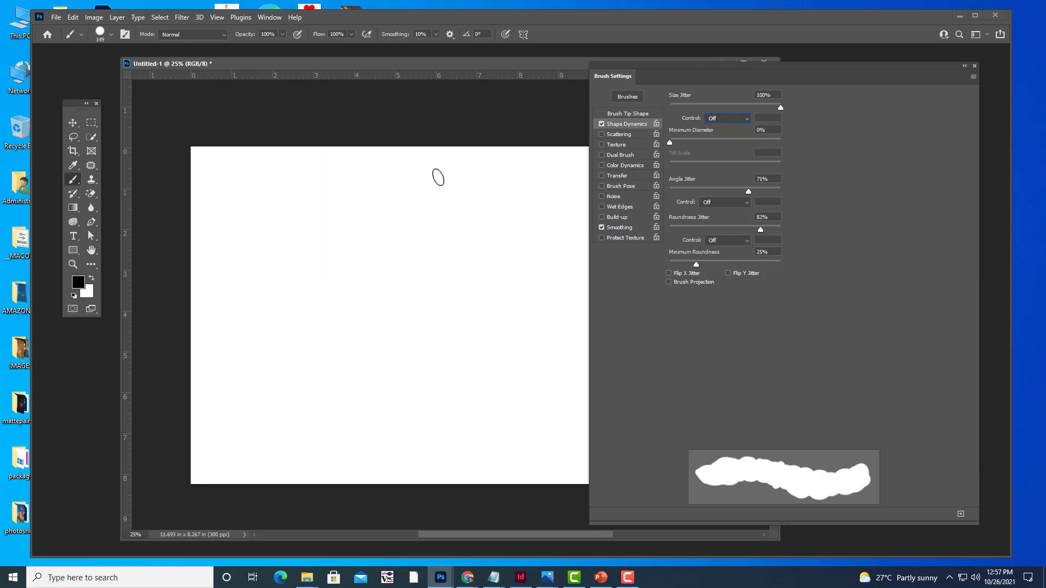
mouse_move(450, 168)
left_mouse_down()
mouse_move(349, 241)
mouse_move(324, 300)
left_mouse_up()
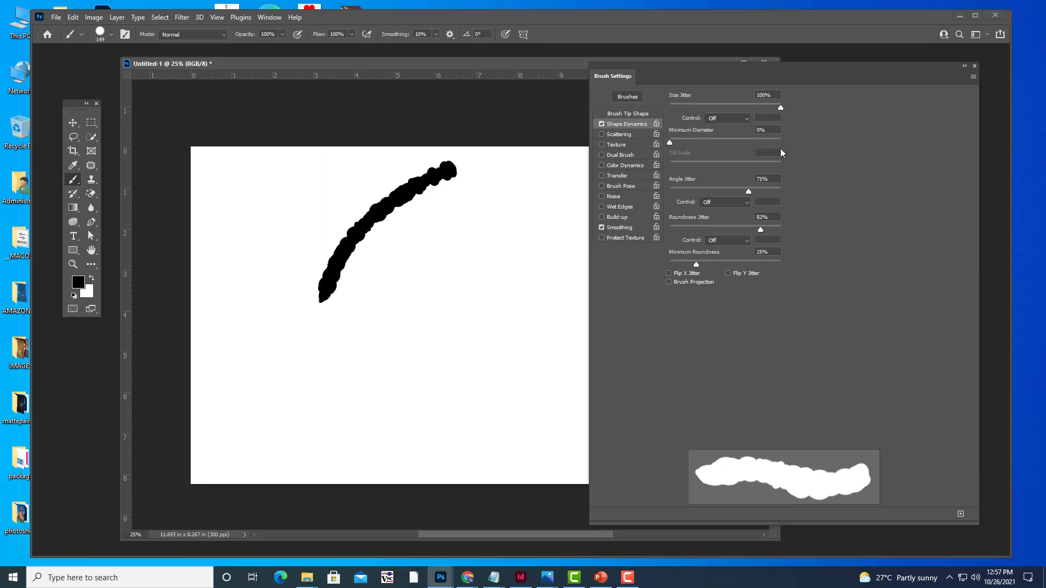
key("ctrl+z")
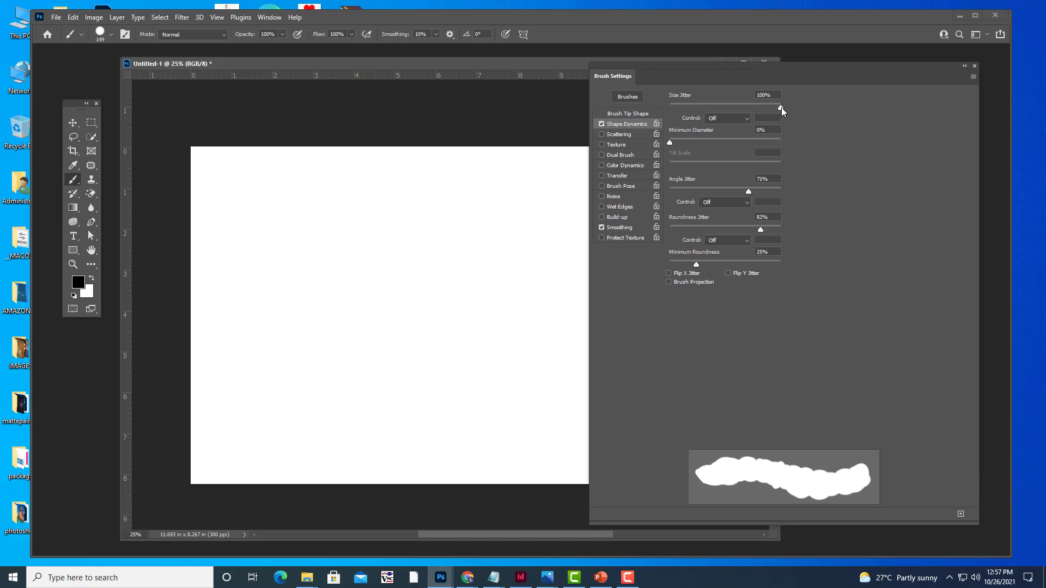
- Set Size Jitter to 0%, then test and undo a stroke
left_click_drag(782, 109, 669, 109)
left_click_drag(478, 178, 412, 253)
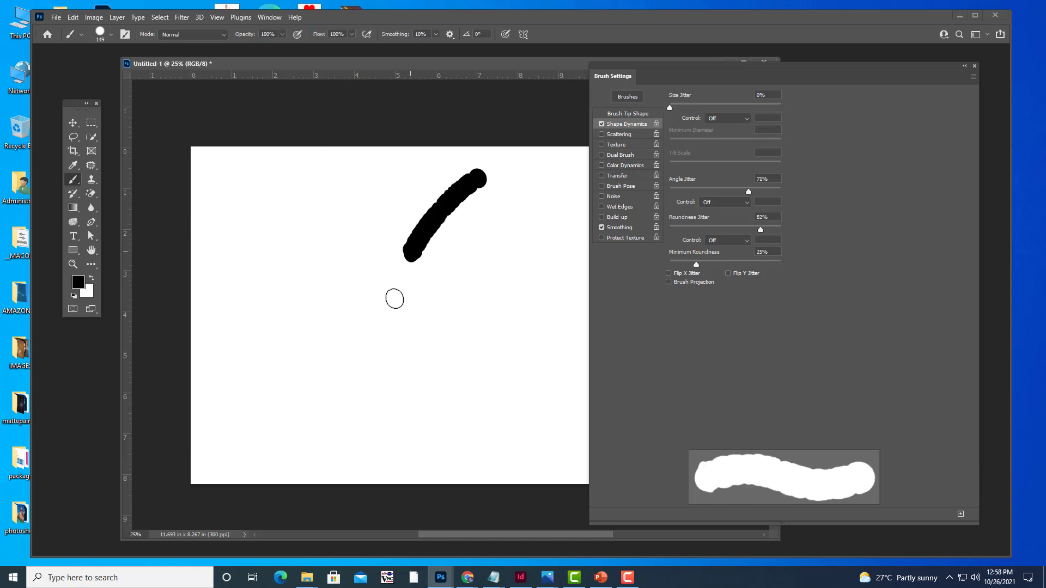
left_click_drag(395, 299, 430, 408)
key("ctrl+z")
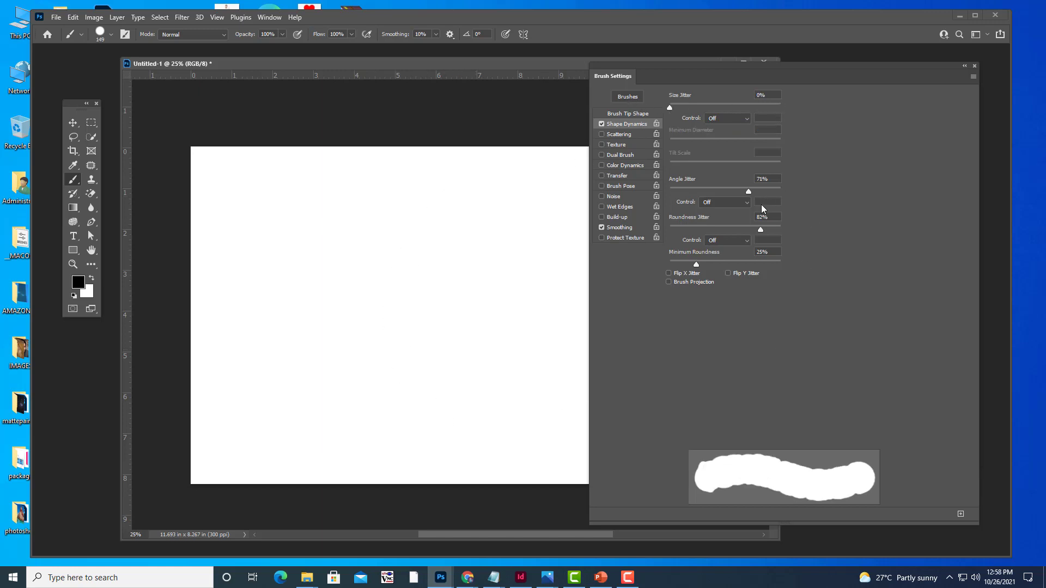
- Set Angle and Roundness Jitter to 0% and paint a smooth curved stroke
left_click_drag(749, 192, 658, 195)
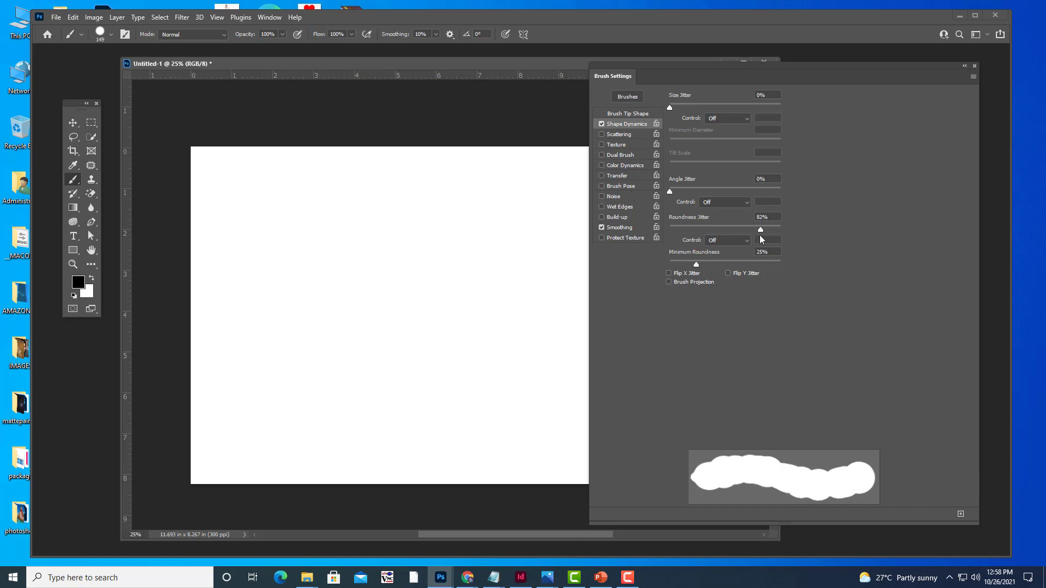
left_click_drag(761, 230, 662, 230)
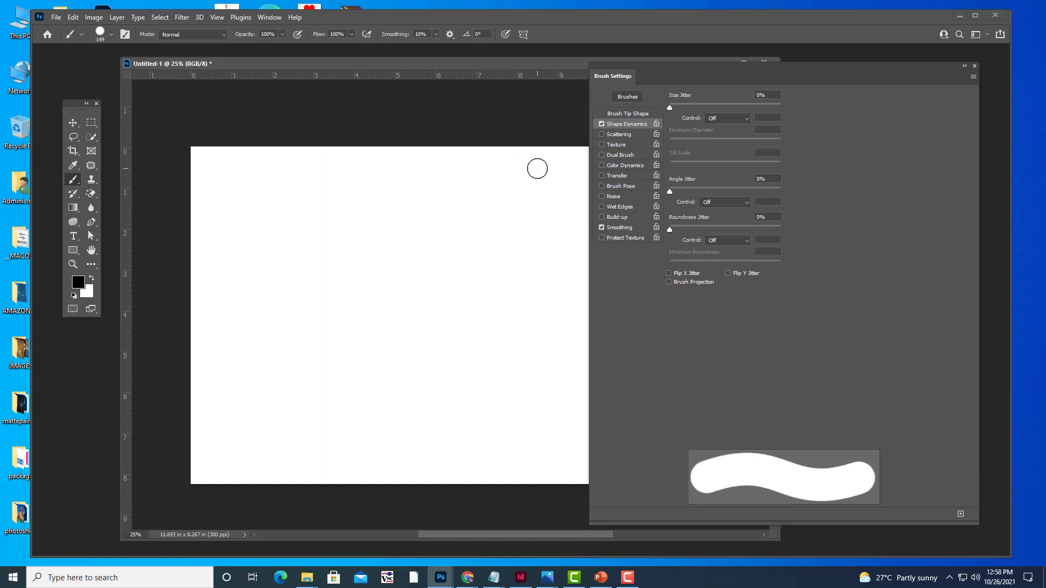
left_click_drag(538, 169, 457, 202)
left_click_drag(385, 281, 377, 362)
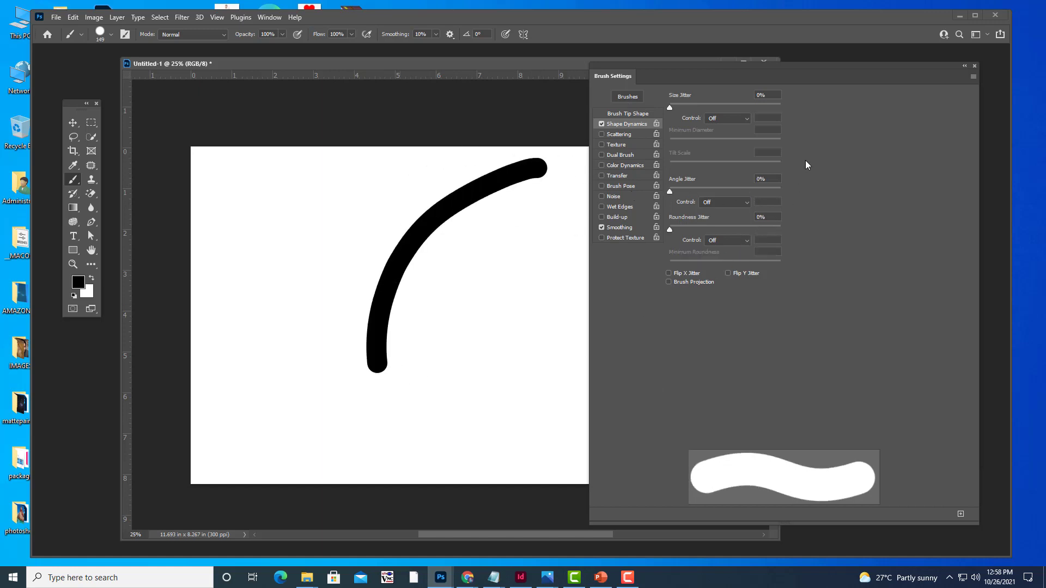
key("ctrl+z")
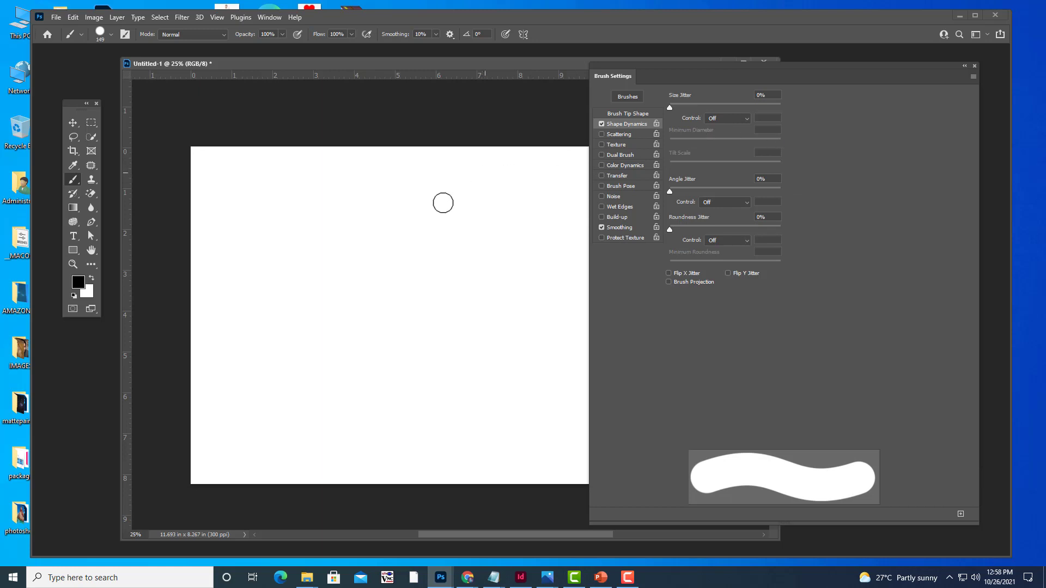
left_click_drag(484, 173, 407, 306)
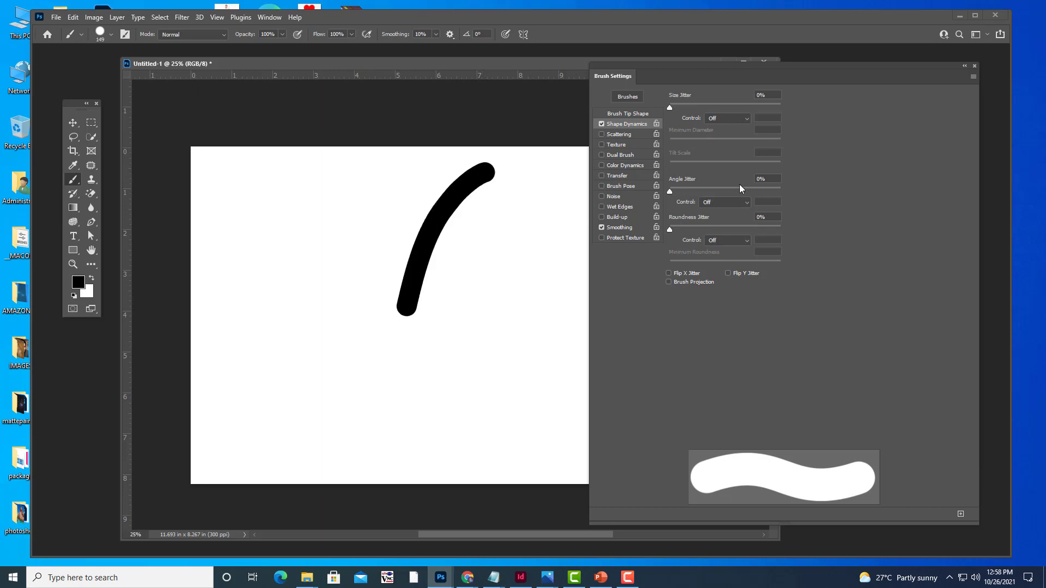
- Set size control to Fade over 25 steps and paint five teardrop strokes along the top
left_click(739, 118)
left_click(732, 131)
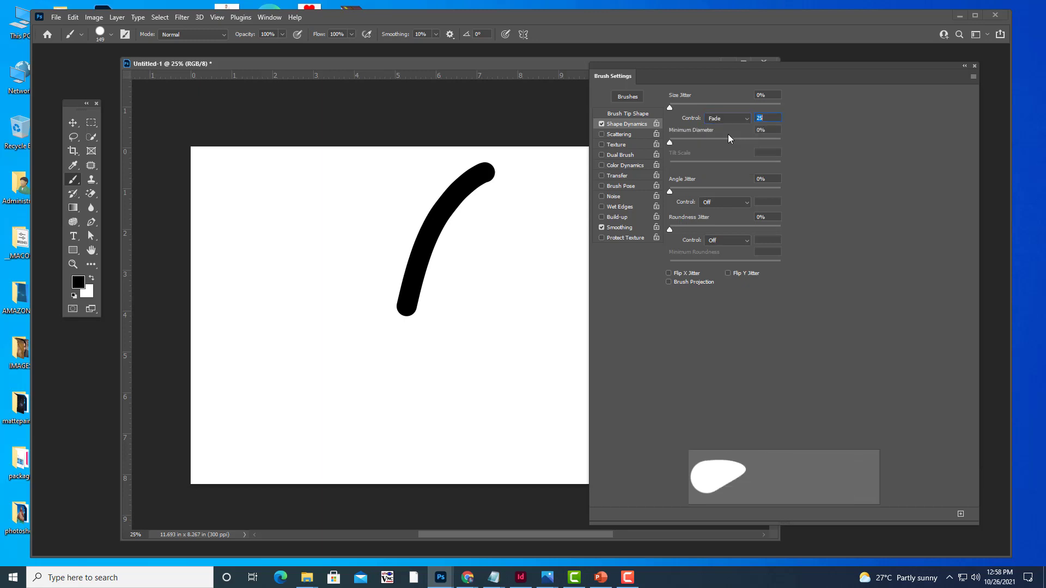
left_click_drag(375, 169, 360, 185)
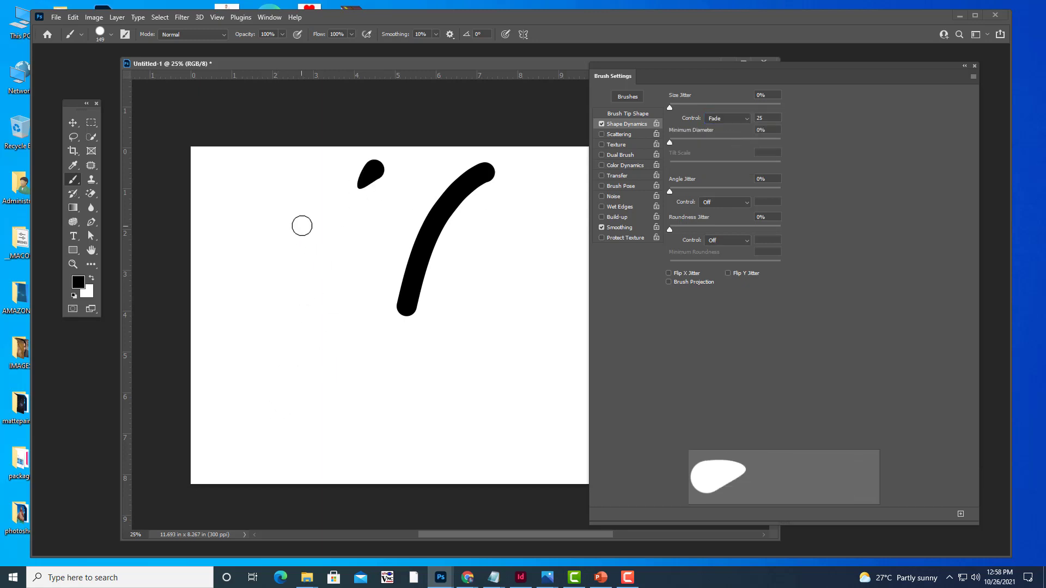
left_click_drag(302, 224, 306, 246)
left_click_drag(543, 170, 536, 193)
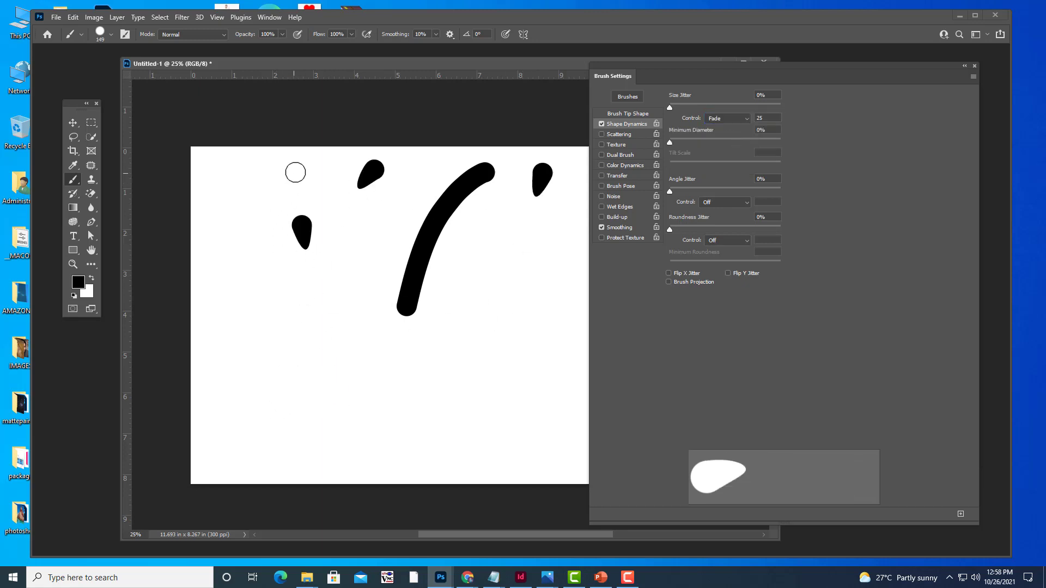
left_click_drag(291, 169, 309, 190)
left_click_drag(232, 176, 240, 201)
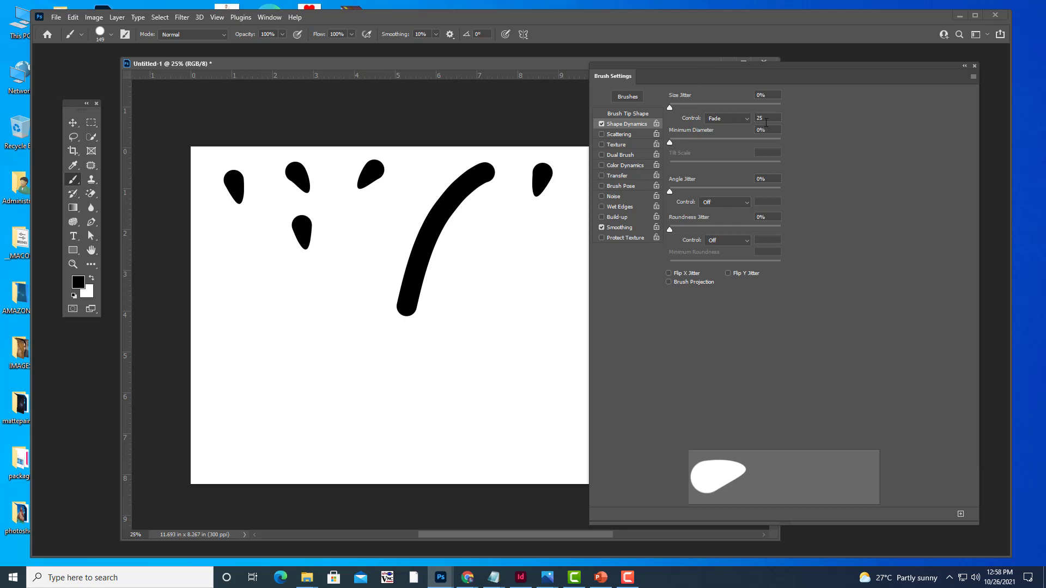
- Set the size fade length to 100 and paint tapered test strokes on the right
type("1")
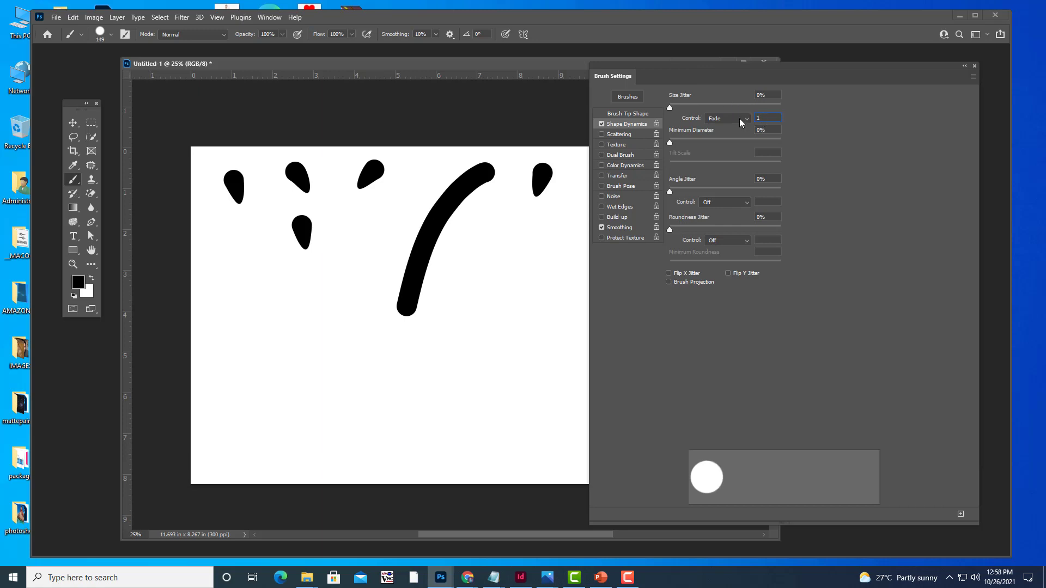
type("00")
key("Return")
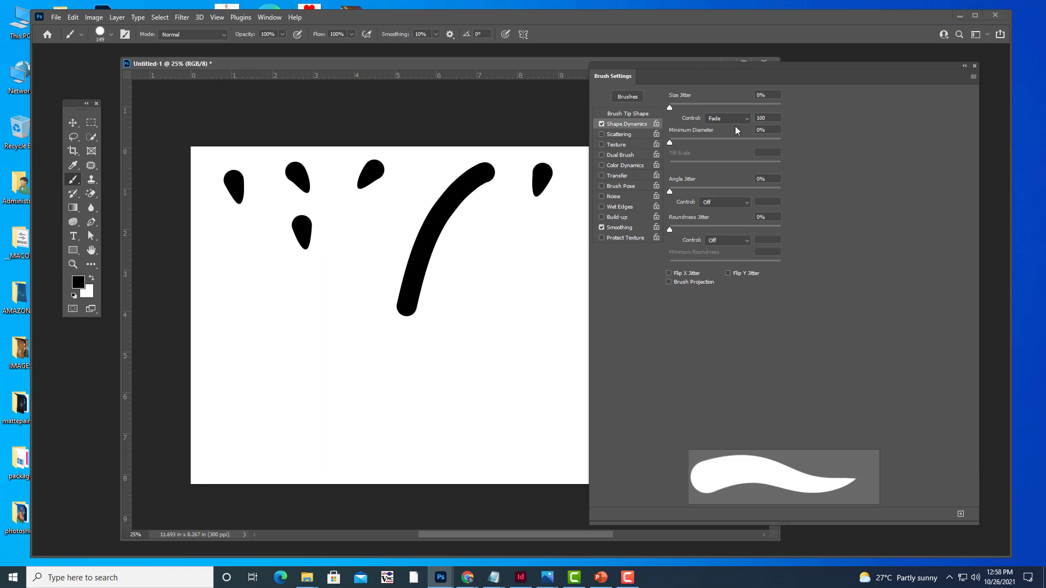
left_click_drag(681, 82, 1038, 82)
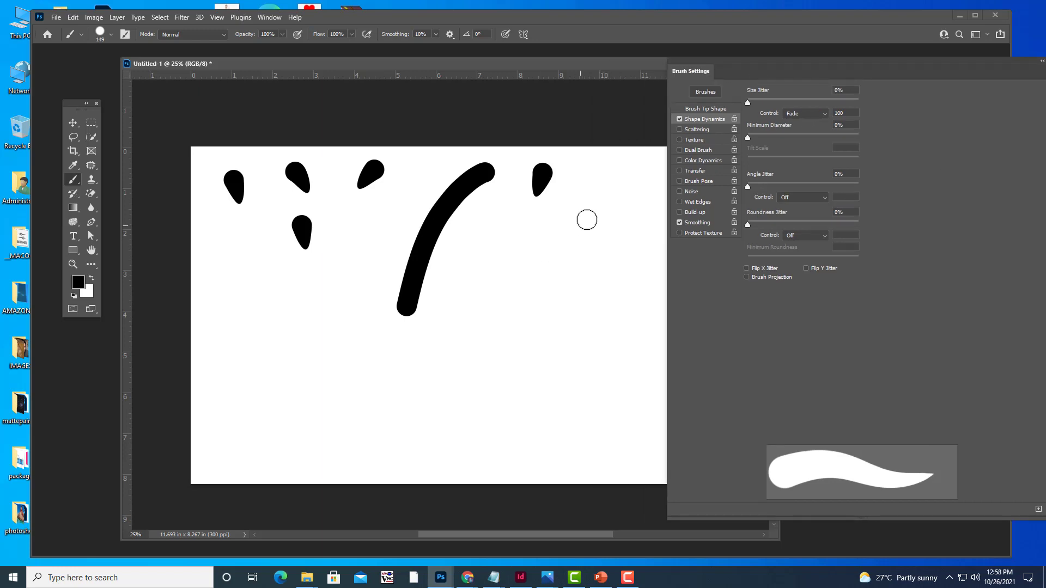
left_click_drag(595, 197, 531, 254)
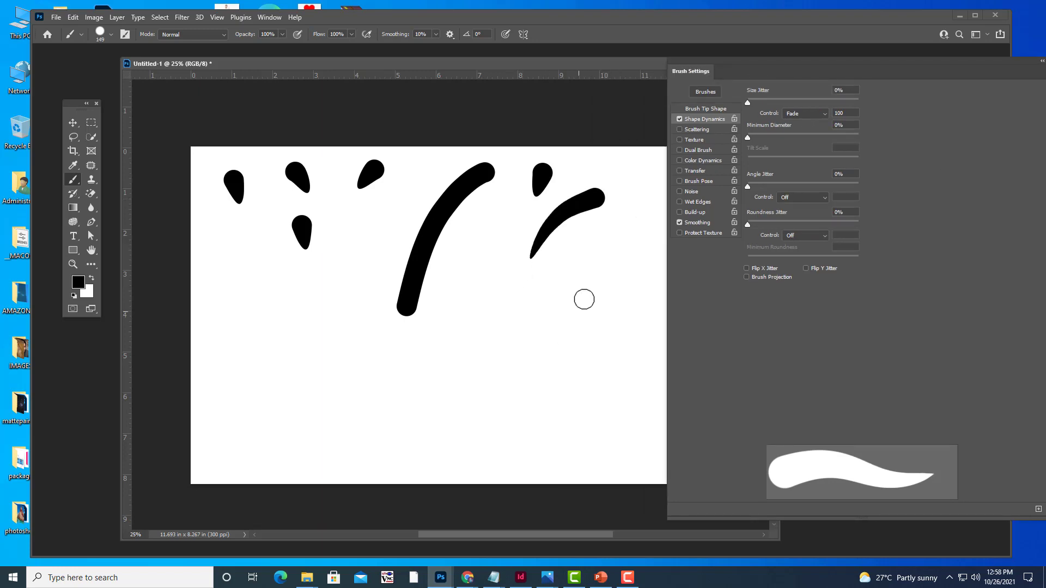
left_click_drag(619, 236, 573, 326)
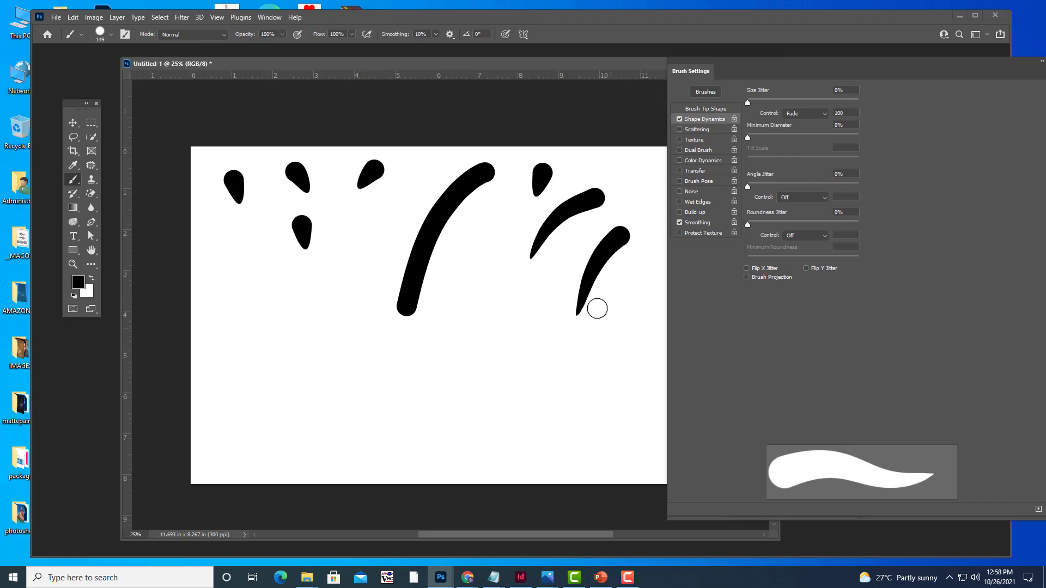
- Change the size fade to 200 and paint long curved tapered strokes in the centre and left
double_click(854, 114)
type("2")
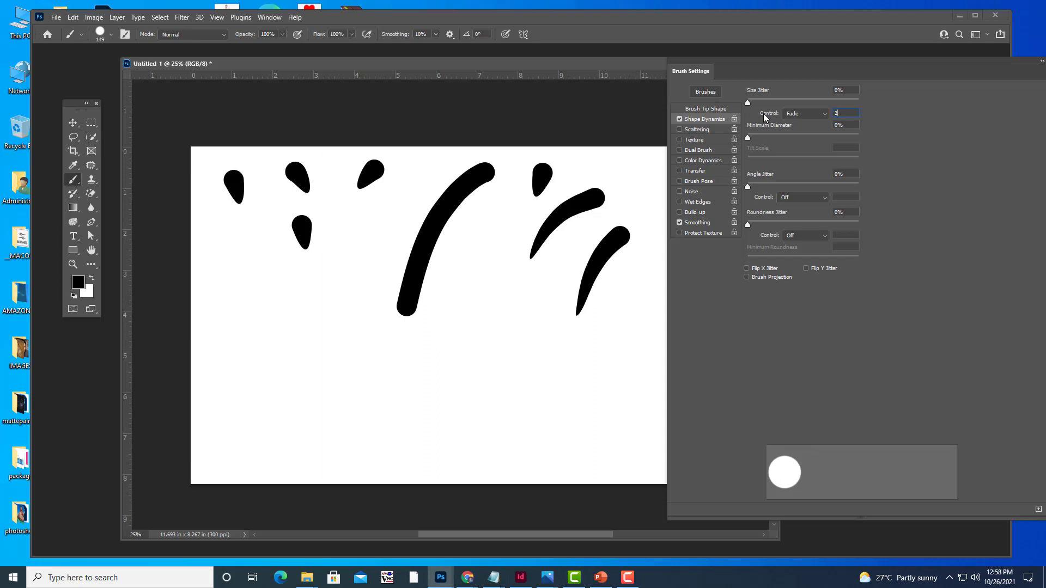
type("00")
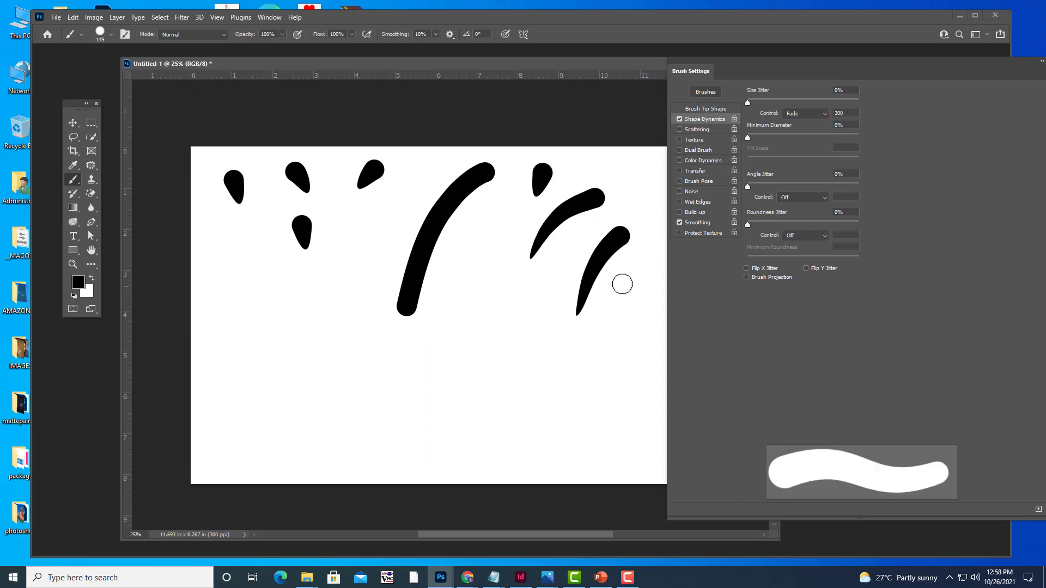
left_click_drag(504, 242, 489, 253)
left_click_drag(474, 301, 402, 380)
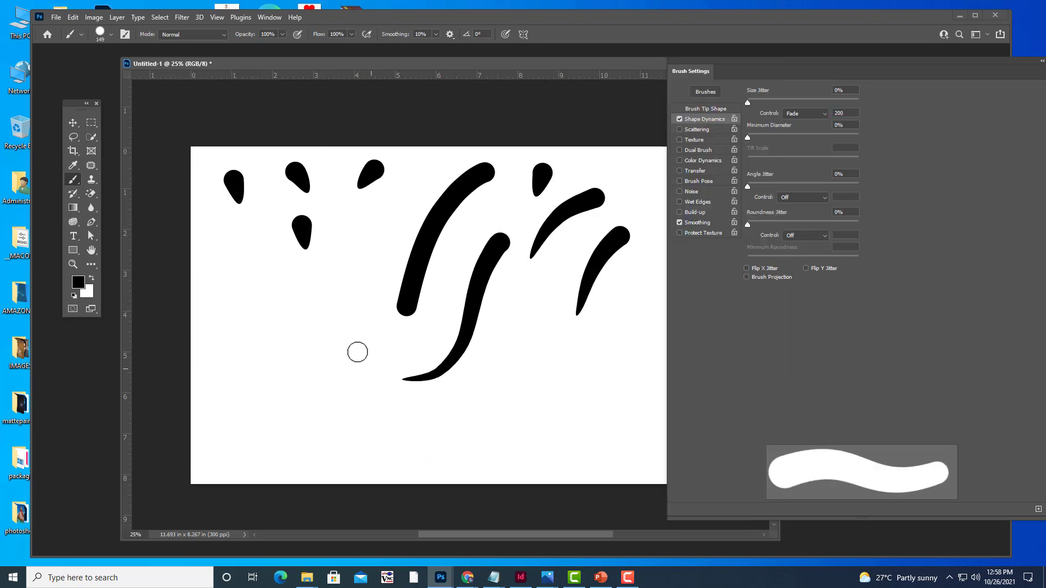
left_click_drag(370, 215, 309, 376)
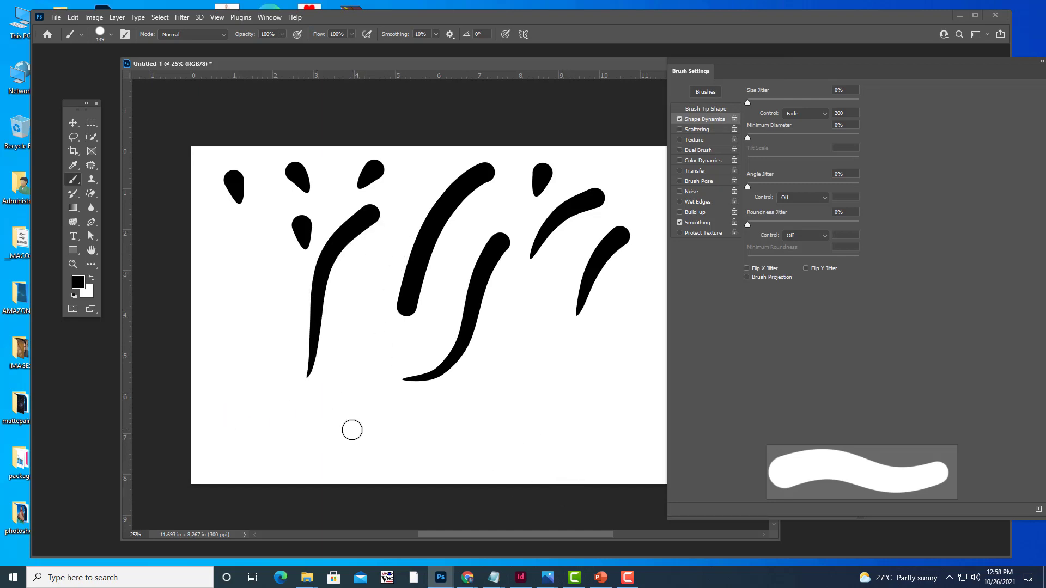
left_click_drag(554, 282, 510, 357)
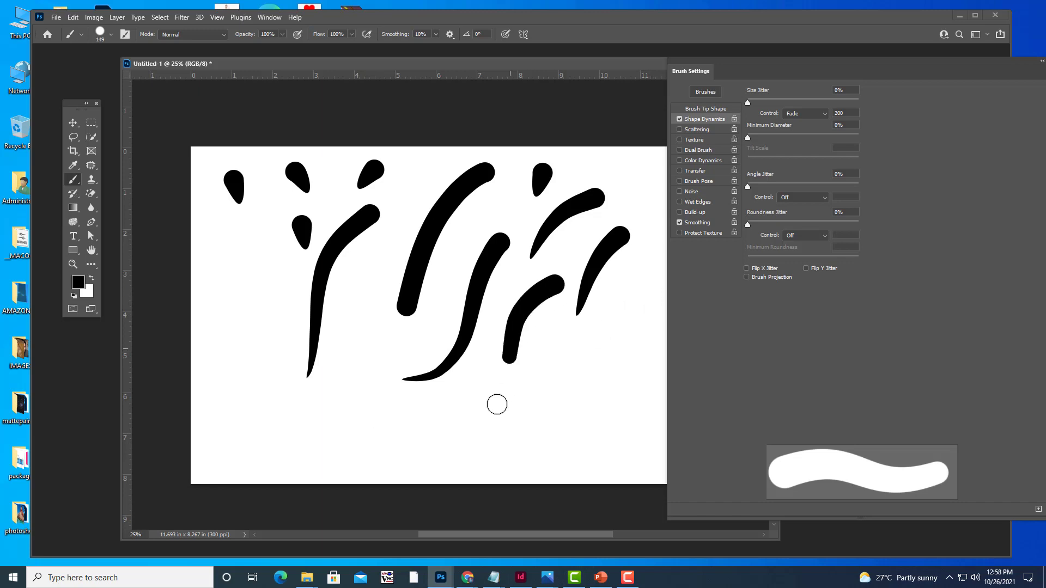
left_click_drag(497, 404, 471, 432)
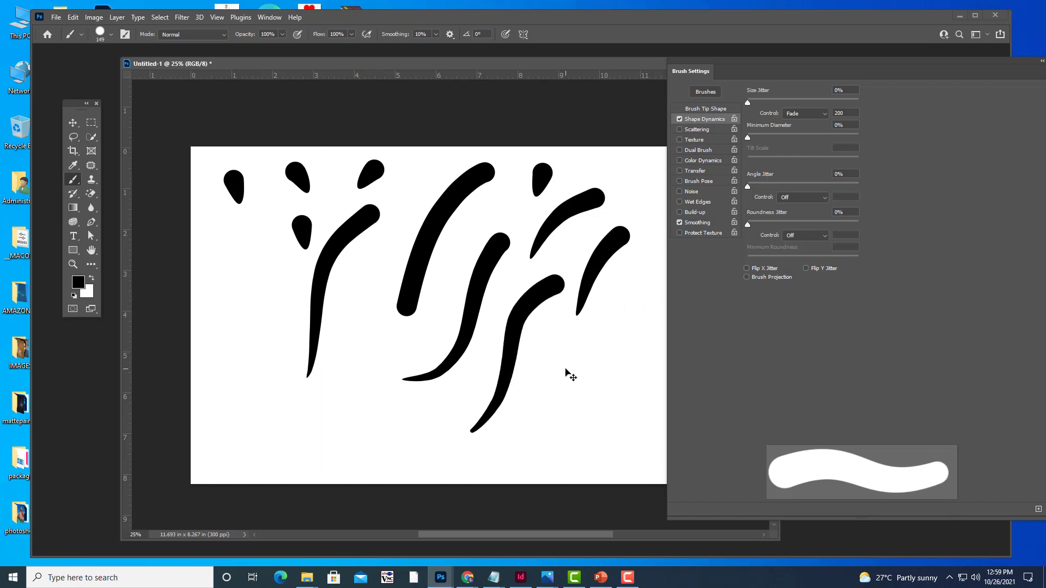
- Redo the right-of-centre curved strokes, undoing the unwanted ones with Ctrl+Z
key("ctrl+z")
mouse_move(543, 286)
left_mouse_down()
mouse_move(495, 320)
mouse_move(452, 427)
left_mouse_up()
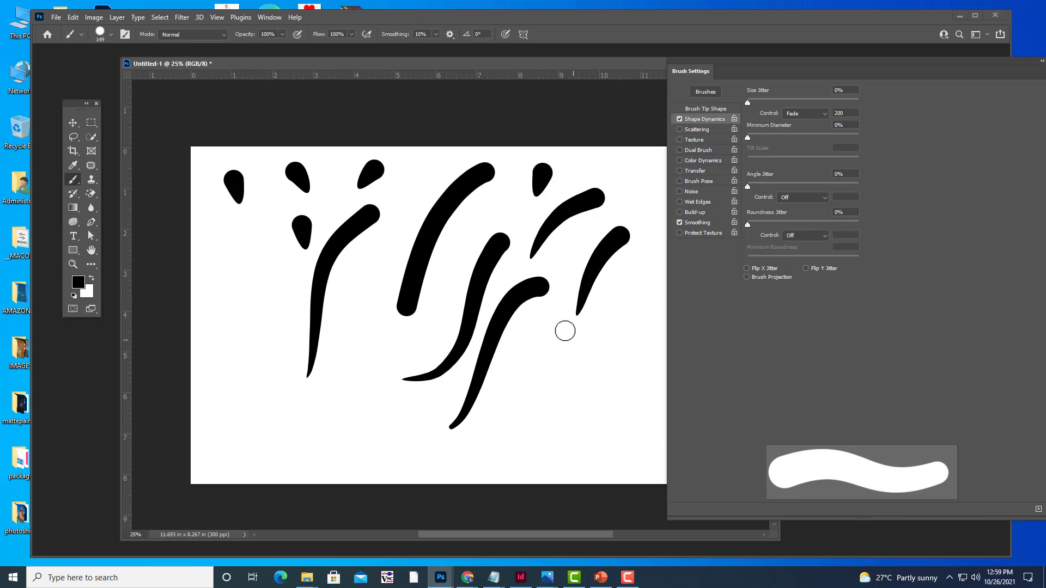
left_click_drag(566, 325, 494, 448)
left_click_drag(611, 333, 567, 415)
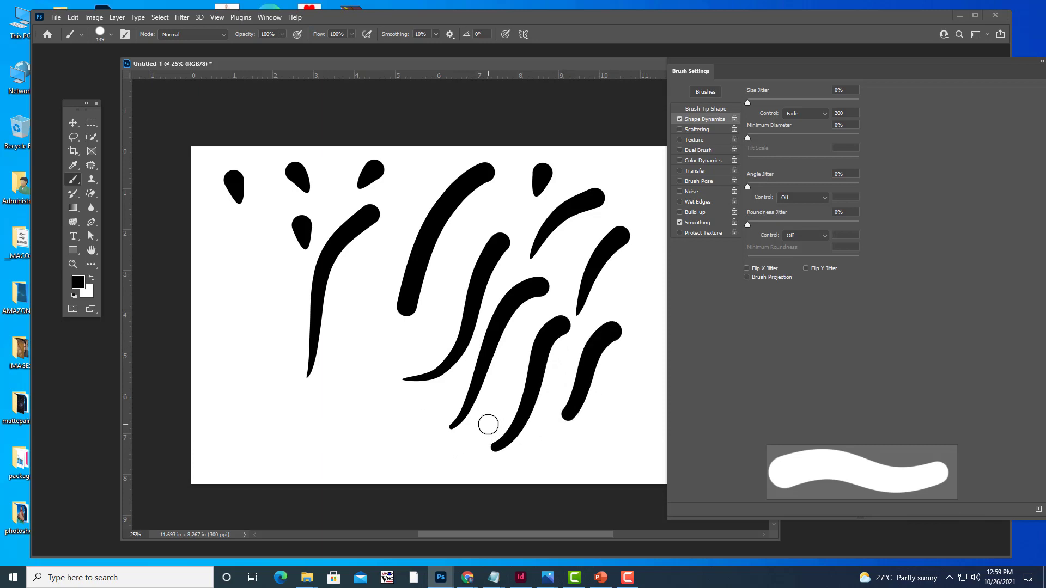
key("ctrl+z")
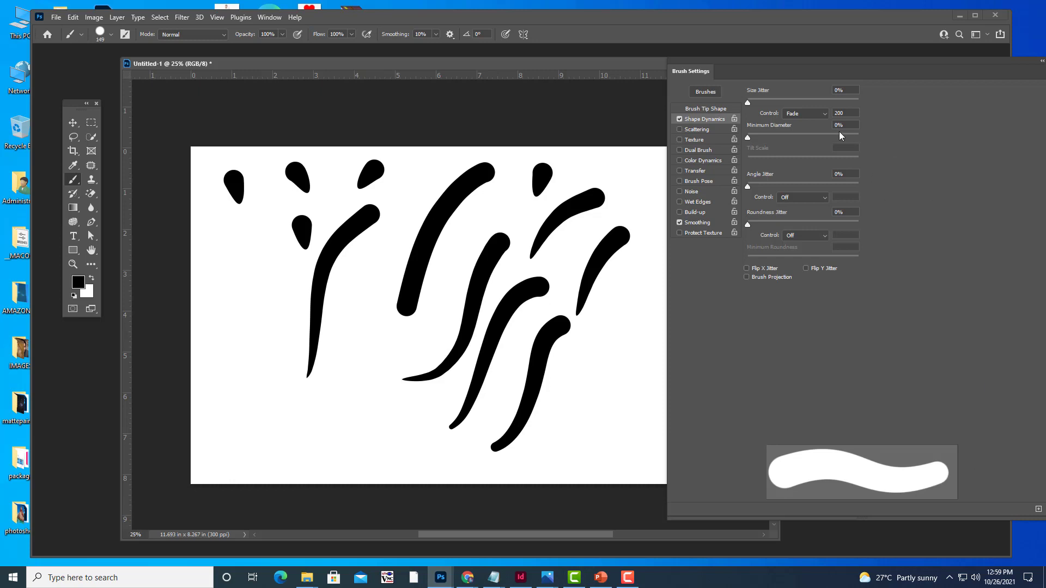
key("ctrl+z")
key("ctrl+z")
key("ctrl+z")
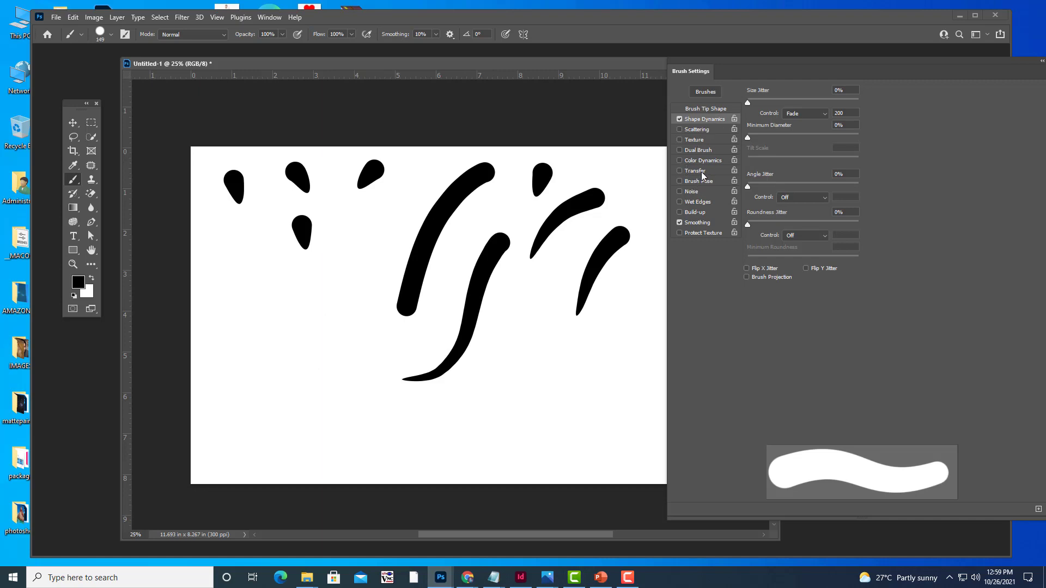
- Enable Transfer with Opacity Jitter set to Fade and paint short fading test strokes
left_click(702, 172)
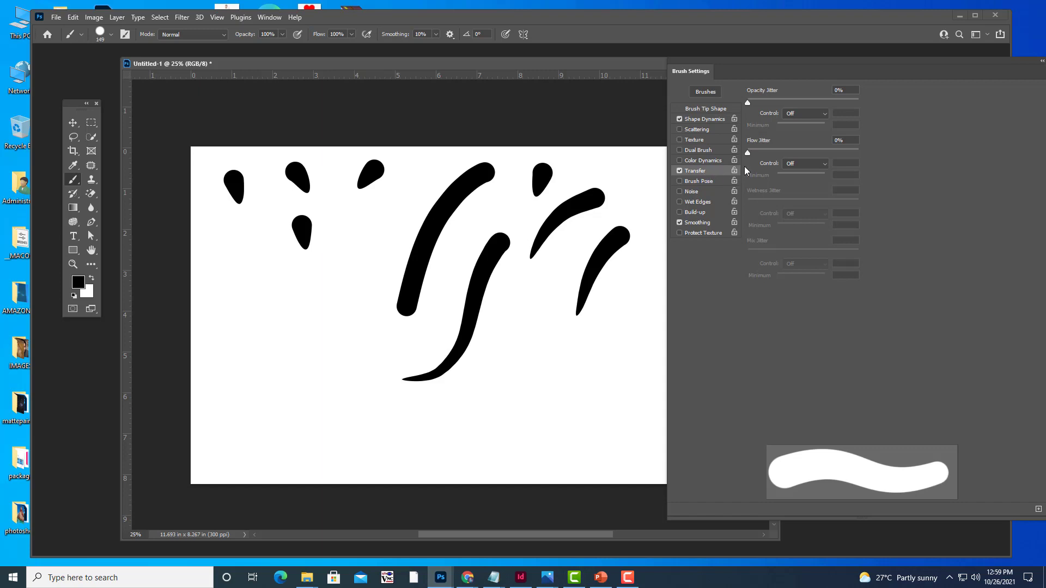
left_click(821, 114)
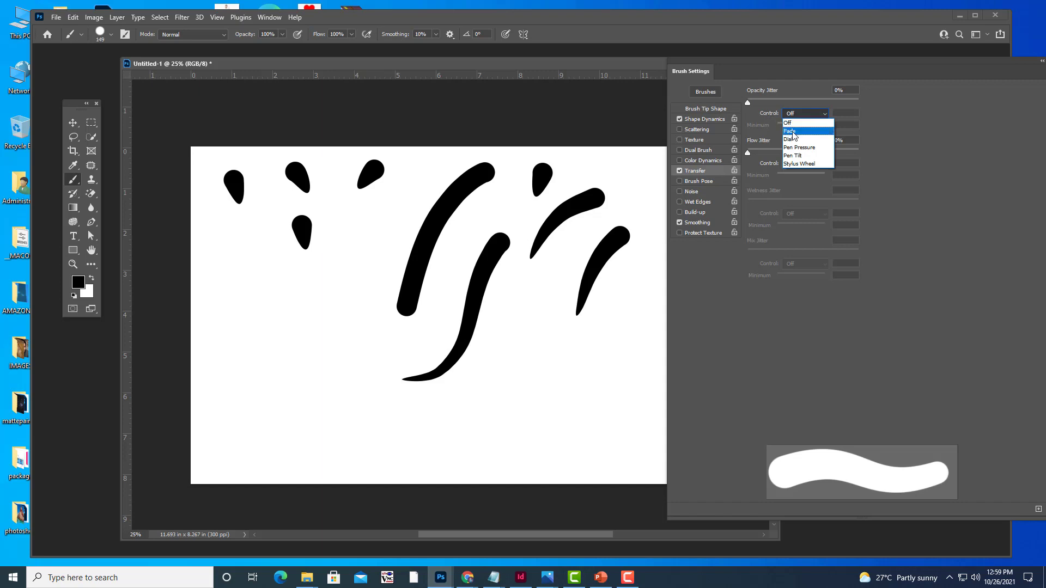
left_click(793, 132)
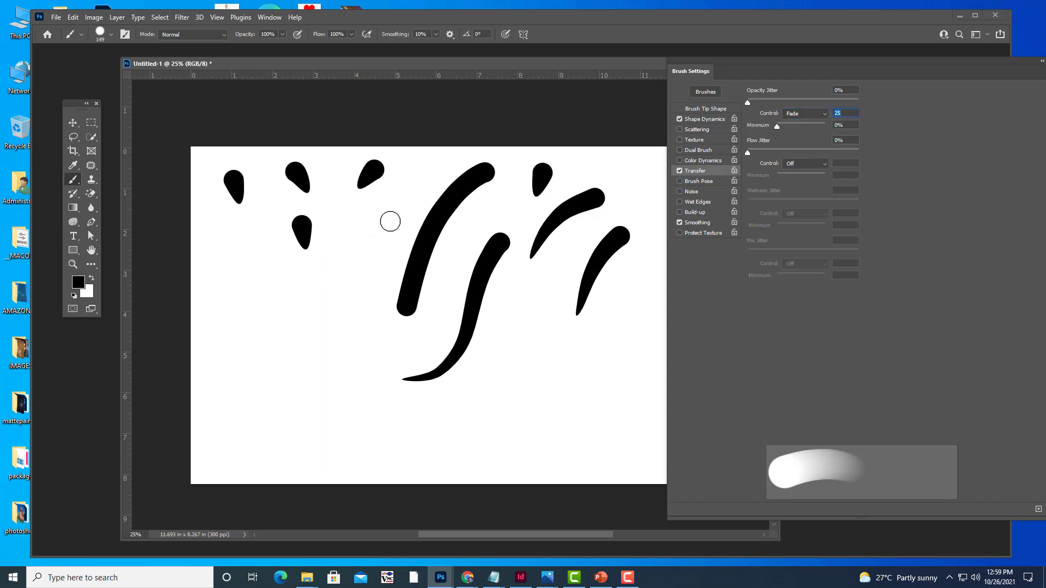
left_click_drag(390, 222, 357, 251)
left_click(538, 311)
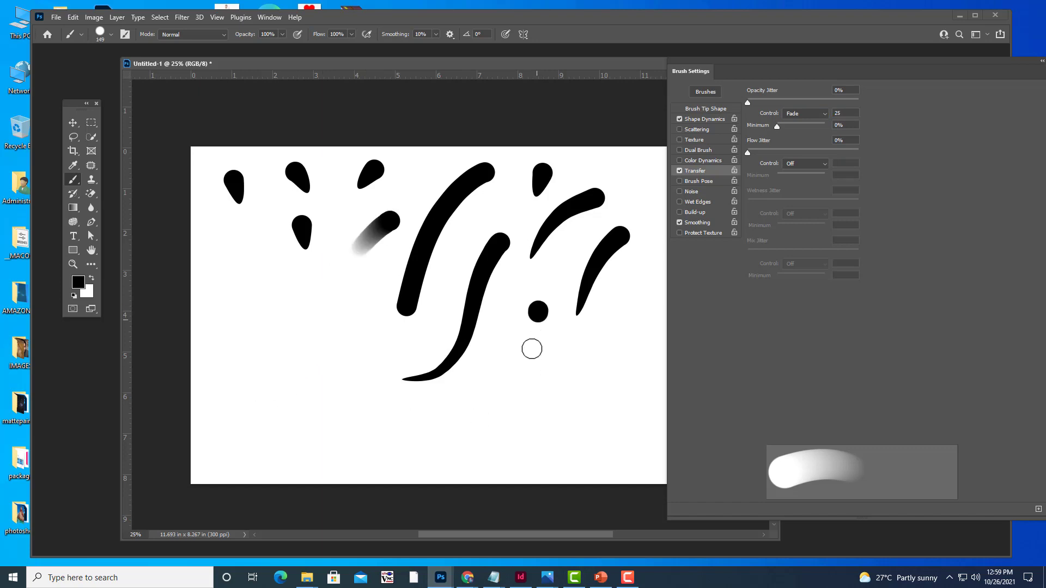
left_click_drag(532, 349, 530, 355)
left_click_drag(282, 291, 296, 334)
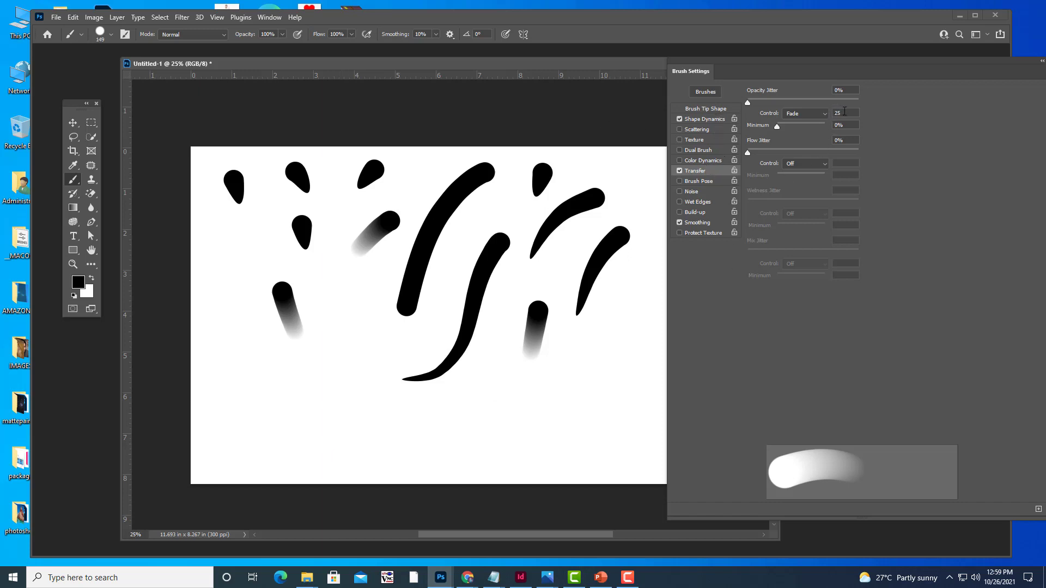
- Set the opacity fade length to 100 and paint long fading strokes right and left of centre
left_click(844, 112)
type("100")
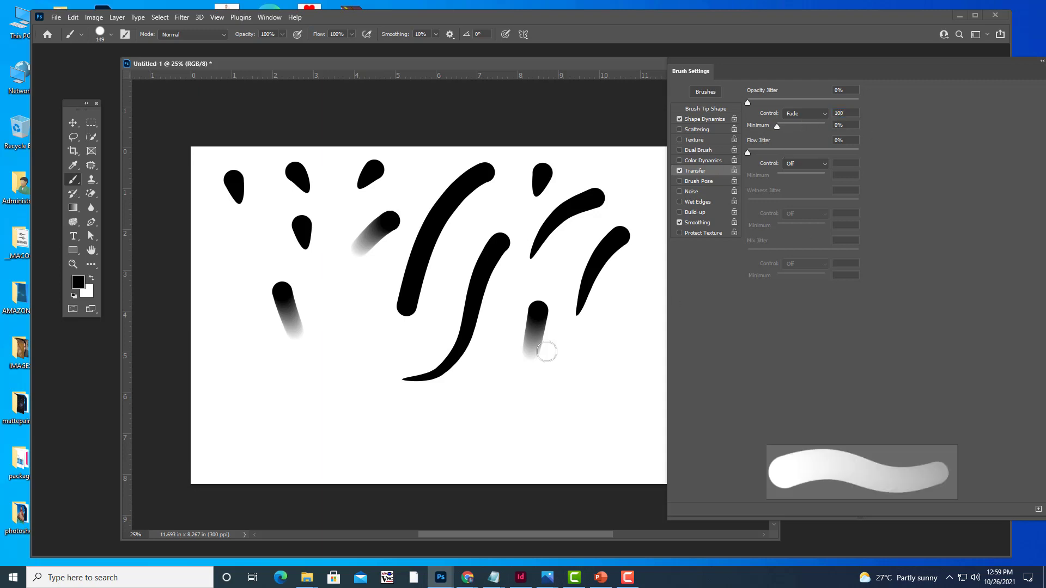
left_click(633, 307)
left_click_drag(610, 341, 562, 419)
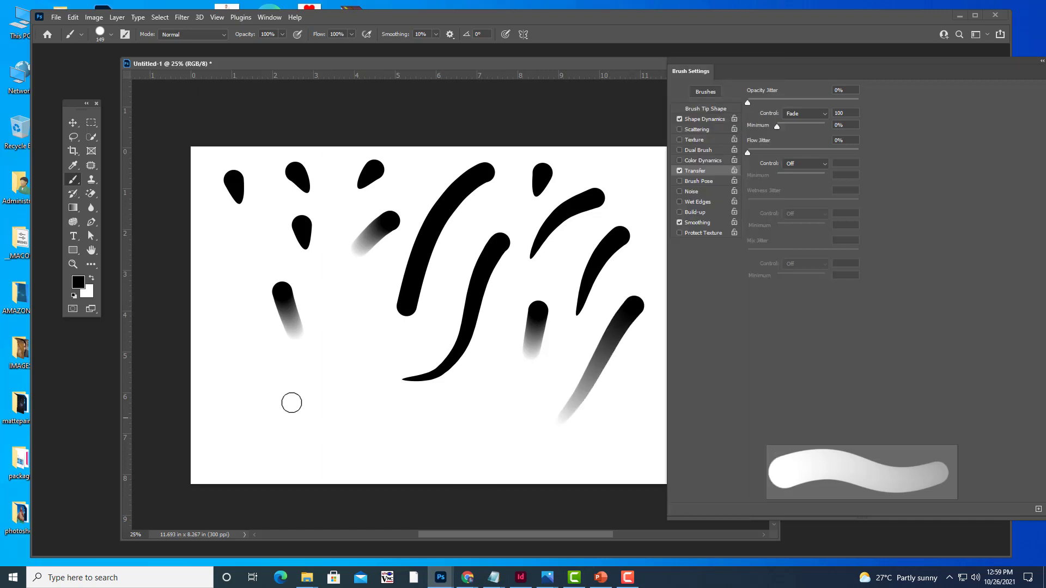
left_click_drag(320, 300, 331, 326)
left_click_drag(340, 378, 355, 433)
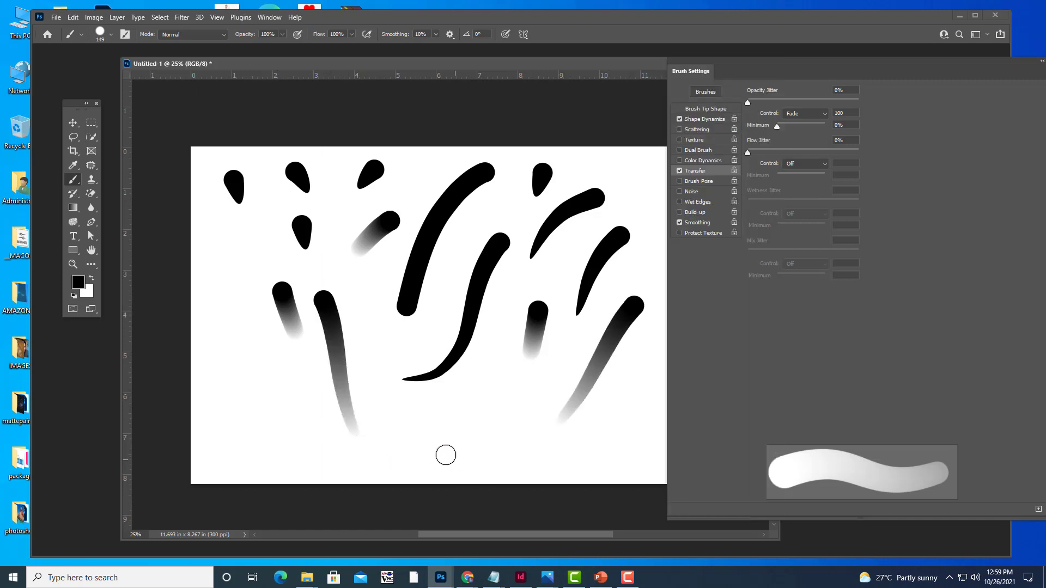
- Add more fading strokes at the far left, bottom, lower right and upper left
left_click_drag(238, 329, 268, 375)
left_click_drag(288, 434, 299, 450)
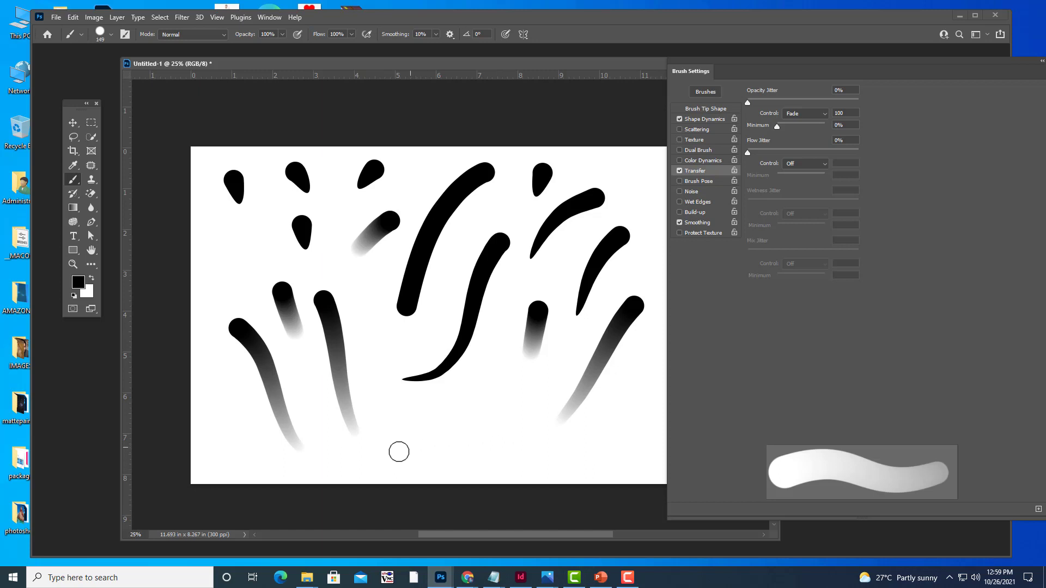
left_click_drag(378, 467, 558, 398)
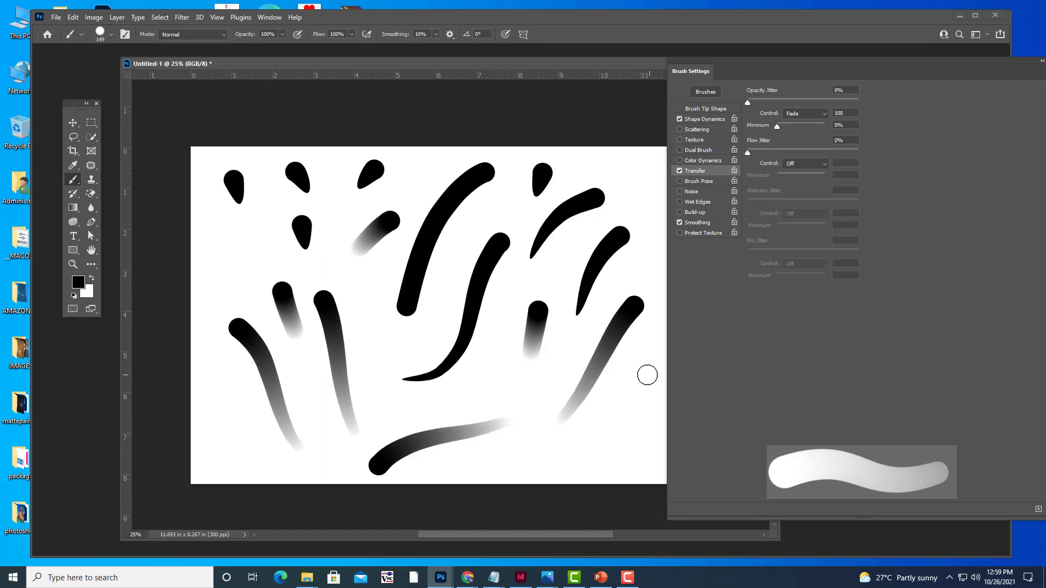
left_click_drag(648, 375, 550, 471)
left_click_drag(210, 233, 272, 351)
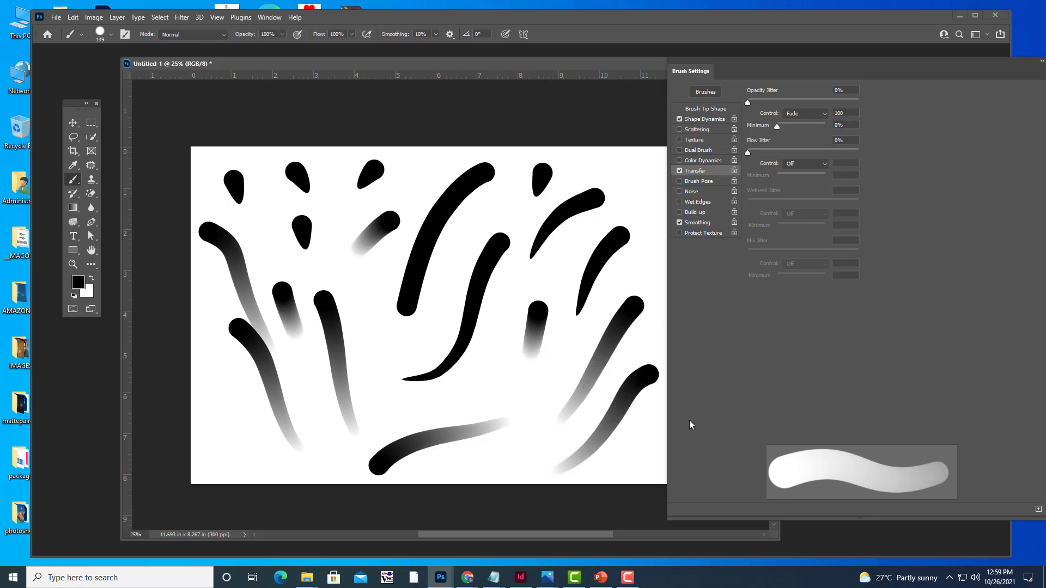
left_click_drag(731, 65, 736, 66)
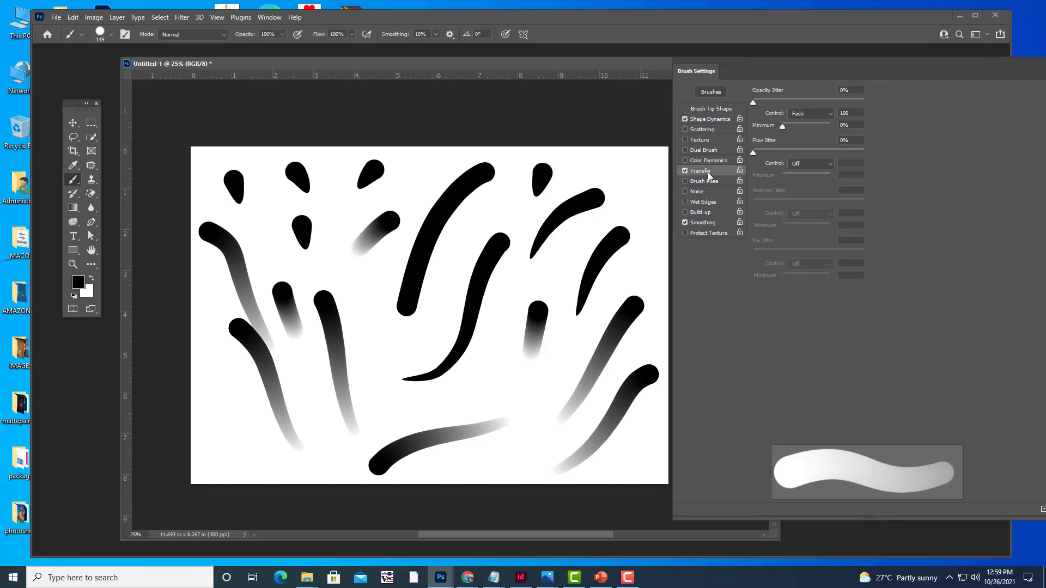
- Search the brush presets for 'natural' and expand the Legacy Brushes 2 group
left_click(101, 35)
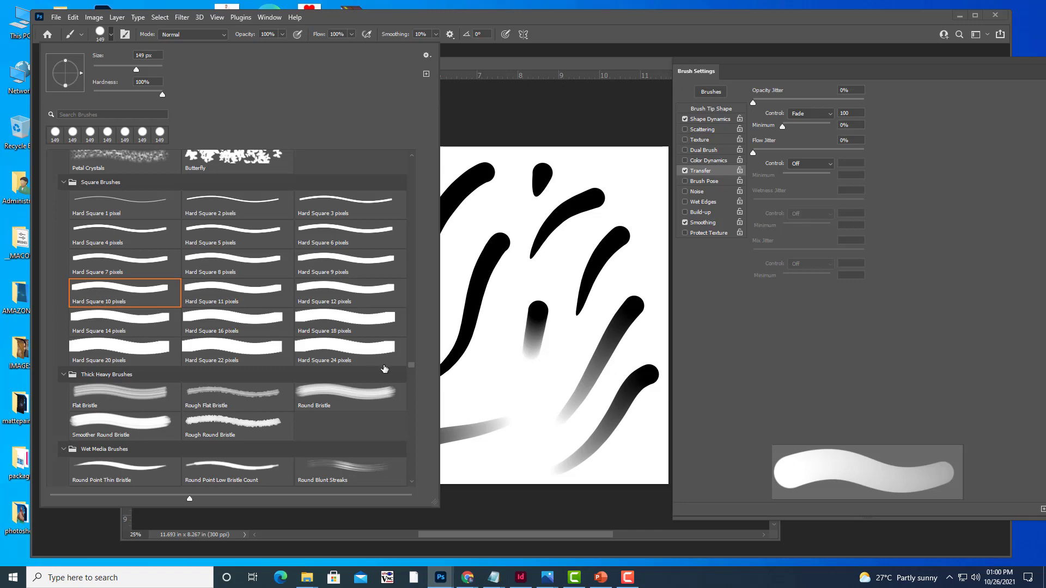
left_click_drag(410, 364, 407, 225)
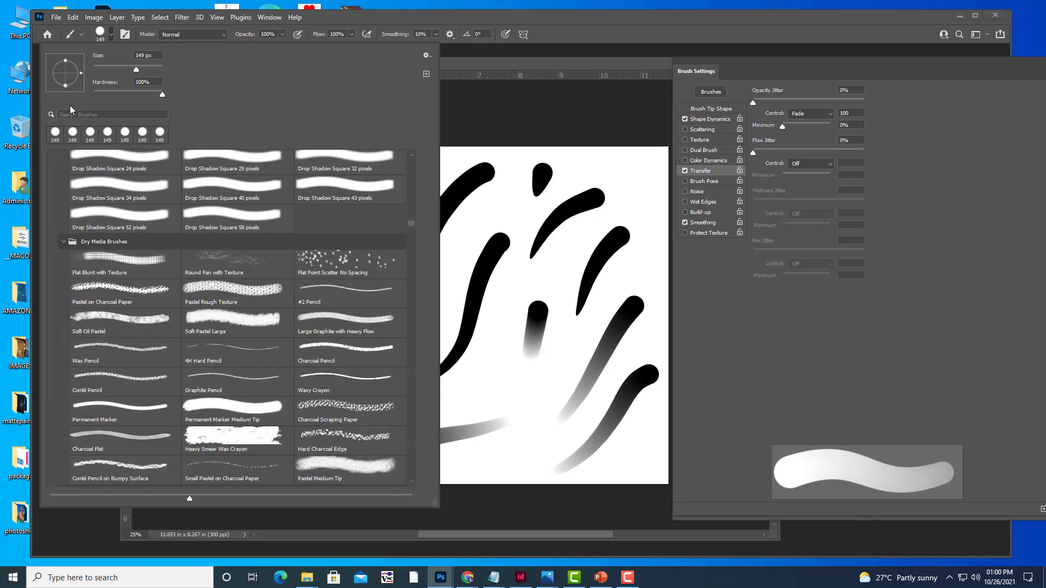
left_click(77, 112)
type("natural")
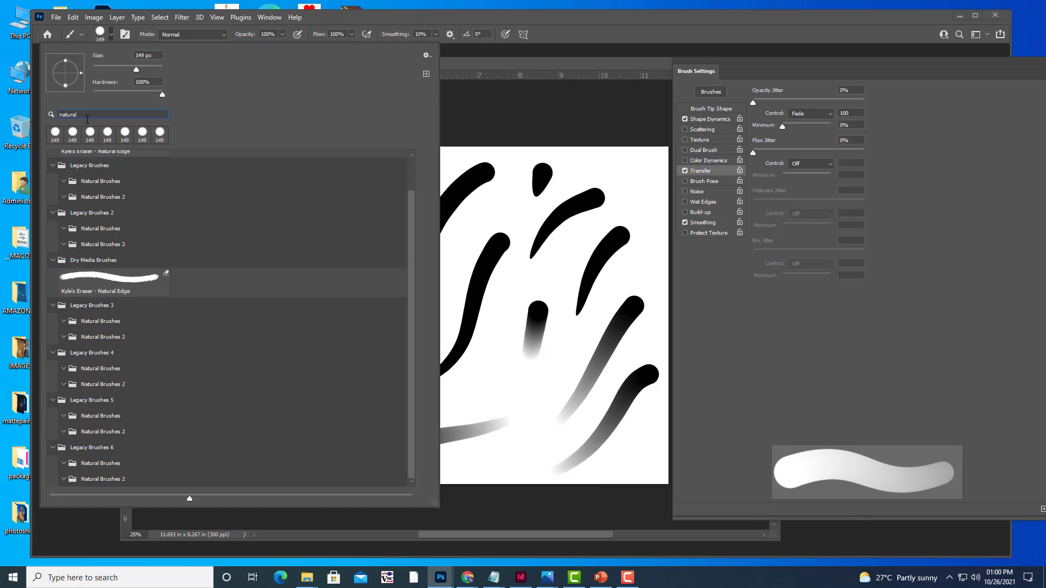
left_click(103, 213)
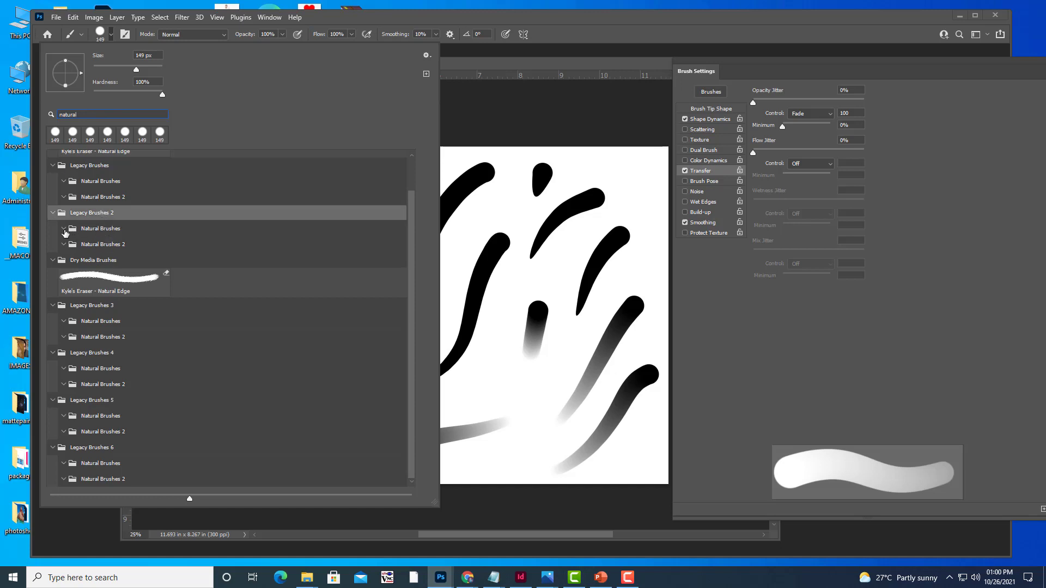
scroll(175, 293, "up", 2)
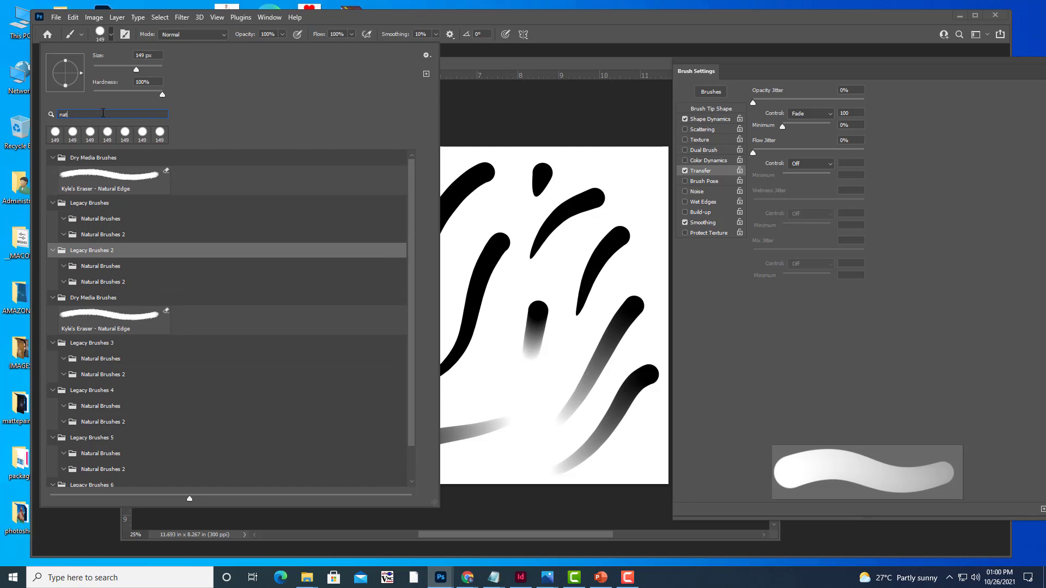
- Open the Natural Brushes set and choose the Stipple 12 pixels brush
key("BackSpace")
key("BackSpace")
key("BackSpace")
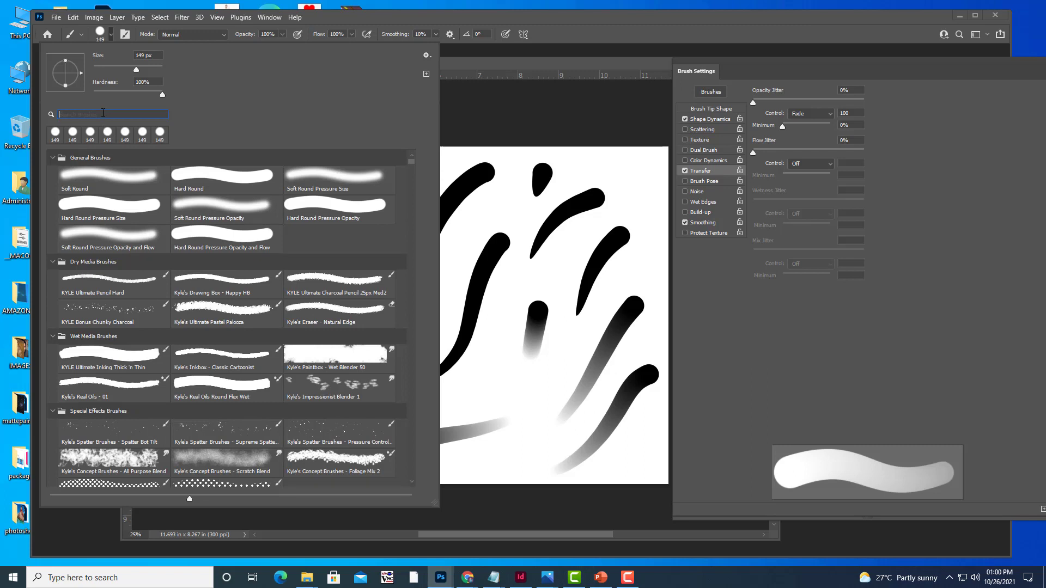
type("na")
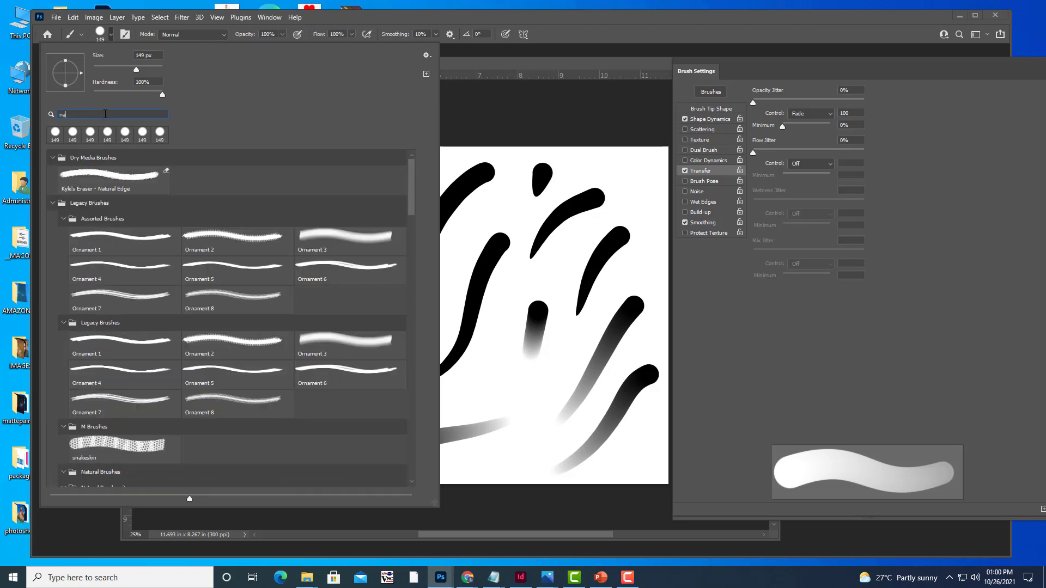
type("t")
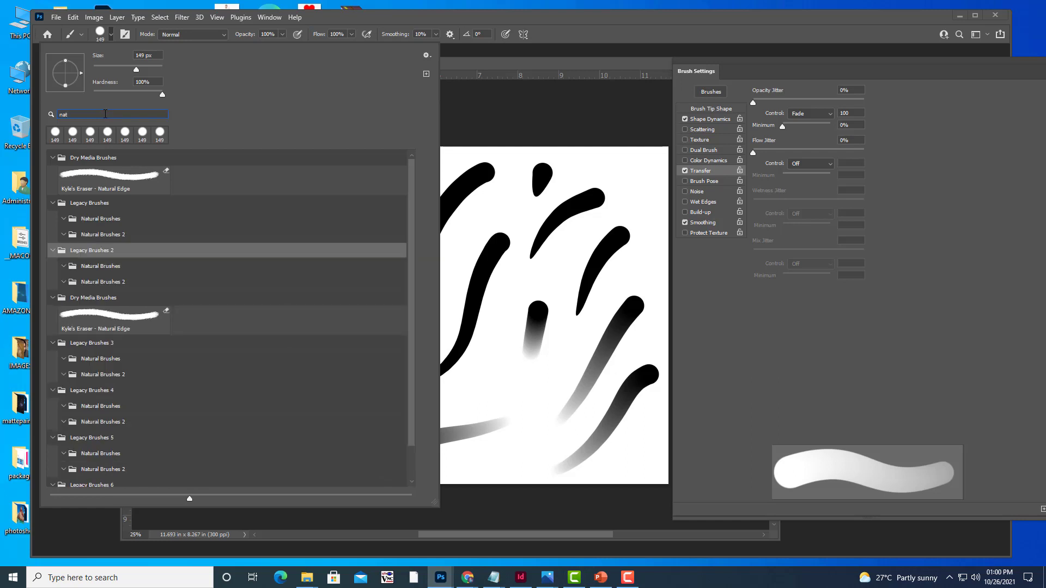
left_click(96, 268)
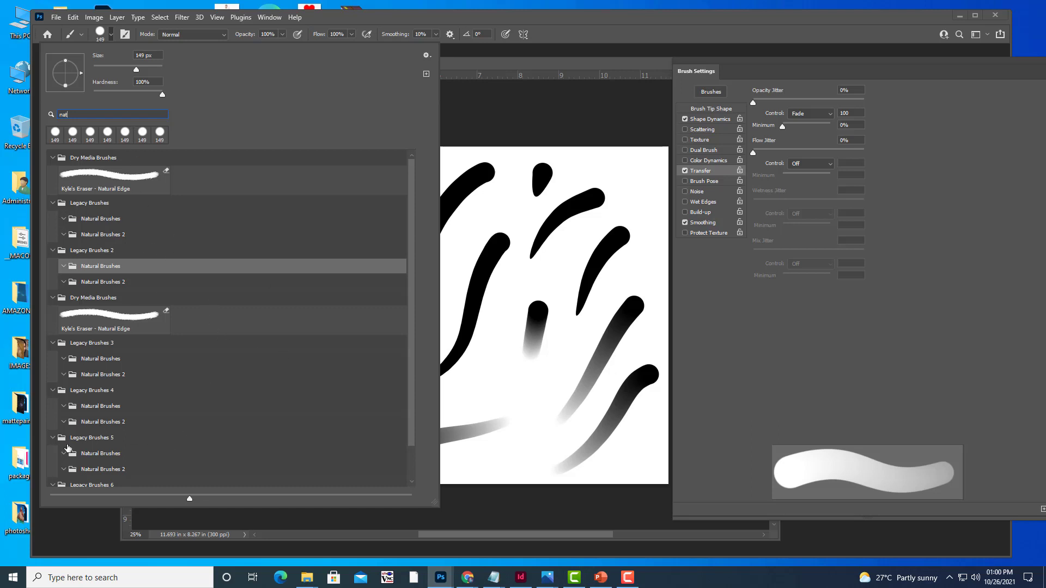
scroll(164, 457, "down", 2)
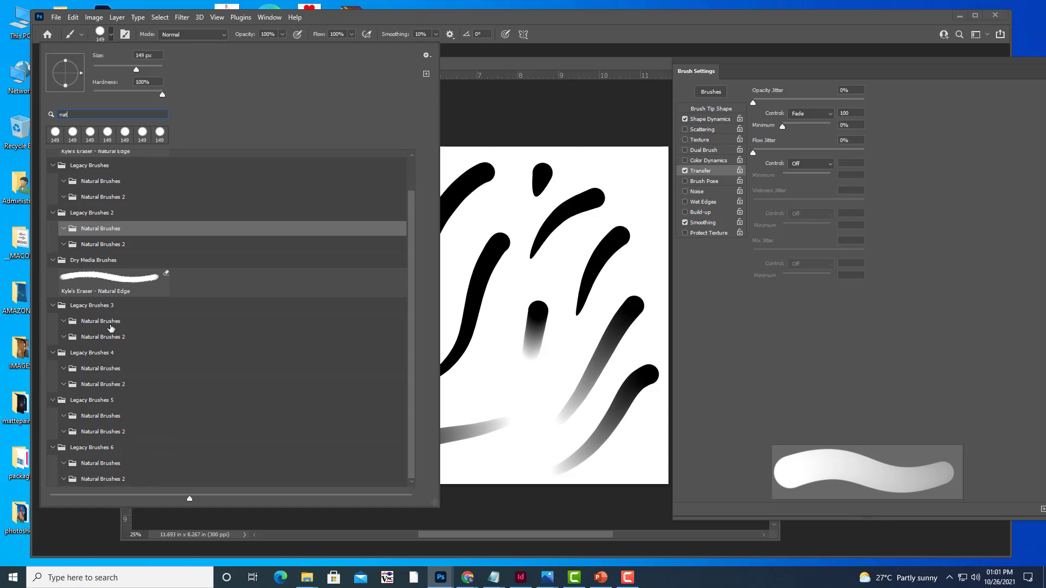
scroll(132, 321, "up", 1)
scroll(133, 297, "up", 1)
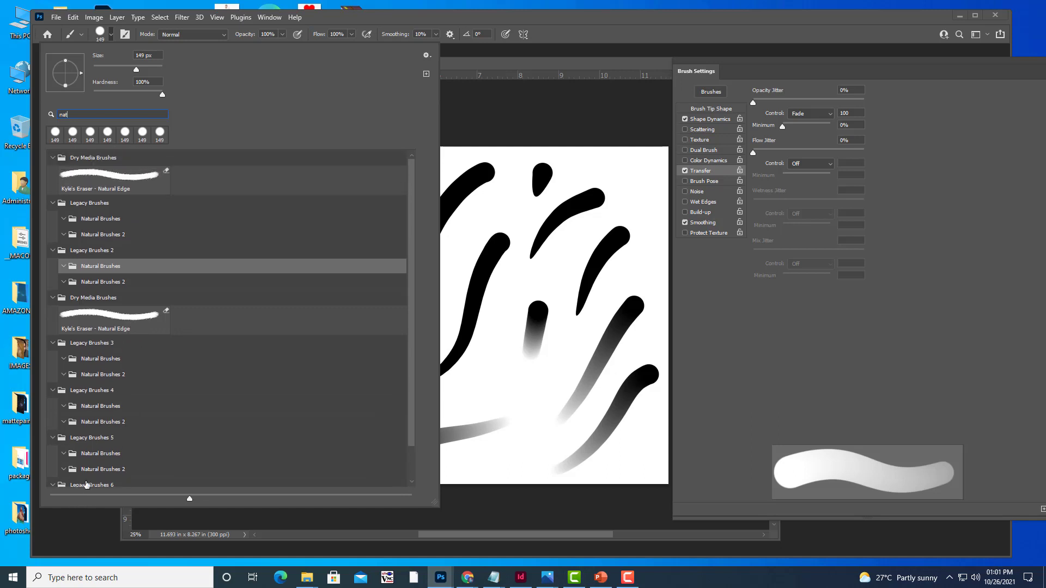
scroll(105, 448, "down", 2)
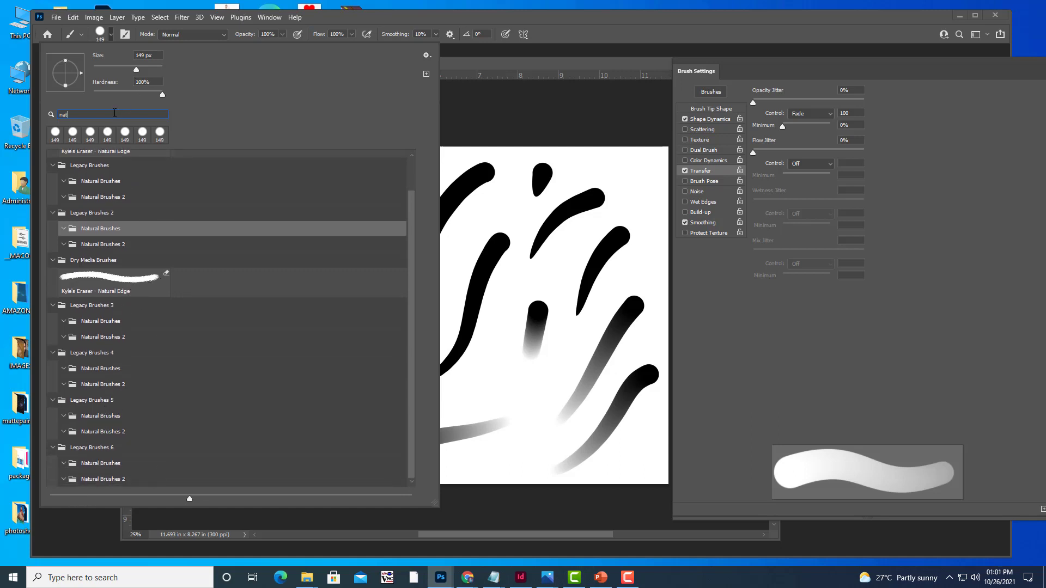
key("BackSpace")
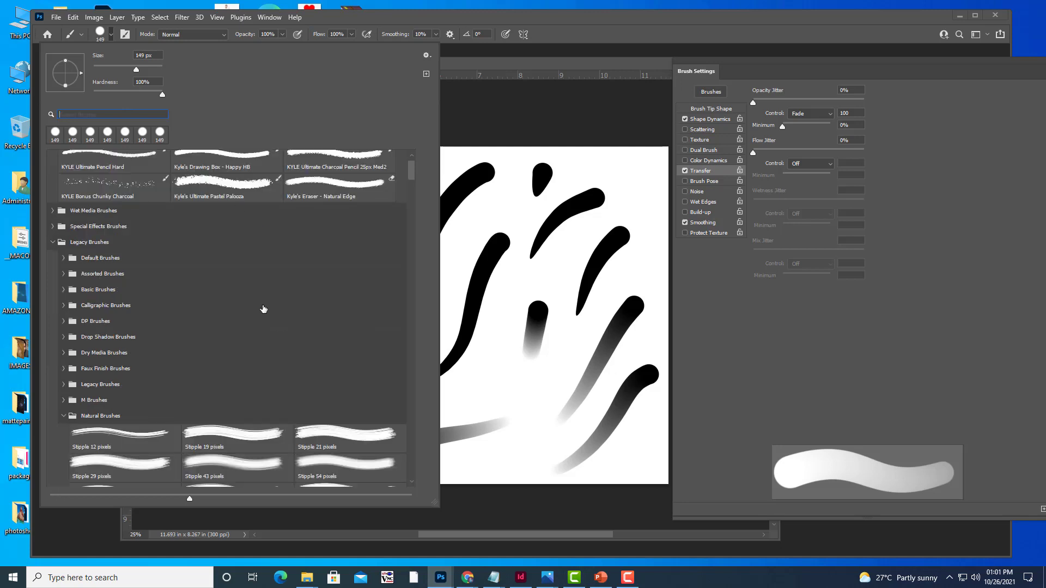
left_click(112, 433)
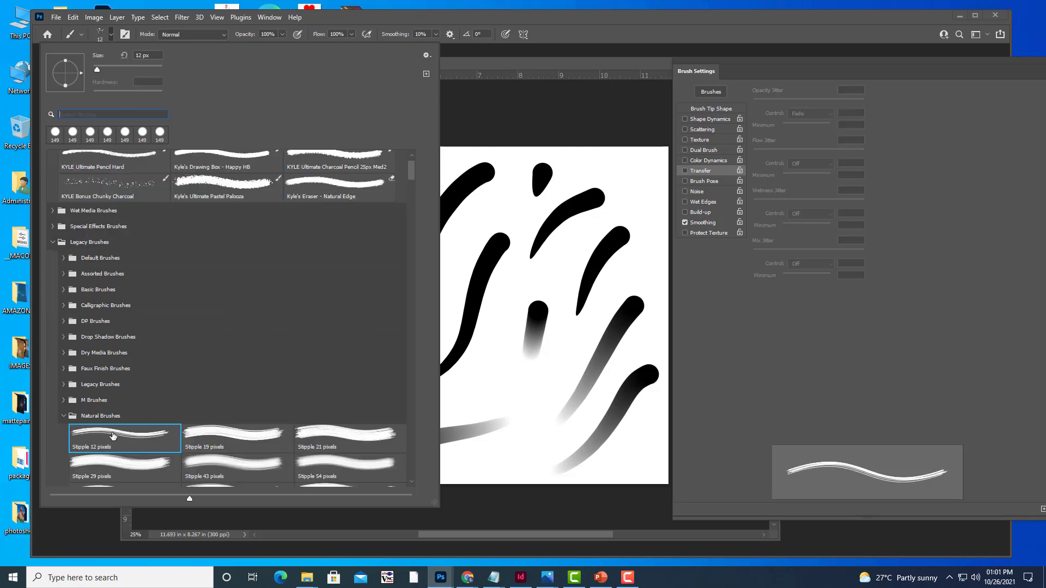
- Clear the canvas of old strokes and set the foreground colour to pure red #ff0000
left_click(559, 73)
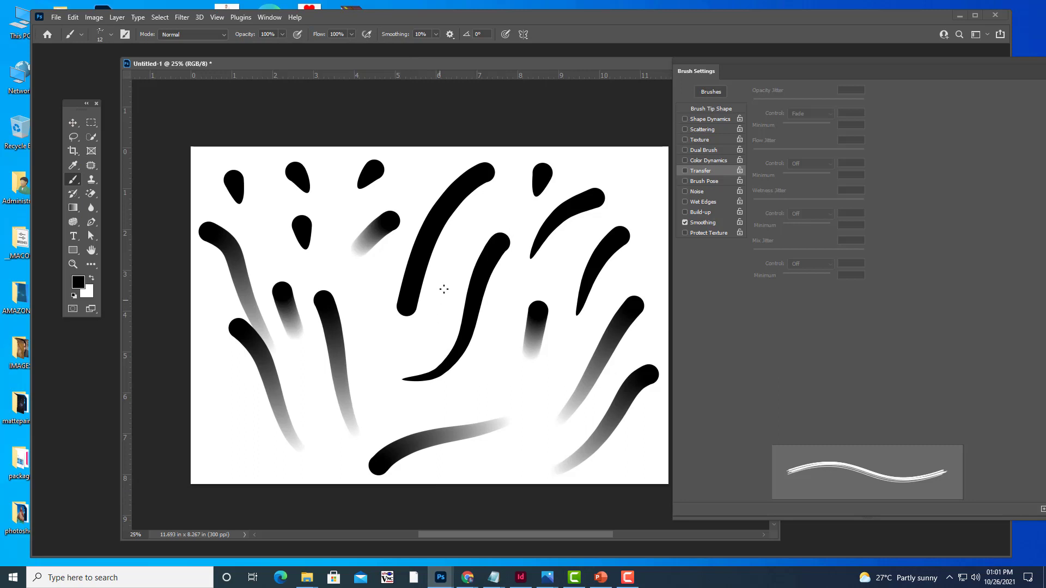
key("ctrl+a")
key("Delete")
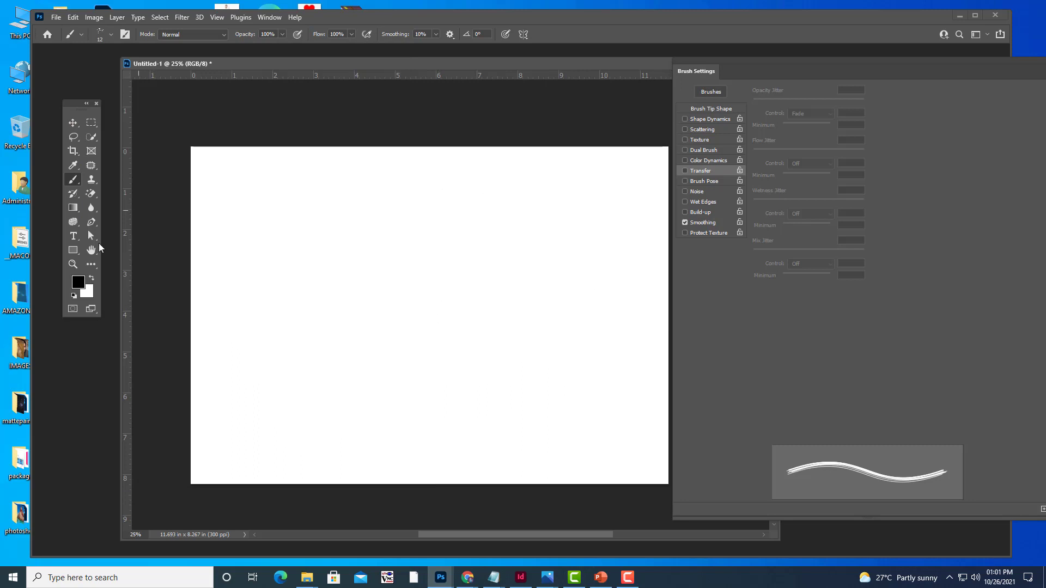
left_click(79, 284)
left_click(754, 178)
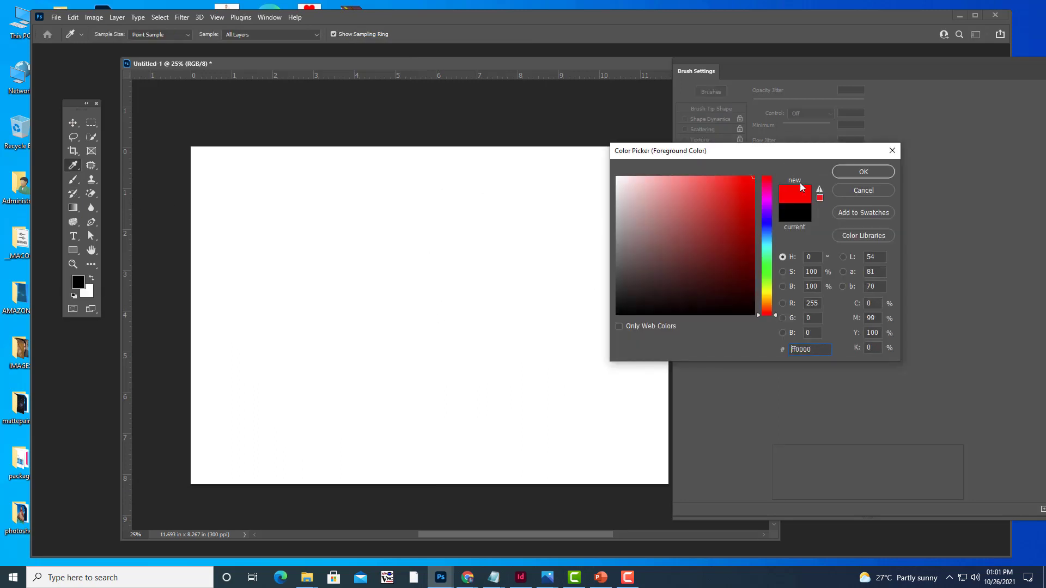
left_click(859, 172)
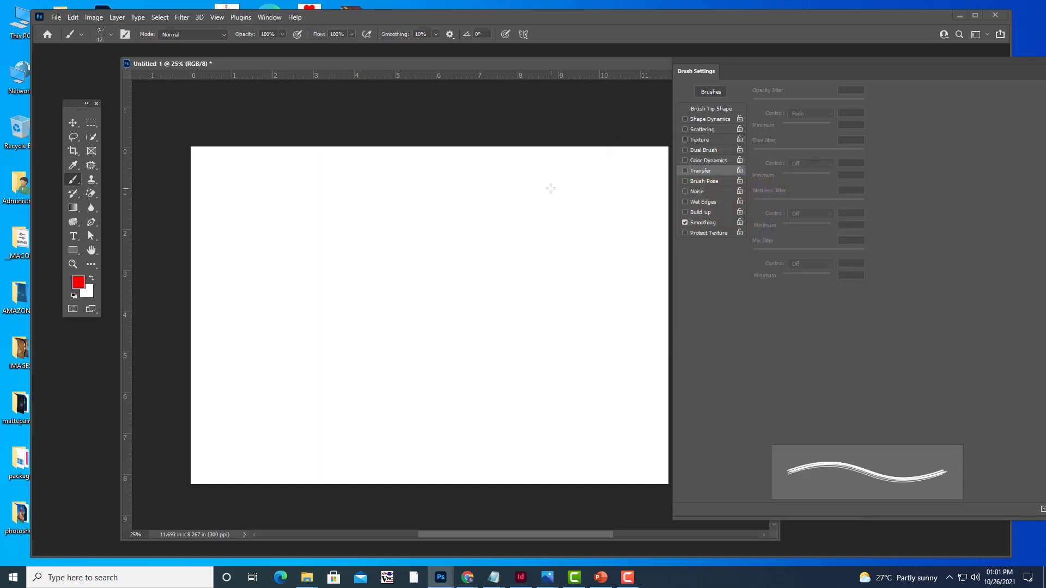
- Resize the stipple brush to 175 px and paint a red S-curve across the canvas
key("bracketright")
key("bracketright")
key("bracketright")
key("bracketright")
key("bracketright")
key("bracketright")
key("bracketright")
key("bracketright")
key("bracketright")
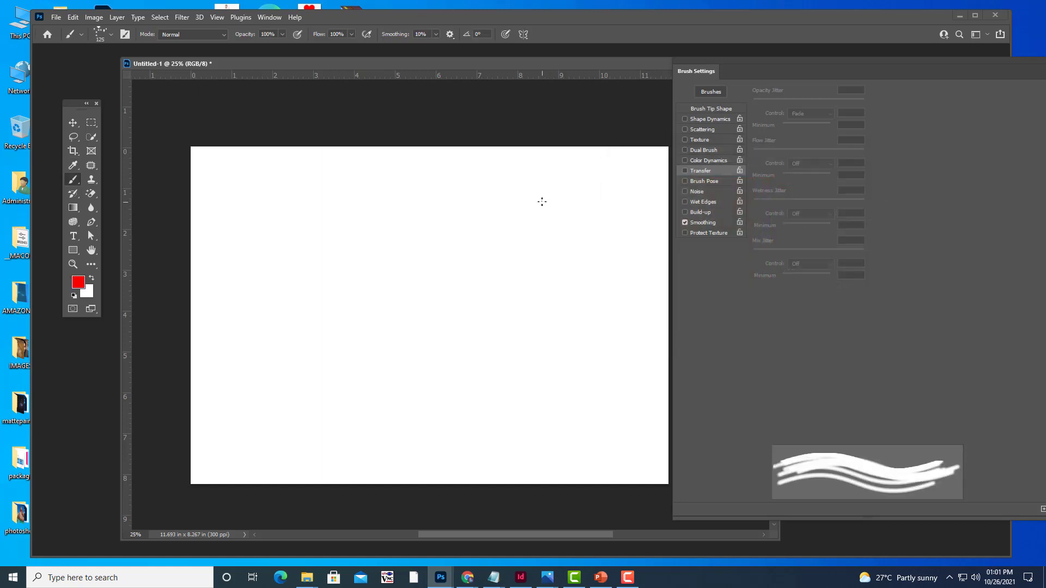
key("bracketleft")
left_click_drag(619, 166, 294, 345)
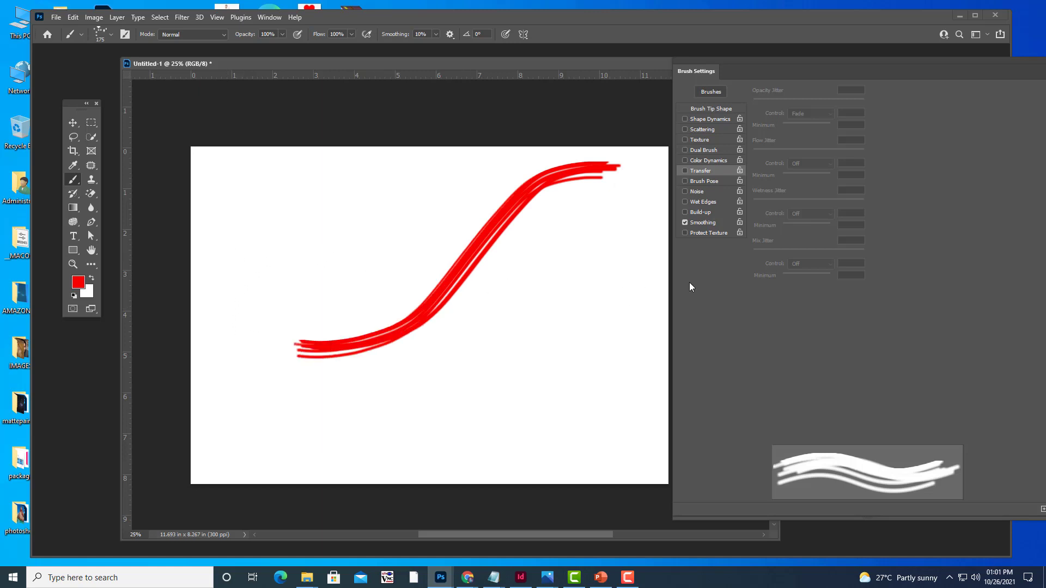
- Enable Shape Dynamics with Size Jitter Control set to Fade and test red strokes
key("ctrl+z")
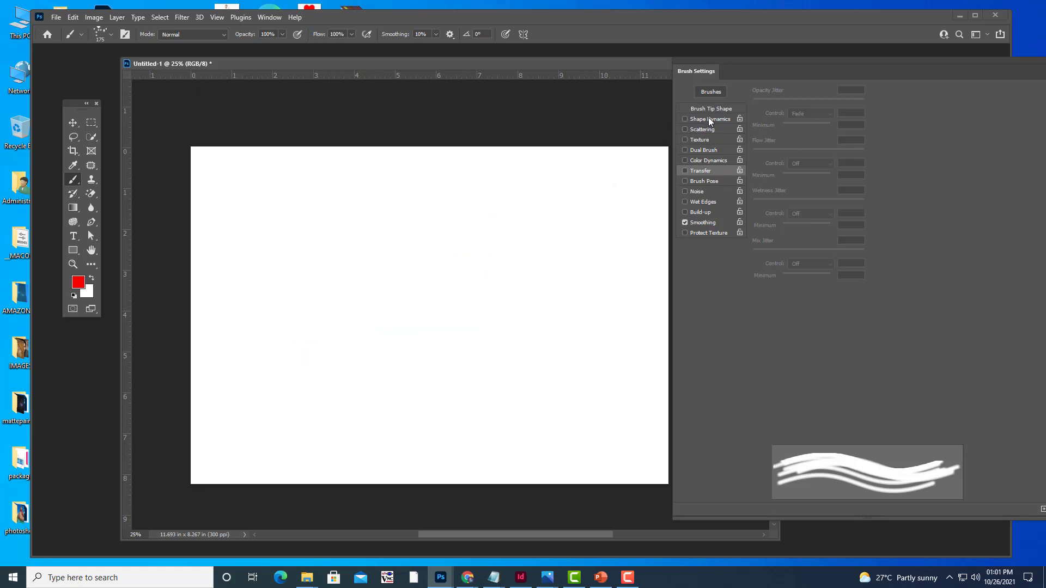
left_click(715, 120)
left_click(806, 112)
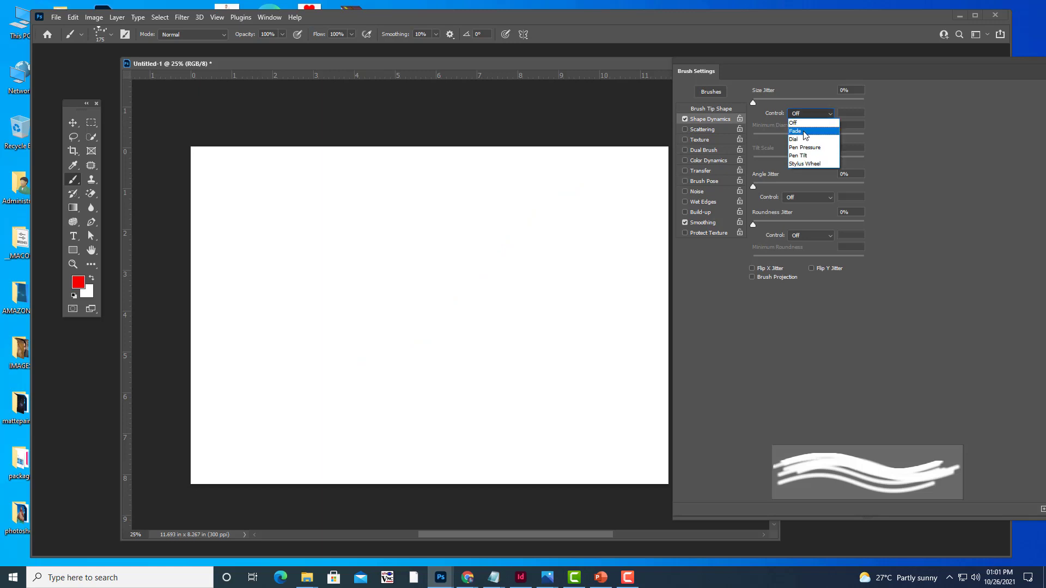
left_click(804, 132)
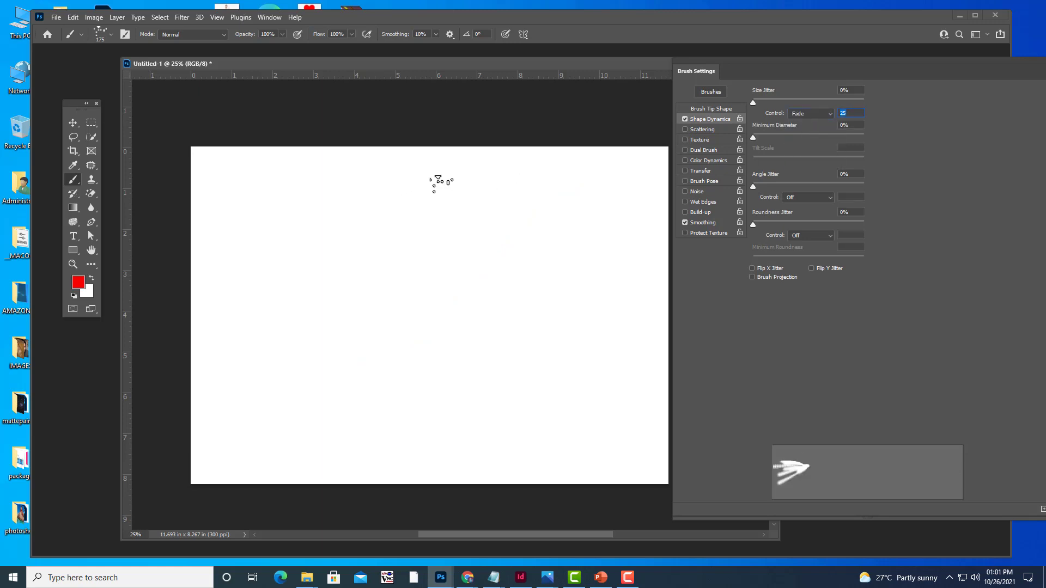
left_click_drag(502, 184, 517, 174)
left_click_drag(405, 206, 405, 191)
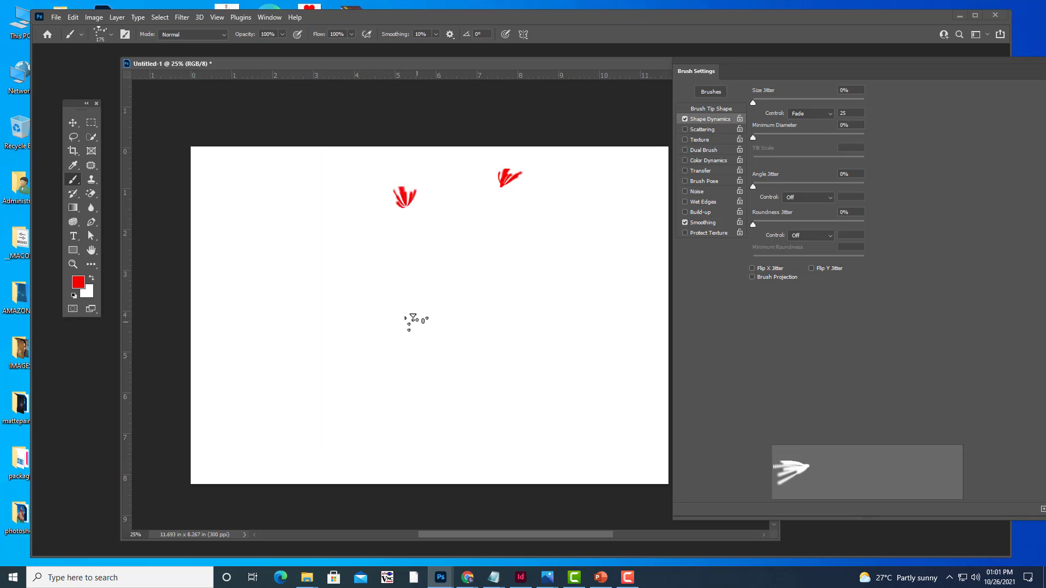
key("ctrl+z")
key("ctrl+z")
- Try size fade lengths of 100 and then 400 with red test curves, undoing them
type("1")
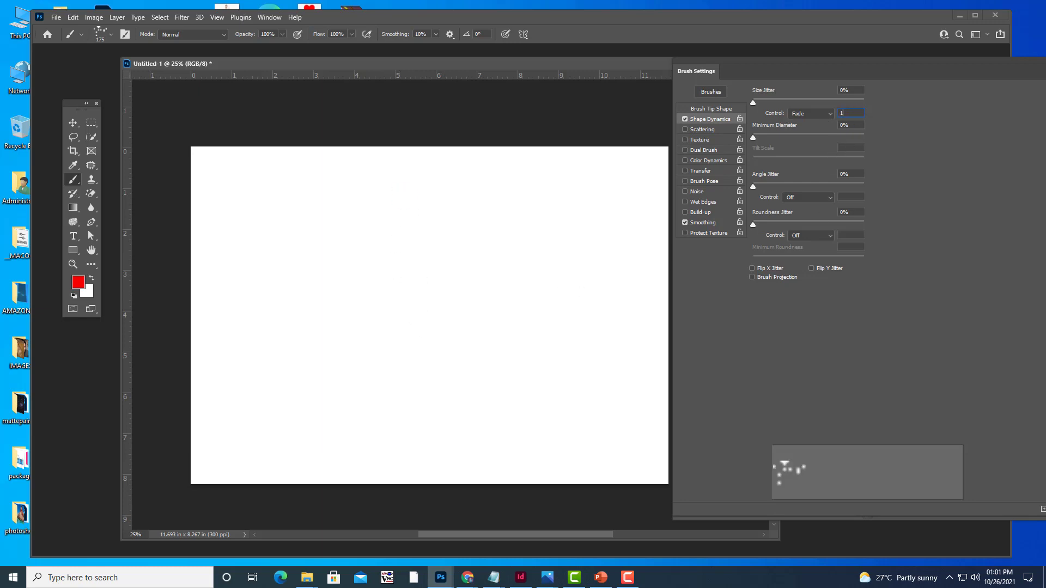
type("00")
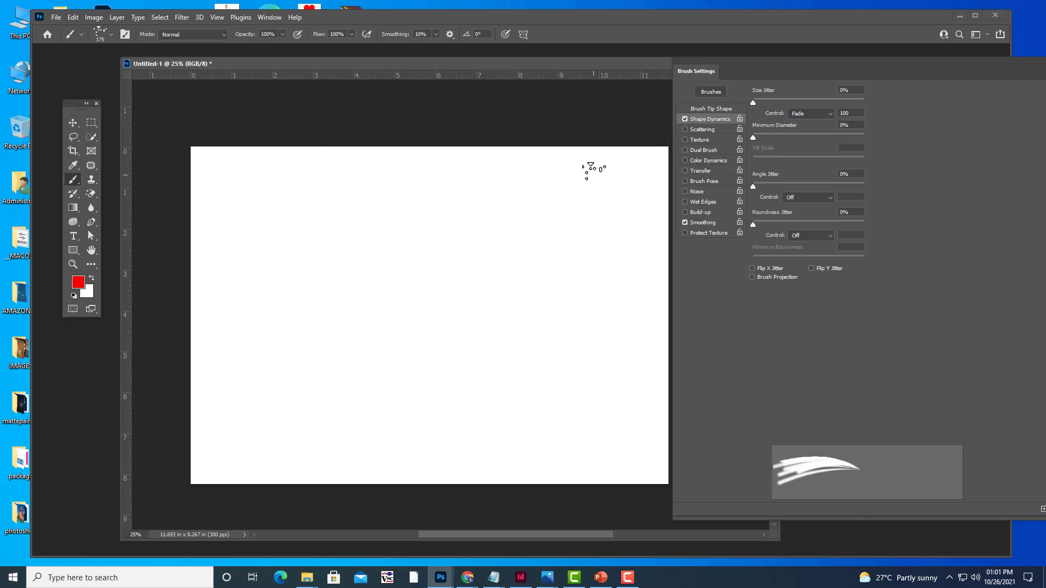
left_click_drag(602, 165, 557, 194)
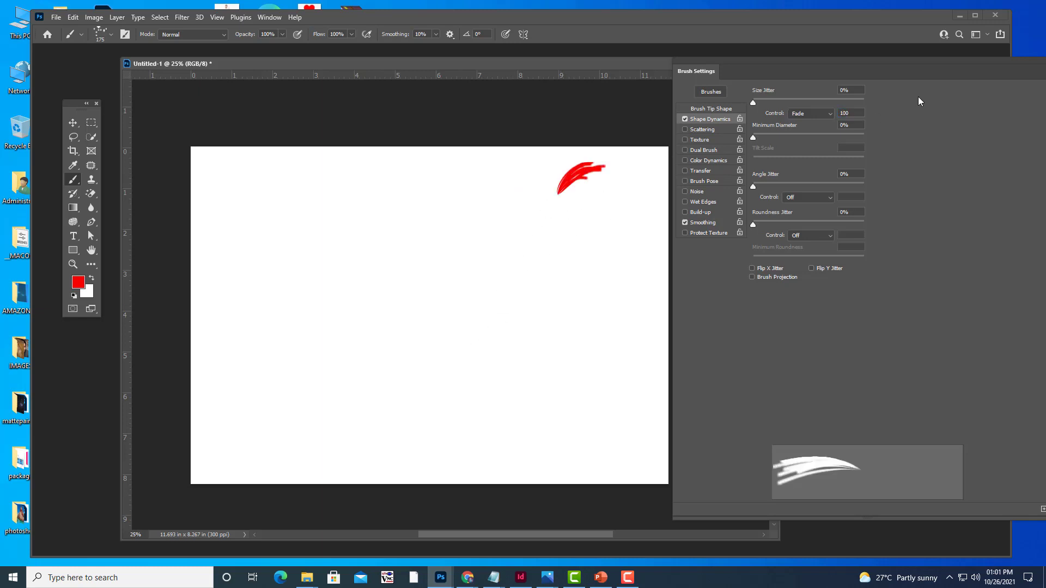
key("ctrl+z")
left_click_drag(858, 112, 776, 115)
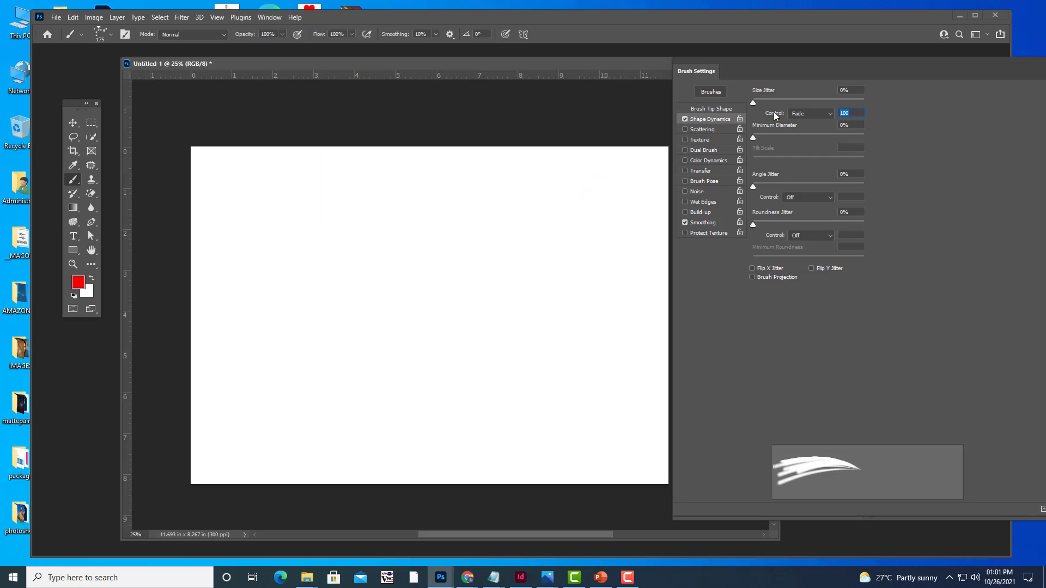
type("400")
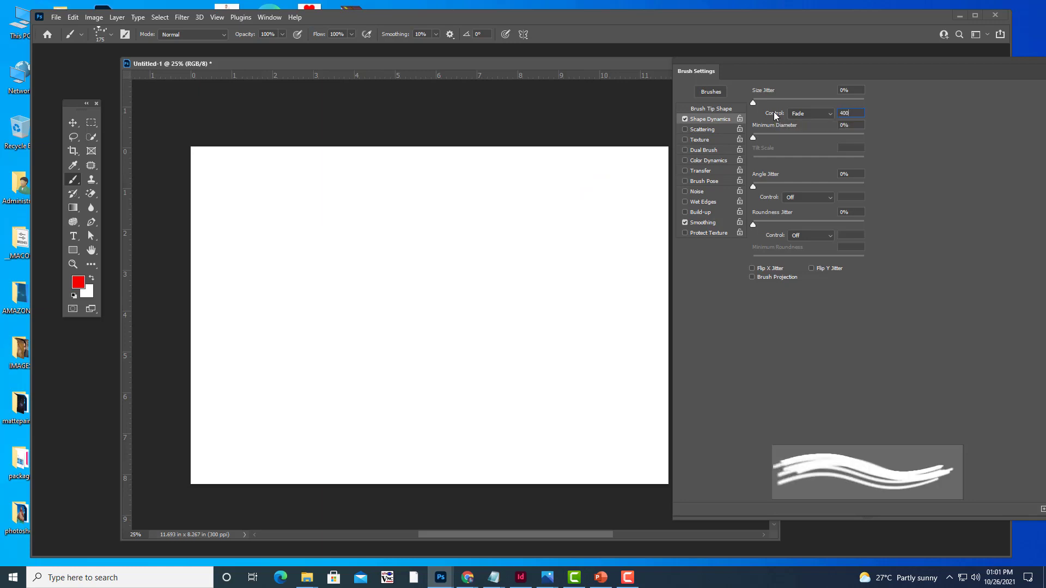
left_click_drag(638, 159, 492, 266)
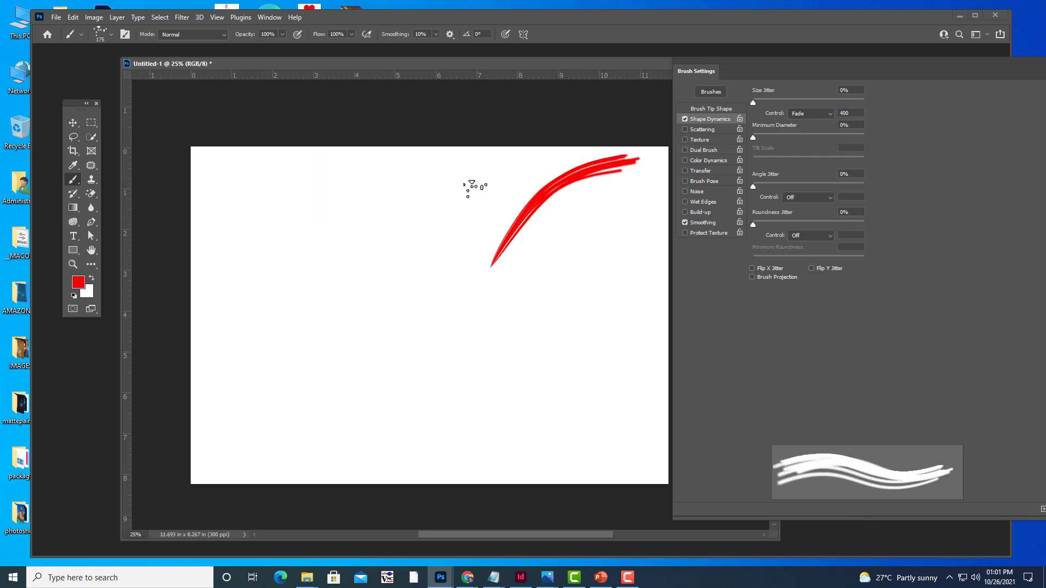
left_click_drag(510, 159, 441, 195)
left_click_drag(377, 256, 377, 286)
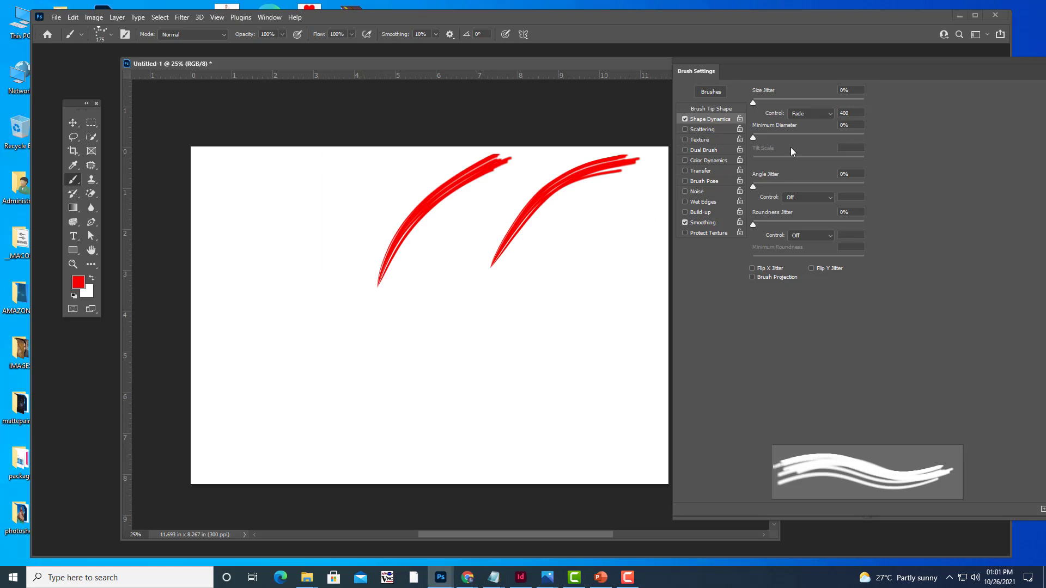
key("ctrl+z")
key("ctrl+z")
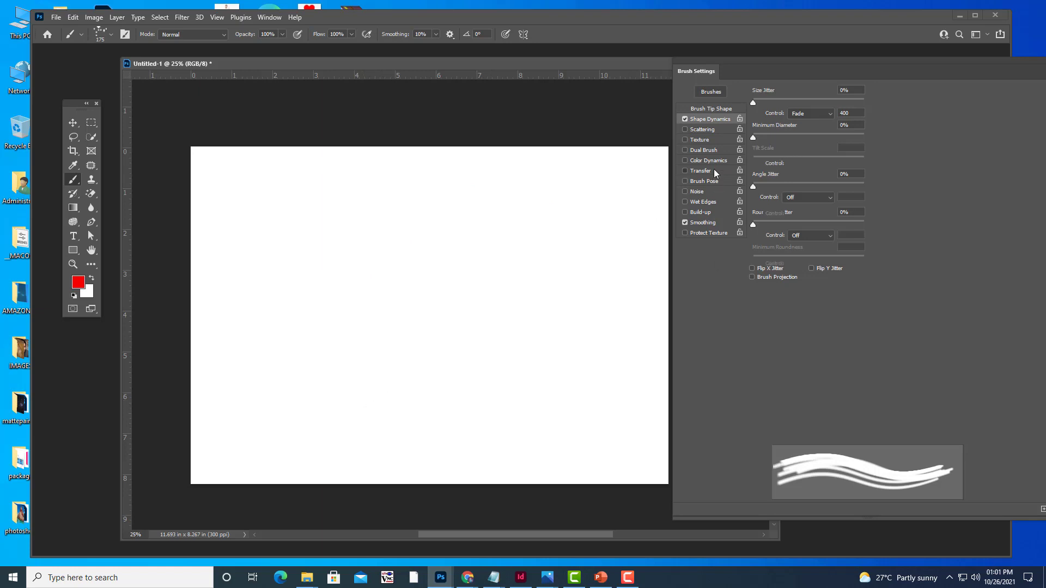
- Enable Transfer and set the opacity fade length to 400
left_click(708, 171)
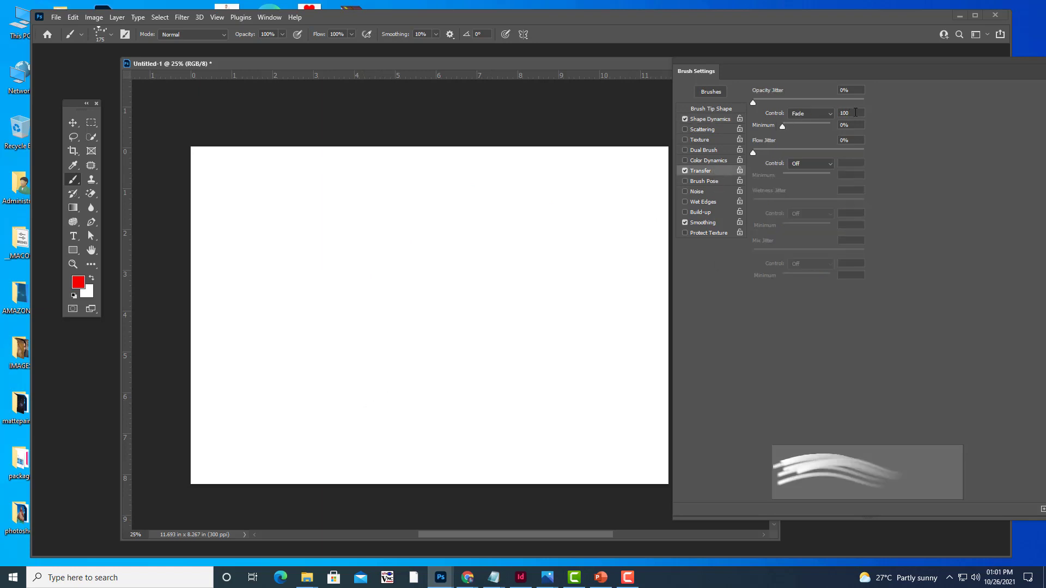
double_click(855, 112)
type("4")
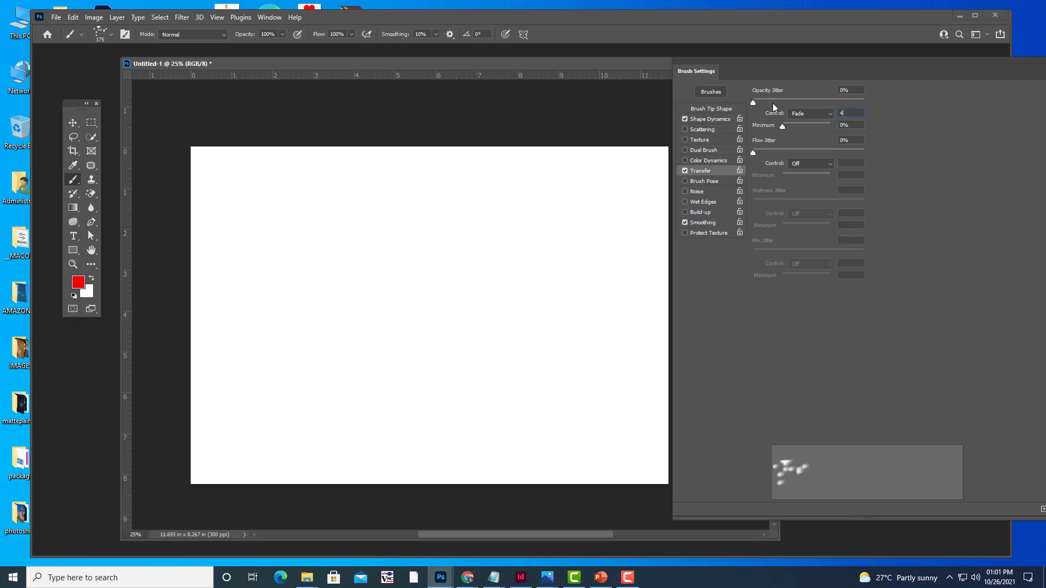
type("00")
- Paint five long curved red strokes fading to transparent across the canvas
left_click_drag(599, 179, 480, 313)
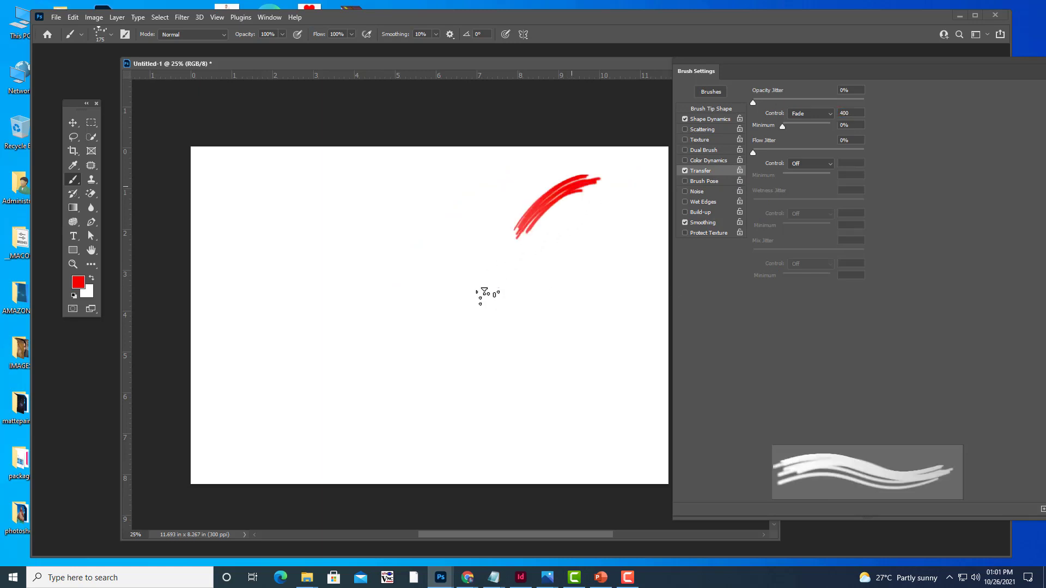
left_click_drag(481, 184, 392, 343)
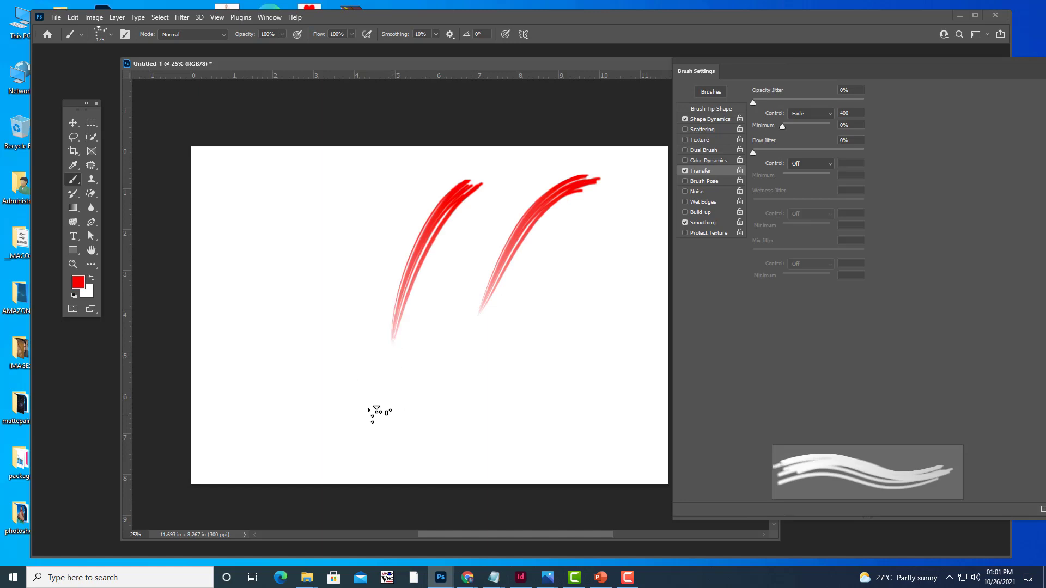
left_click_drag(414, 173, 386, 209)
left_click_drag(372, 316, 369, 348)
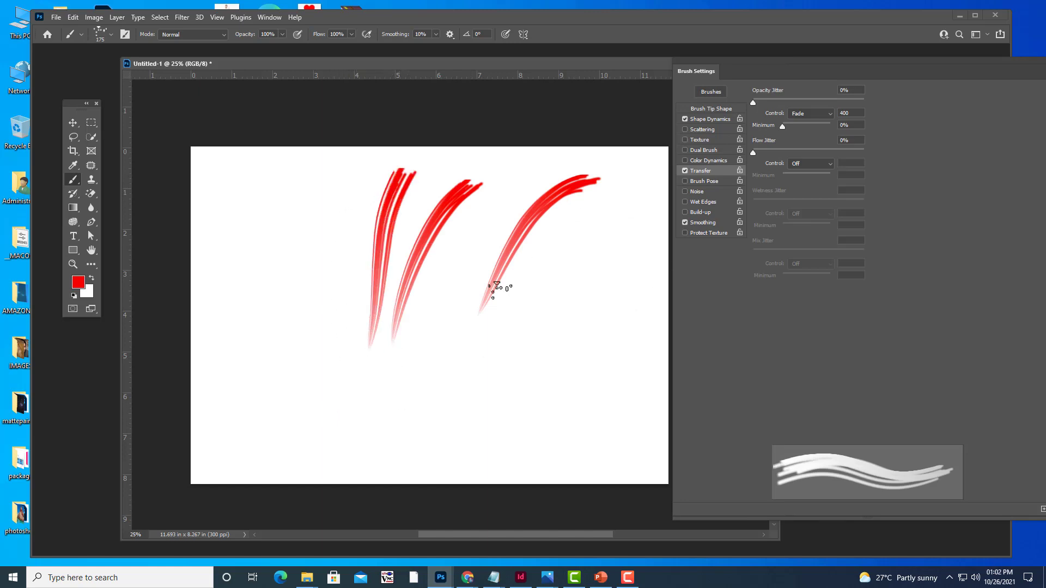
left_click_drag(582, 215, 578, 388)
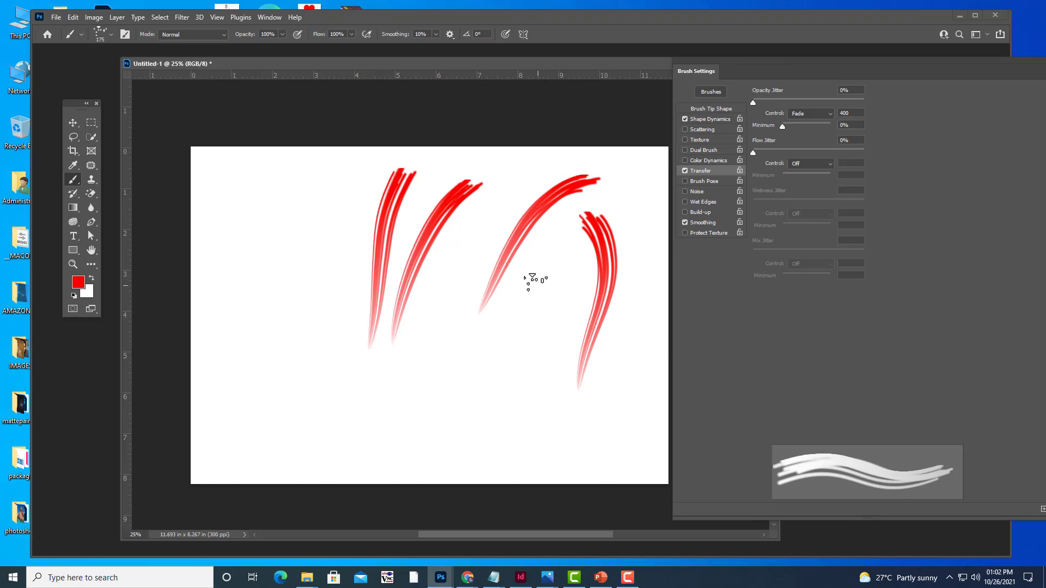
left_click_drag(530, 258, 524, 434)
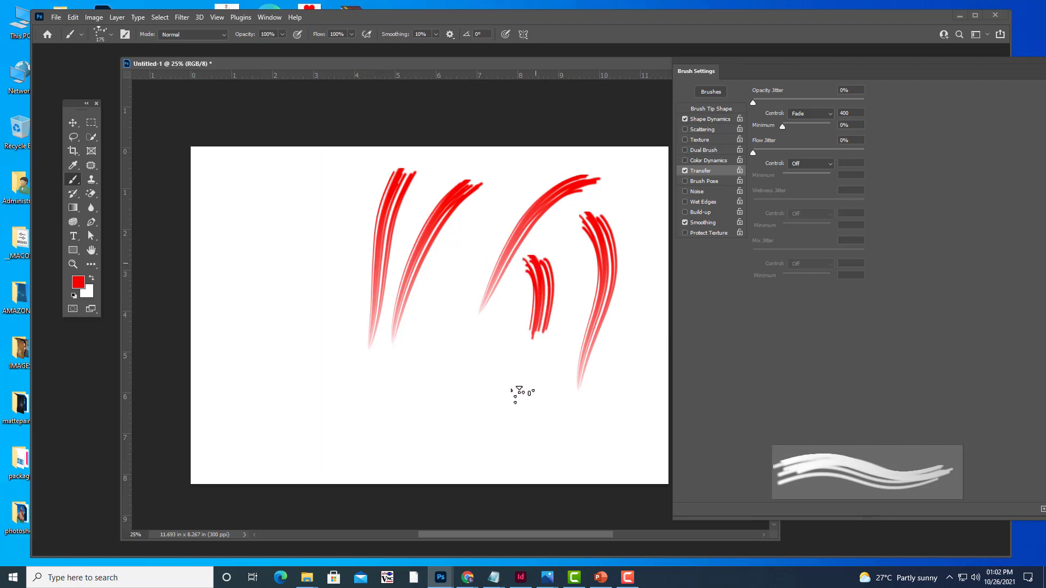
- Switch to dark red, clear the red strokes, and paint a dark stroke near the top
left_click(78, 282)
left_click(746, 283)
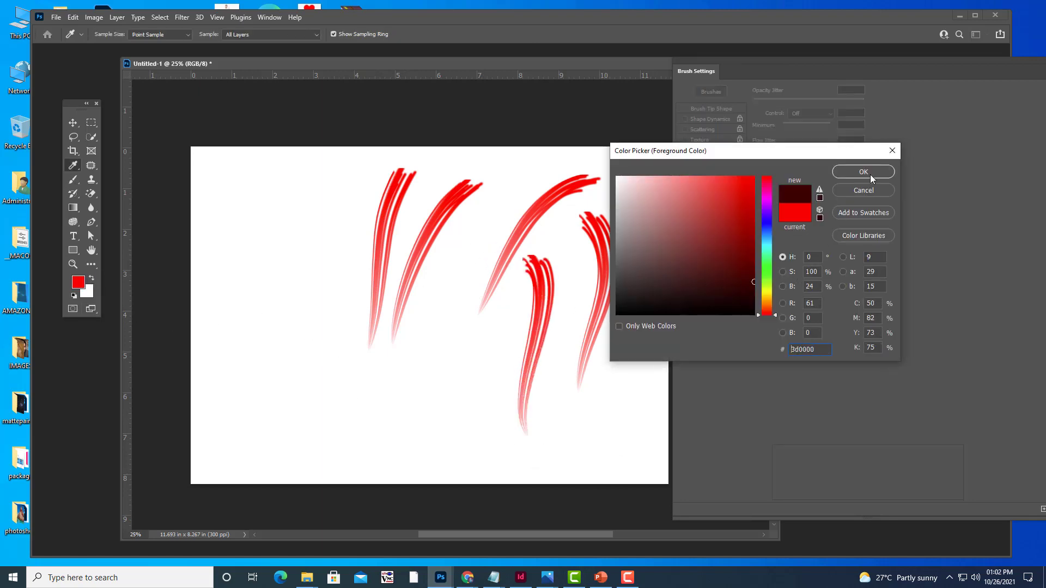
left_click(864, 172)
left_click_drag(547, 261, 515, 423)
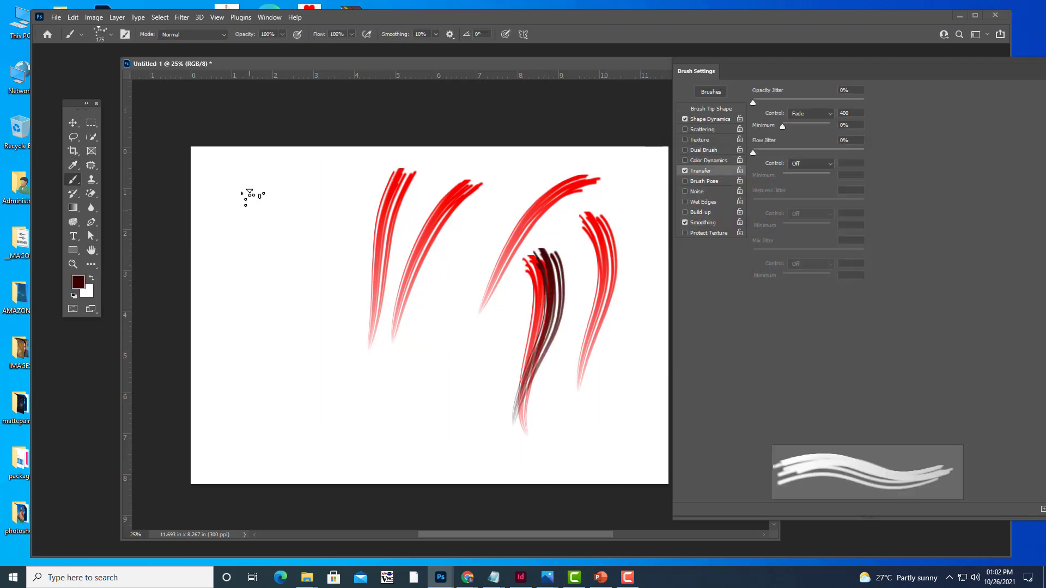
key("ctrl+z")
key("ctrl+z")
key("ctrl+z")
key("ctrl+z")
key("ctrl+z")
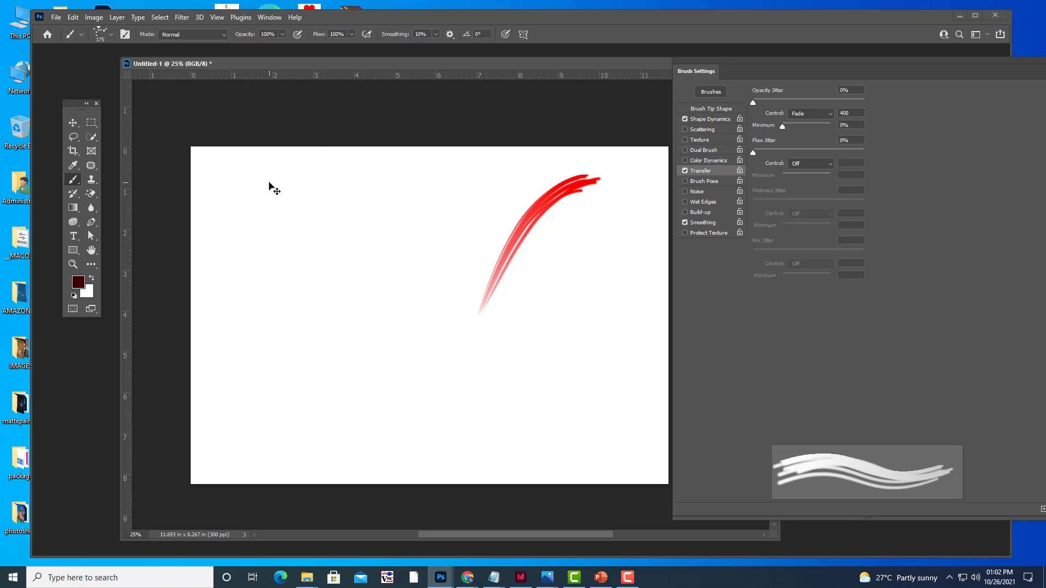
key("ctrl+z")
left_click_drag(388, 168, 436, 309)
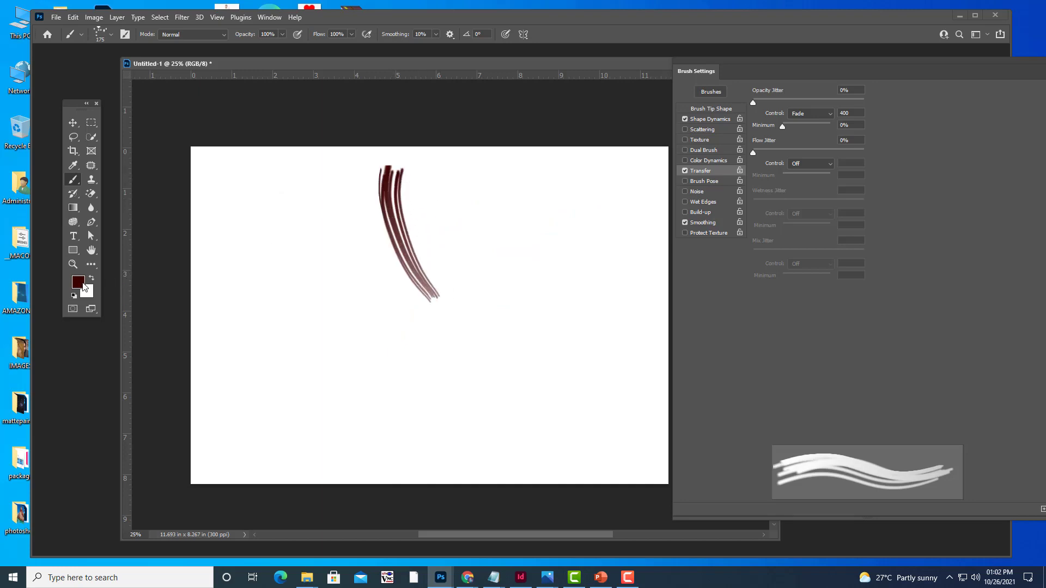
- Pick an even darker red and paint a stroke crossing the first one
left_click(78, 282)
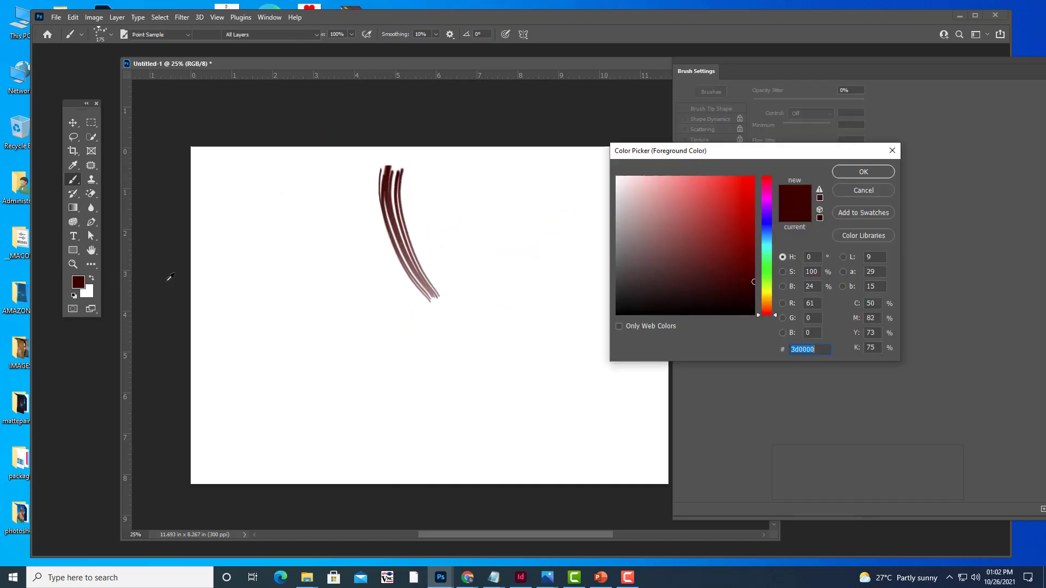
left_click(752, 292)
left_click(866, 173)
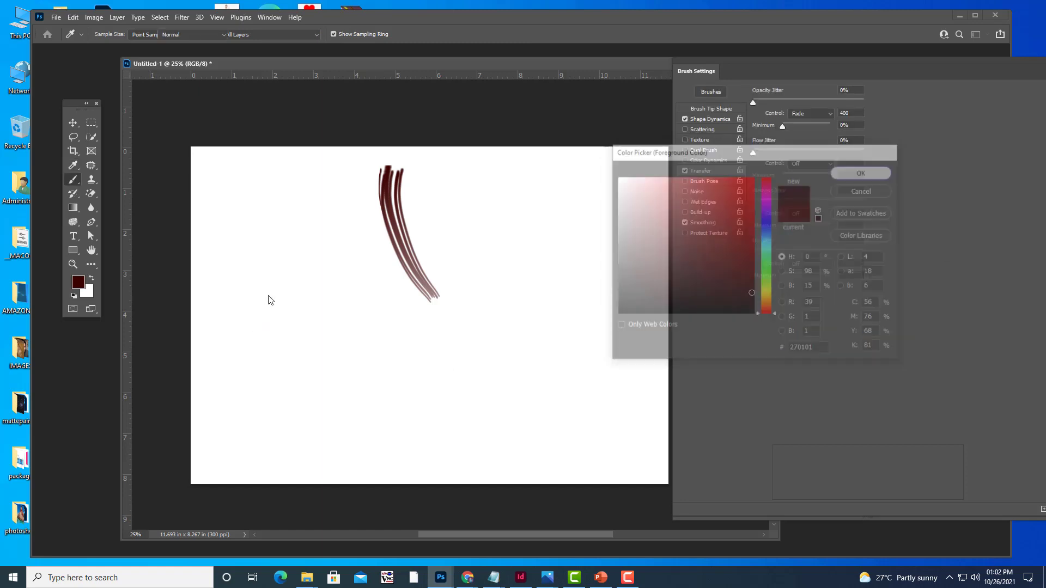
left_click_drag(417, 169, 352, 307)
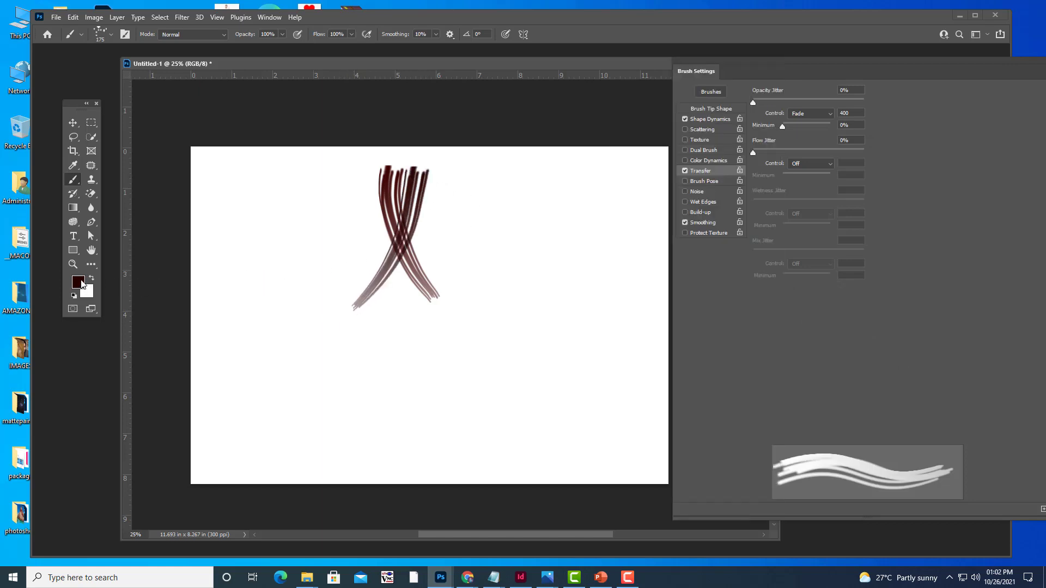
- Set the colour to maroon #540101, paint two lower strokes, then undo them
left_click(82, 282)
left_click(751, 269)
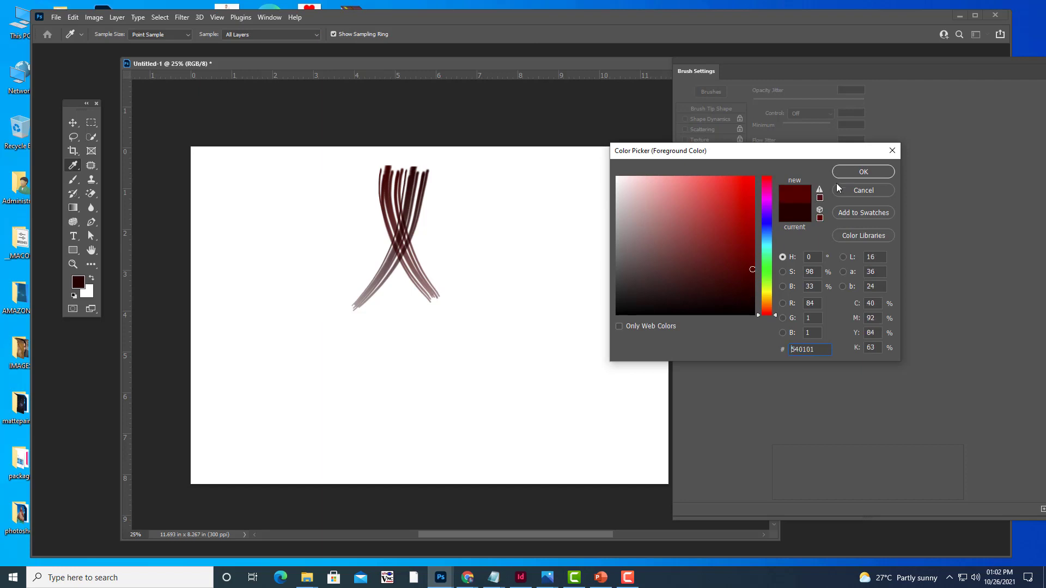
left_click(864, 171)
left_click_drag(381, 244, 442, 384)
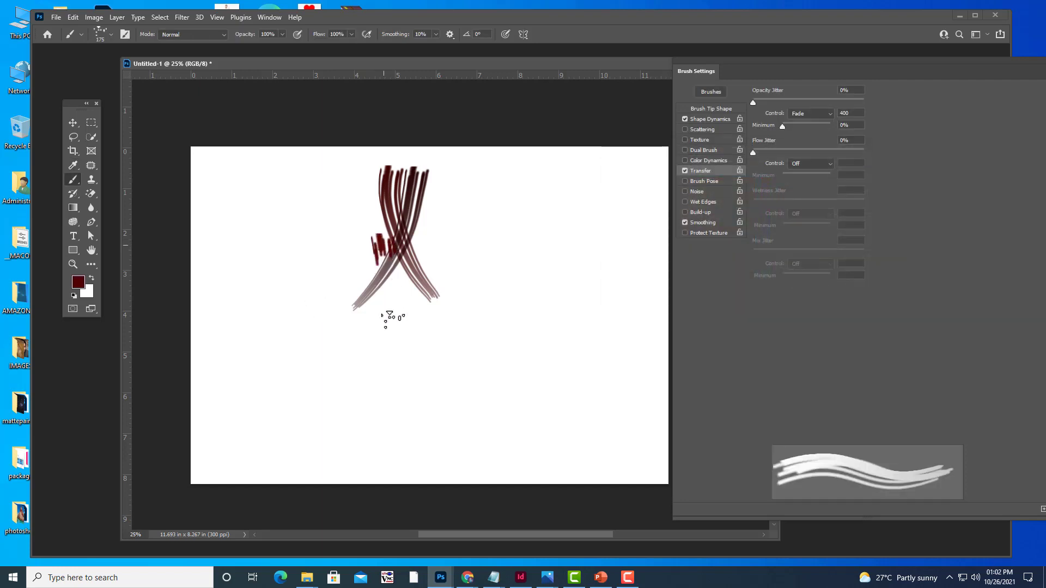
left_click_drag(418, 252, 402, 348)
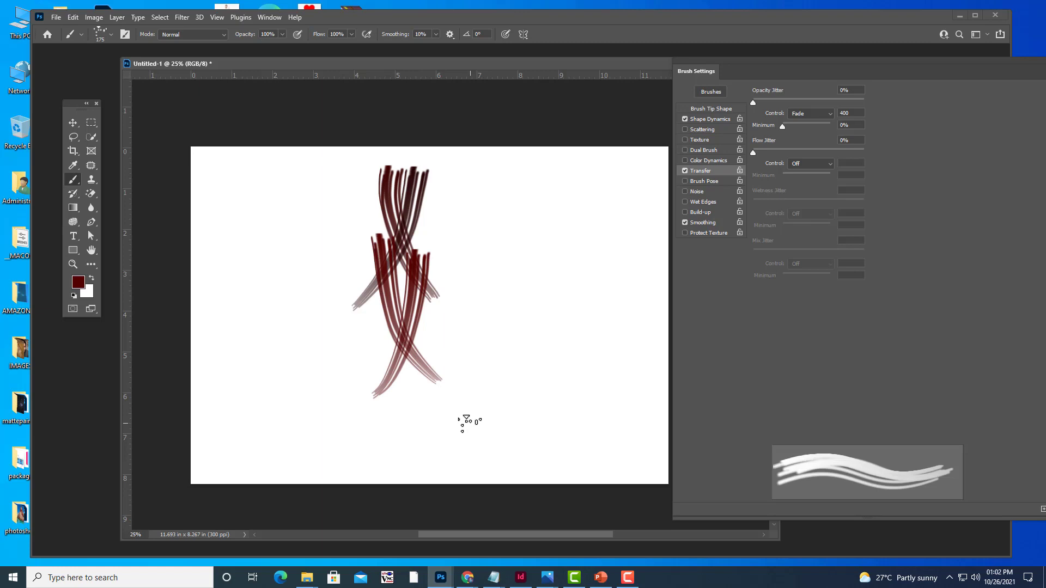
key("ctrl+z")
key("ctrl+z")
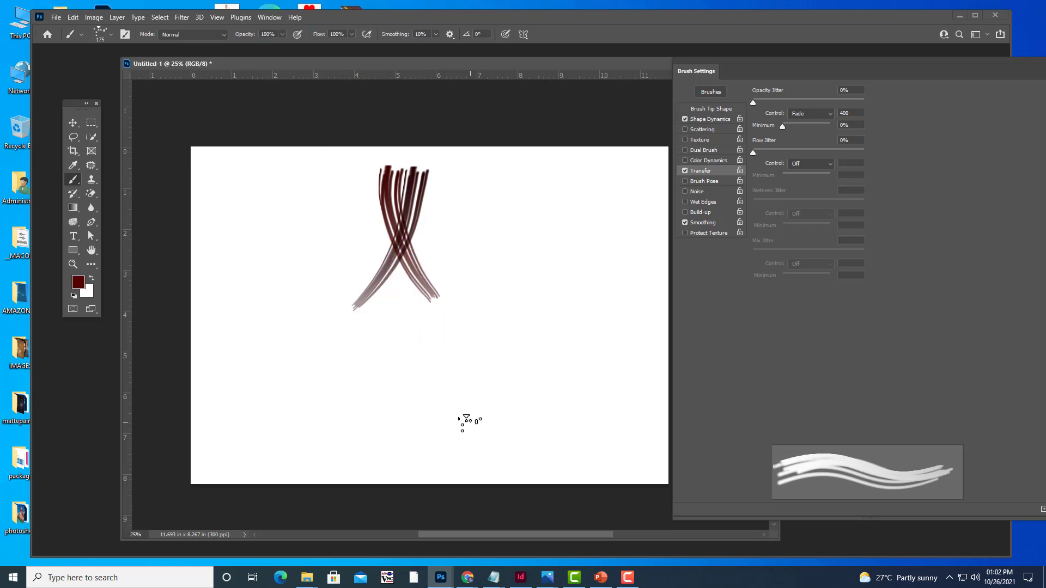
key("ctrl+z")
key("ctrl+z")
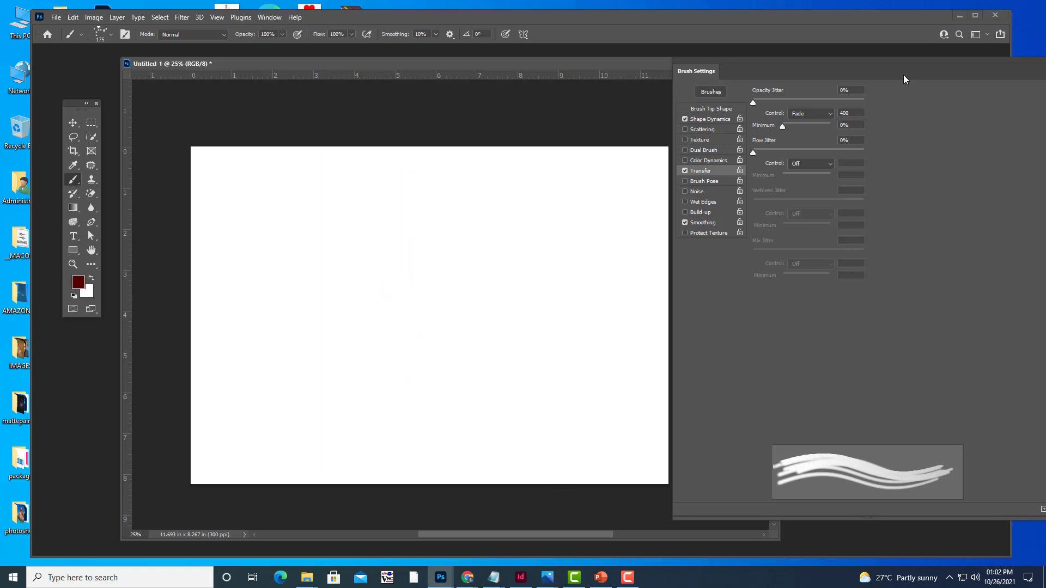
- Float the Brush Settings panel, view Brush Tip Shape, then close the panel
left_click_drag(836, 75, 725, 68)
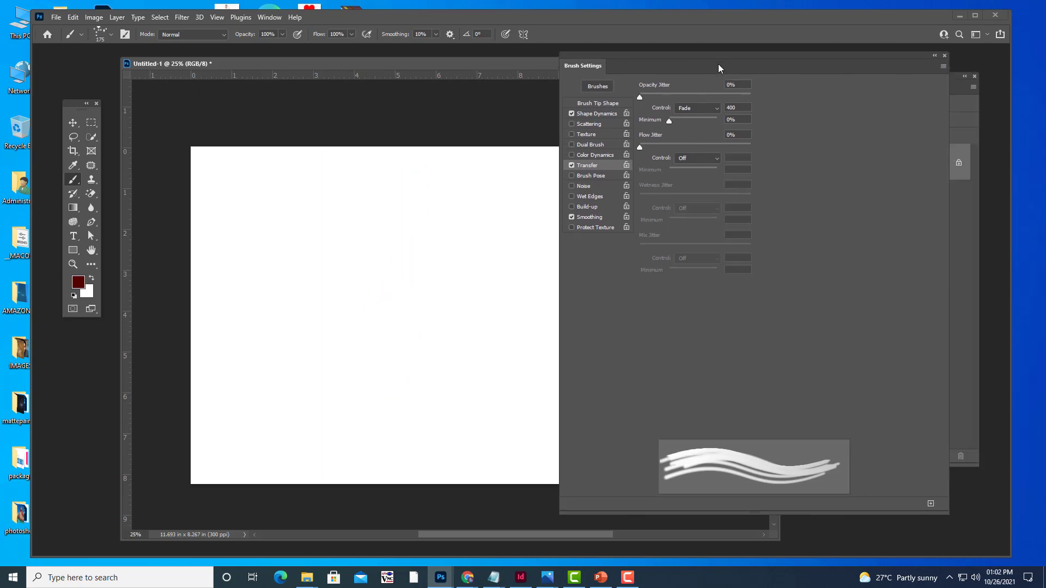
left_click(602, 102)
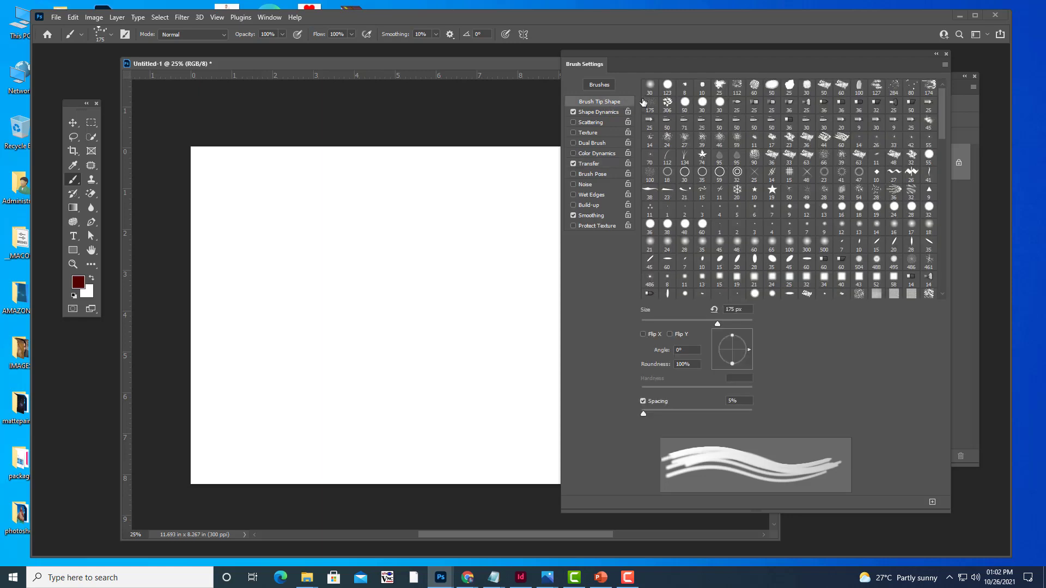
left_click(947, 54)
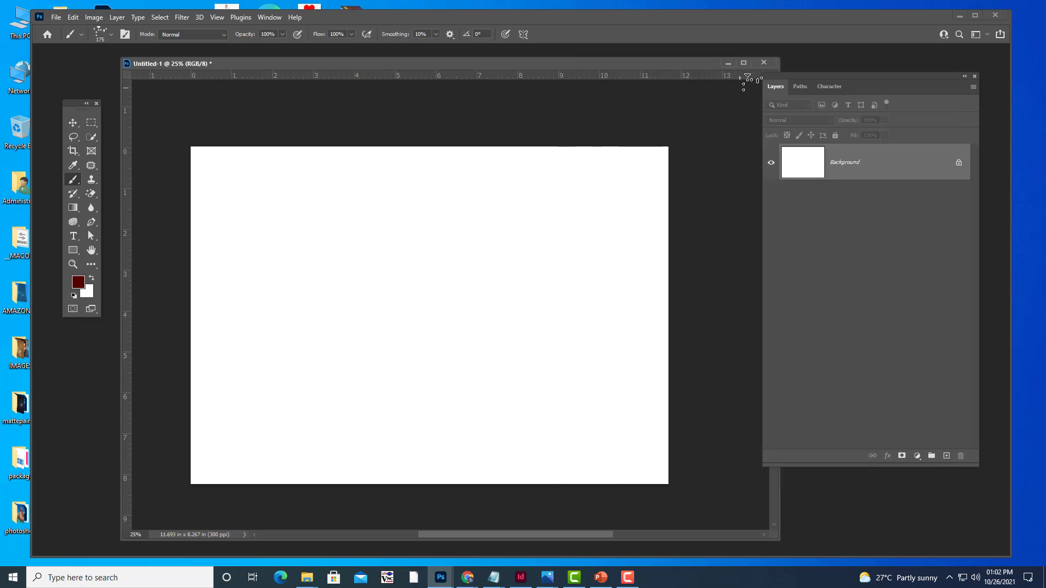
- Reselect the Brush tool and check the Stipple 12 pixels preset in the picker
left_click_drag(550, 66, 564, 66)
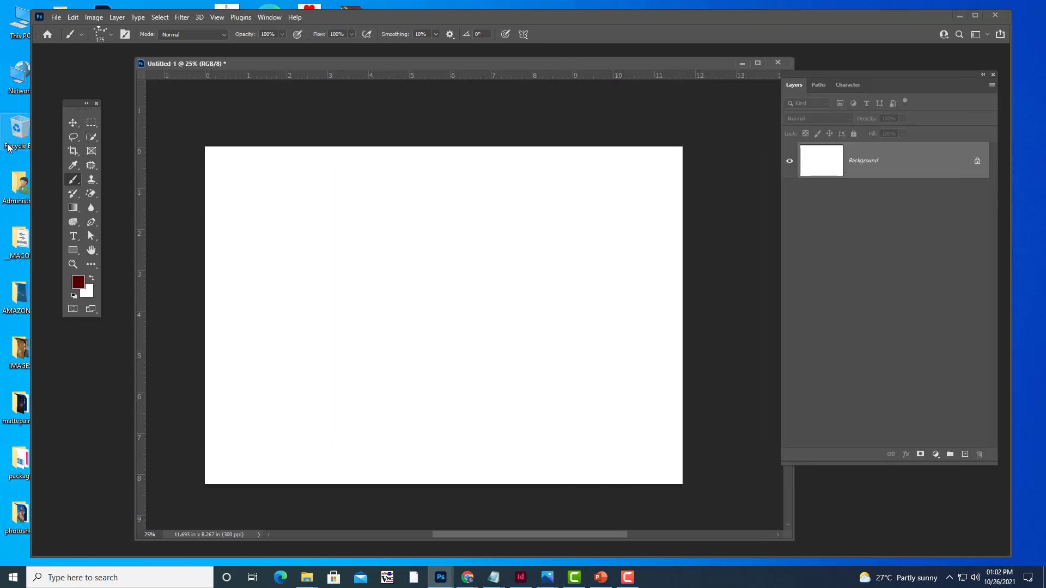
left_click(73, 123)
left_click(75, 184)
left_click(104, 35)
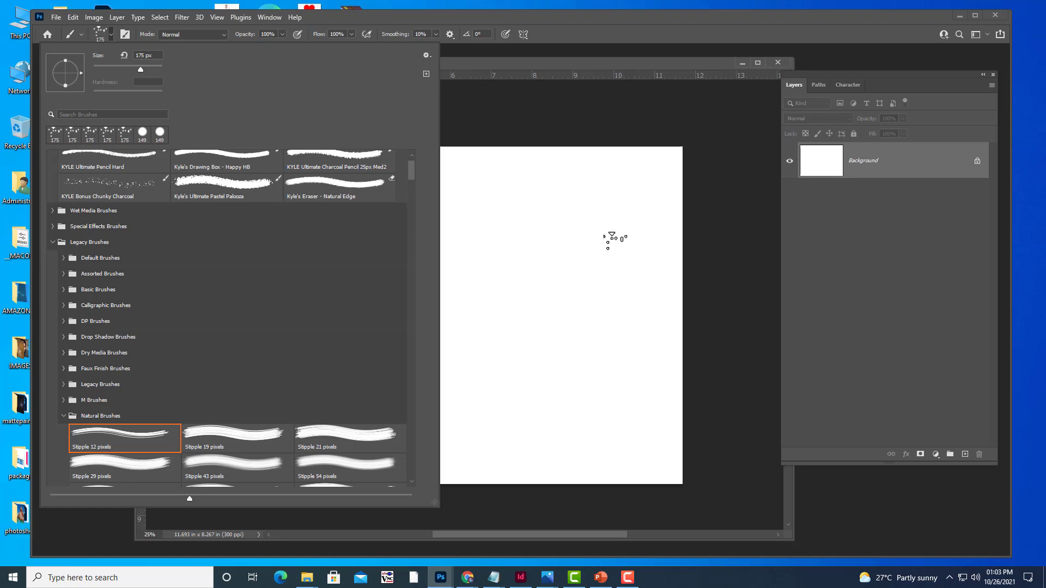
left_click(493, 576)
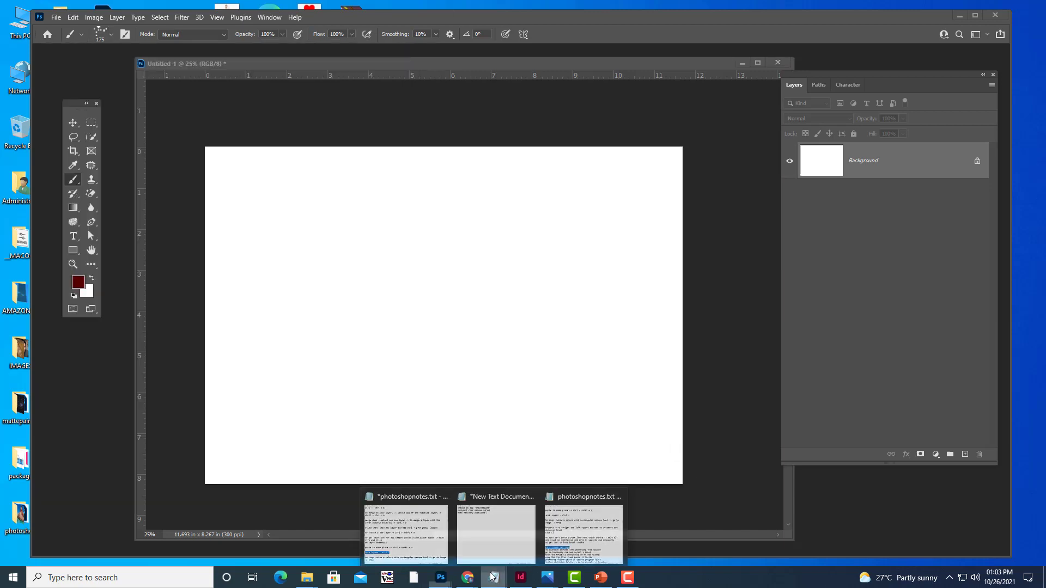
- Bring up photoshopnotes.txt and highlight the paragraph on importing brushes from brusheezy.com
left_click(586, 531)
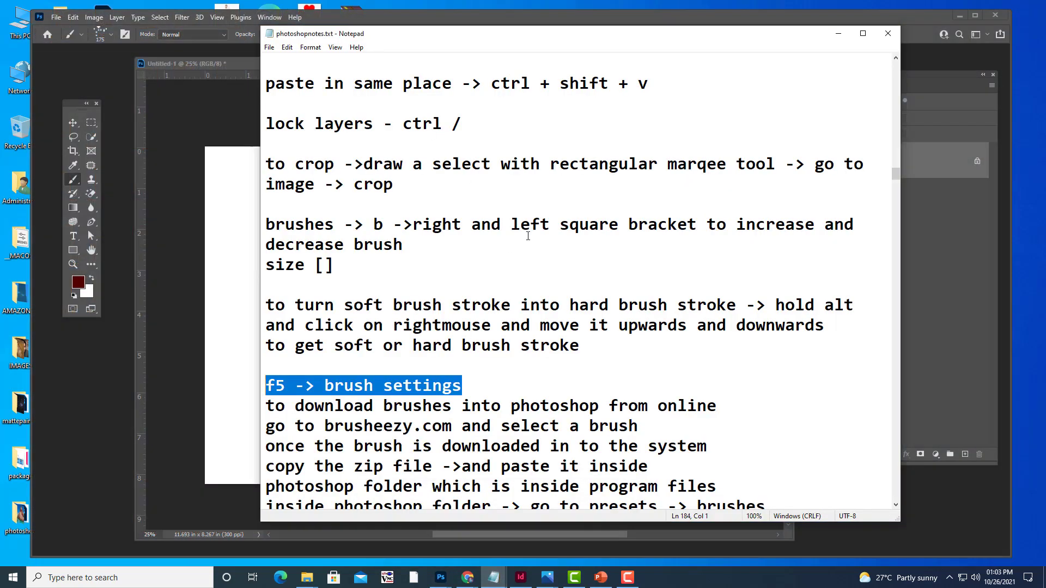
scroll(528, 236, "down", 5)
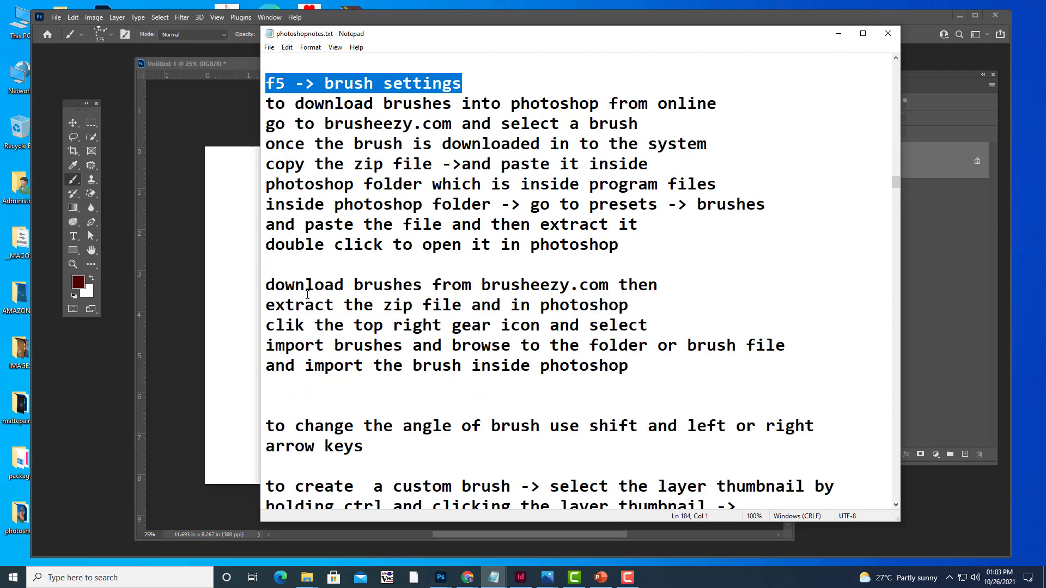
left_click_drag(265, 285, 684, 381)
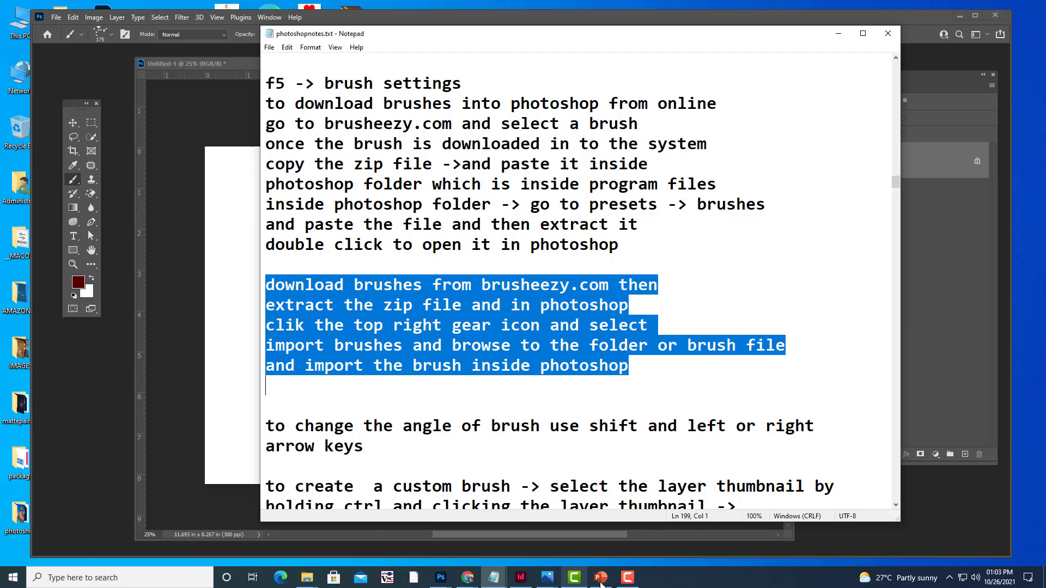
mouse_move(628, 578)
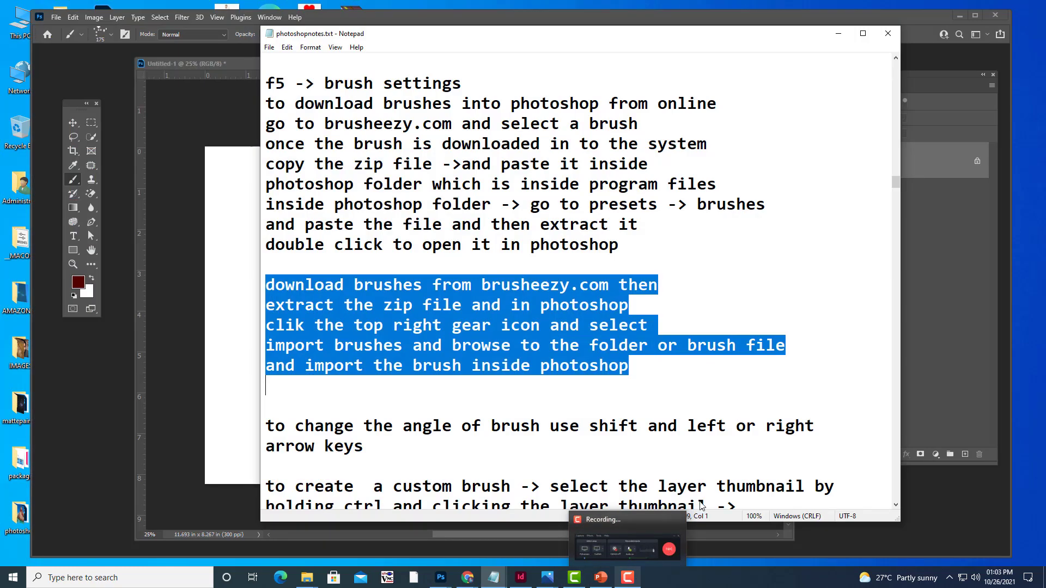
left_click(723, 369)
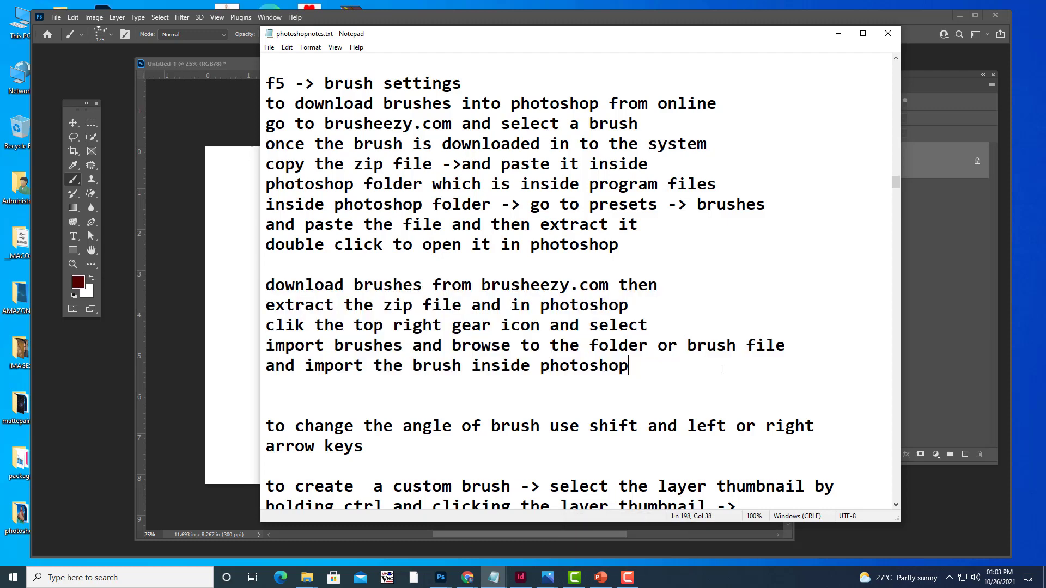
- Reselect the brush-import lines, then minimise the Notepad window
mouse_move(723, 370)
left_mouse_down()
mouse_move(402, 321)
mouse_move(265, 285)
left_mouse_up()
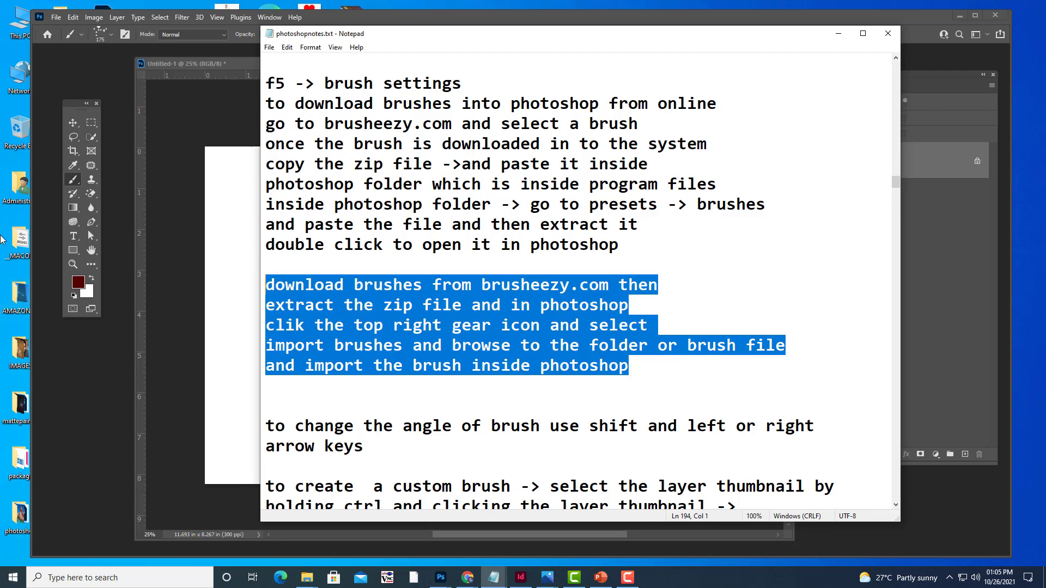
left_click(838, 34)
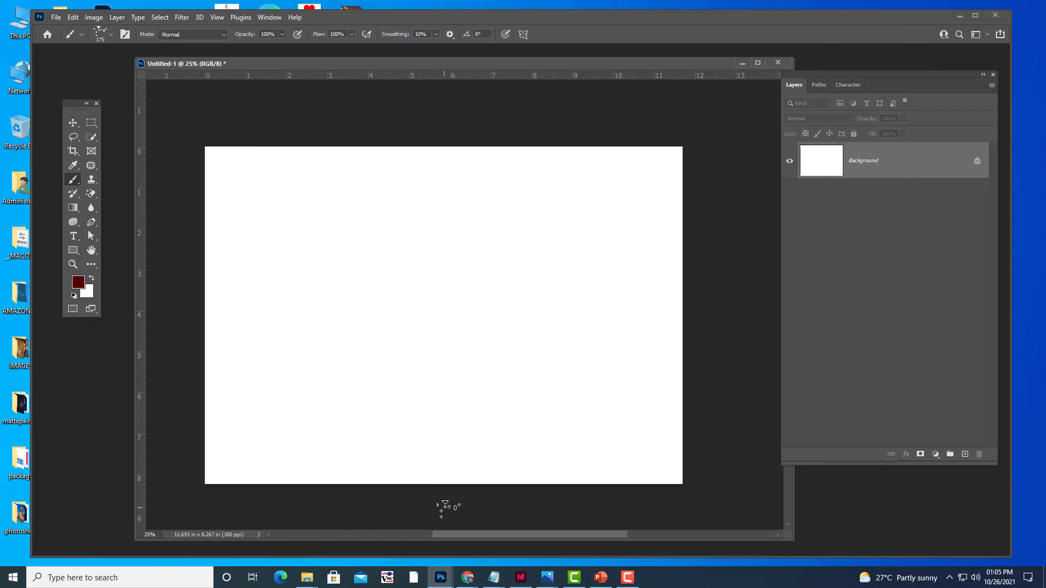
mouse_move(467, 577)
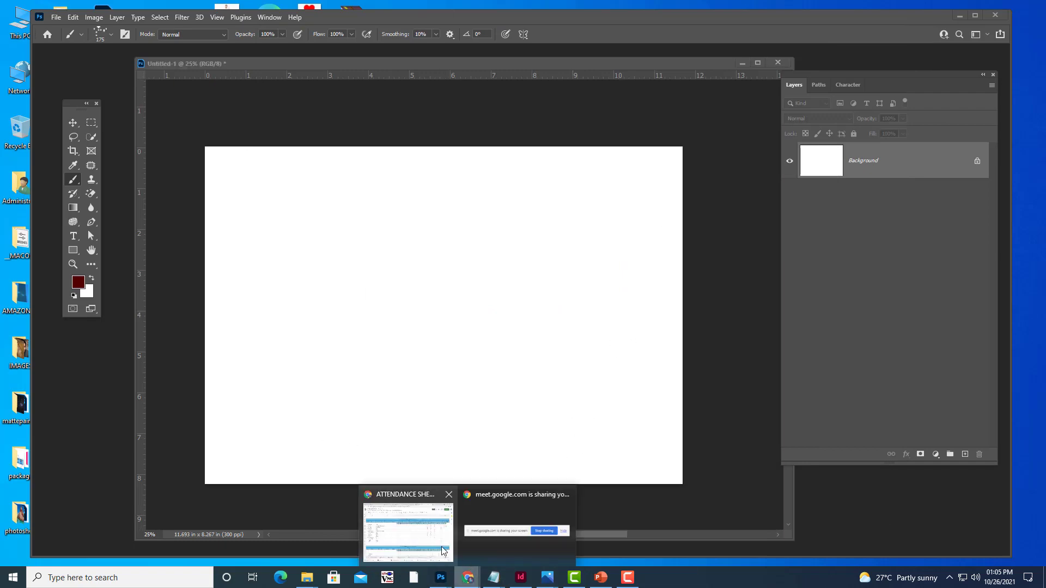
left_click(491, 523)
left_click(799, 23)
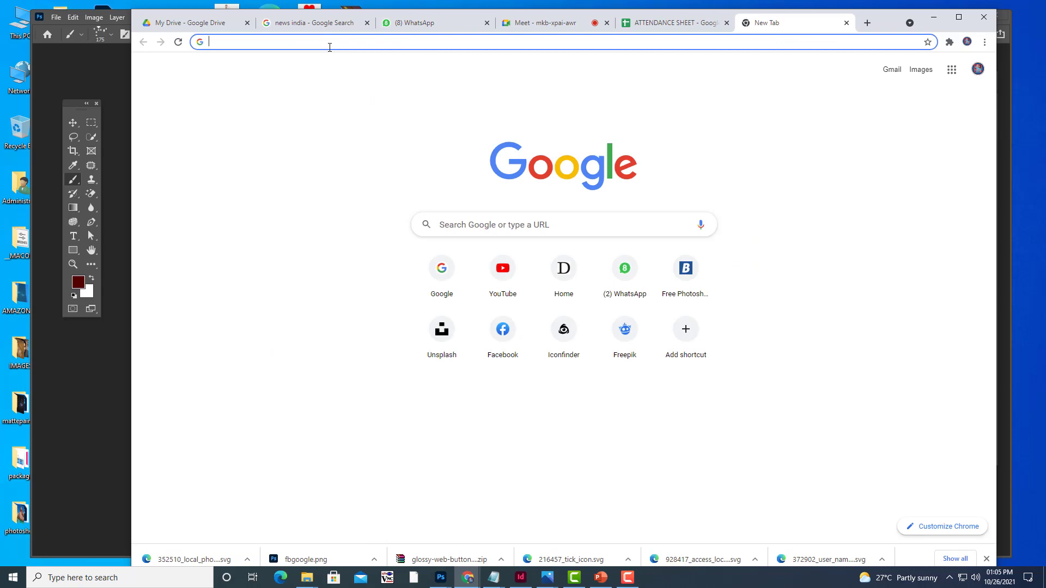
type("br")
key("Right")
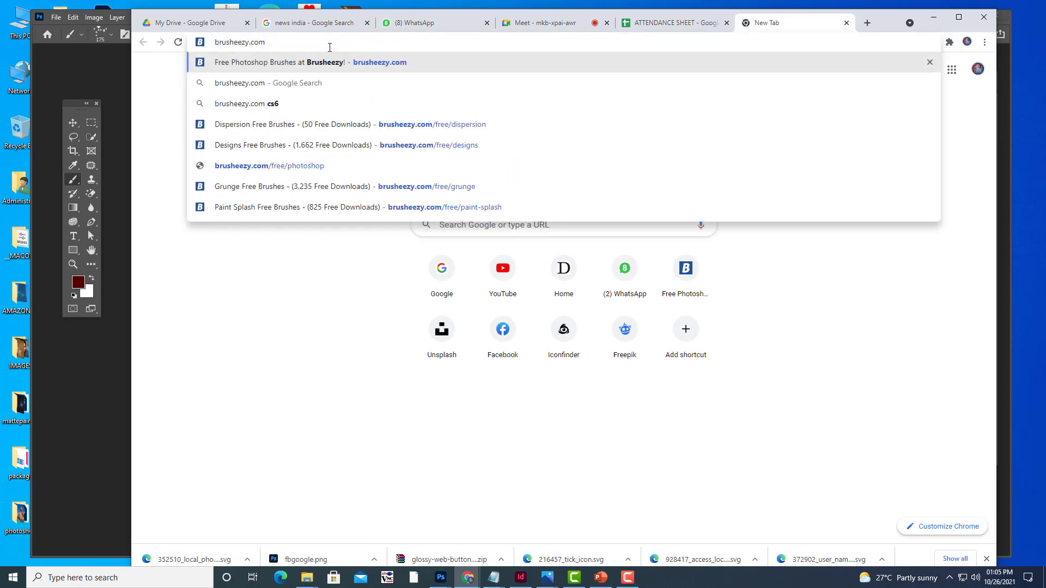
key("Return")
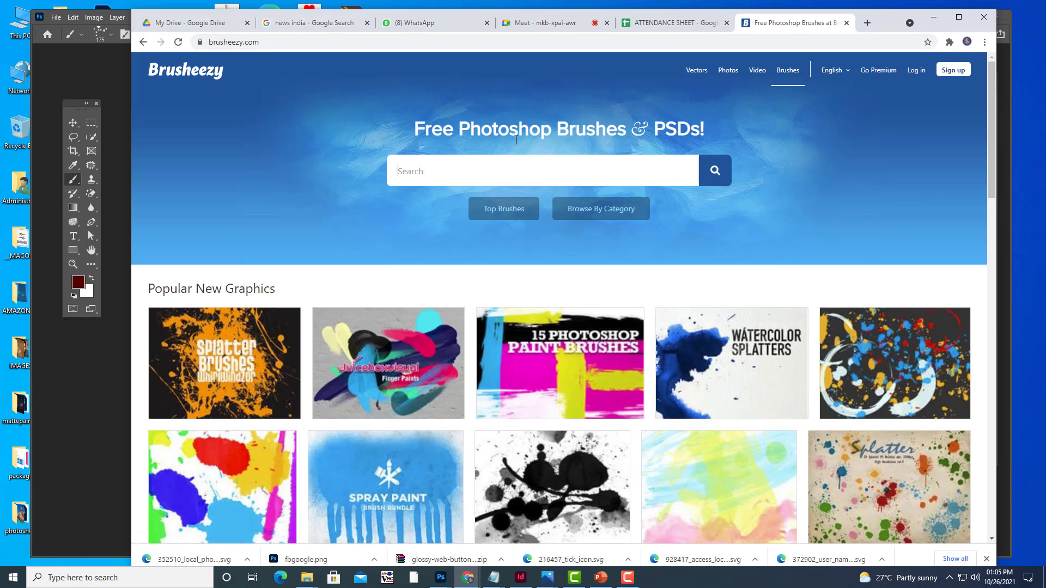
scroll(763, 274, "down", 1)
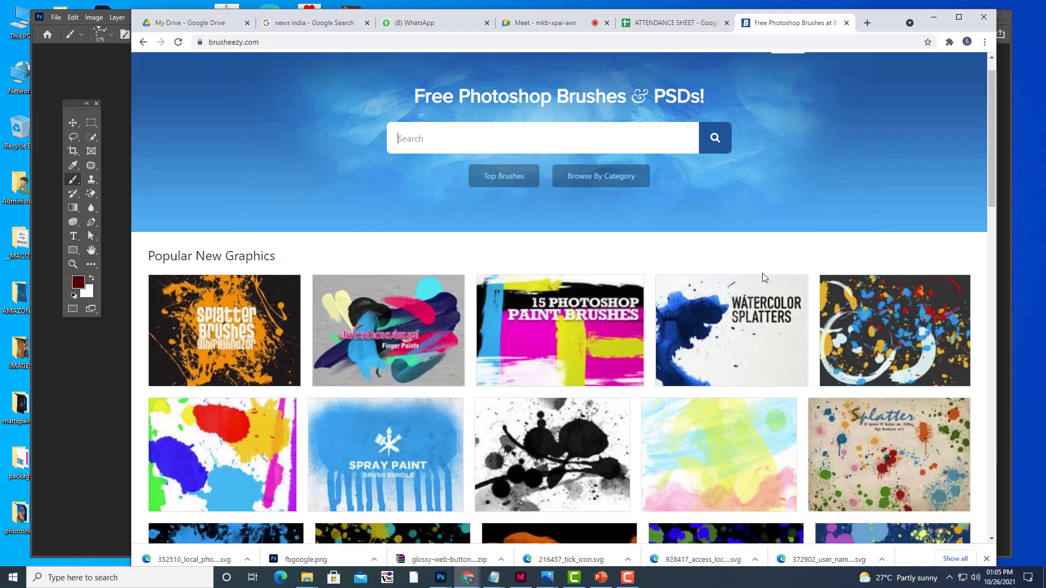
scroll(763, 273, "down", 4)
scroll(791, 289, "down", 5)
scroll(844, 316, "down", 3)
scroll(879, 332, "down", 2)
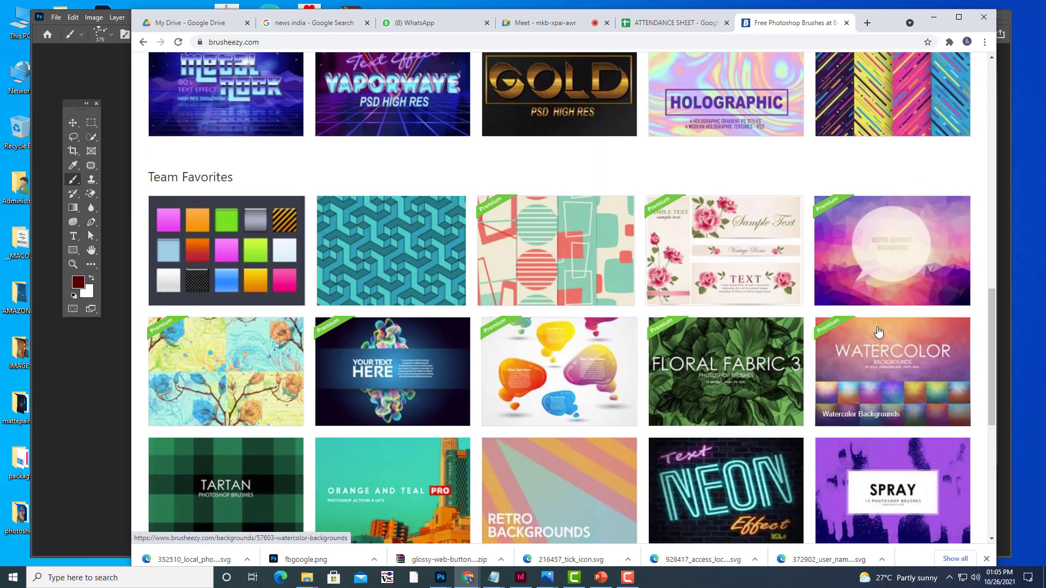
scroll(878, 331, "down", 3)
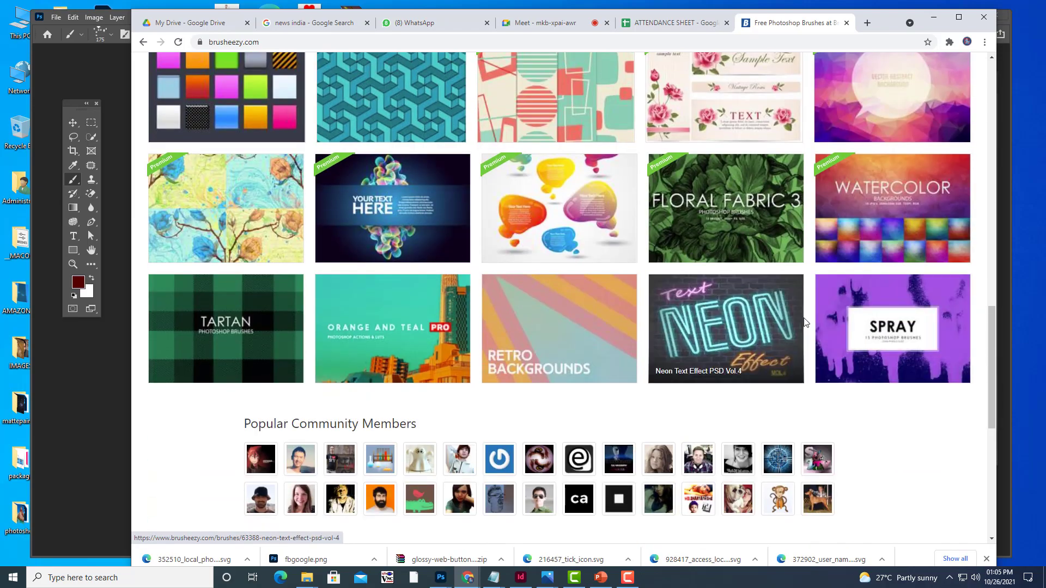
scroll(696, 308, "up", 3)
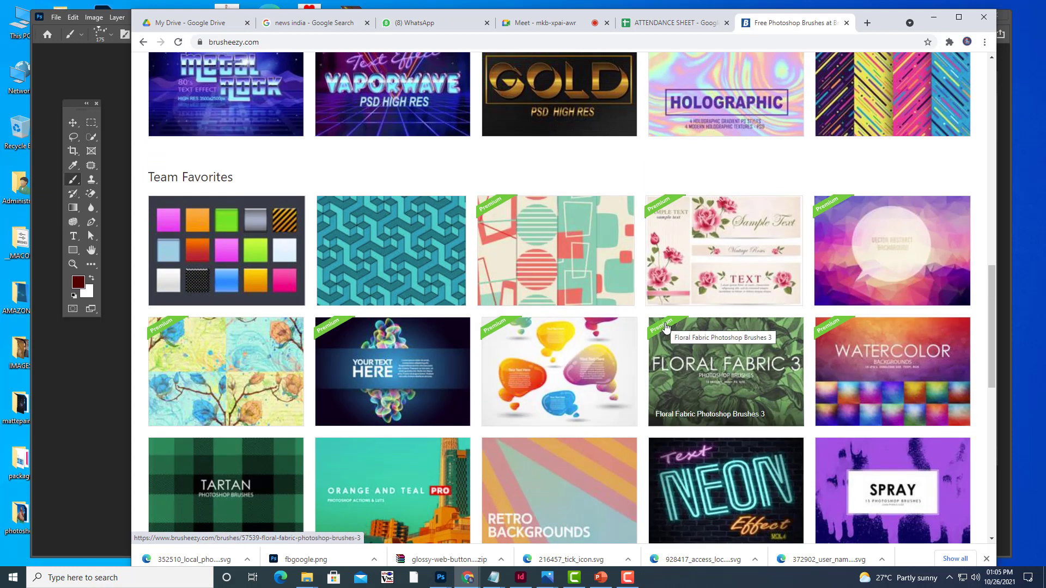
scroll(665, 327, "up", 4)
scroll(600, 273, "up", 2)
scroll(567, 274, "up", 3)
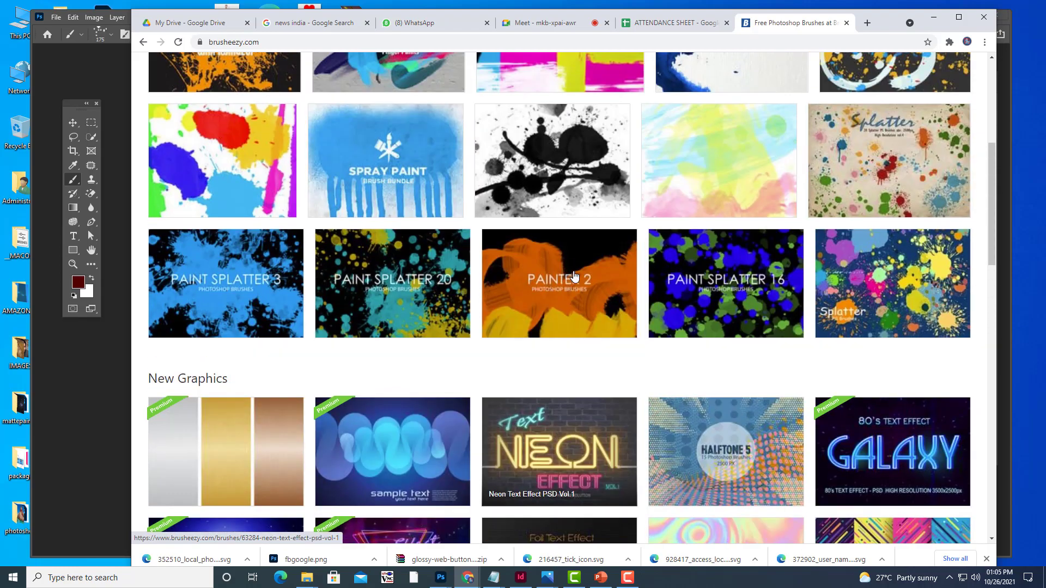
scroll(937, 381, "up", 5)
scroll(645, 272, "down", 3)
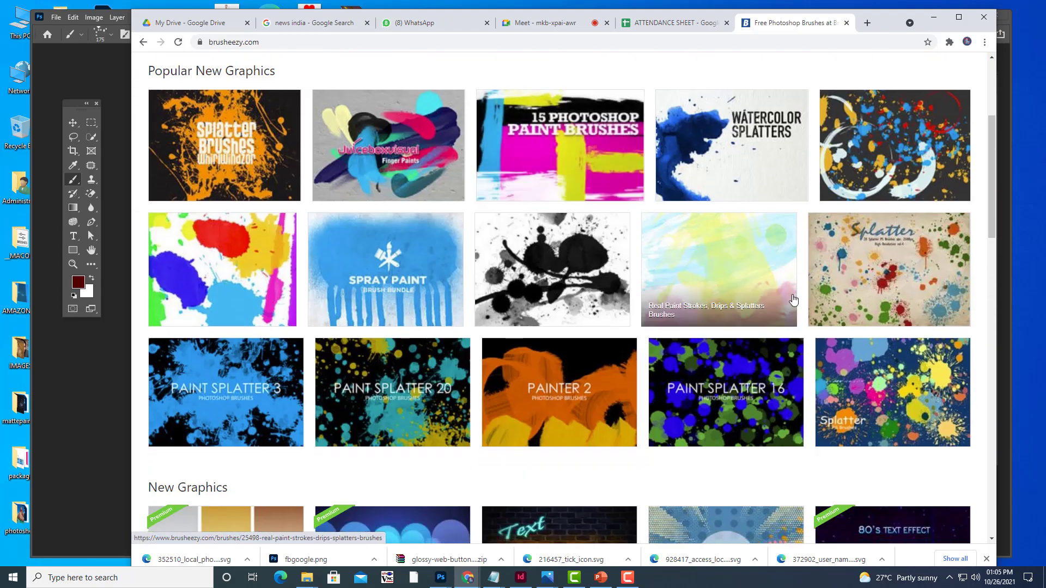
scroll(406, 278, "up", 3)
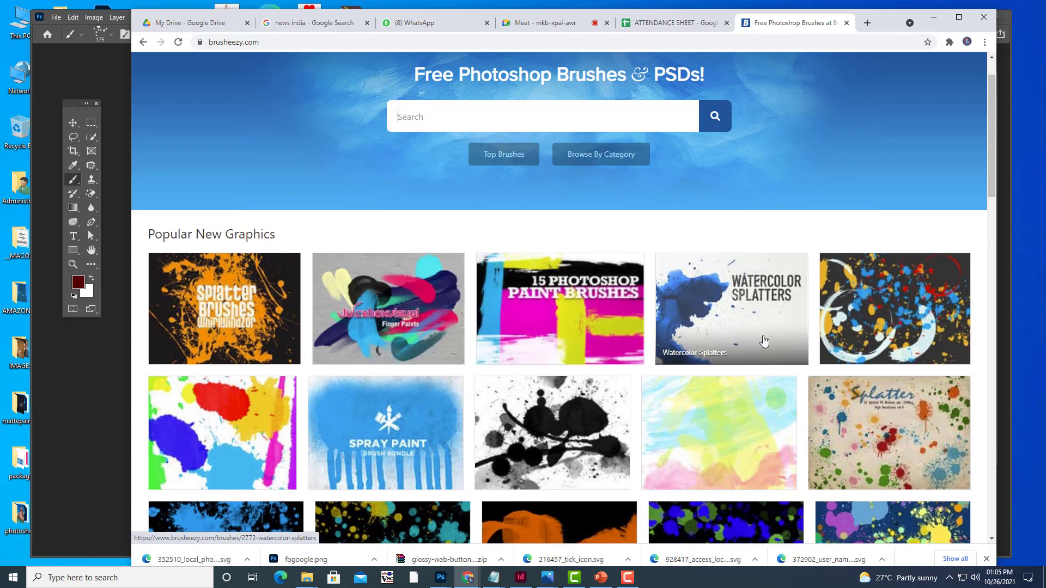
scroll(695, 326, "down", 3)
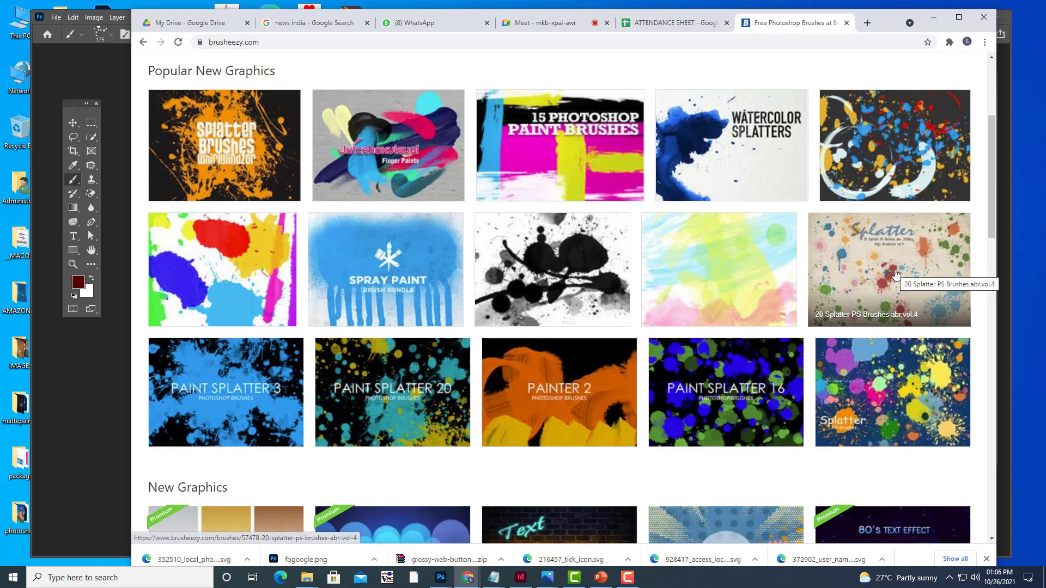
scroll(895, 274, "down", 2)
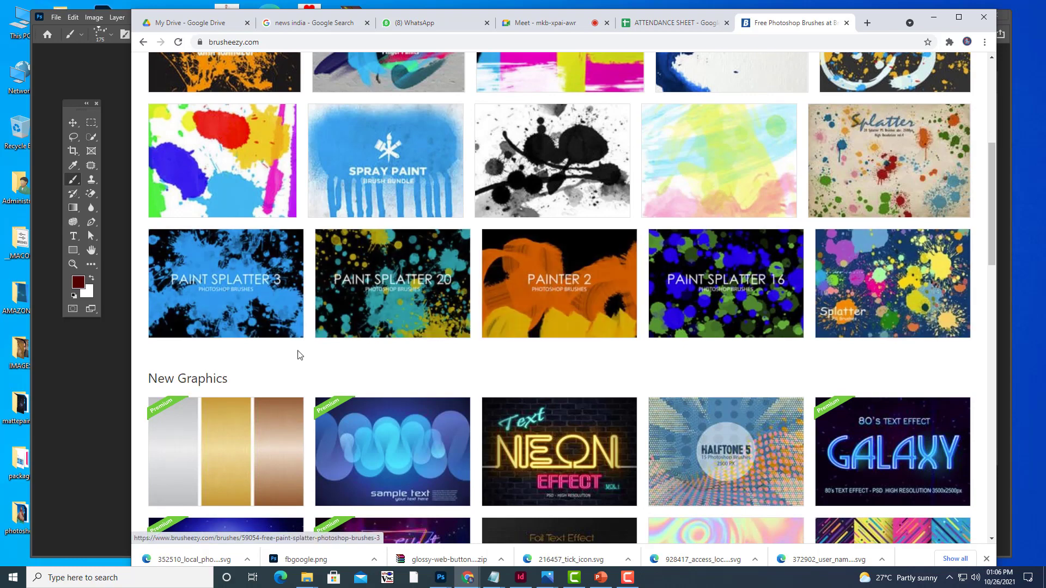
- Download the Free Paint Splatter Photoshop Brushes 3 zip from its Brusheezy page, then maximize the browser
left_click(228, 264)
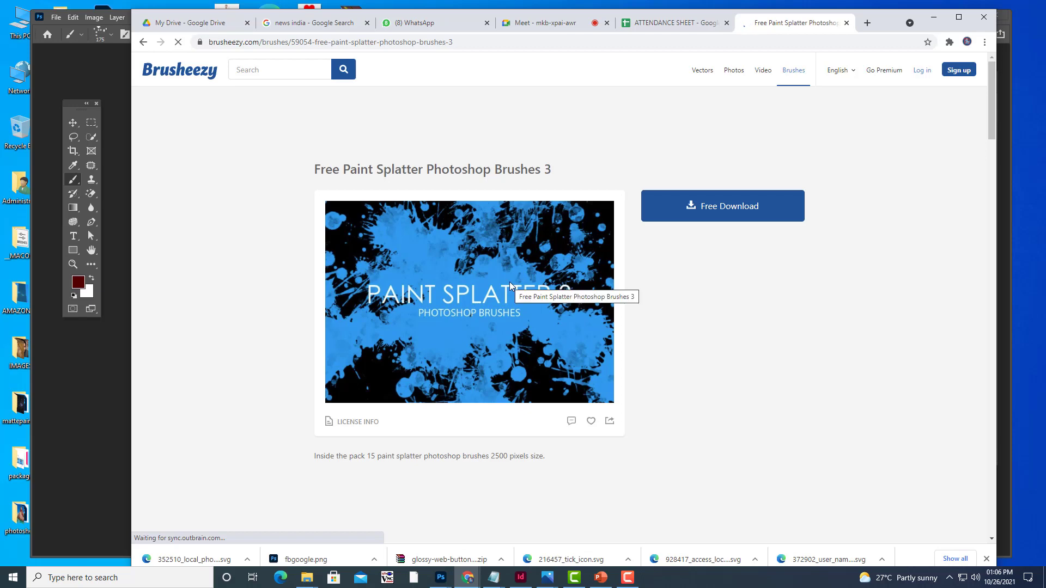
left_click(722, 206)
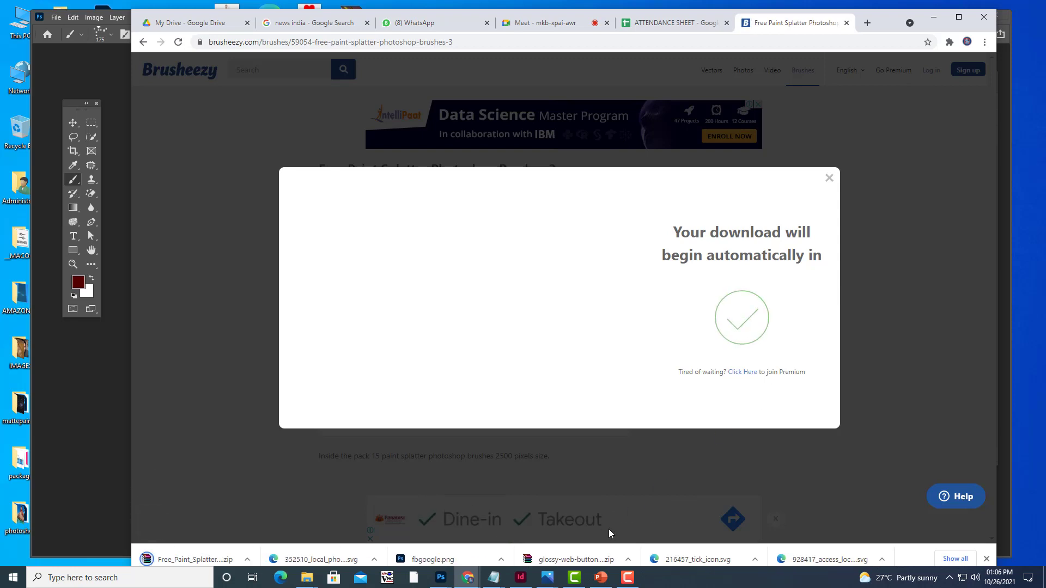
left_click(630, 578)
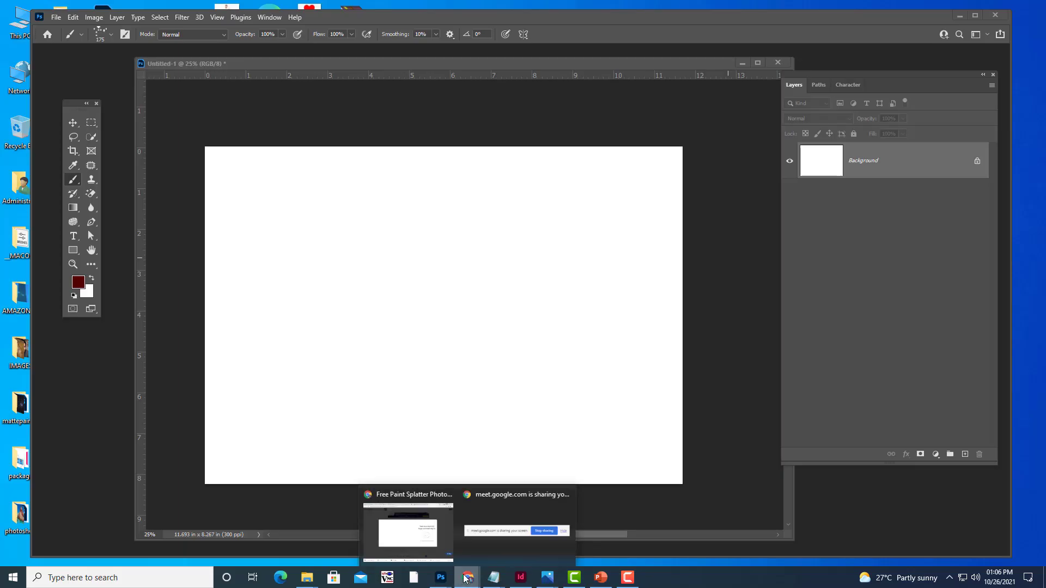
left_click(419, 539)
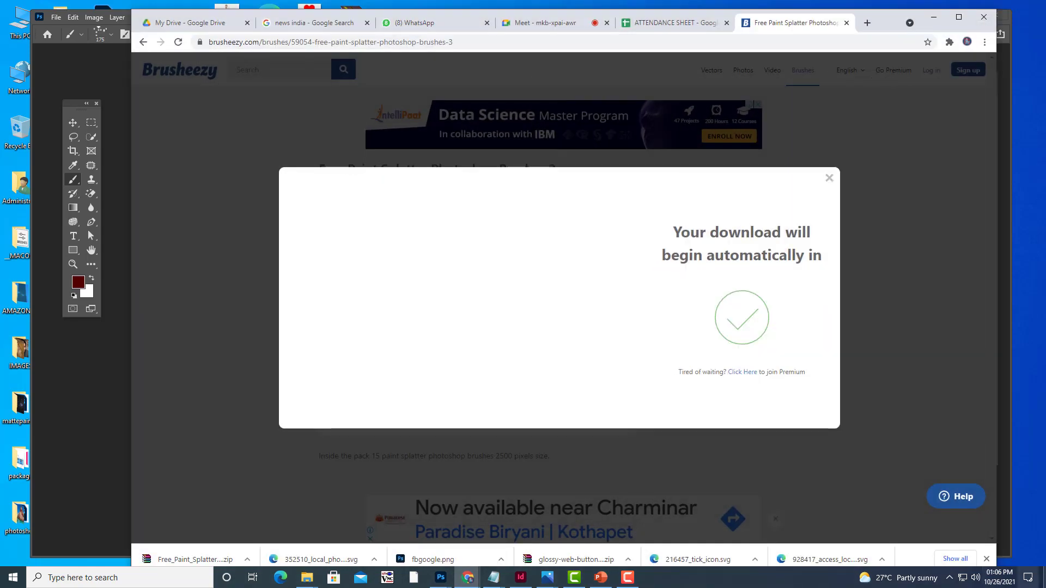
left_click(959, 17)
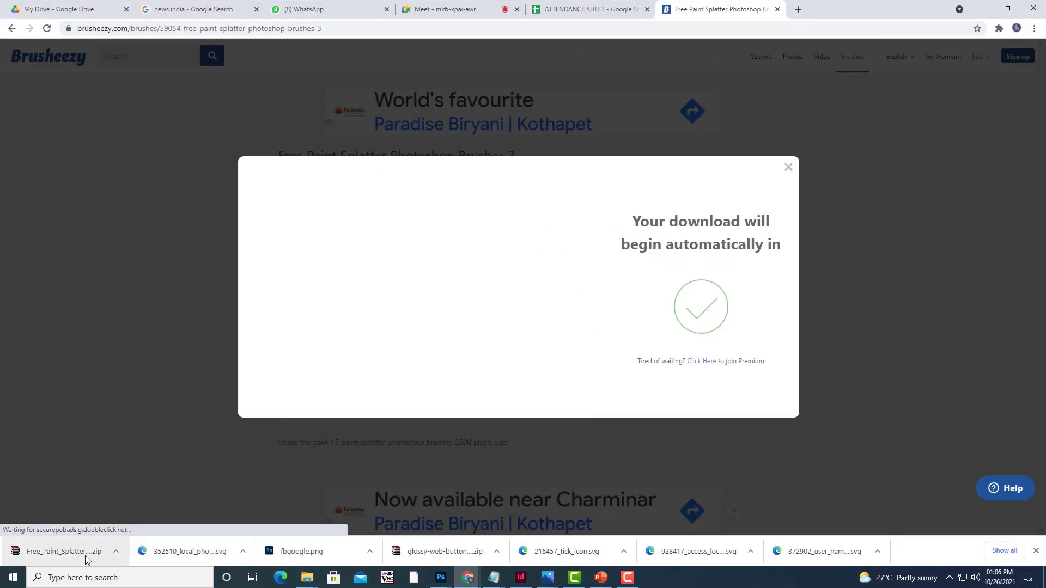
- Reveal the Free_Paint_Splatter zip in Downloads, copy it, and minimize Explorer and the browser
left_click(112, 555)
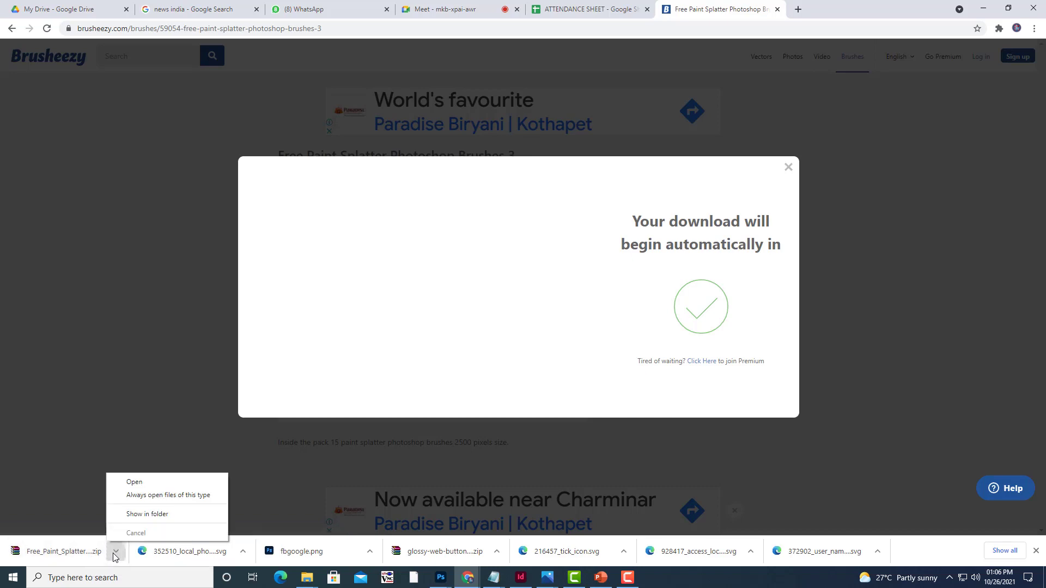
left_click(154, 515)
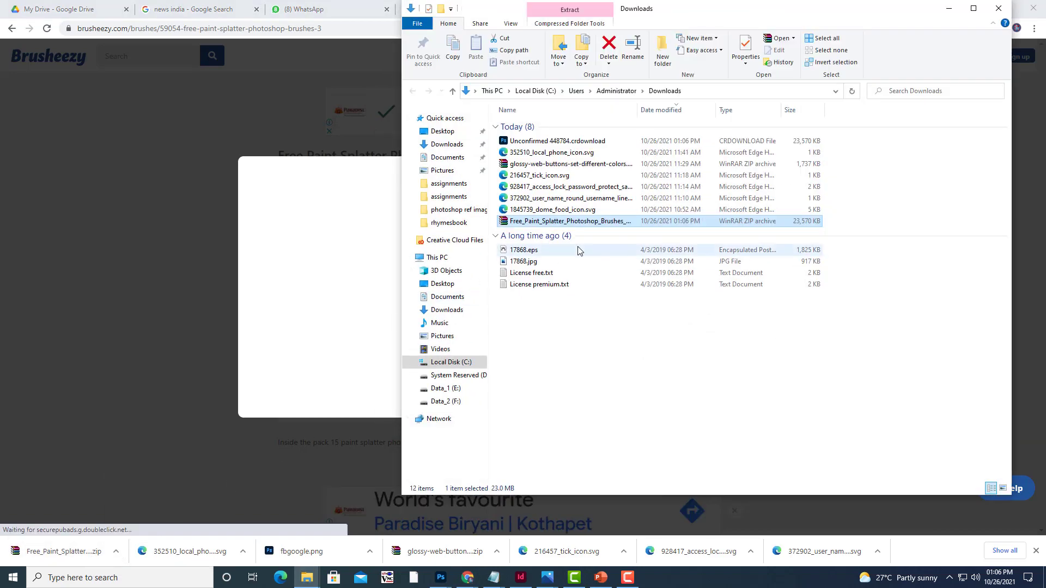
right_click(573, 221)
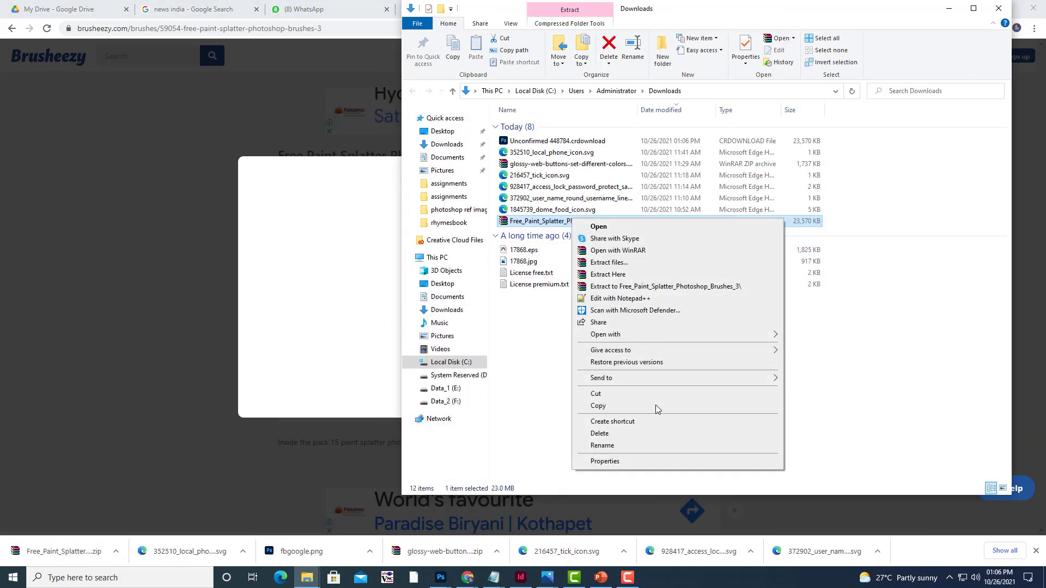
key("Escape")
left_click(442, 131)
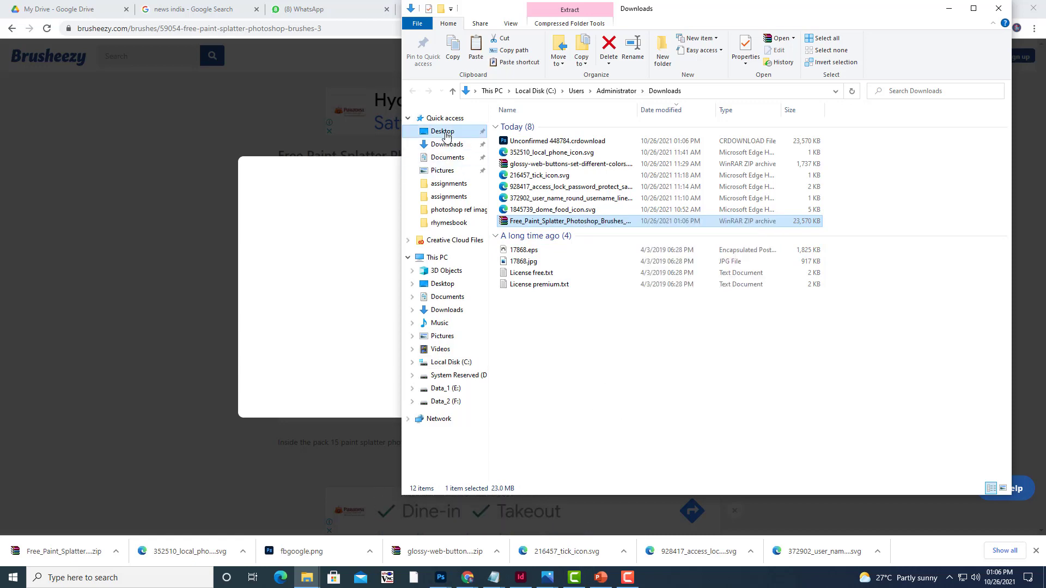
left_click(951, 9)
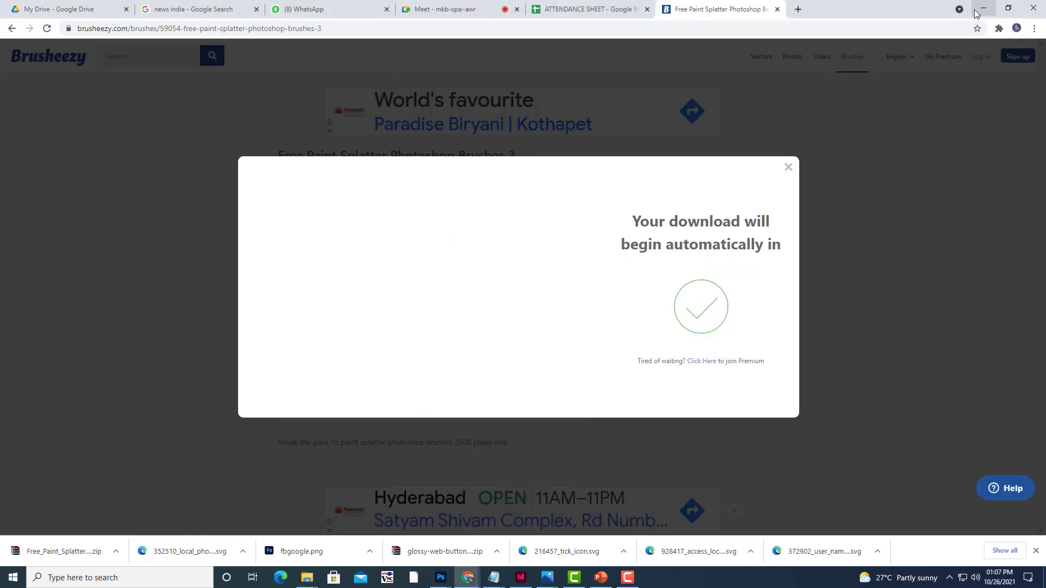
left_click(983, 9)
- Paste the paint splatter zip onto the desktop and extract its .abr brushes file there
left_click(958, 16)
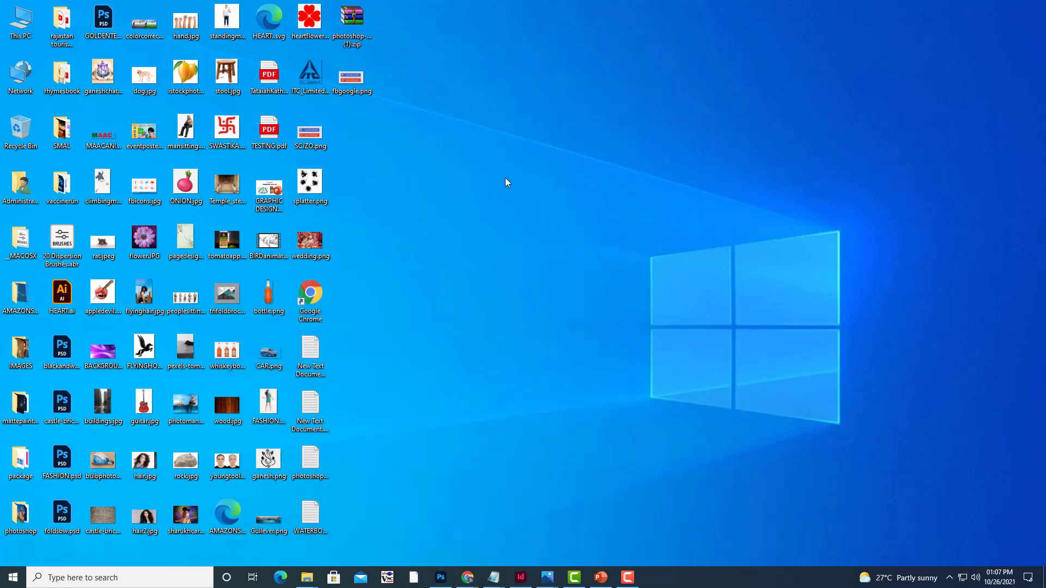
right_click(505, 178)
left_click(552, 231)
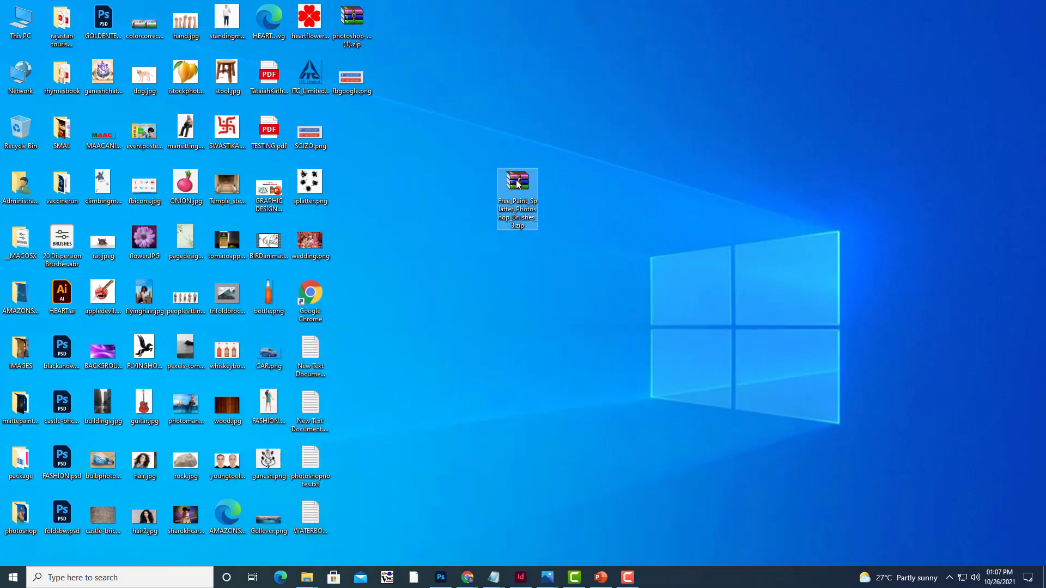
right_click(515, 175)
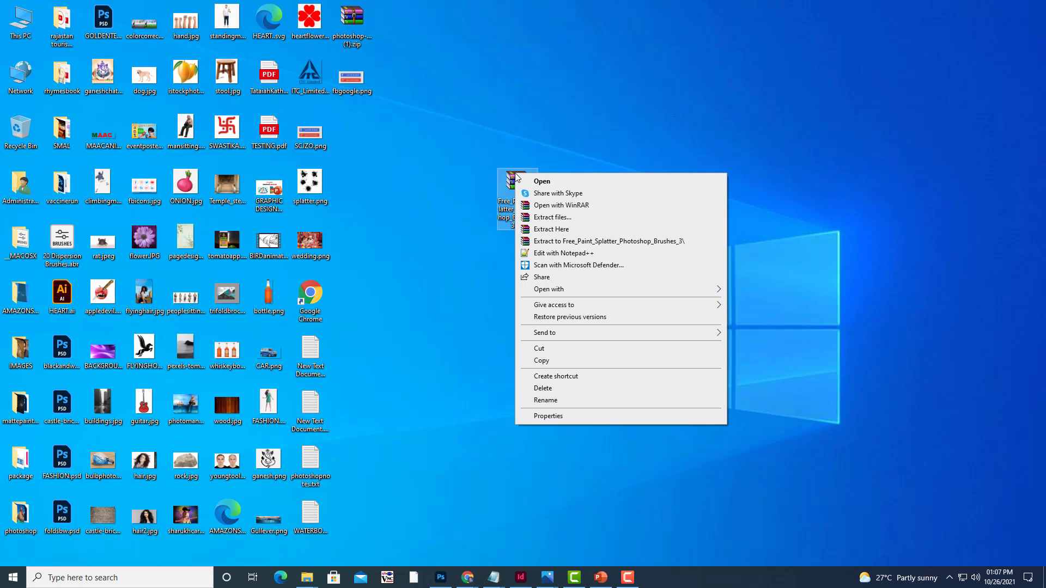
left_click(571, 231)
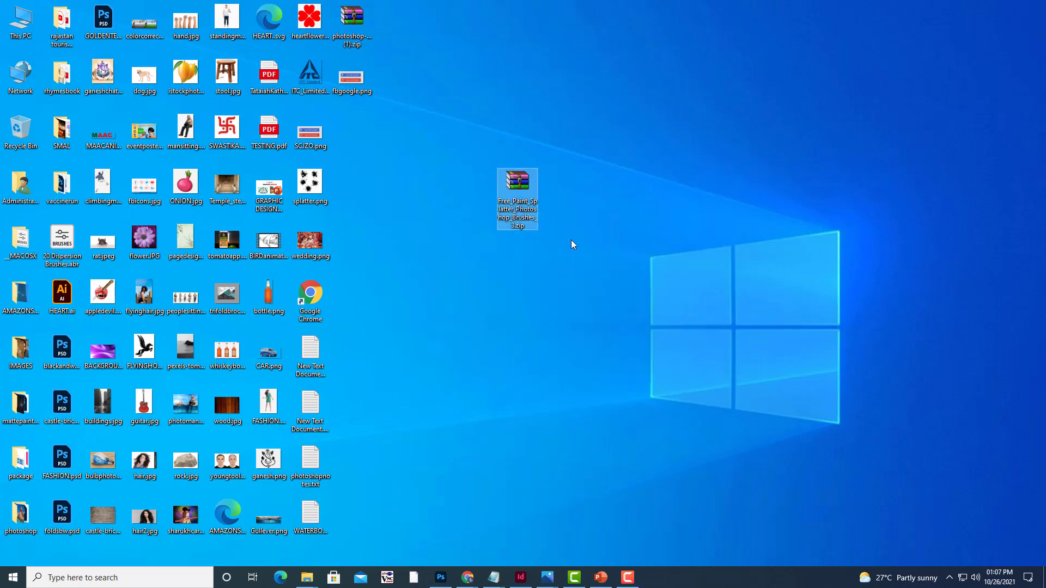
left_click(364, 147)
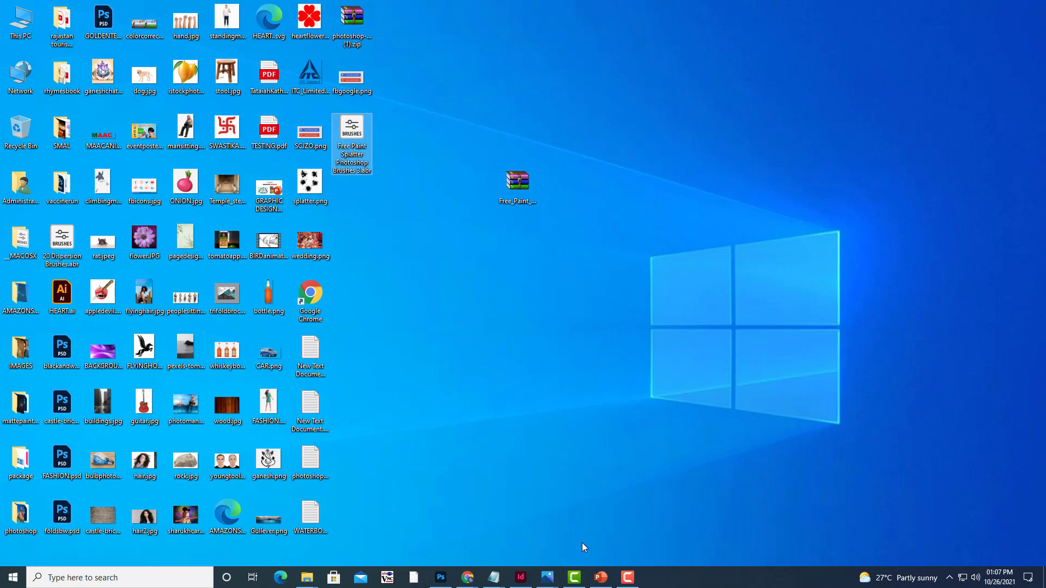
left_click(525, 181)
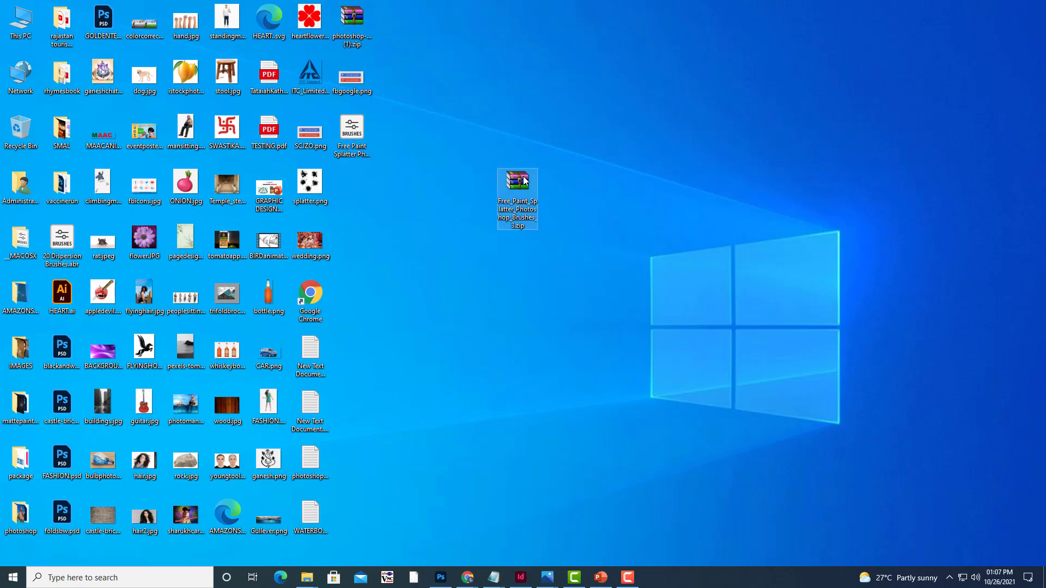
- Import Free Paint Splatter Photoshop Brushes 3.abr from the Desktop through the brush preset menu
left_click(440, 577)
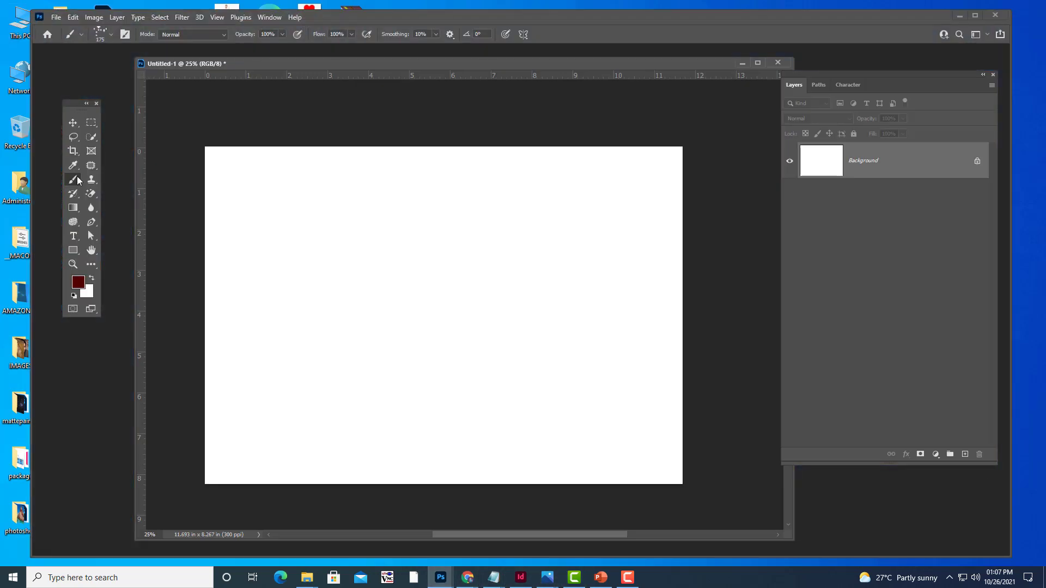
right_click(75, 181)
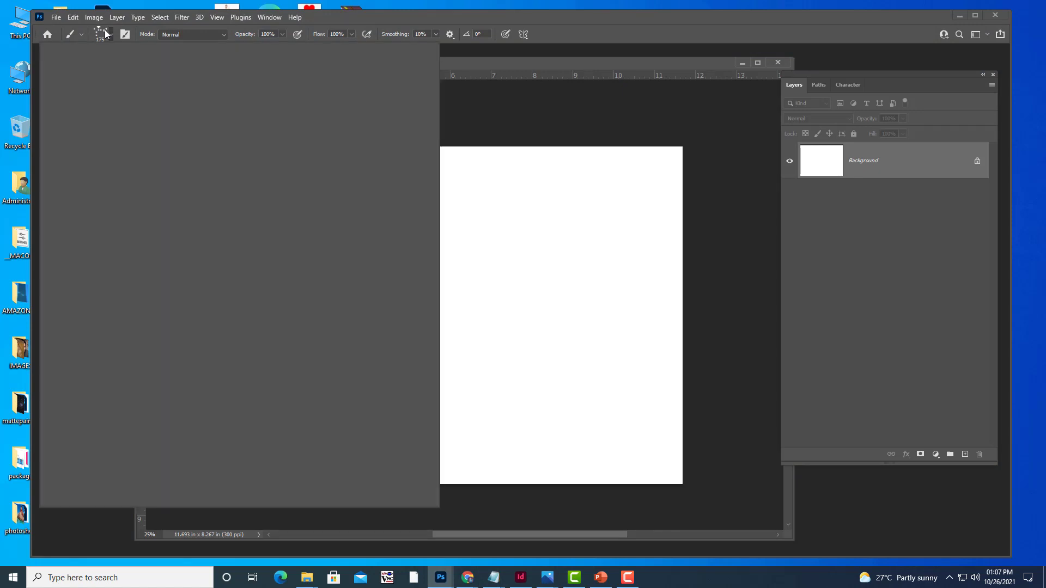
left_click(101, 34)
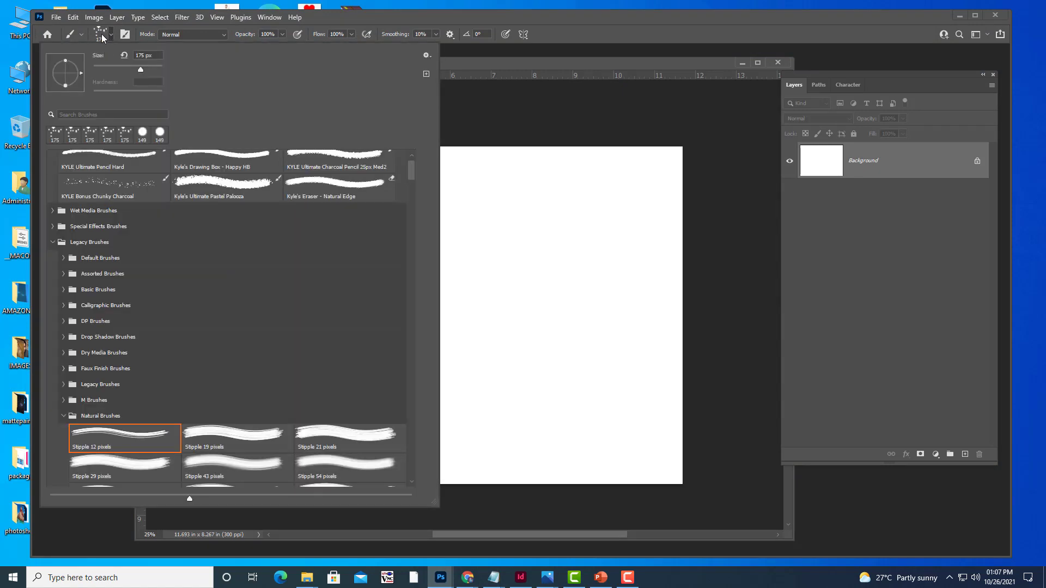
left_click(430, 56)
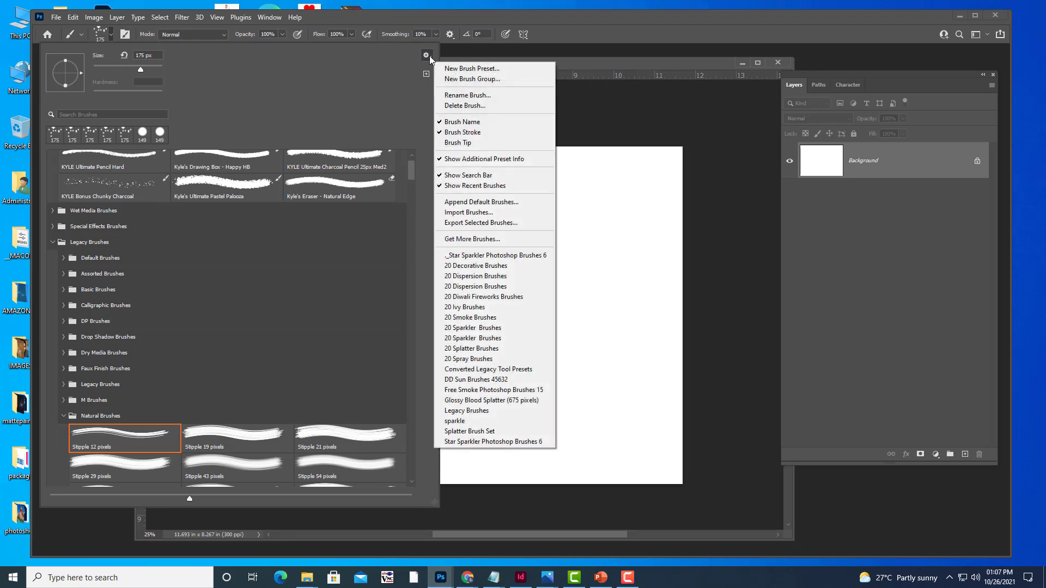
left_click(477, 216)
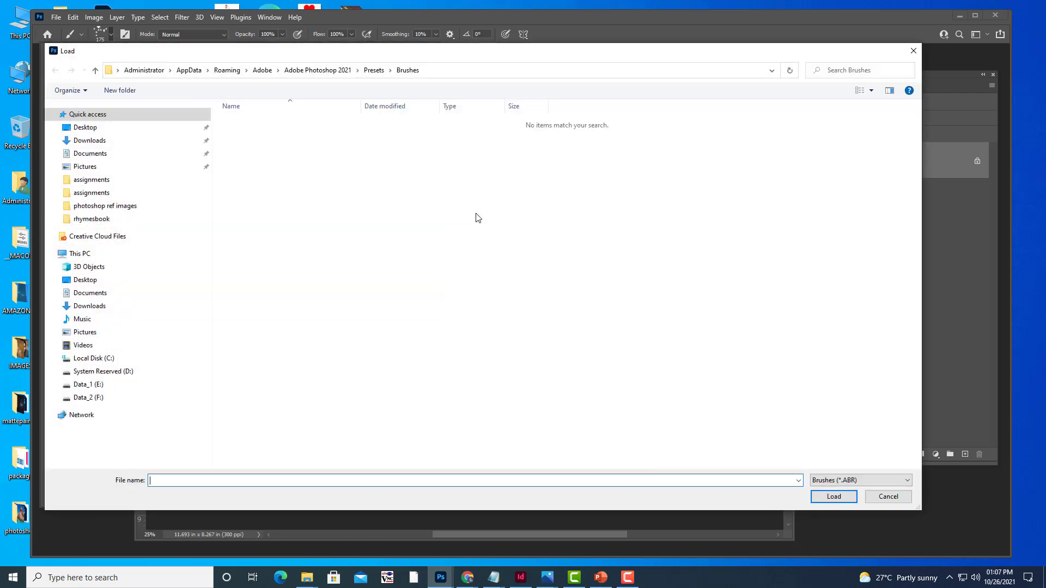
left_click(83, 129)
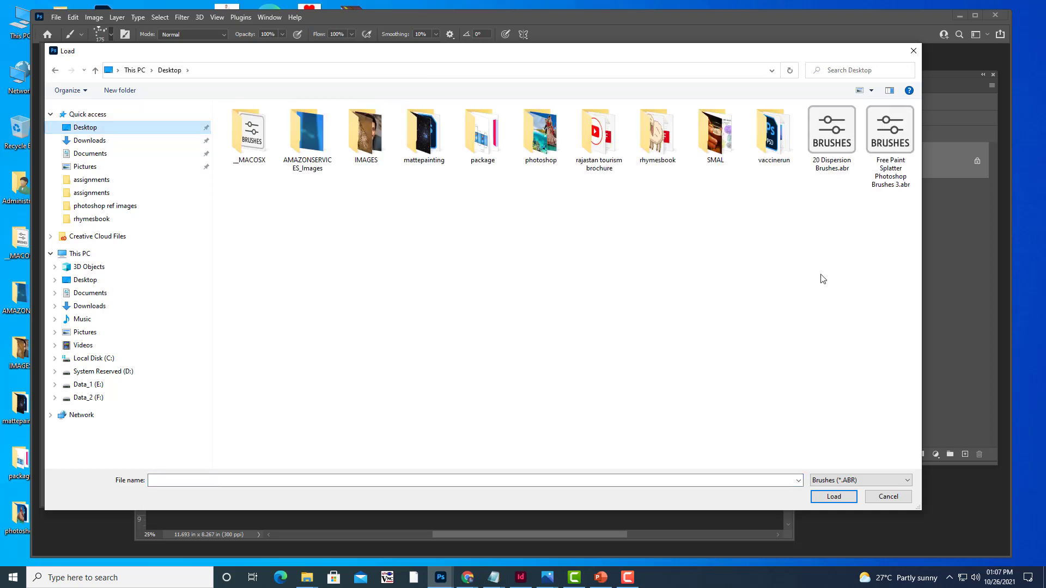
left_click(892, 172)
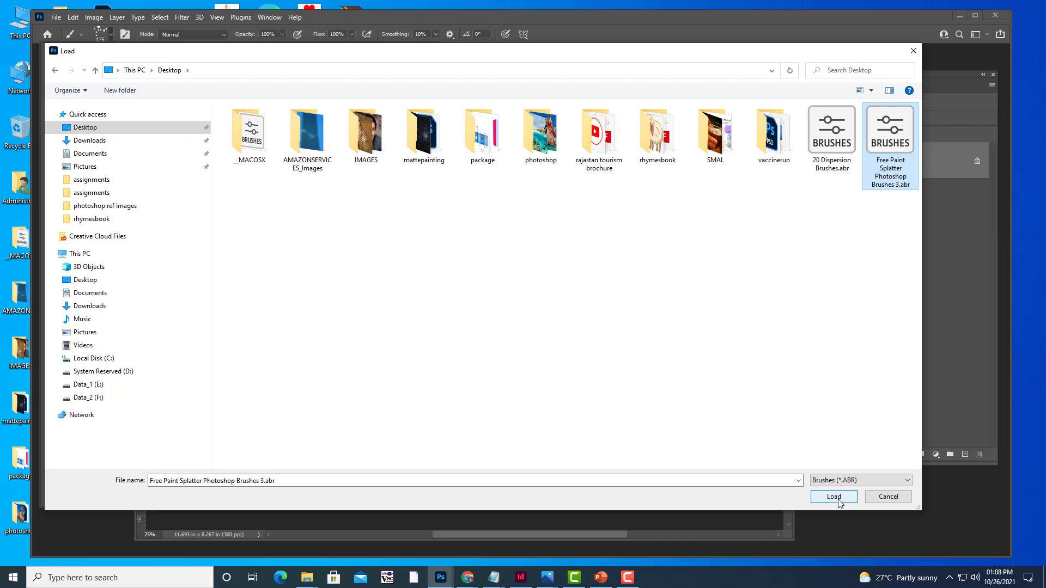
left_click(838, 499)
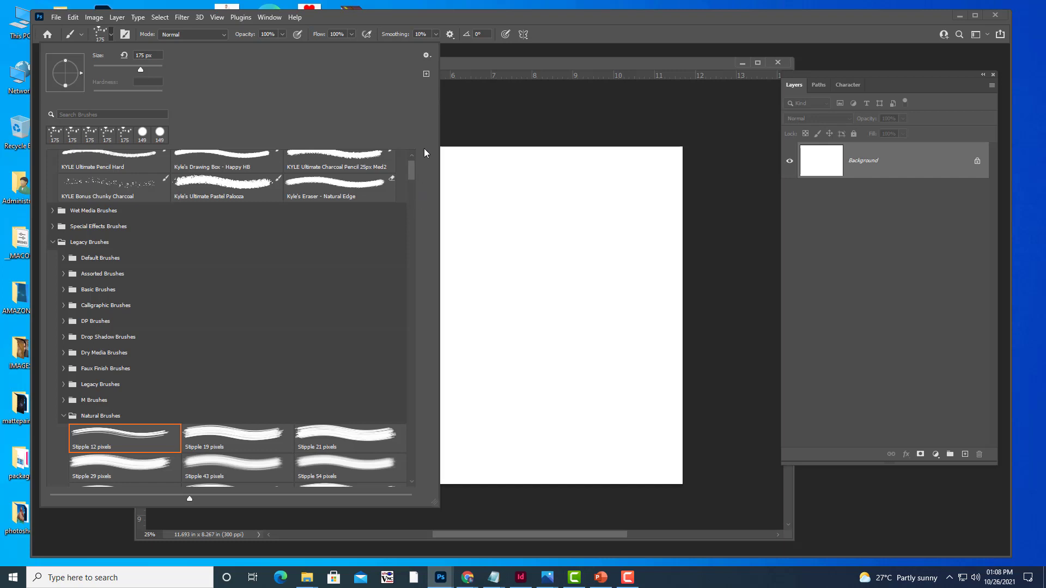
- Select splatter brush 32 from the expanded Free Paint Splatter Photoshop Brushes 3 group
left_click_drag(410, 168, 417, 476)
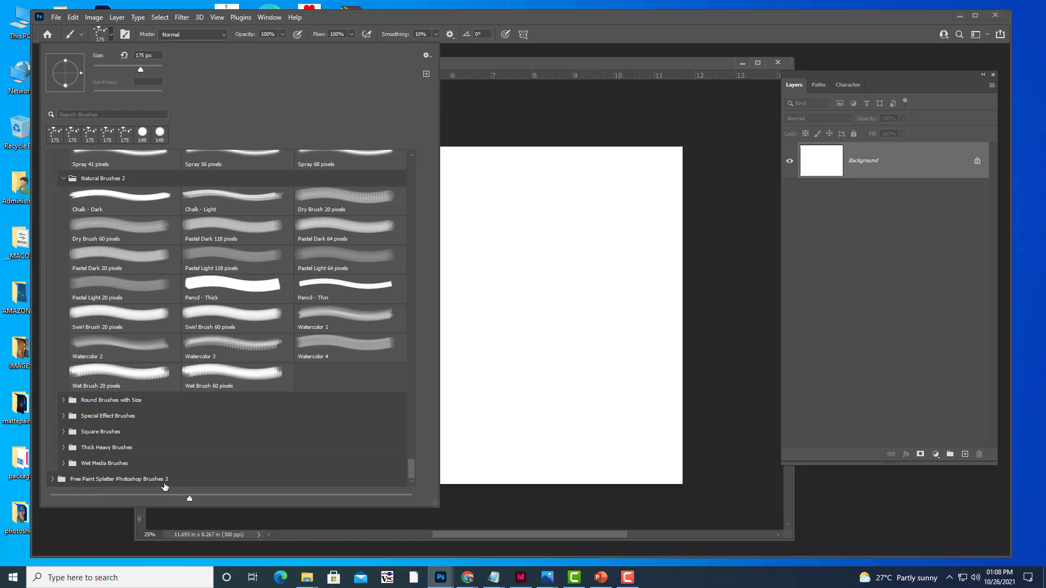
left_click(52, 480)
scroll(136, 435, "down", 2)
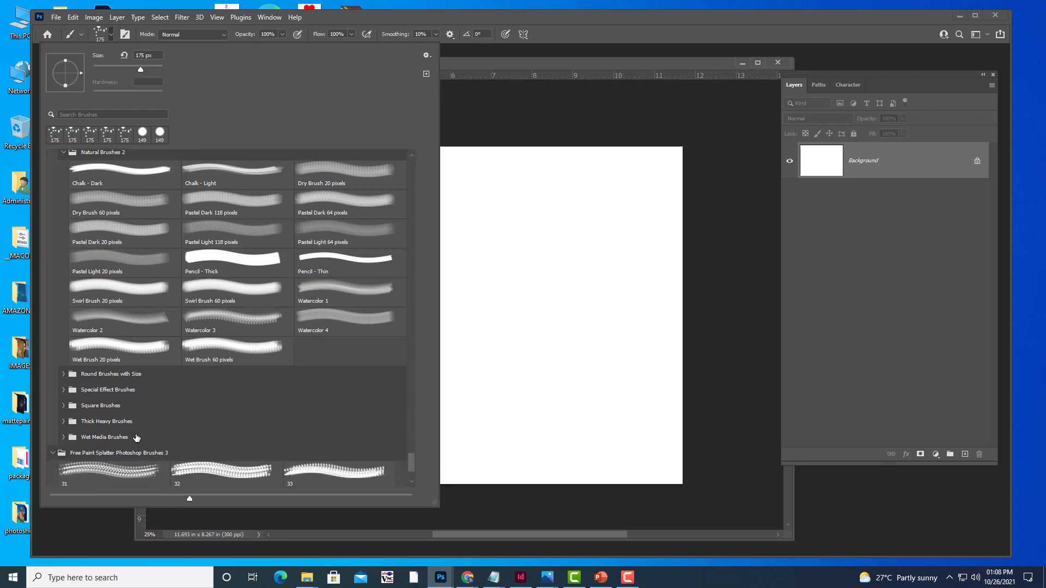
scroll(137, 436, "down", 1)
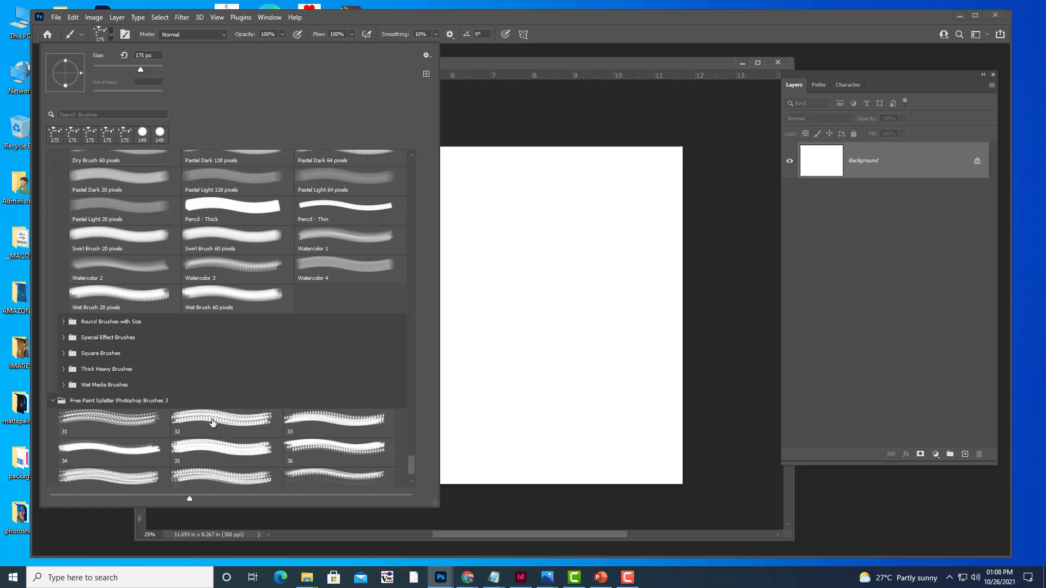
left_click(216, 420)
key("Return")
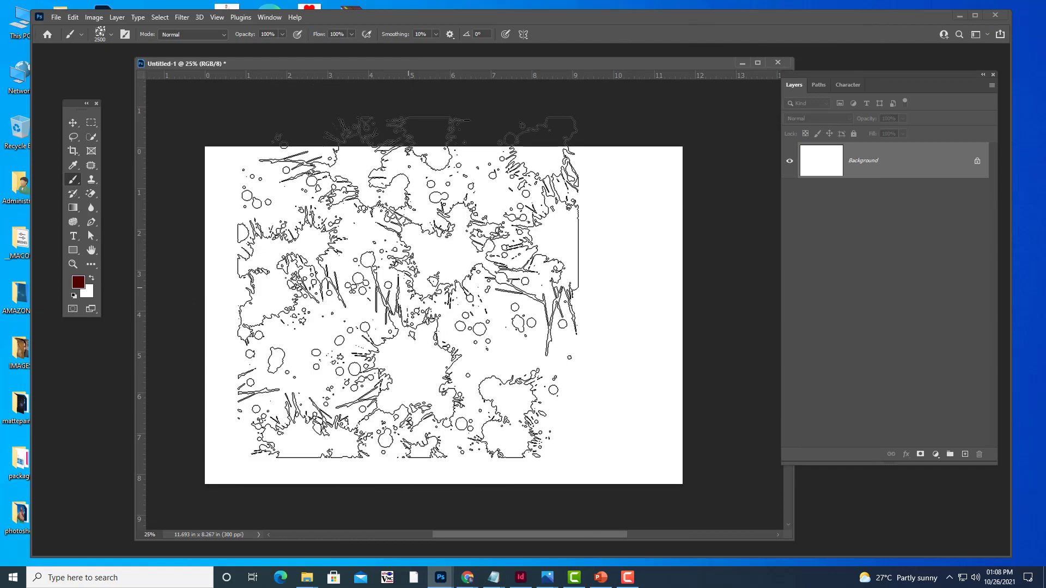
- Stamp a large dark-red splatter over the canvas's right half, after an undone test stamp
key("bracketleft")
key("bracketleft")
key("bracketleft")
key("bracketleft")
key("bracketleft")
key("bracketleft")
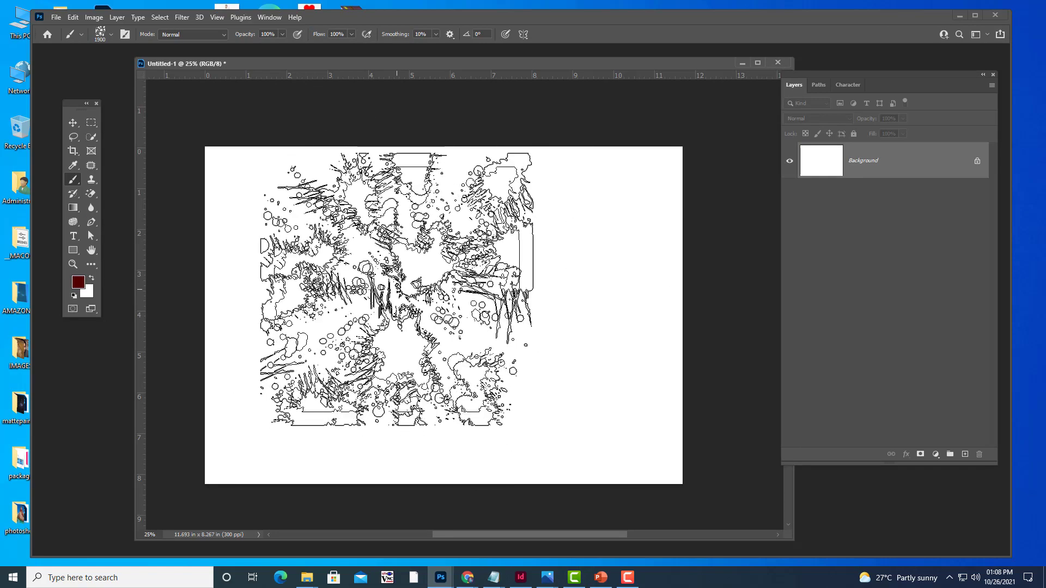
key("bracketleft")
left_click(413, 300)
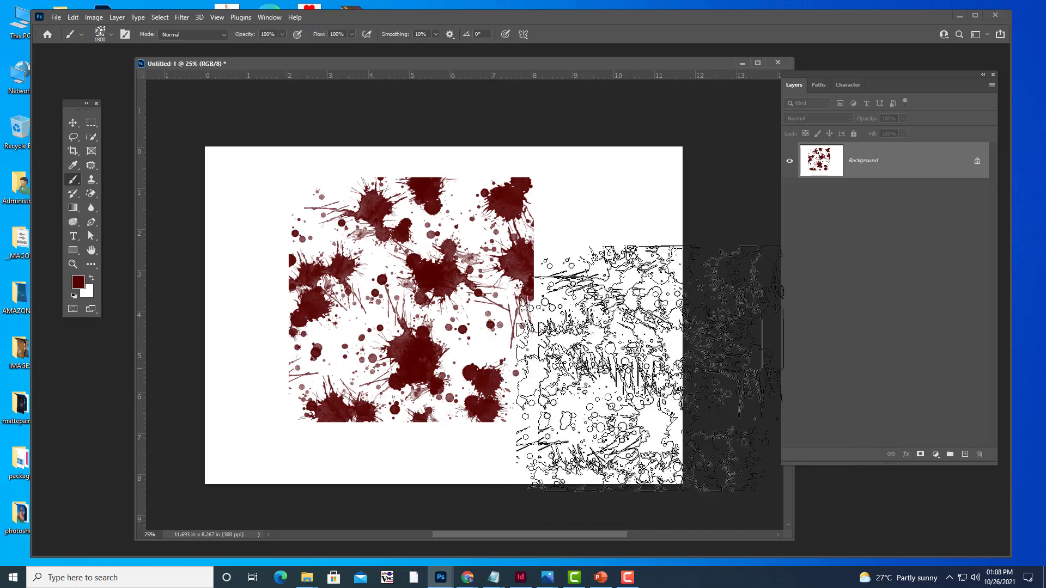
key("ctrl+z")
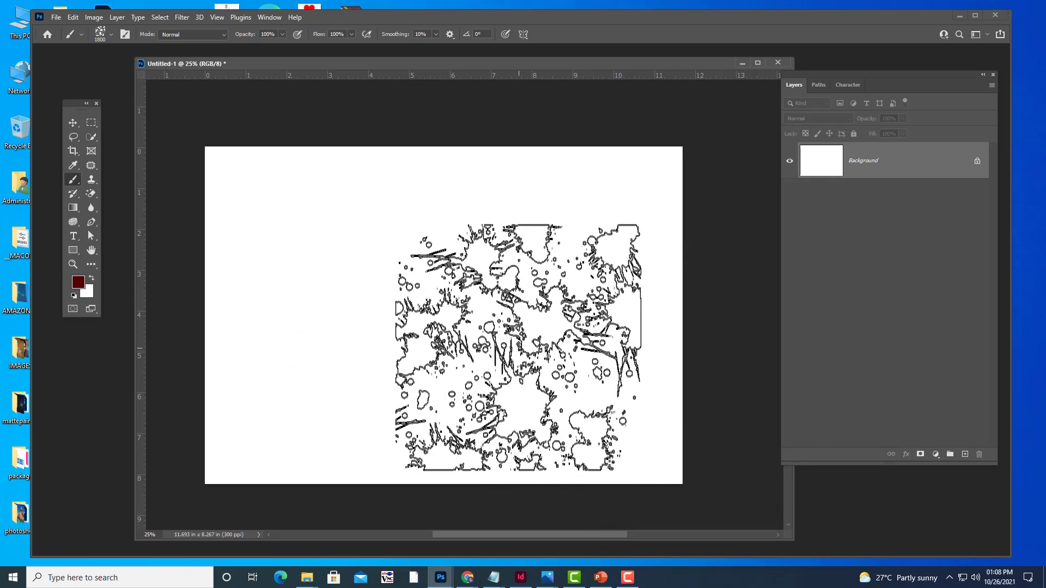
key("bracketright")
key("bracketright")
key("bracketright")
key("bracketright")
key("bracketright")
key("bracketright")
key("bracketright")
key("bracketright")
key("bracketright")
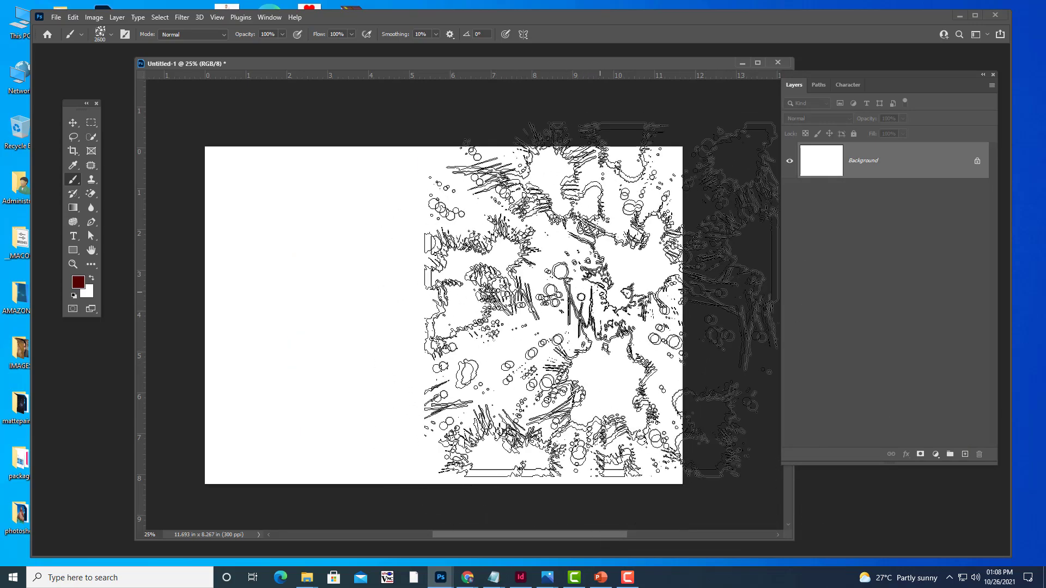
left_click(599, 311)
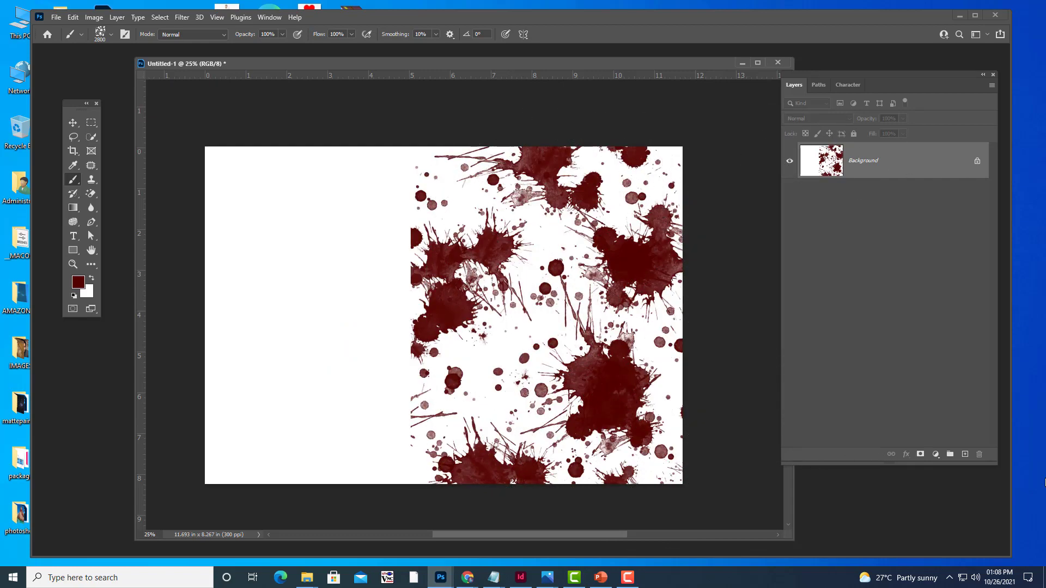
- Set the foreground to red and test splatter brush 34 on the left, undoing the stamps
left_click(78, 282)
left_click(754, 177)
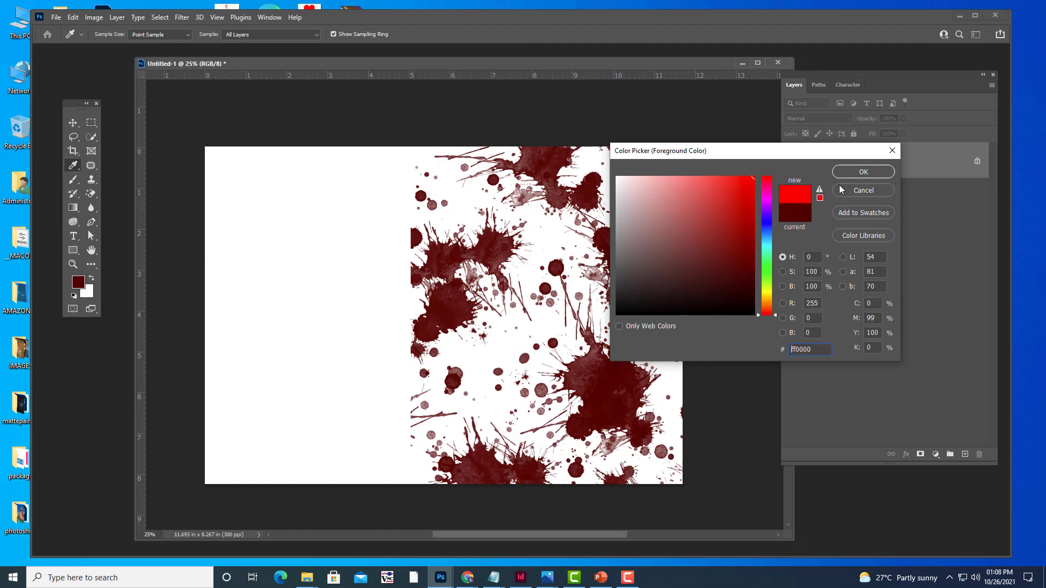
left_click(864, 171)
key("b")
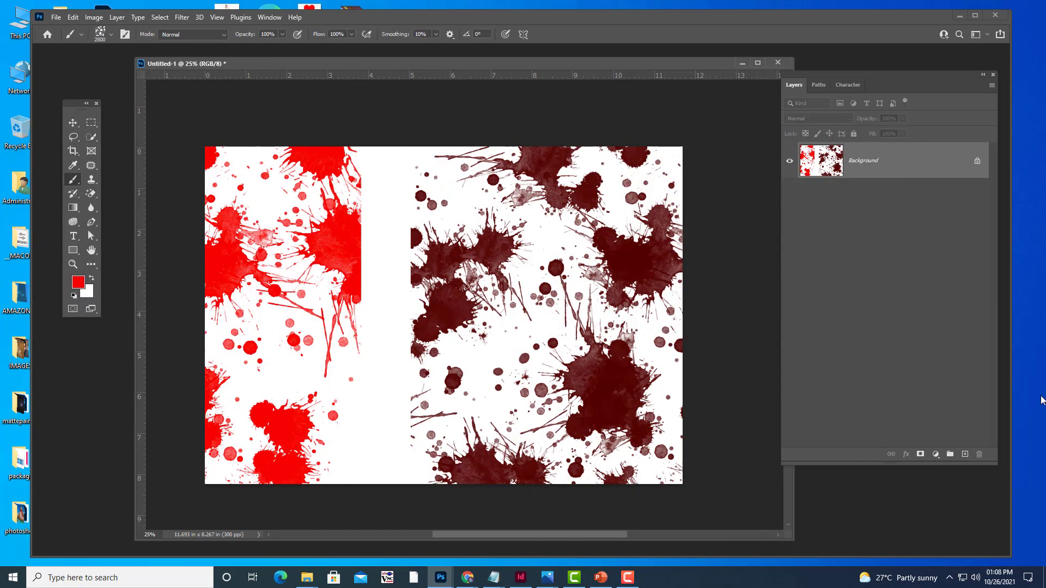
key("ctrl+z")
left_click(109, 37)
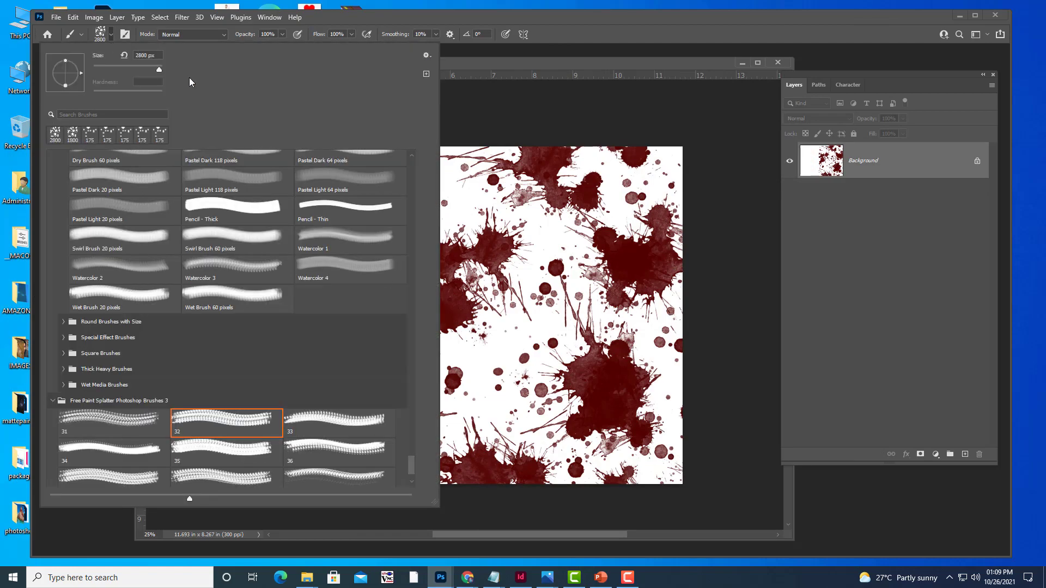
left_click(99, 449)
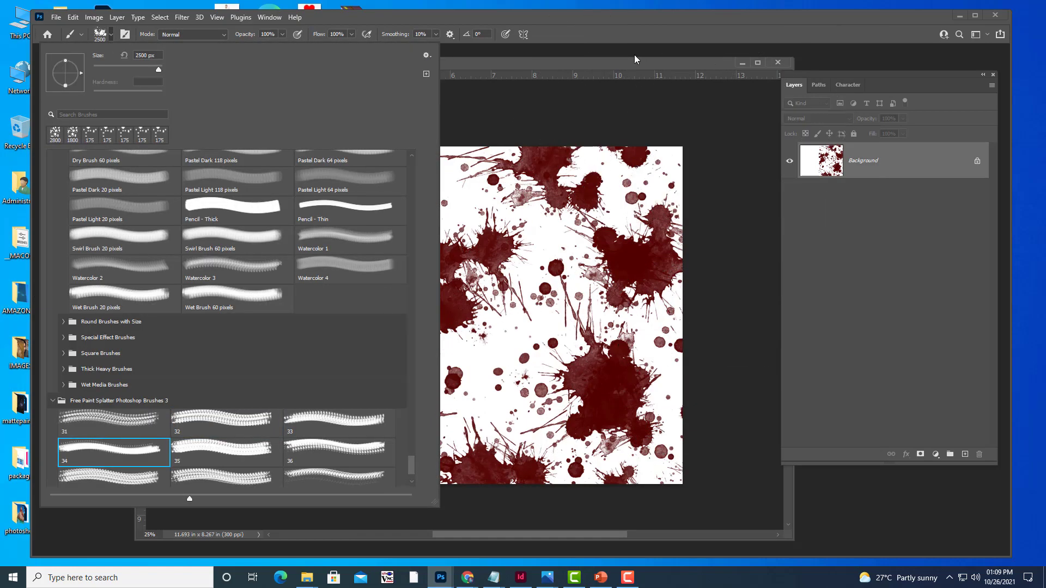
left_click(310, 256)
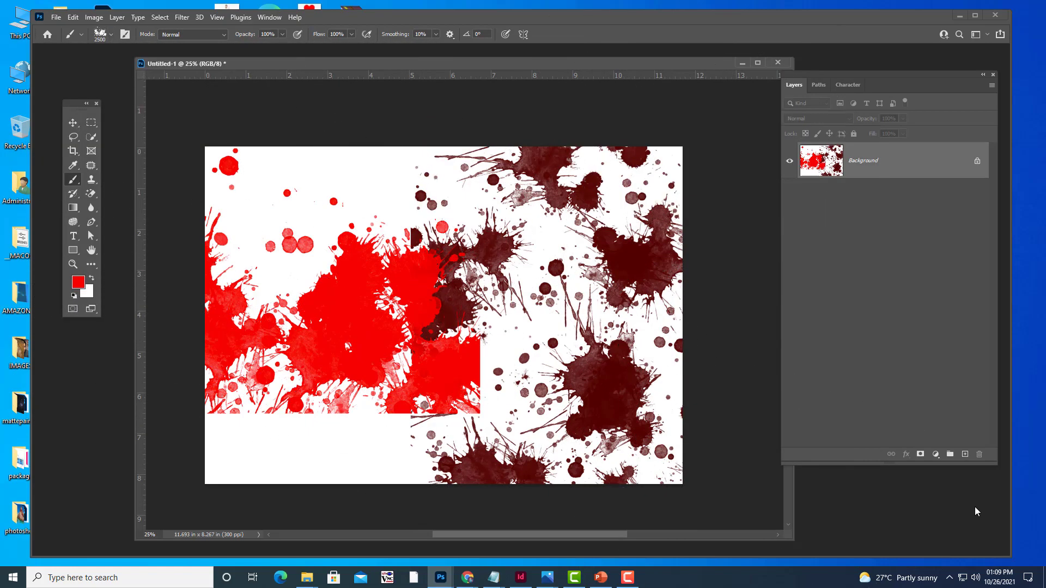
key("ctrl+z")
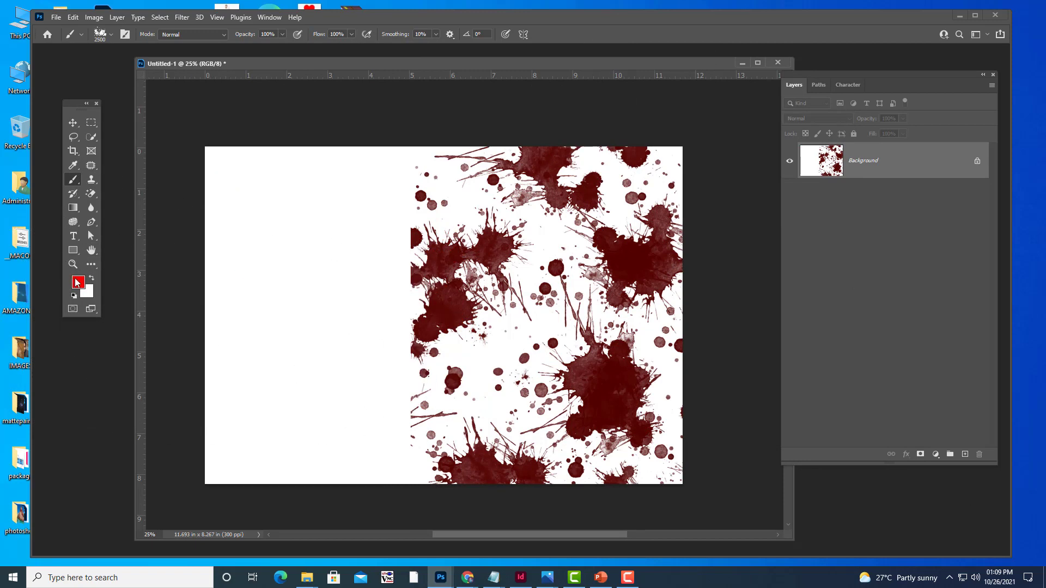
- Set the foreground to blue and stamp a brush 34 splatter on the lower left
left_click(76, 282)
left_click(769, 244)
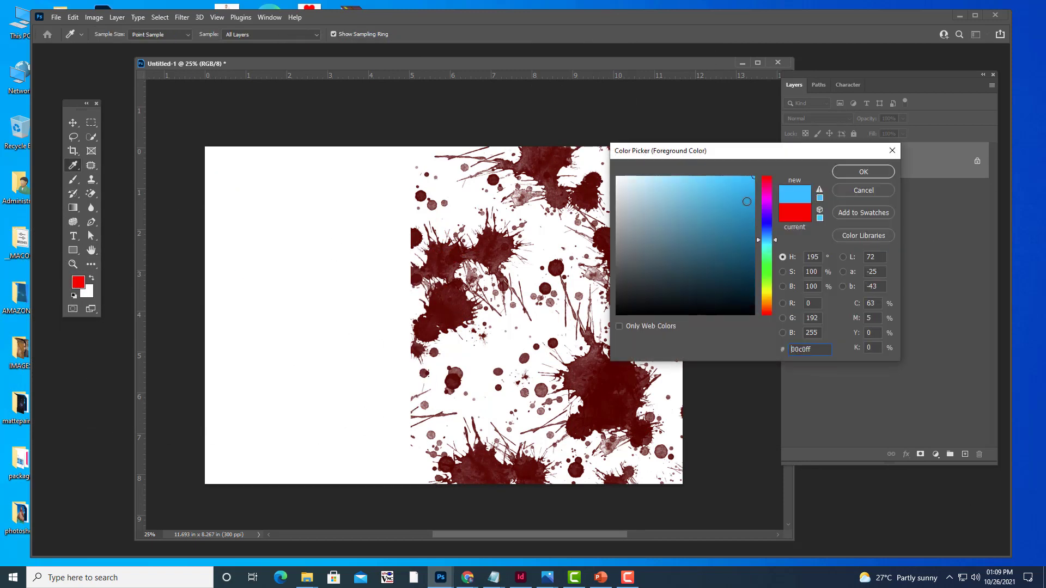
left_click(754, 204)
left_click(768, 221)
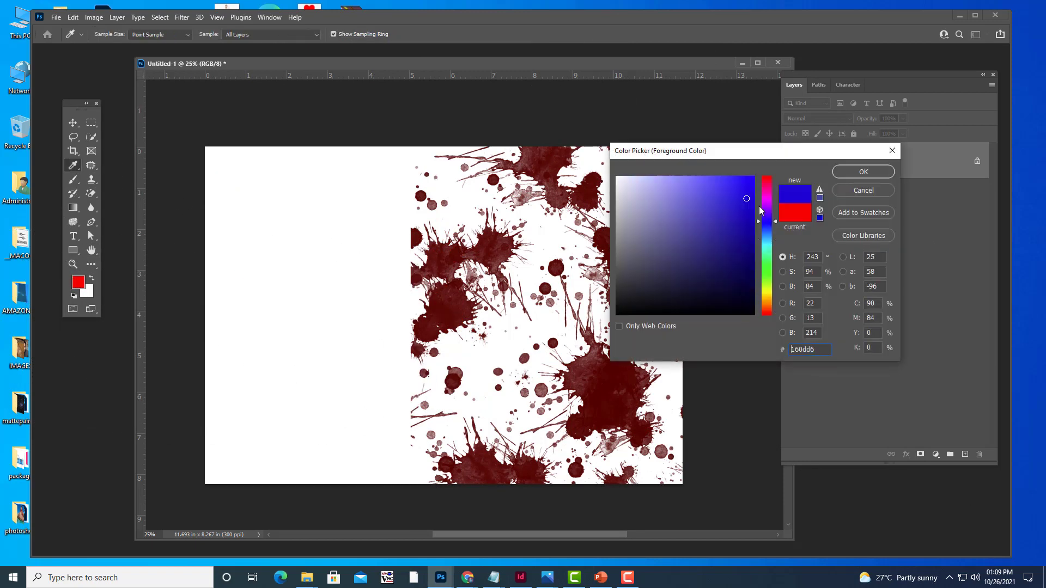
left_click(864, 172)
key("b")
left_click(311, 360)
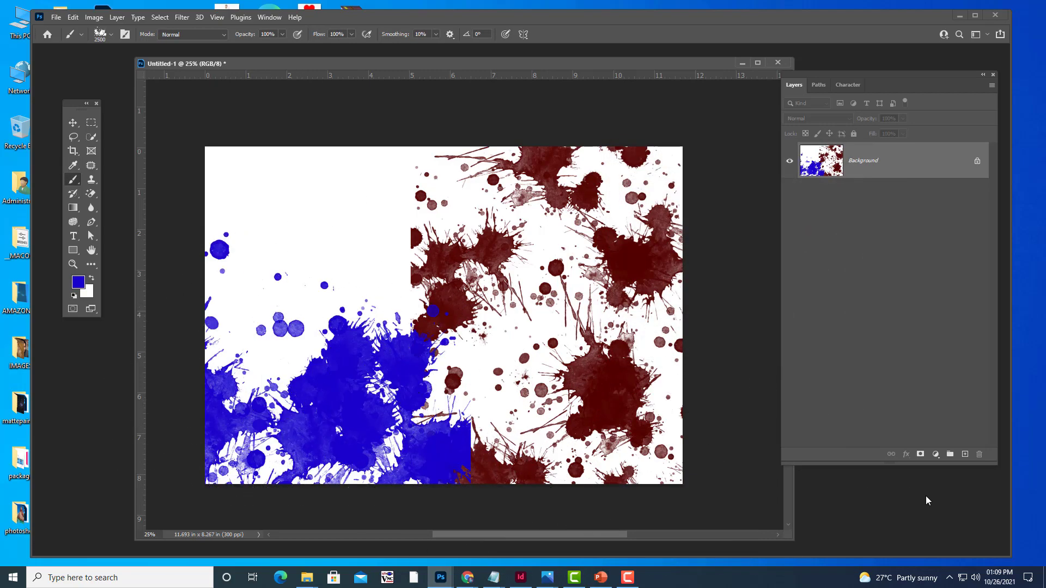
- Stamp a blue splatter across the upper left with splatter brush 41
left_click(104, 38)
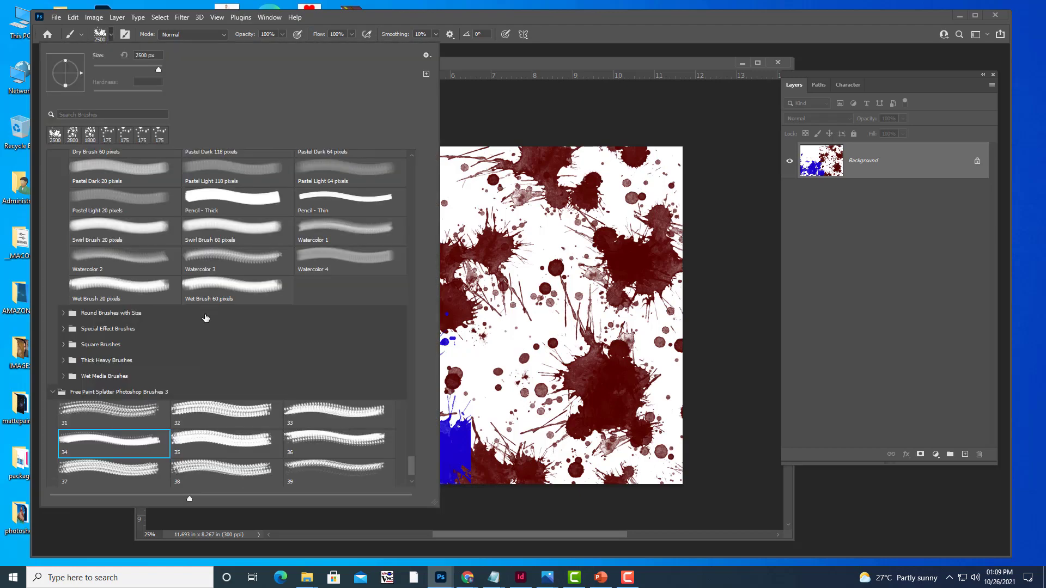
scroll(221, 354, "down", 1)
scroll(229, 392, "down", 2)
scroll(237, 431, "down", 2)
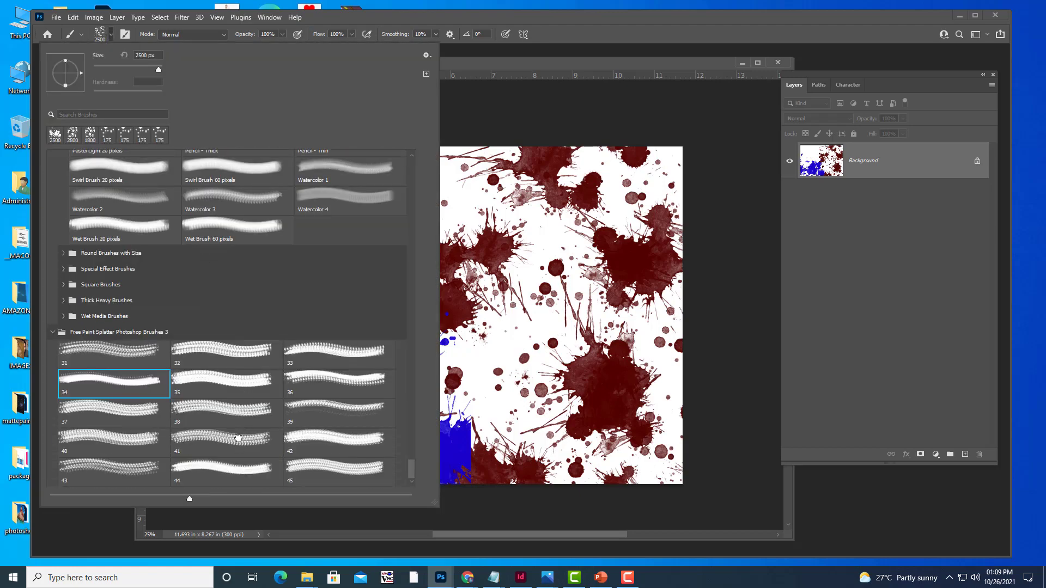
left_click(238, 438)
left_click(534, 65)
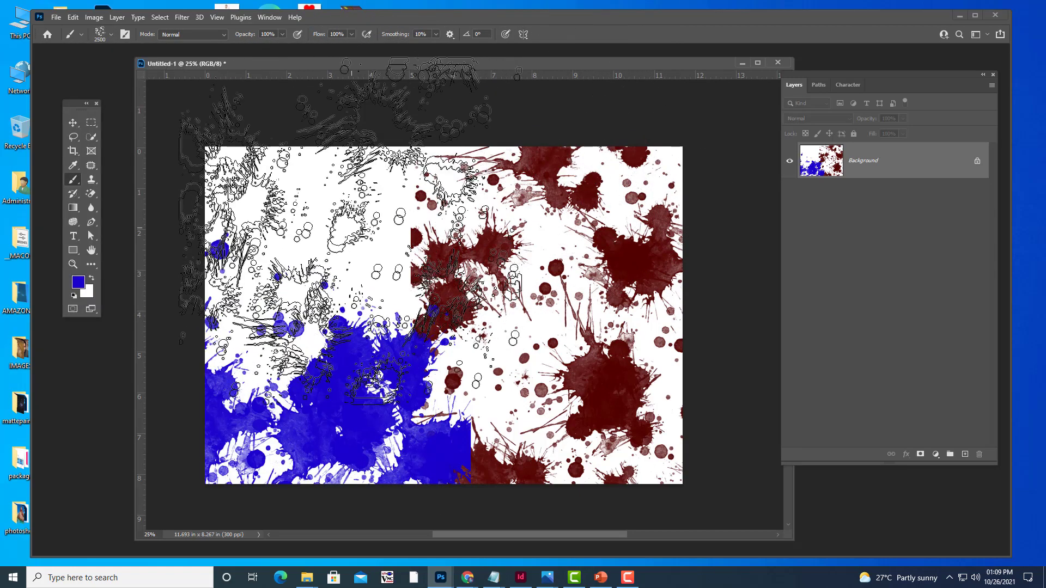
left_click(352, 232)
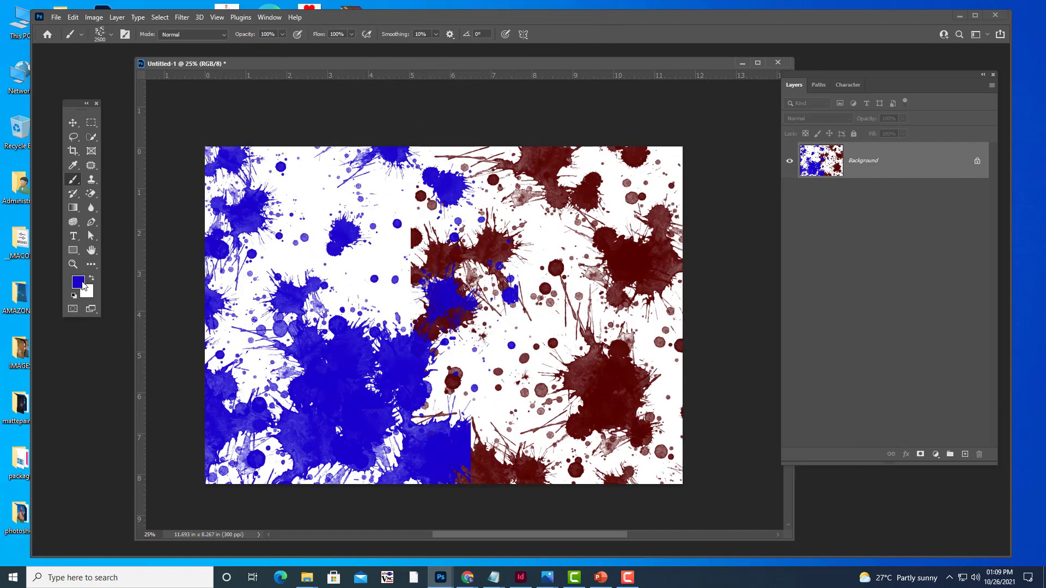
- Switch the foreground to dark green and stamp a green splatter at the canvas centre
left_click(83, 286)
left_click(766, 276)
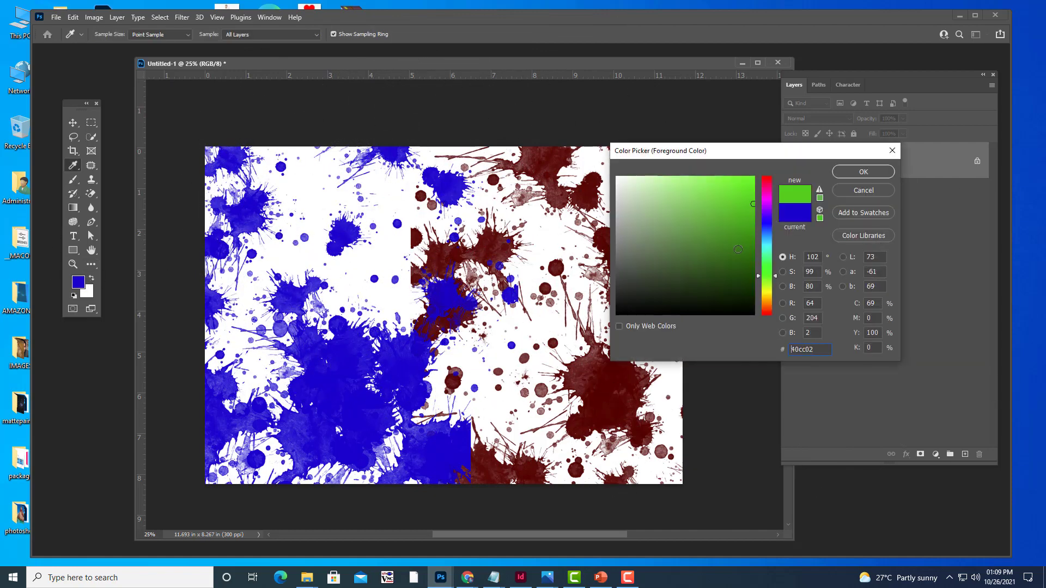
left_click(738, 249)
left_click(863, 172)
key("b")
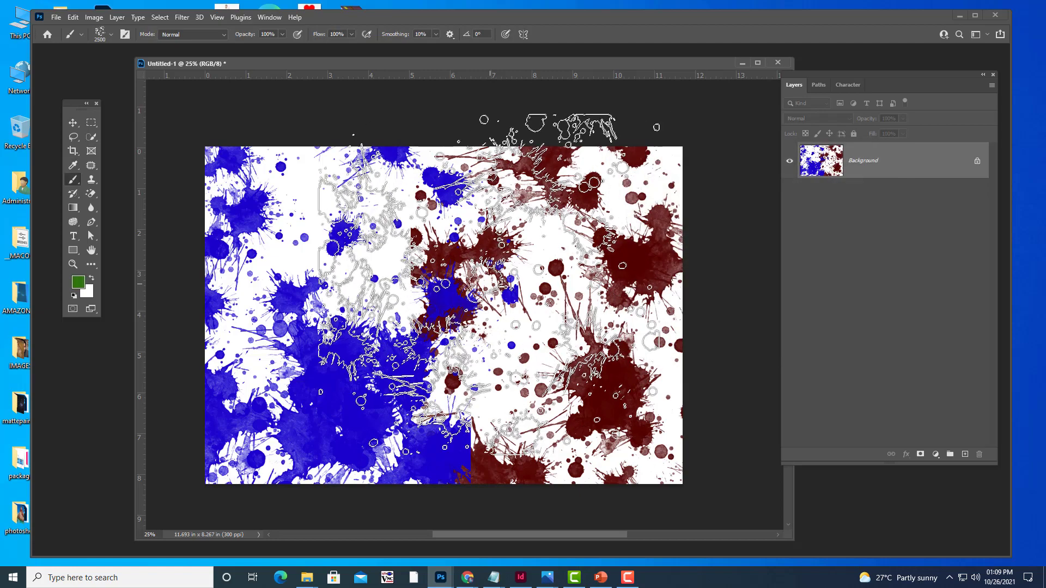
left_click(499, 284)
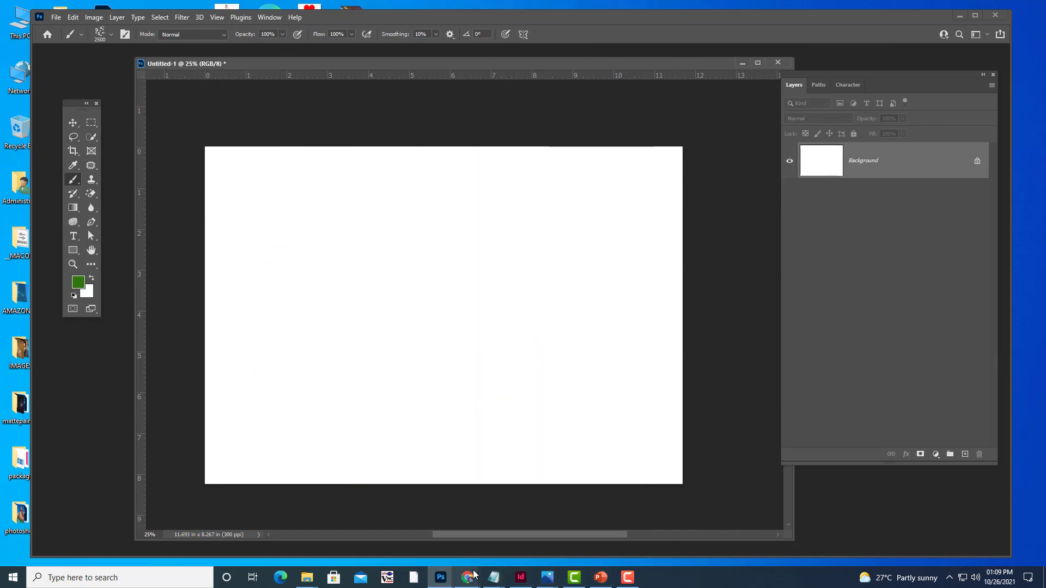
- Dismiss the download popup and search Brusheezy for 'designs'
mouse_move(466, 577)
left_click(419, 518)
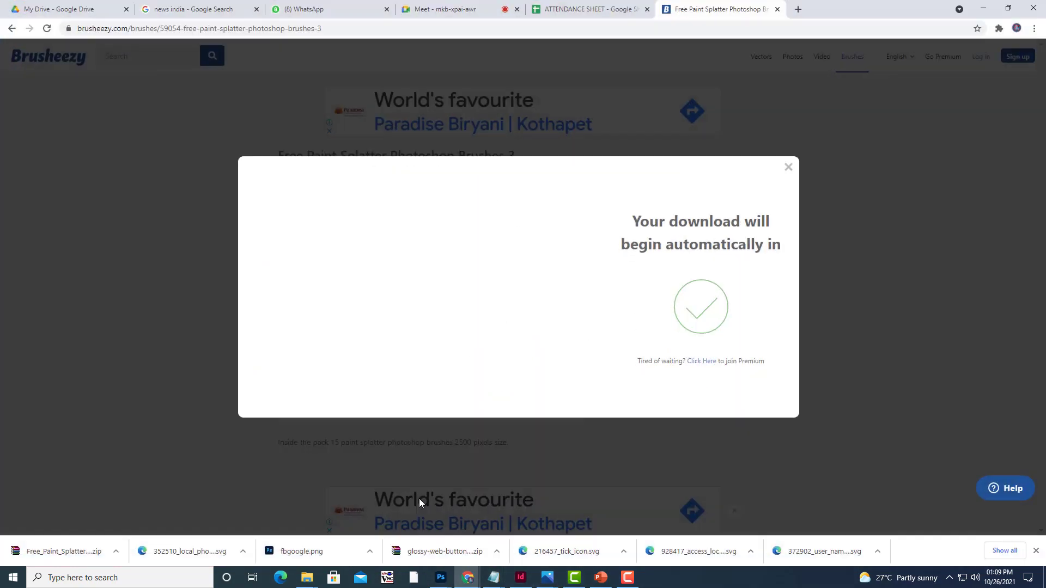
left_click(788, 167)
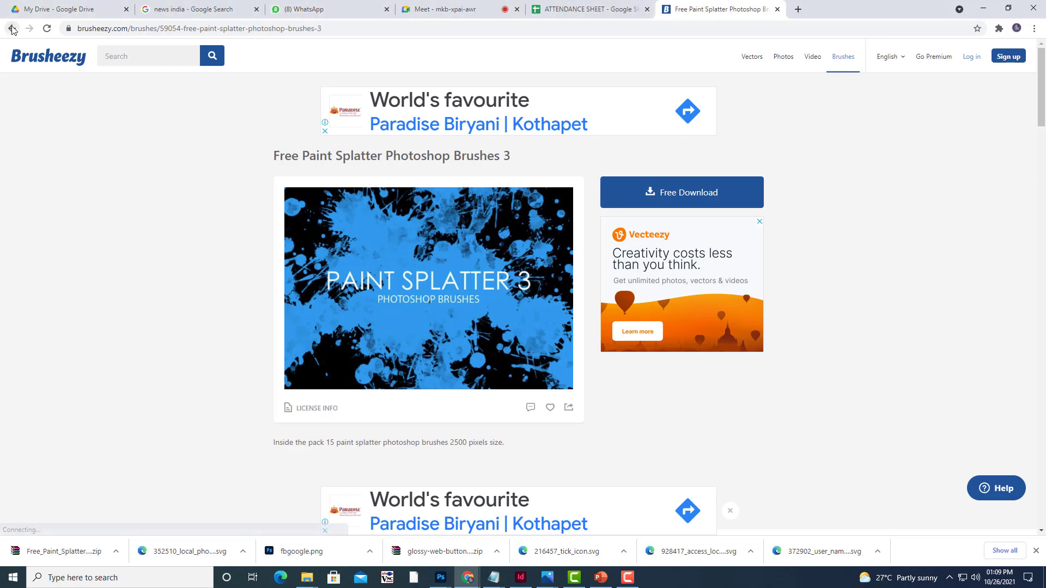
left_click(21, 56)
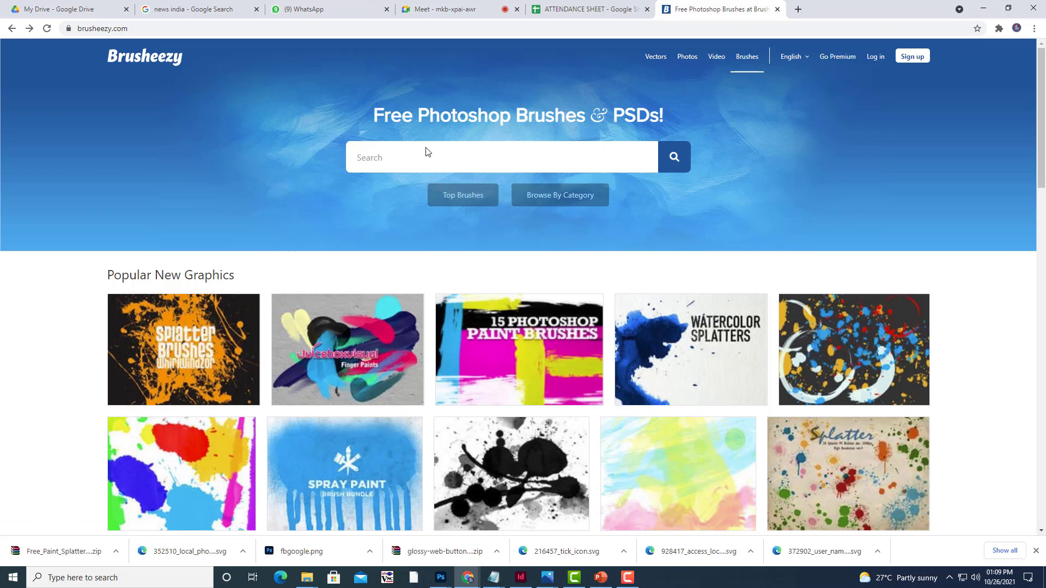
type("designs")
key("Return")
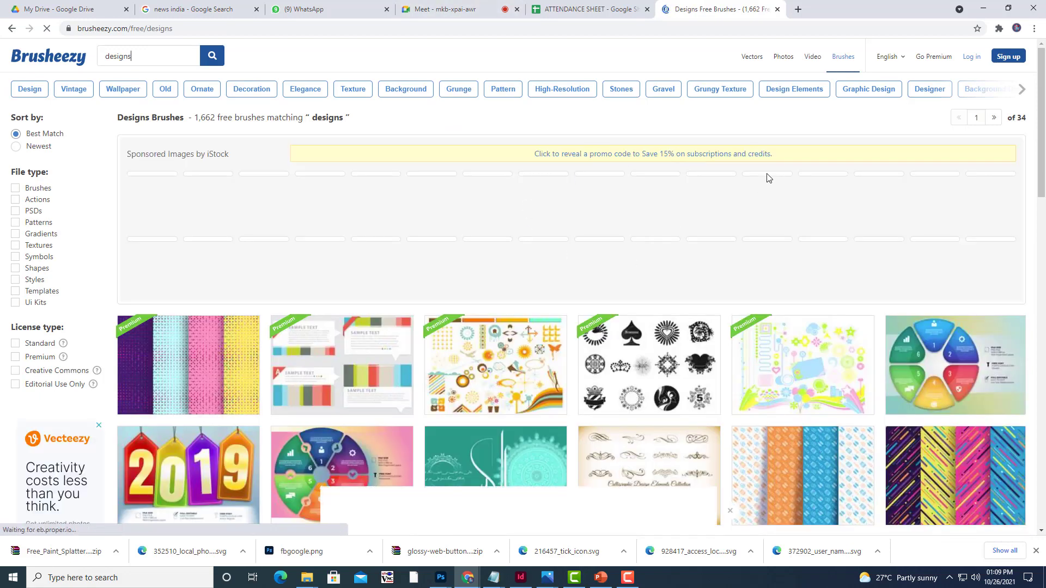
- Go to page 2 of the results and open the Free Real Smoke Photoshop Brushes 2 pack
scroll(712, 366, "down", 3)
scroll(654, 327, "down", 4)
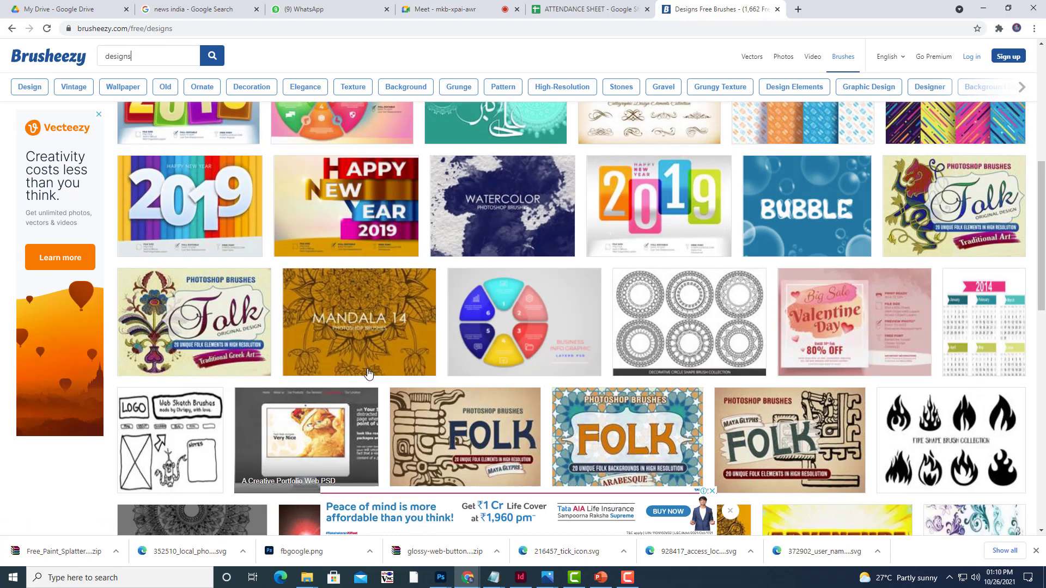
scroll(518, 262, "down", 3)
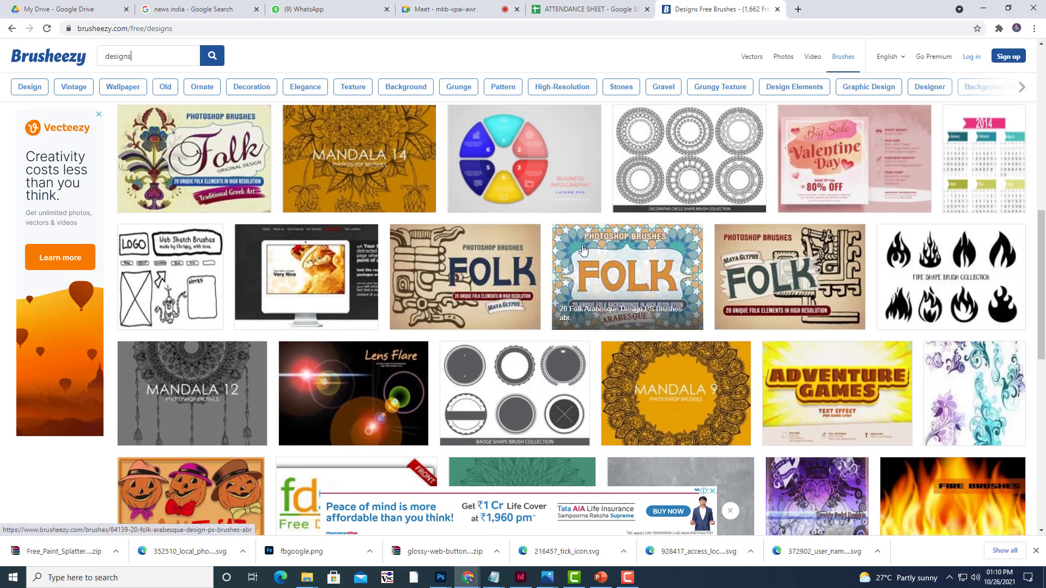
scroll(582, 250, "down", 4)
scroll(518, 327, "down", 3)
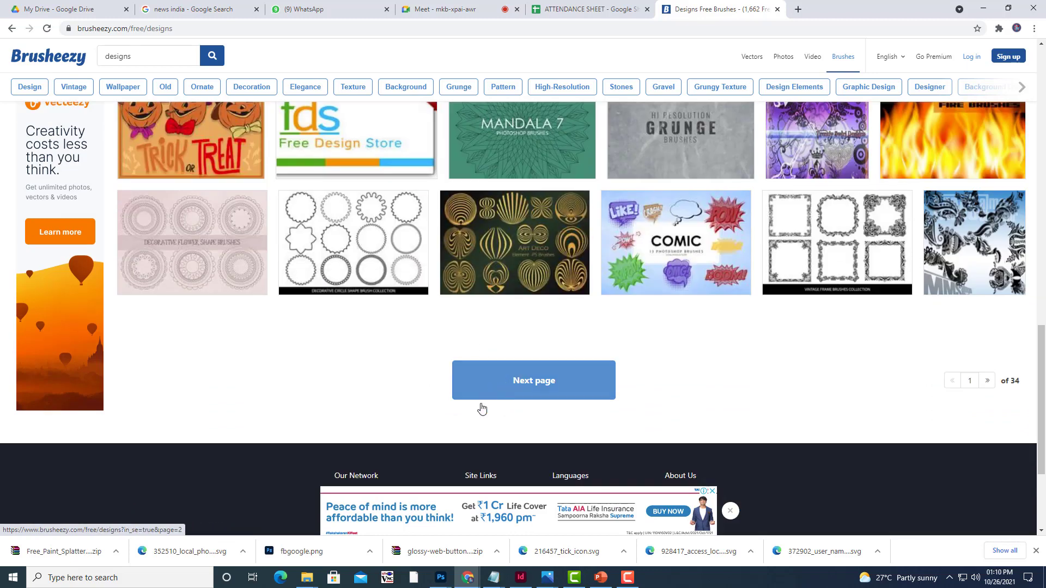
left_click(541, 384)
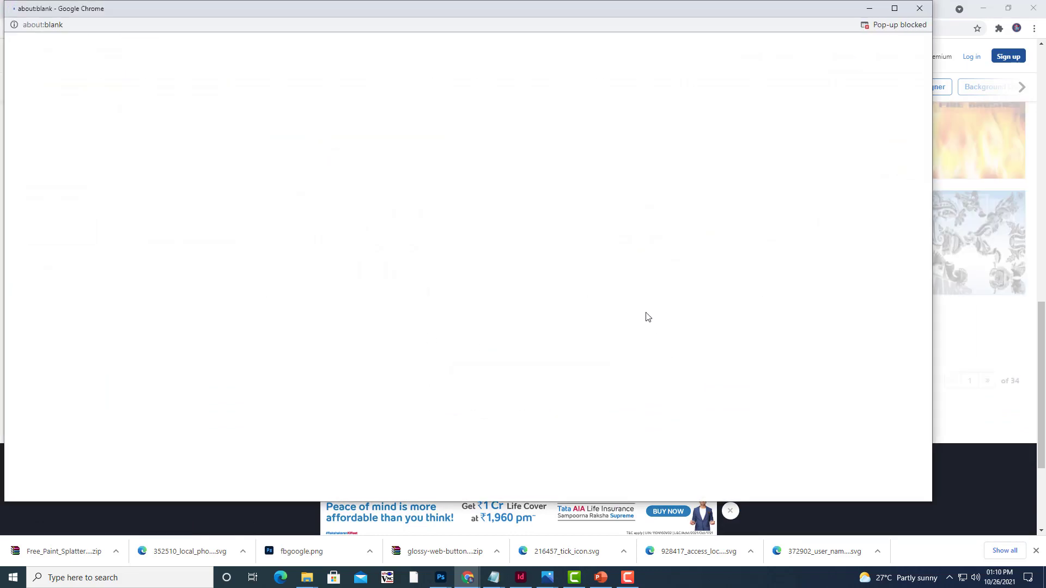
left_click(920, 8)
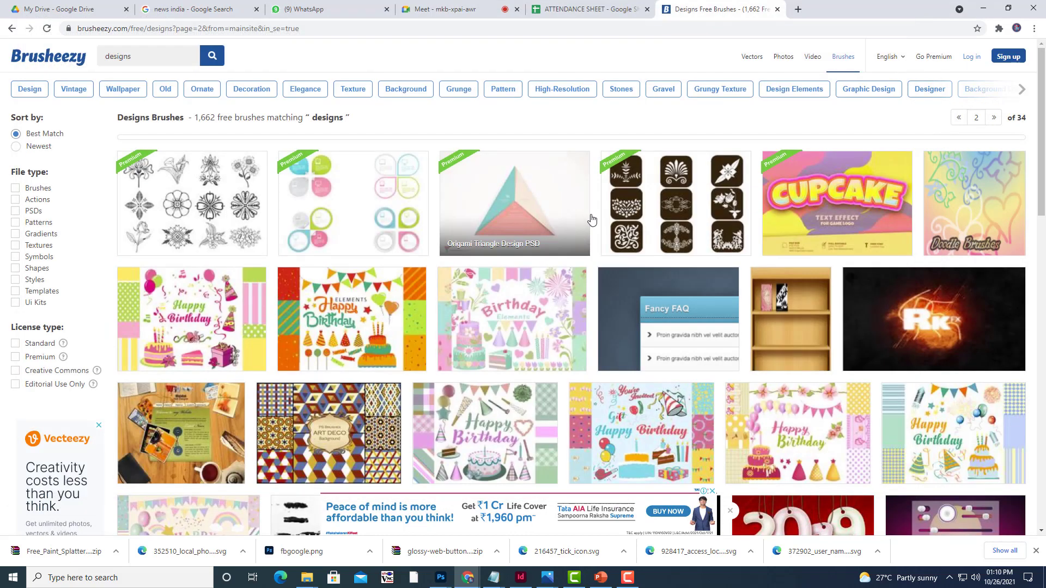
scroll(593, 219, "down", 5)
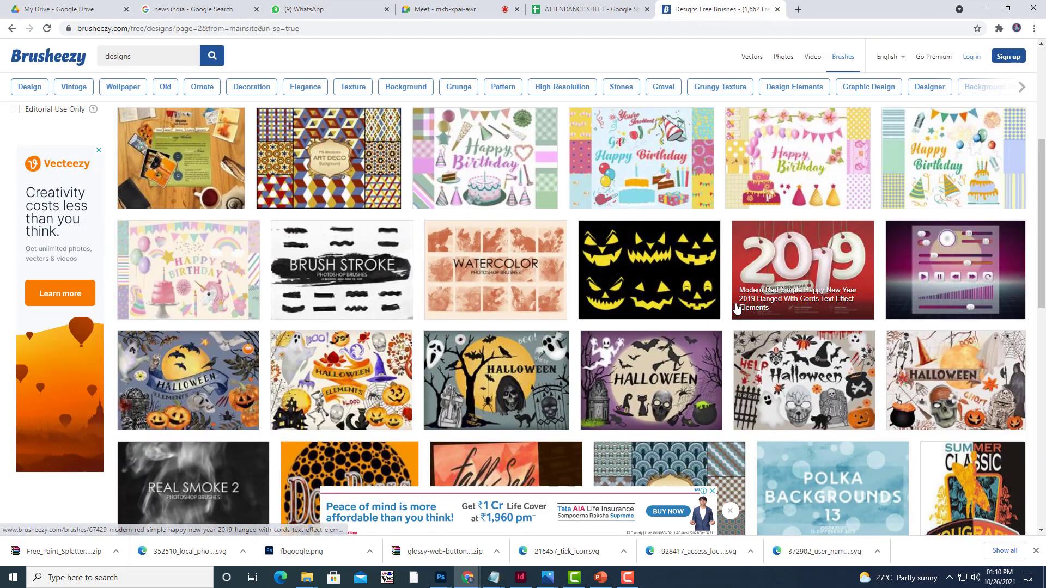
scroll(737, 309, "down", 6)
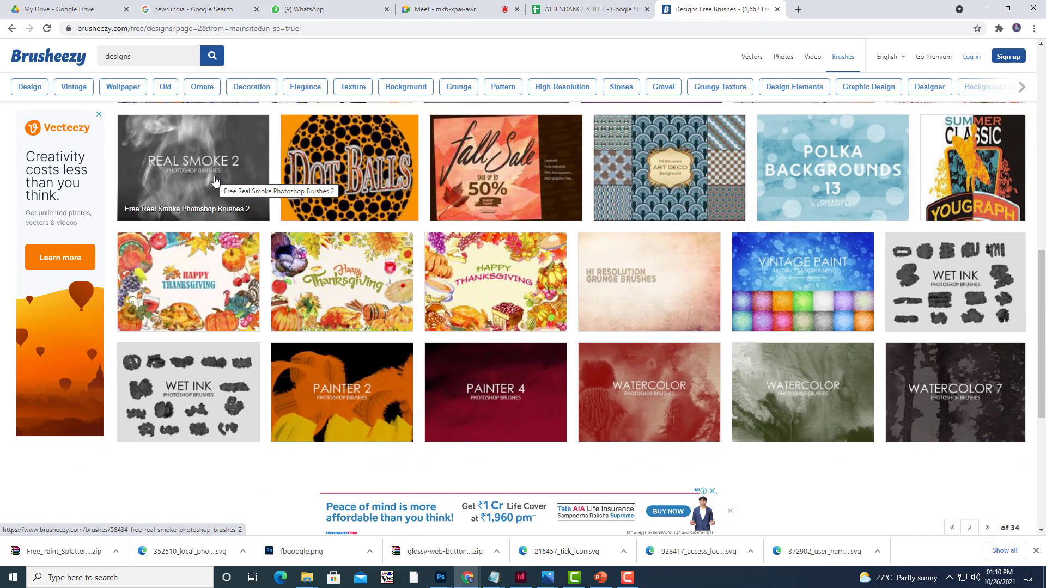
scroll(215, 182, "up", 3)
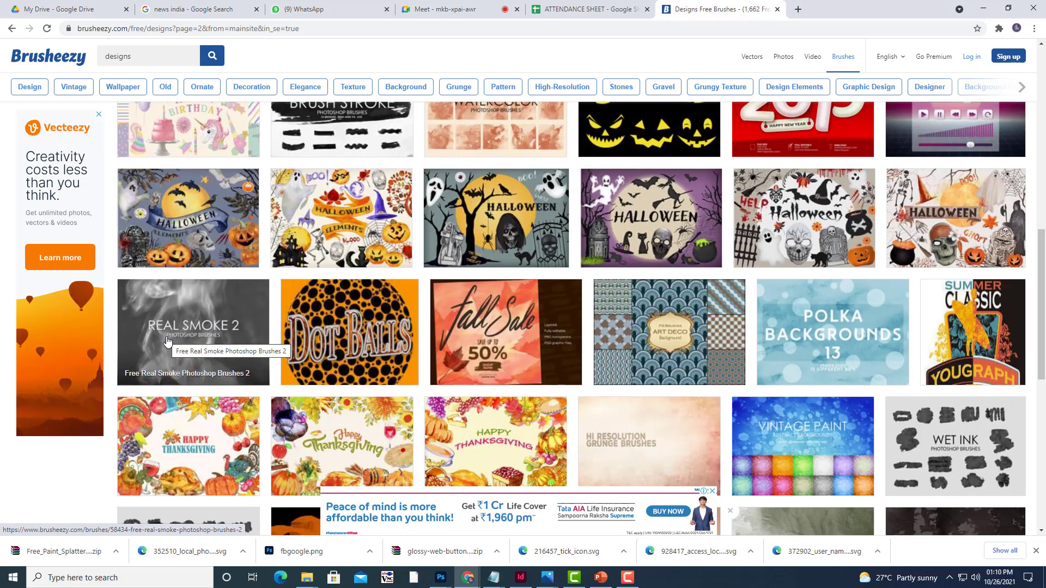
left_click(168, 341)
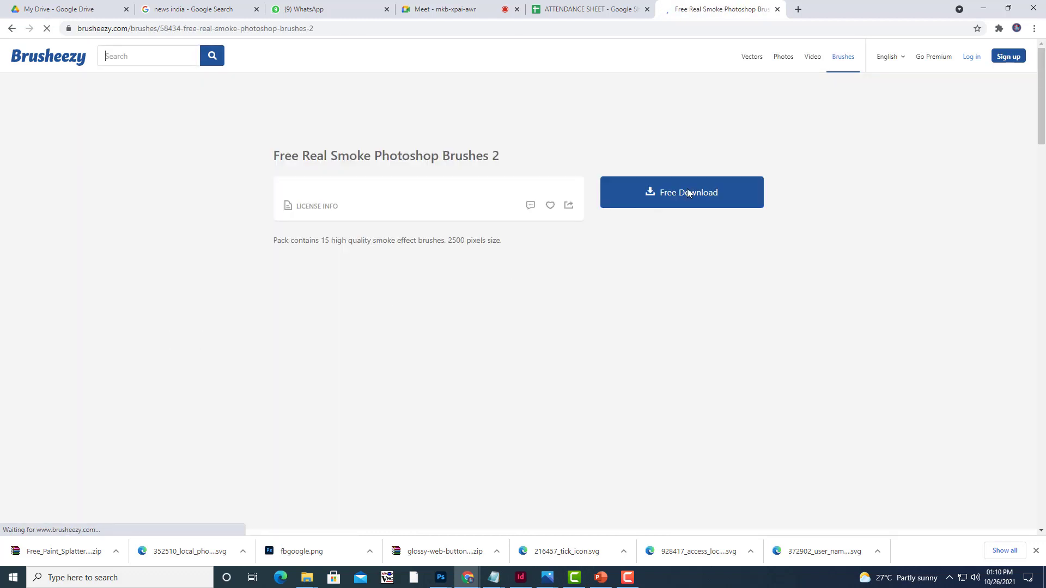
- Download the Real Smoke 2 zip and reveal it in the Downloads folder
left_click(674, 201)
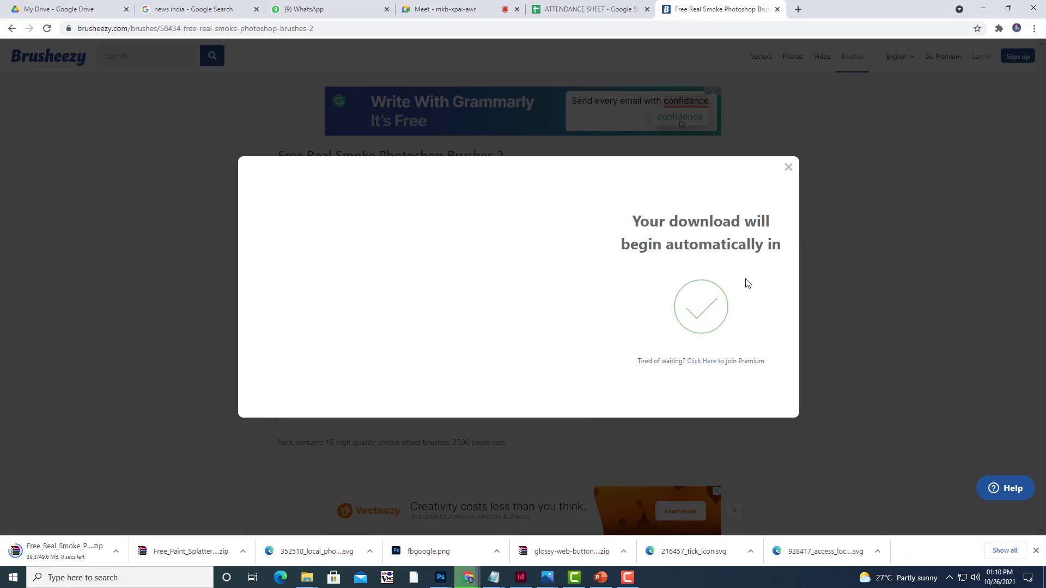
left_click(118, 552)
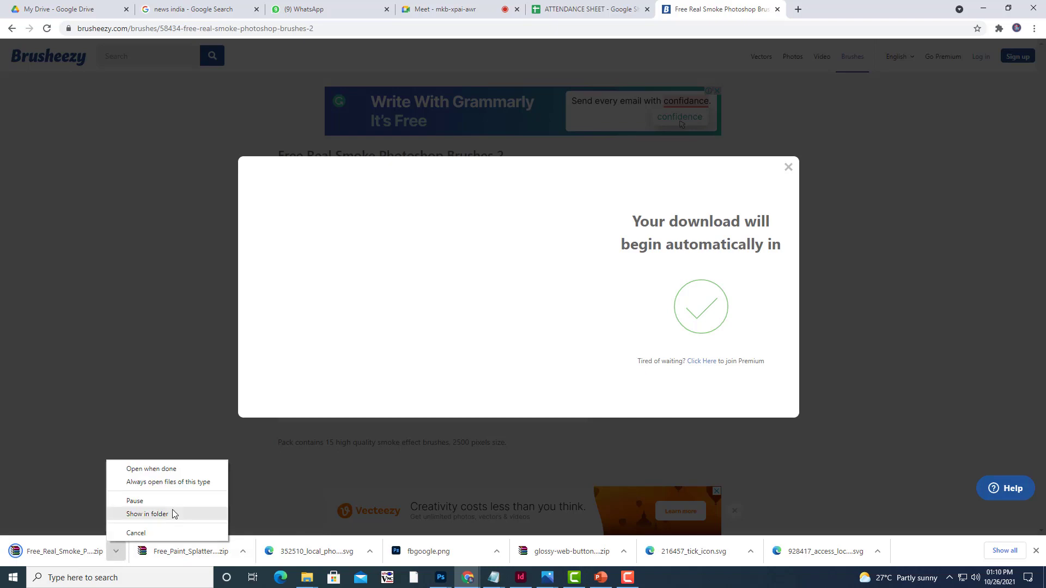
left_click(172, 510)
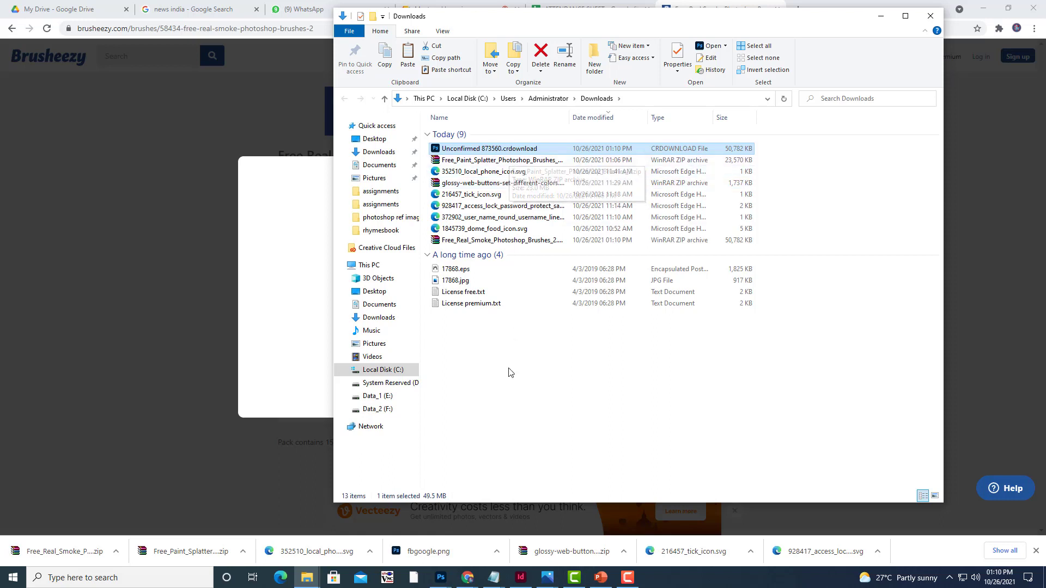
- Copy the smoke zip and create a new desktop folder named 'brushes'
right_click(505, 240)
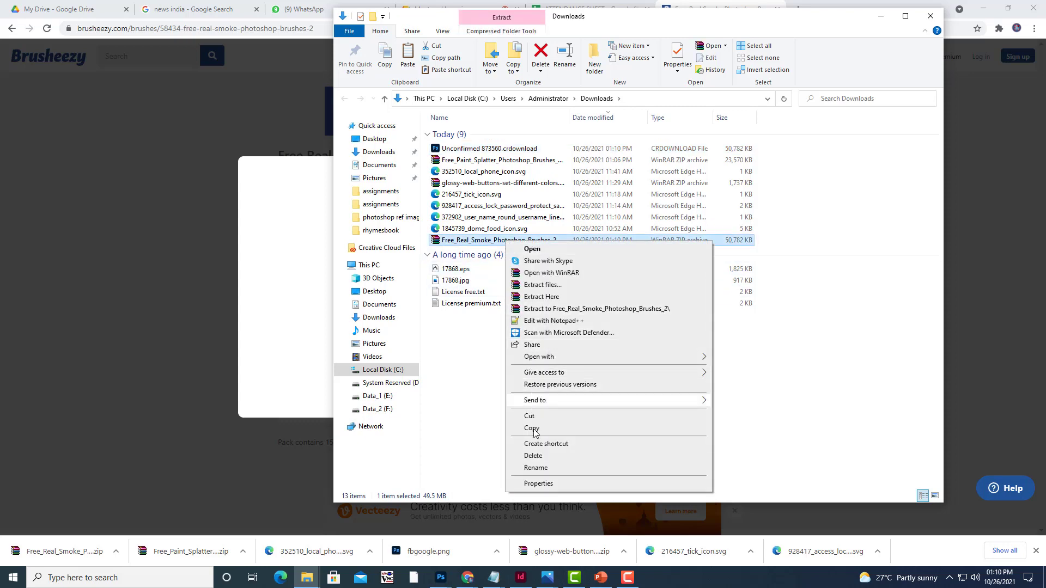
left_click(533, 429)
left_click(378, 293)
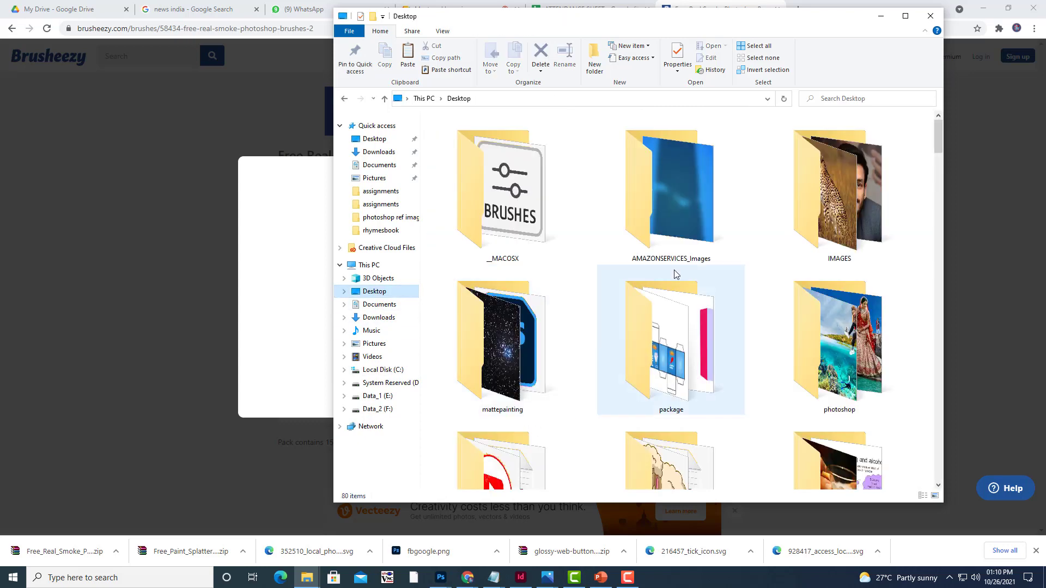
left_click(881, 16)
left_click(990, 7)
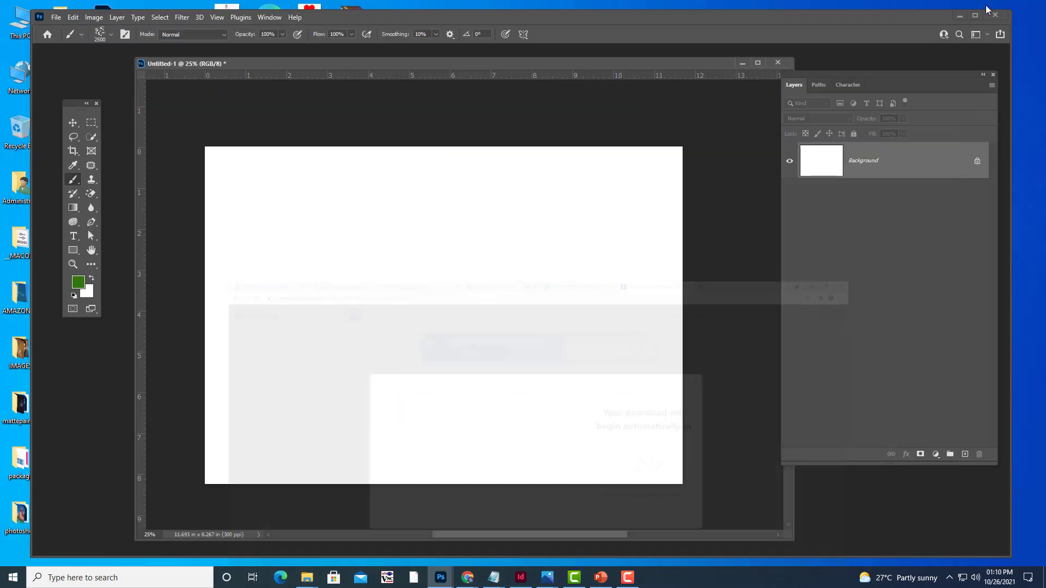
left_click(963, 17)
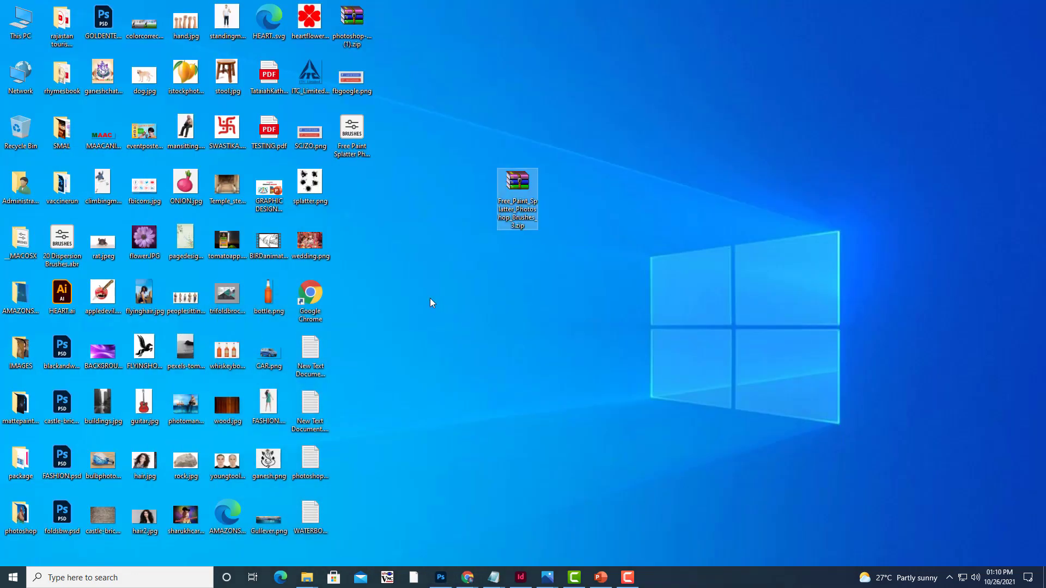
right_click(430, 299)
mouse_move(489, 403)
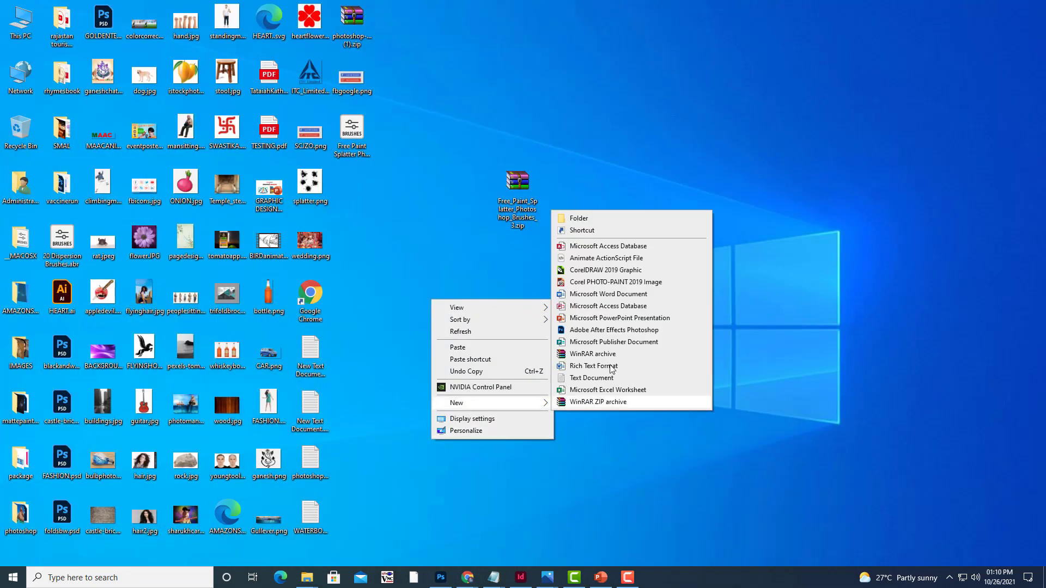
left_click(579, 215)
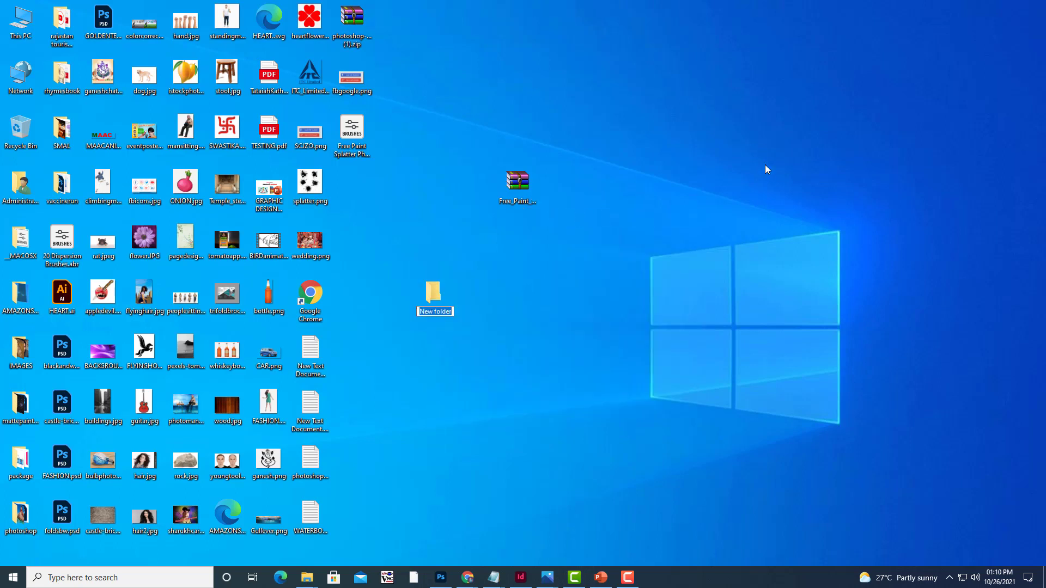
type("brush")
type("es")
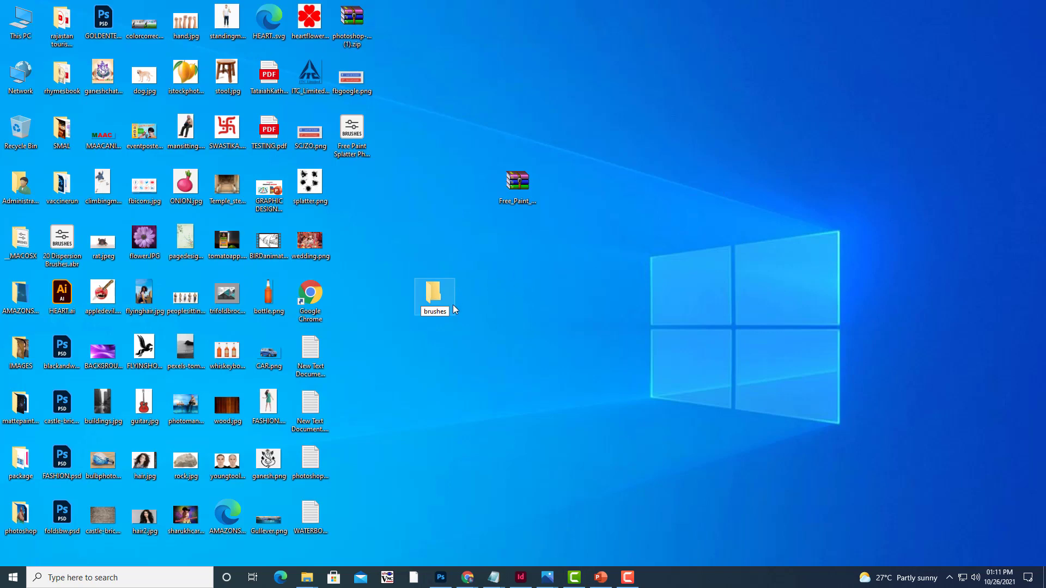
key("Return")
- Paste the smoke zip into the brushes folder and extract its .abr file there
double_click(437, 297)
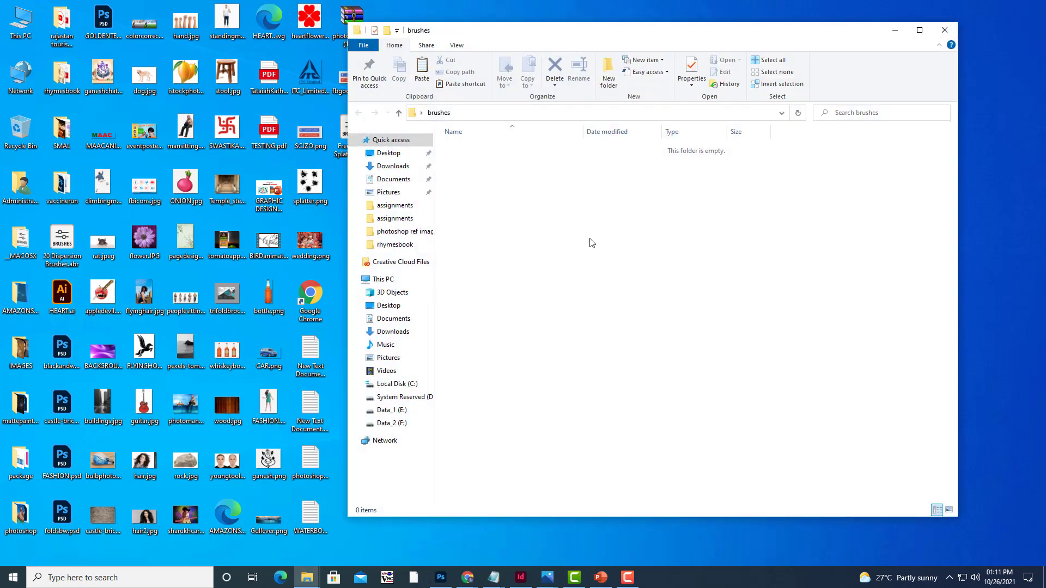
right_click(616, 214)
left_click(642, 293)
right_click(518, 149)
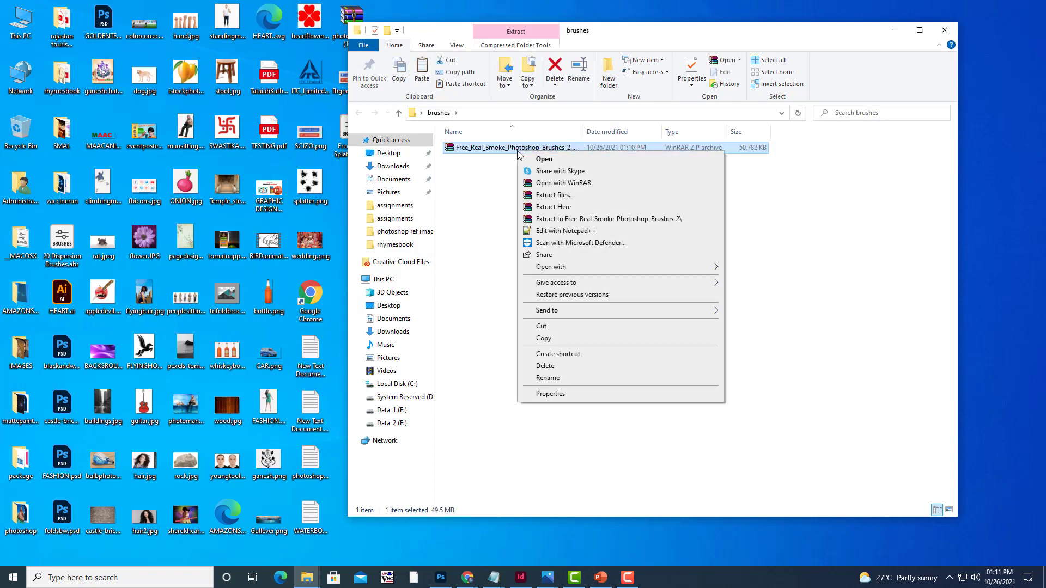
left_click(564, 206)
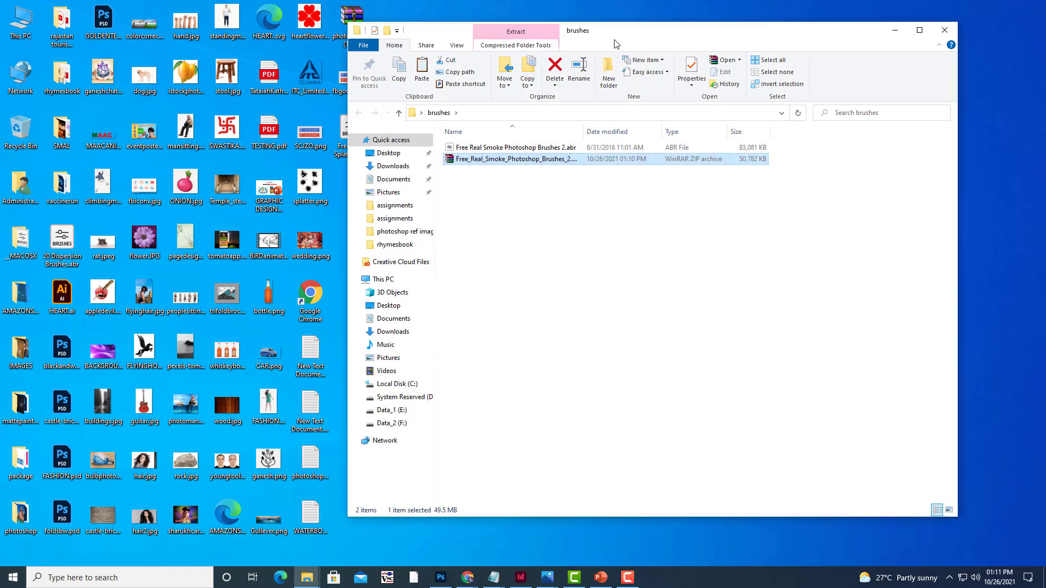
left_click_drag(615, 43, 643, 39)
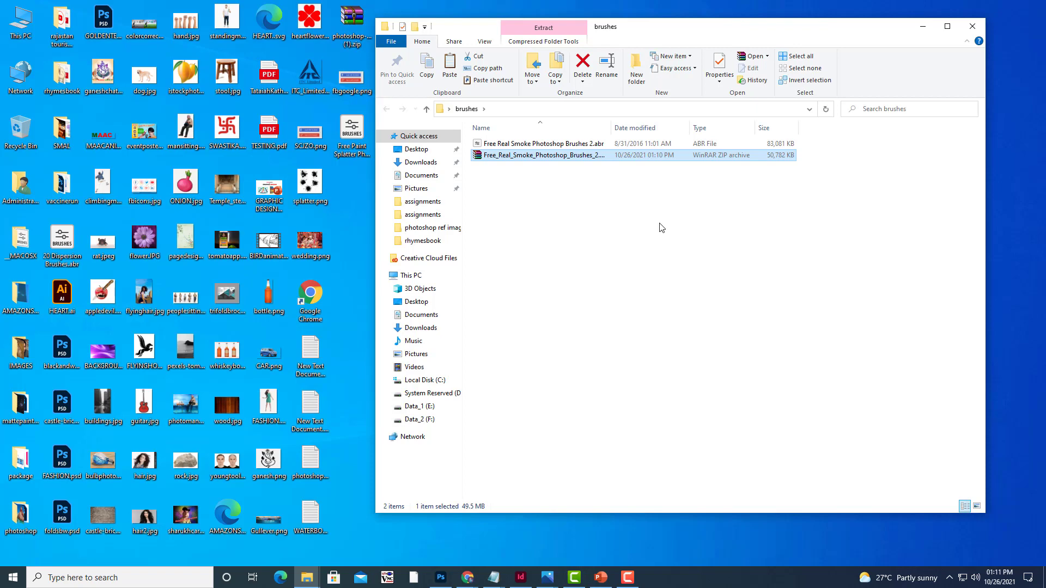
- Bring Photoshop forward and check the brush preset picker and its options menu
left_click(440, 578)
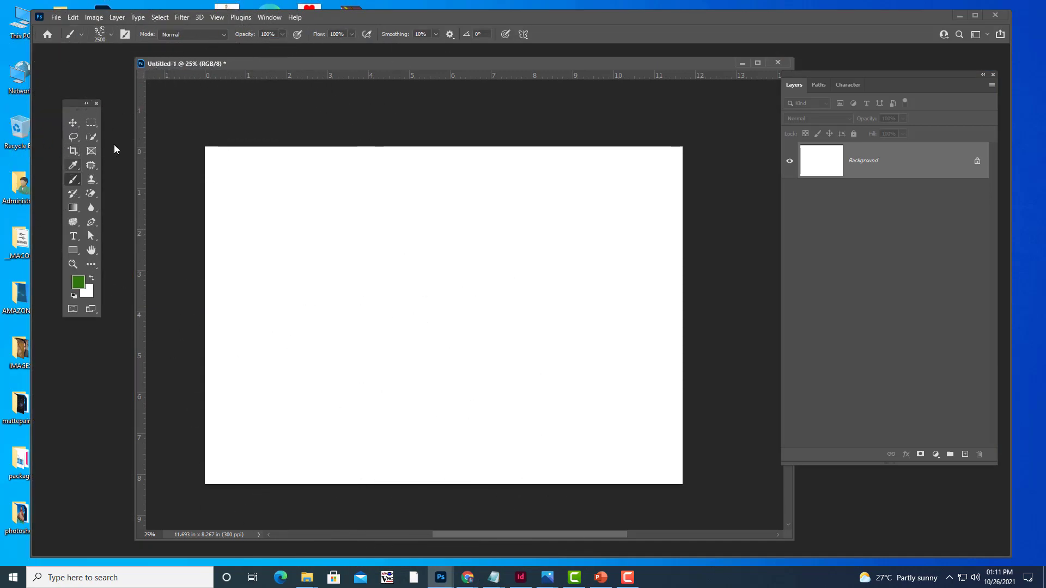
left_click(106, 35)
left_click(426, 56)
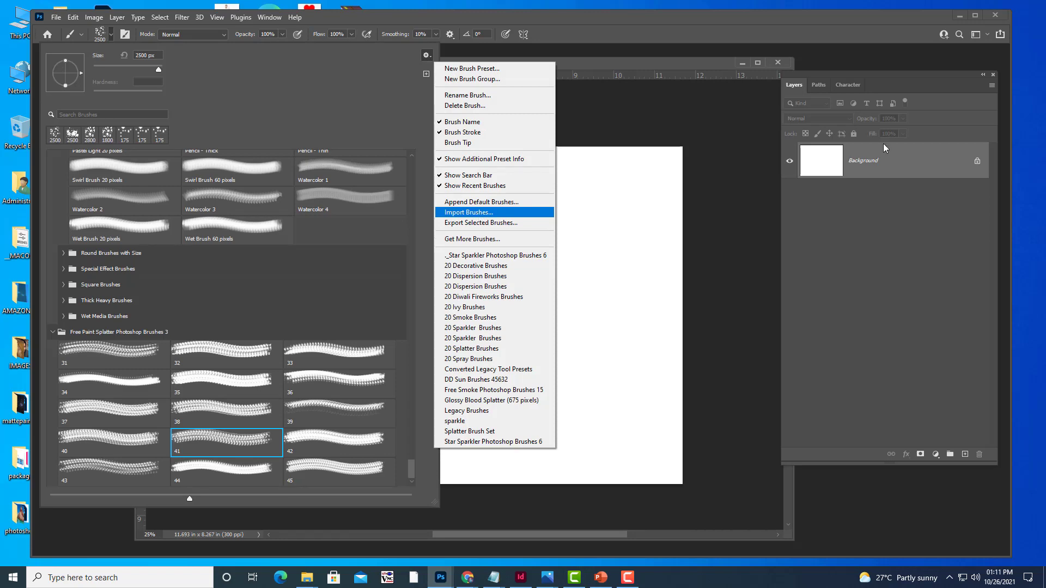
left_click(960, 18)
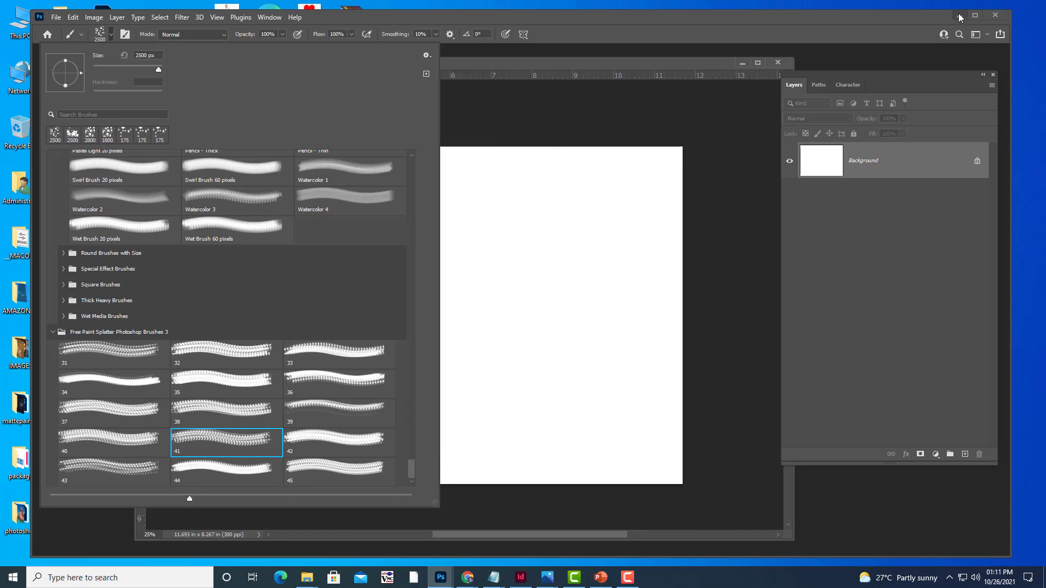
- Load the Free Real Smoke .abr brush file into Photoshop from the brushes folder
left_click(960, 18)
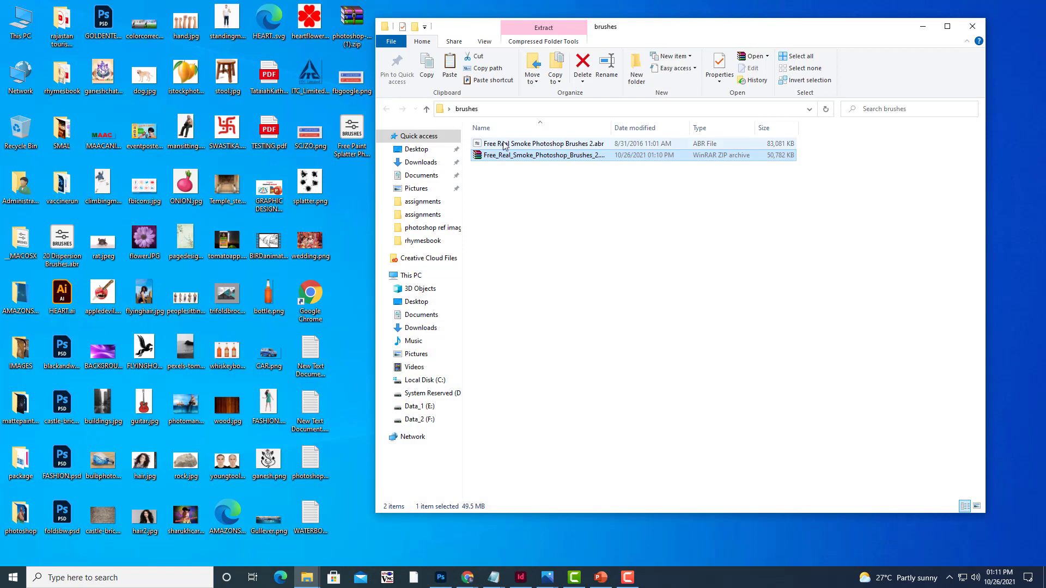
left_click(504, 144)
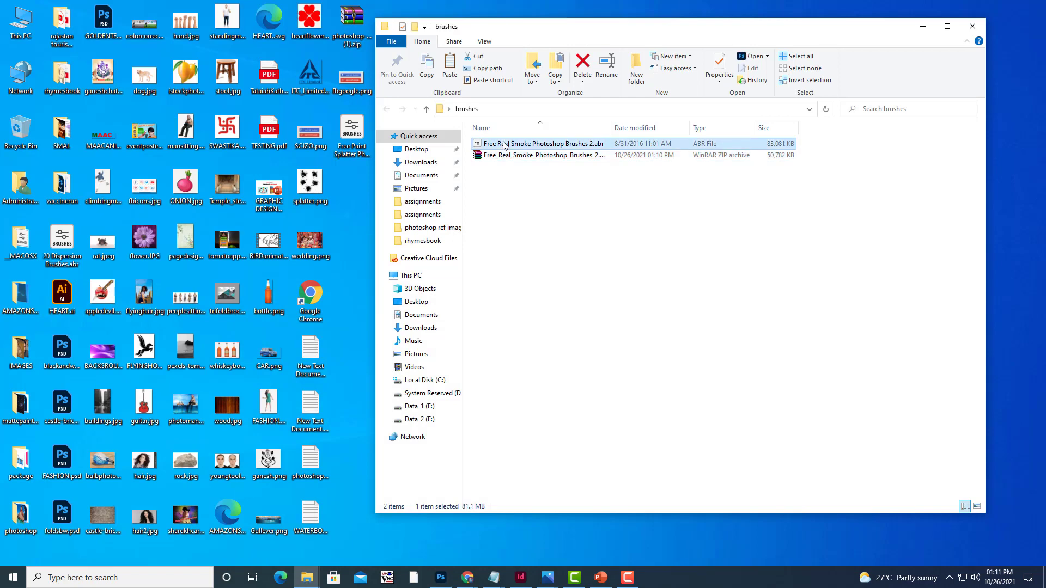
double_click(504, 144)
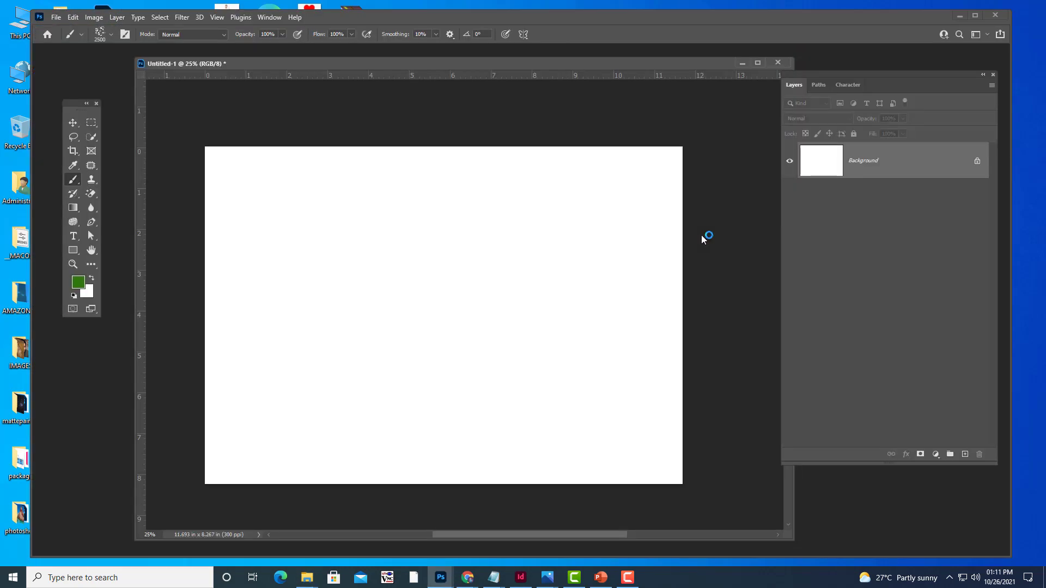
- Return to Photoshop and scroll the brush presets to the new smoke brush group
left_click(959, 16)
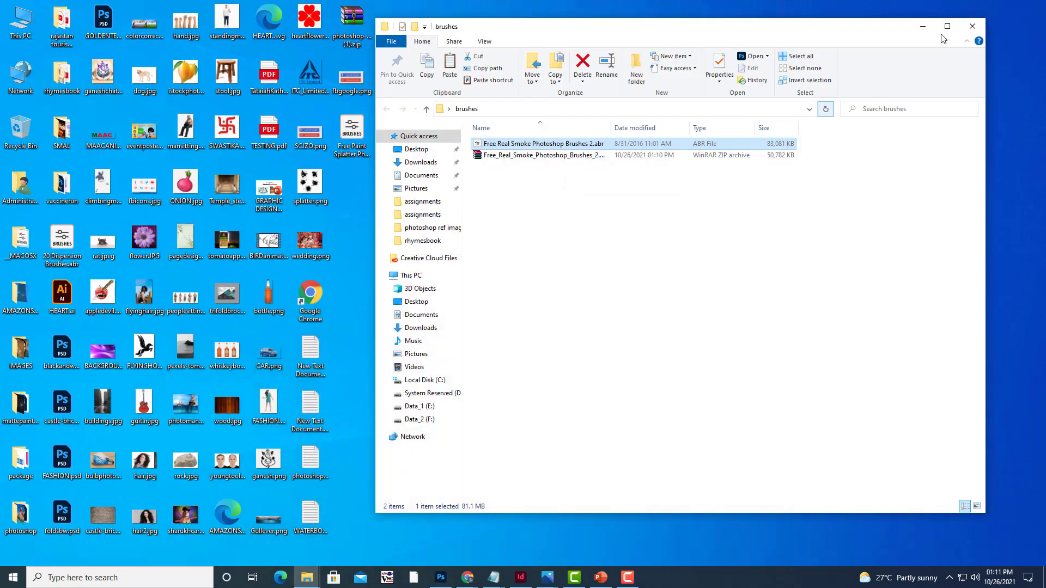
left_click(922, 27)
left_click(448, 576)
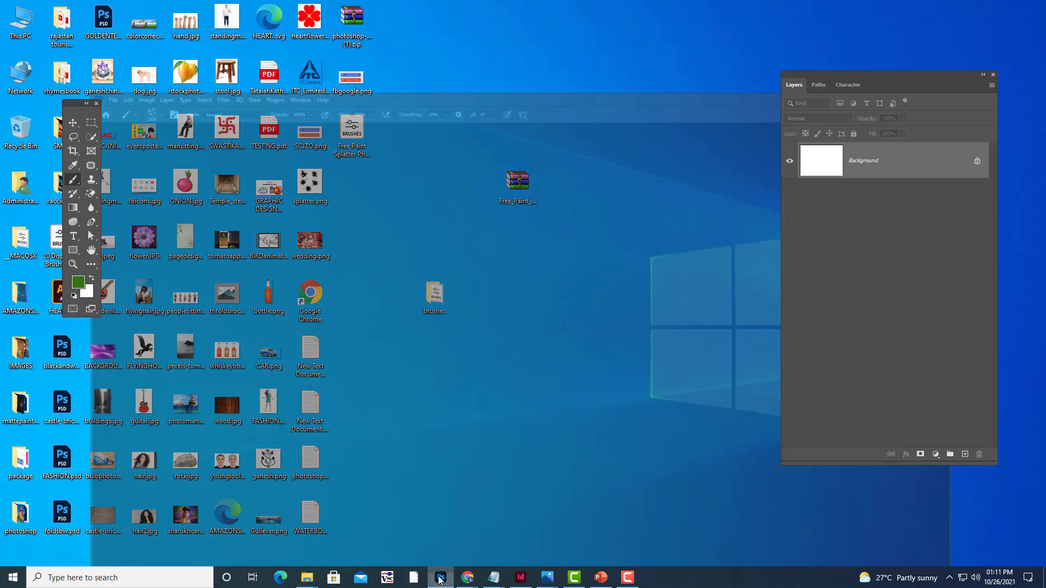
left_click(105, 34)
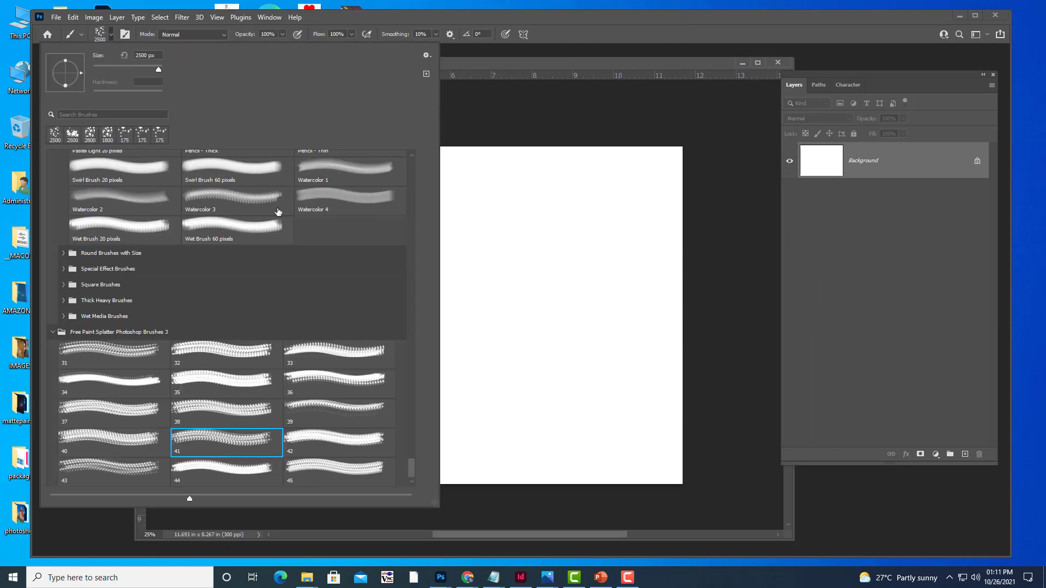
left_click_drag(412, 462, 412, 475)
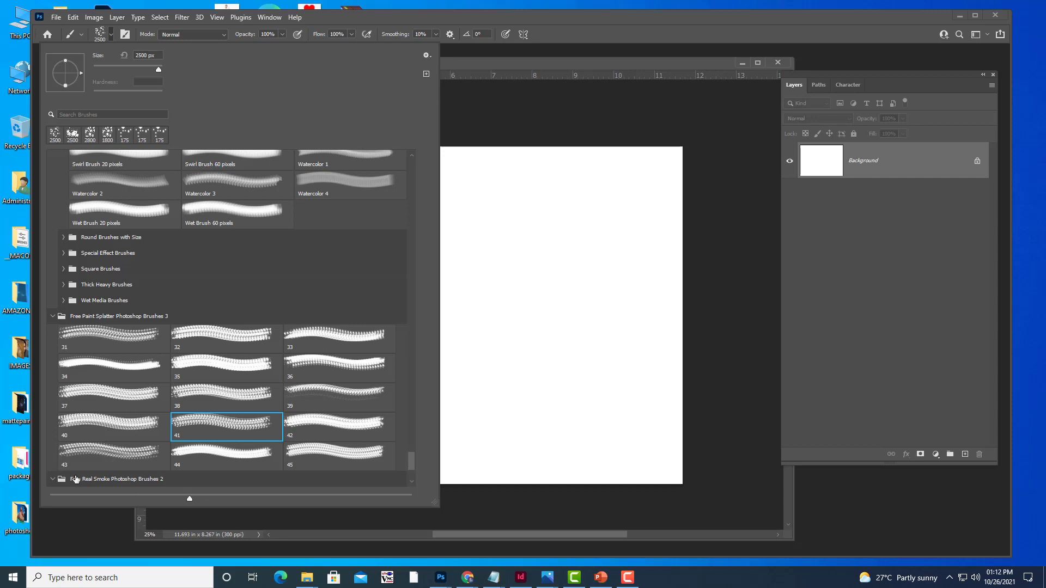
- Test smoke brush 16 at 2200 px with a green stamp, then undo it
scroll(85, 483, "down", 1)
scroll(84, 483, "down", 1)
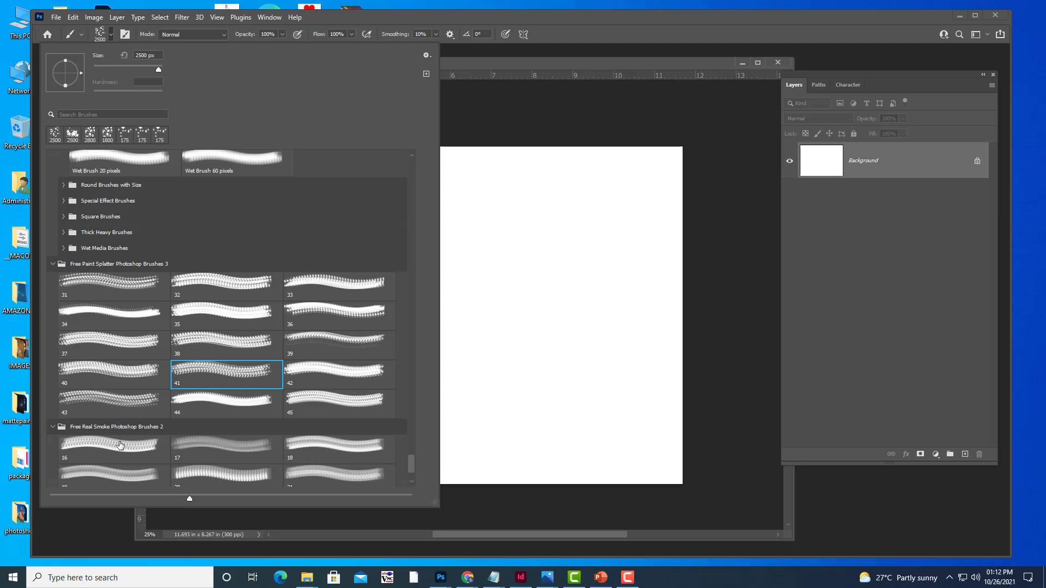
left_click(118, 444)
left_click_drag(568, 69, 593, 65)
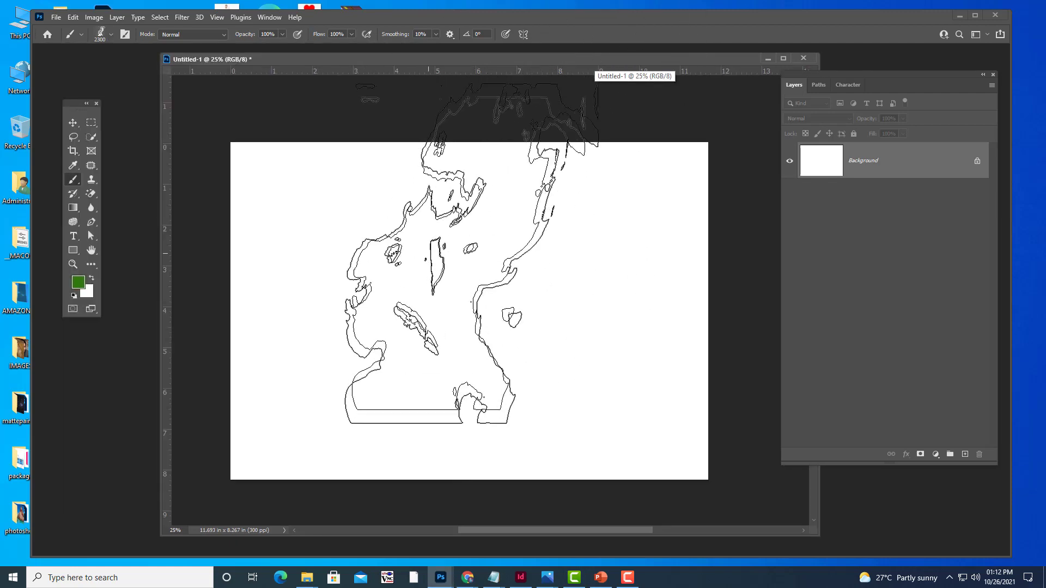
key("bracketleft")
key("bracketleft")
key("bracketleft")
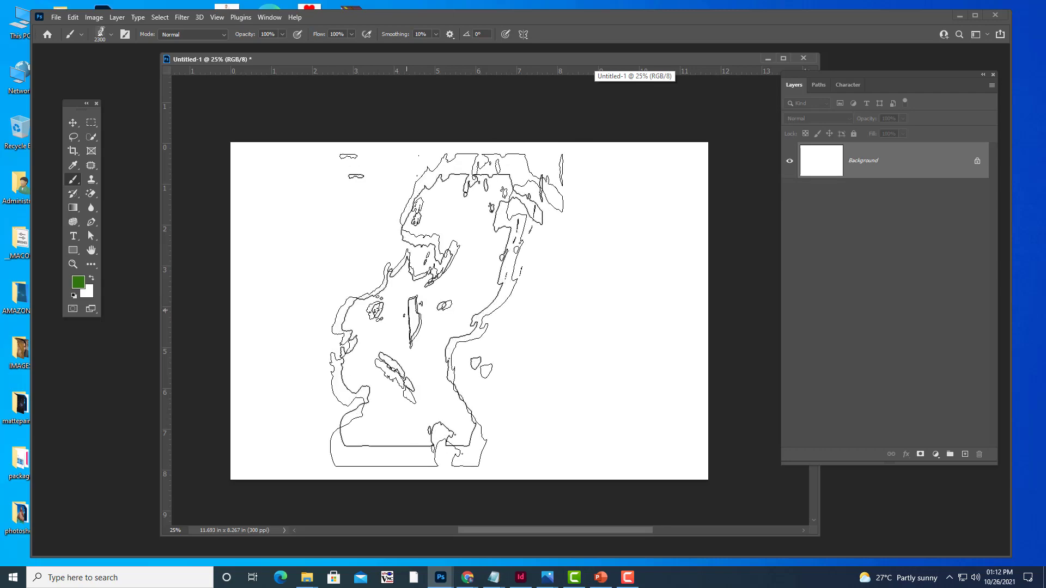
left_click(406, 313)
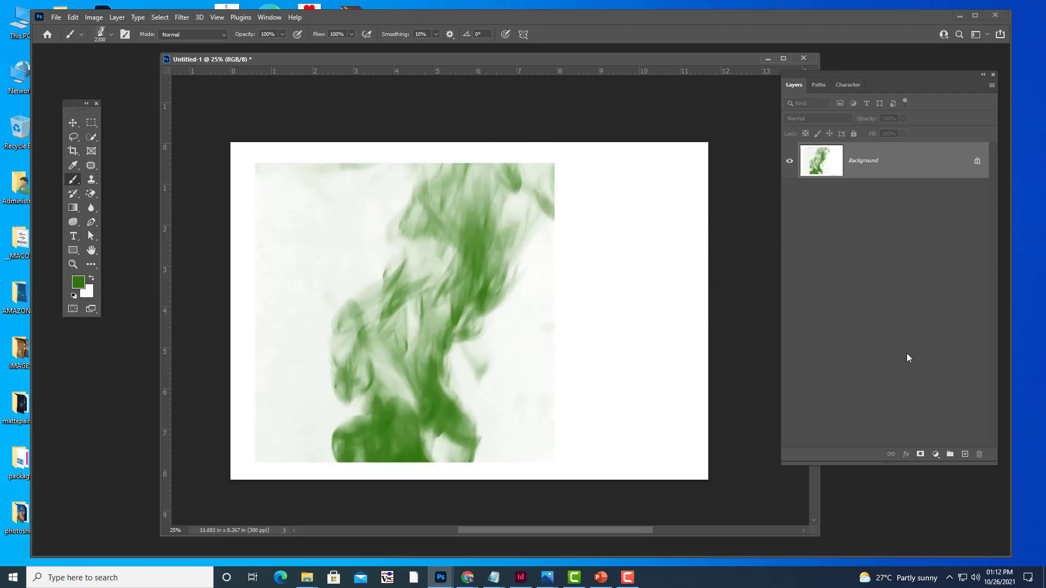
key("ctrl+z")
- Choose smoke brush 18 and set the foreground colour to grey #999999
left_click(101, 35)
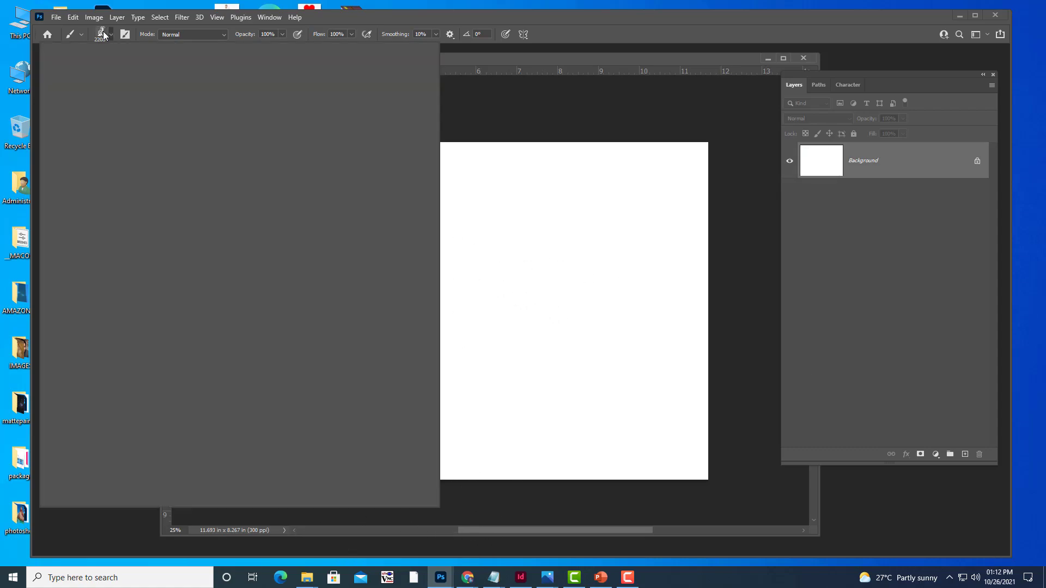
left_click(338, 451)
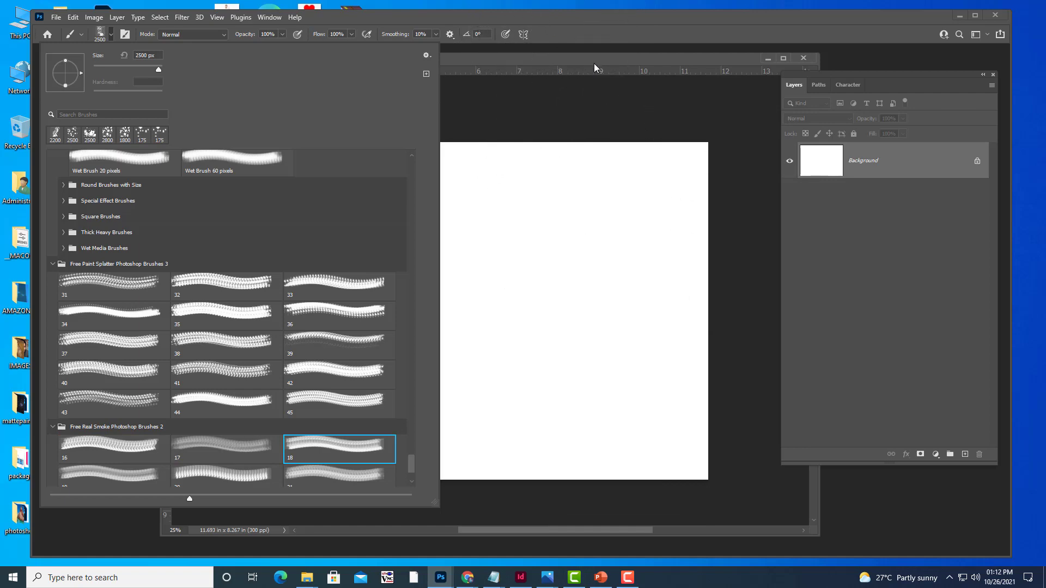
key("Return")
left_click(78, 282)
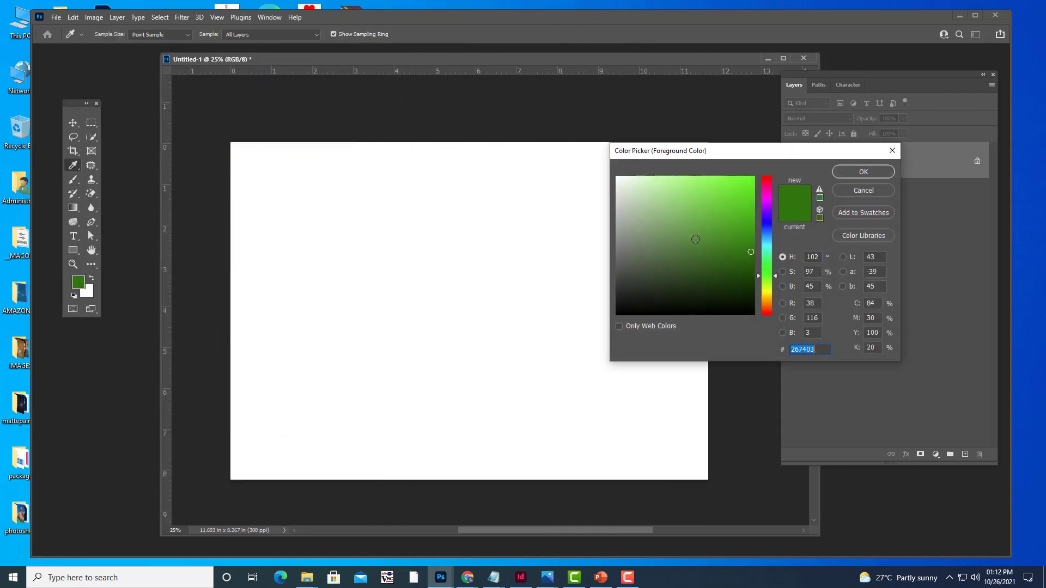
left_click(557, 152)
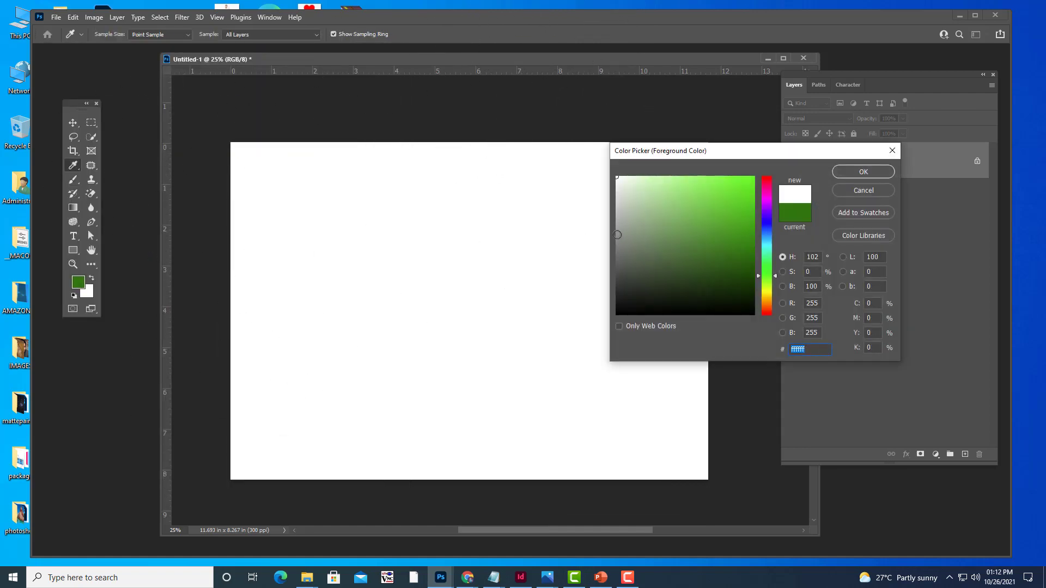
type("999999")
key("Return")
- Stamp two grey smoke shapes on the canvas, then undo both
key("b")
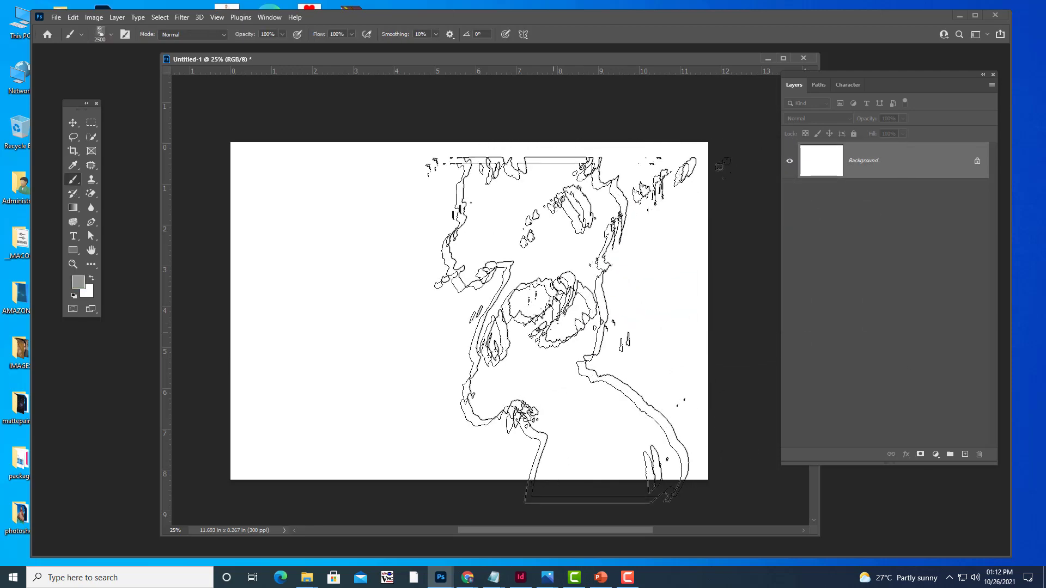
left_click(562, 324)
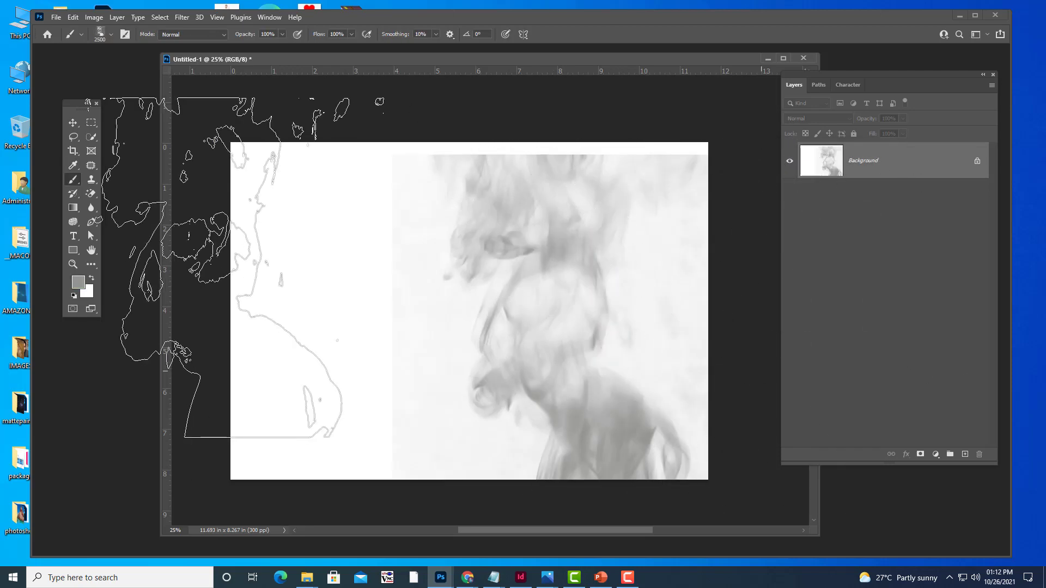
left_click(256, 251)
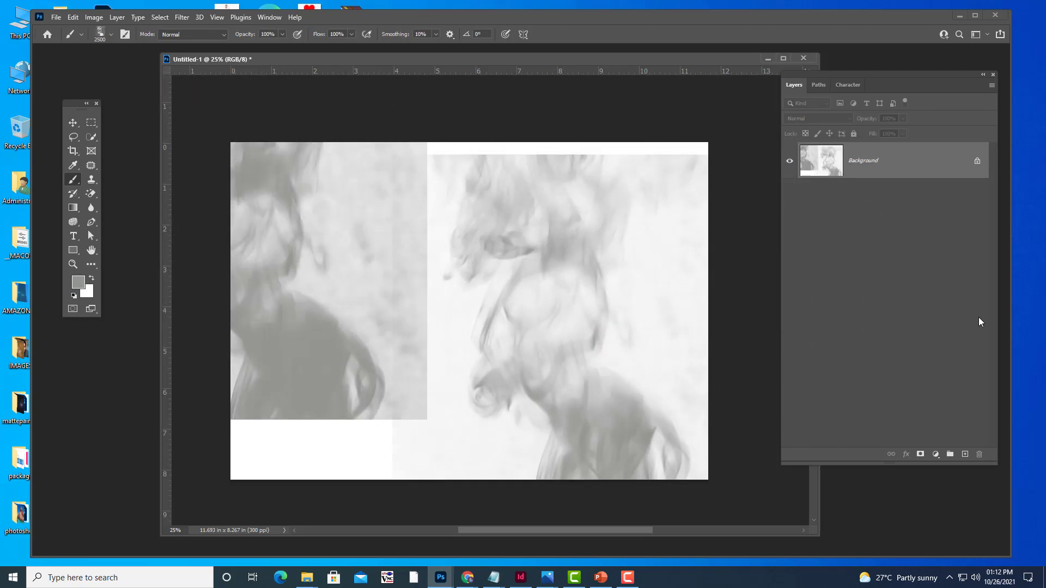
key("ctrl+z")
key("ctrl+z")
key("ctrl+z")
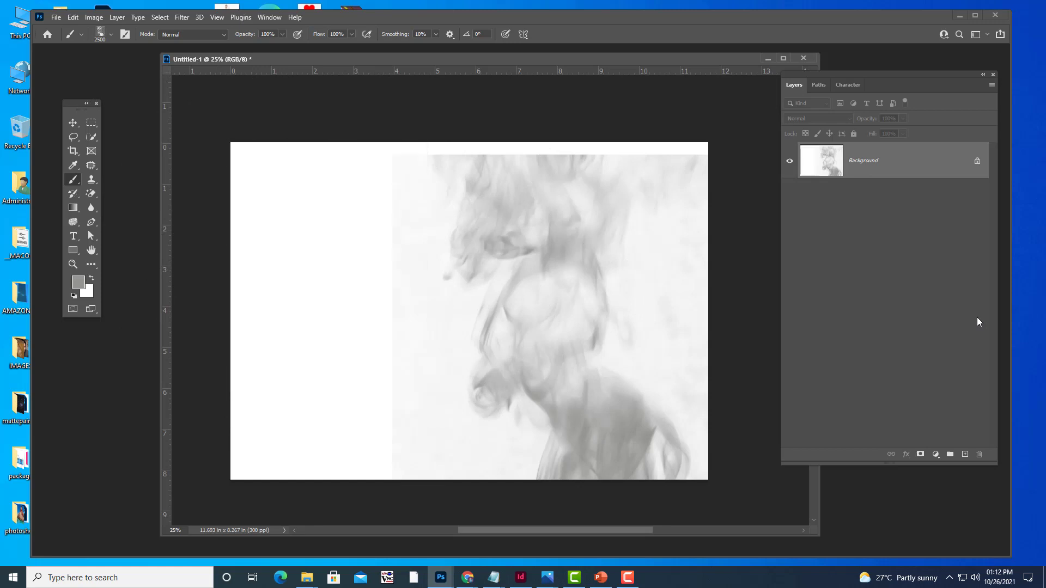
key("ctrl+z")
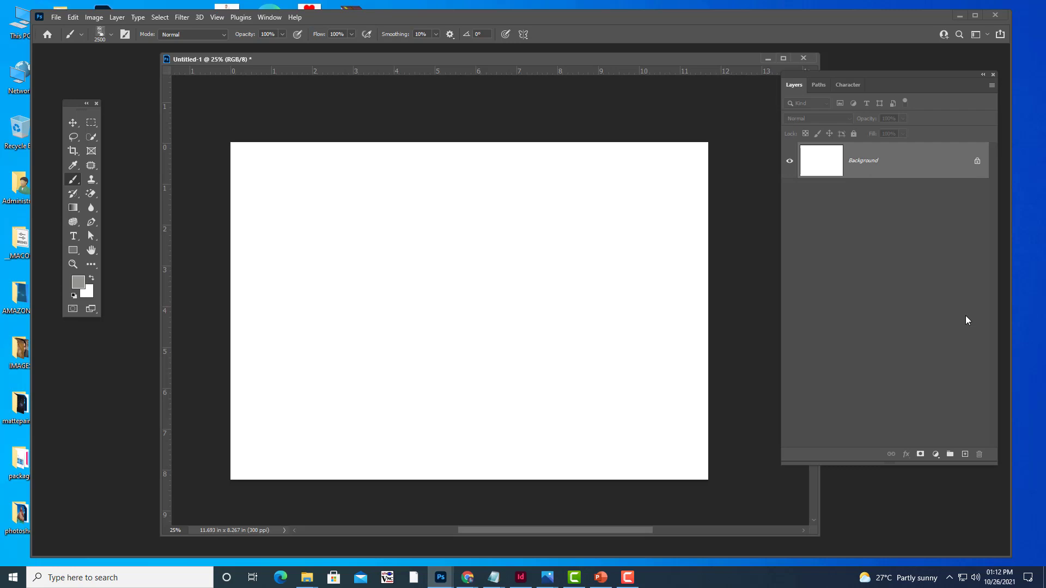
- Test smoke brush 24 with a large grey stamp, then undo it
left_click(99, 40)
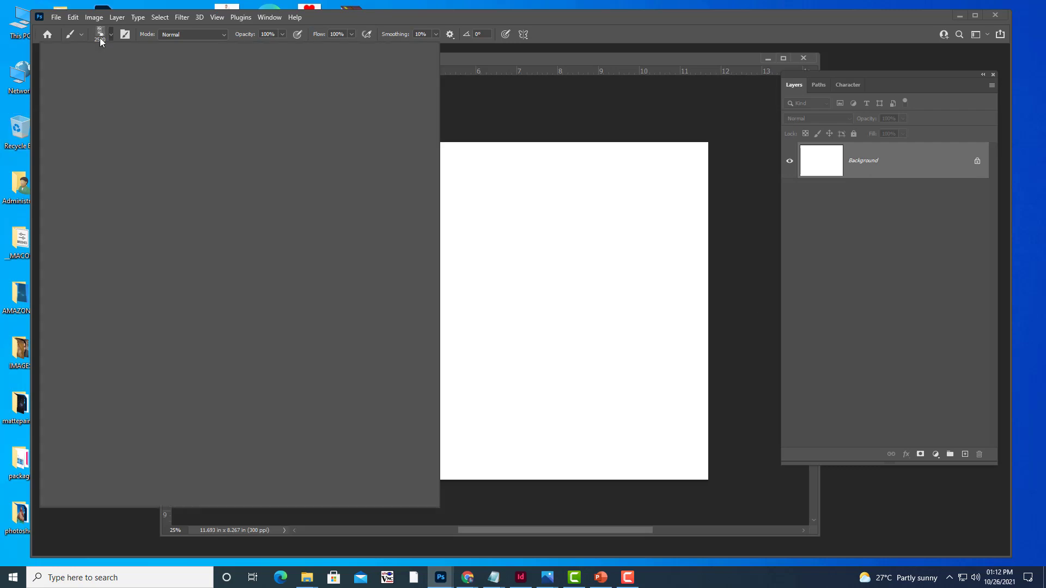
scroll(370, 443, "down", 1)
scroll(370, 443, "down", 2)
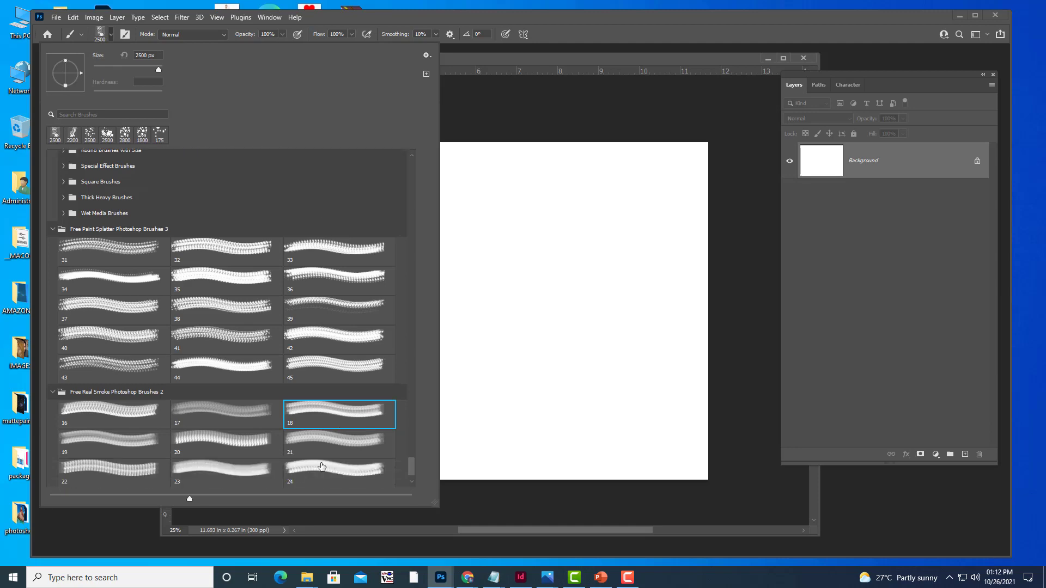
scroll(354, 452, "down", 1)
scroll(341, 444, "down", 1)
left_click(346, 433)
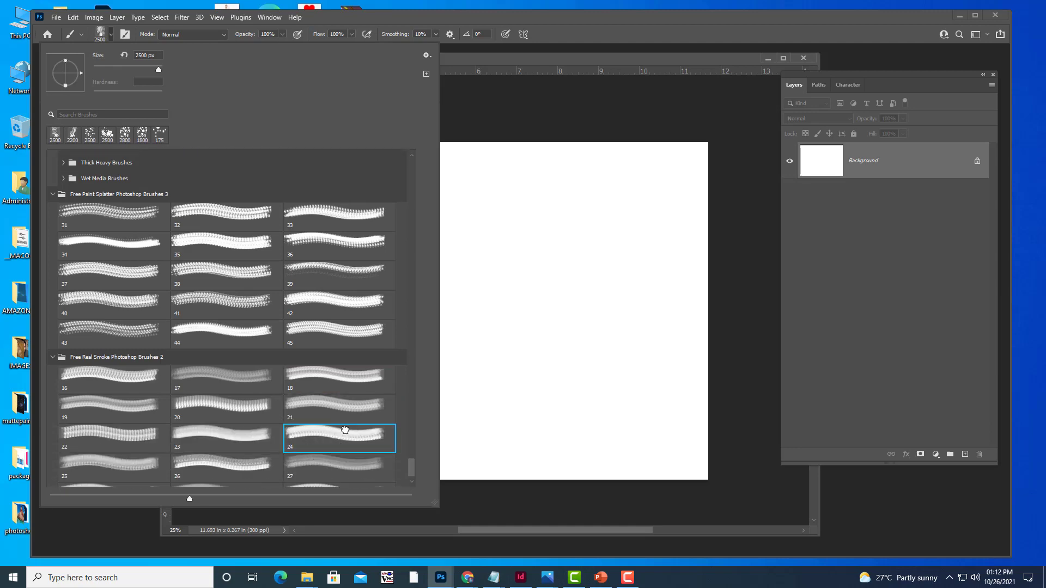
left_click(543, 318)
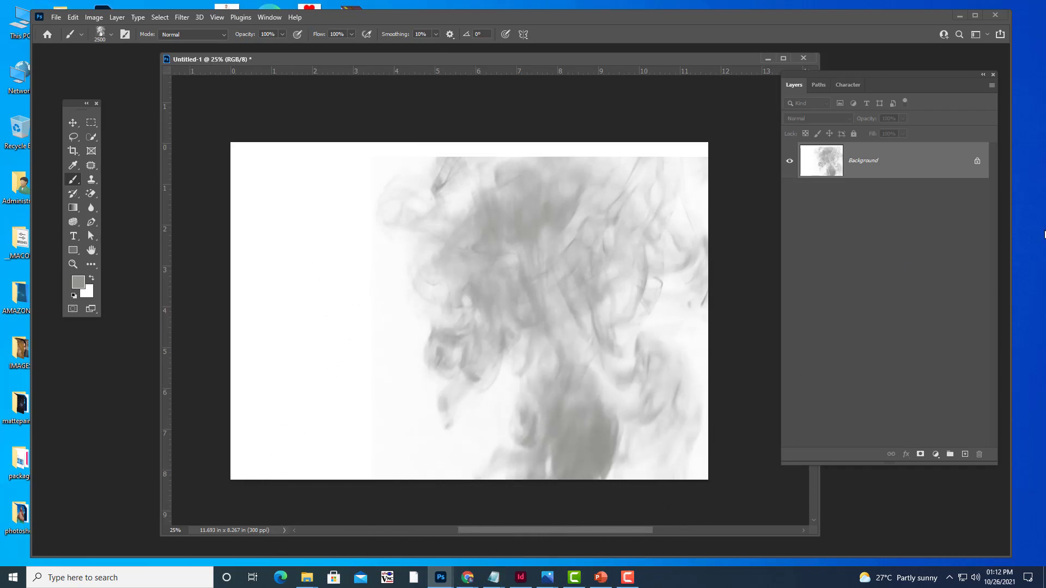
key("ctrl+z")
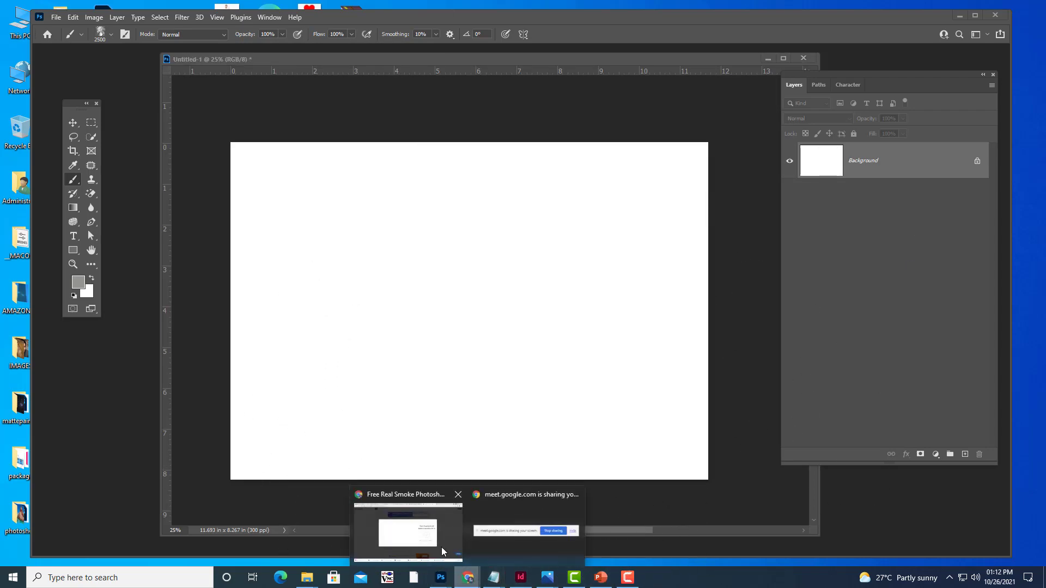
- Return to the Brusheezy brush search results and browse through them
left_click(441, 547)
left_click(789, 167)
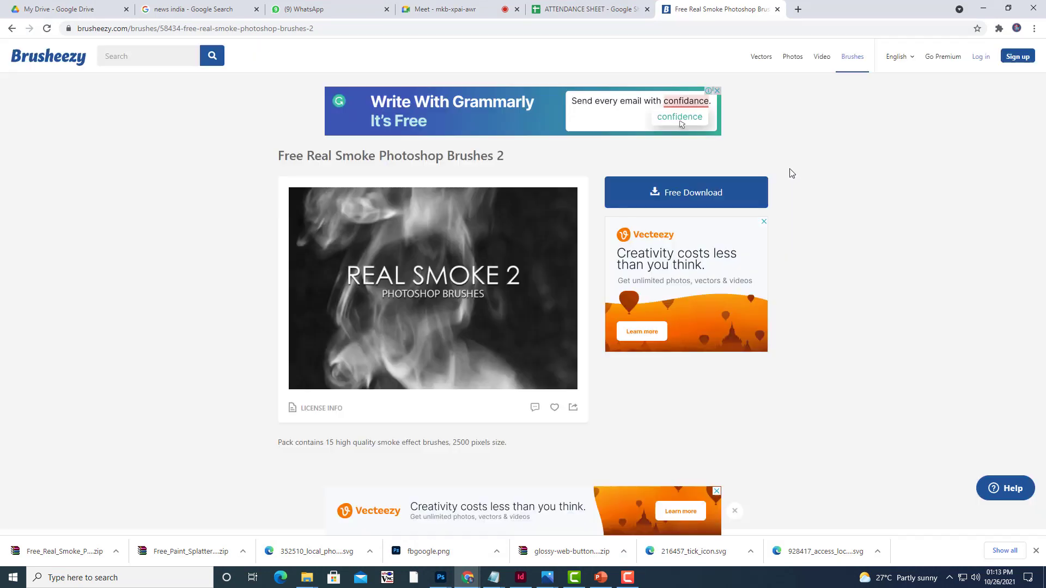
left_click(12, 29)
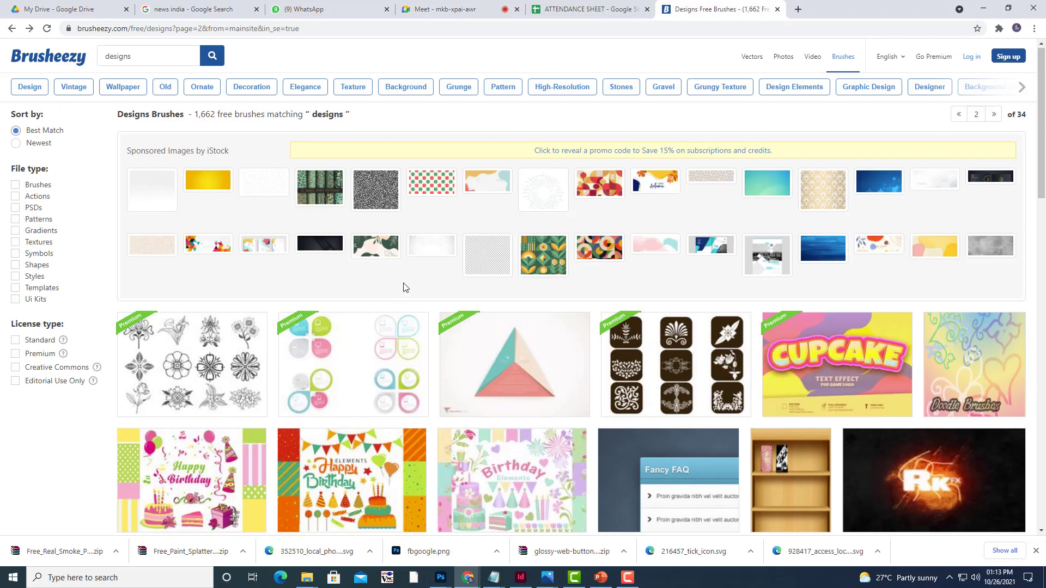
scroll(545, 281, "down", 10)
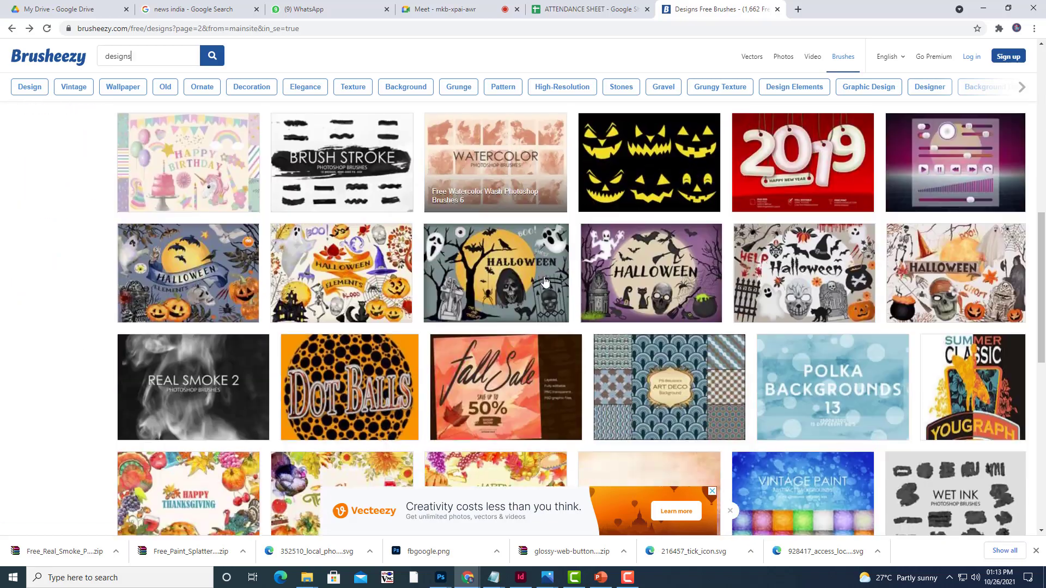
scroll(545, 280, "down", 2)
scroll(545, 281, "down", 4)
scroll(105, 43, "up", 4)
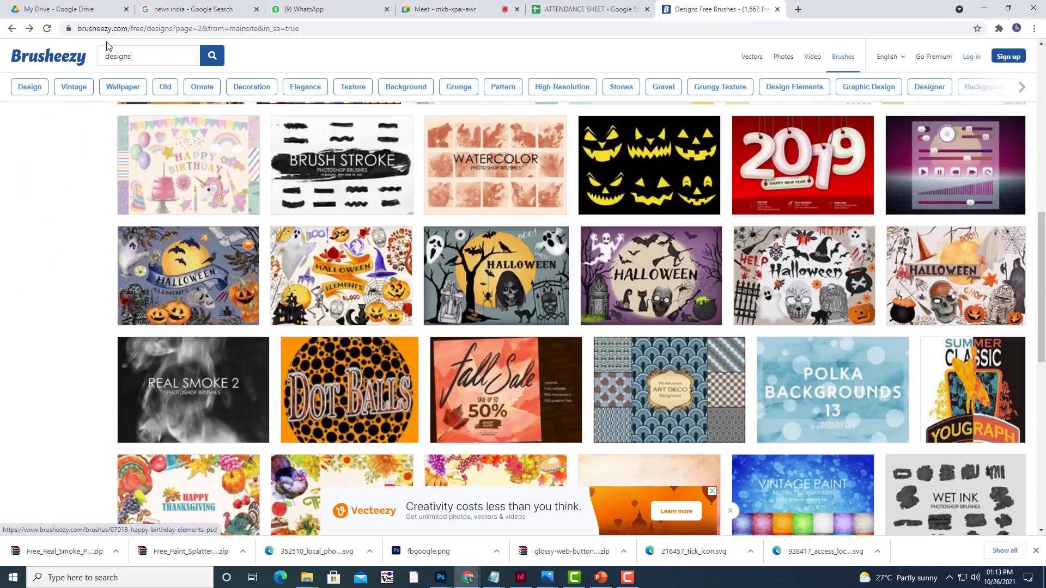
scroll(227, 65, "up", 4)
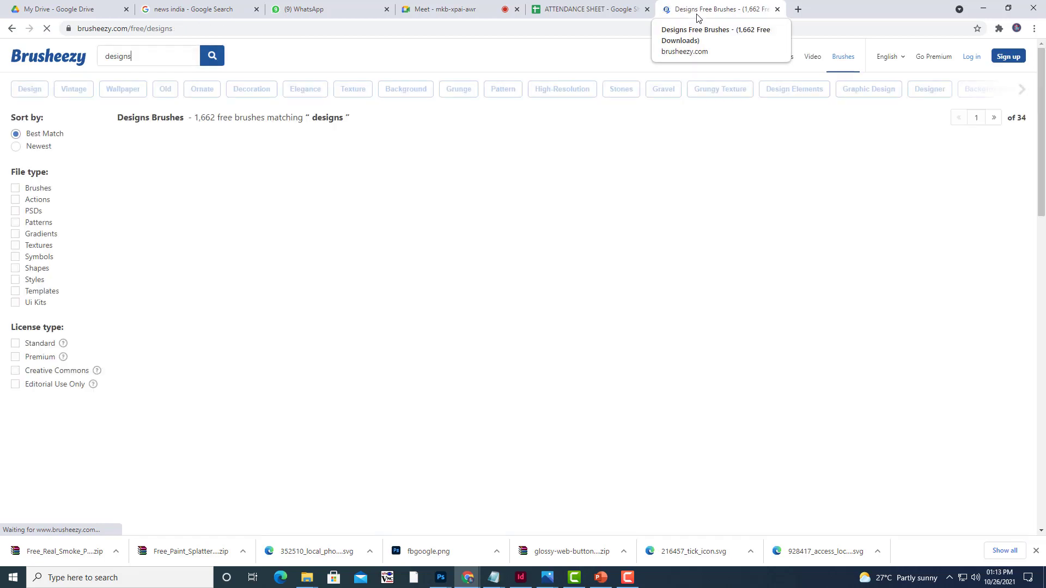
scroll(695, 221, "down", 5)
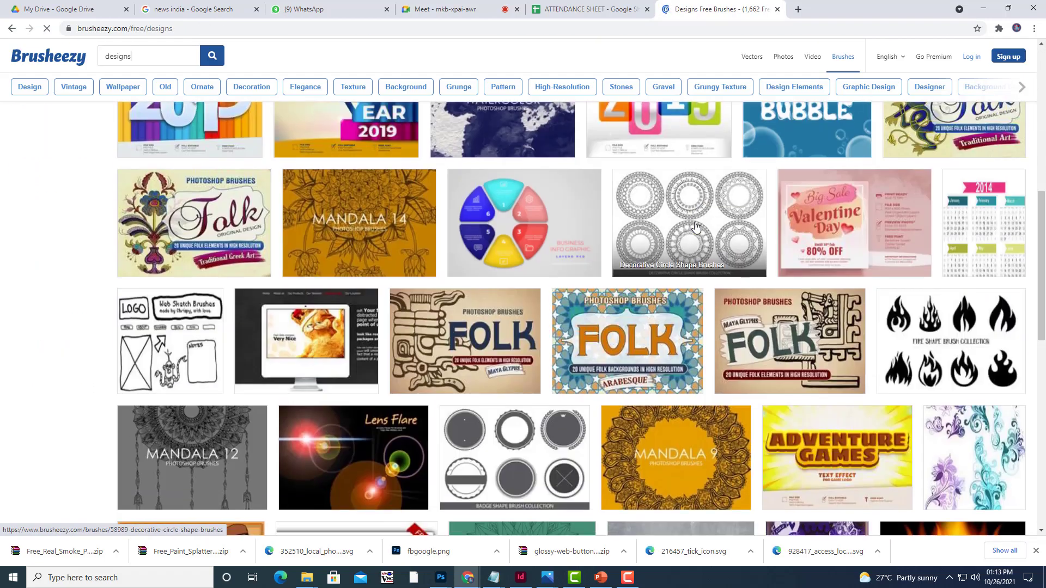
scroll(544, 246, "down", 3)
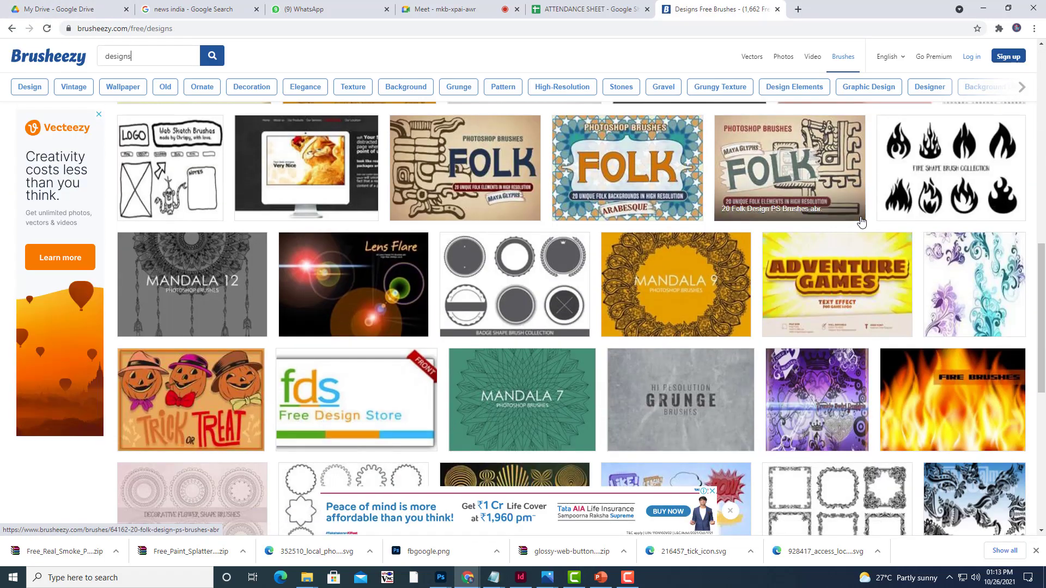
scroll(327, 190, "down", 2)
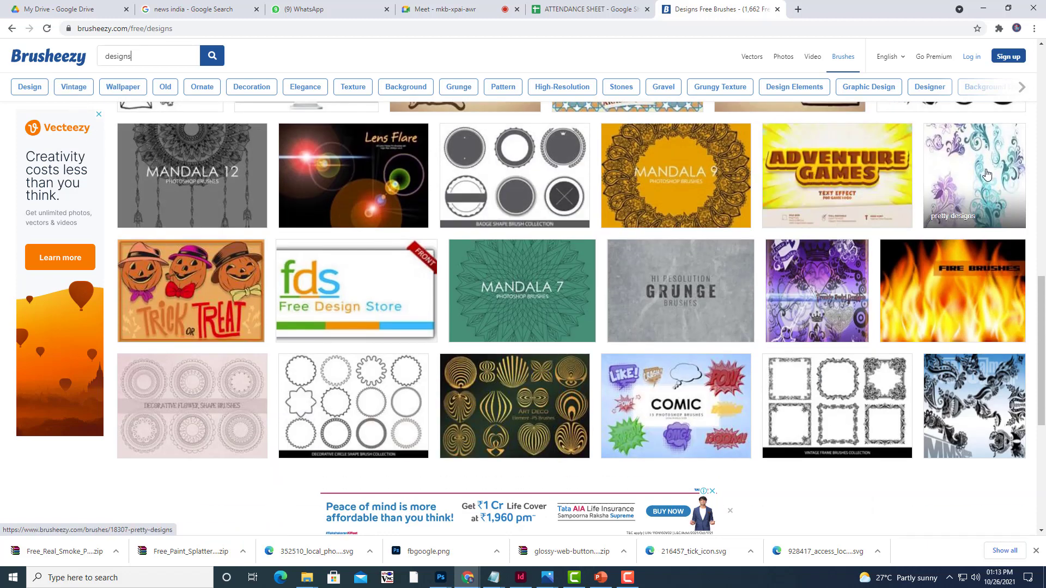
- Open the Pretty Designs brush pack and start its free download, dismissing the sign-up prompt
left_click(983, 199)
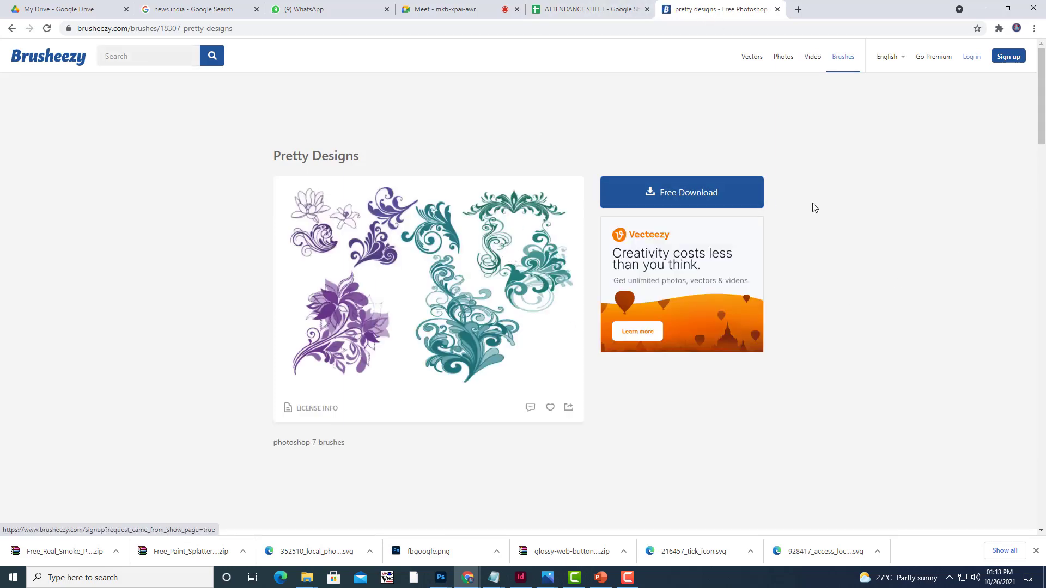
left_click(714, 194)
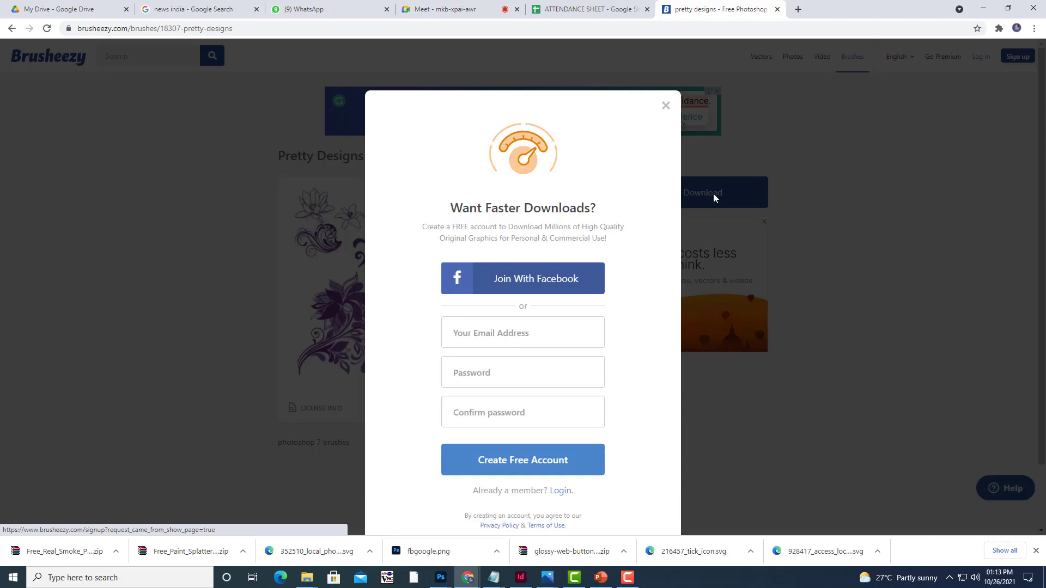
left_click(666, 105)
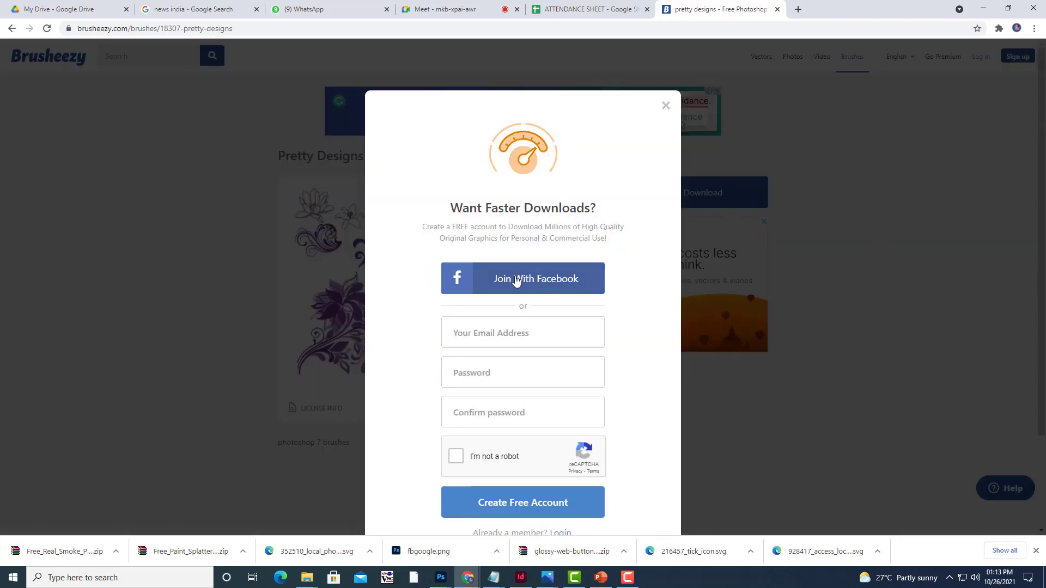
left_click(666, 105)
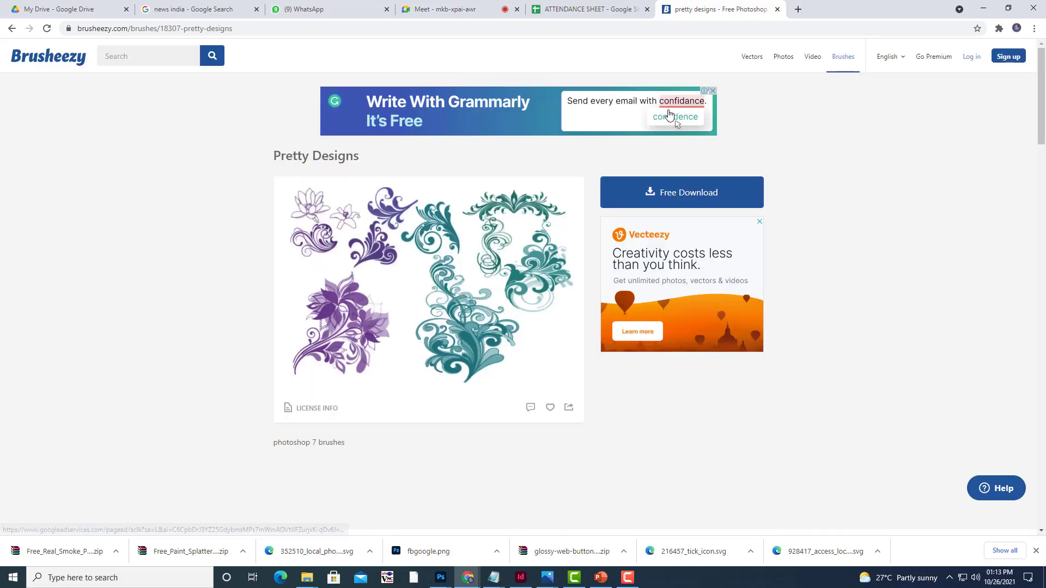
left_click(673, 196)
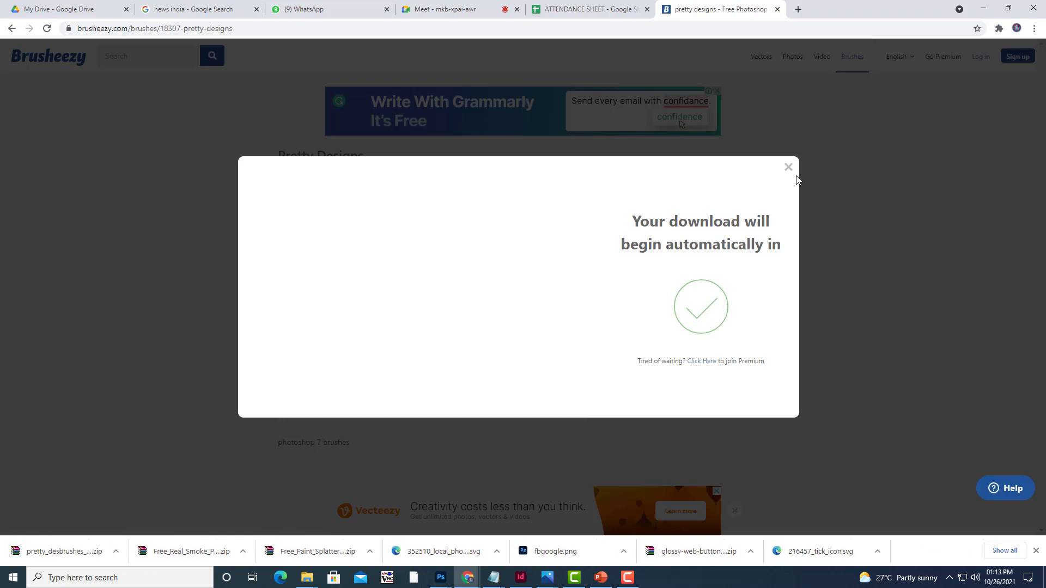
- Show the downloaded pretty_desbrushes_bykari zip in its folder and copy it
left_click(117, 549)
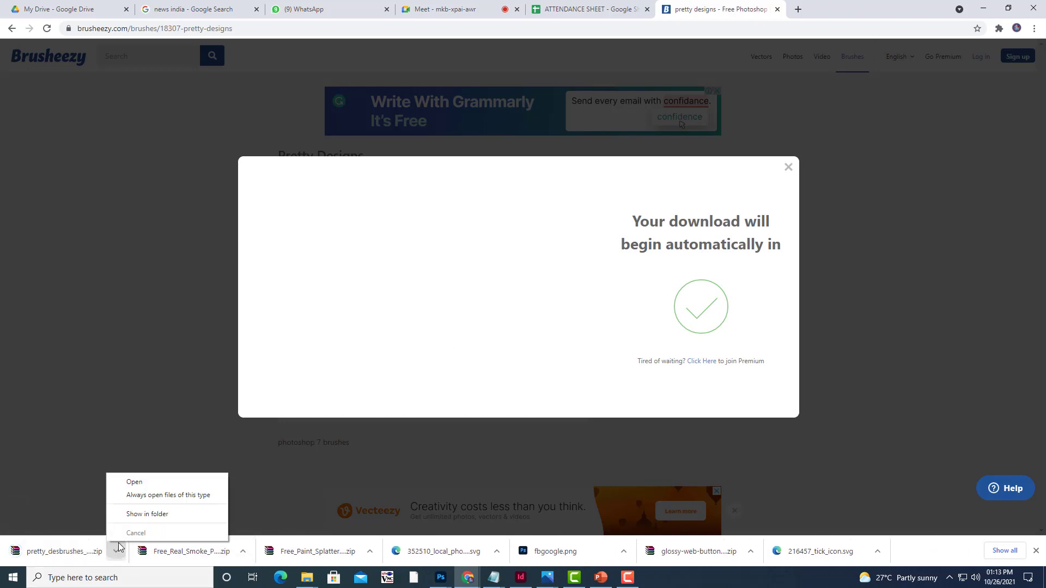
left_click(143, 515)
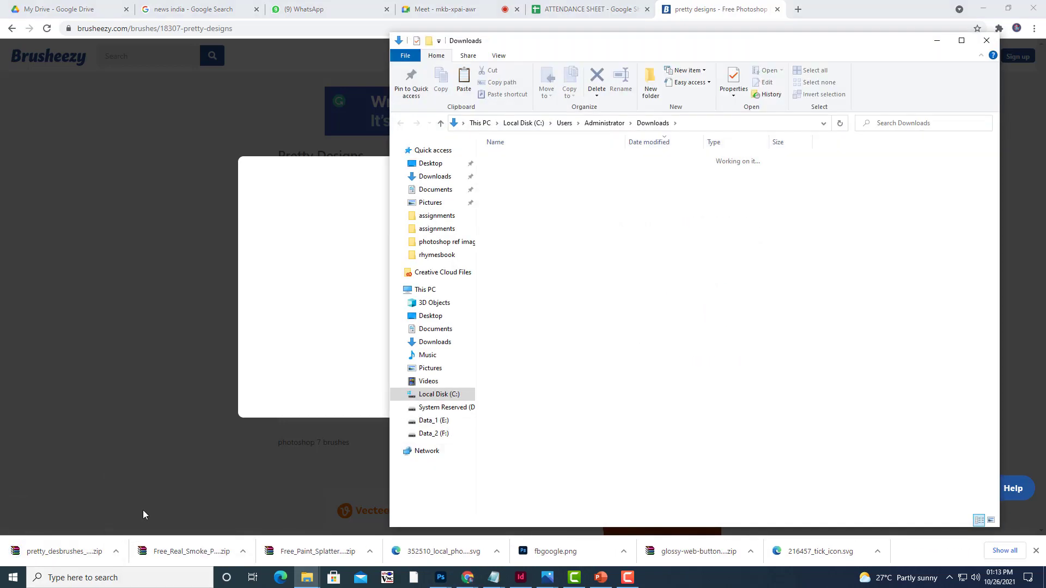
right_click(523, 173)
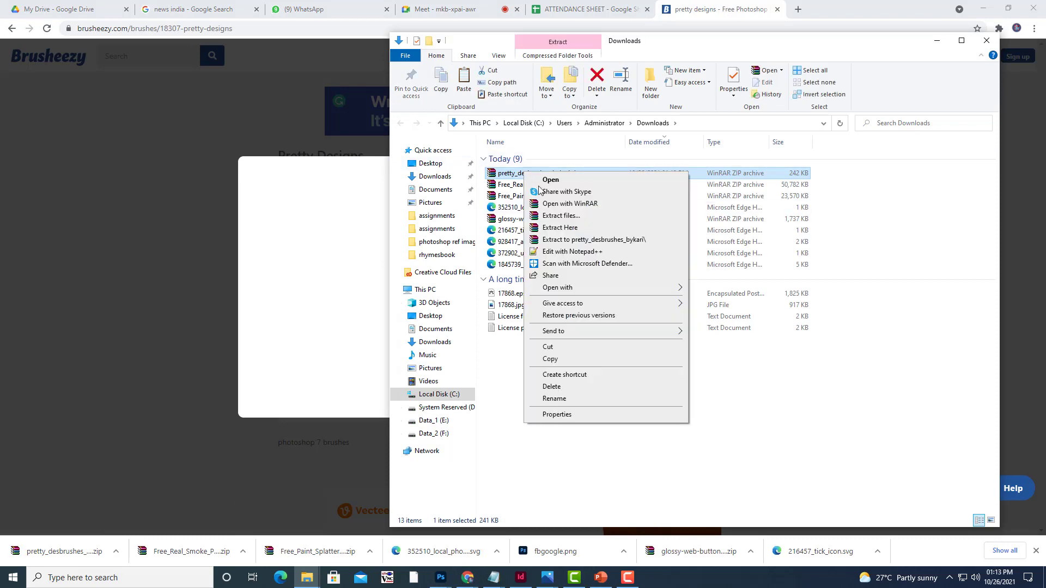
left_click(549, 358)
- Paste the copied zip into the brushes folder on the desktop
left_click(937, 41)
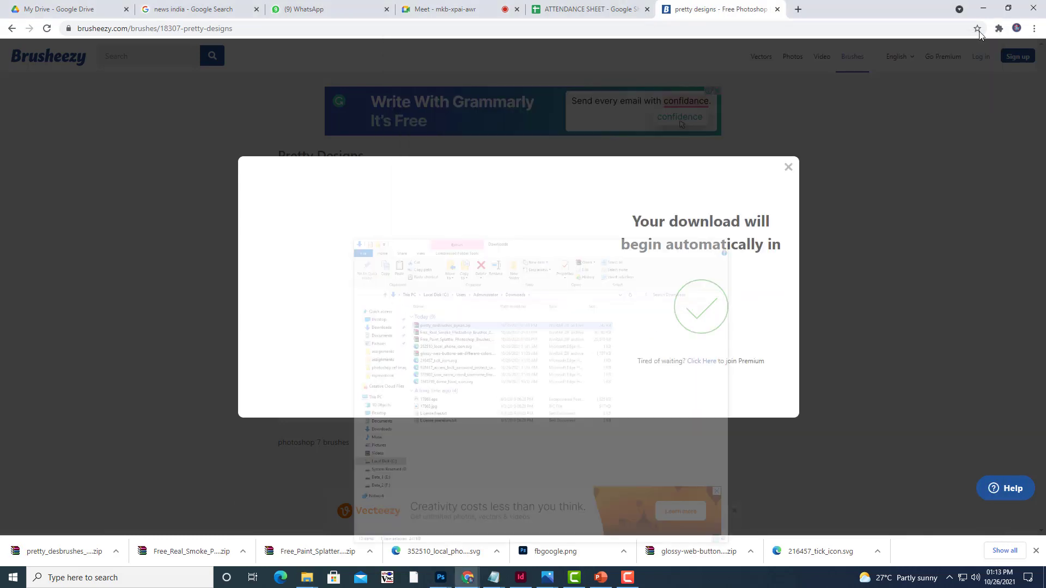
left_click(985, 14)
left_click(961, 11)
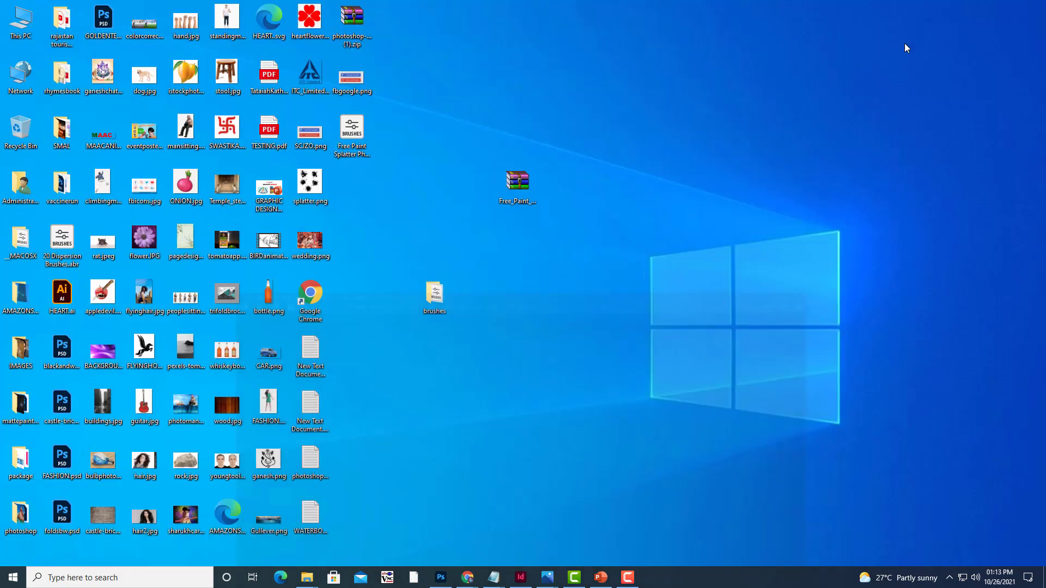
double_click(434, 296)
right_click(635, 287)
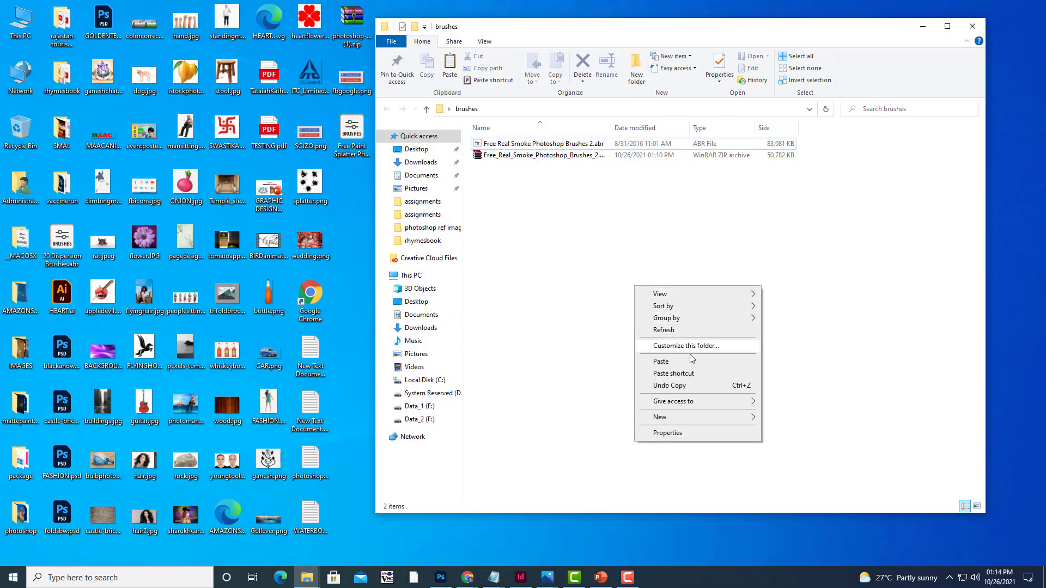
left_click(683, 363)
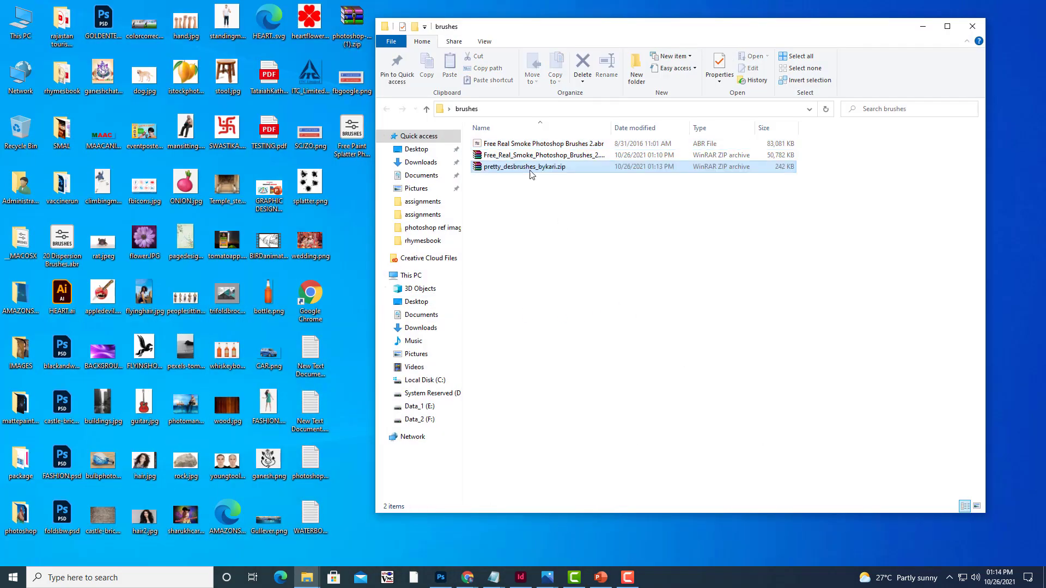
- Extract the zip there and load the pretty-desbrushes-bykari .abr file into Photoshop
right_click(521, 167)
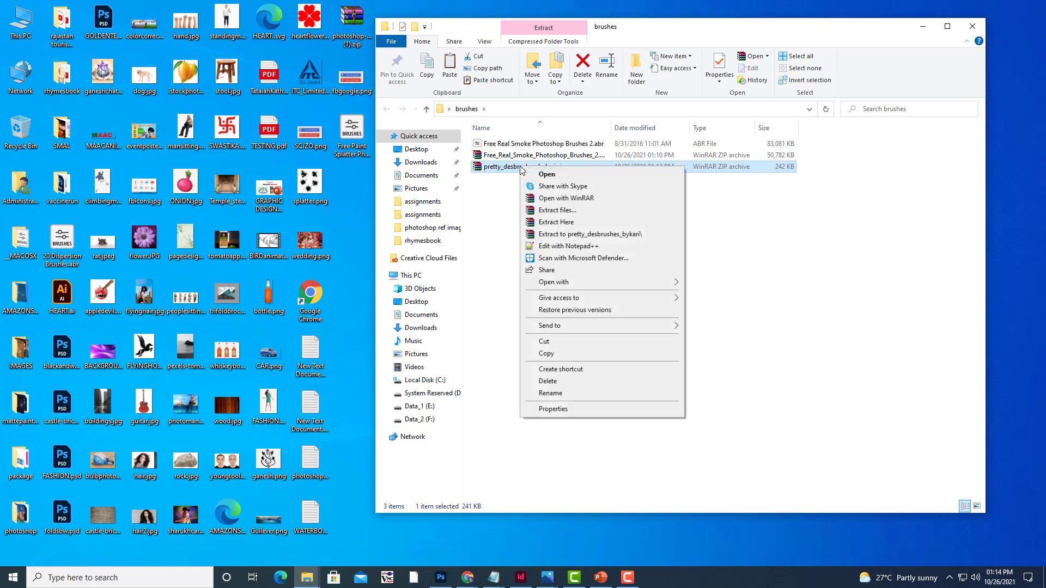
left_click(554, 222)
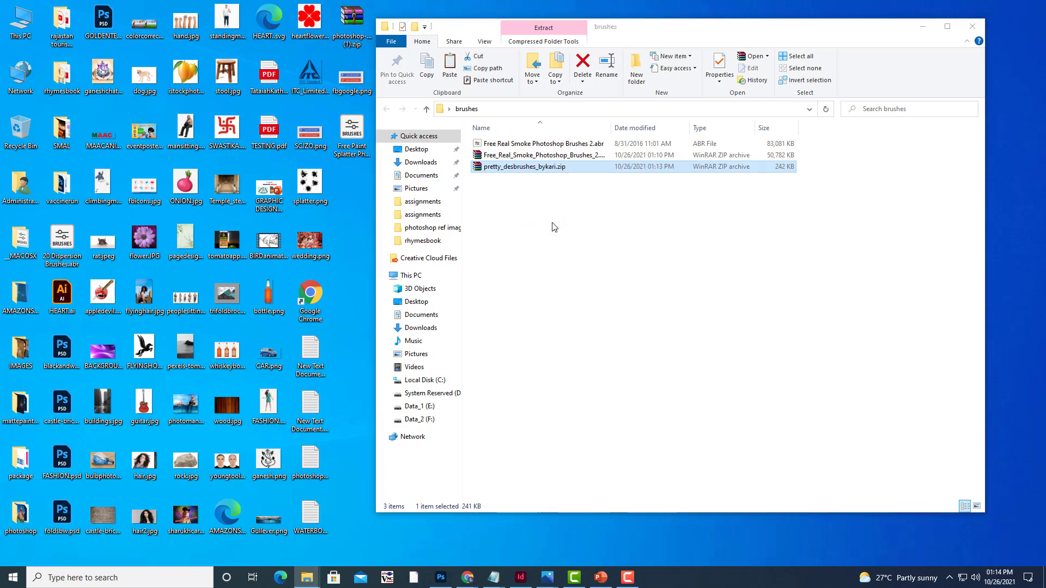
left_click(538, 199)
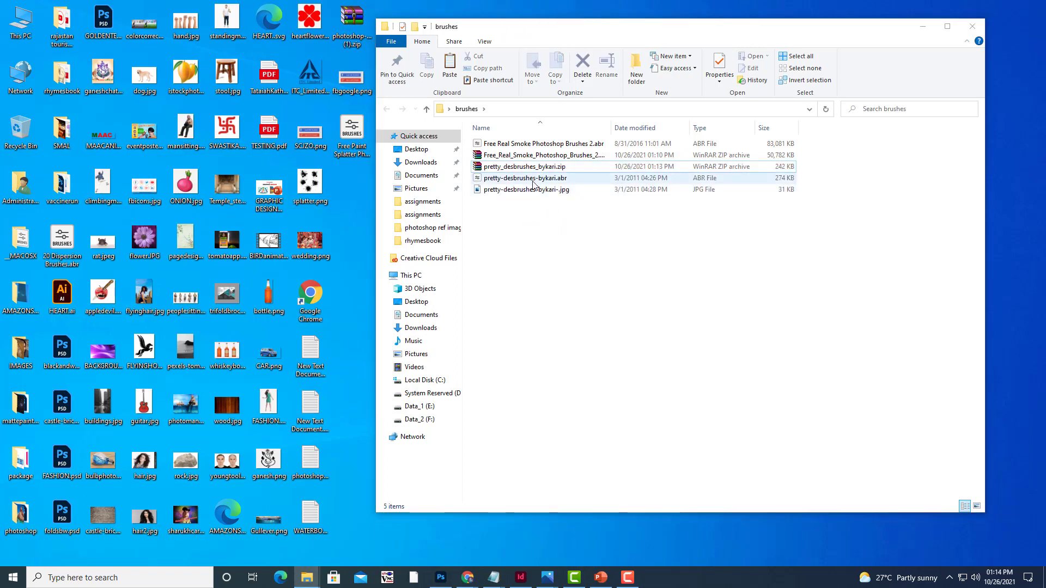
double_click(521, 179)
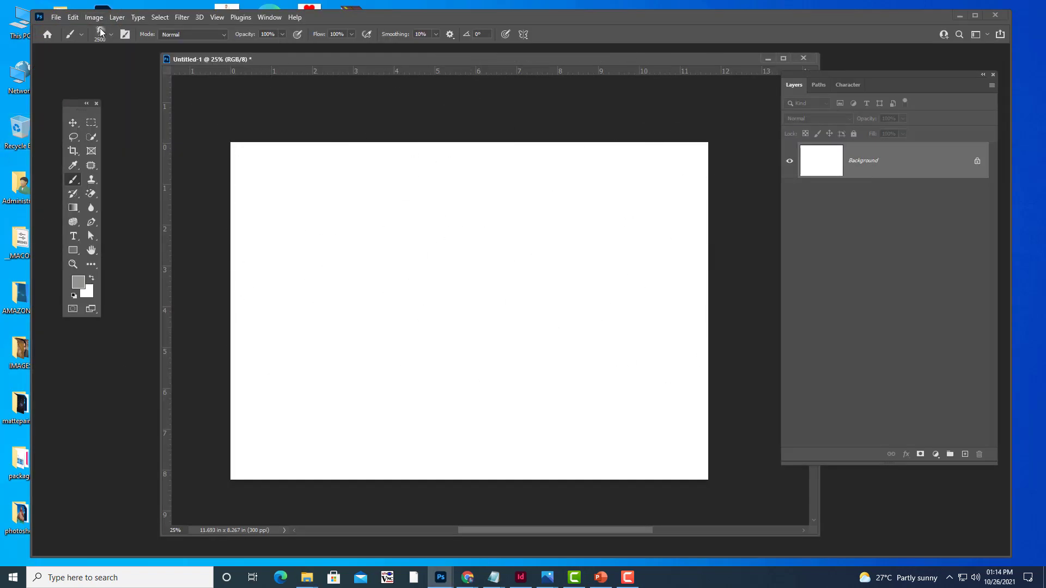
- Select the pretty-desbrushes-bykari-001 lotus brush from the brush presets
left_click(100, 32)
left_click(413, 482)
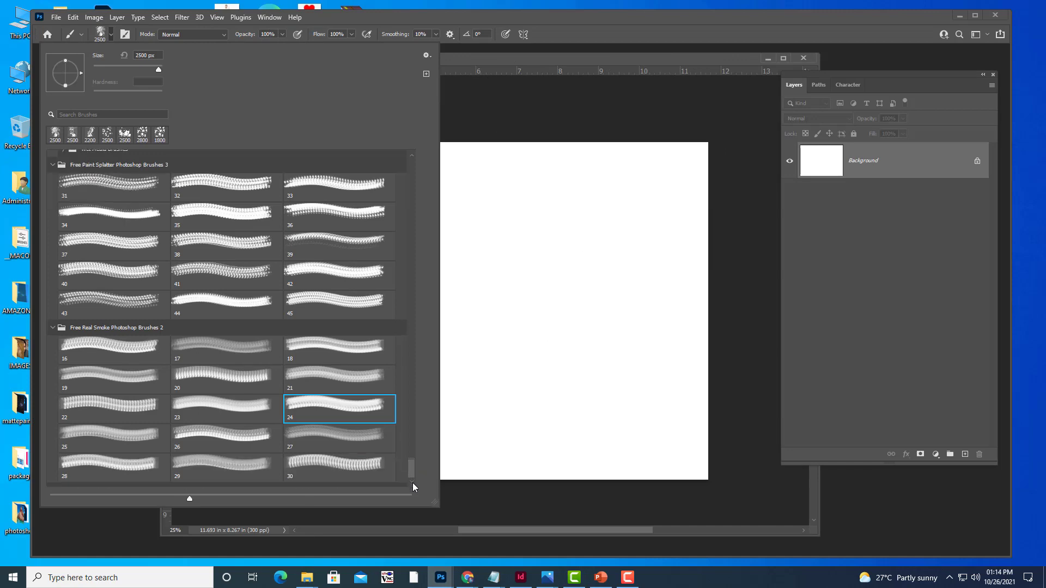
left_click(413, 483)
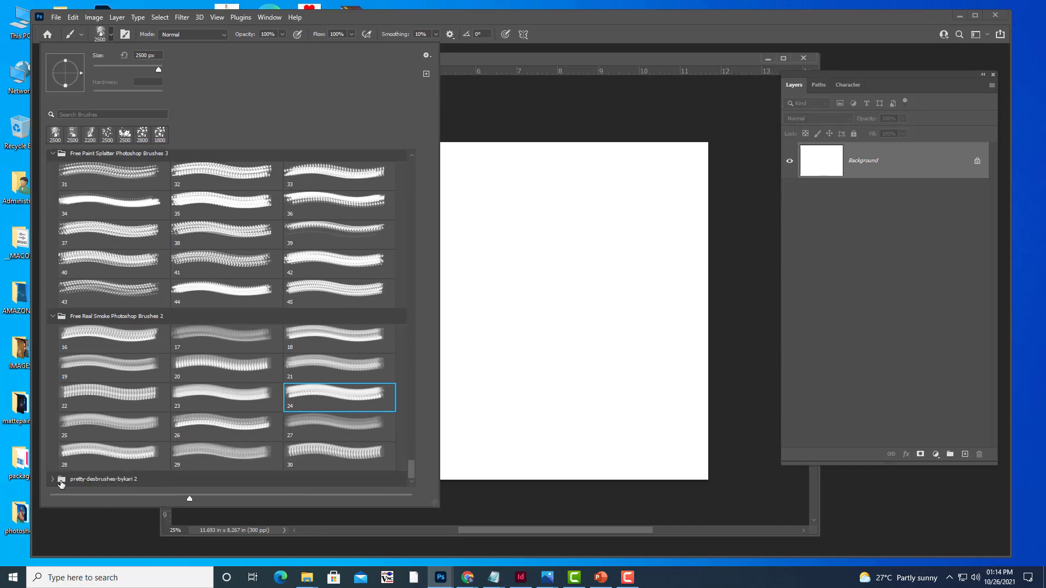
scroll(151, 456, "down", 2)
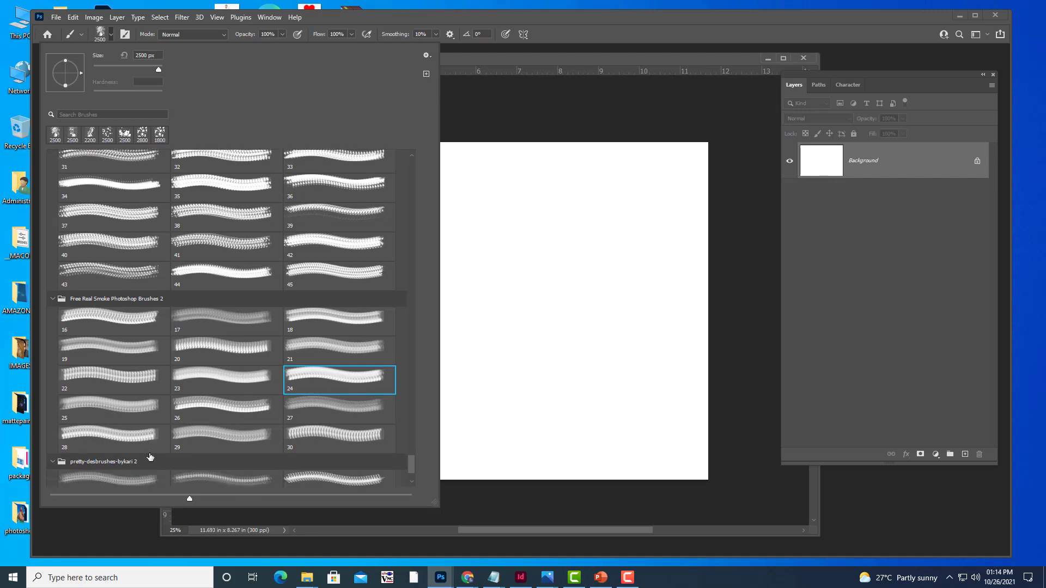
left_click(122, 444)
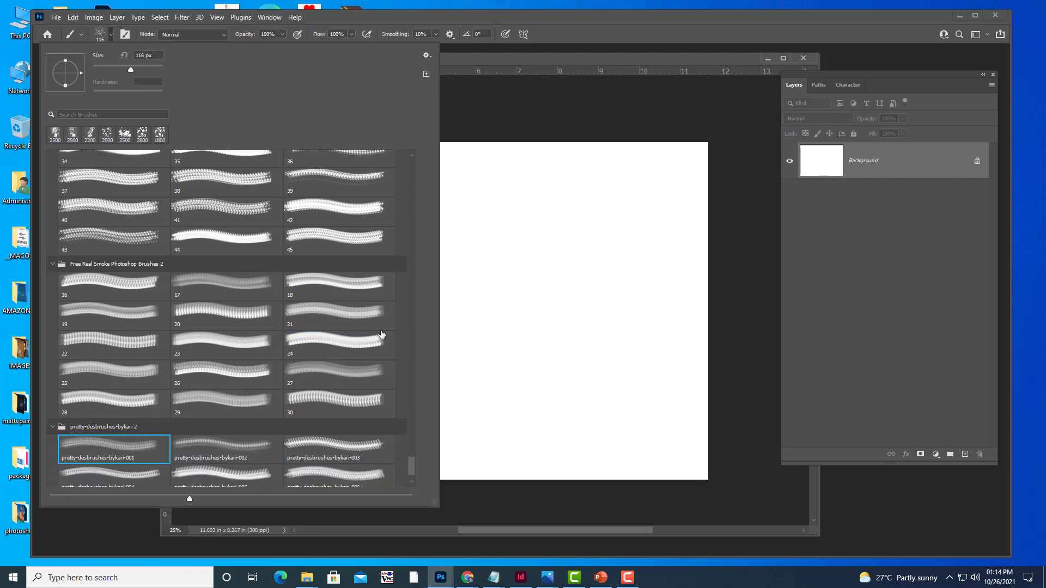
left_click(520, 57)
left_click_drag(521, 57, 529, 65)
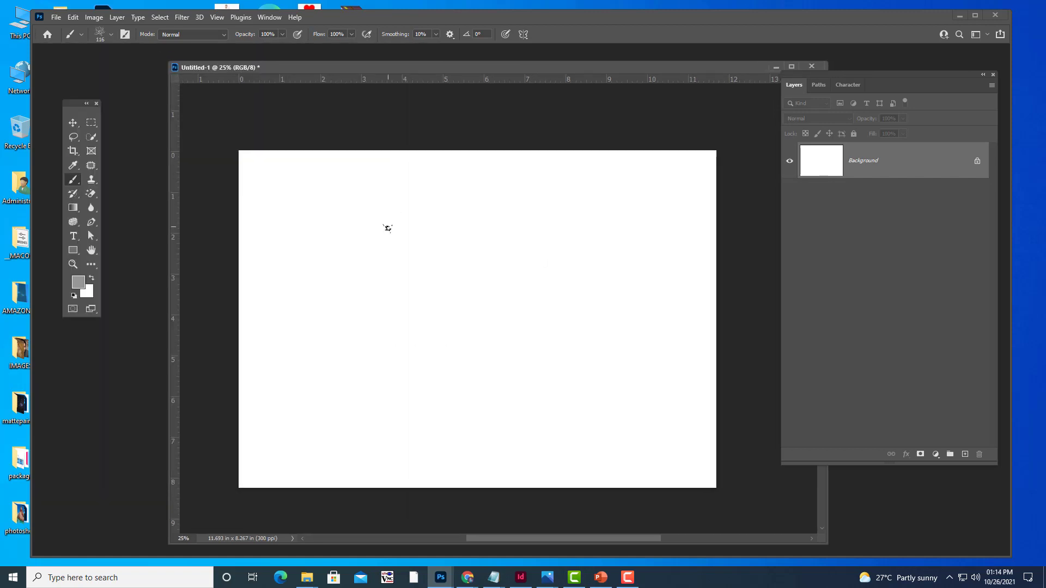
- Resize the lotus brush from 500 down to 200, test a stroke, then undo it
key("bracketright")
key("bracketright")
key("bracketright")
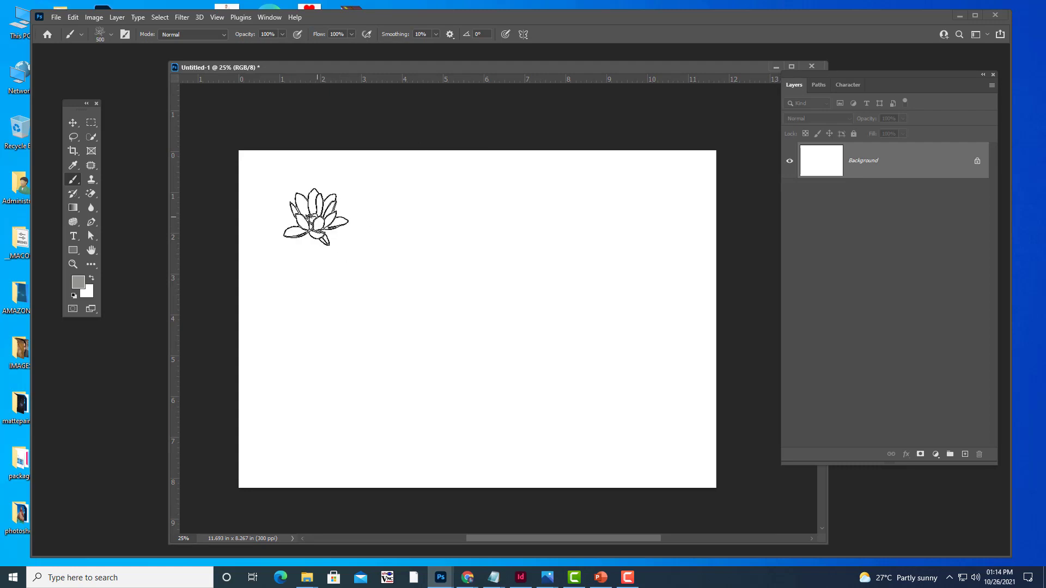
key("bracketleft")
key("bracketleft")
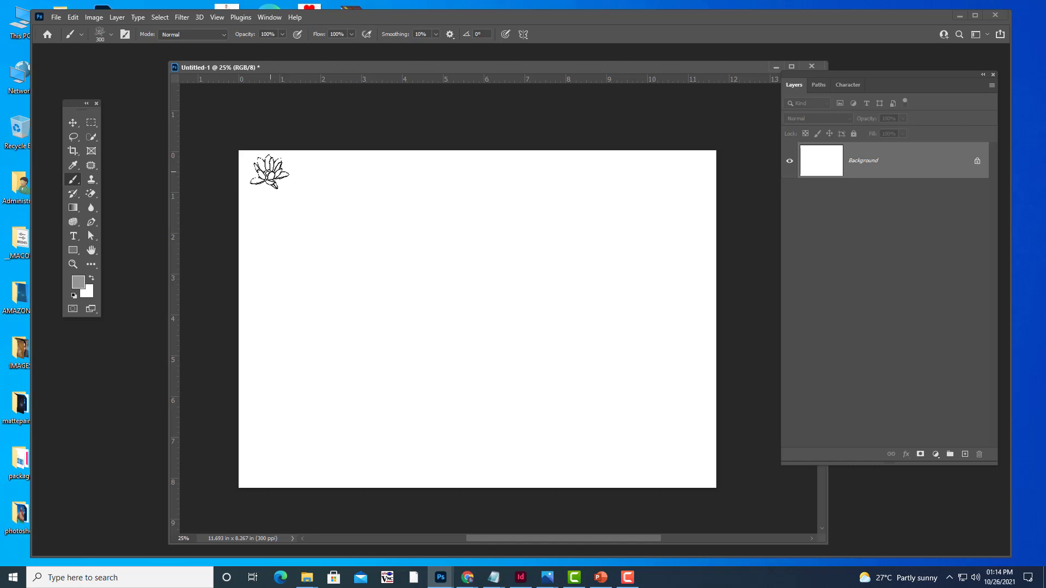
key("bracketleft")
left_click_drag(266, 164, 270, 438)
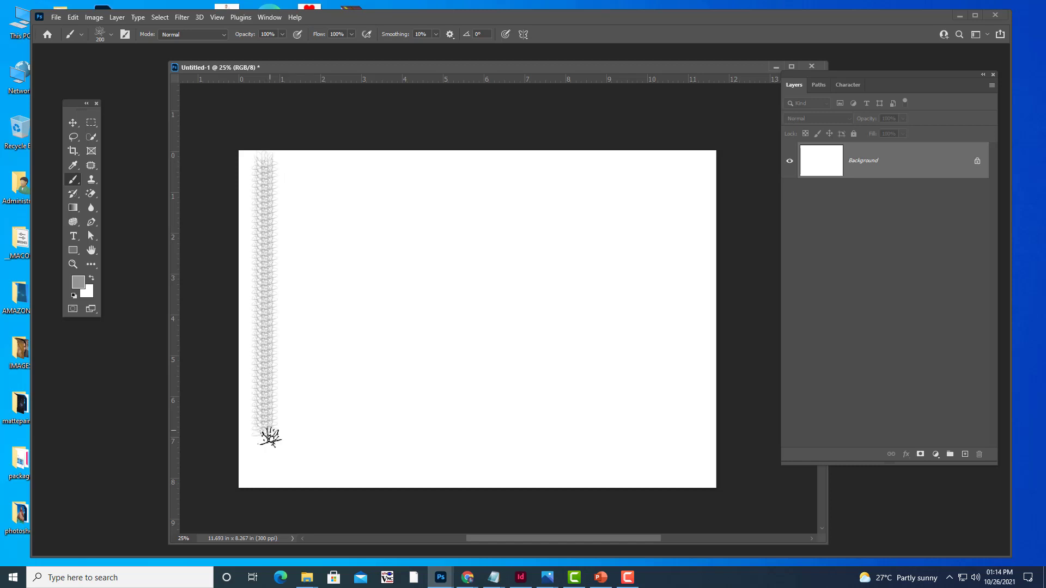
key("ctrl+z")
- Set the foreground to red f90808, stamp six red lotuses, then undo them
left_click(78, 282)
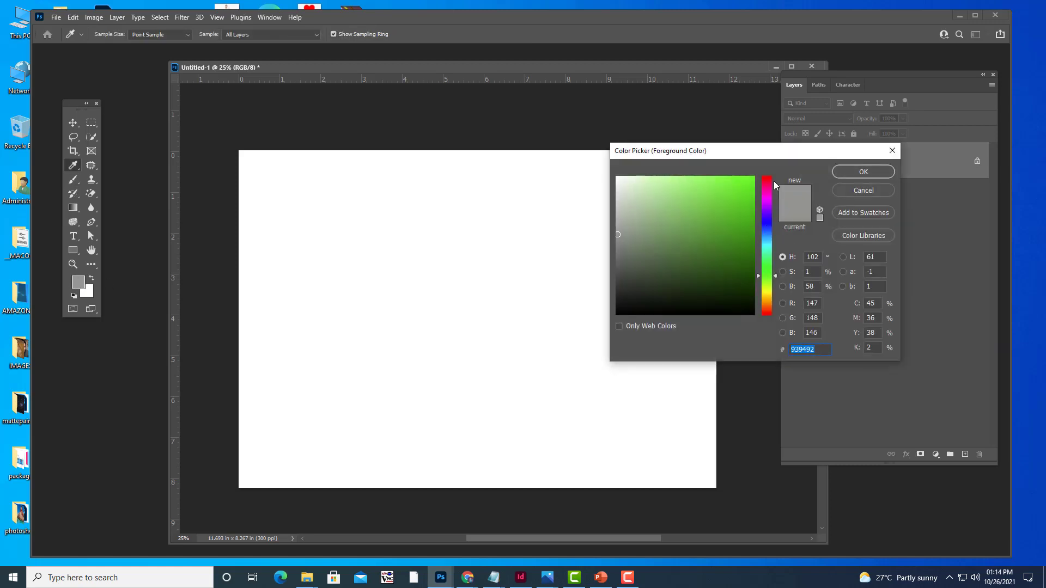
left_click(767, 177)
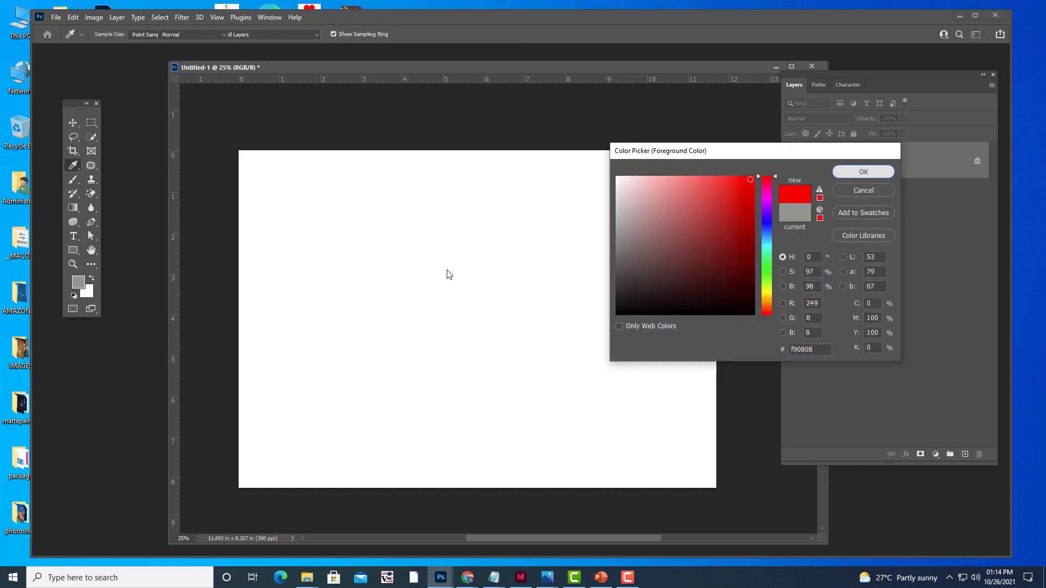
key("Return")
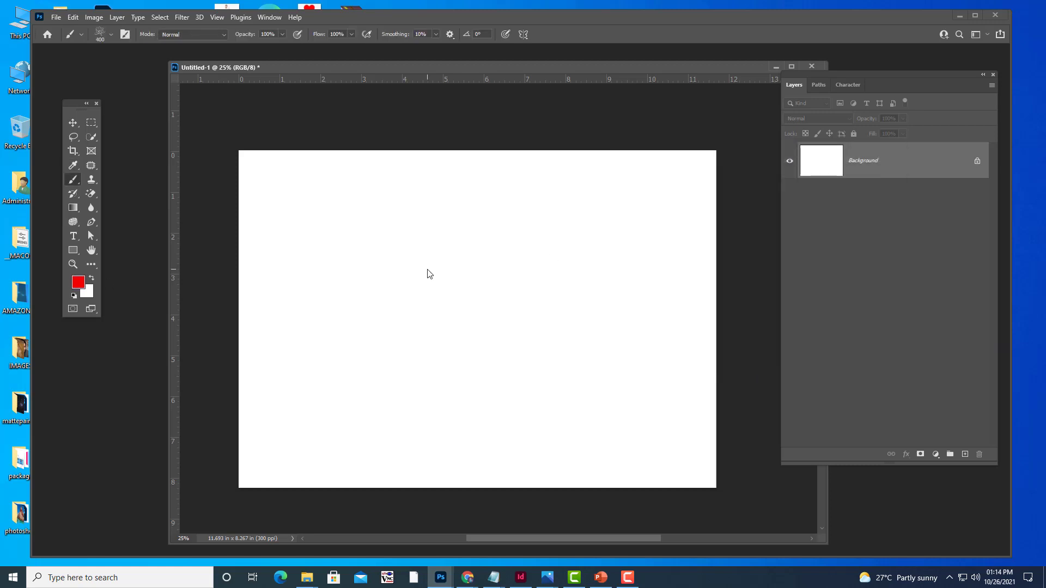
left_click(425, 269)
left_click(639, 303)
left_click(487, 384)
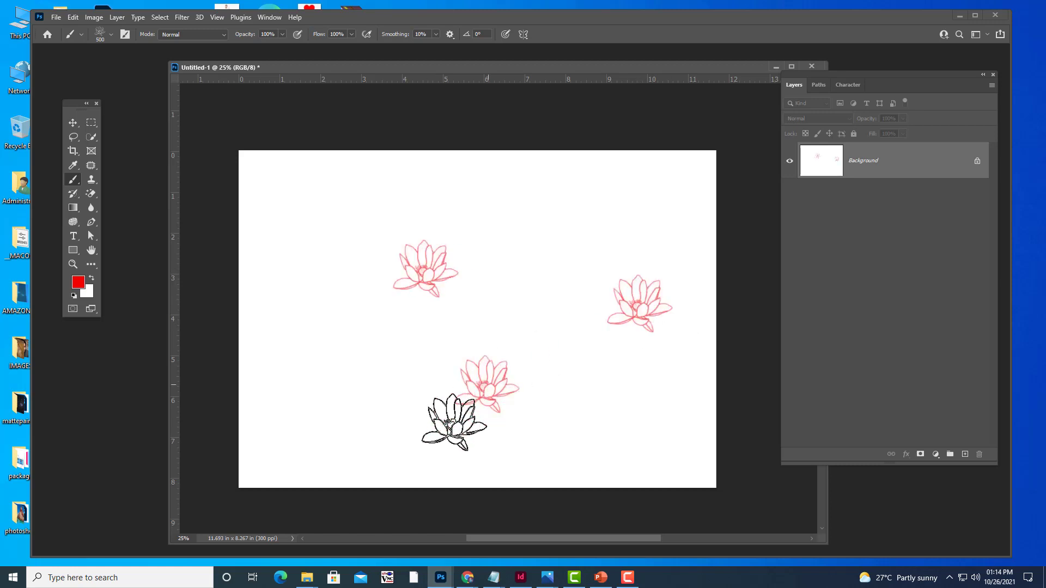
left_click(438, 438)
left_click(384, 381)
left_click(544, 242)
key("ctrl+z")
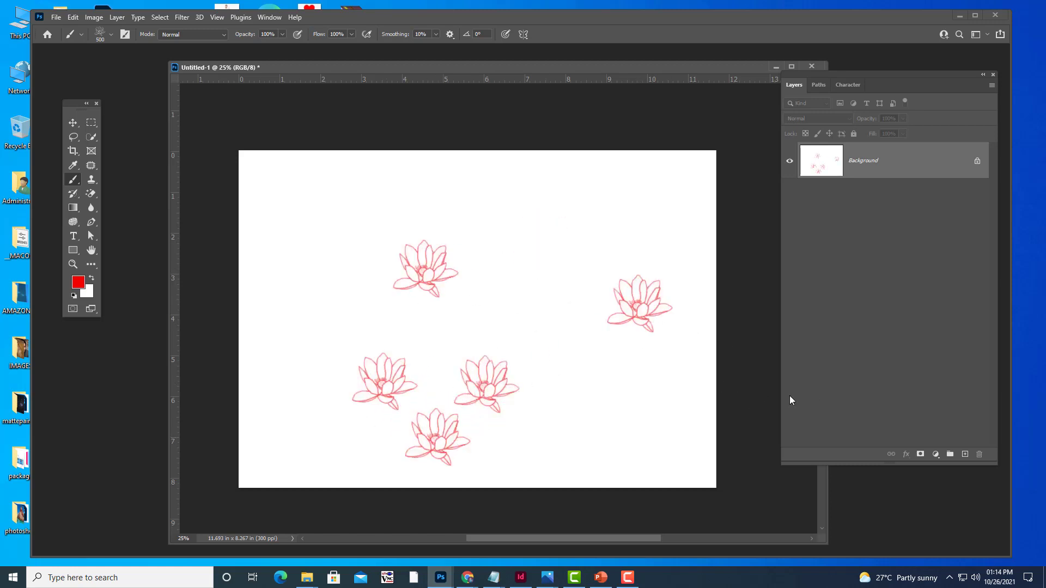
key("ctrl+z")
key("ctrl+z")
key("ctrl+z")
key("ctrl+z")
key("ctrl+z")
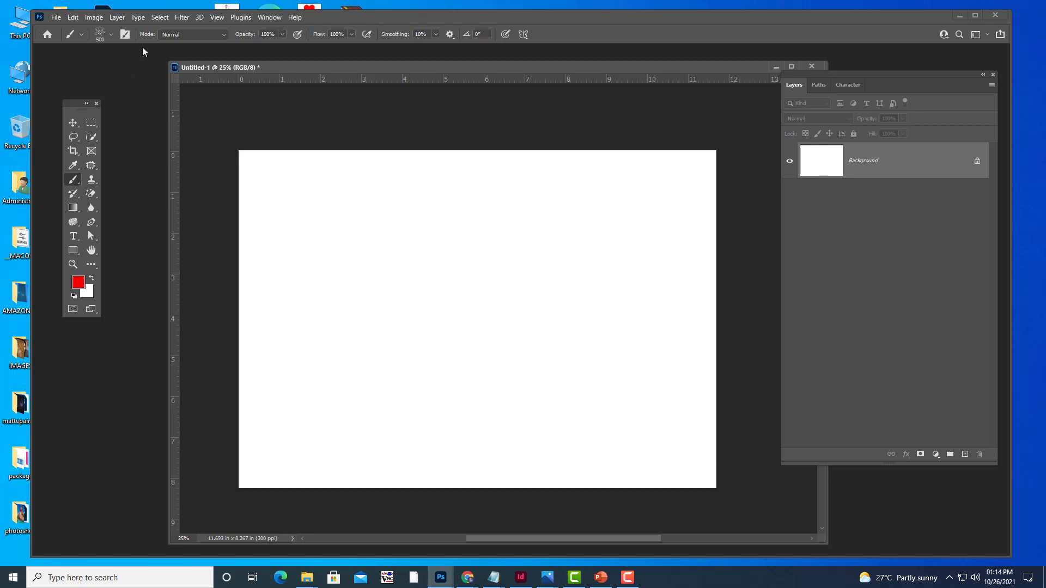
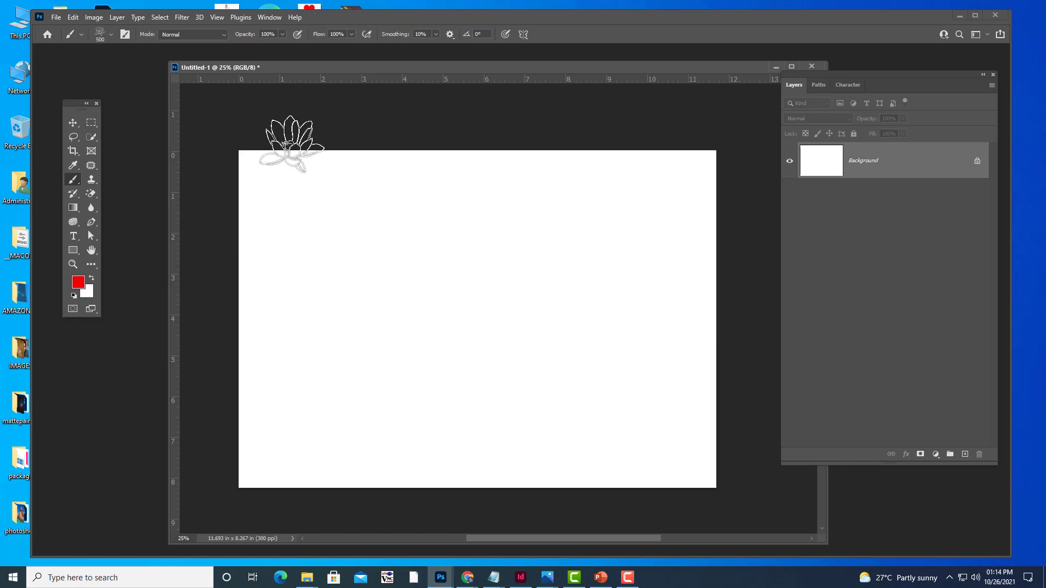
- Widen the lotus brush spacing in Brush Settings and make the brush a little smaller
left_click(270, 17)
left_click(314, 115)
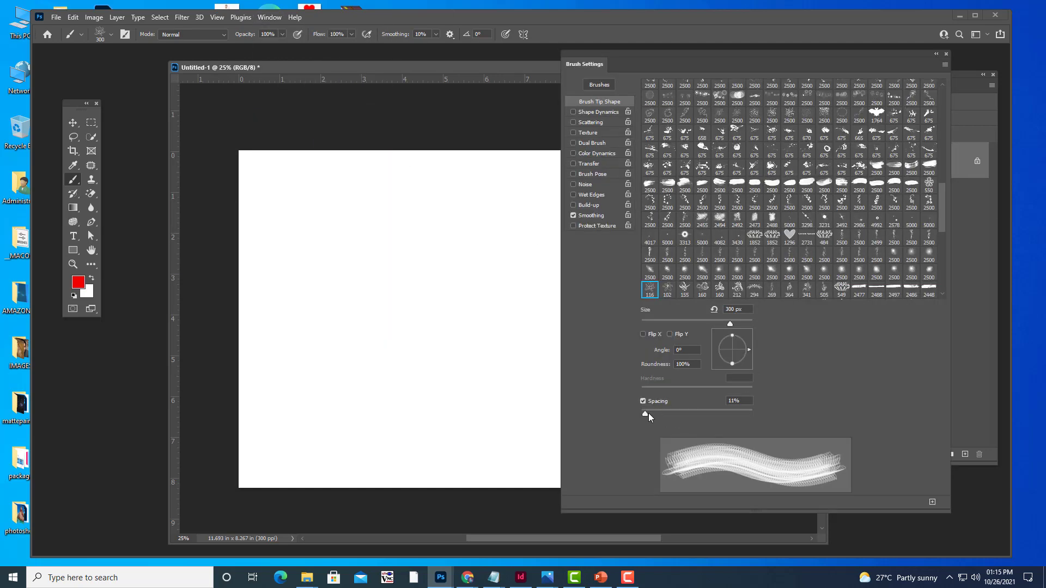
left_click_drag(648, 413, 708, 417)
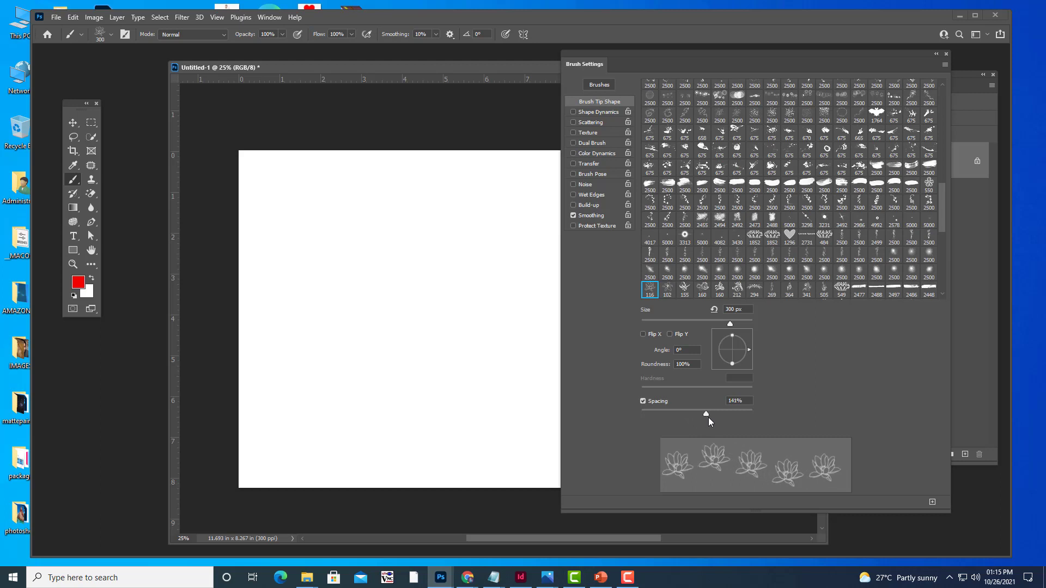
left_click_drag(679, 61, 832, 65)
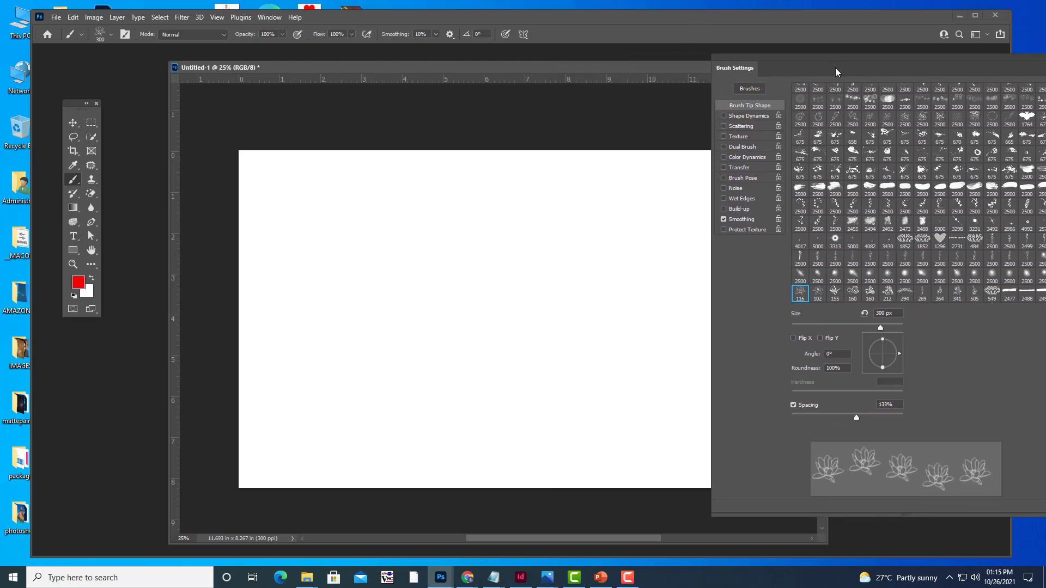
key("bracketleft")
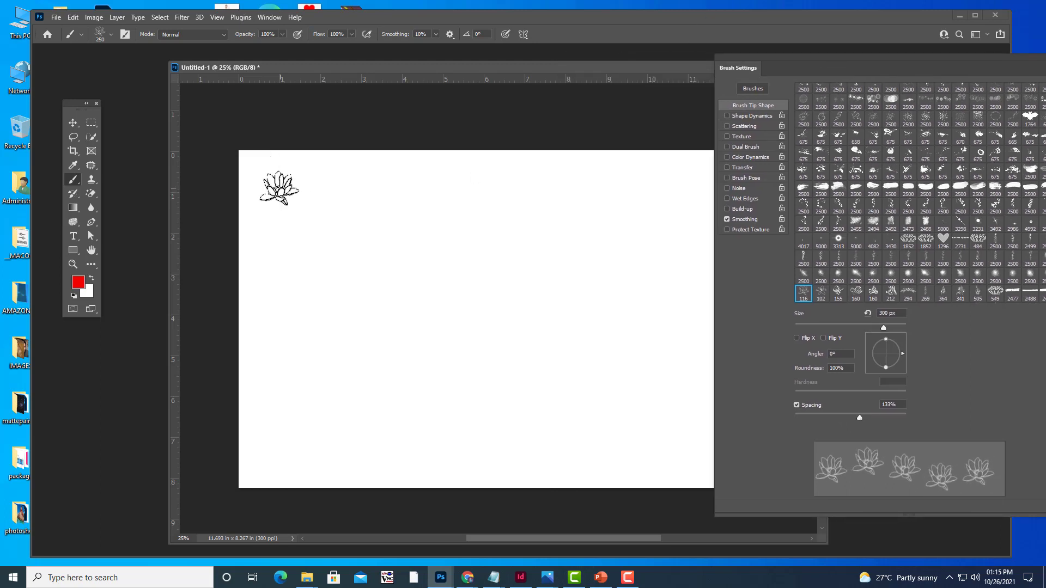
key("bracketleft")
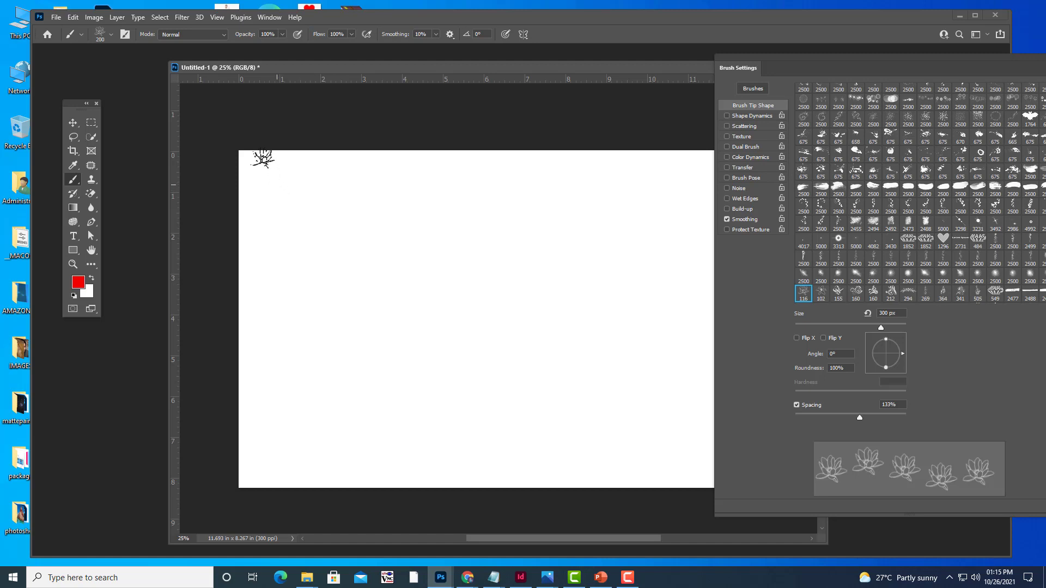
key("bracketleft")
key("bracketright")
- Paint an evenly spaced red lotus column down the left edge, undoing the crowded trial strokes
mouse_move(267, 220)
left_mouse_down()
mouse_move(264, 157)
mouse_move(268, 238)
left_mouse_up()
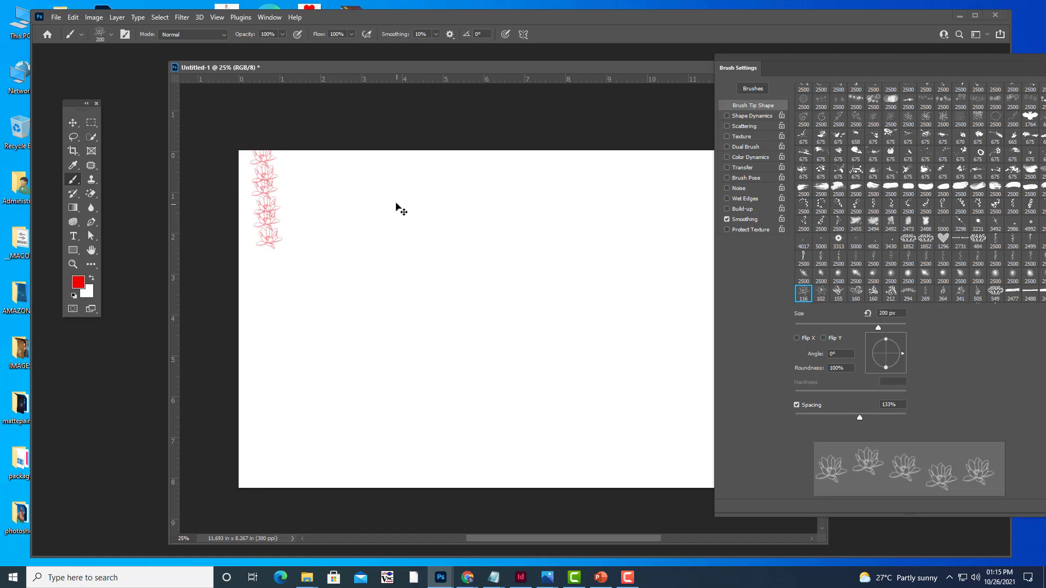
key("ctrl+z")
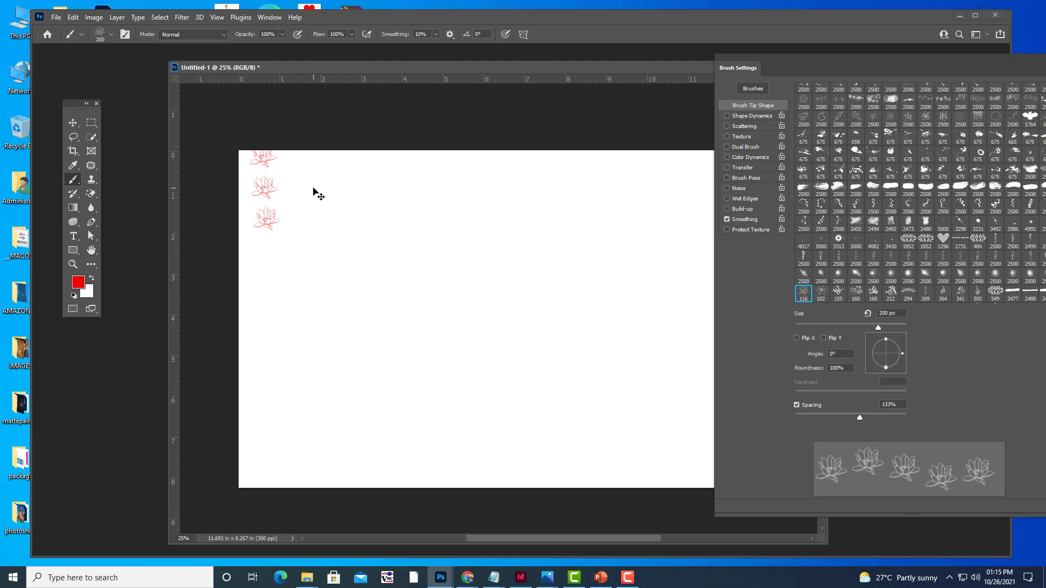
key("ctrl+z")
left_click_drag(281, 164, 300, 524)
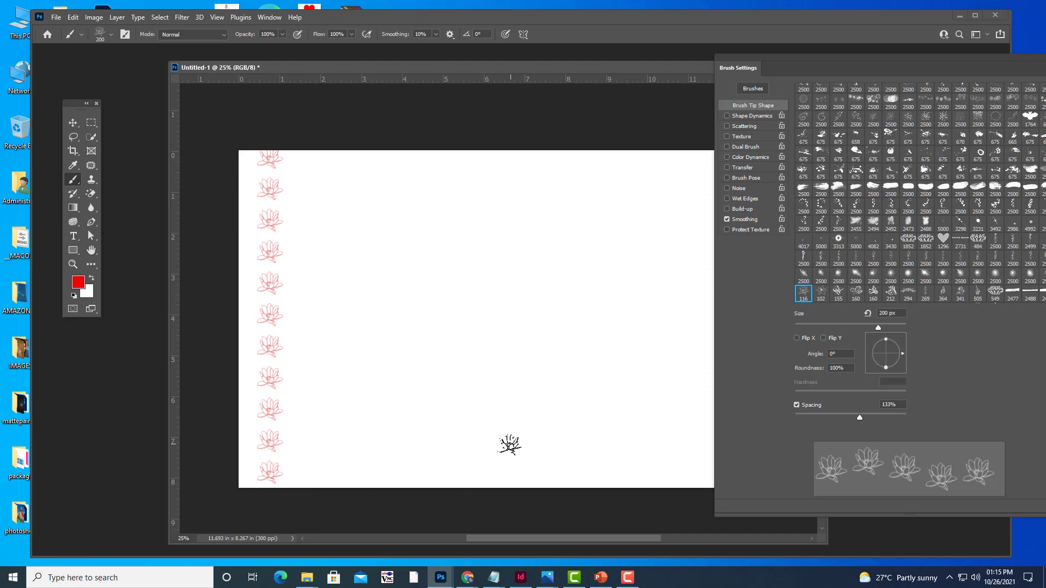
- Switch to the pretty-desbrushes-bykari-005 brush and undo a dense test stroke beside the lotuses
left_click(99, 34)
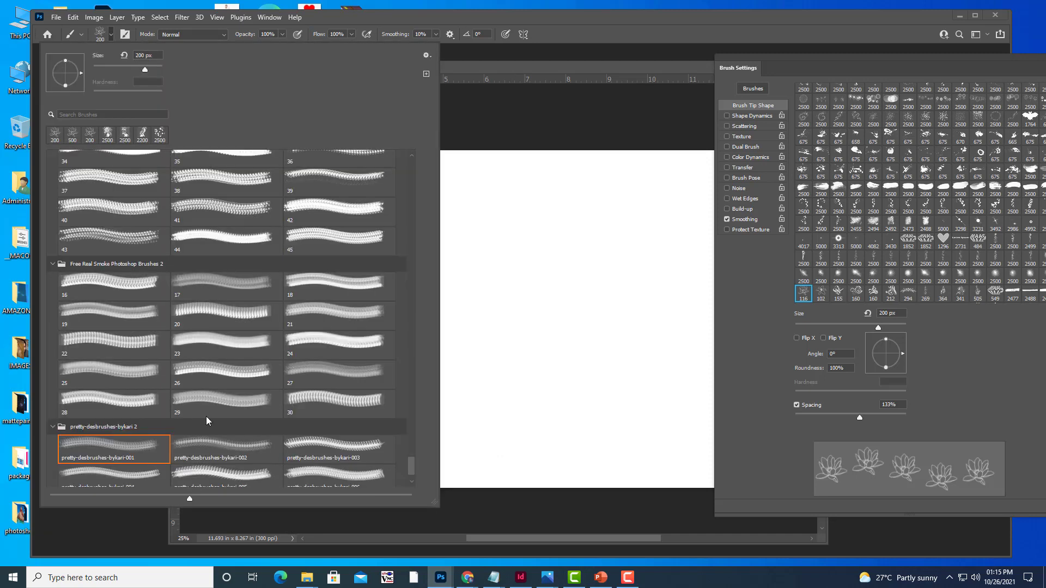
left_click(241, 476)
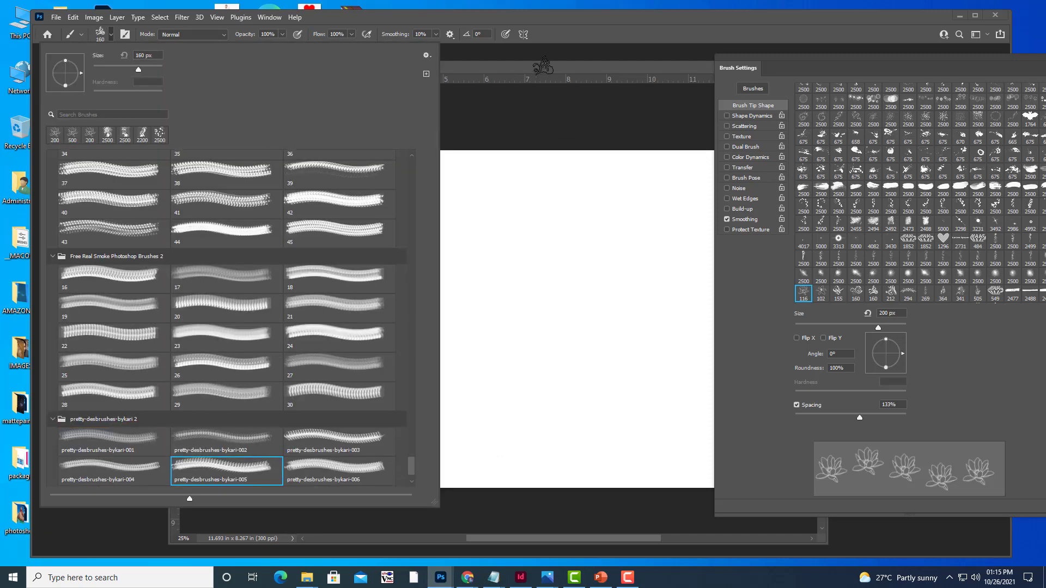
left_click(550, 68)
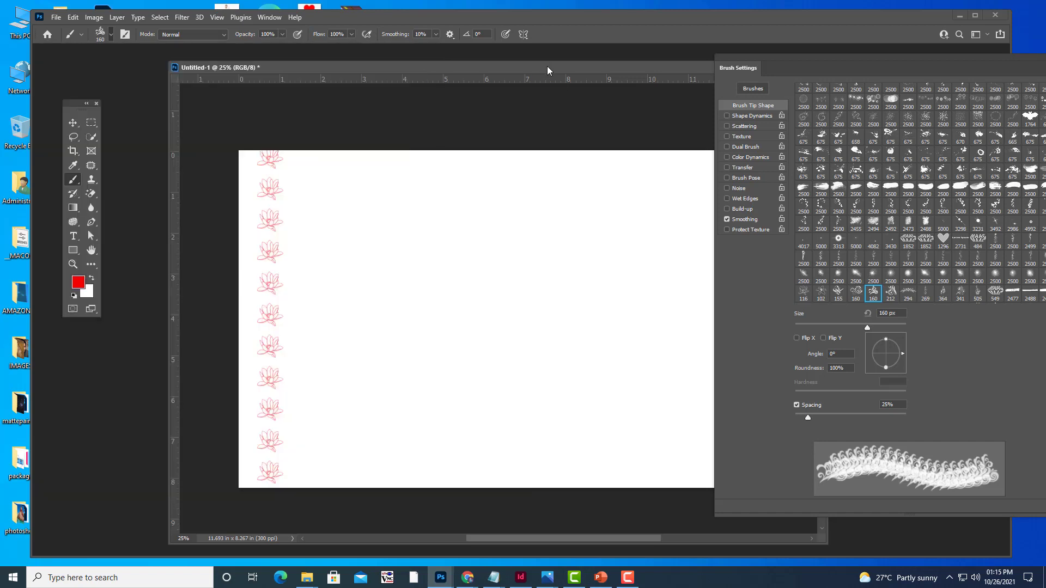
left_click_drag(306, 157, 306, 512)
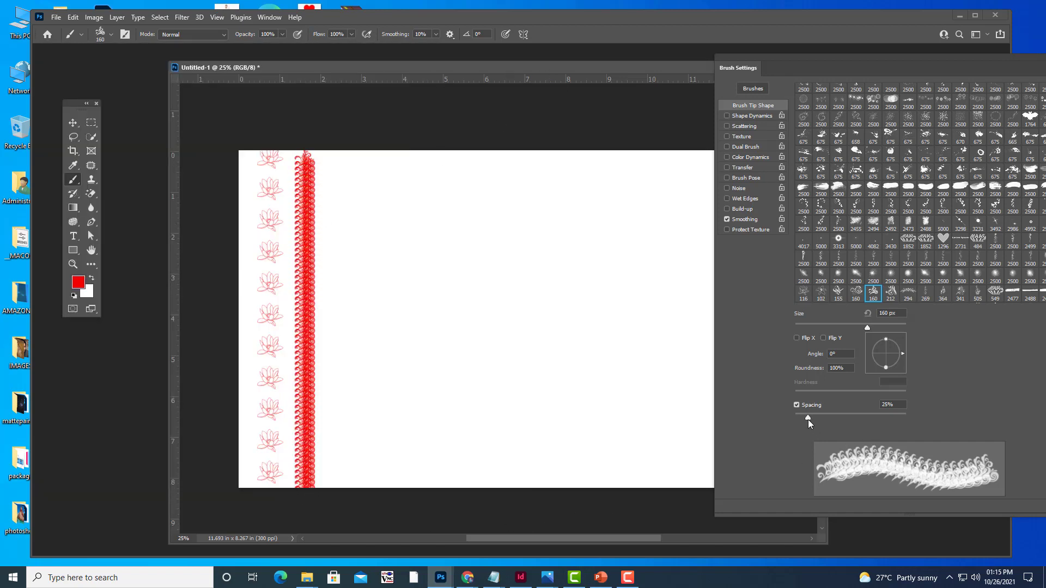
key("ctrl+z")
- Tighten the flourish spacing to about 90% and paint a red flourish column beside the lotuses
left_click_drag(809, 418, 874, 414)
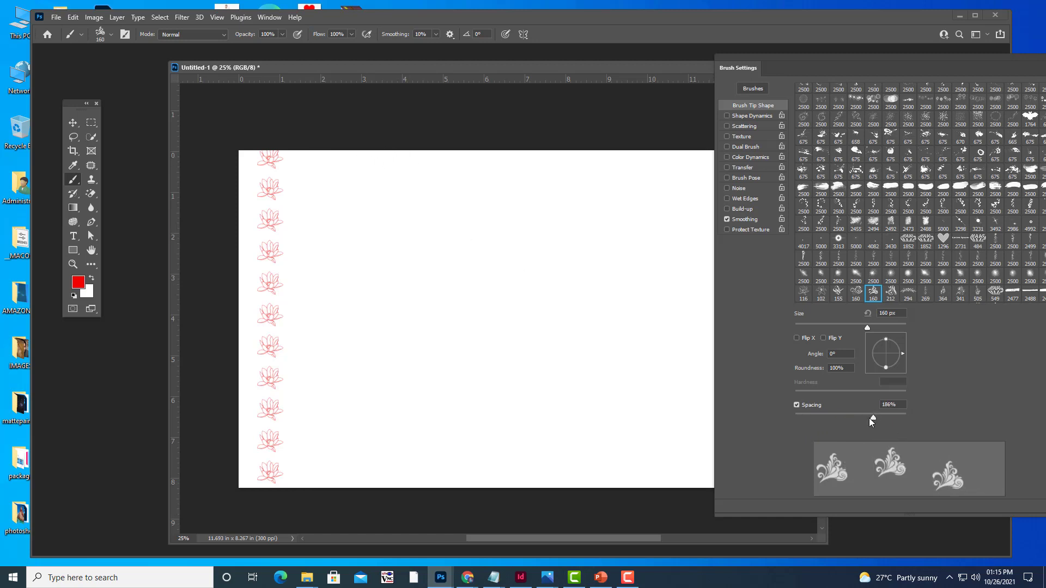
left_click_drag(872, 419, 862, 417)
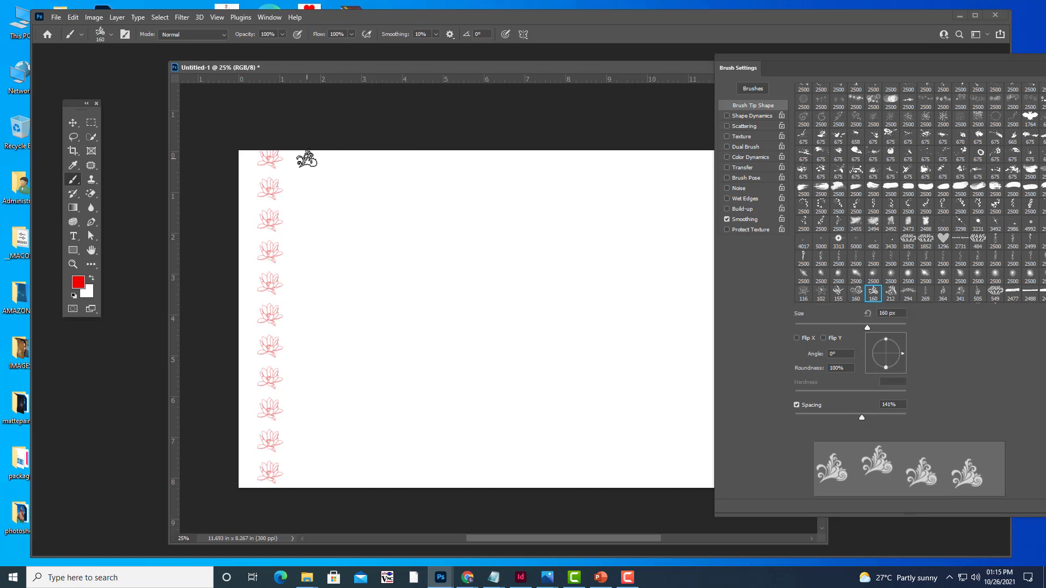
left_click_drag(306, 159, 304, 479)
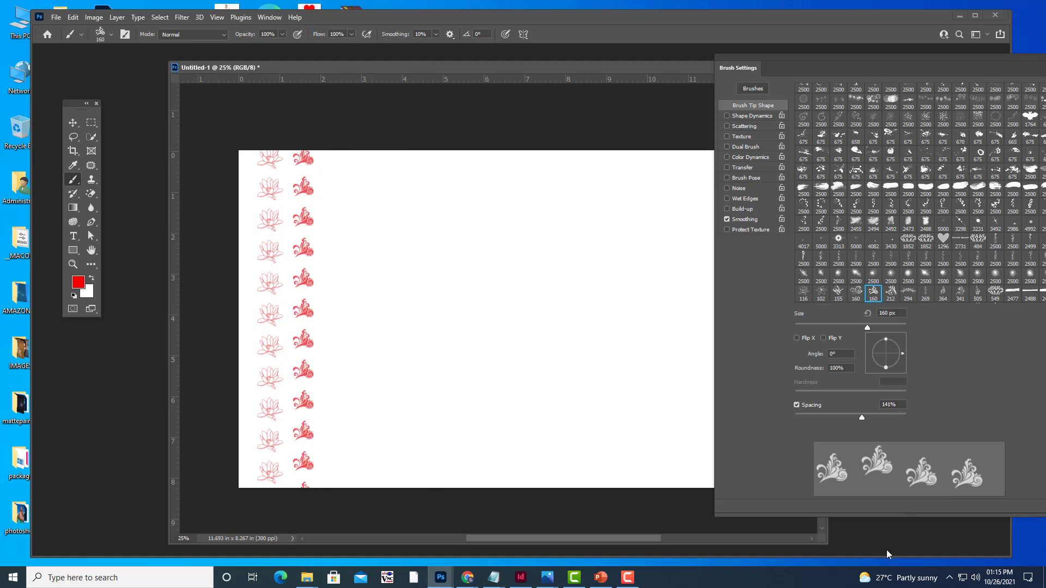
key("ctrl+z")
left_click_drag(861, 417, 844, 418)
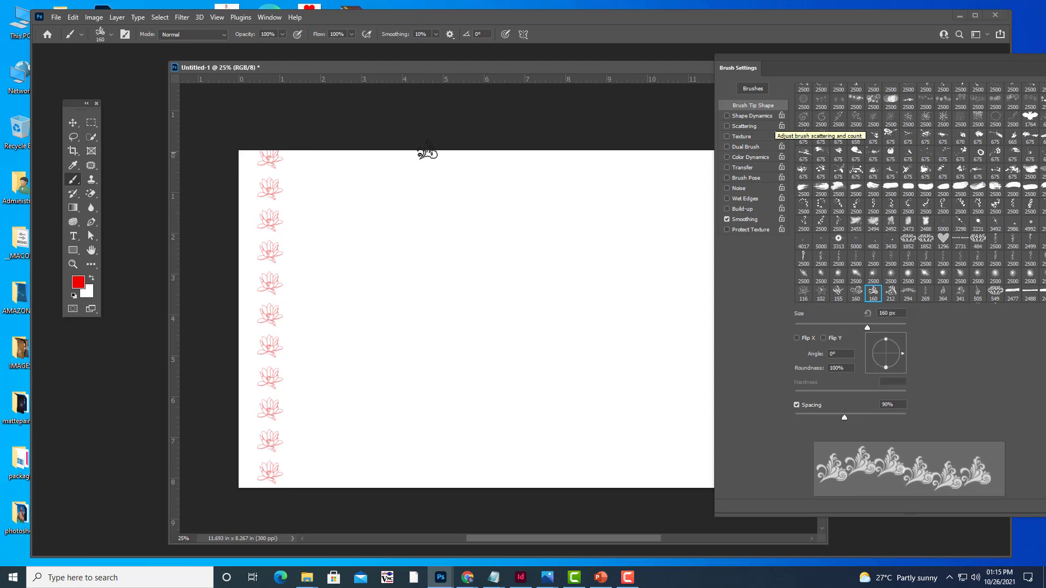
left_click_drag(301, 160, 340, 496)
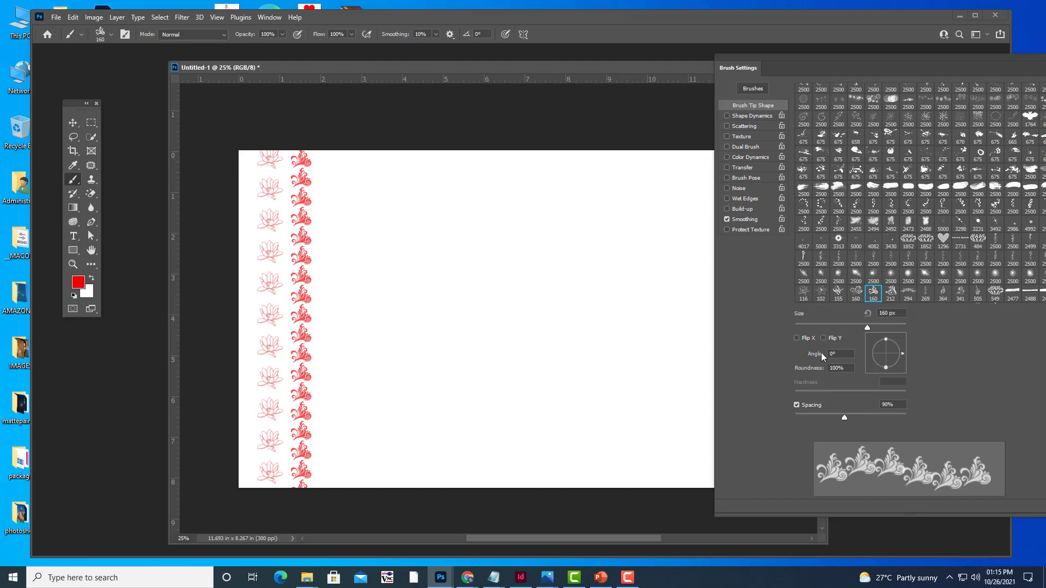
left_click(802, 338)
- Turn on Flip X and paint a mirrored red flourish column beside the existing ones
left_click(825, 342)
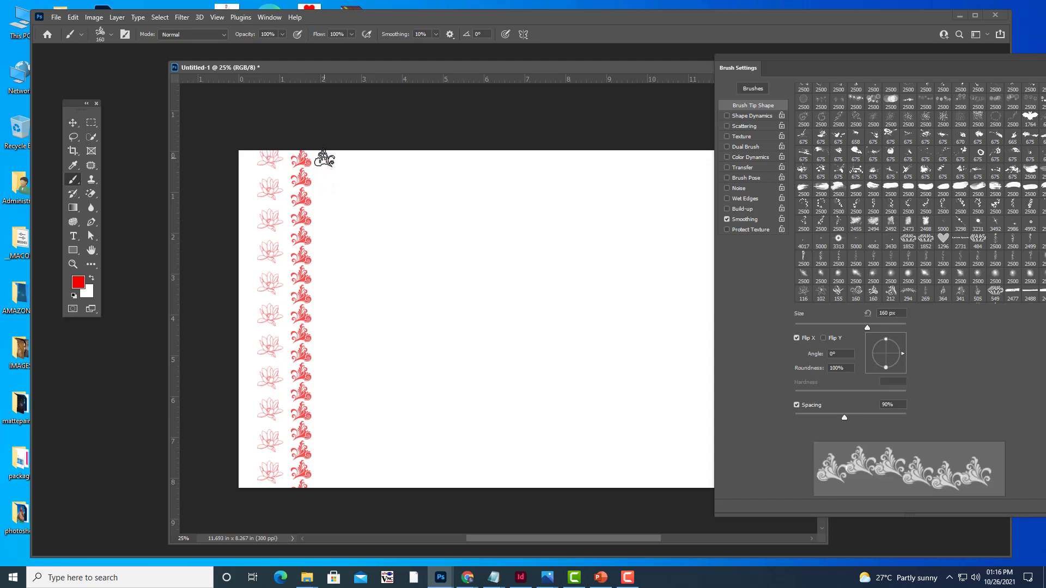
left_click_drag(324, 160, 355, 552)
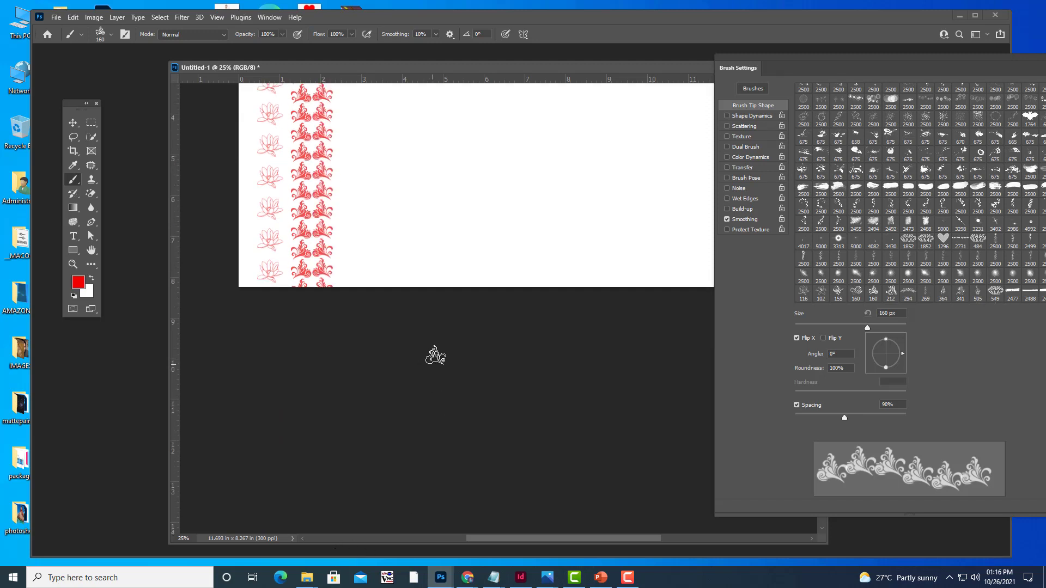
scroll(440, 356, "up", 5)
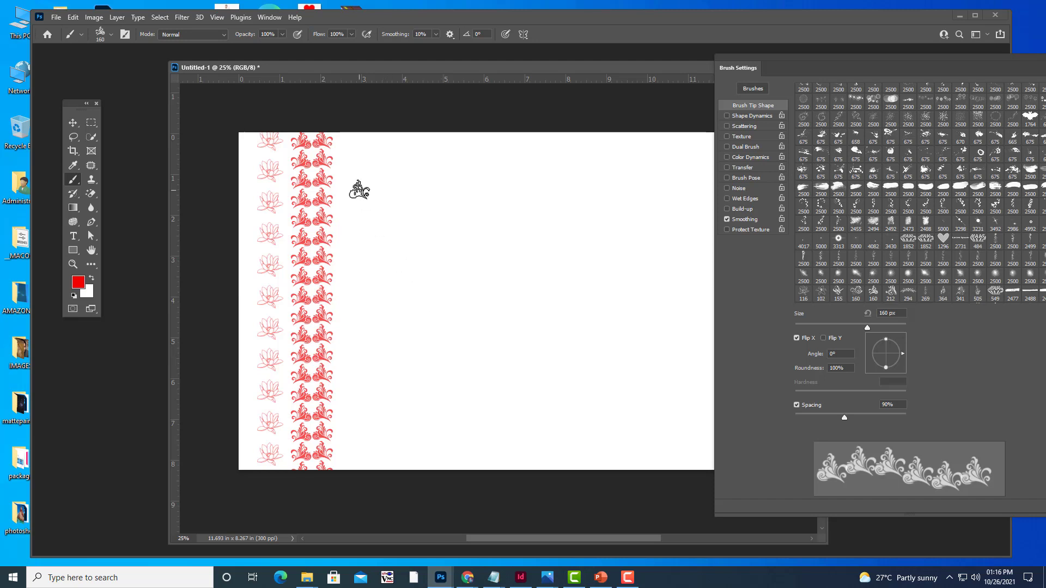
- Switch to the pretty-desbrushes-bykari-006 brush and shrink it to 175 px
left_click(103, 33)
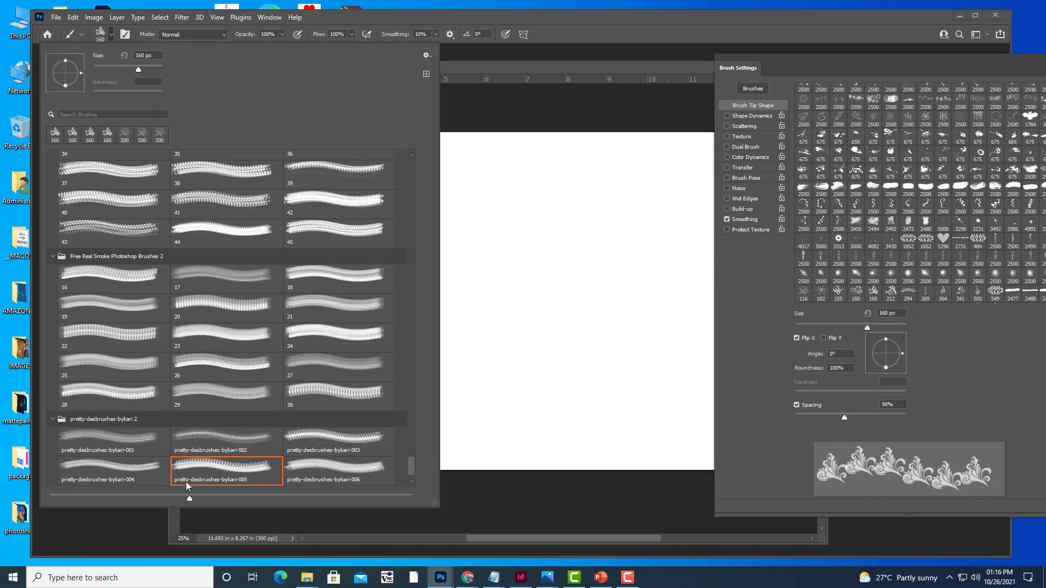
left_click(339, 470)
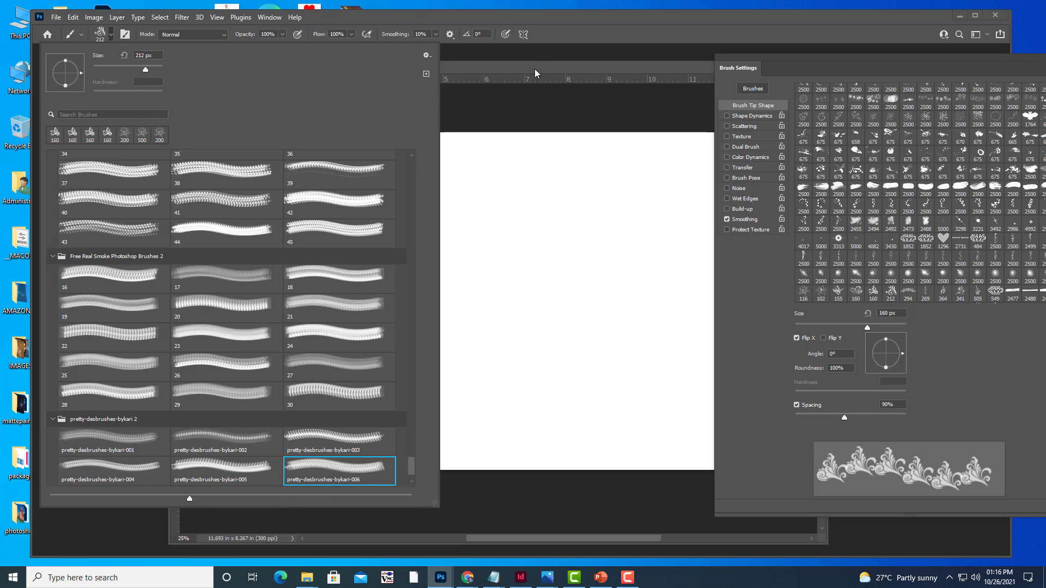
left_click(536, 70)
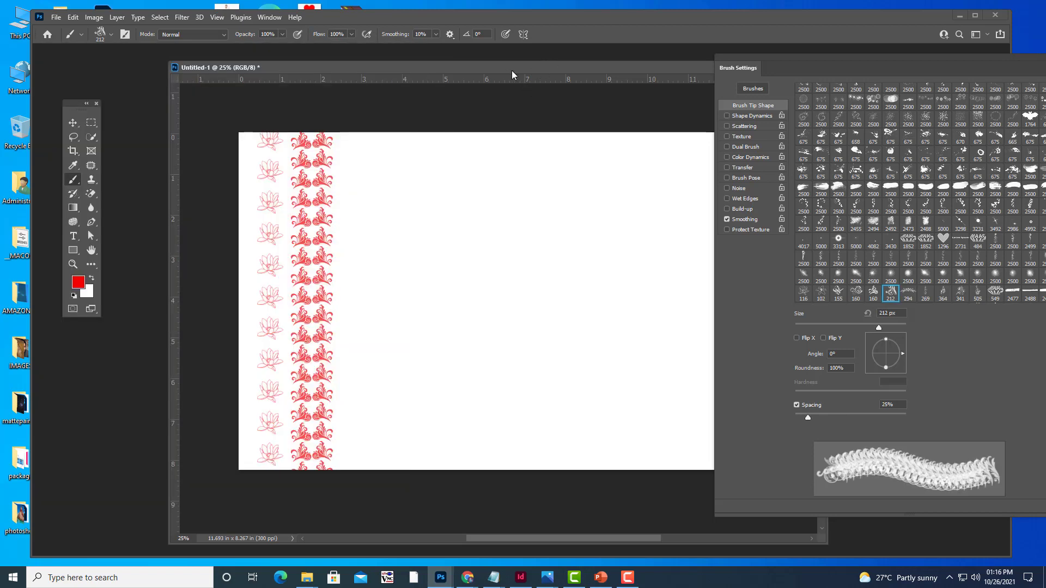
left_click_drag(512, 71, 520, 85)
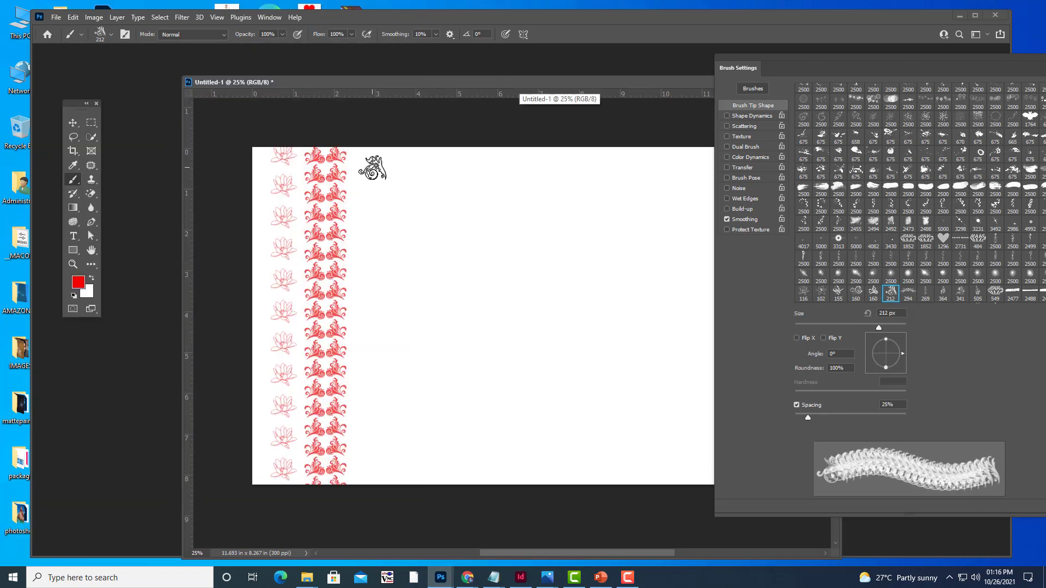
key("bracketleft")
key("bracketleft")
key("bracketleft")
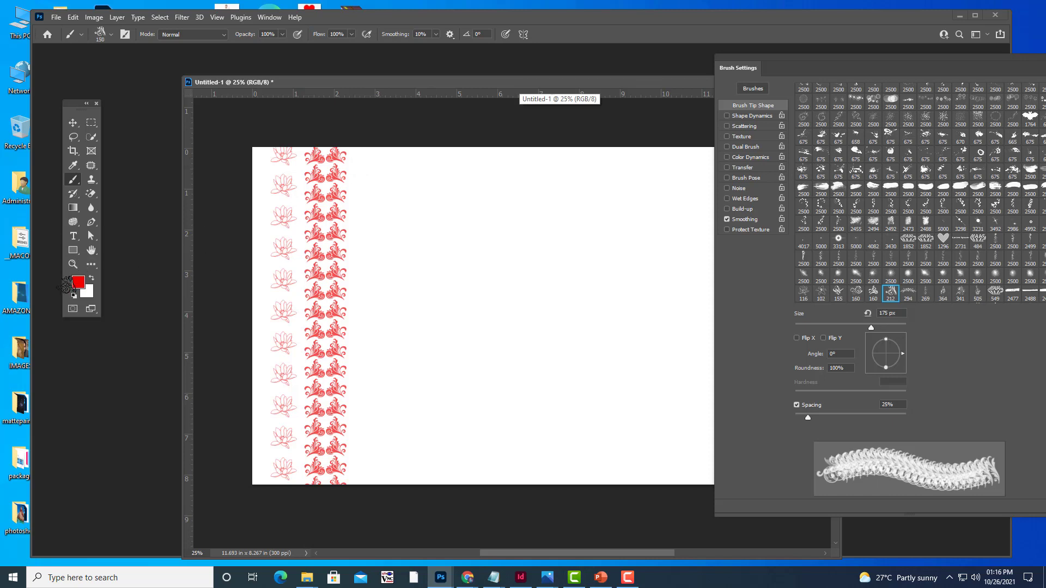
key("bracketleft")
key("bracketleft")
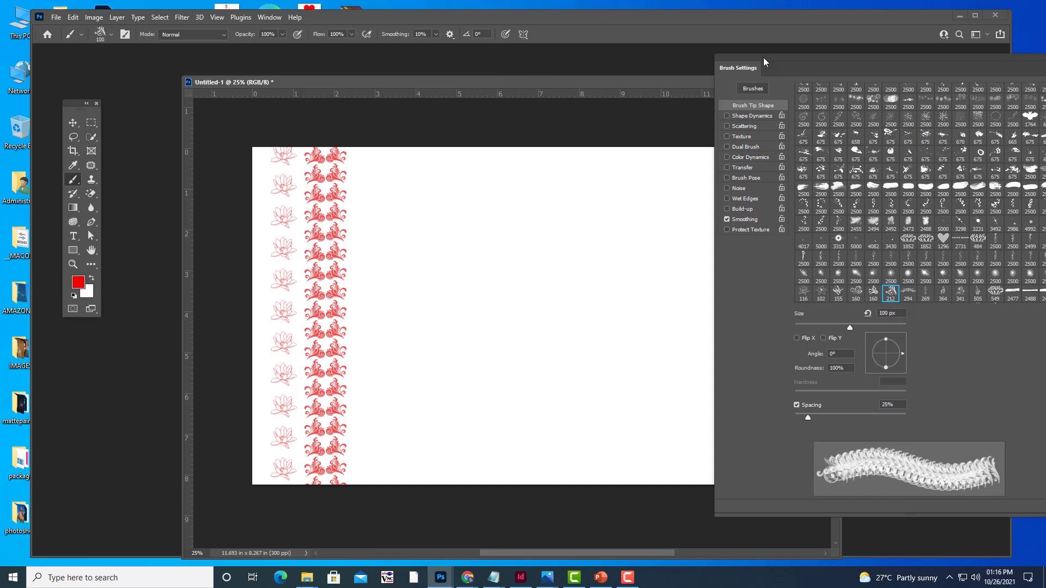
- Space out the bykari-006 stamps and add hue jitter plus 53% foreground/background jitter
left_click_drag(763, 58, 705, 62)
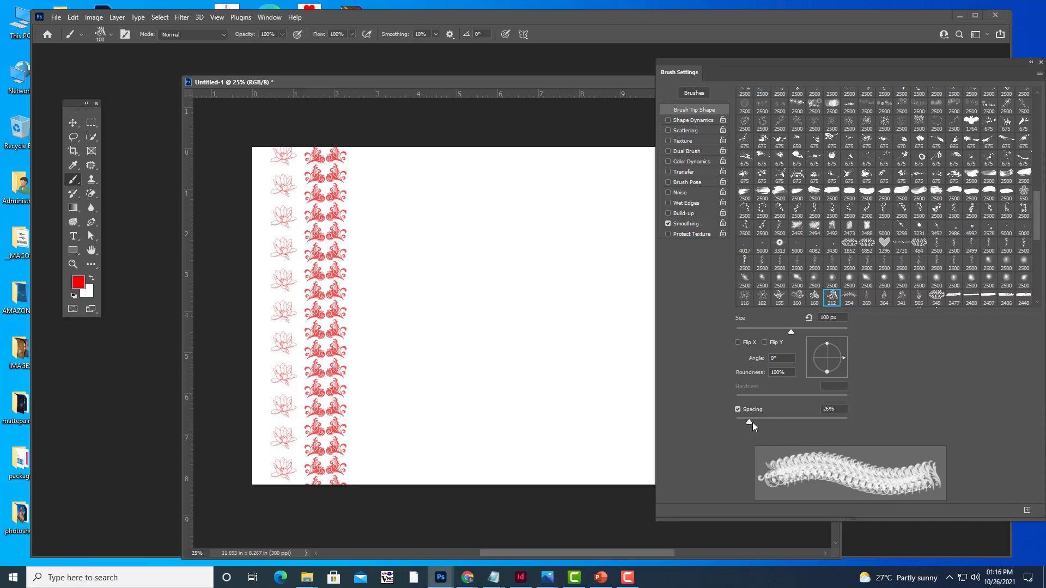
left_click_drag(750, 422, 786, 424)
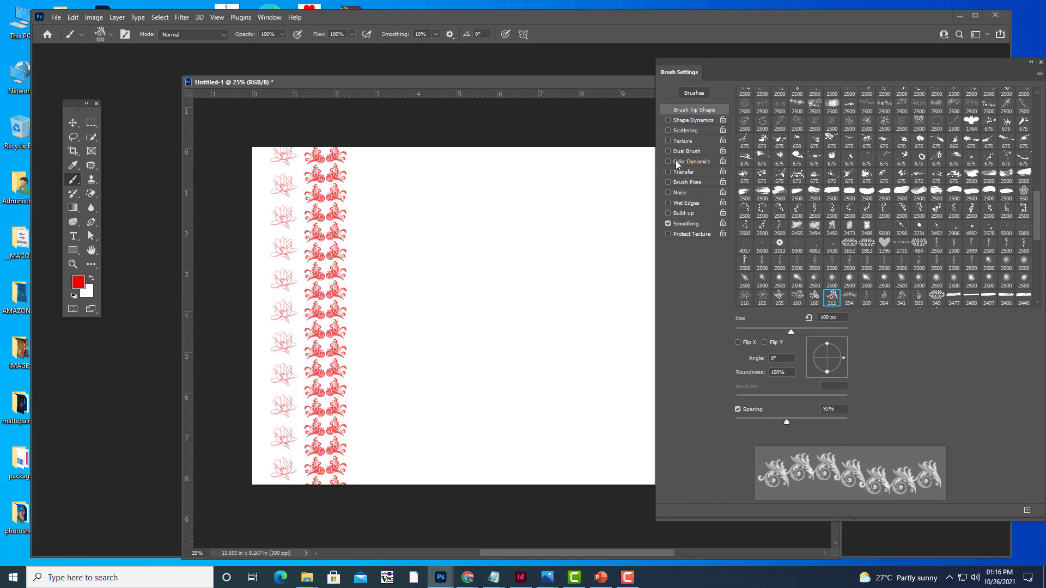
left_click(700, 163)
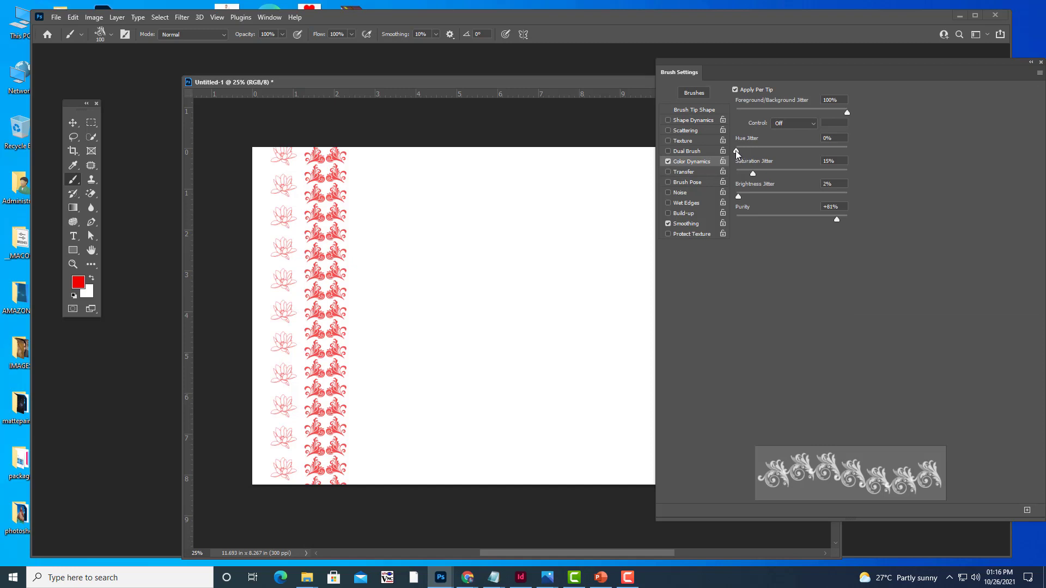
left_click_drag(736, 150, 788, 152)
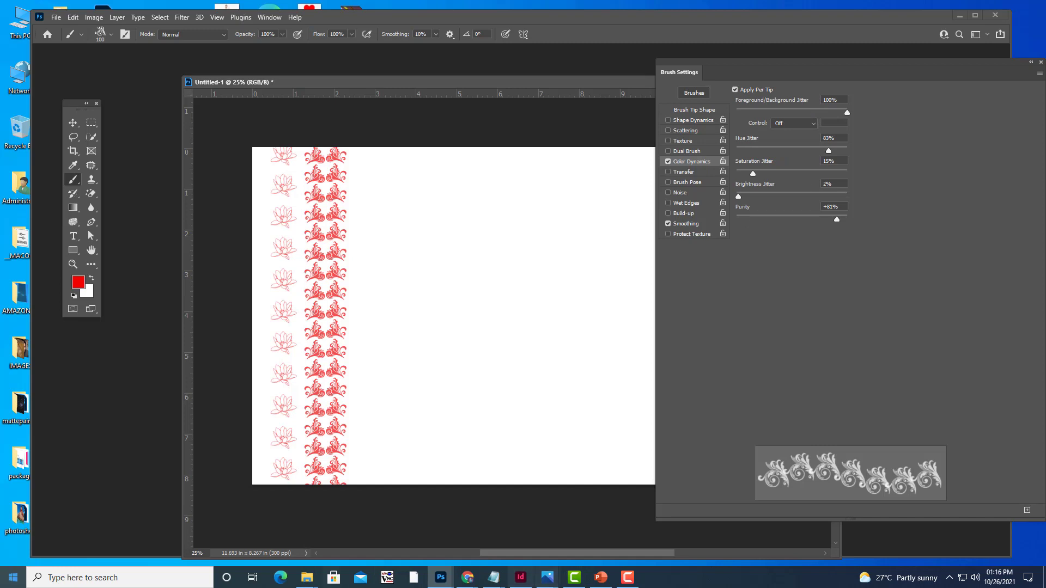
left_click_drag(846, 113, 786, 116)
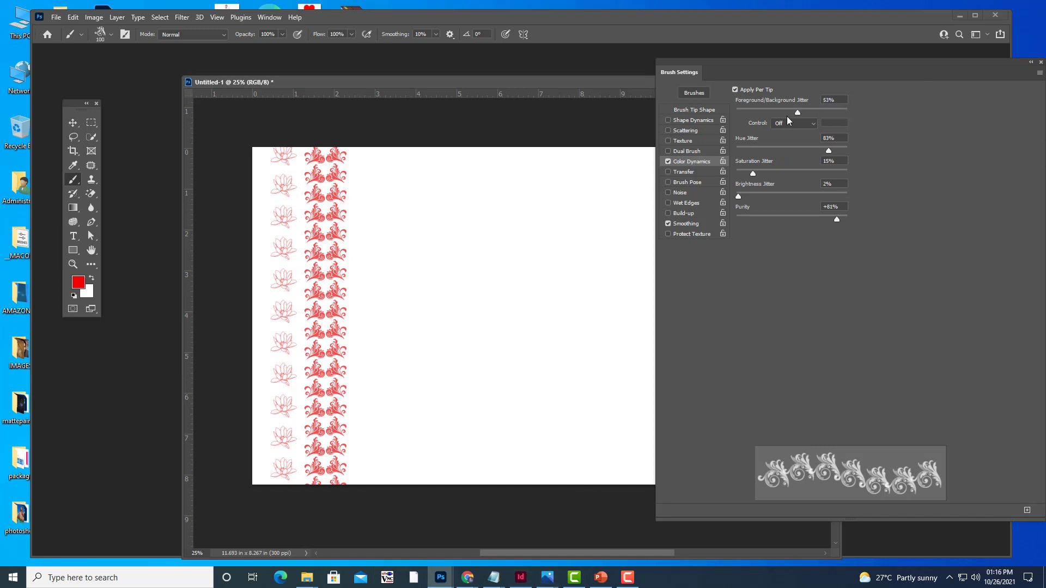
- Add 51% size jitter and paint a multicoloured, size-varied flourish column
left_click(685, 122)
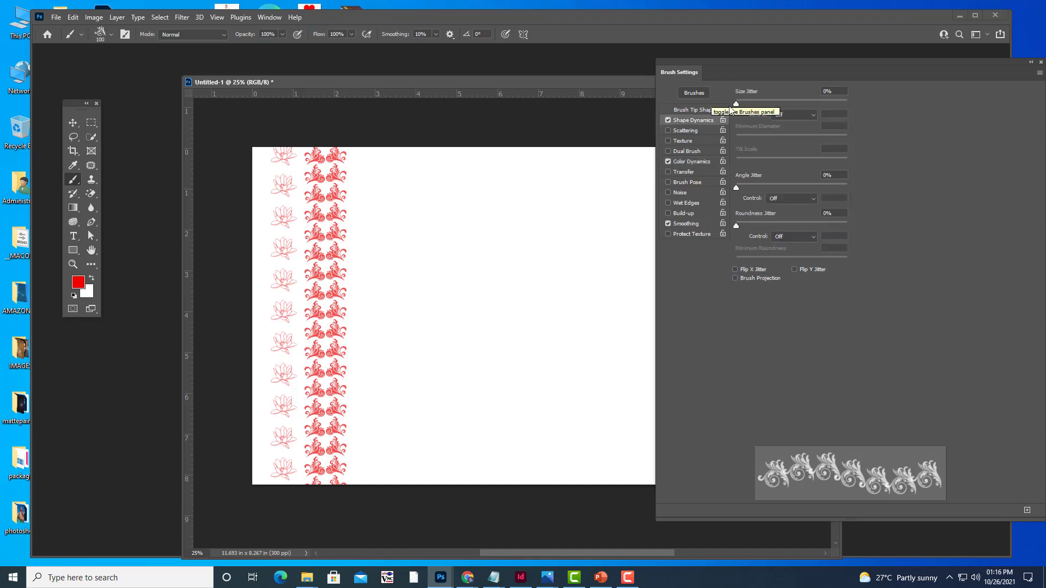
left_click_drag(736, 103, 793, 104)
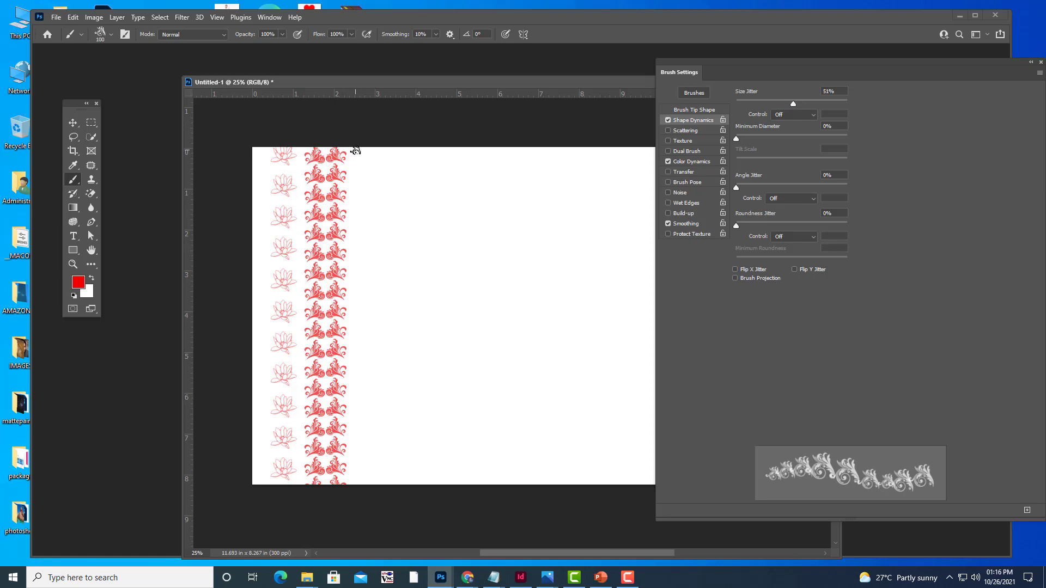
left_click_drag(356, 150, 376, 483)
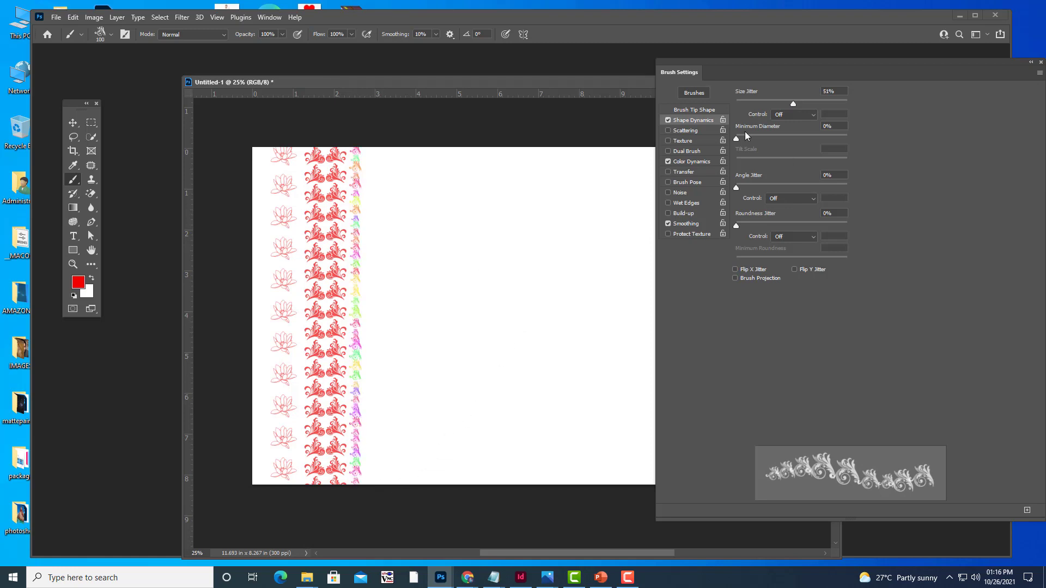
- Raise the brightness jitter and paint another flourish column beside the others
left_click(695, 162)
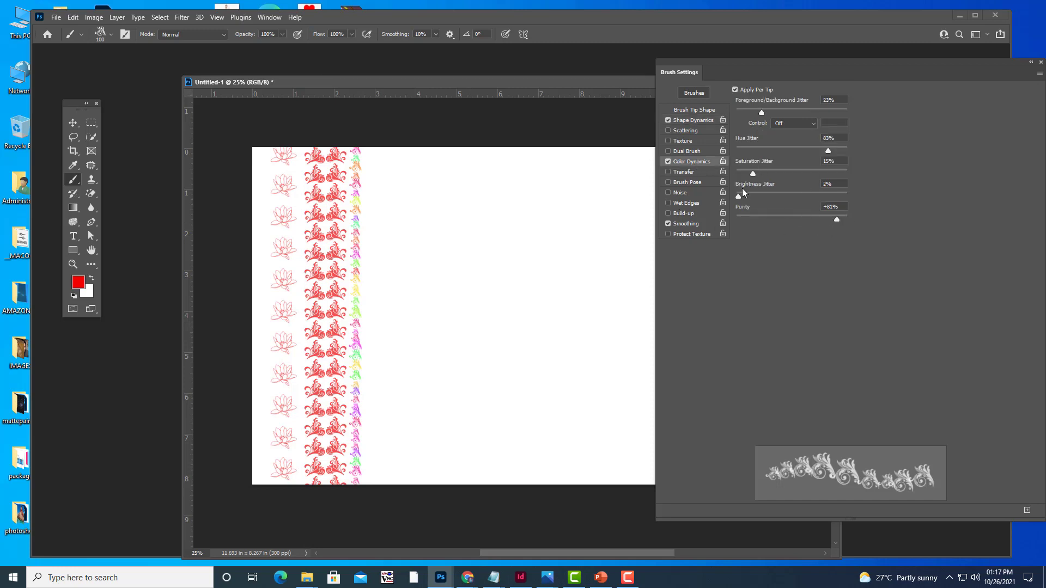
left_click_drag(741, 195, 785, 196)
left_click_drag(375, 150, 376, 202)
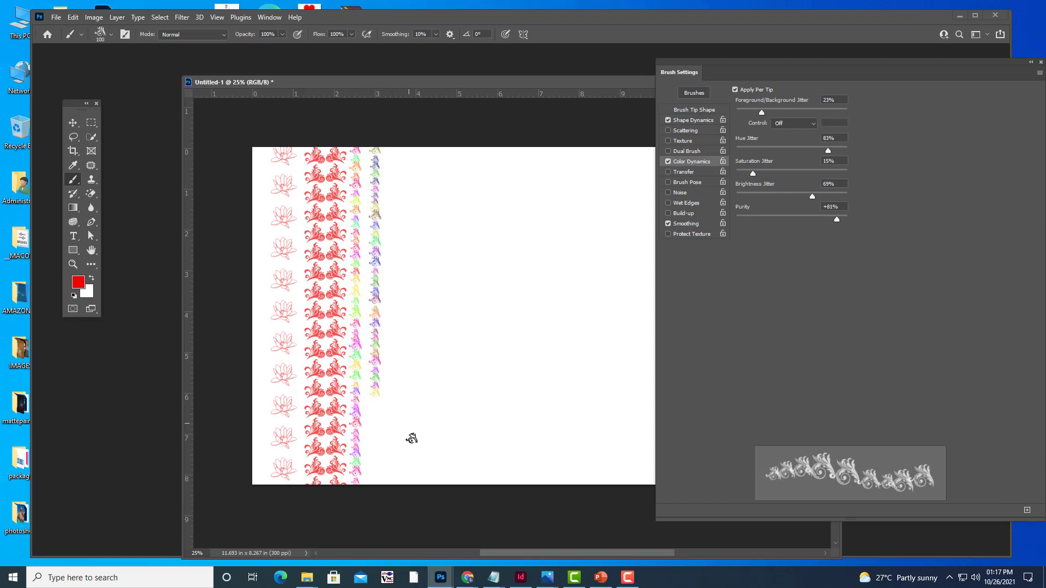
left_click_drag(379, 243, 423, 491)
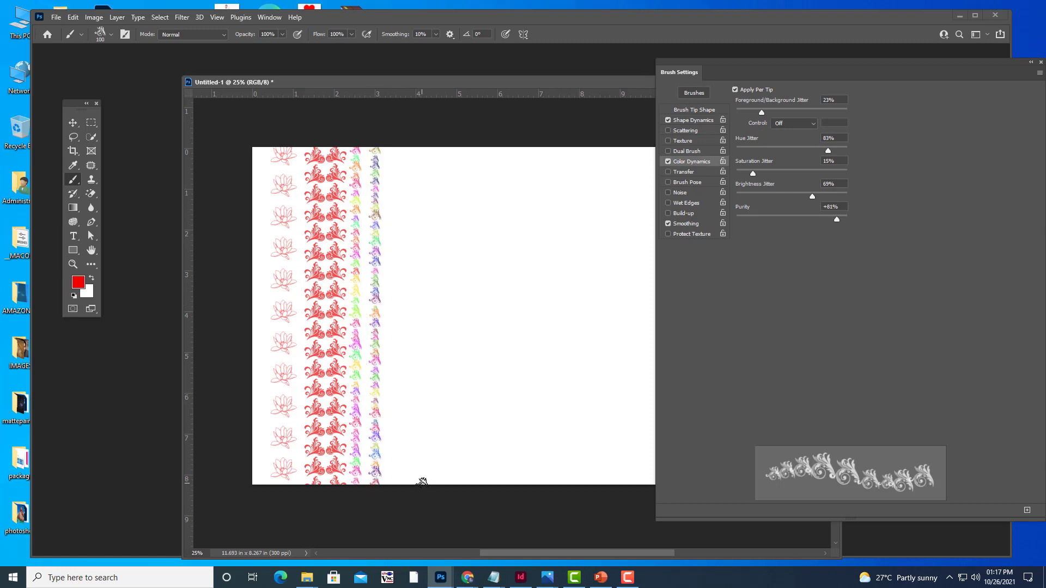
- Set the brush to 173% spacing and 200 px, then undo a trial column
left_click(704, 111)
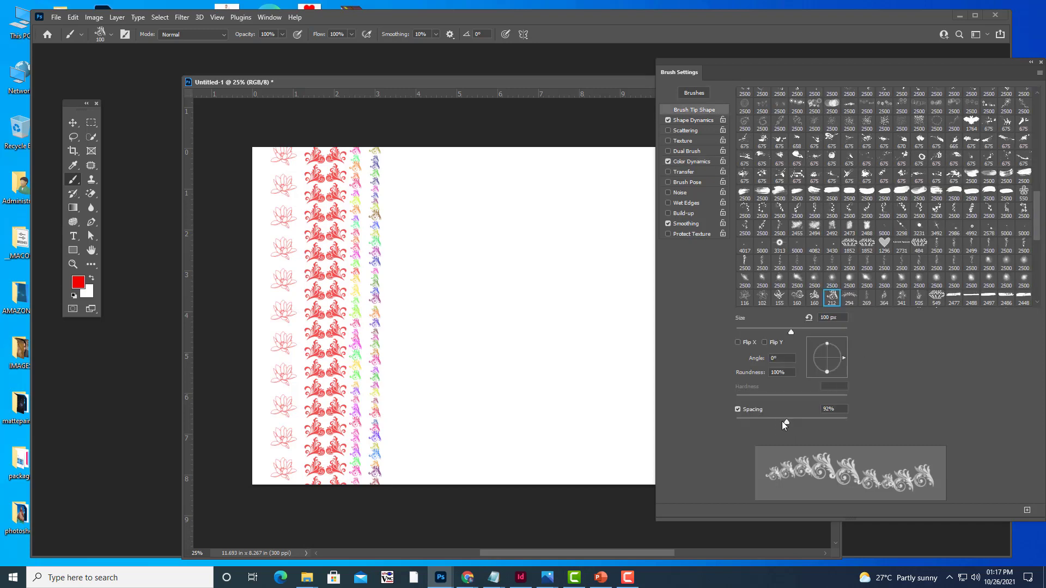
left_click_drag(786, 422, 812, 424)
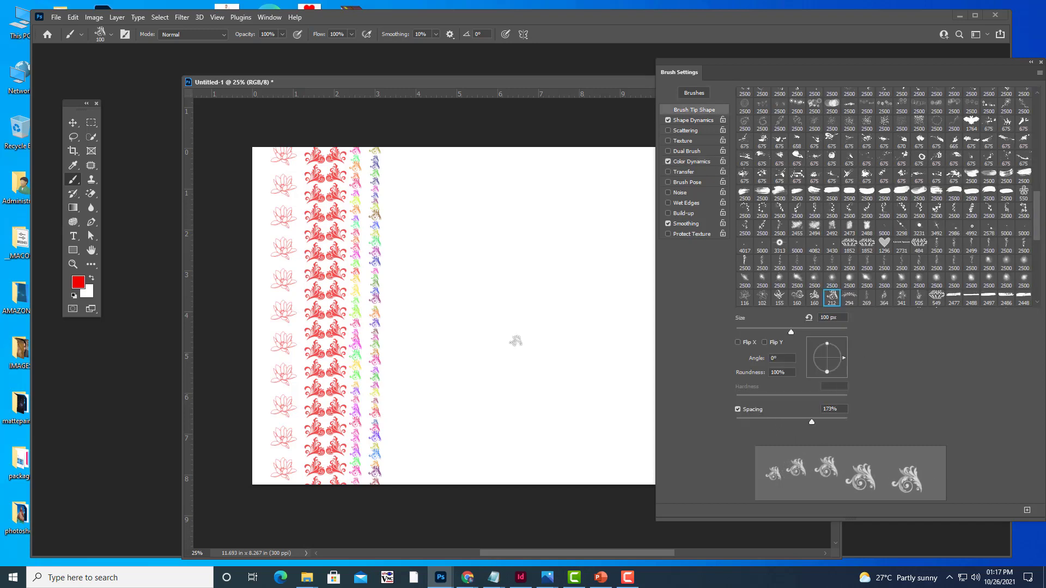
left_click_drag(424, 82, 416, 85)
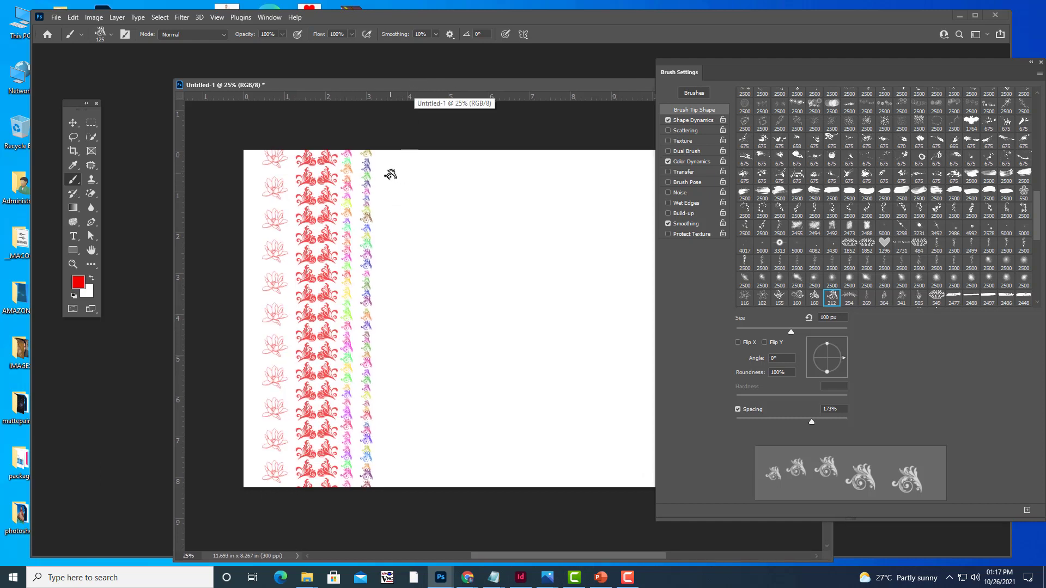
key("bracketright")
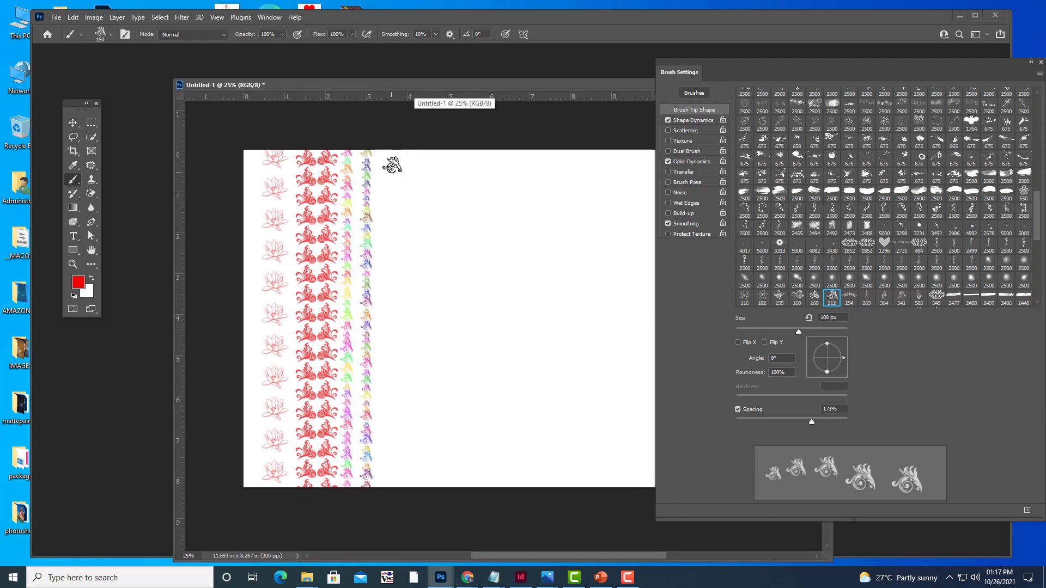
key("bracketright")
key("bracketright")
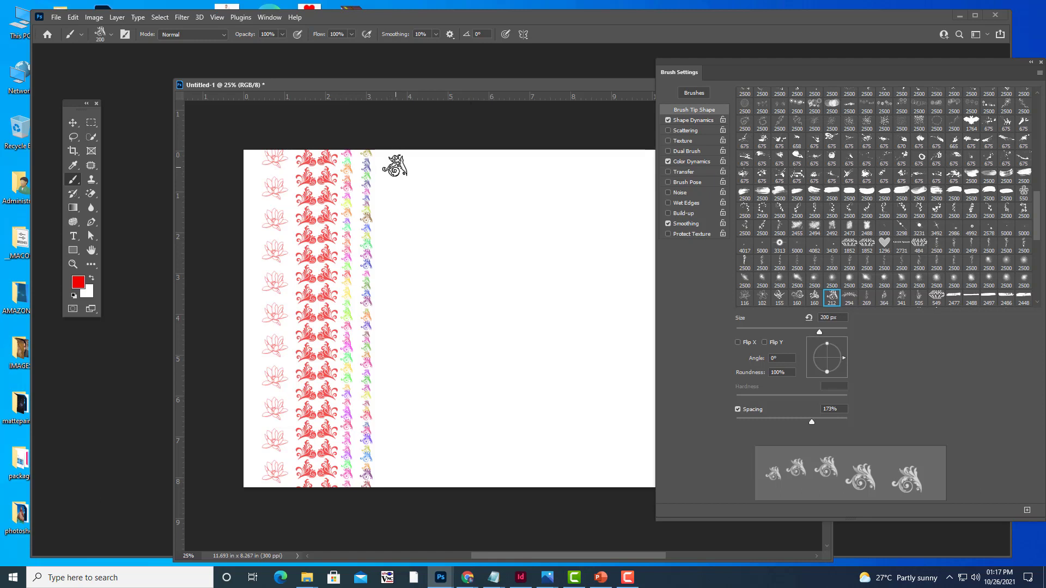
left_click(395, 160)
left_click_drag(394, 160, 395, 485)
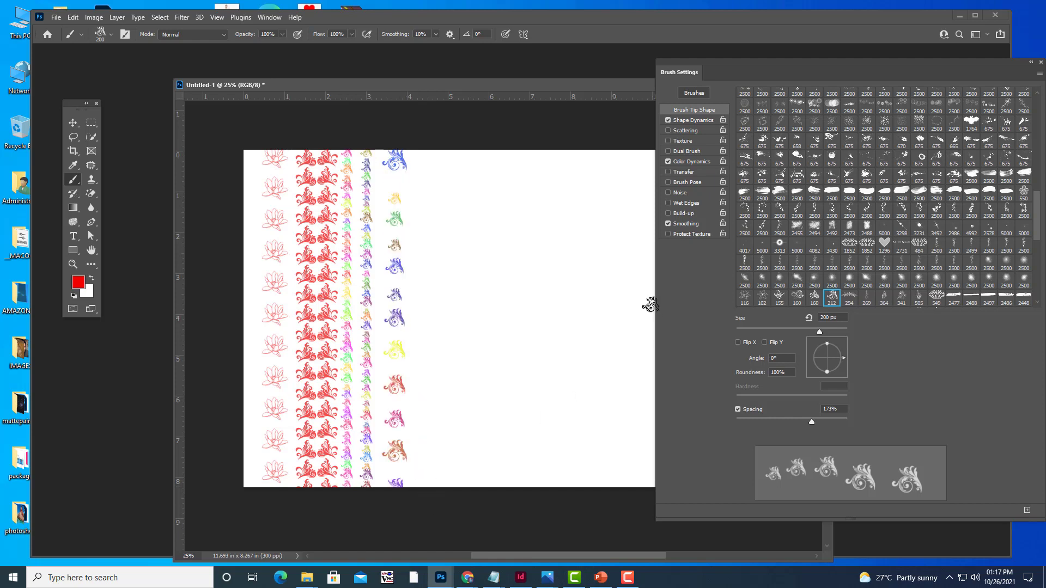
key("ctrl+z")
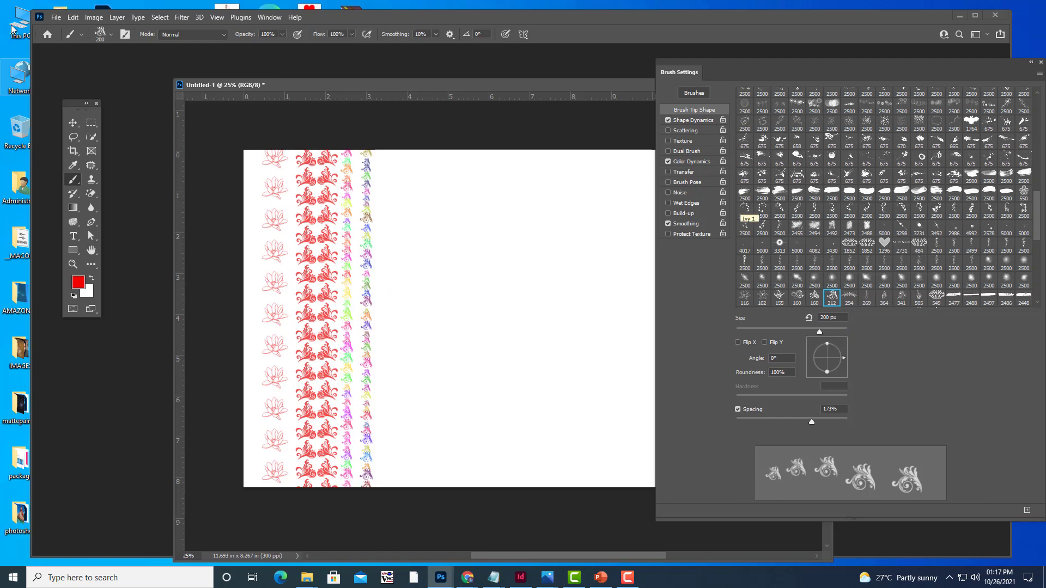
- Select the Move tool, close Brush Settings, and minimize Photoshop and the brushes folder
left_click(76, 121)
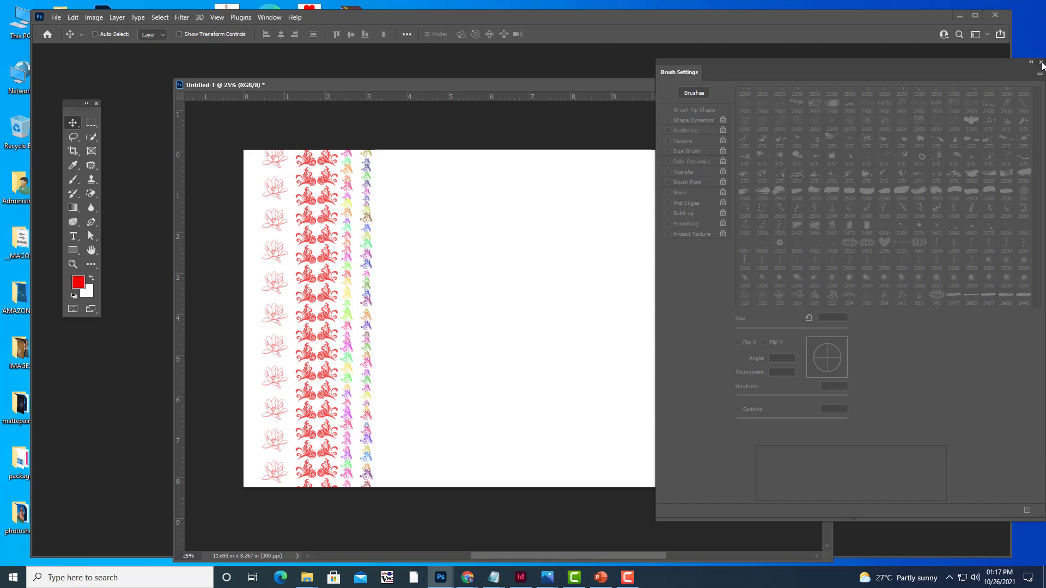
left_click(1041, 63)
left_click(959, 16)
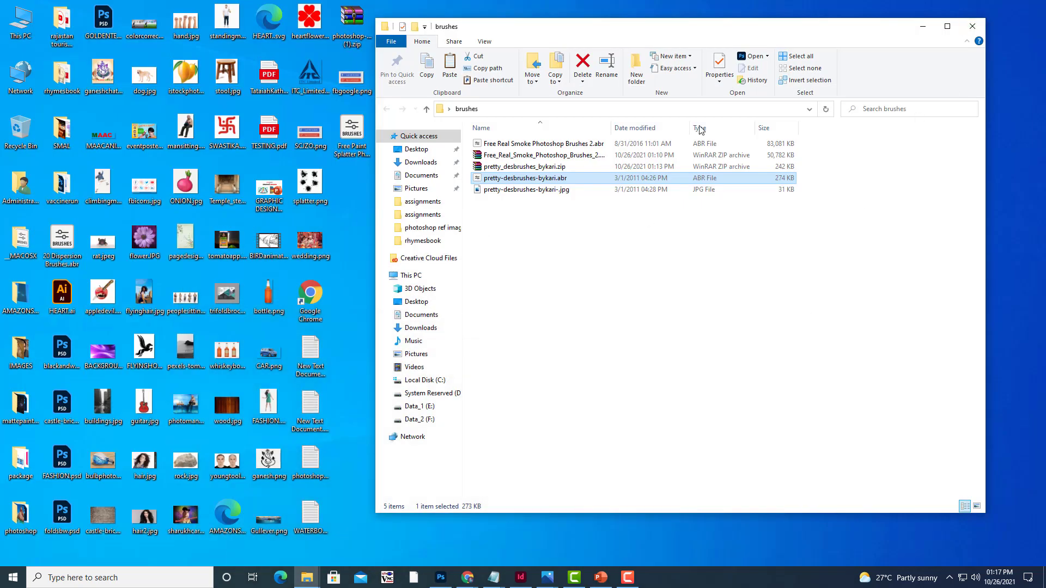
left_click(923, 26)
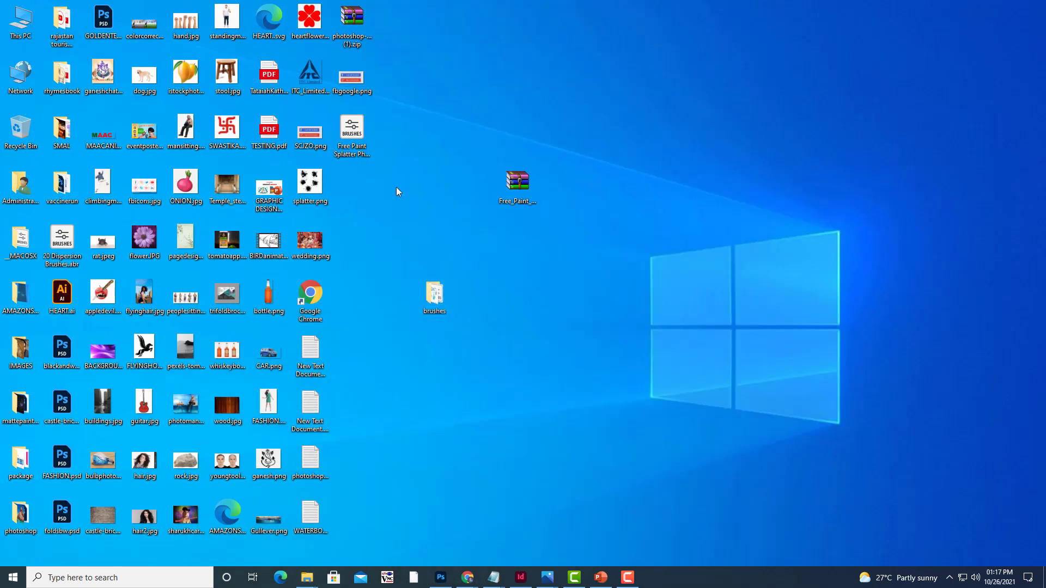
- Open New Text Document.txt, delete its old task list, and resize the Notepad window
double_click(316, 402)
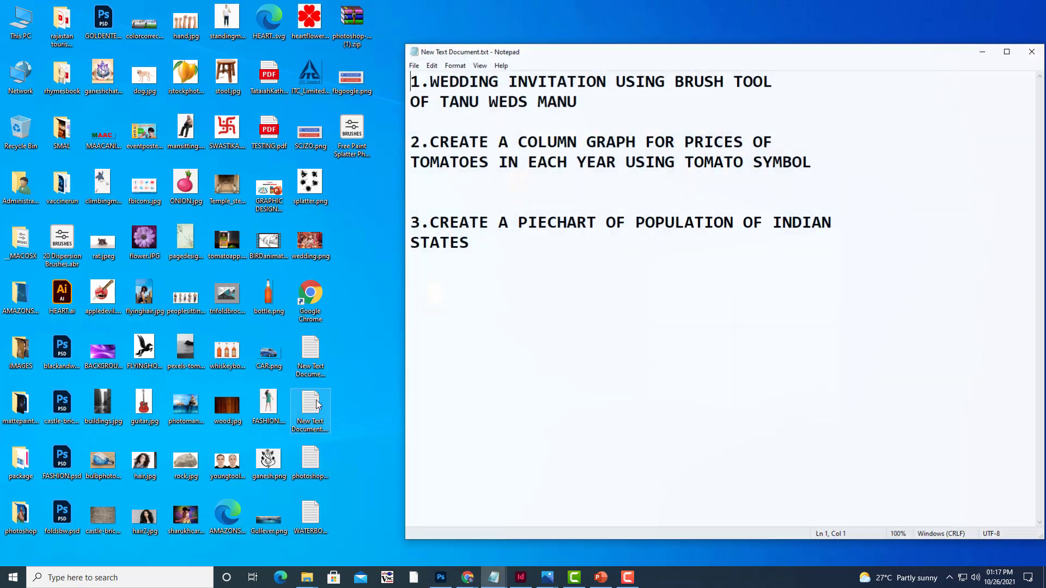
left_click_drag(654, 296, 169, 3)
key("BackSpace")
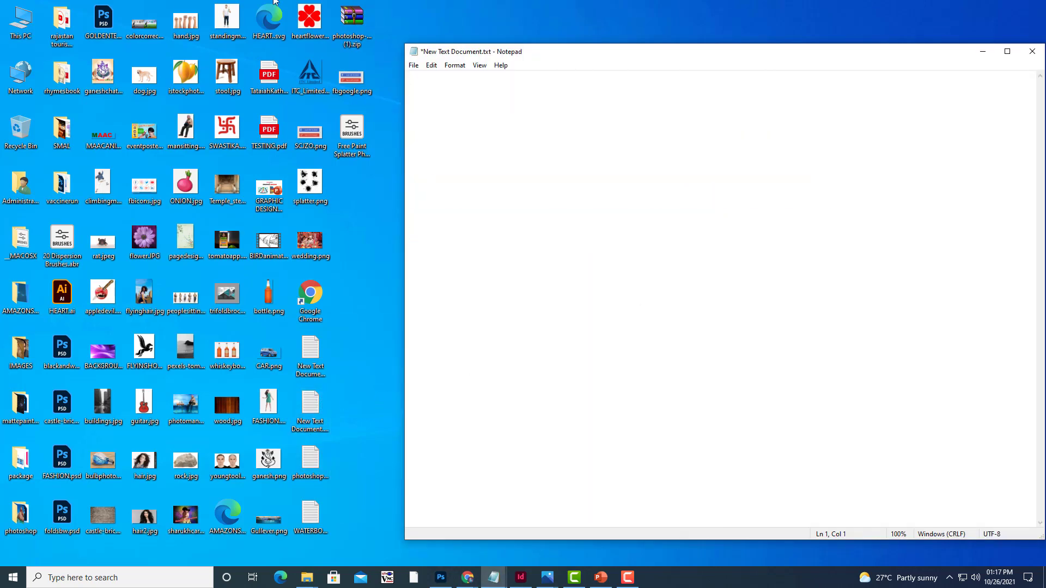
left_click_drag(540, 52, 488, 33)
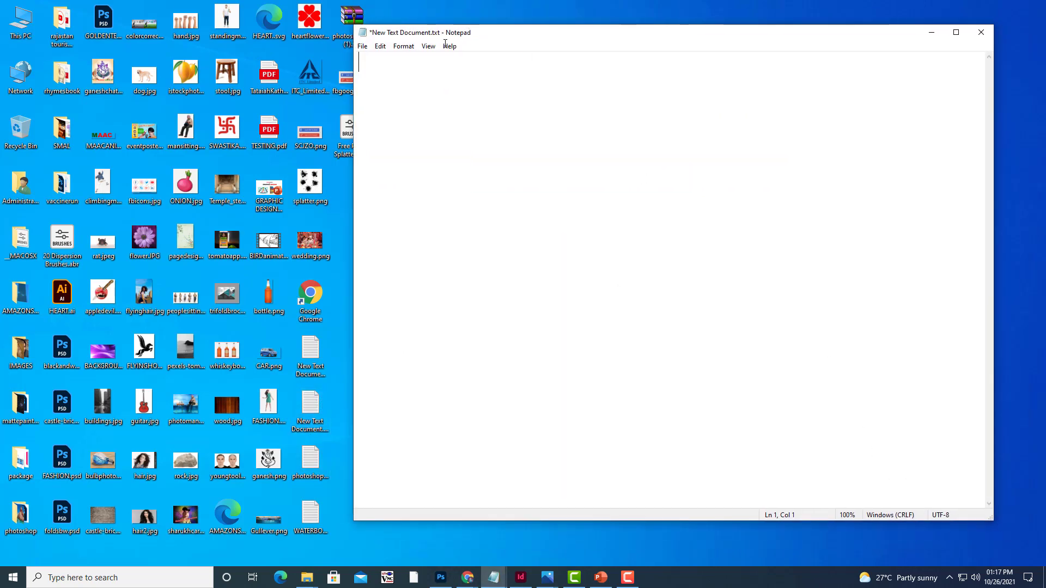
left_click_drag(987, 513, 940, 459)
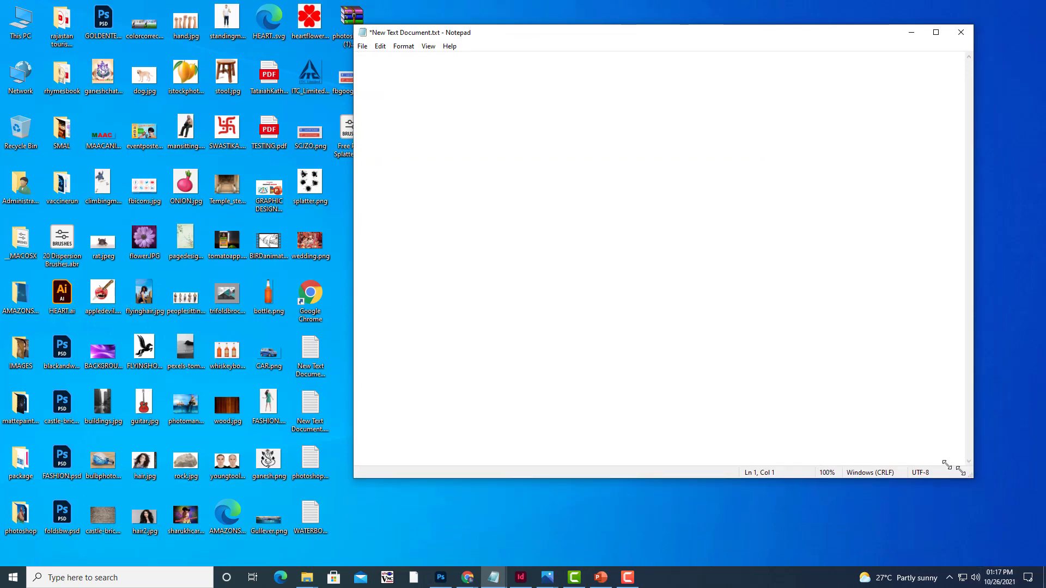
left_click_drag(481, 36, 533, 118)
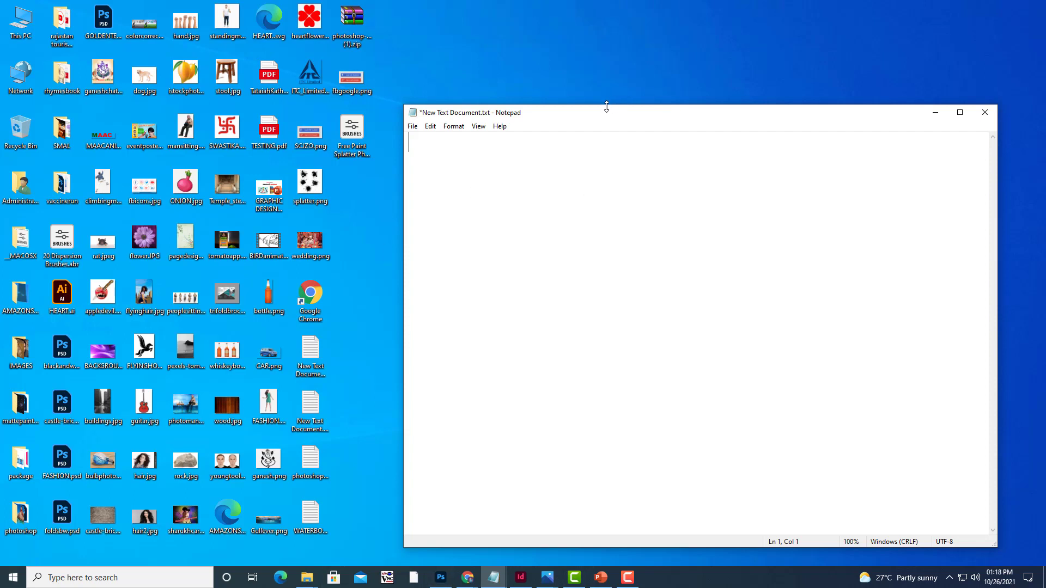
mouse_move(607, 107)
left_mouse_down()
mouse_move(584, 67)
mouse_move(598, 84)
mouse_move(589, 86)
left_mouse_up()
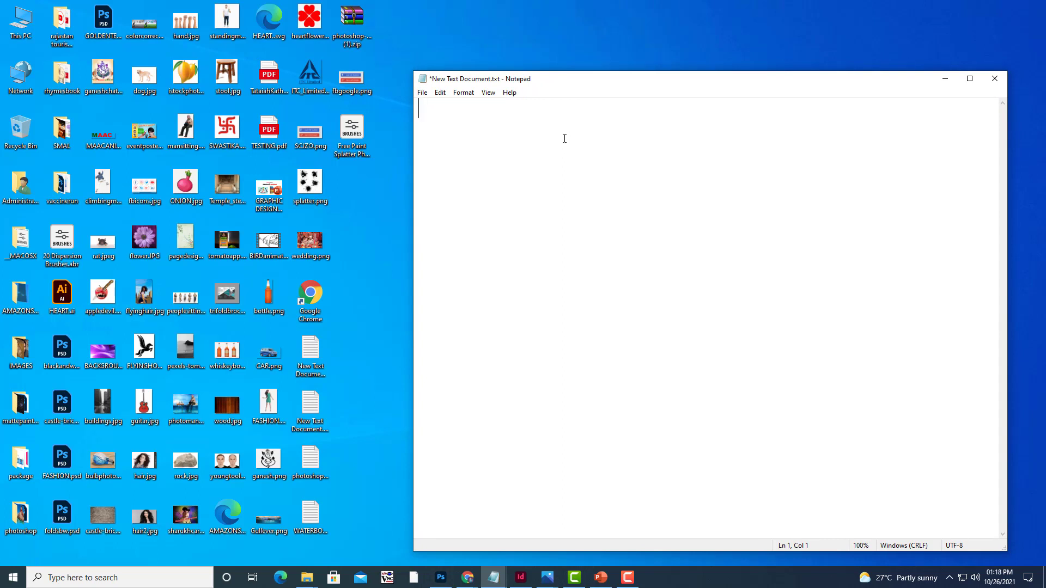
- Write 'create 4 different border designs using brush settings and different brushes' on three lines, then minimize
type("create ")
type("4 diff")
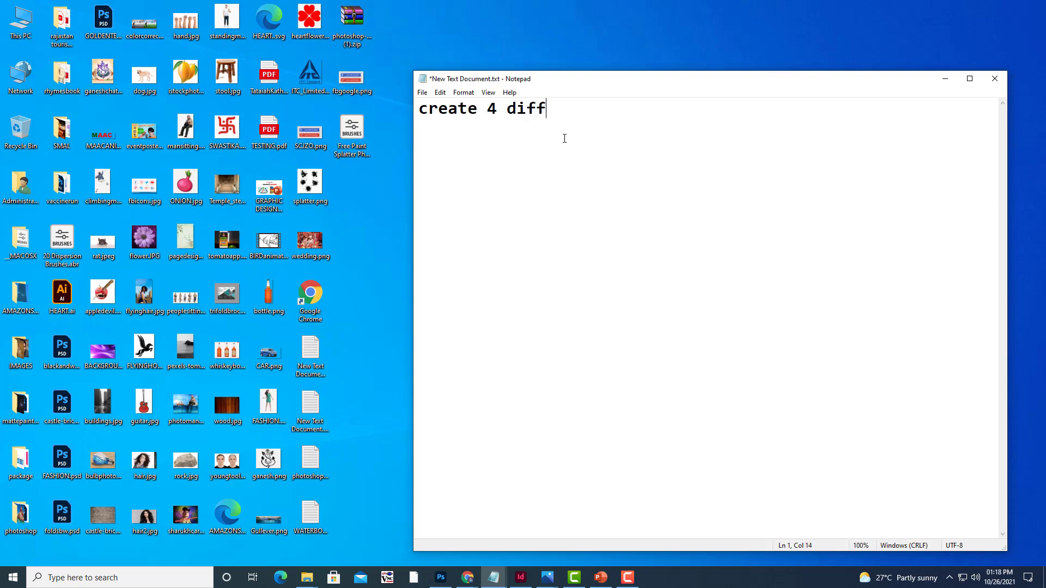
type("erent bor")
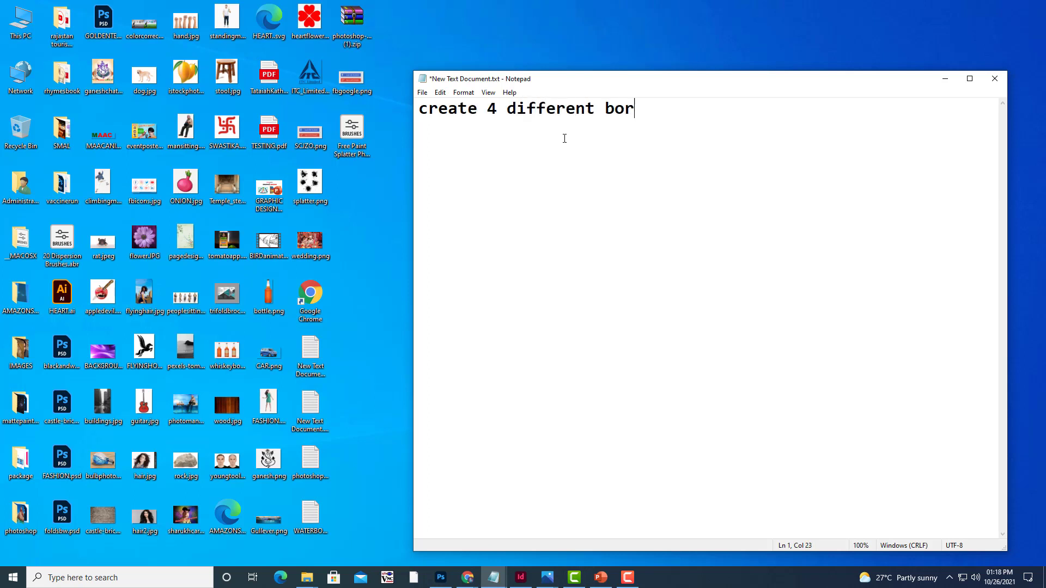
type("der designs")
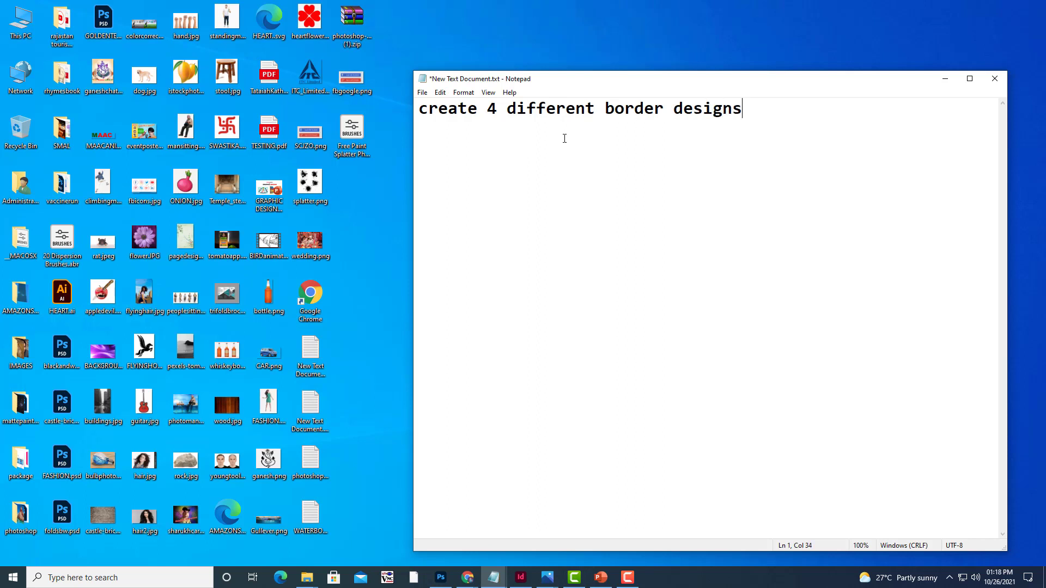
key("Return")
type("using ")
type("bru")
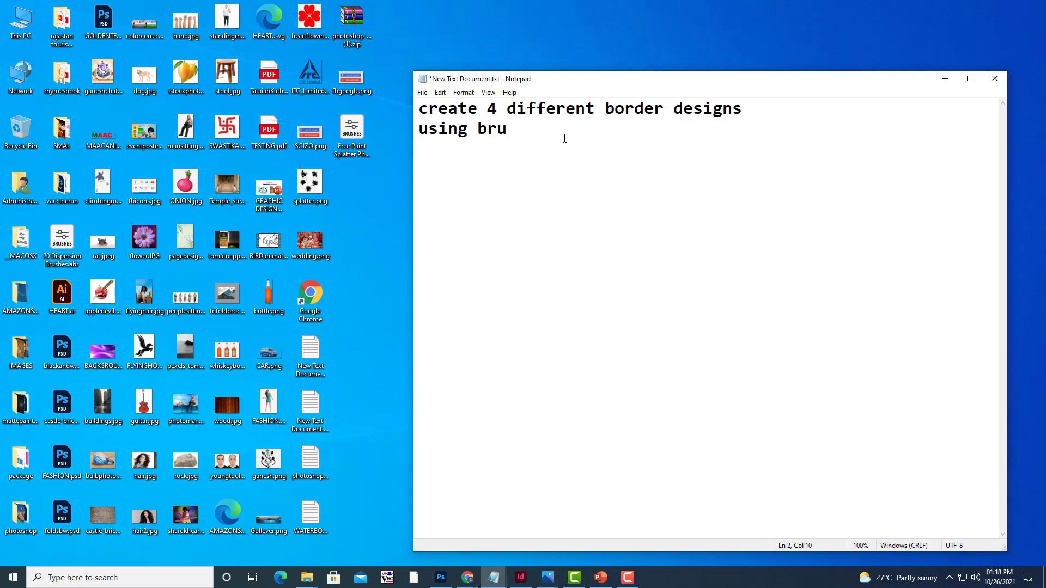
type("sh settings ")
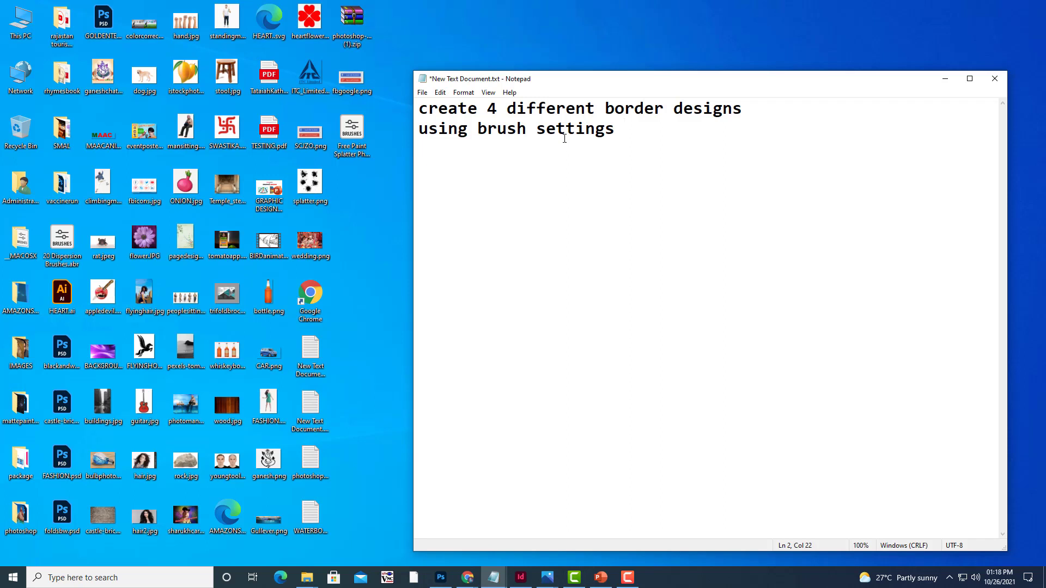
type("and ")
type("differ")
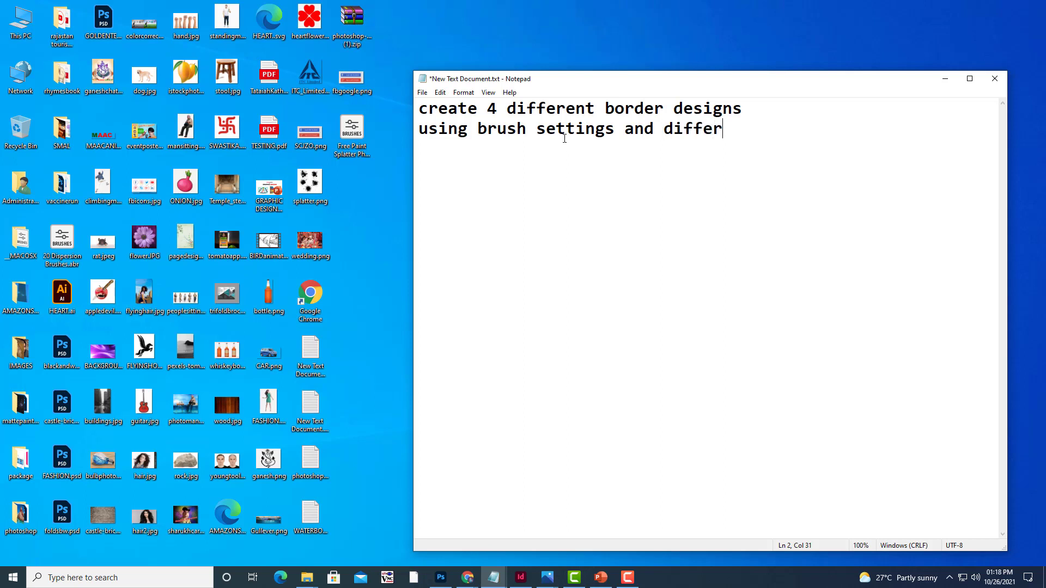
type("r")
key("BackSpace")
type("ent")
key("Return")
type("brushes")
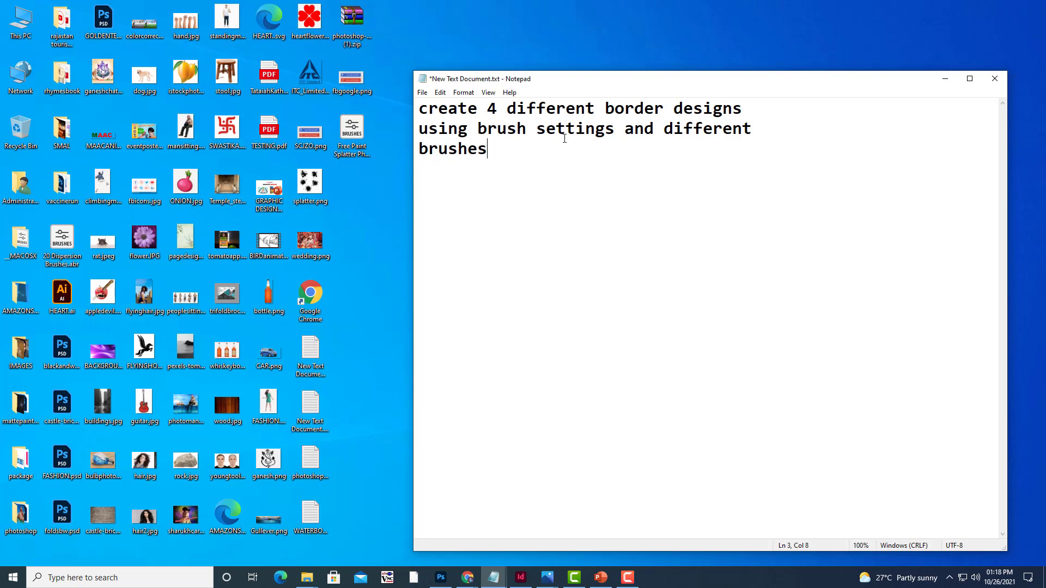
left_click(944, 78)
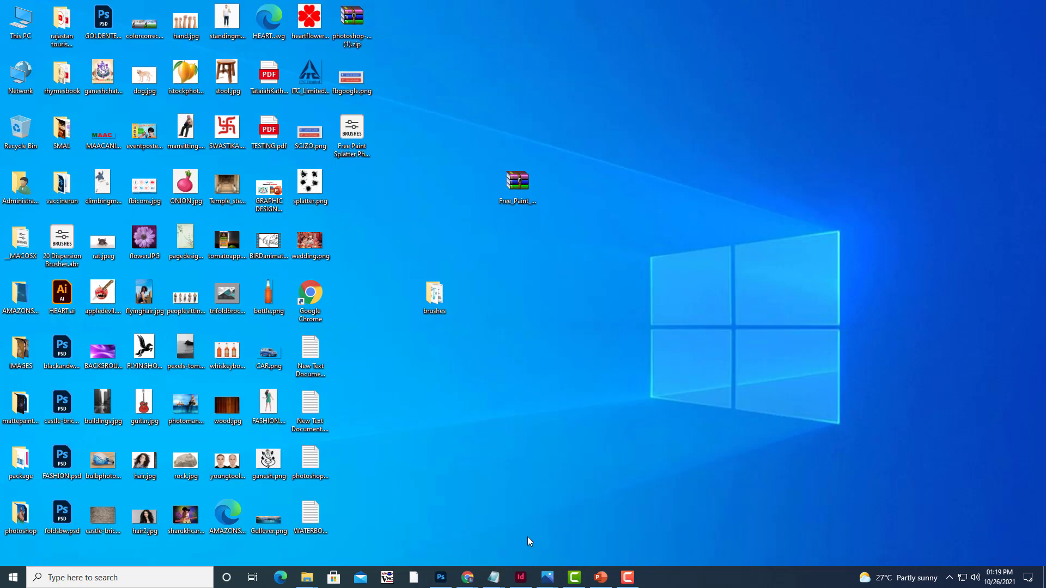
- Restore Photoshop, undo the pattern strips, and stamp colourful swirls along the top edge
left_click(441, 578)
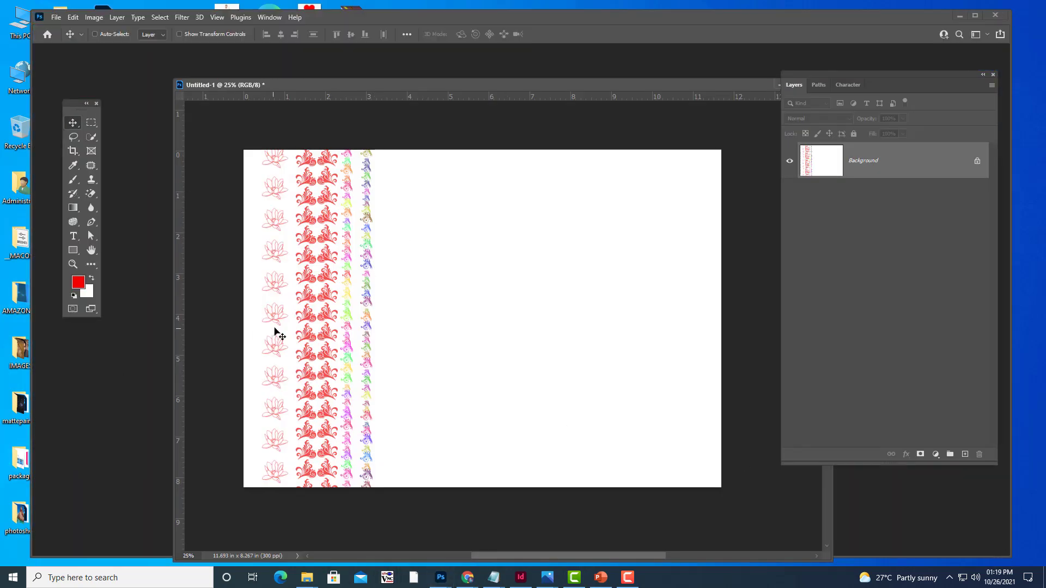
key("ctrl+z")
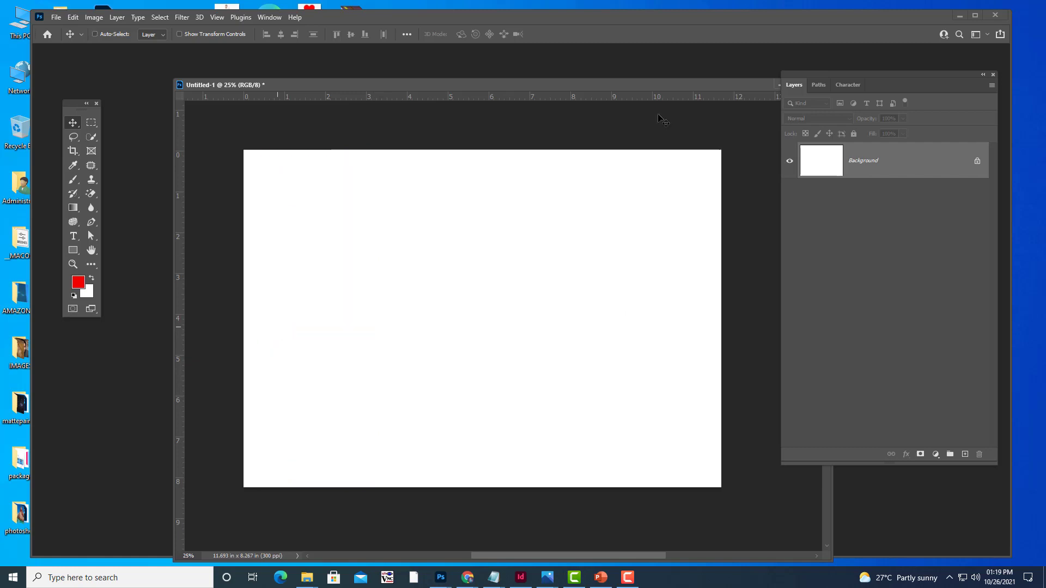
left_click(72, 180)
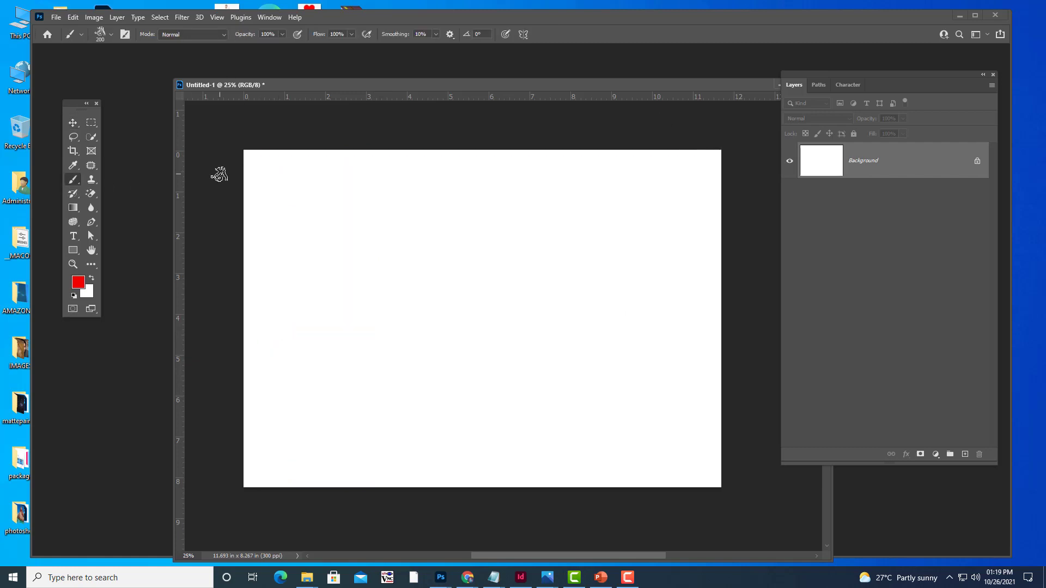
left_click_drag(247, 167, 716, 167)
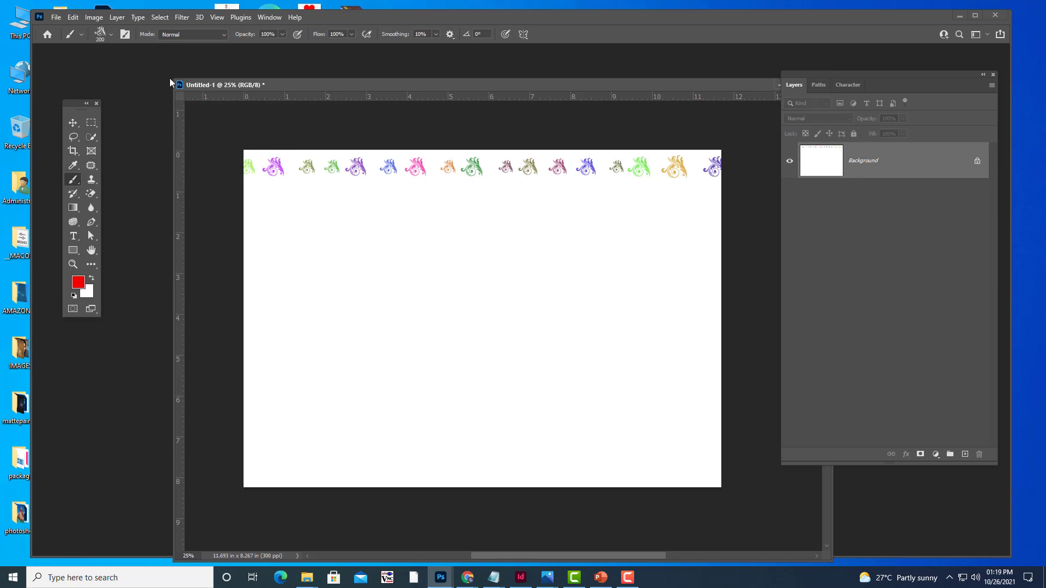
key("shift+Right")
key("shift+Right")
key("shift+Right")
key("shift+Right")
- Switch to the bykari-005 swirl brush and undo a trial red stroke down the left edge
left_click(111, 34)
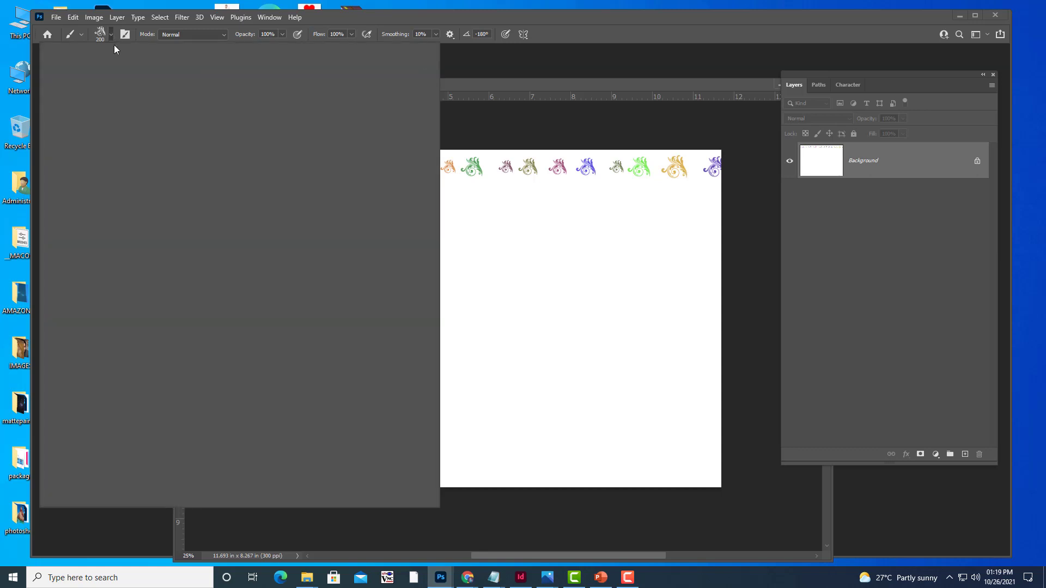
left_click(232, 474)
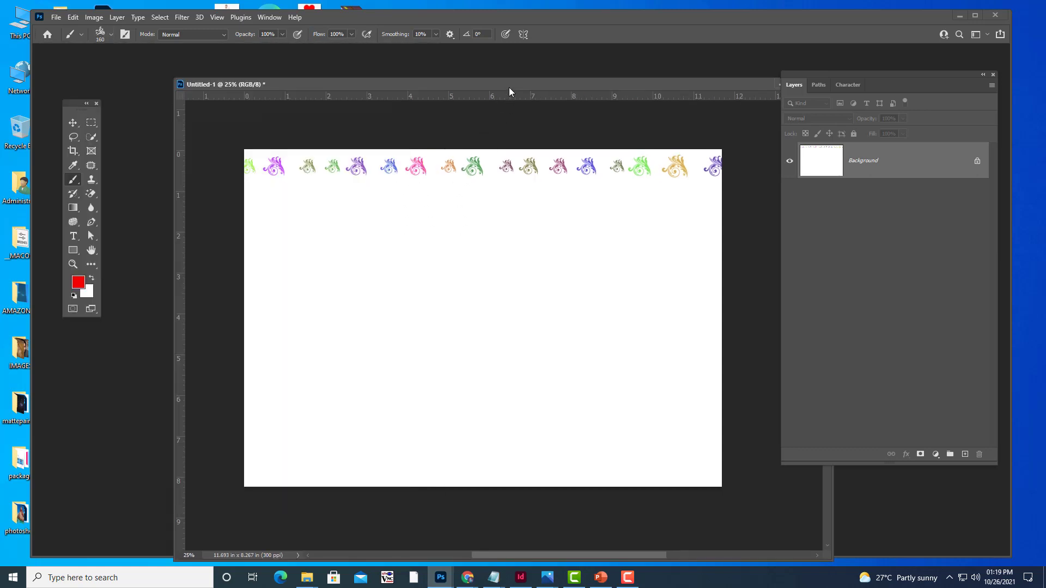
left_click(509, 87)
left_click_drag(267, 156, 267, 483)
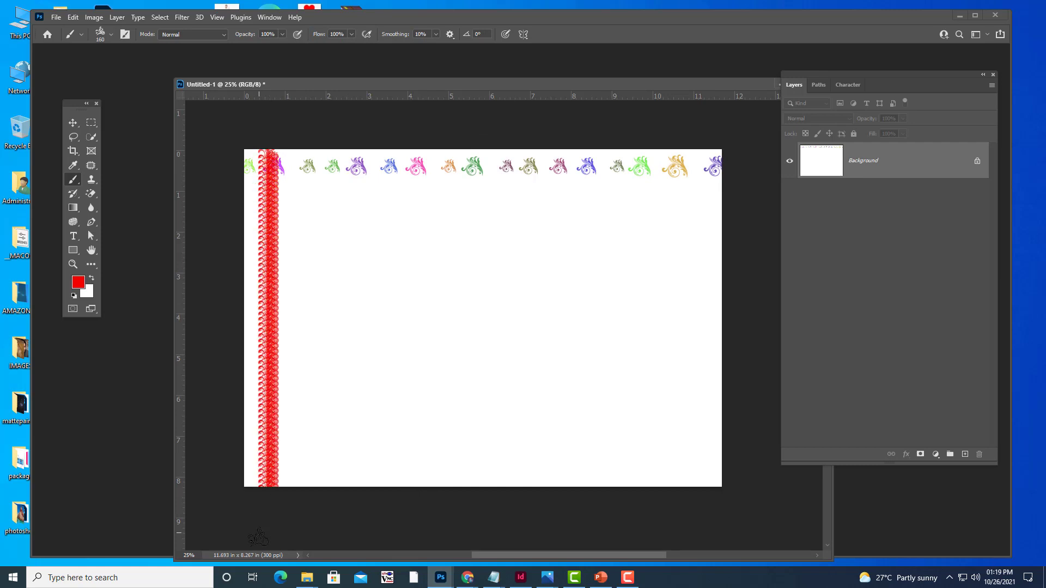
key("ctrl+z")
- Set the swirl brush spacing to 153% and stamp red swirls down the left edge
left_click(270, 17)
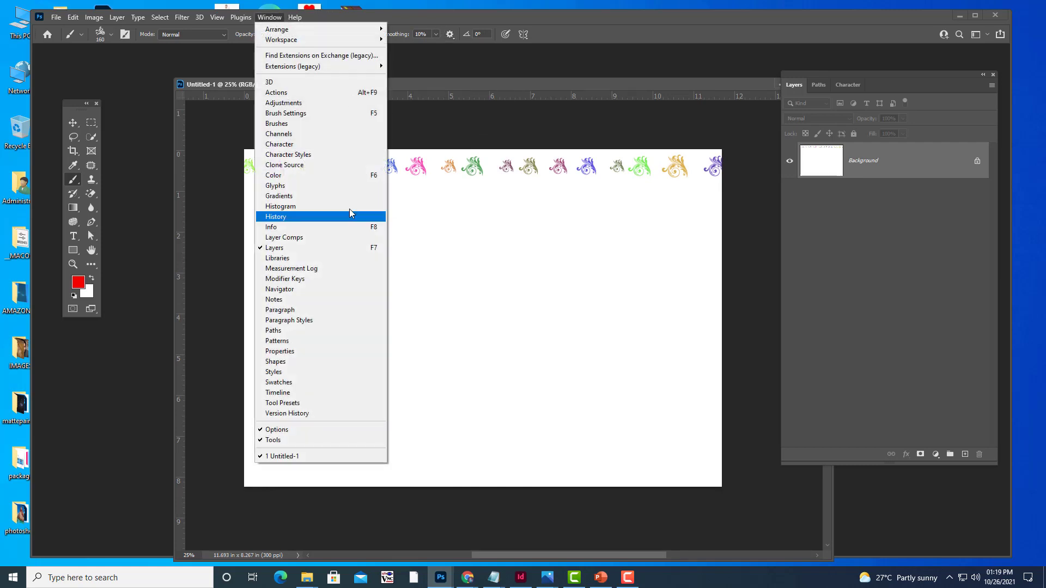
left_click(306, 113)
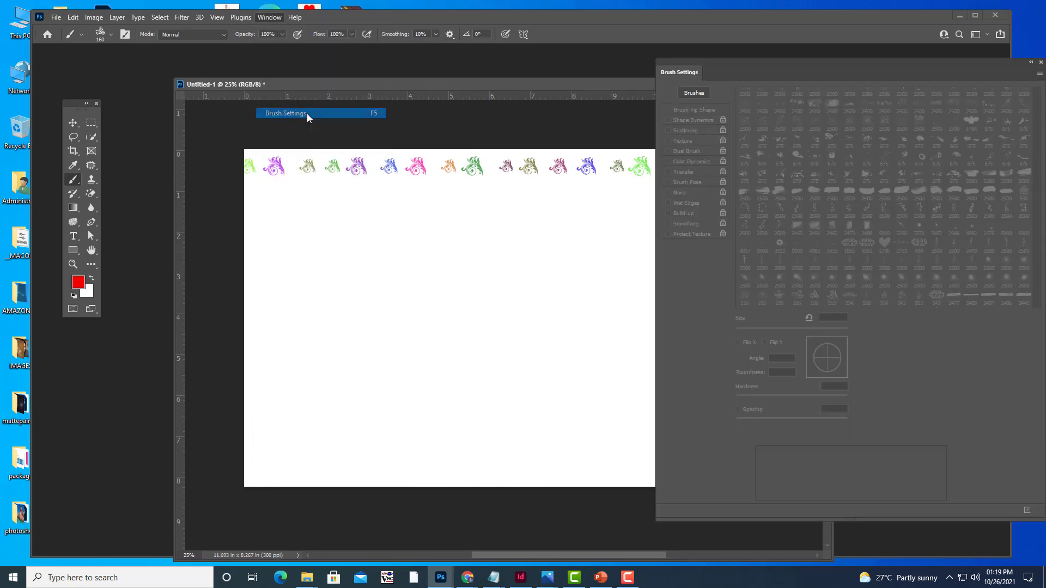
left_click(698, 111)
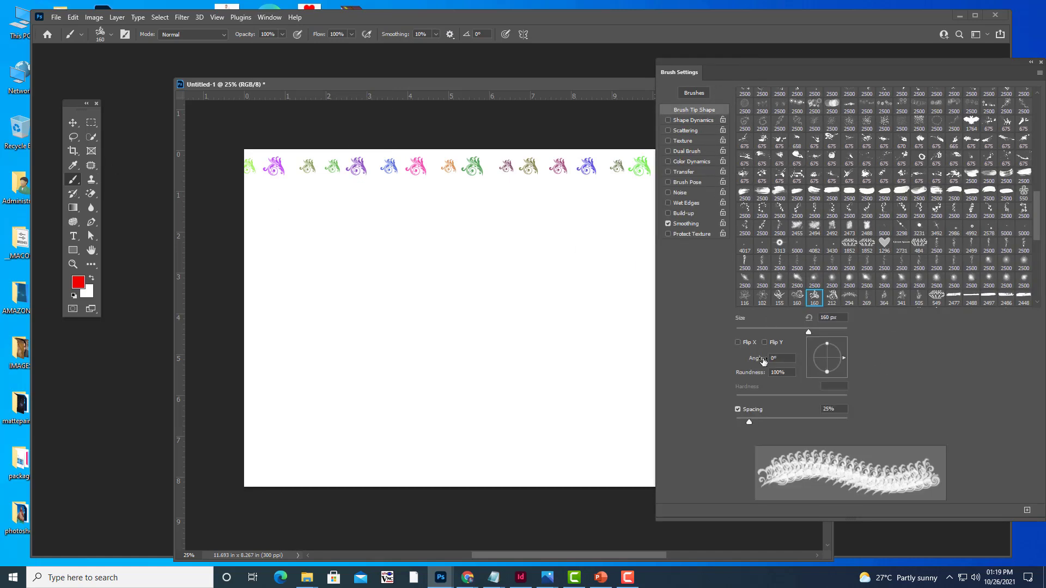
left_click_drag(806, 420, 809, 420)
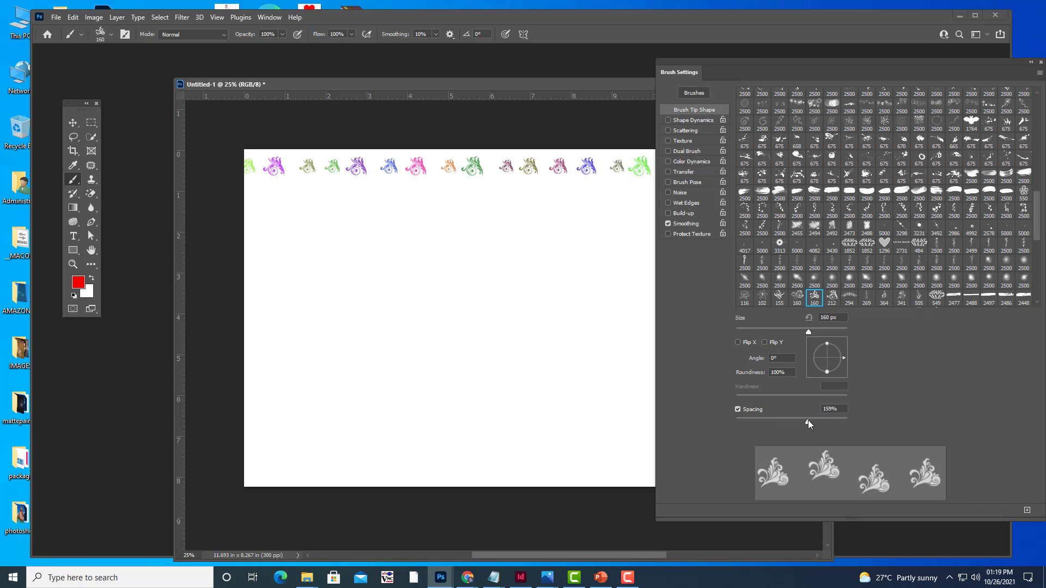
left_click_drag(269, 153, 268, 480)
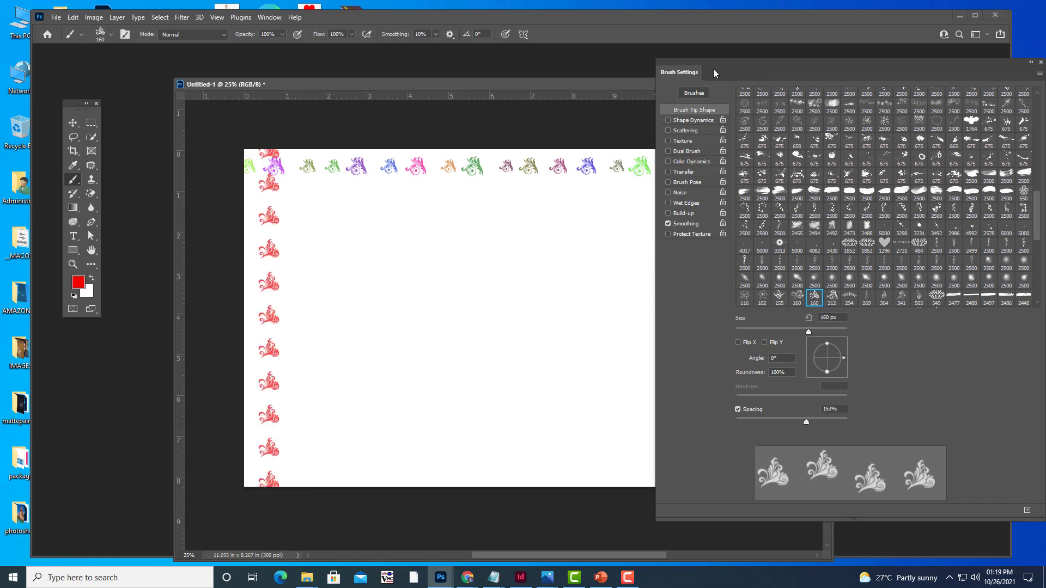
- Stamp red swirls along the bottom and right edges, then close Brush Settings
left_click_drag(708, 63, 886, 89)
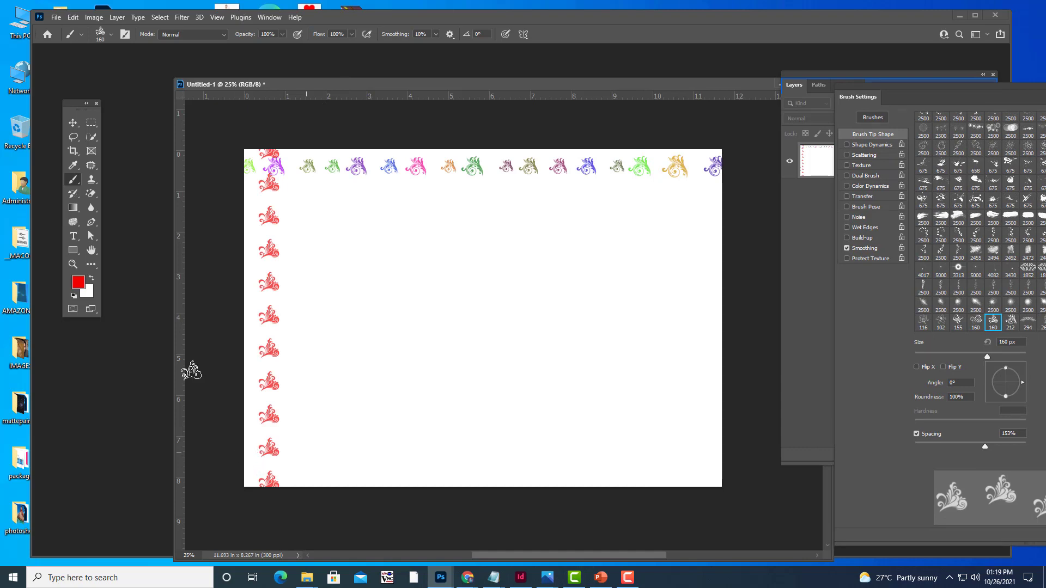
left_click_drag(244, 465, 711, 464)
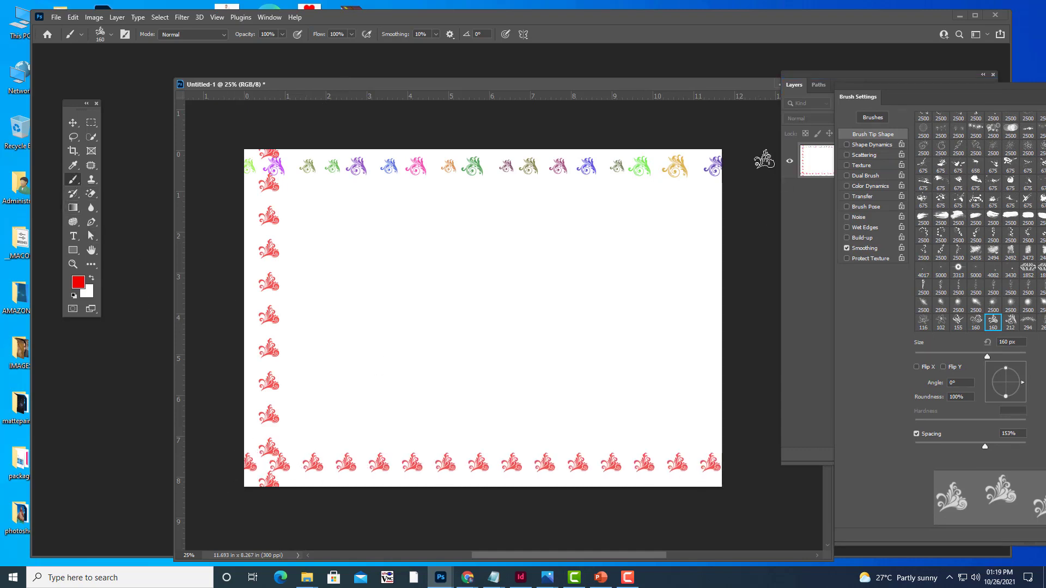
left_click_drag(698, 156, 697, 479)
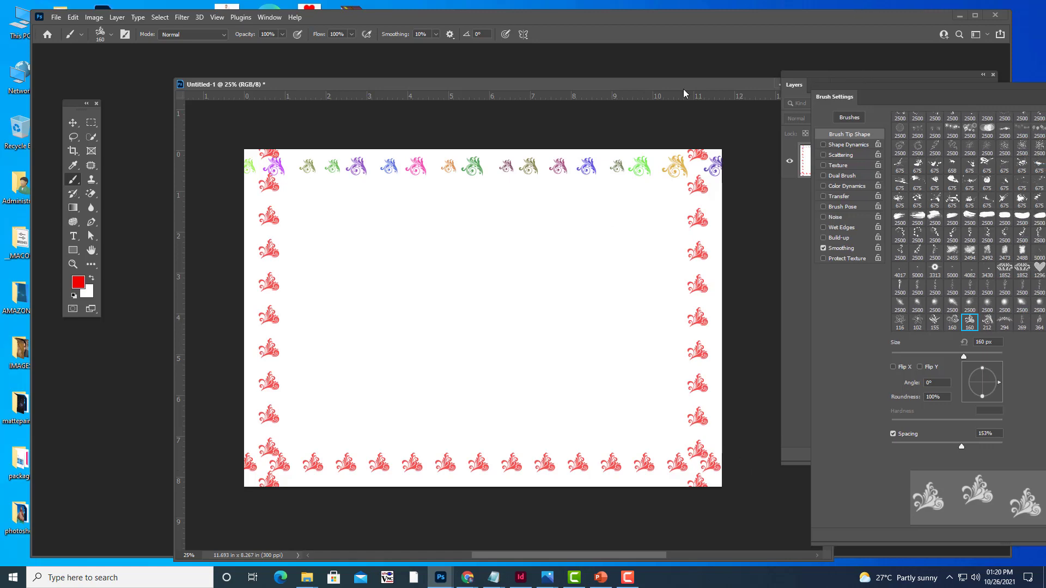
left_click_drag(861, 93, 683, 90)
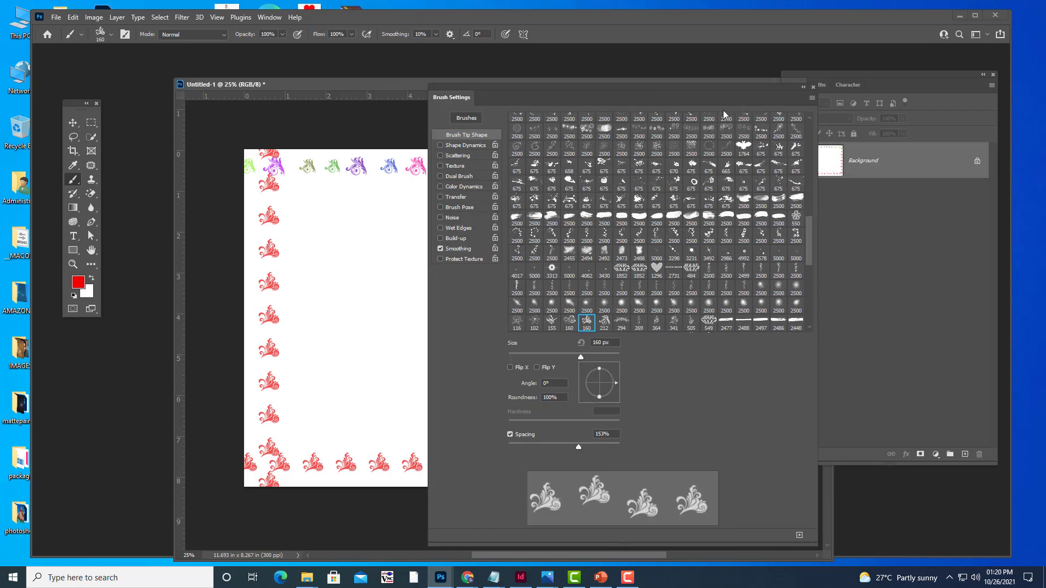
left_click(812, 87)
left_click_drag(695, 81, 675, 83)
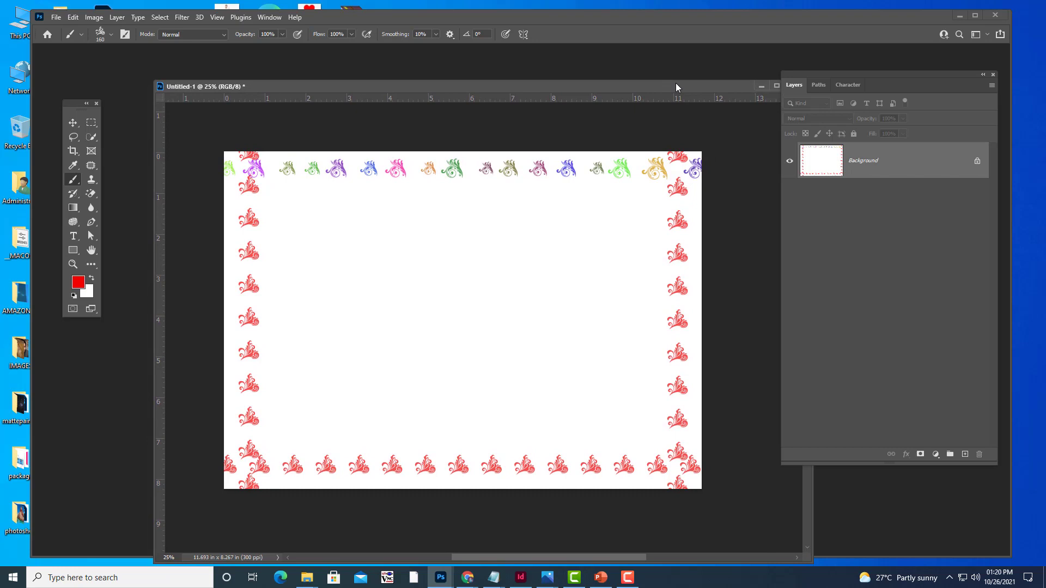
left_click_drag(676, 83, 676, 78)
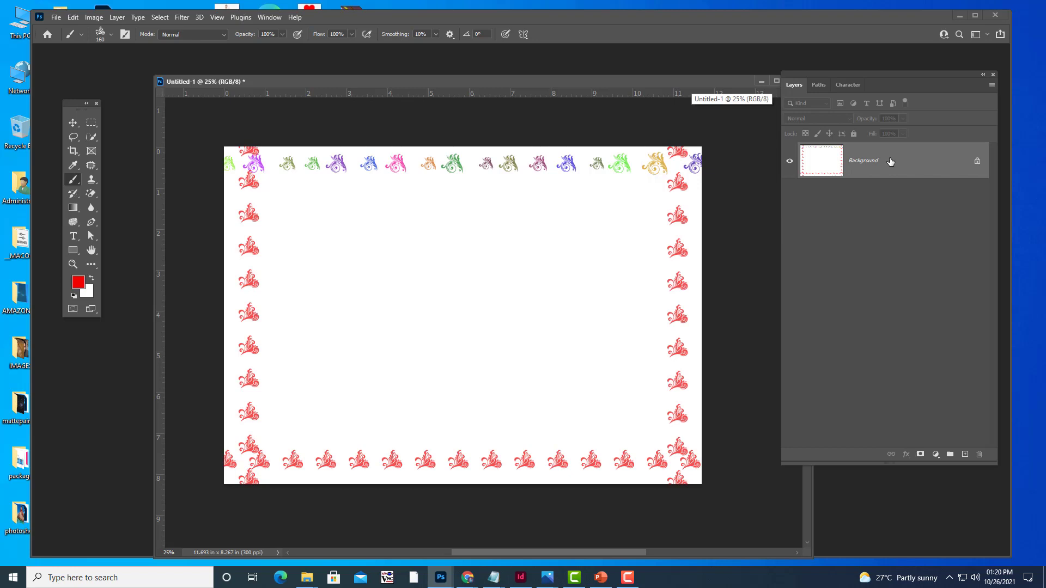
- Close the swirl border document without saving
left_click(56, 17)
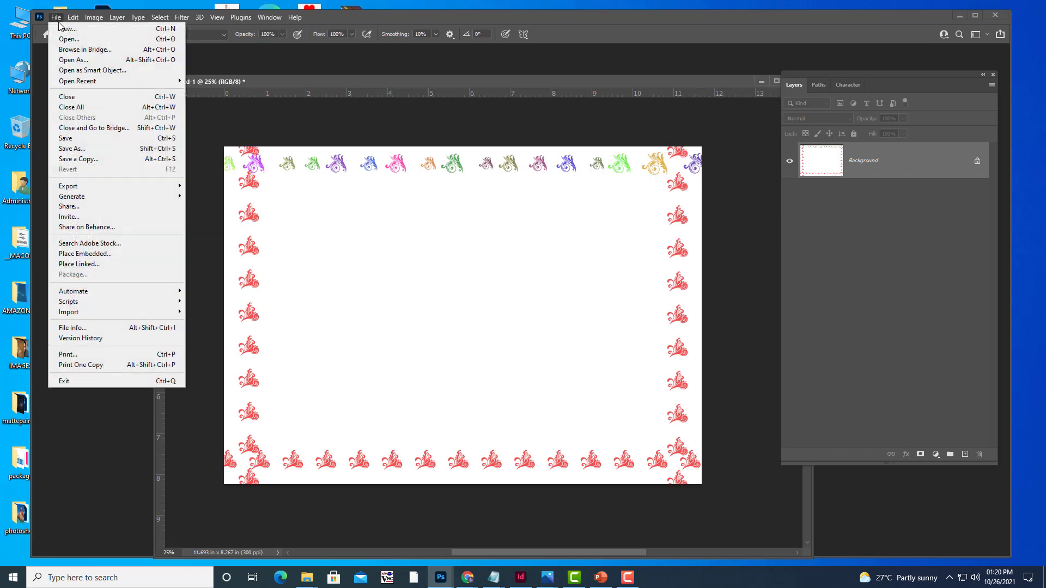
left_click(67, 96)
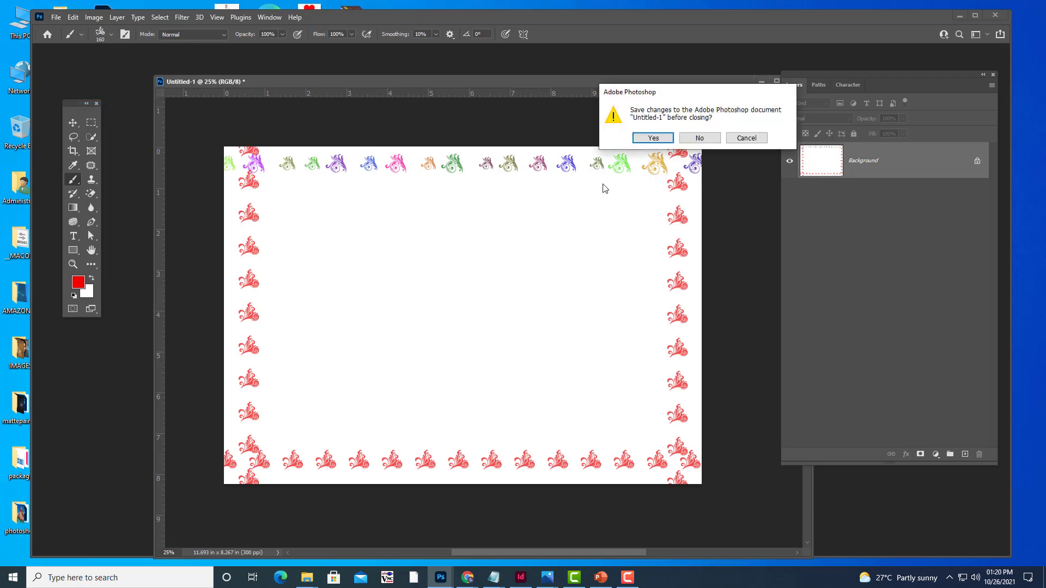
left_click(700, 138)
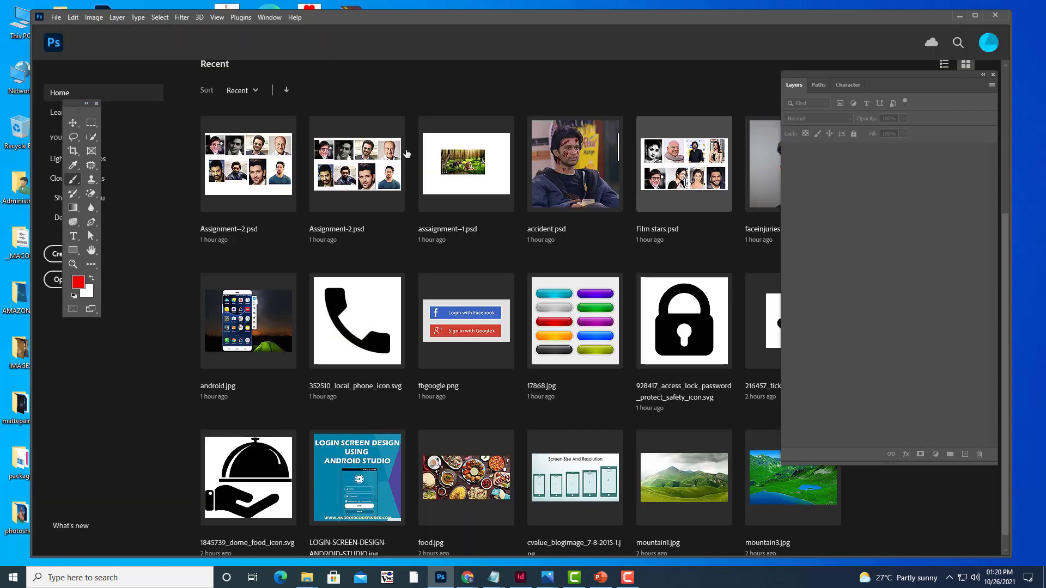
- Create a new landscape 11 × 8.5 in document and float it in its own window
left_click(57, 16)
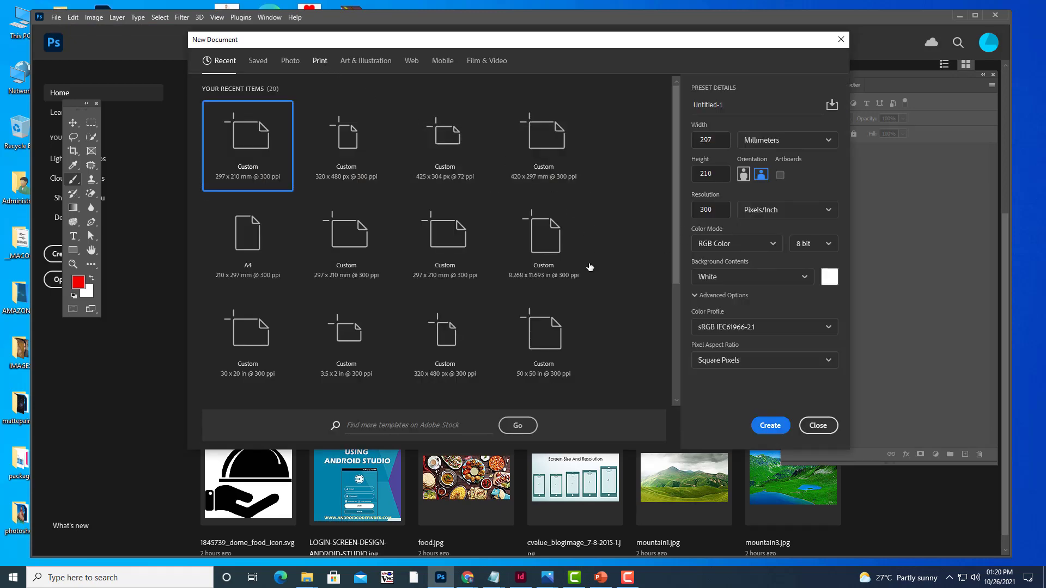
left_click(761, 175)
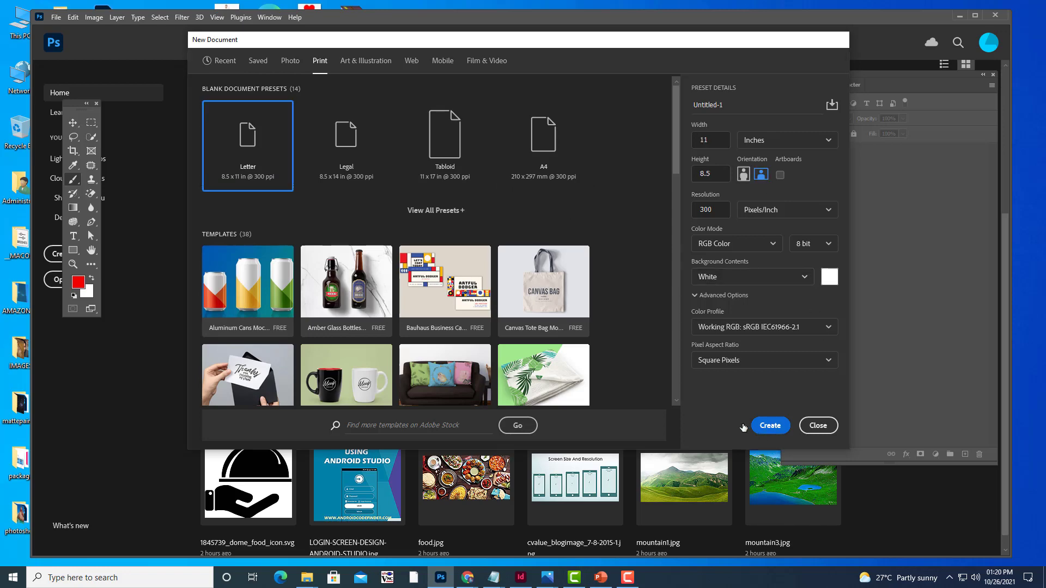
left_click(761, 425)
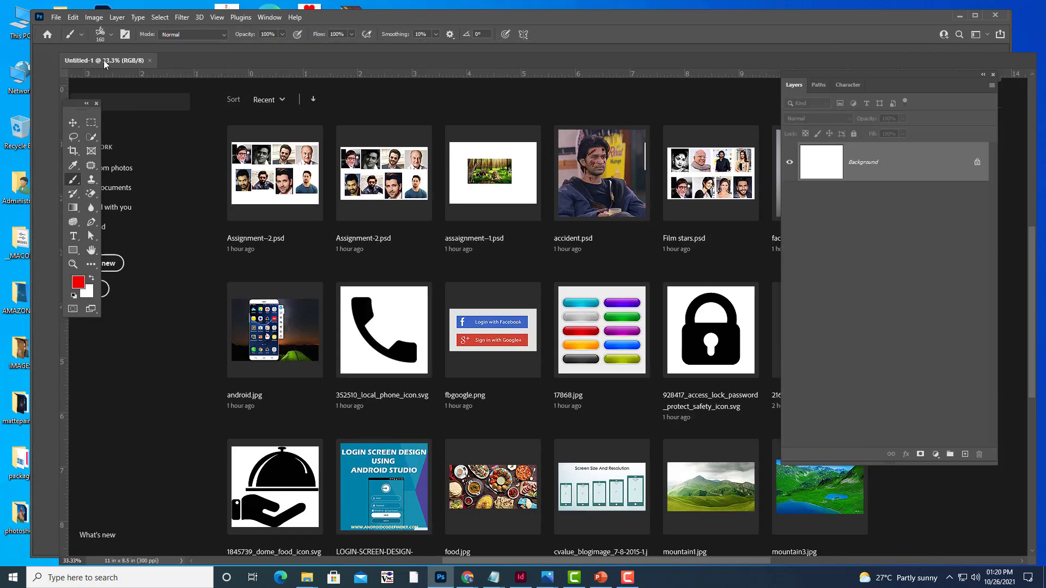
left_click_drag(104, 60, 327, 70)
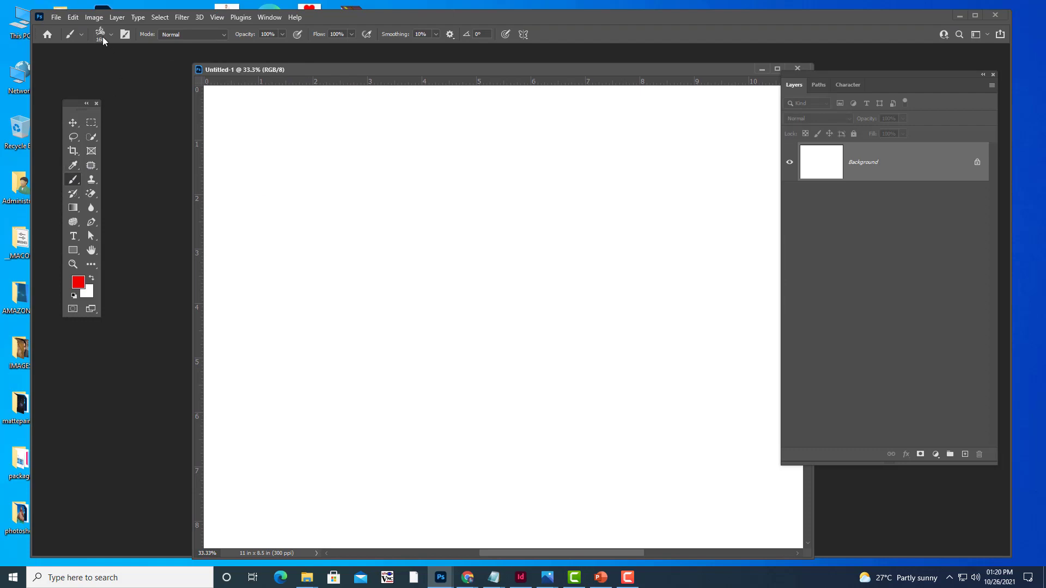
- Select the Kyle's Eraser - Natural Edge preset from Dry Media Brushes
left_click(103, 38)
left_click_drag(413, 466, 410, 159)
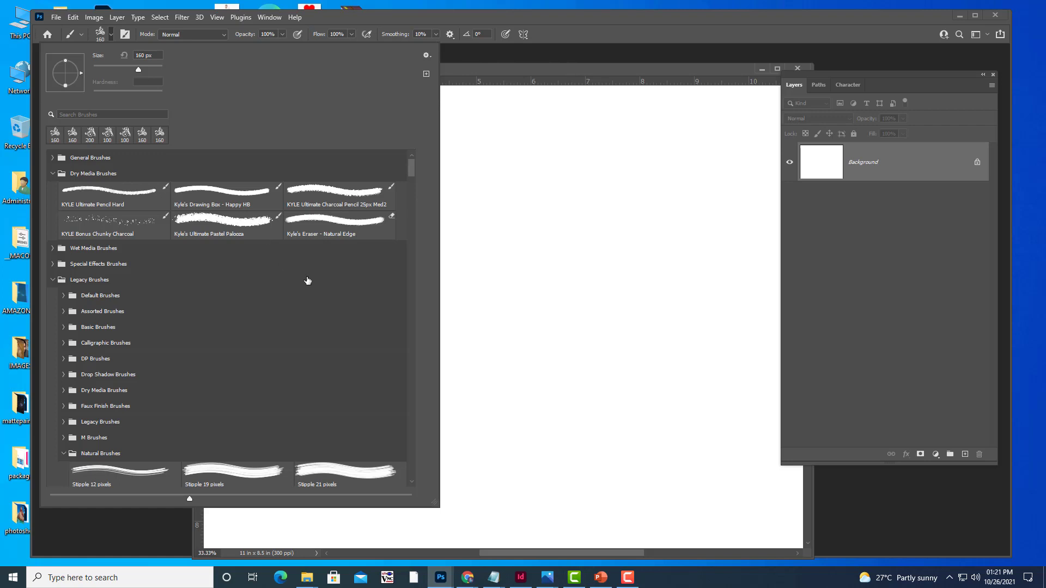
left_click(386, 226)
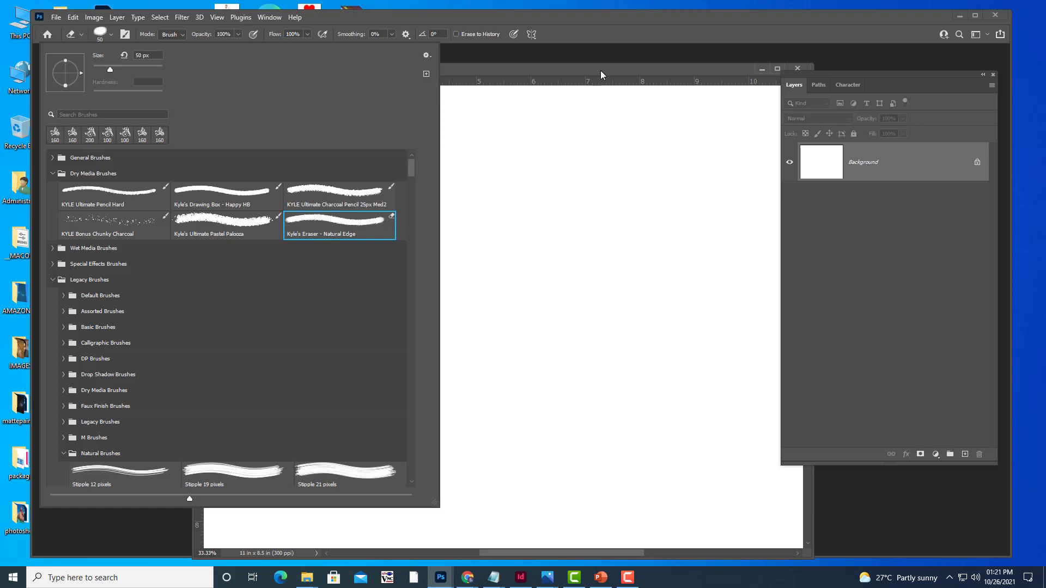
left_click(581, 67)
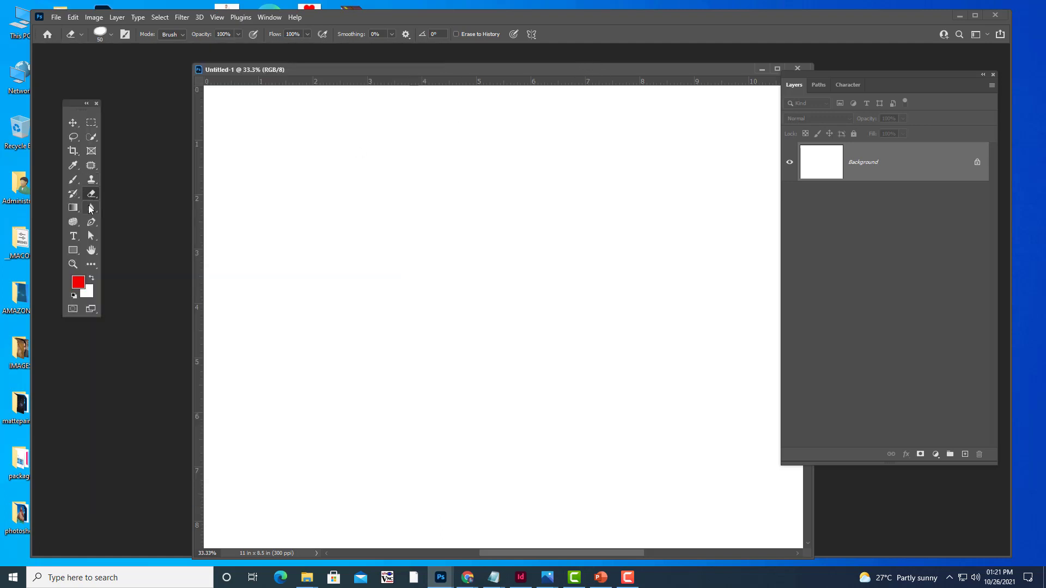
- Keep the standard Eraser tool active with the Natural Edge preset at 50 px
right_click(94, 198)
left_click(126, 194)
left_click(103, 34)
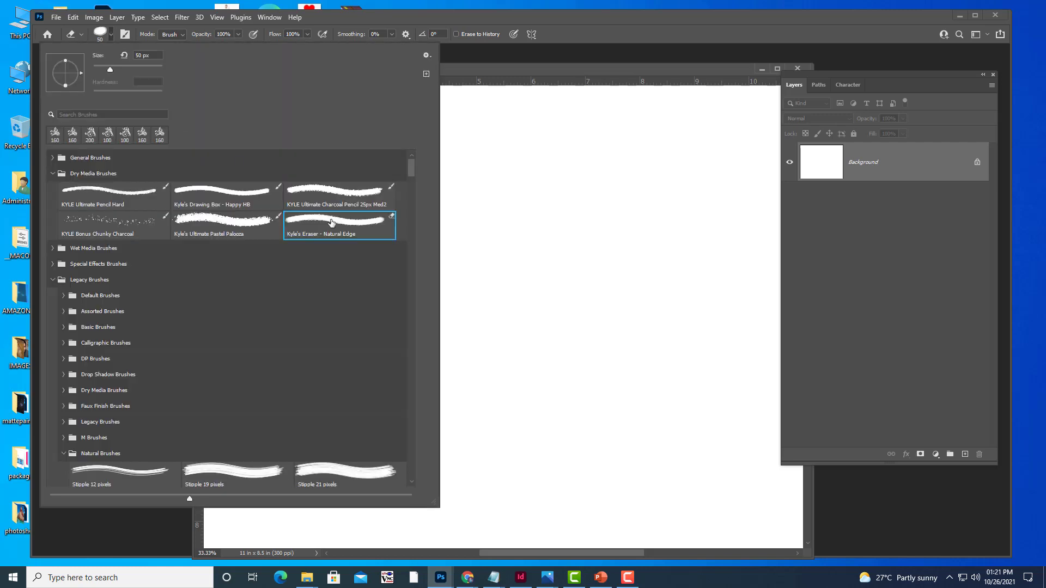
left_click(521, 71)
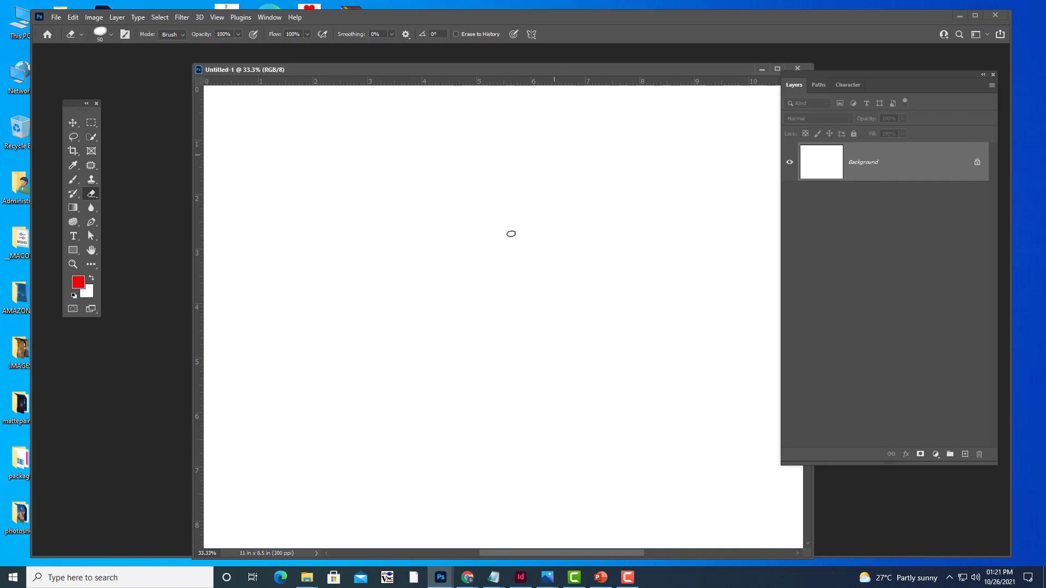
- Convert the blank Background into editable Layer 0 and enlarge the eraser to 300 px
double_click(864, 168)
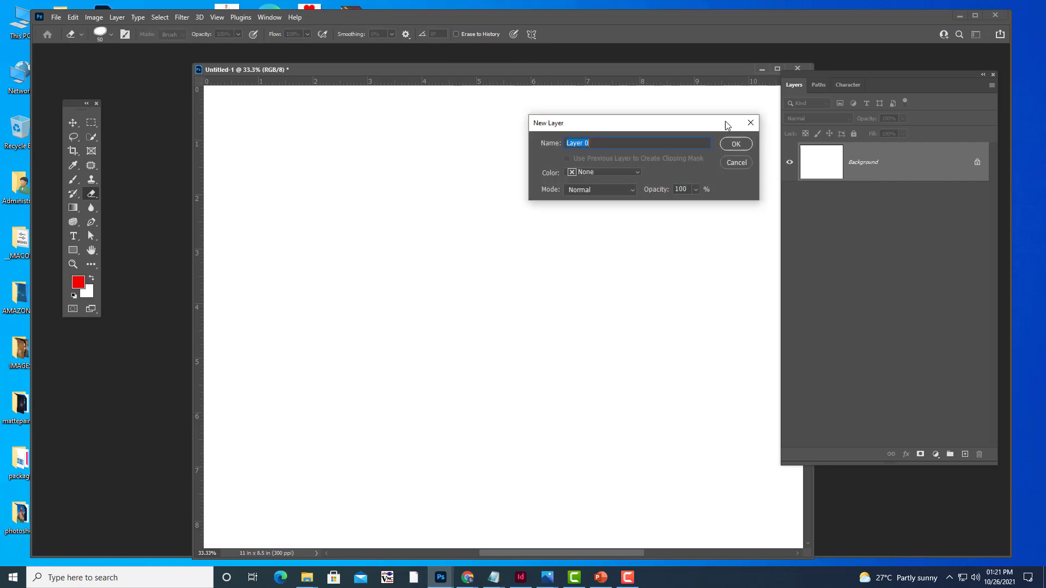
left_click(747, 145)
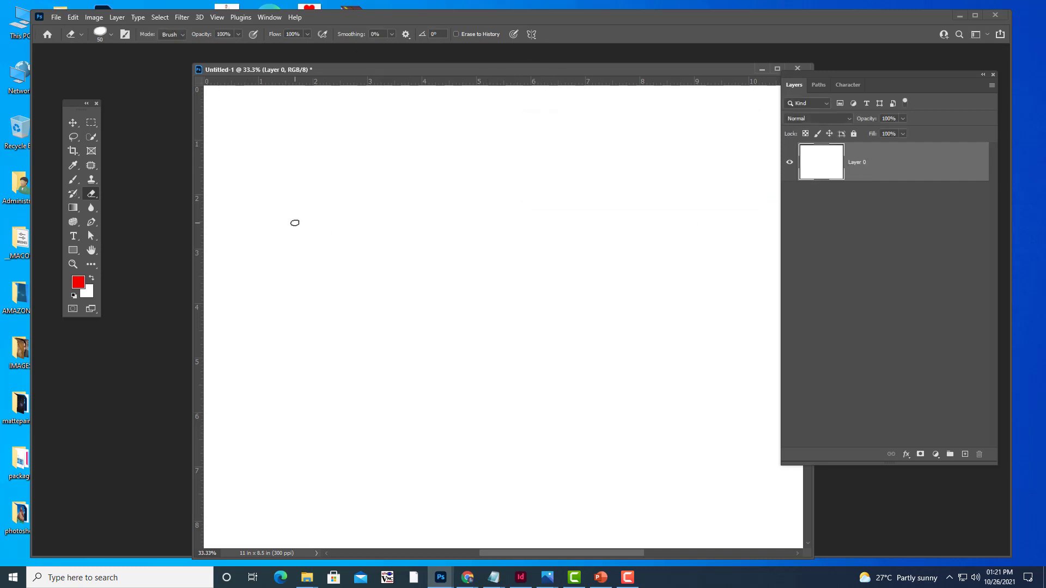
key("bracketright")
key("bracketright")
- Erase three wide diagonal and S-shaped test strokes across the canvas
left_click_drag(310, 166, 390, 376)
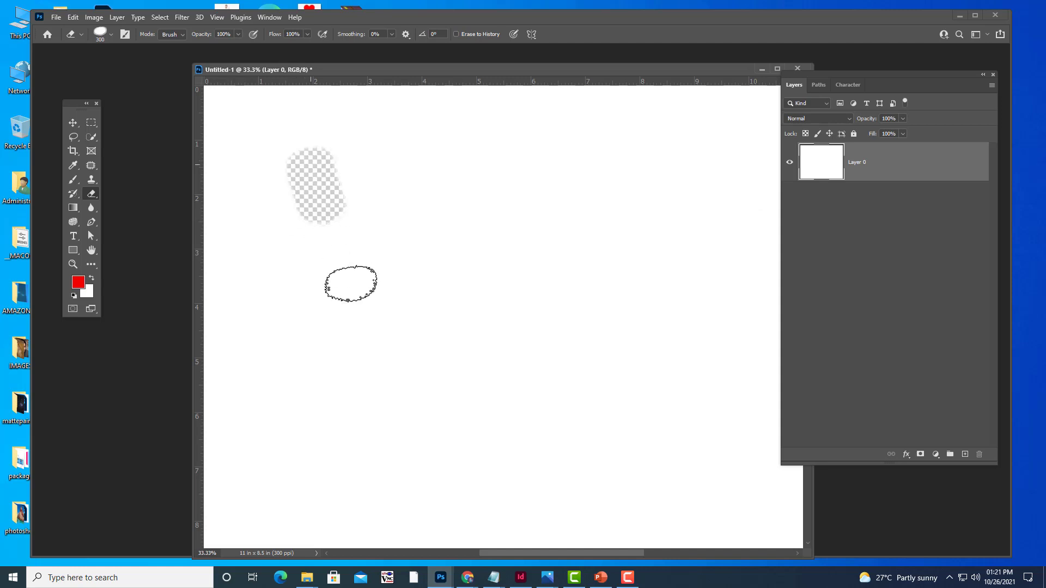
left_click_drag(675, 169, 528, 371)
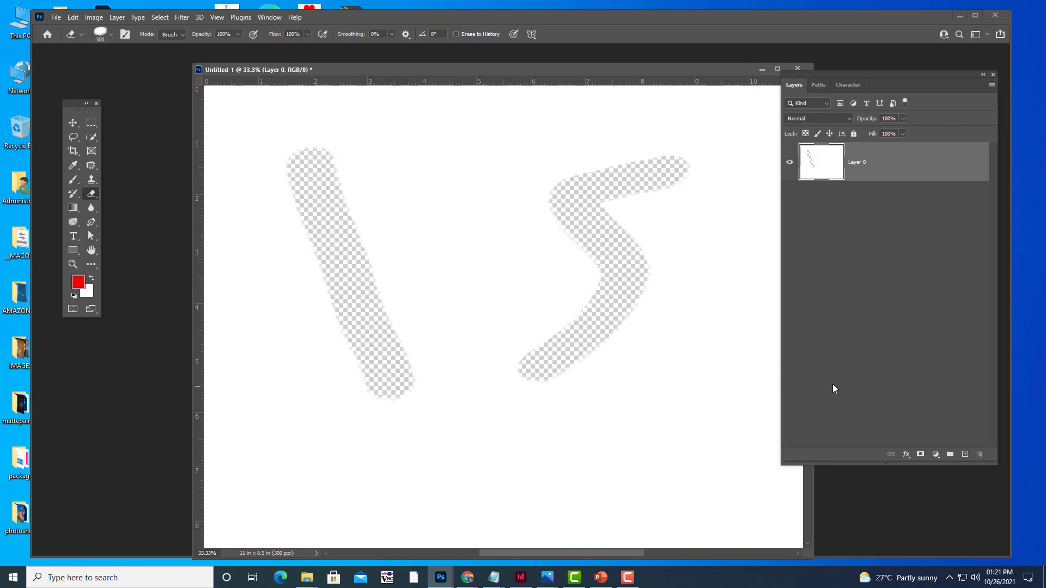
mouse_move(386, 139)
left_mouse_down()
mouse_move(383, 254)
mouse_move(600, 269)
mouse_move(532, 432)
mouse_move(770, 474)
mouse_move(735, 436)
mouse_move(773, 474)
left_mouse_up()
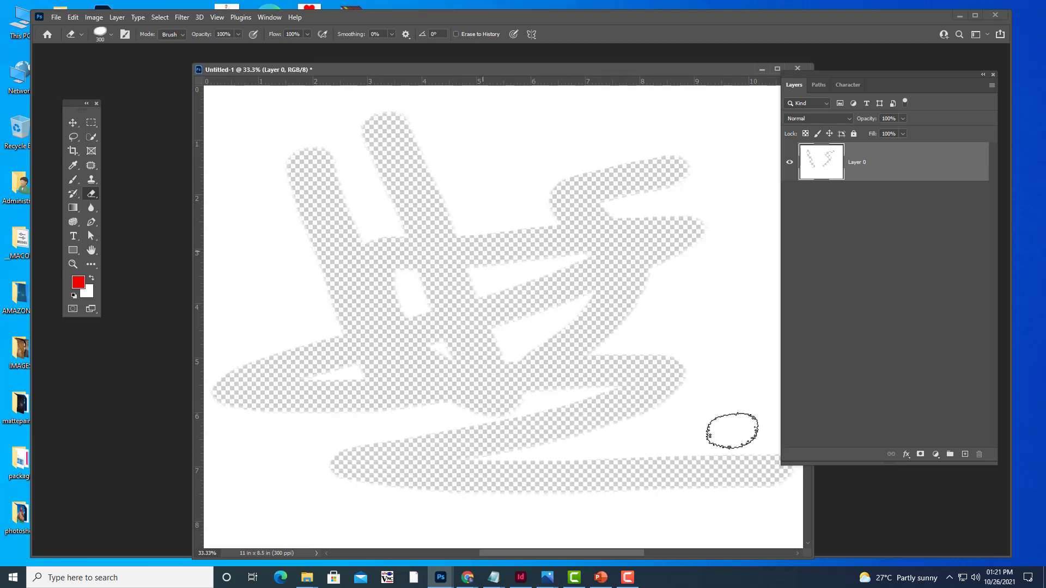
left_click(111, 34)
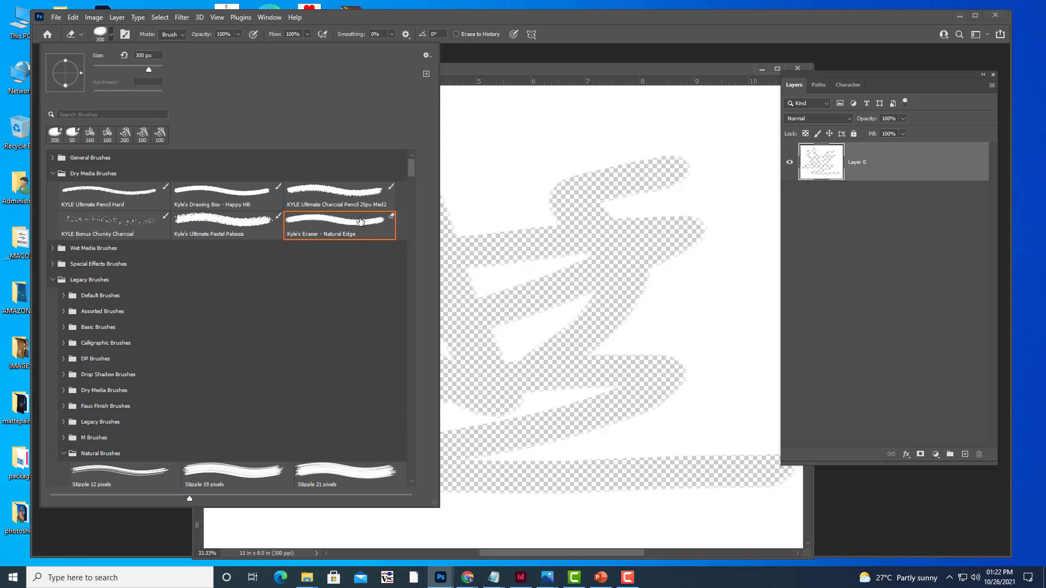
left_click(539, 66)
- Undo all eraser strokes to restore the white canvas and switch to the Brush tool
key("ctrl+BackSpace")
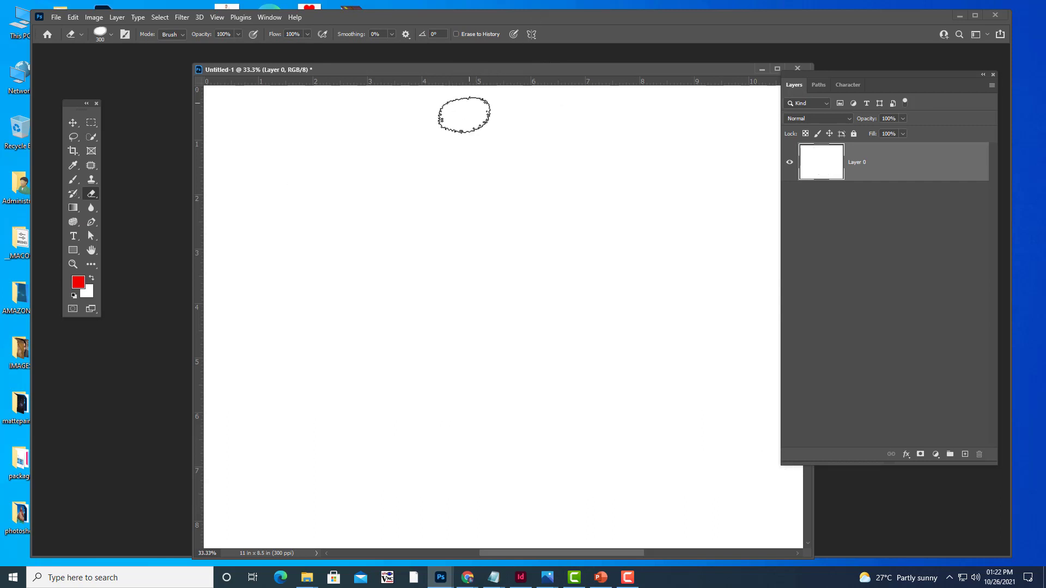
left_click(73, 180)
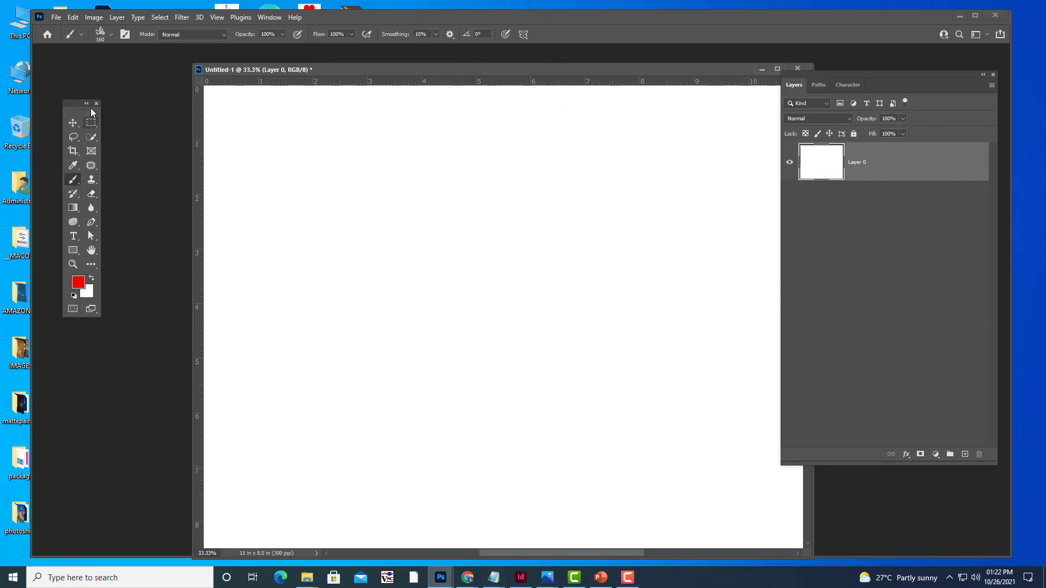
left_click_drag(277, 72, 249, 69)
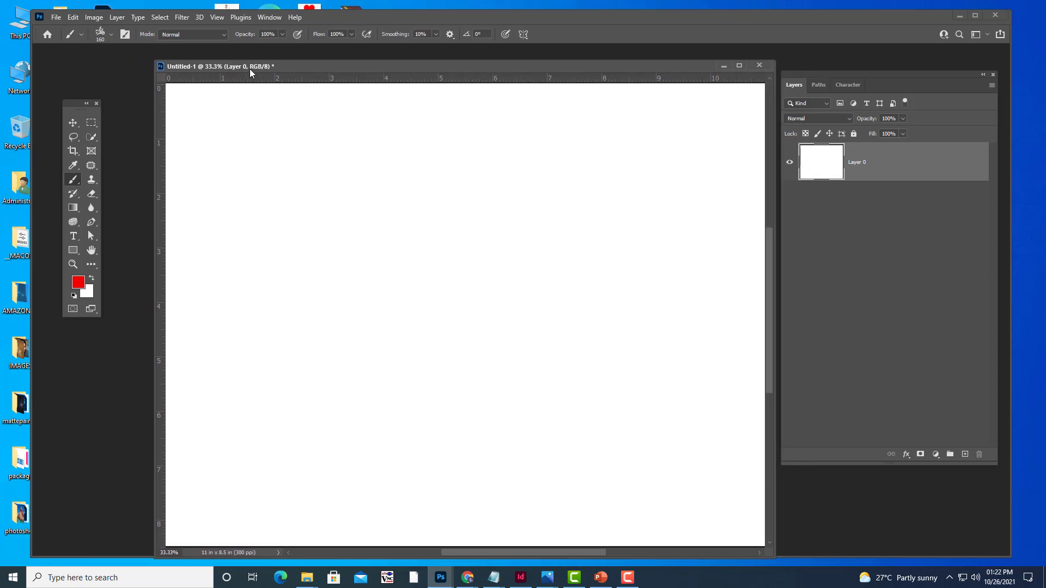
- Reset the canvas zoom and bring up the Open file dialog with Ctrl+O
key("ctrl+minus")
key("ctrl+plus")
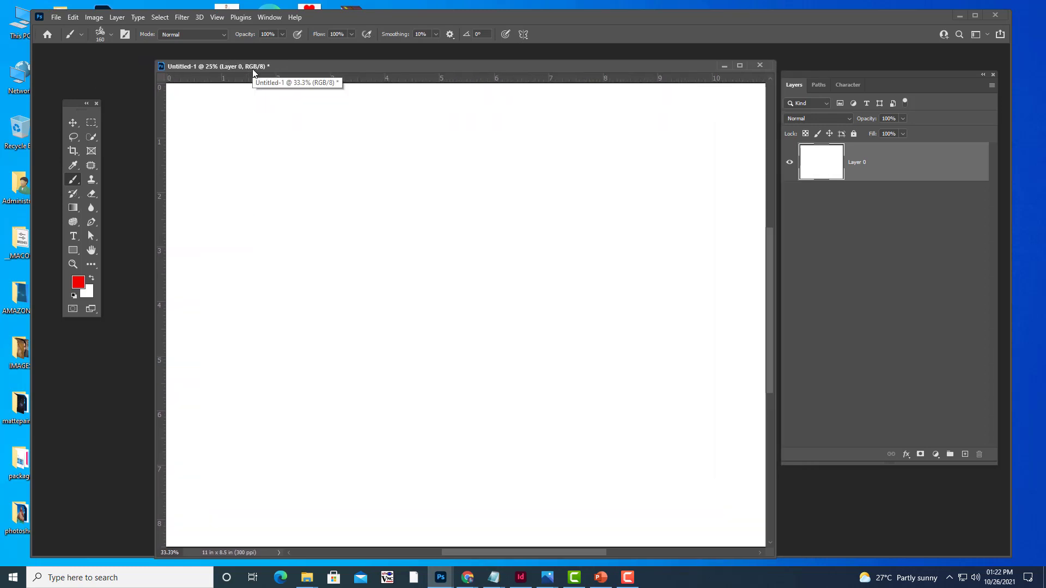
left_click_drag(246, 69, 255, 74)
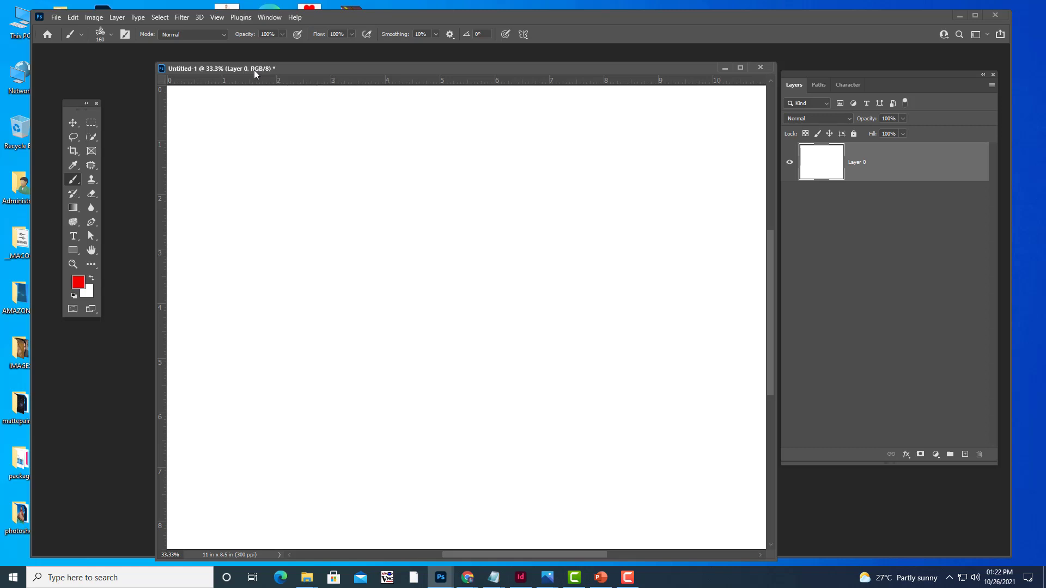
key("ctrl+o")
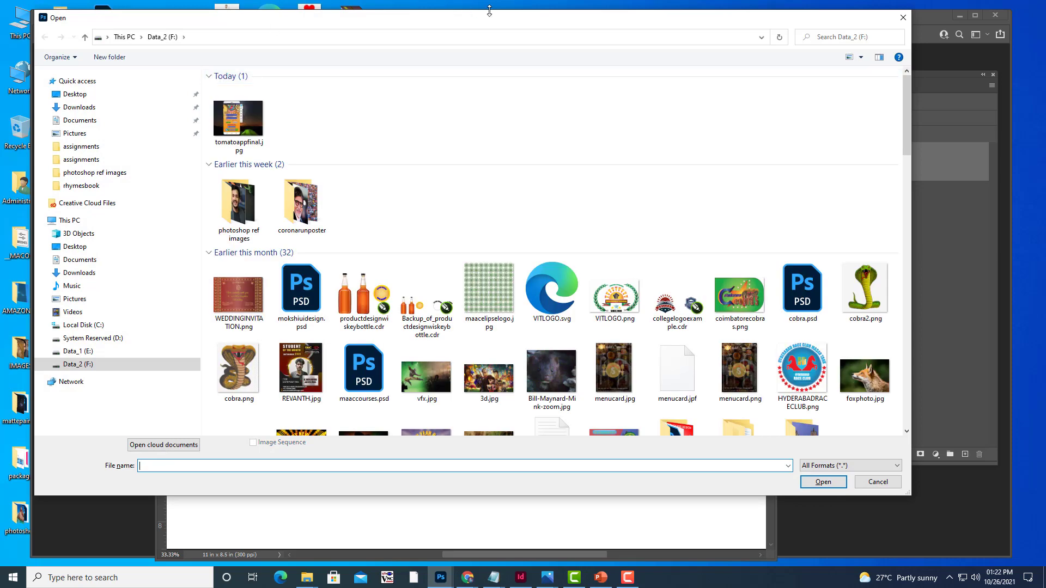
- Open bald.jpg from the photoshop ref images folder and enlarge its window
mouse_move(122, 229)
left_click(104, 173)
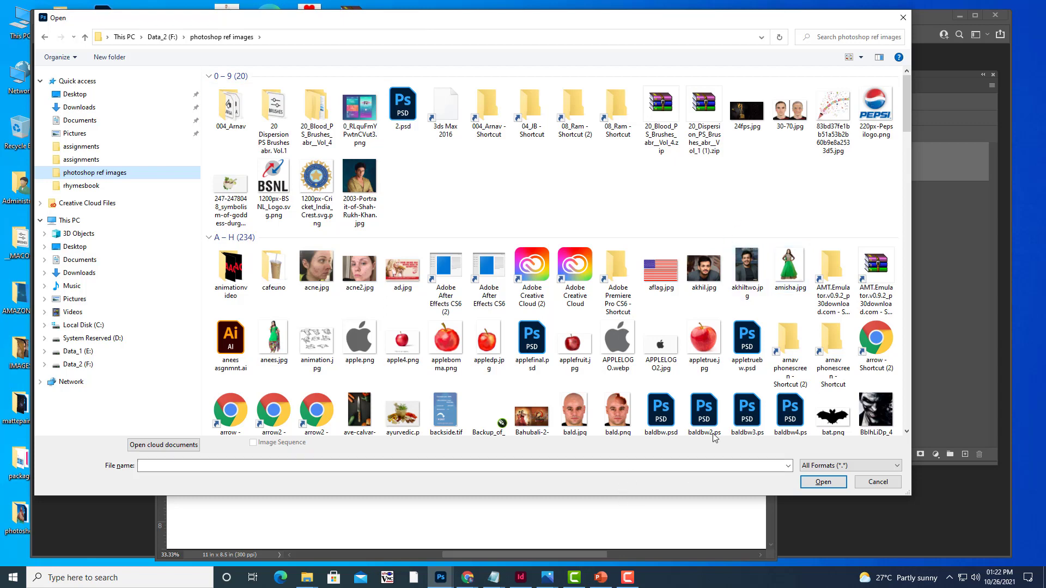
left_click(575, 412)
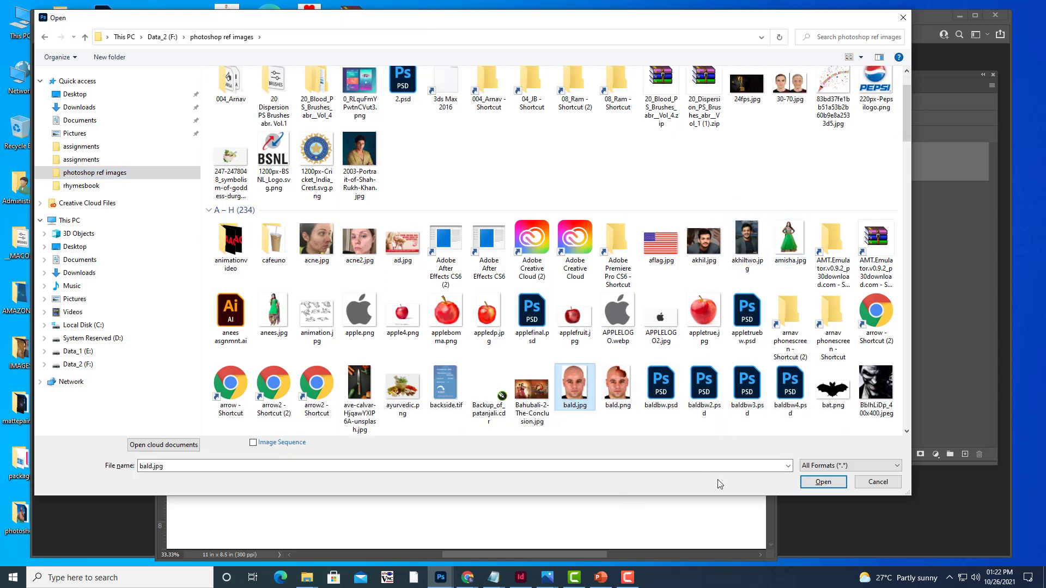
left_click(821, 482)
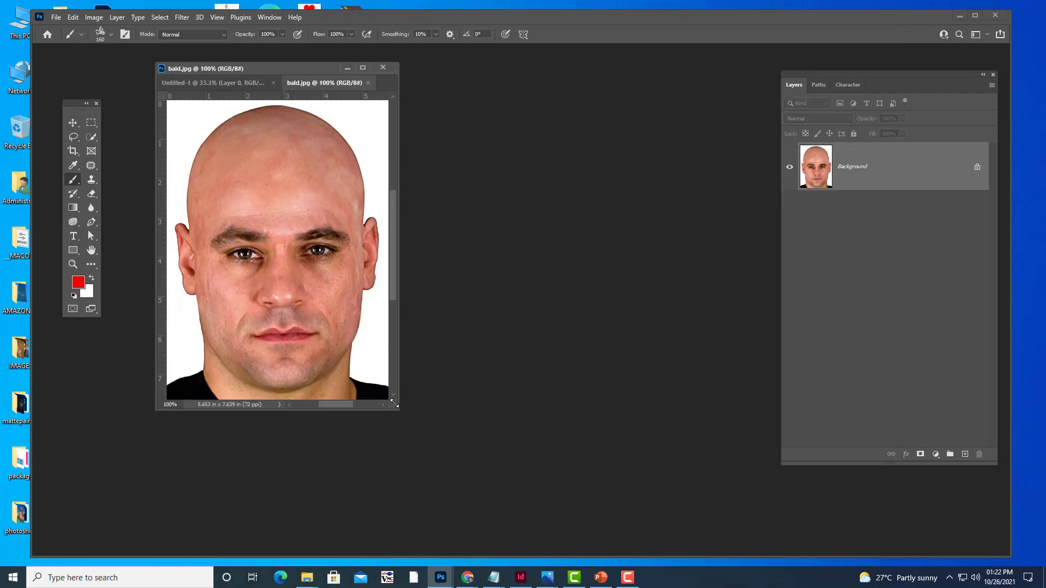
left_click_drag(397, 404, 762, 516)
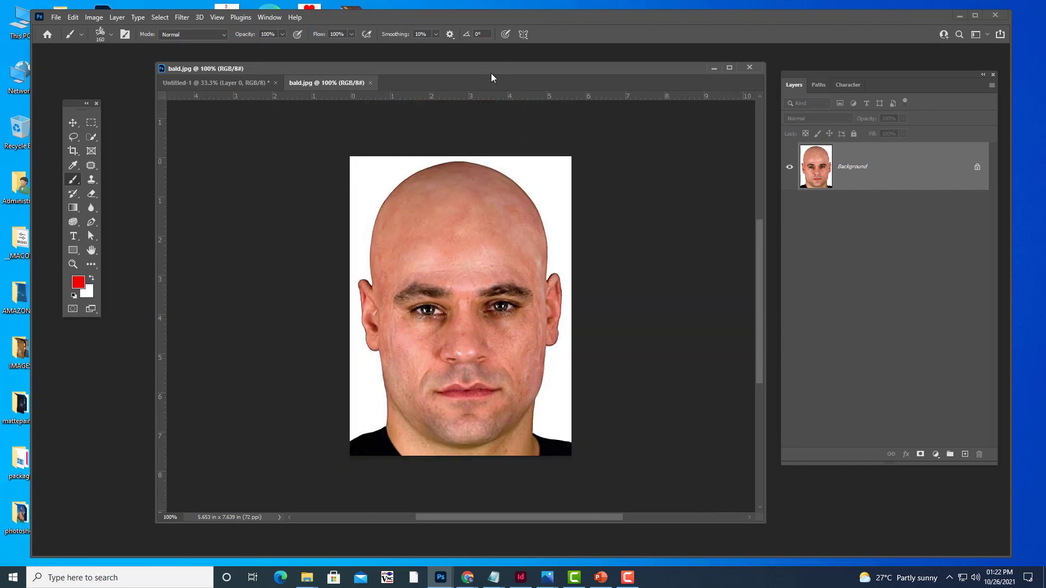
left_click_drag(492, 73, 481, 75)
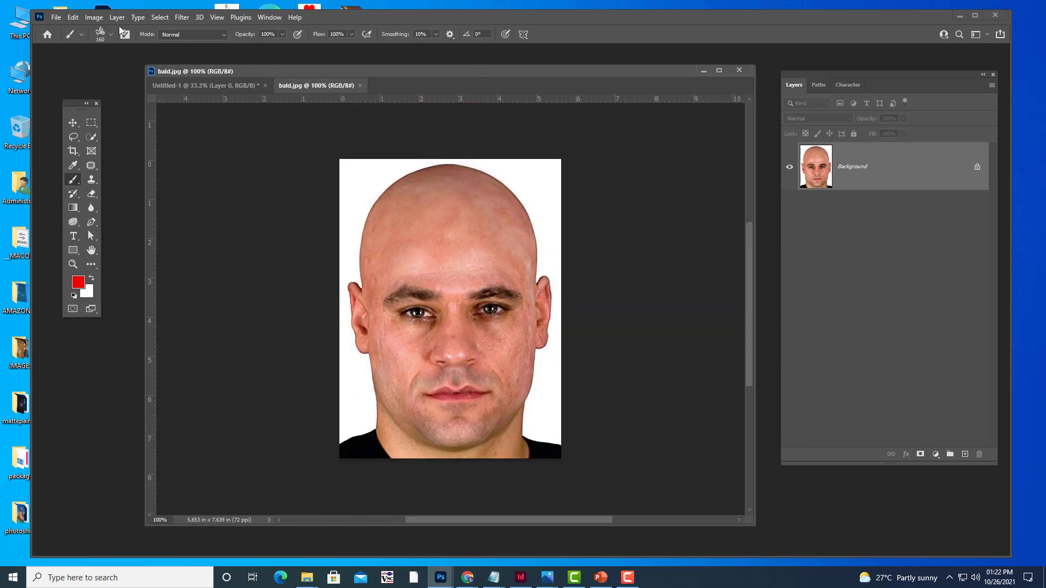
- Choose the Soft Round brush from the General Brushes presets
left_click(111, 34)
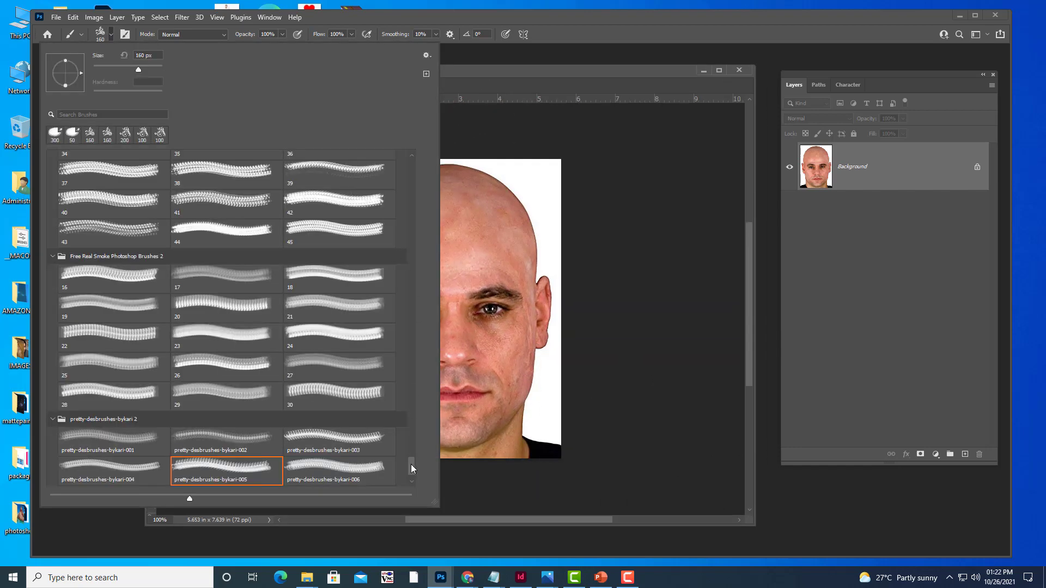
left_click_drag(410, 465, 424, 165)
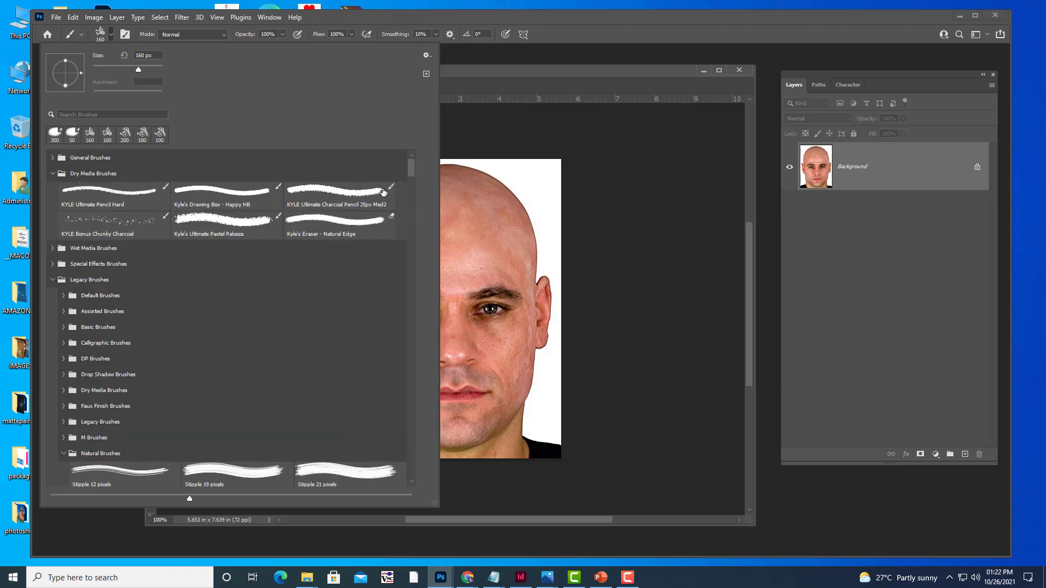
left_click(53, 158)
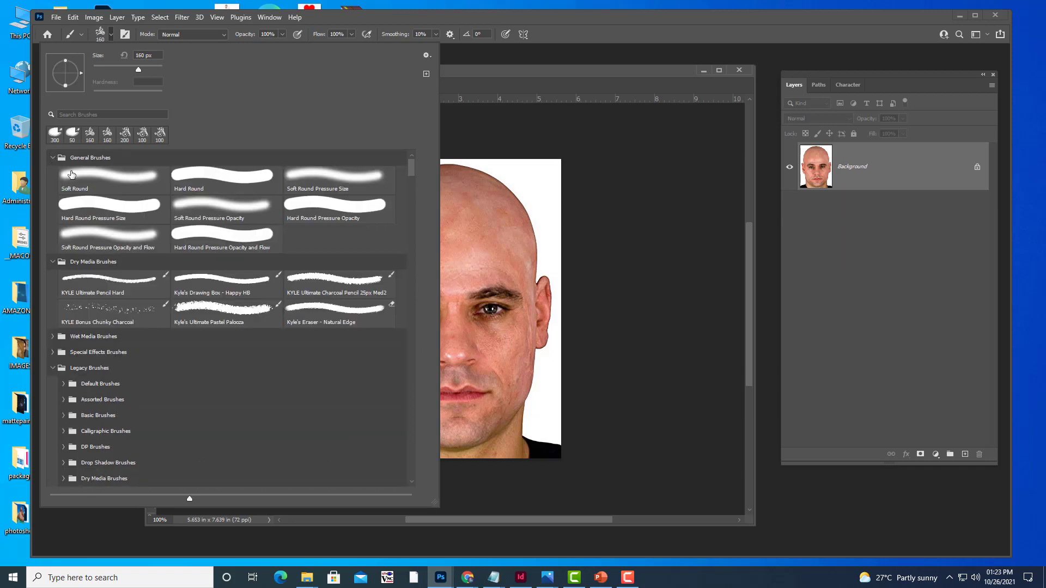
left_click(70, 174)
left_click_drag(487, 77, 482, 73)
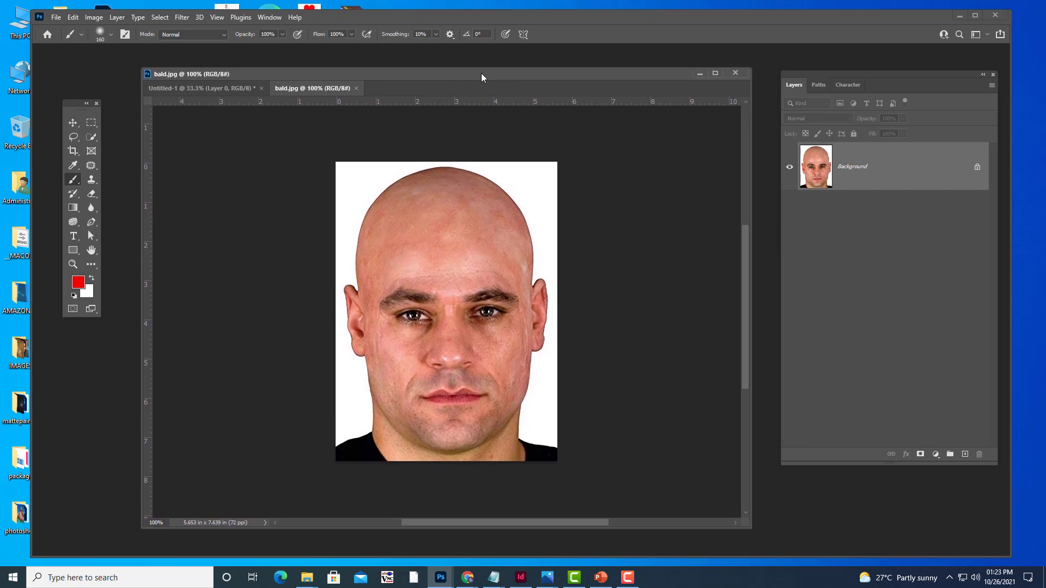
- Convert the portrait's Background layer into editable Layer 0
double_click(872, 170)
left_click(735, 143)
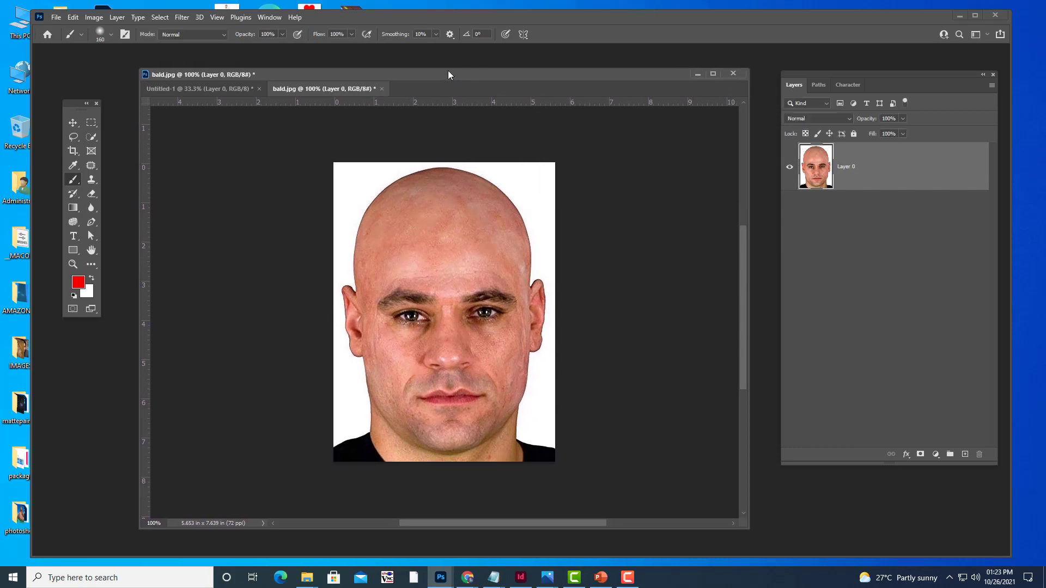
left_click_drag(448, 71, 429, 81)
left_click_drag(891, 71, 879, 74)
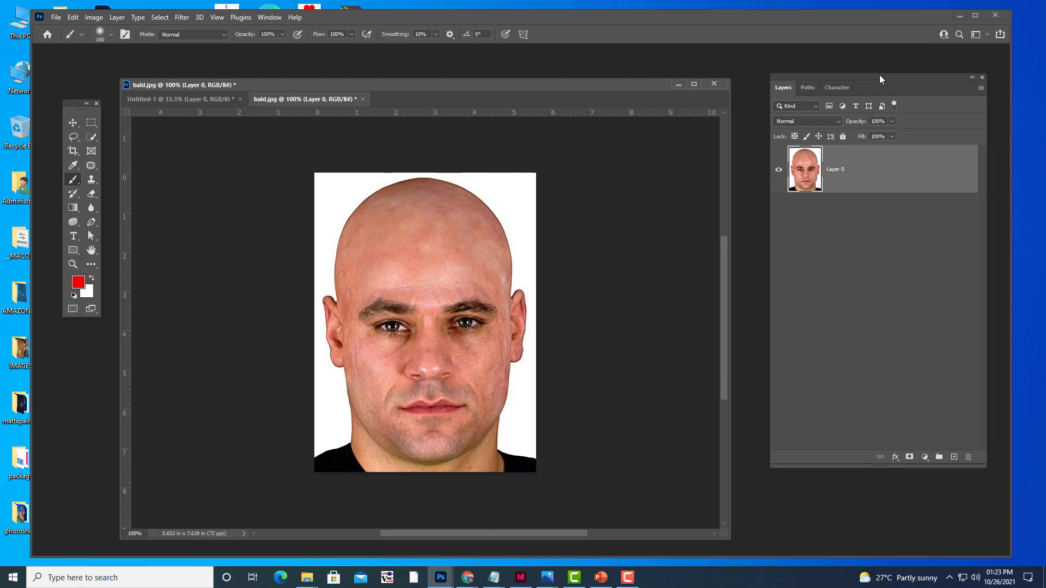
left_click_drag(475, 86, 486, 81)
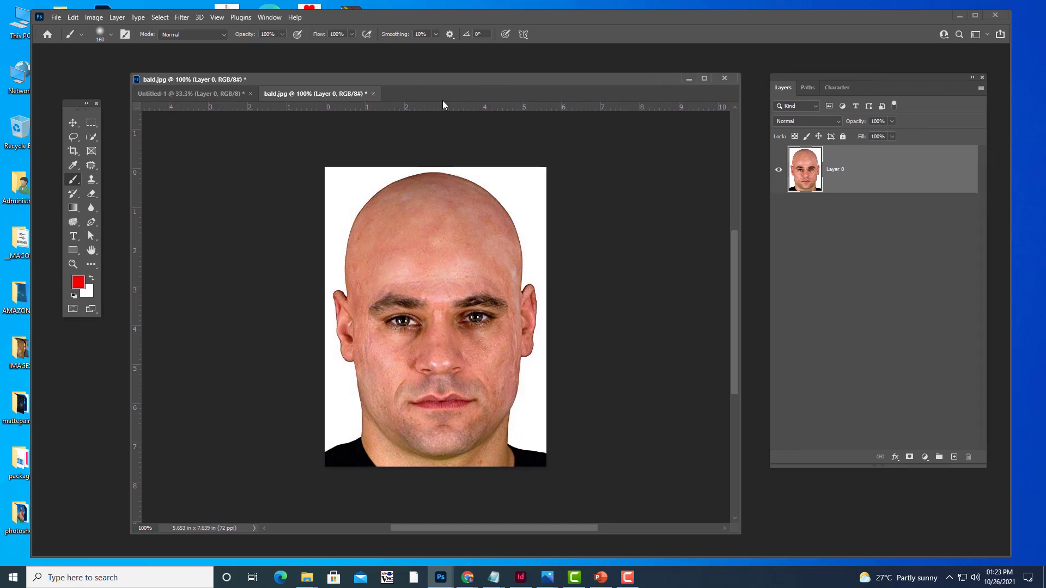
left_click_drag(410, 80, 476, 79)
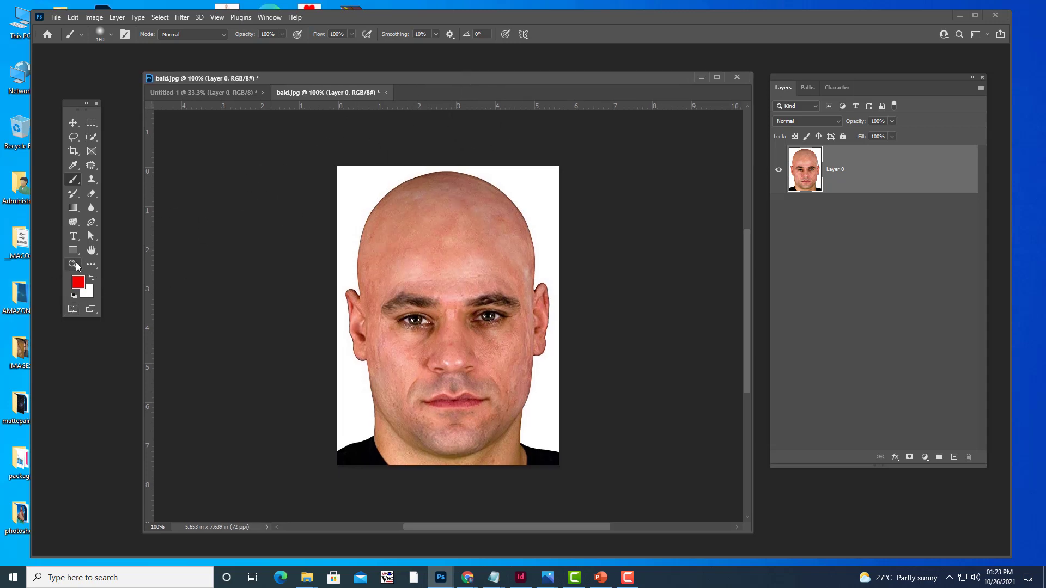
- Change the foreground colour from red to light blue (08bdf9)
left_click(78, 287)
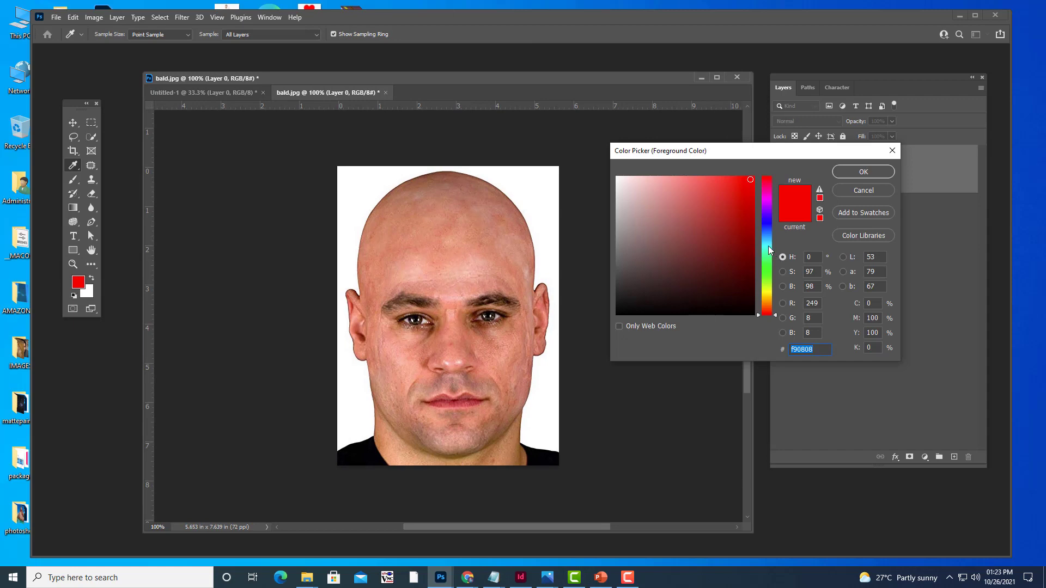
left_click(769, 244)
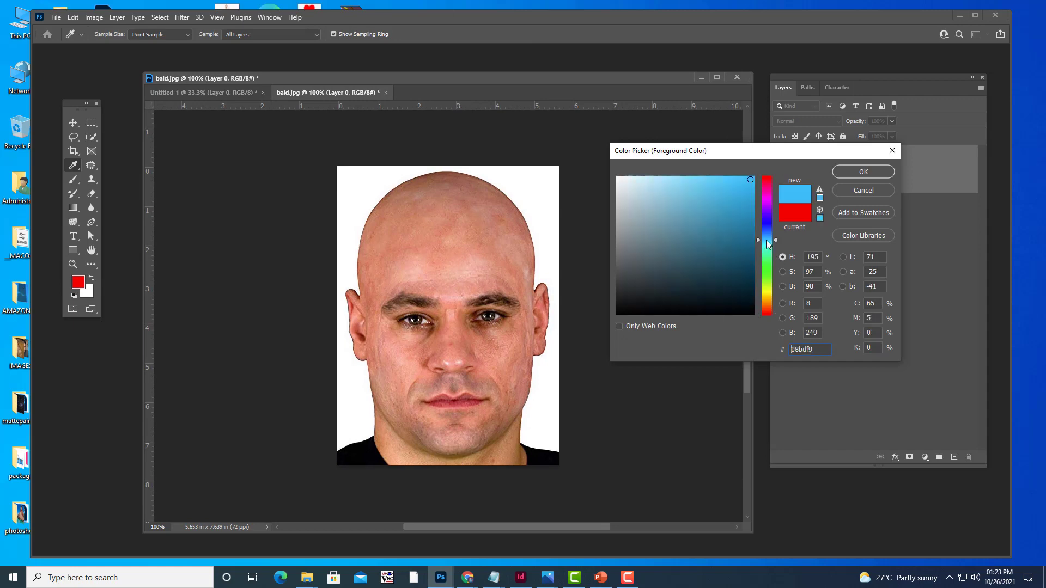
left_click(846, 175)
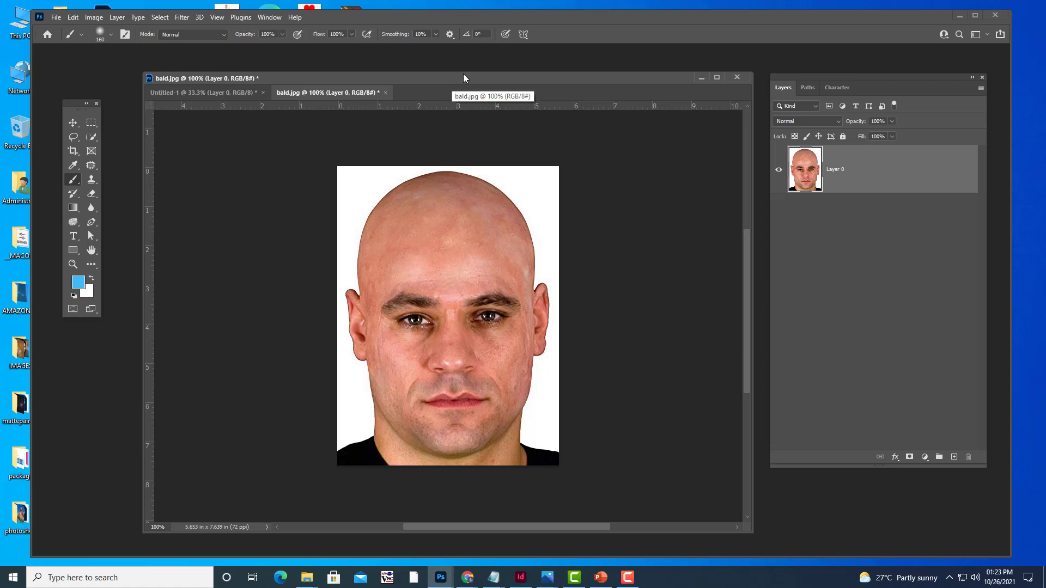
left_click_drag(463, 76, 438, 80)
left_click(817, 122)
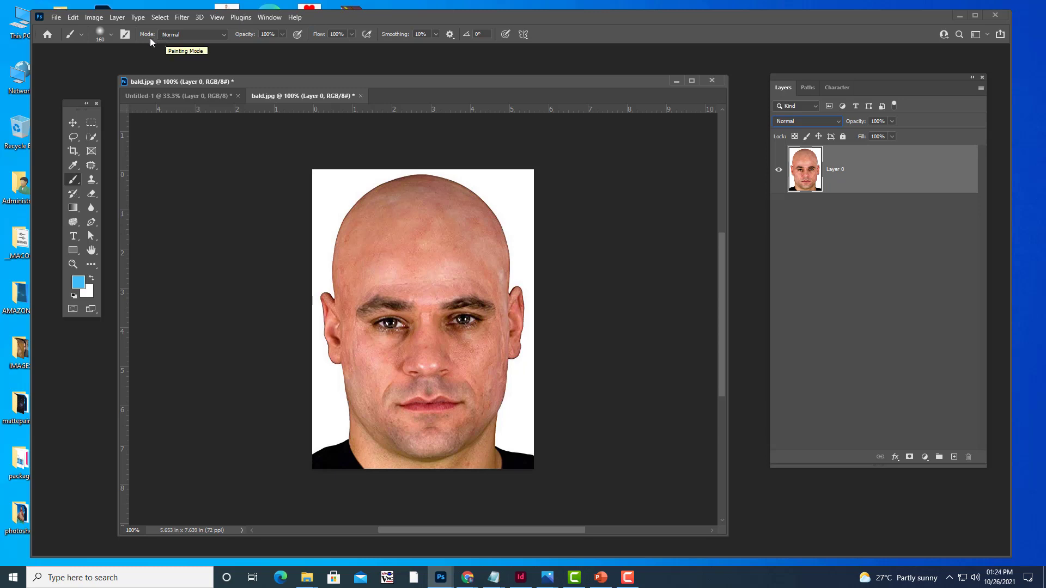
- Set the brush to Color blend mode with blue 1919f2 as foreground colour
left_click(188, 34)
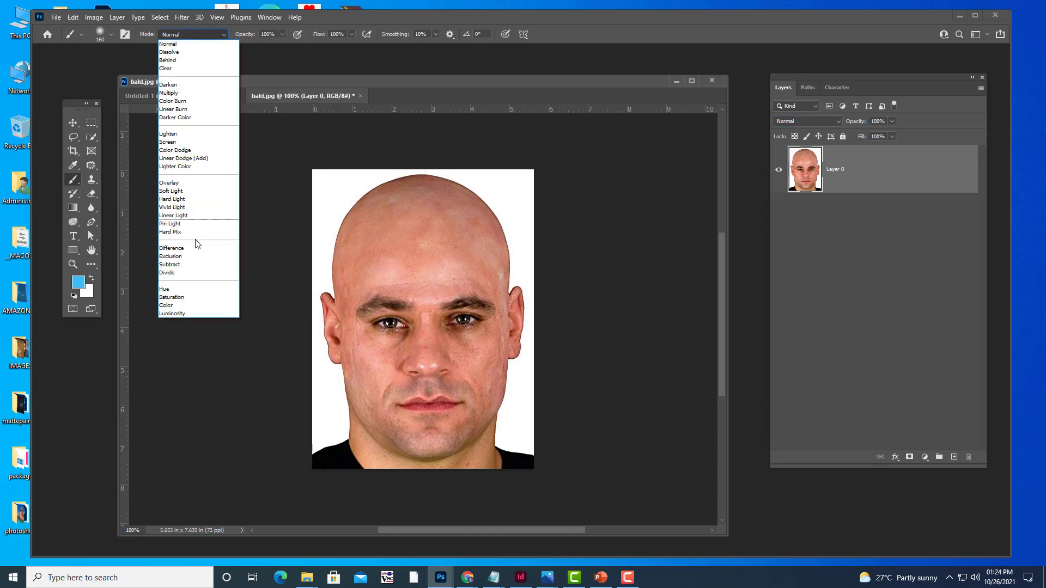
left_click(183, 307)
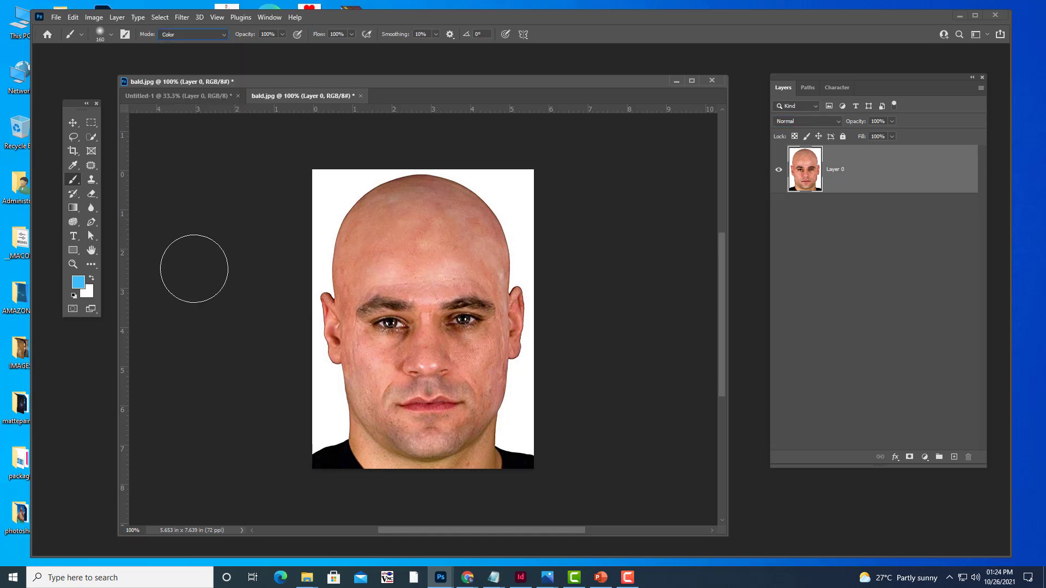
left_click(84, 283)
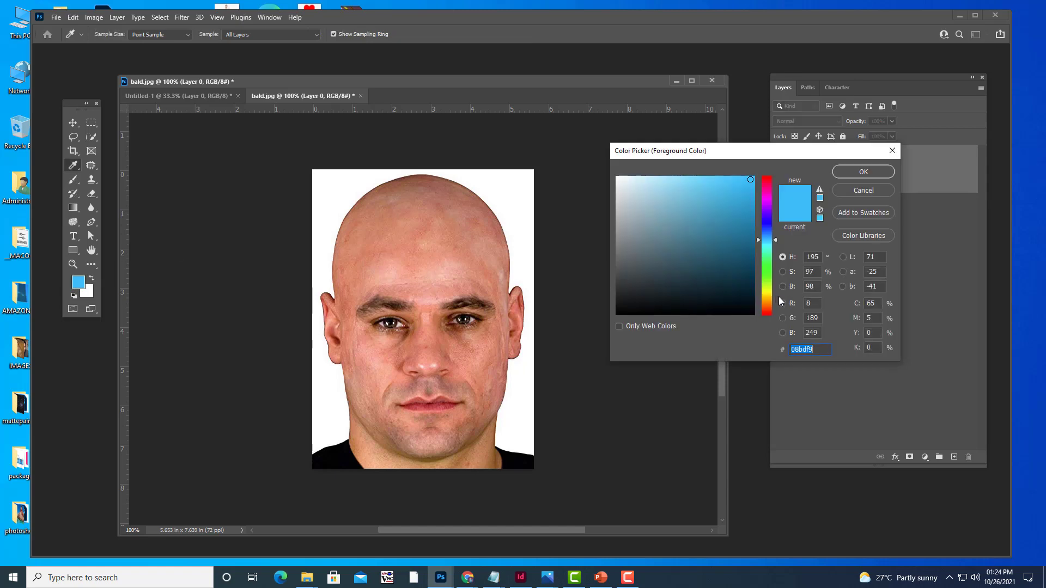
left_click_drag(771, 240, 767, 222)
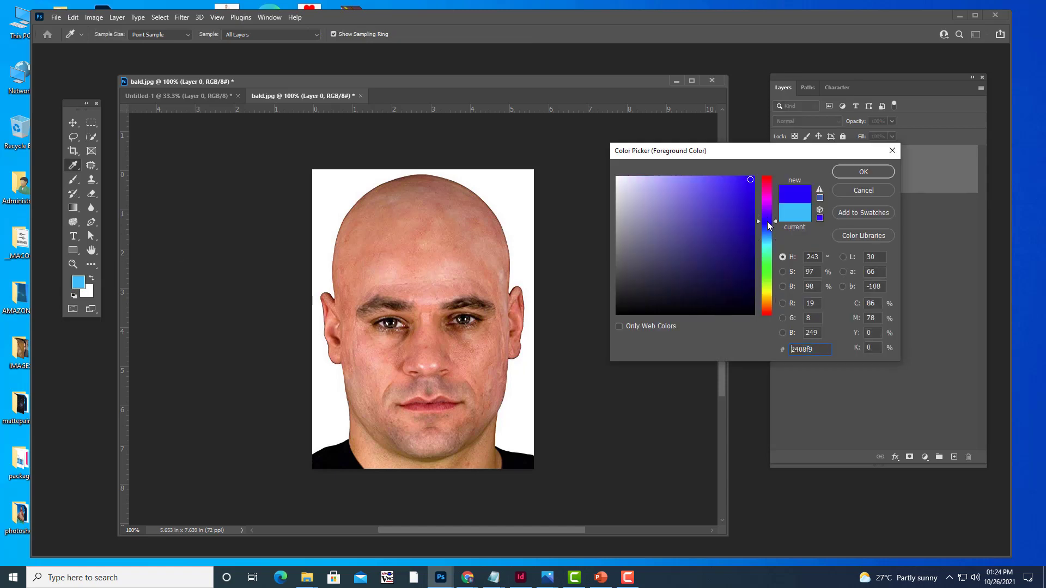
left_click(741, 183)
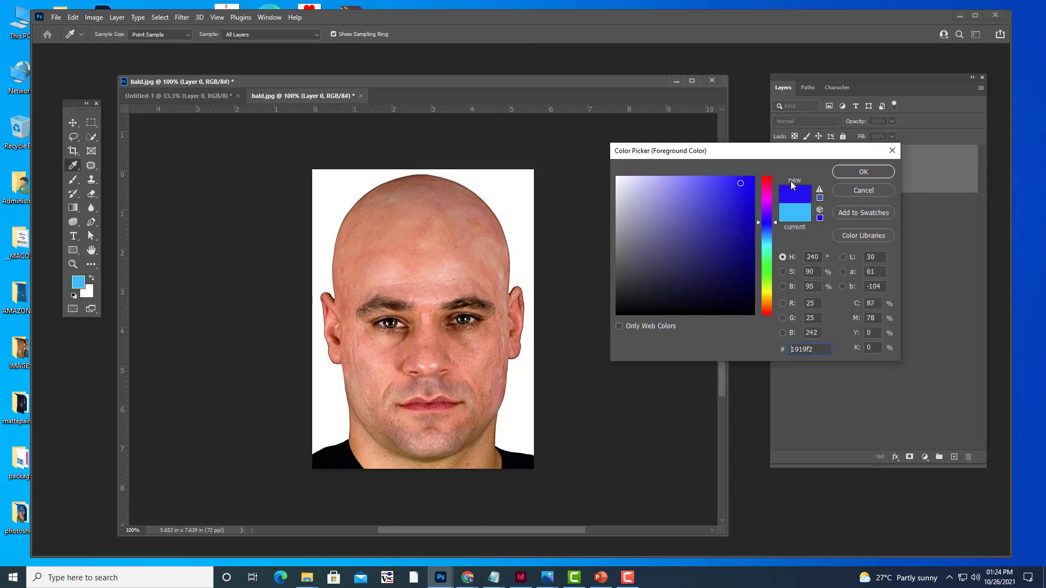
left_click(844, 171)
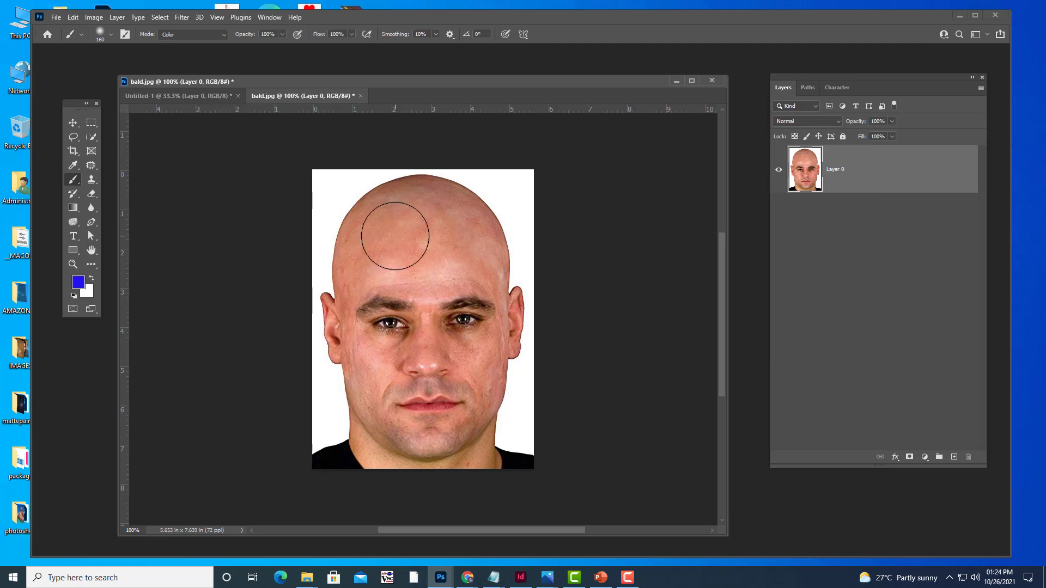
- Paint blue over the forehead, right side of the head, and right cheek and jaw
mouse_move(395, 236)
left_mouse_down()
mouse_move(444, 210)
mouse_move(476, 226)
mouse_move(474, 280)
mouse_move(405, 273)
mouse_move(387, 228)
mouse_move(397, 212)
mouse_move(368, 234)
mouse_move(370, 275)
mouse_move(392, 296)
mouse_move(477, 315)
mouse_move(479, 344)
mouse_move(467, 292)
mouse_move(484, 338)
mouse_move(425, 356)
mouse_move(449, 358)
left_mouse_up()
mouse_move(543, 227)
left_mouse_down()
mouse_move(511, 240)
mouse_move(535, 262)
left_mouse_up()
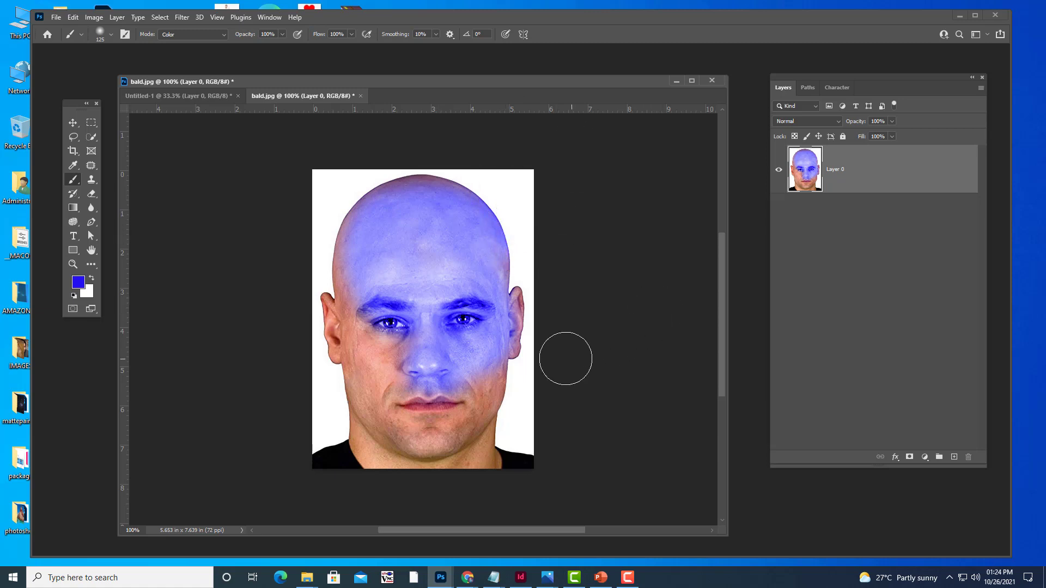
mouse_move(565, 359)
left_mouse_down()
mouse_move(502, 362)
mouse_move(531, 375)
mouse_move(523, 457)
left_mouse_up()
- Undo the blue paint, select the head with Quick Selection, and return to the Brush
key("ctrl+z")
left_click(94, 136)
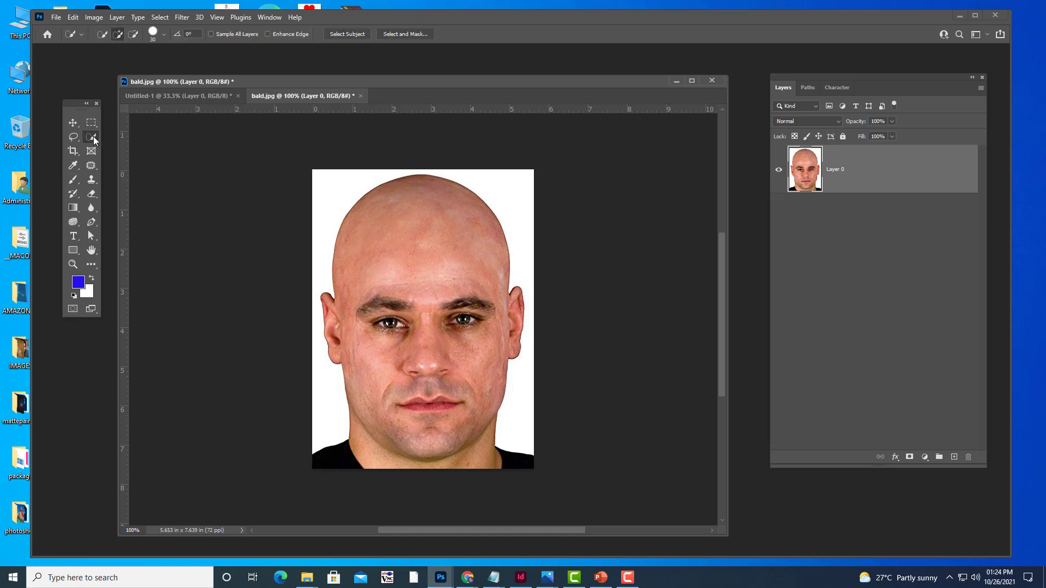
left_click(123, 148)
left_click(73, 179)
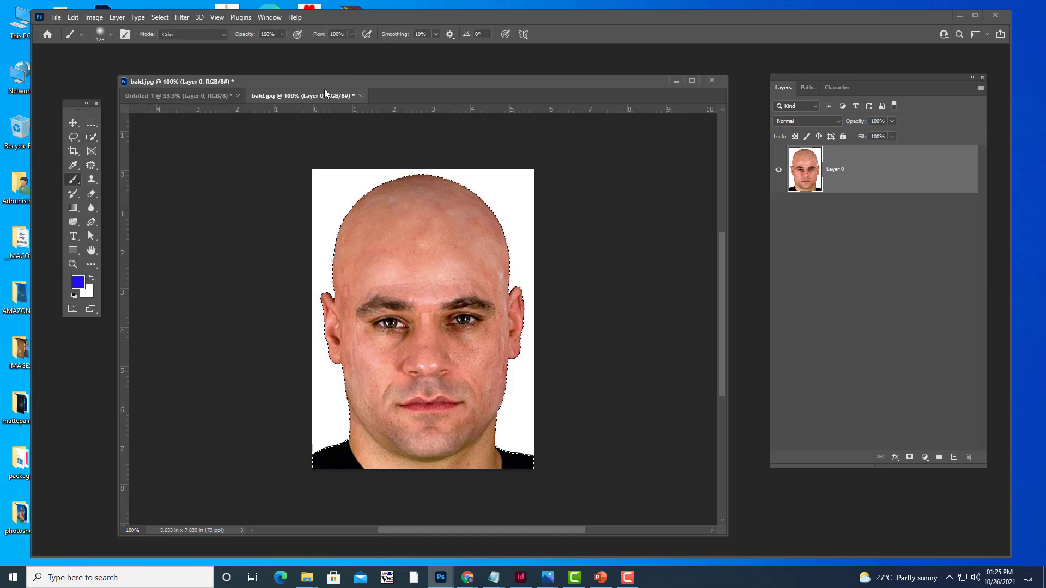
left_click_drag(339, 90, 382, 110)
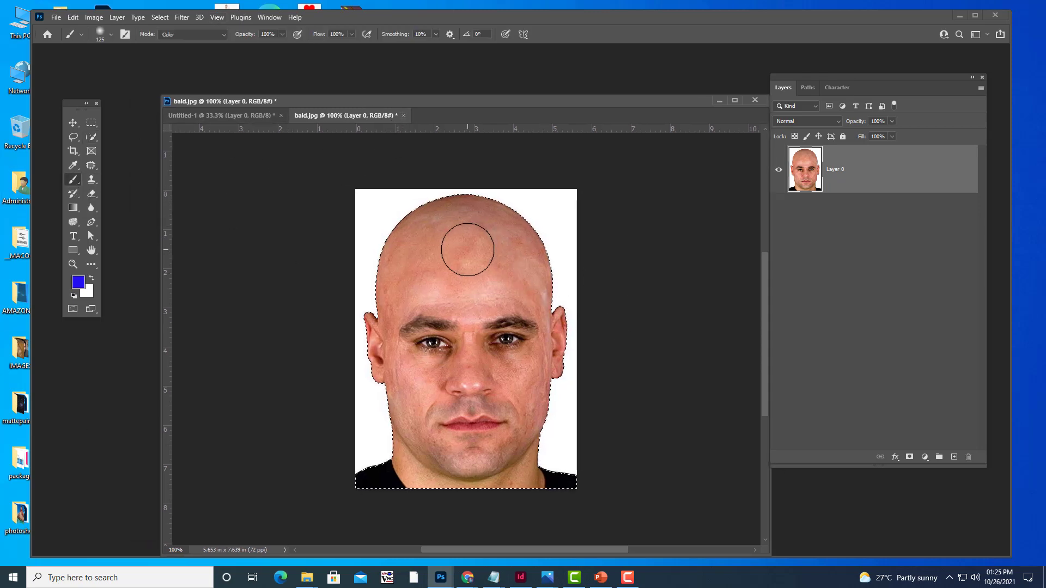
- Paint the head top, left cheek, nose and brow blue with a 125-150 px brush
key("bracketright")
key("bracketright")
key("bracketright")
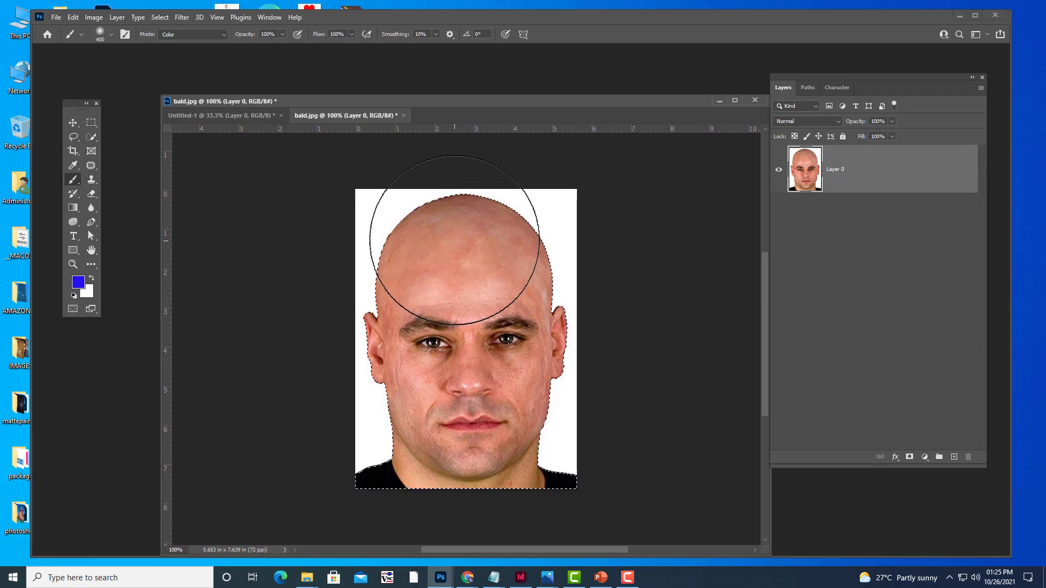
mouse_move(432, 215)
left_mouse_down()
mouse_move(493, 225)
mouse_move(586, 410)
mouse_move(473, 530)
mouse_move(374, 432)
mouse_move(346, 350)
mouse_move(351, 292)
mouse_move(422, 240)
mouse_move(479, 261)
mouse_move(432, 280)
mouse_move(502, 262)
left_mouse_up()
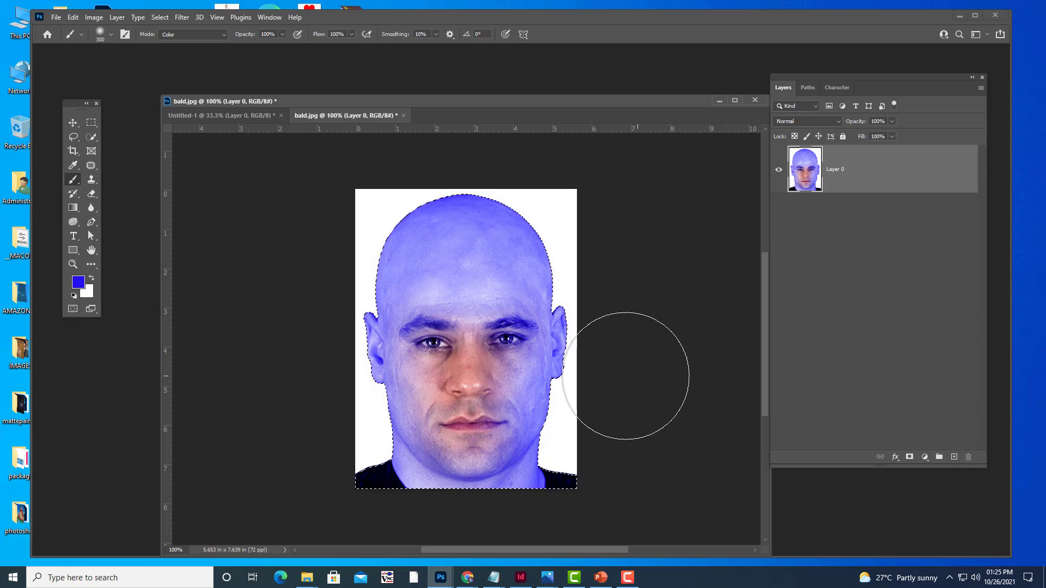
key("bracketleft")
key("bracketleft")
key("bracketleft")
mouse_move(415, 390)
left_mouse_down()
mouse_move(434, 355)
mouse_move(470, 376)
mouse_move(460, 369)
mouse_move(467, 308)
mouse_move(408, 301)
mouse_move(521, 285)
mouse_move(556, 327)
mouse_move(528, 397)
mouse_move(530, 460)
mouse_move(416, 437)
mouse_move(485, 456)
mouse_move(528, 450)
left_mouse_up()
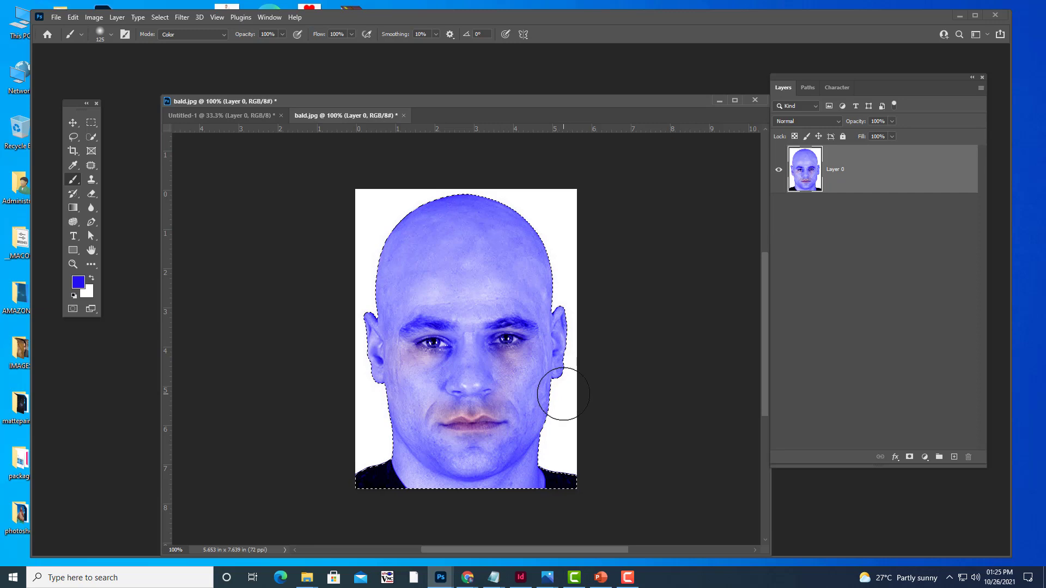
- At 200% zoom, touch up the pink patches above the lip, under the eye and on the cheek
key("ctrl+plus")
scroll(563, 362, "down", 2)
scroll(563, 361, "down", 1)
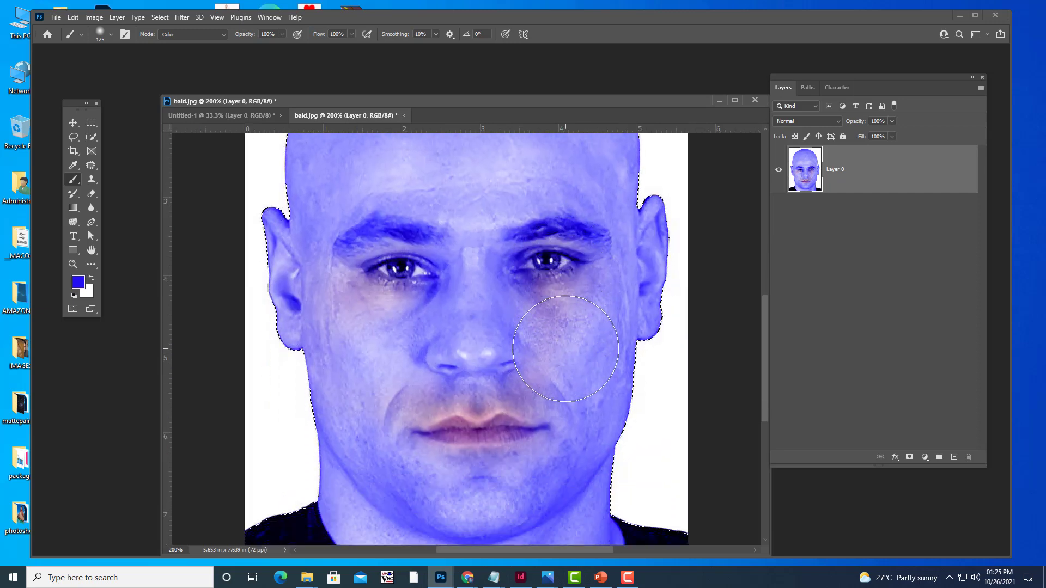
key("bracketleft")
key("bracketleft")
key("bracketleft")
key("bracketleft")
key("bracketleft")
key("bracketleft")
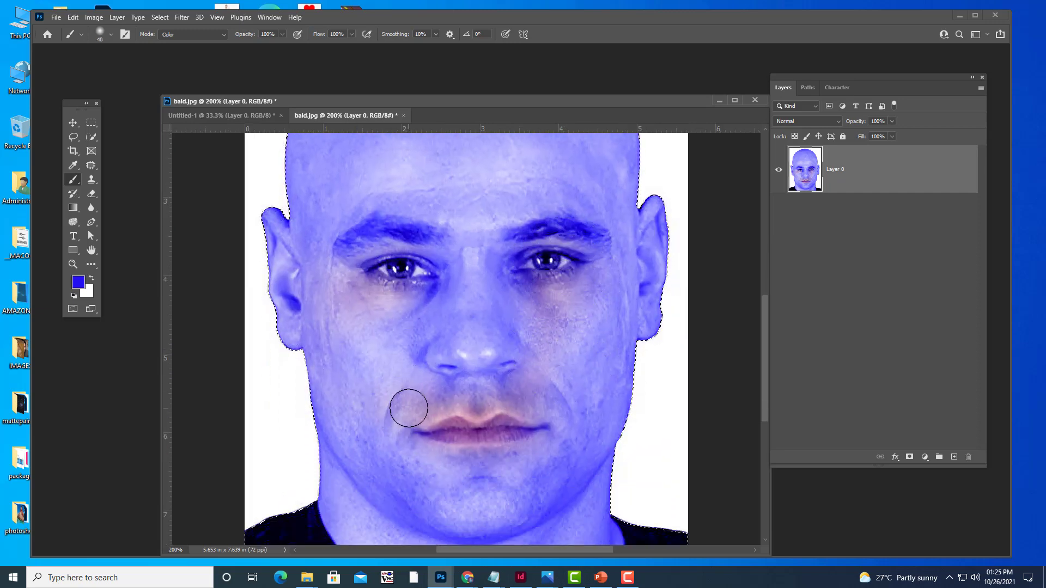
mouse_move(460, 404)
left_mouse_down()
mouse_move(486, 397)
mouse_move(455, 401)
left_mouse_up()
mouse_move(391, 349)
left_mouse_down()
mouse_move(350, 300)
mouse_move(404, 304)
mouse_move(334, 283)
left_mouse_up()
mouse_move(537, 326)
left_mouse_down()
mouse_move(528, 317)
mouse_move(589, 301)
mouse_move(542, 348)
mouse_move(514, 405)
mouse_move(551, 402)
left_mouse_up()
- Set the foreground colour to pure, fully saturated red
left_click(78, 282)
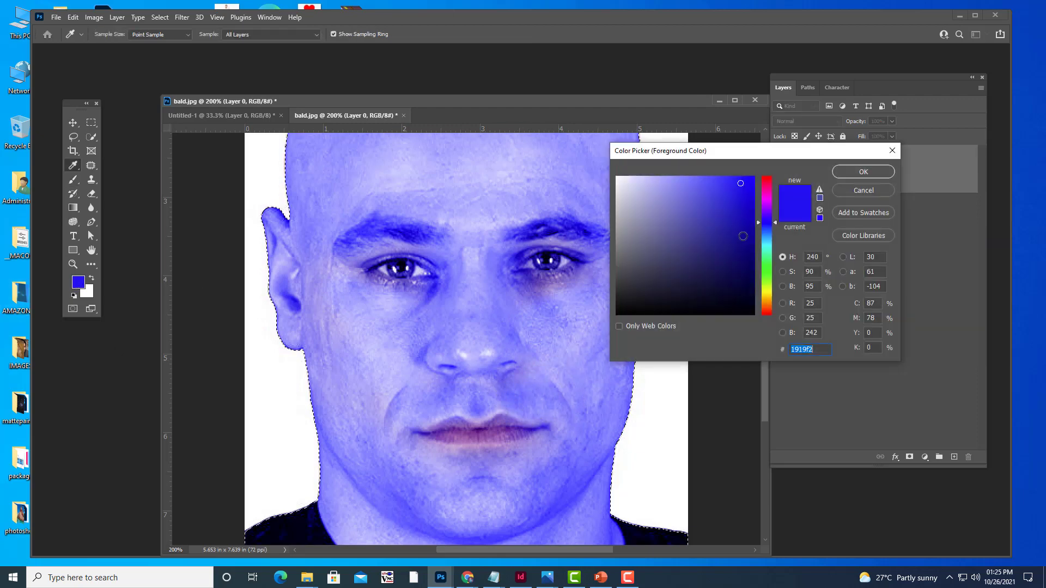
left_click(770, 316)
left_click_drag(741, 188, 755, 193)
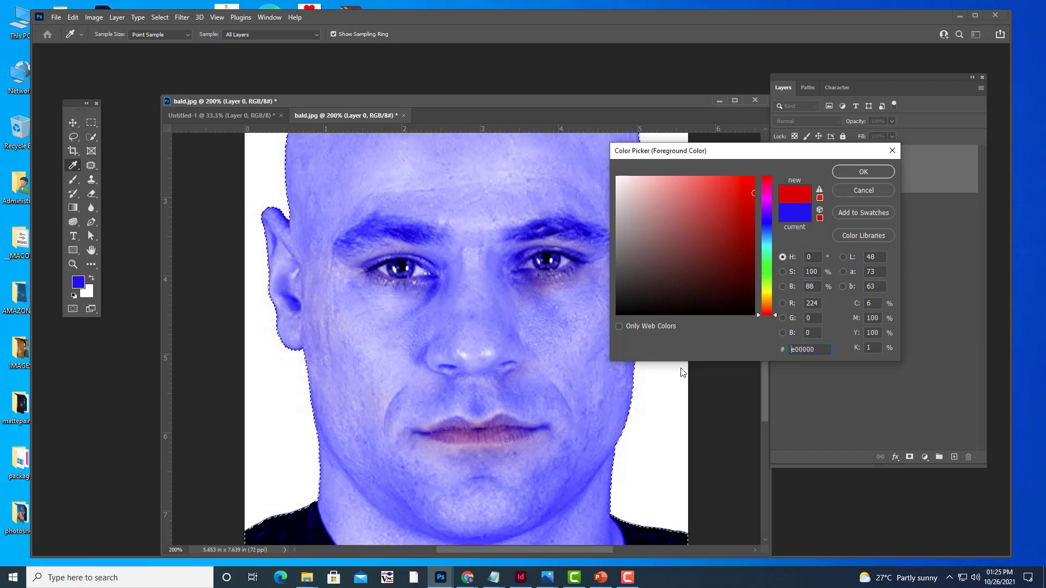
left_click(864, 172)
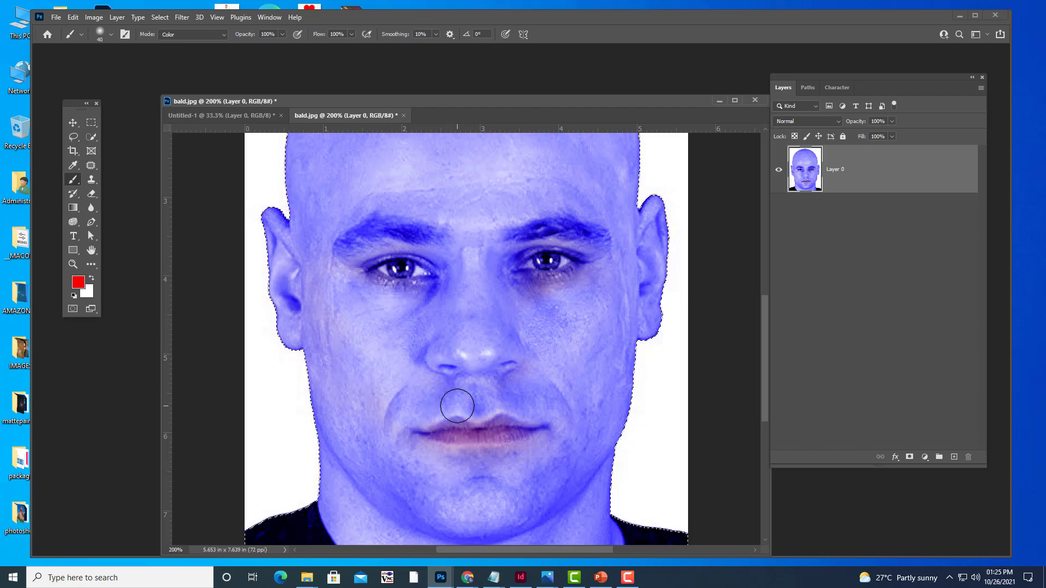
- Paint the lips red with a 20 px brush, using 9 px for the right corner
key("bracketleft")
key("bracketleft")
key("bracketleft")
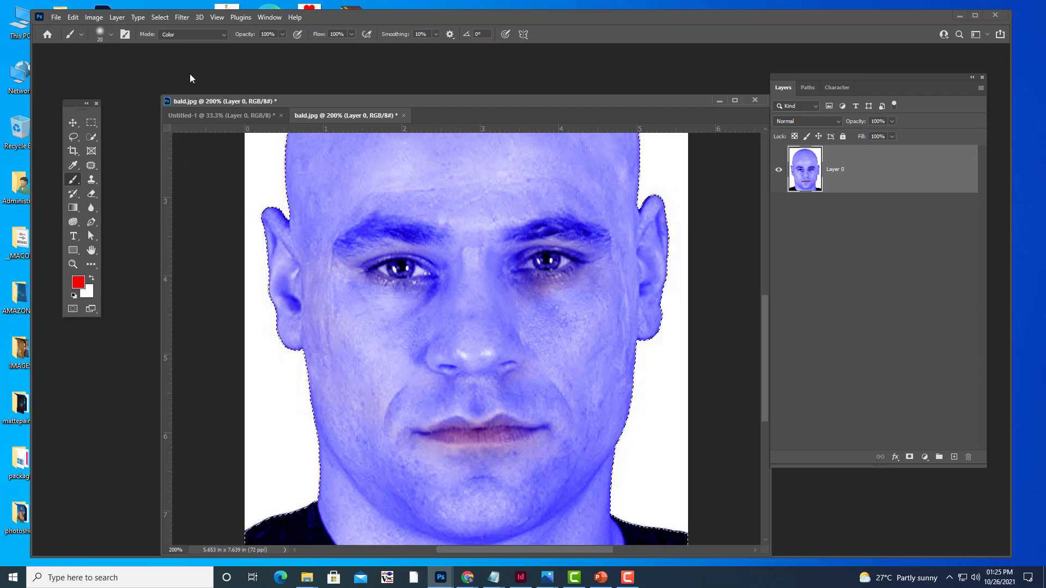
left_click(112, 34)
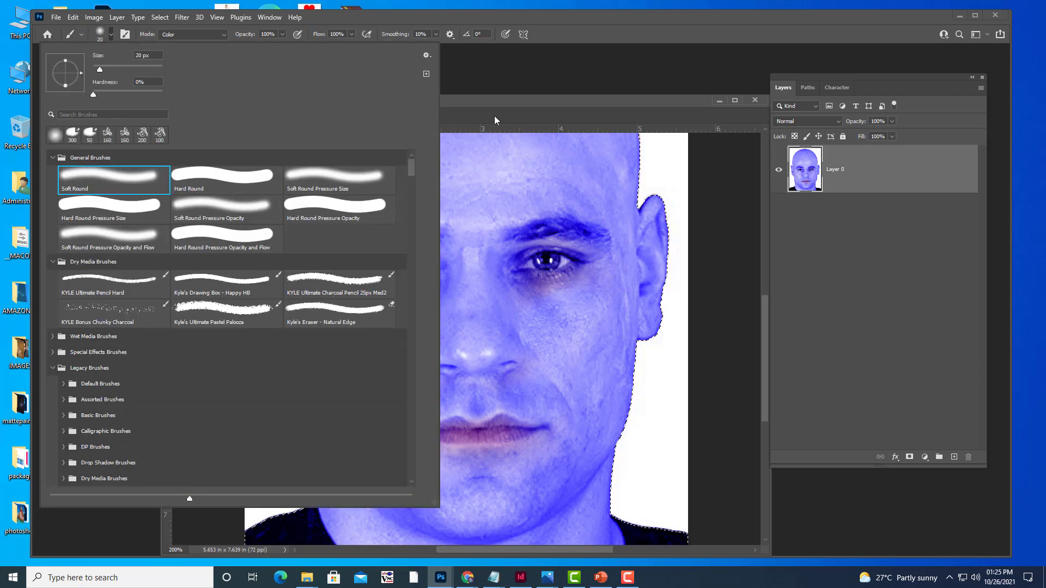
left_click(510, 106)
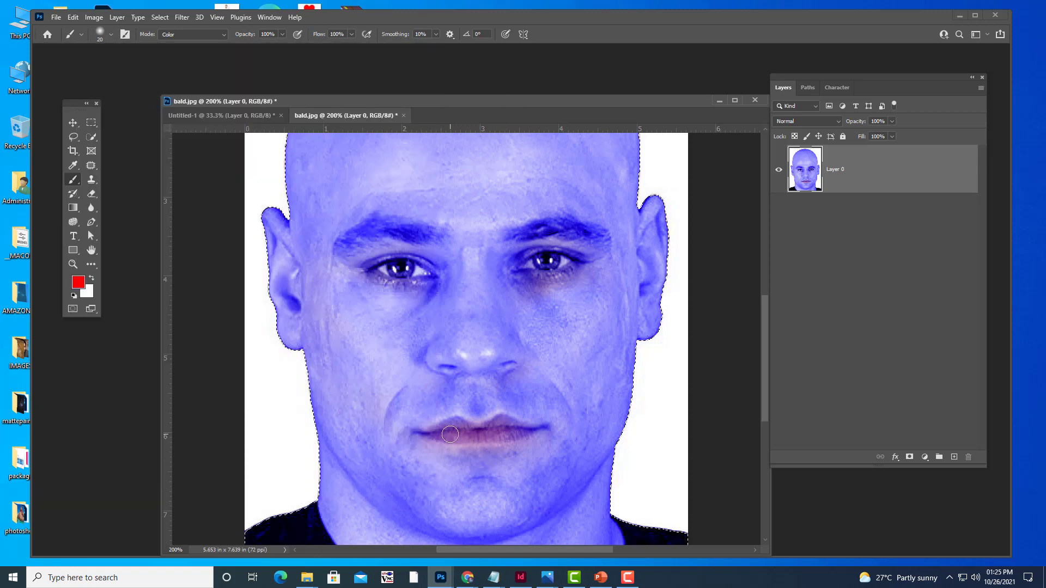
key("bracketright")
key("bracketleft")
mouse_move(437, 432)
left_mouse_down()
mouse_move(502, 424)
mouse_move(449, 433)
left_mouse_up()
key("bracketleft")
key("bracketleft")
left_click_drag(523, 431, 536, 431)
- Zoom out to the whole photo and undo the red lip paint
key("bracketleft")
key("bracketleft")
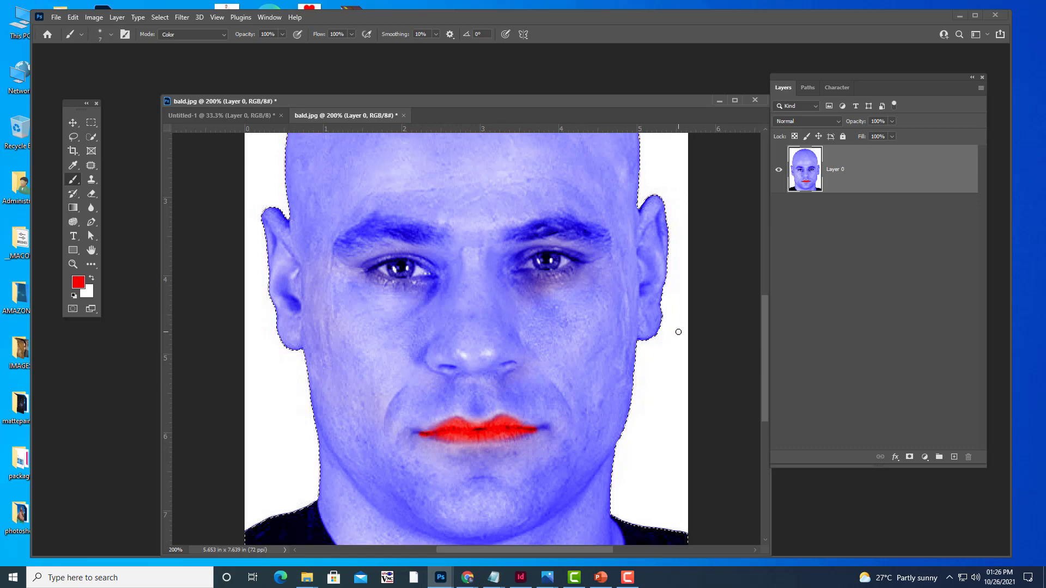
key("ctrl+minus")
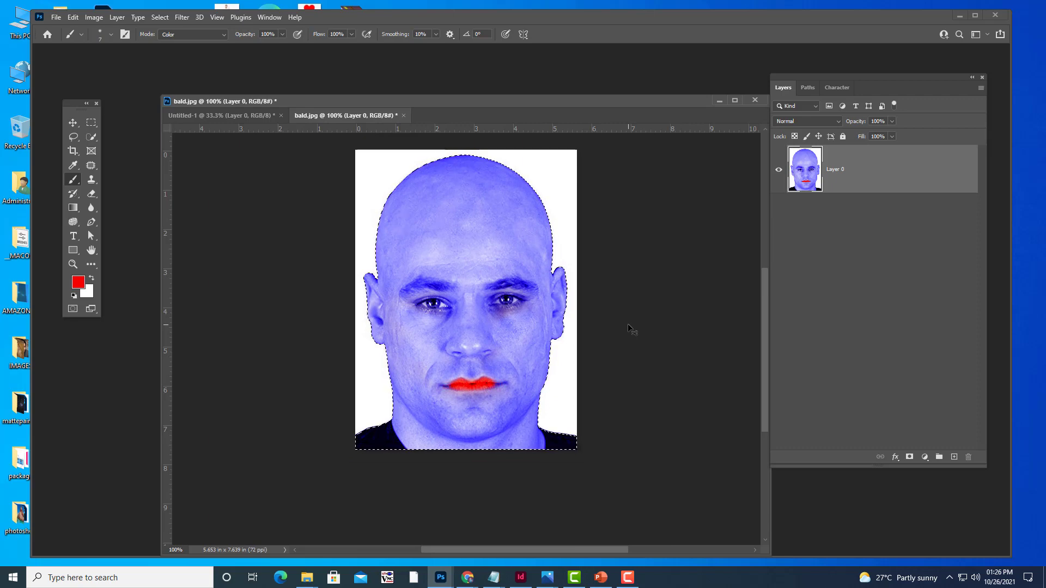
key("ctrl+z")
key("ctrl+z")
- Close bald.jpg without saving, leaving the Untitled-1 canvas
left_click(403, 116)
left_click(701, 138)
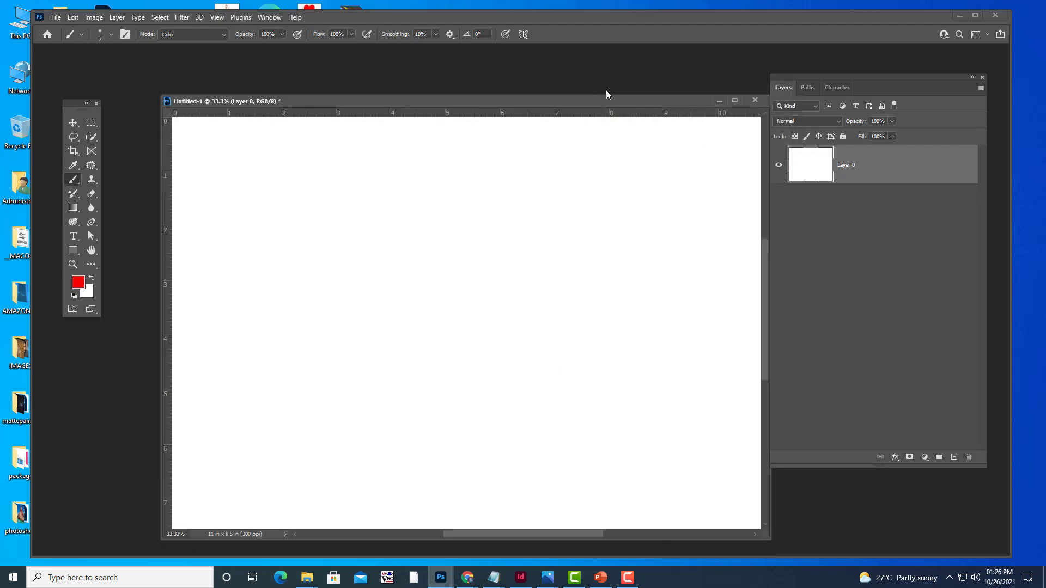
left_click_drag(600, 101, 537, 91)
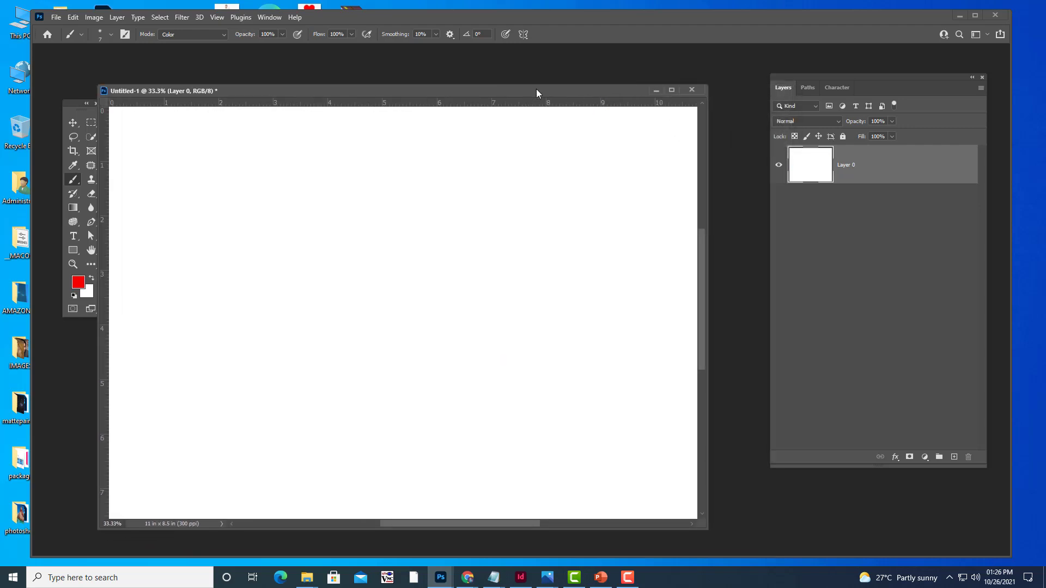
- Open bride.jpg from the photoshop ref images folder
key("ctrl+o")
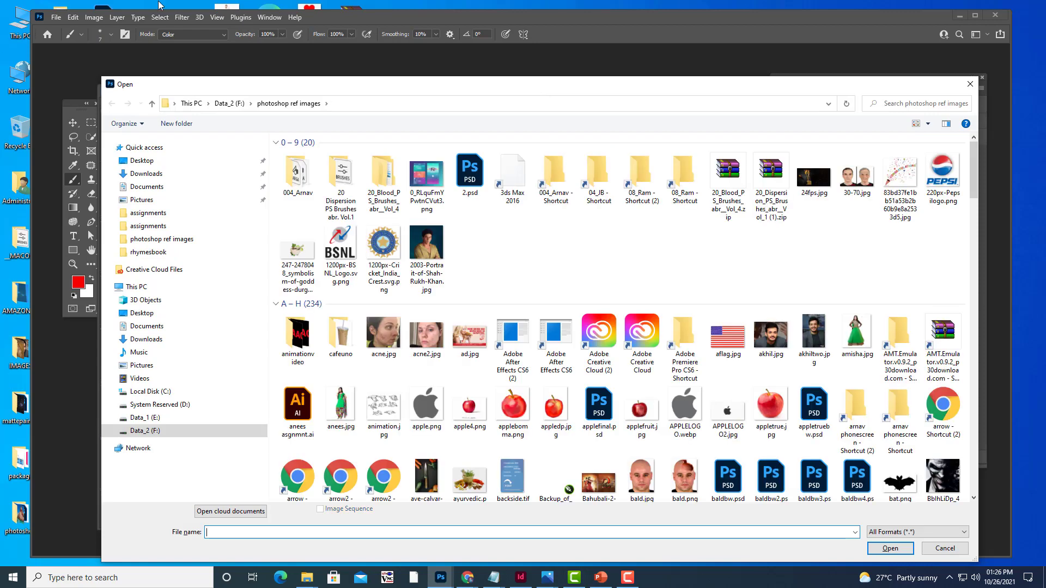
left_click_drag(975, 161, 975, 215)
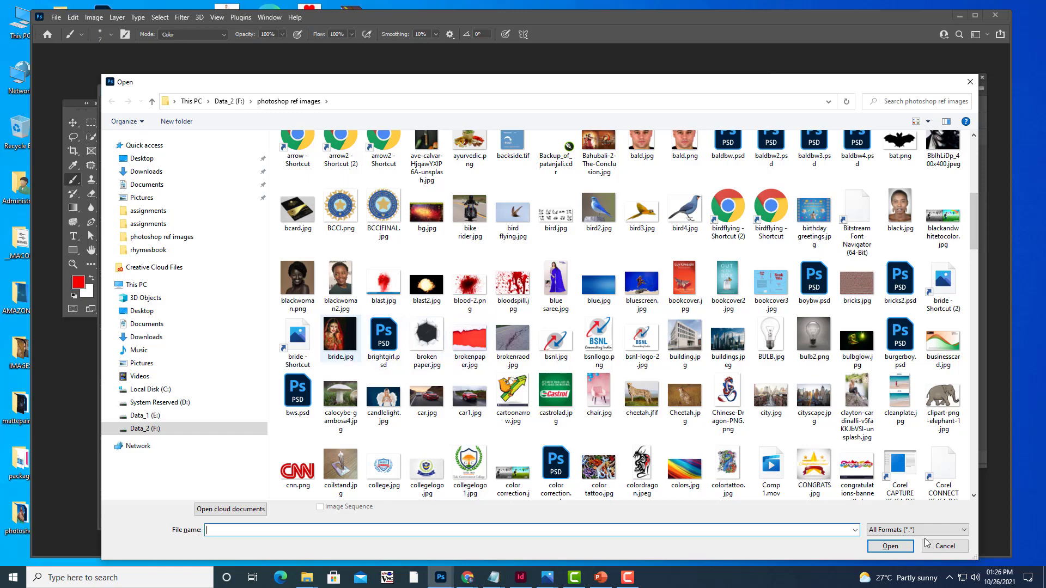
left_click(885, 546)
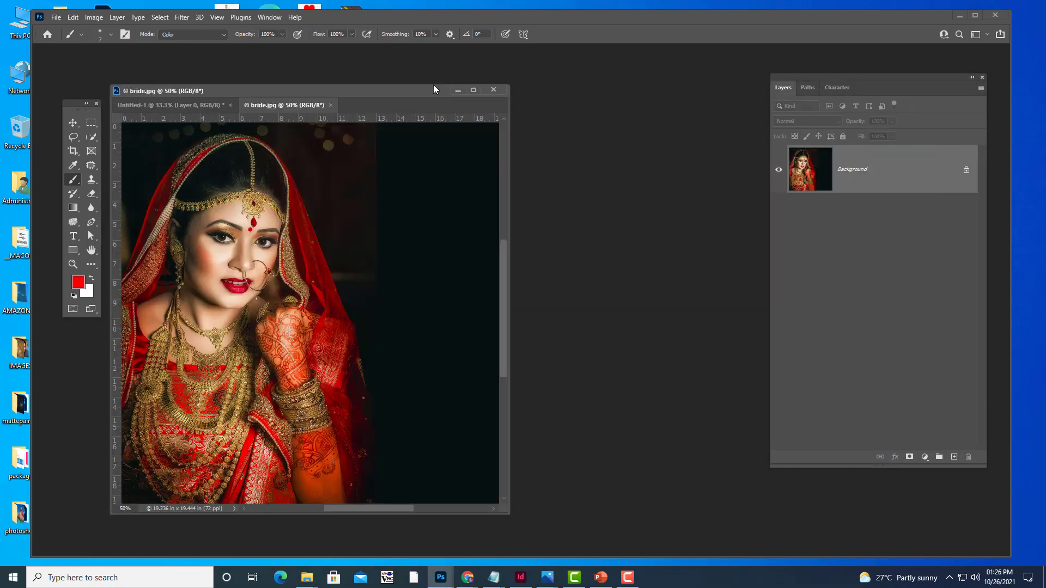
- Enlarge and move the bride.jpg window and zoom to 66.7%
left_click_drag(434, 89, 512, 65)
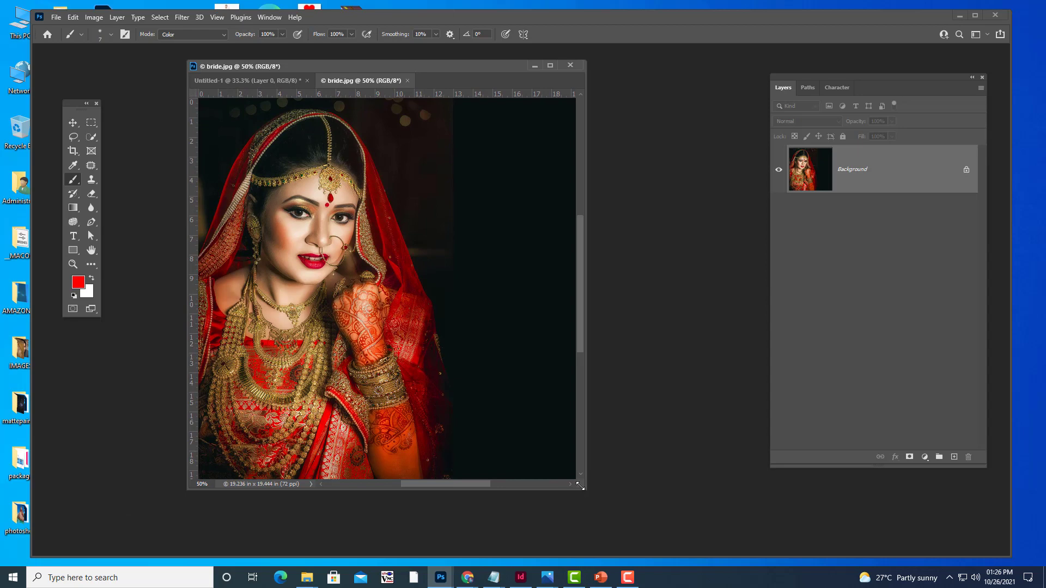
left_click_drag(580, 486, 889, 568)
left_click_drag(502, 68, 451, 67)
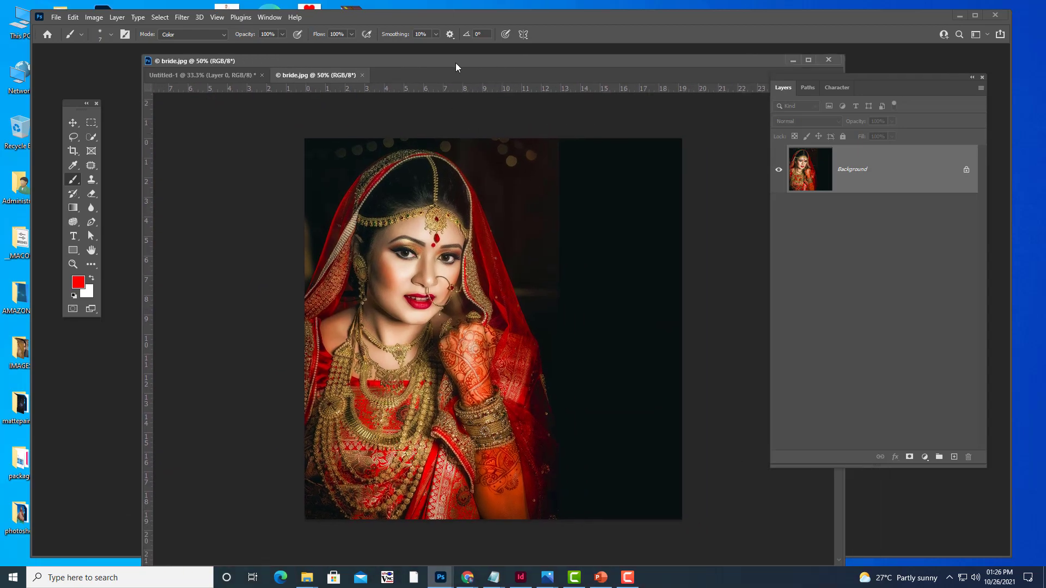
key("ctrl+minus")
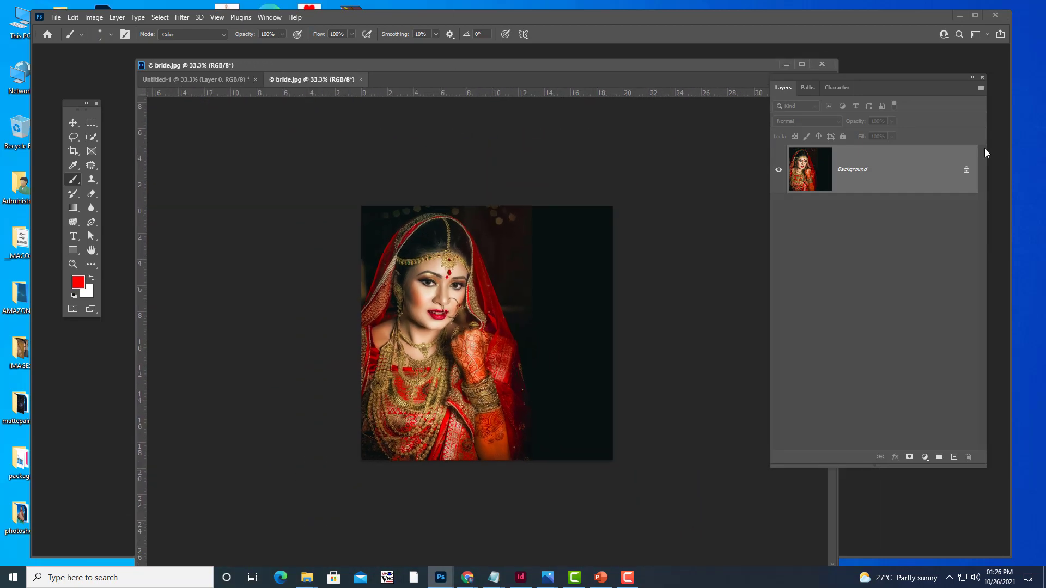
key("ctrl+plus")
key("ctrl+plus")
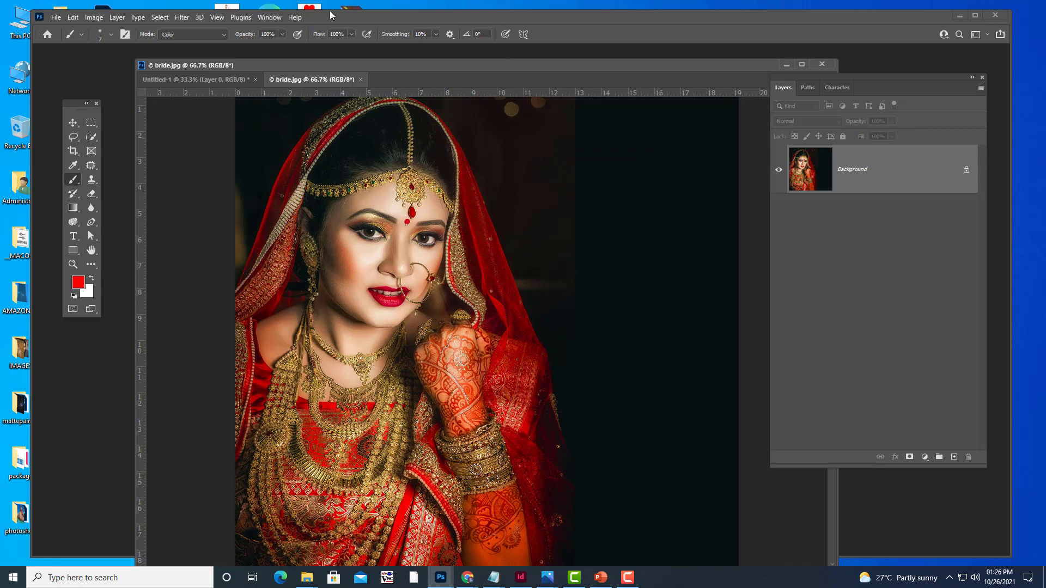
left_click(191, 35)
- Shrink the photo window and fit the whole image to its height
left_click_drag(456, 67, 435, 61)
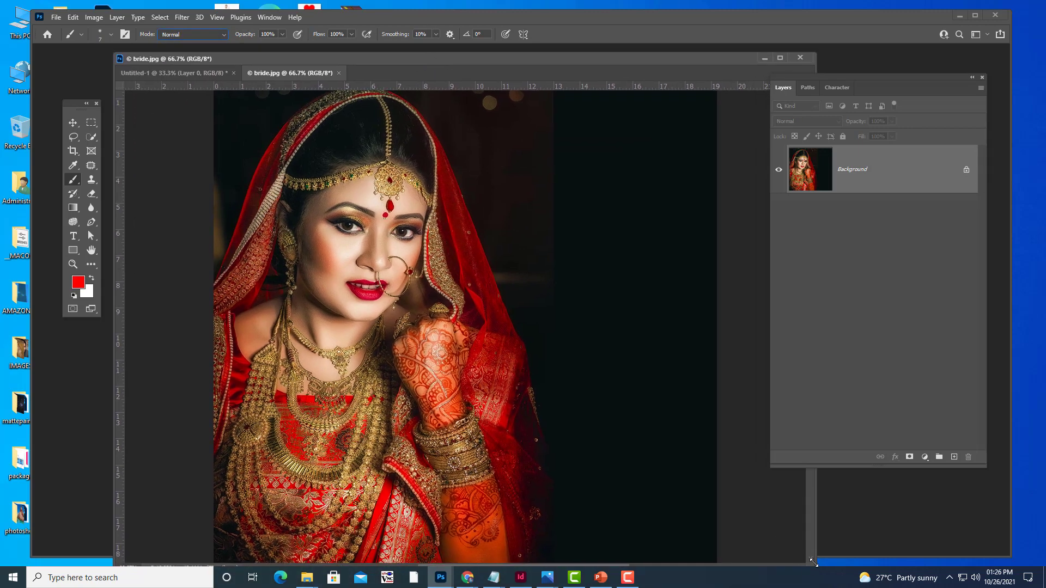
left_click_drag(532, 63, 532, 27)
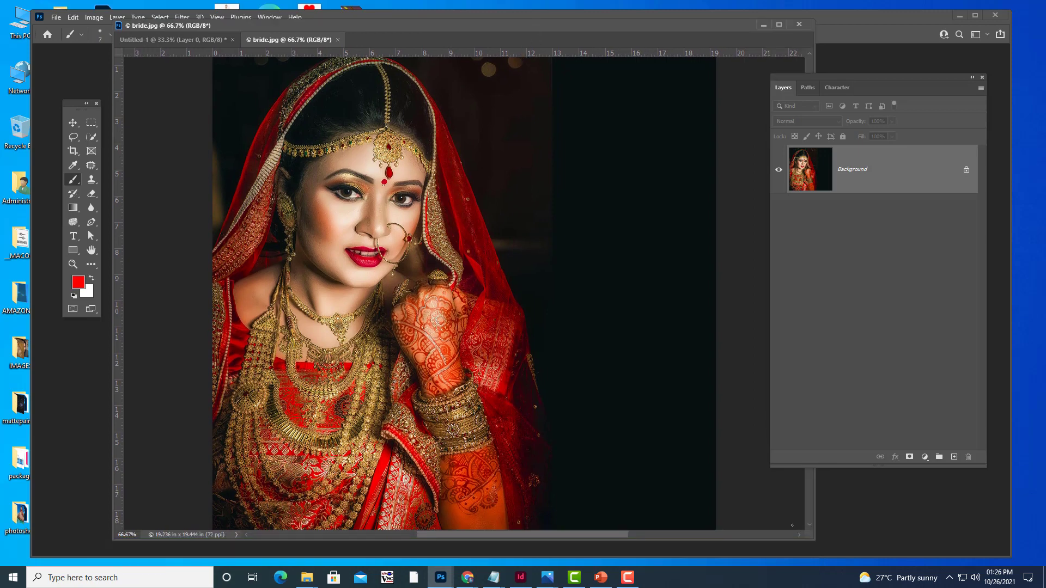
left_click_drag(812, 538, 675, 475)
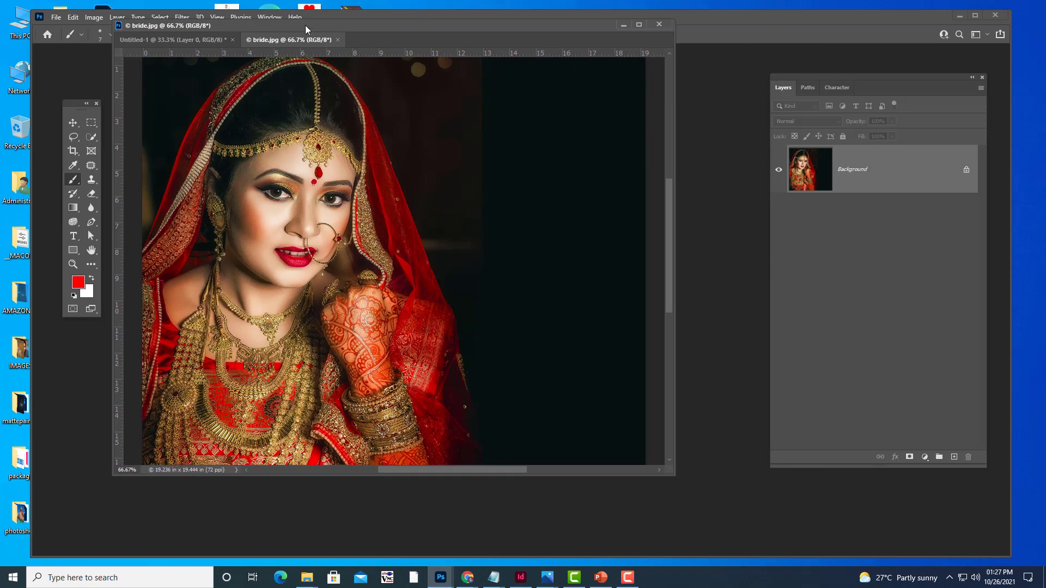
left_click_drag(335, 24, 418, 67)
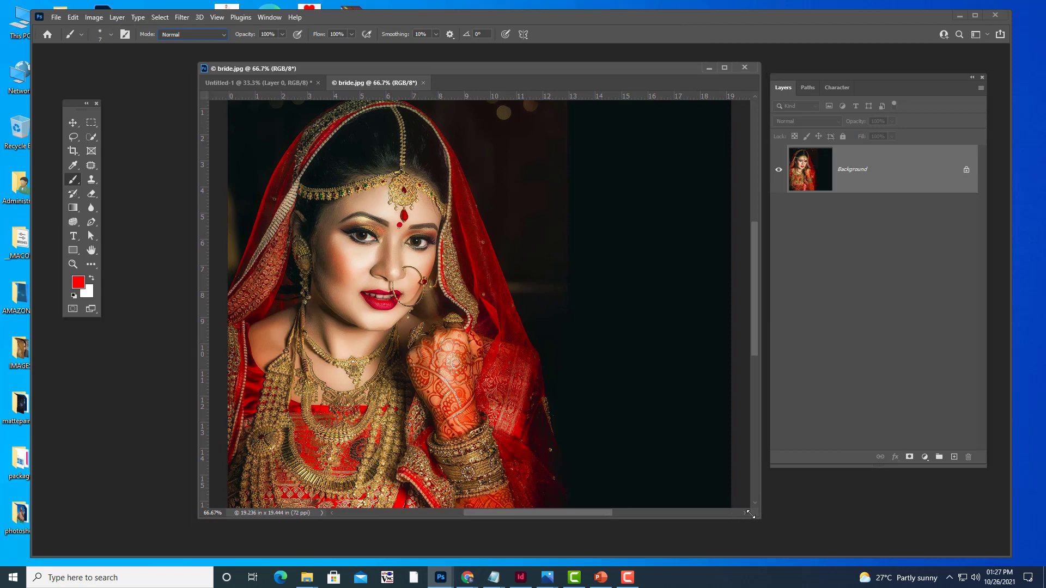
left_click_drag(761, 519, 737, 556)
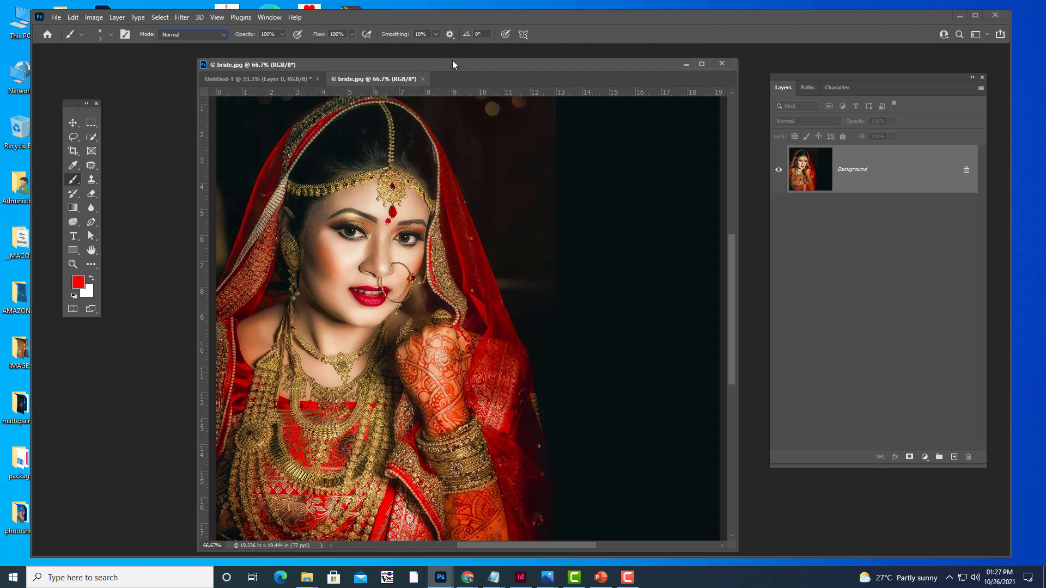
left_click_drag(455, 73, 452, 62)
key("ctrl+0")
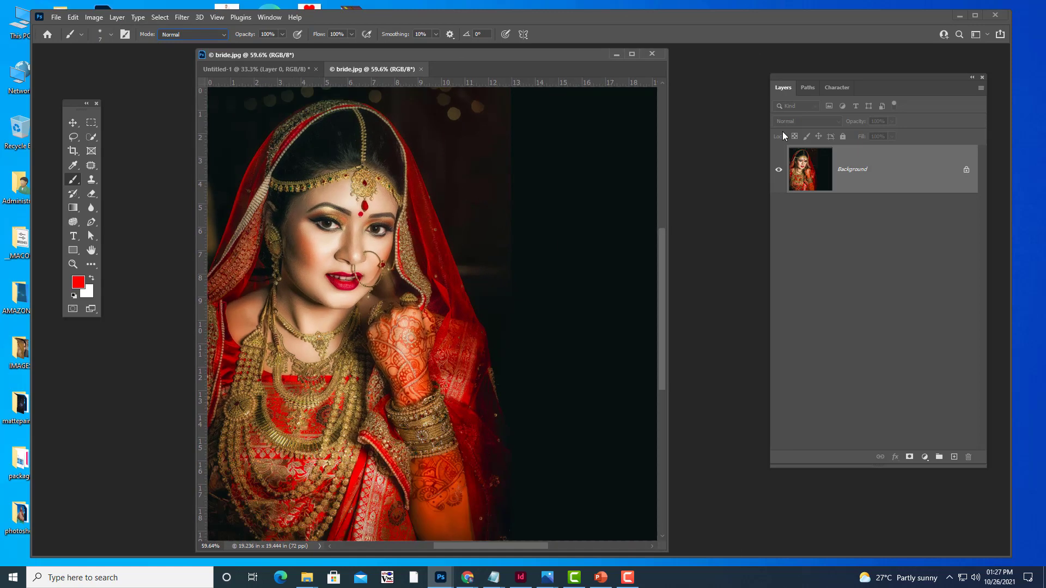
left_click_drag(533, 56, 568, 54)
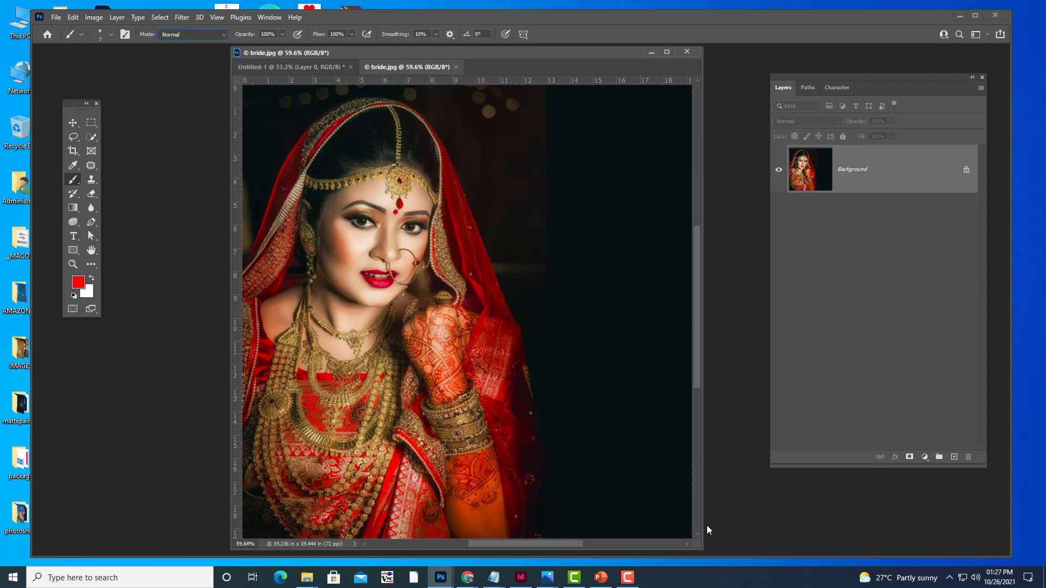
- Enlarge the window, zoom out and reposition it so the full bride photo shows
left_click_drag(698, 542, 741, 551)
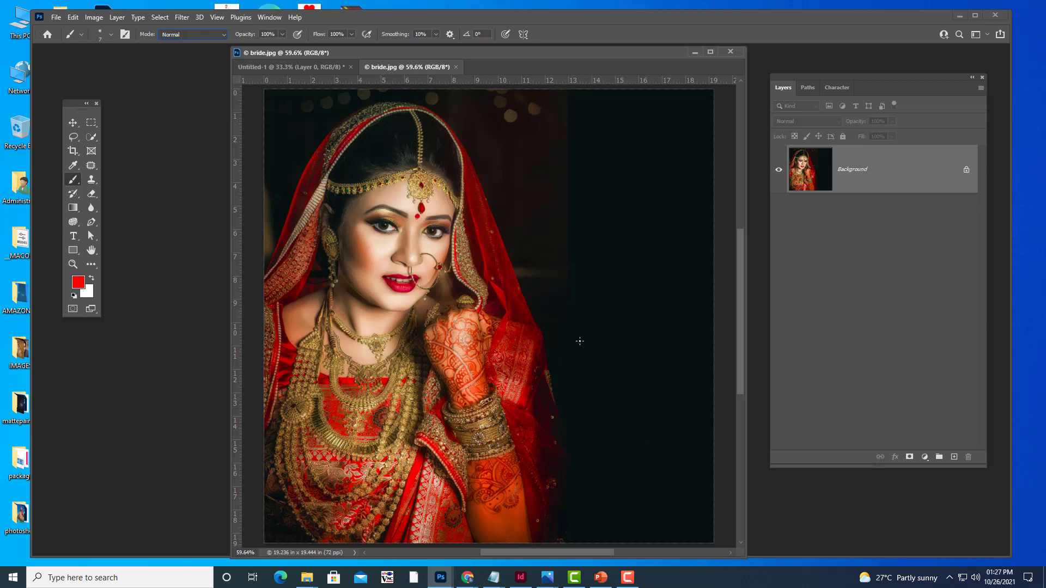
key("ctrl+minus")
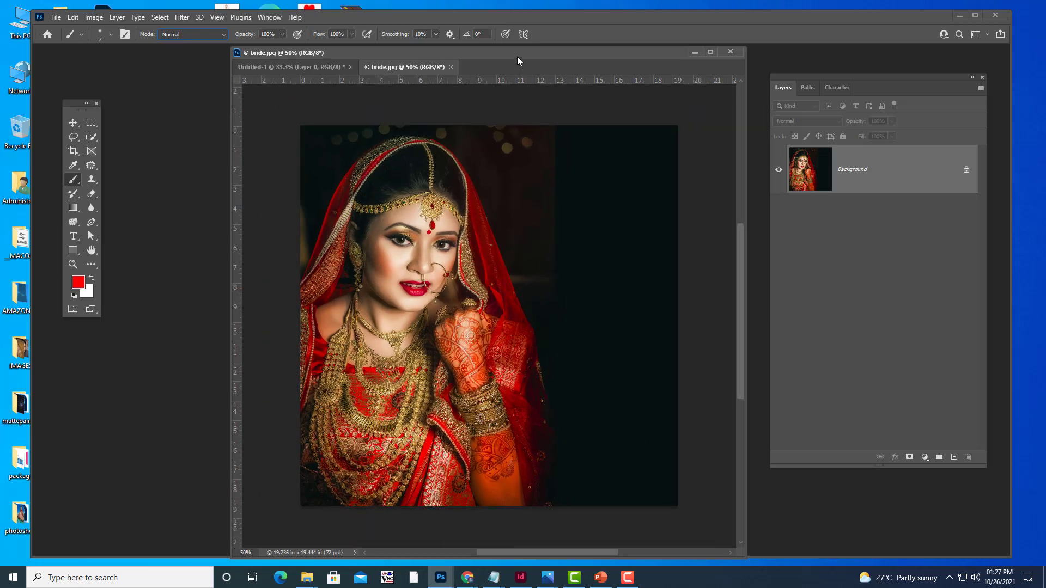
left_click_drag(518, 57, 501, 65)
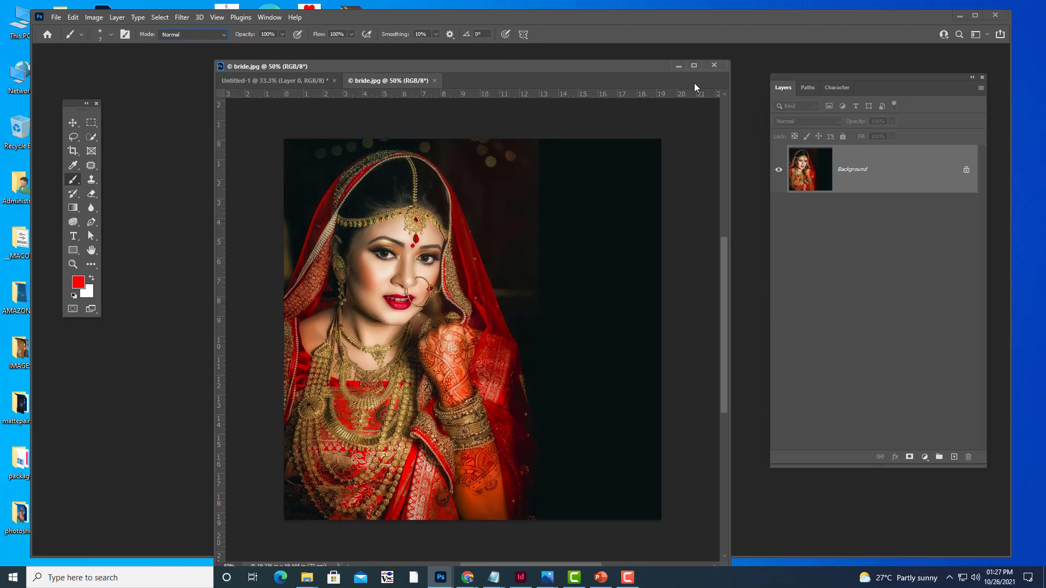
left_click_drag(605, 68, 596, 61)
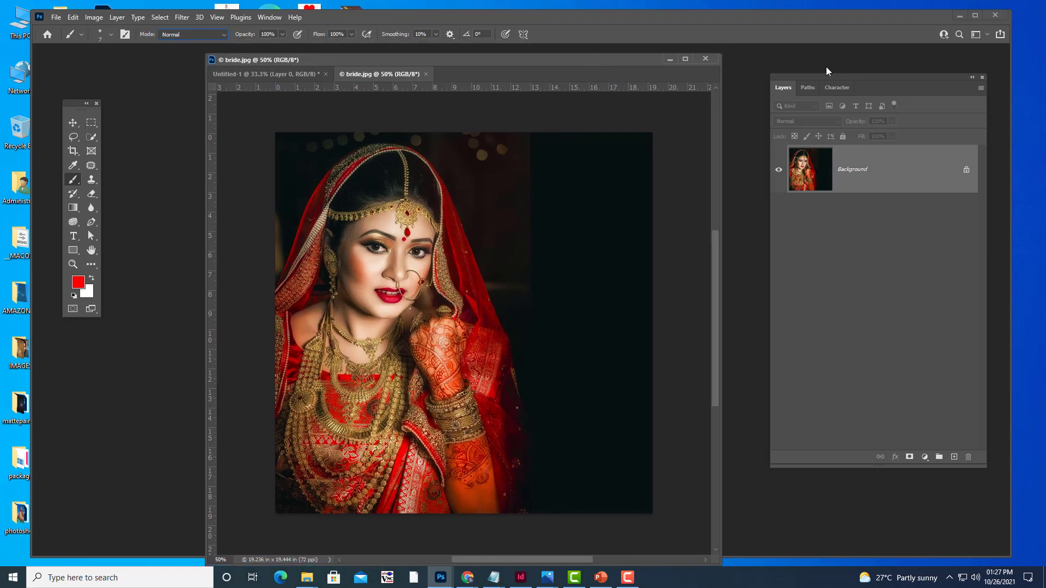
left_click_drag(818, 77, 805, 76)
left_click_drag(499, 63, 482, 66)
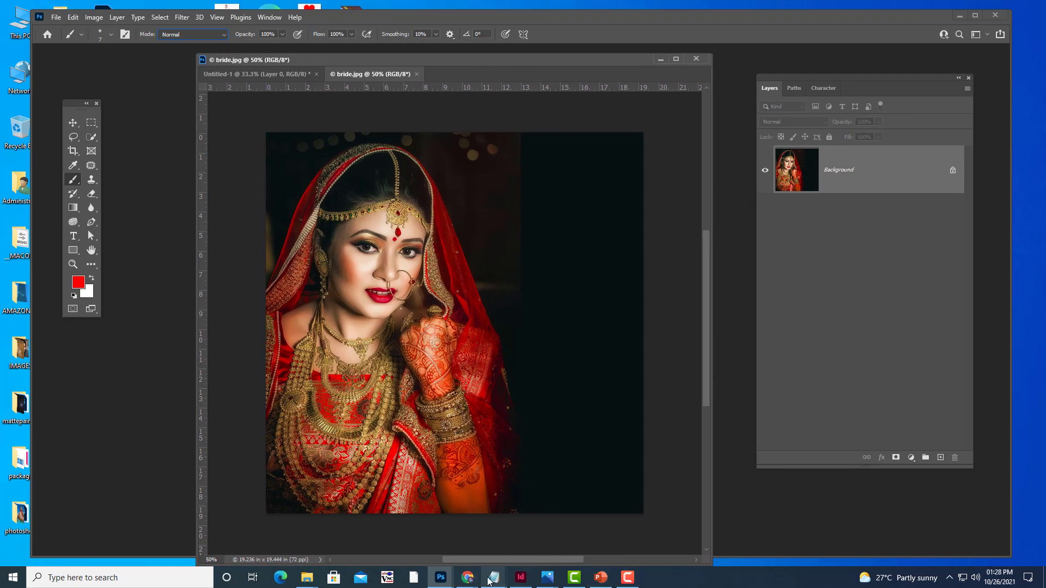
mouse_move(493, 578)
left_click(541, 532)
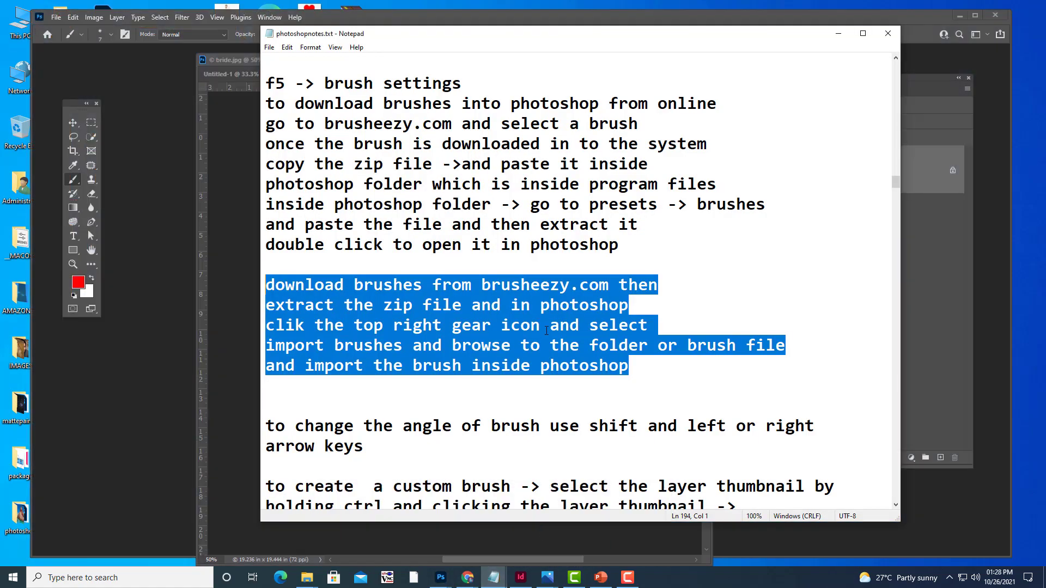
scroll(715, 308, "down", 2)
scroll(562, 259, "down", 3)
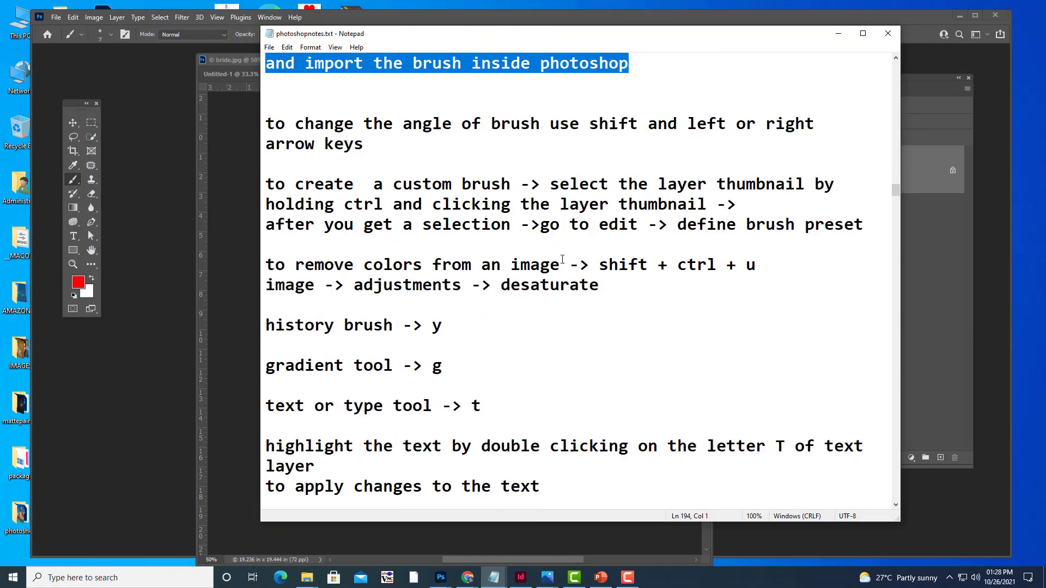
left_click_drag(267, 265, 654, 298)
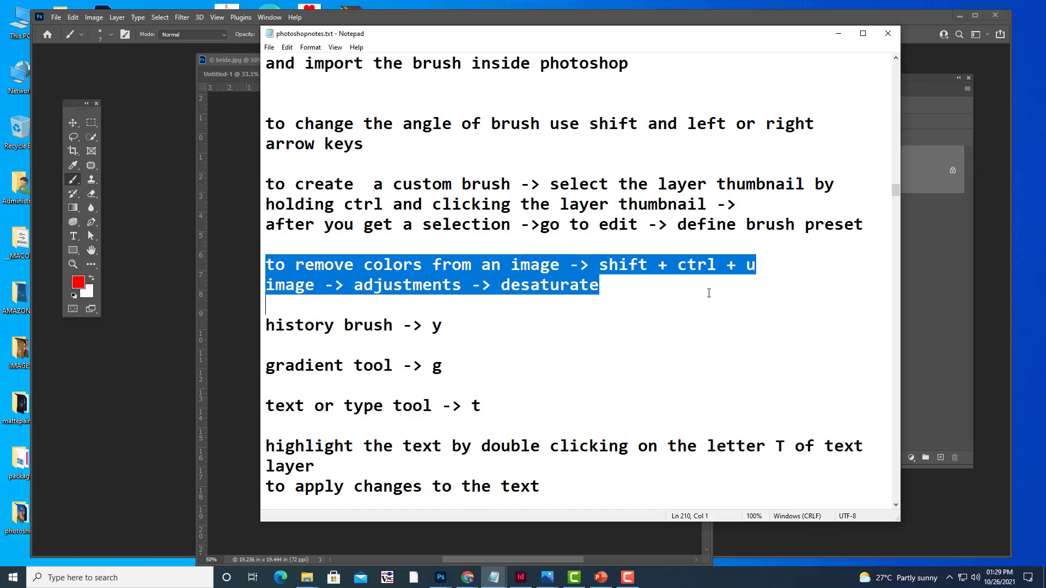
left_click(838, 33)
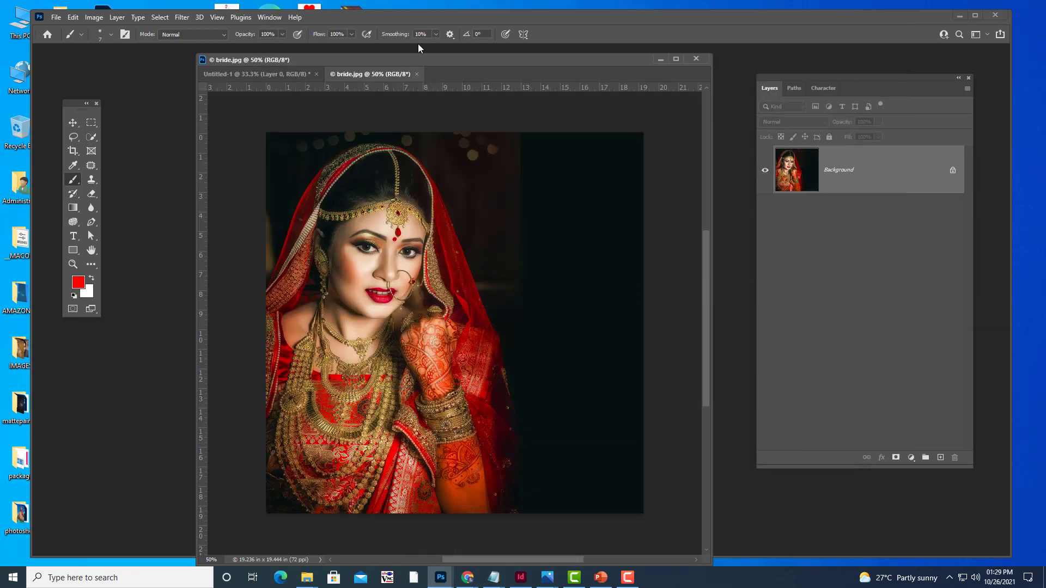
- Desaturate the bride.jpg portrait to black and white with Image > Adjustments > Desaturate
left_click_drag(404, 57, 413, 63)
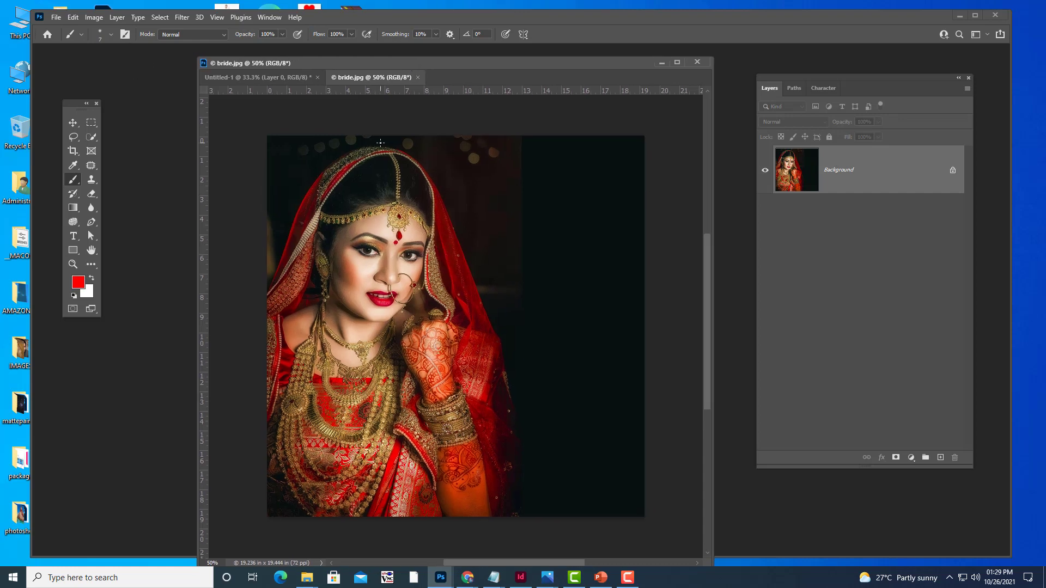
key("ctrl+shift+u")
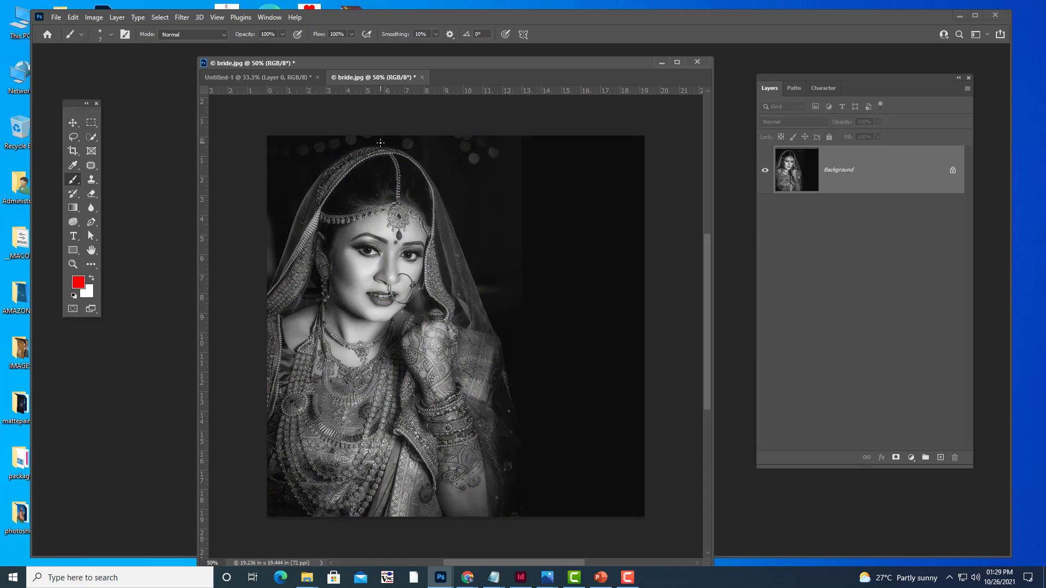
key("ctrl+z")
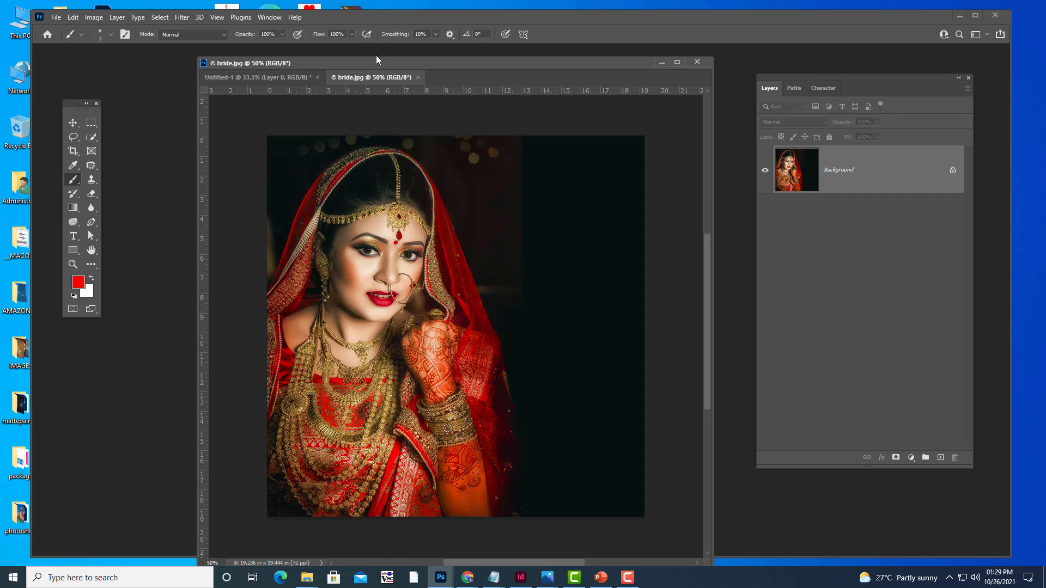
left_click(94, 17)
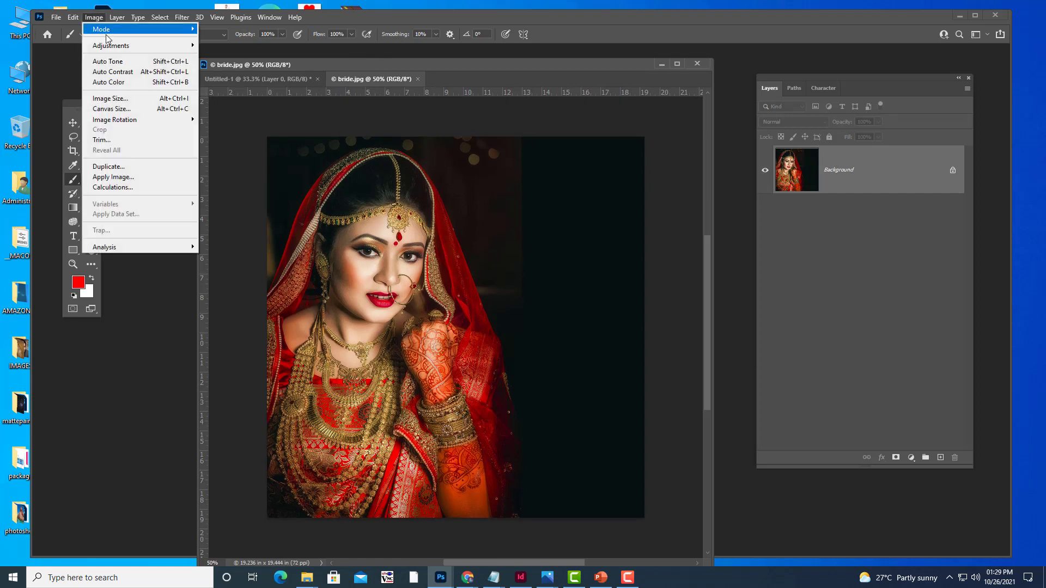
mouse_move(111, 45)
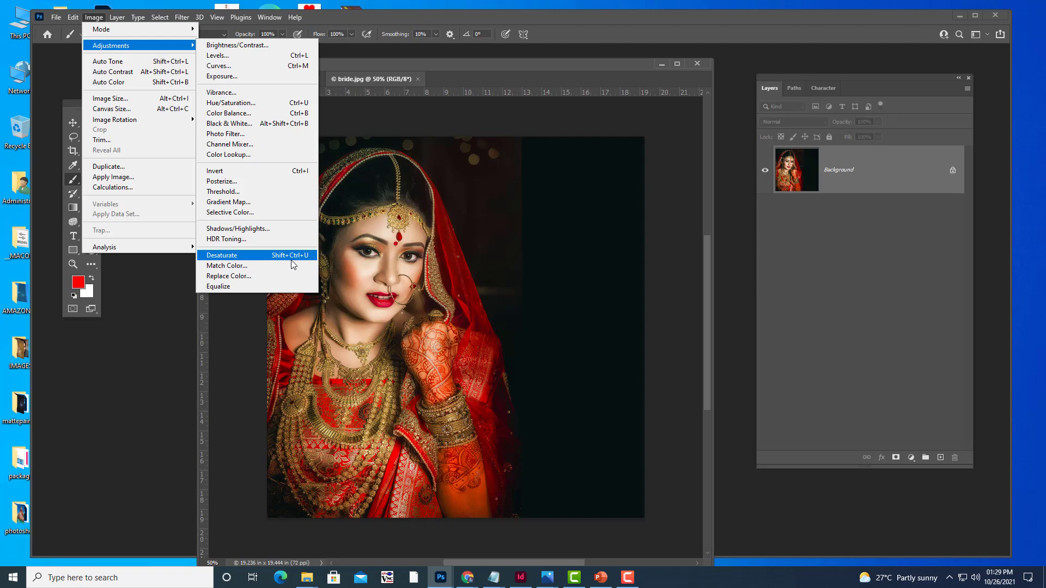
left_click(293, 256)
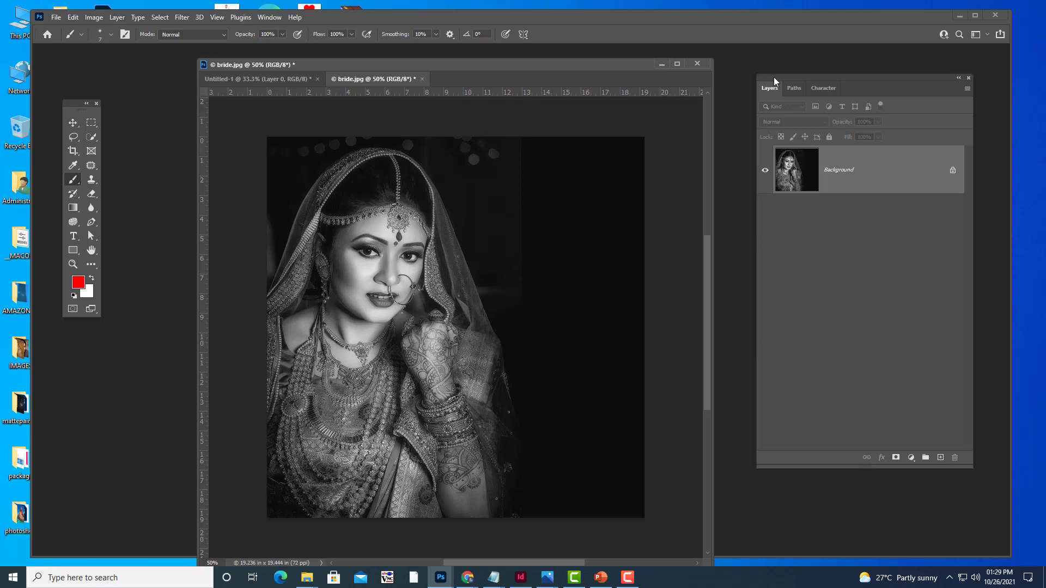
- Try the brush blend modes, then add an empty Layer 1 above the grayscale Background
mouse_move(774, 77)
left_mouse_down()
mouse_move(744, 73)
mouse_move(719, 93)
left_mouse_up()
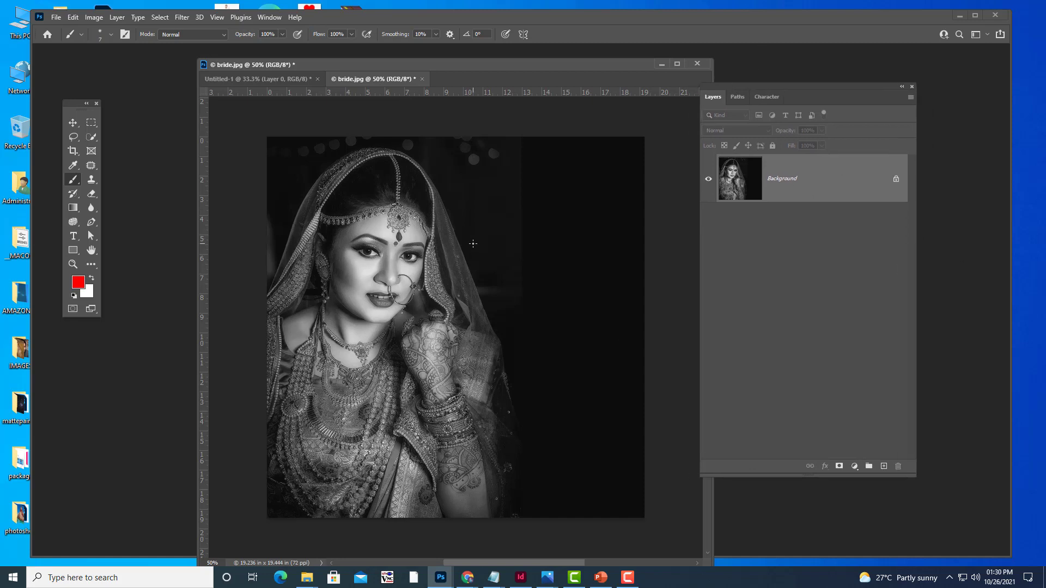
left_click(186, 34)
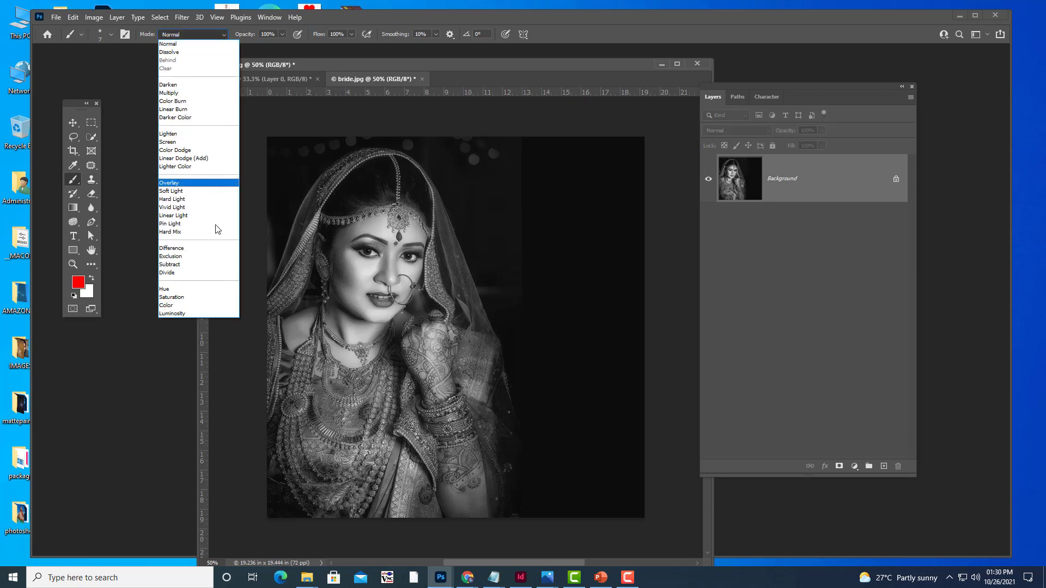
left_click(221, 306)
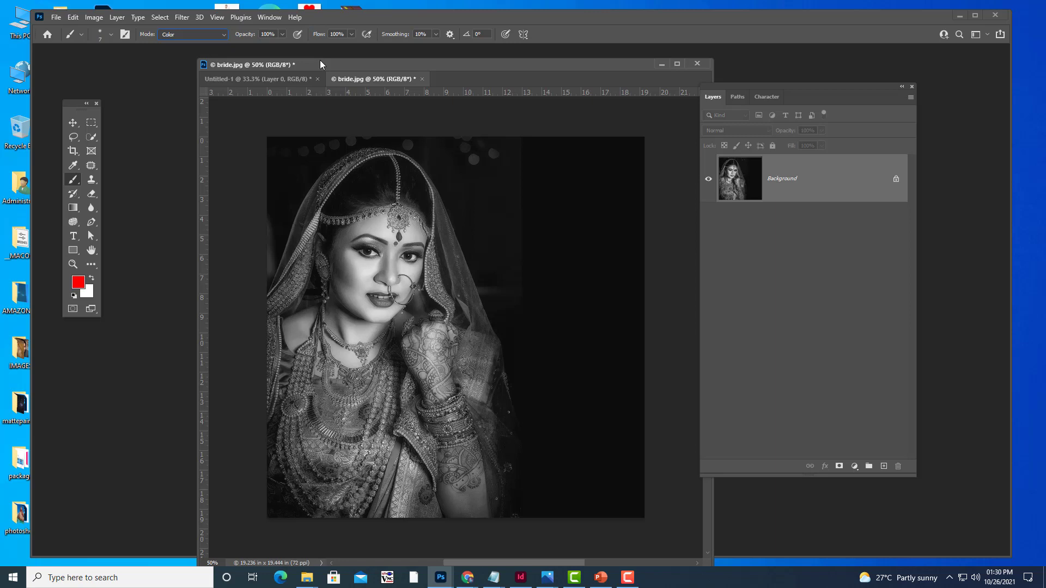
left_click(188, 35)
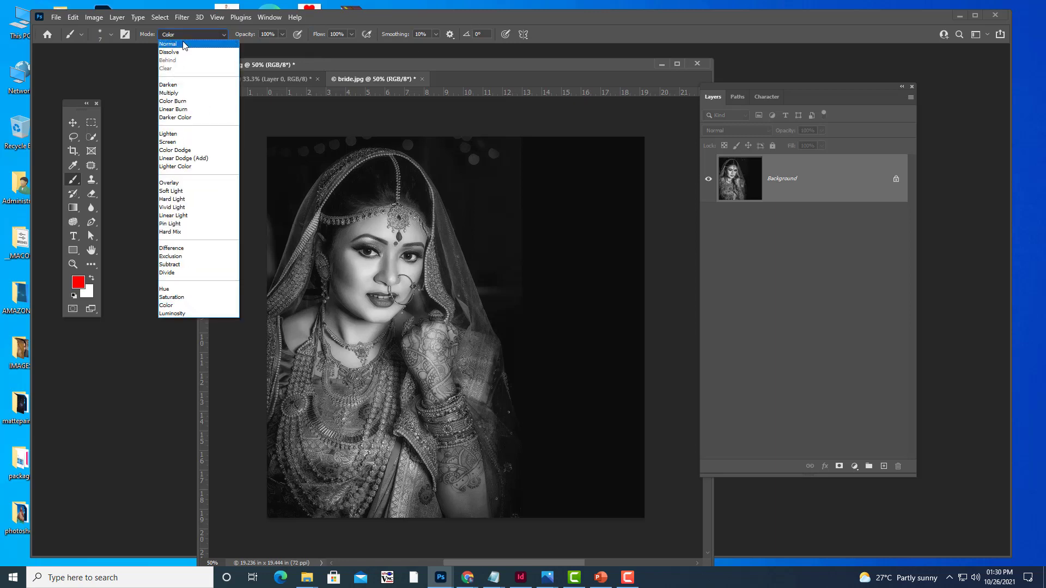
left_click_drag(766, 88, 828, 74)
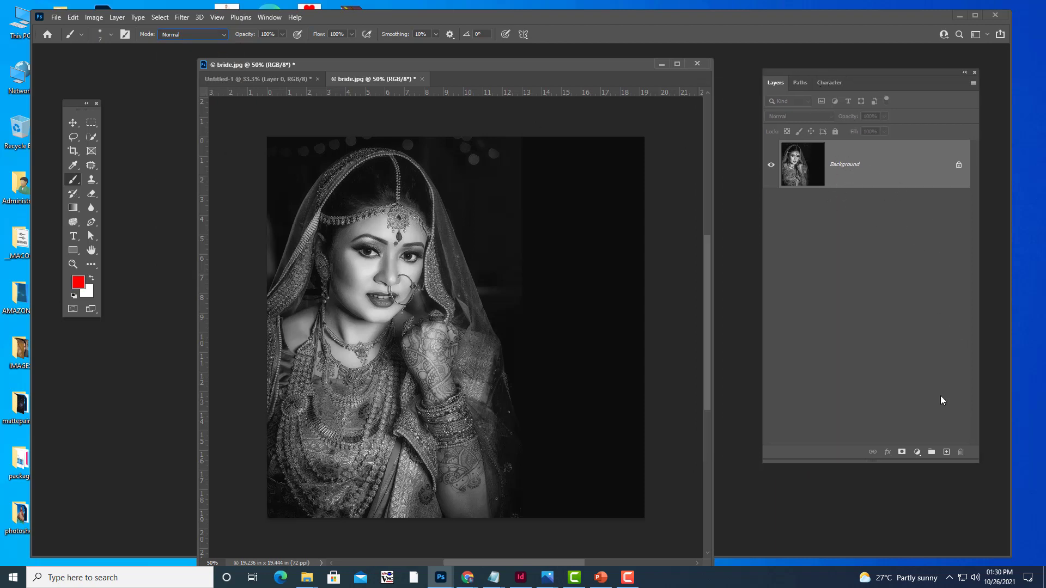
left_click(947, 452)
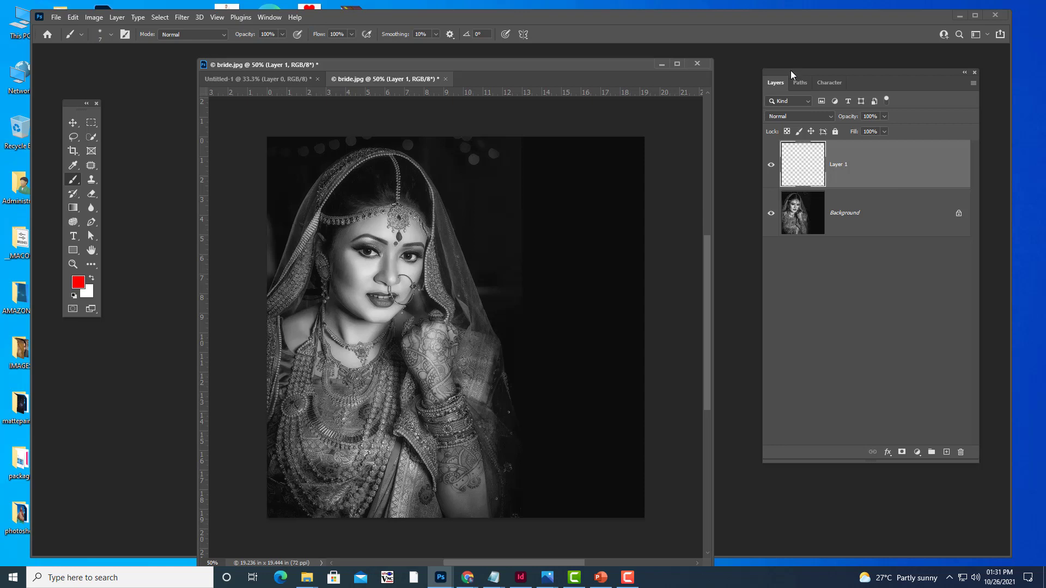
- Rename Layer 1 to 'jewellery'
left_click_drag(792, 74, 771, 90)
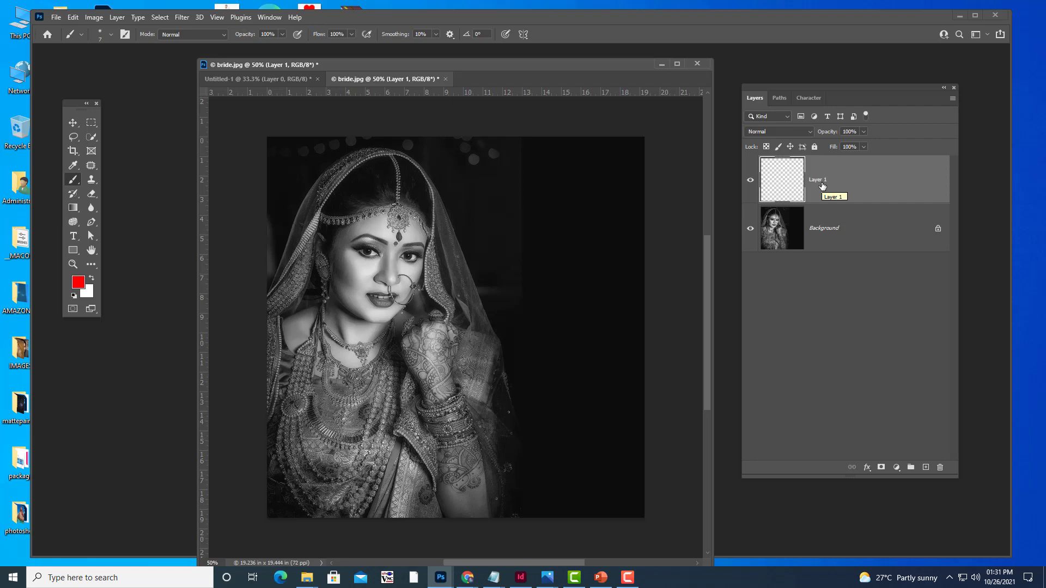
double_click(822, 183)
type("te")
type("ellery")
key("Return")
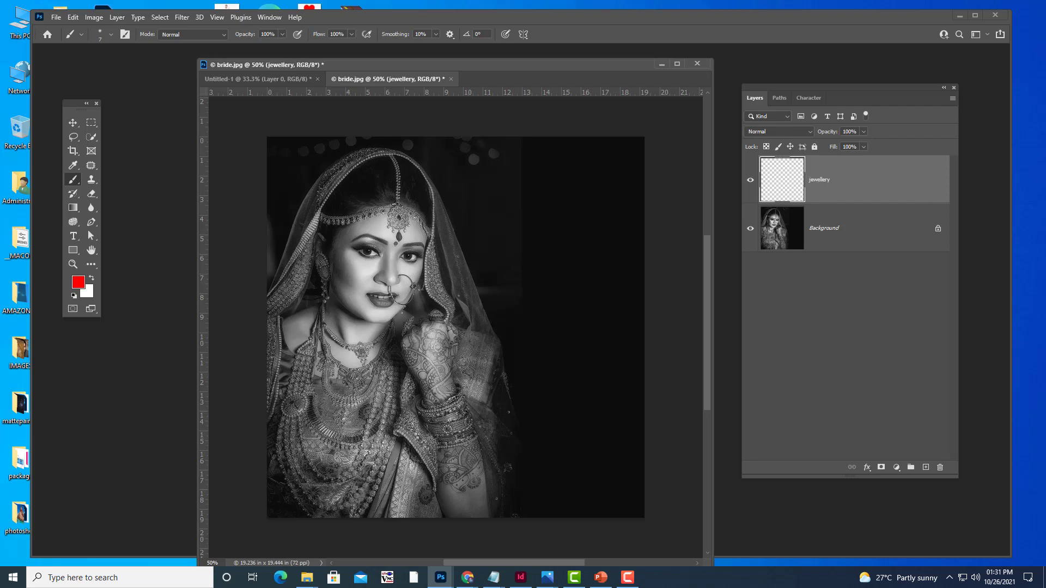
- Choose a 7 px Soft Round brush and zoom in on the bride's head and headpiece
left_click_drag(314, 58, 326, 56)
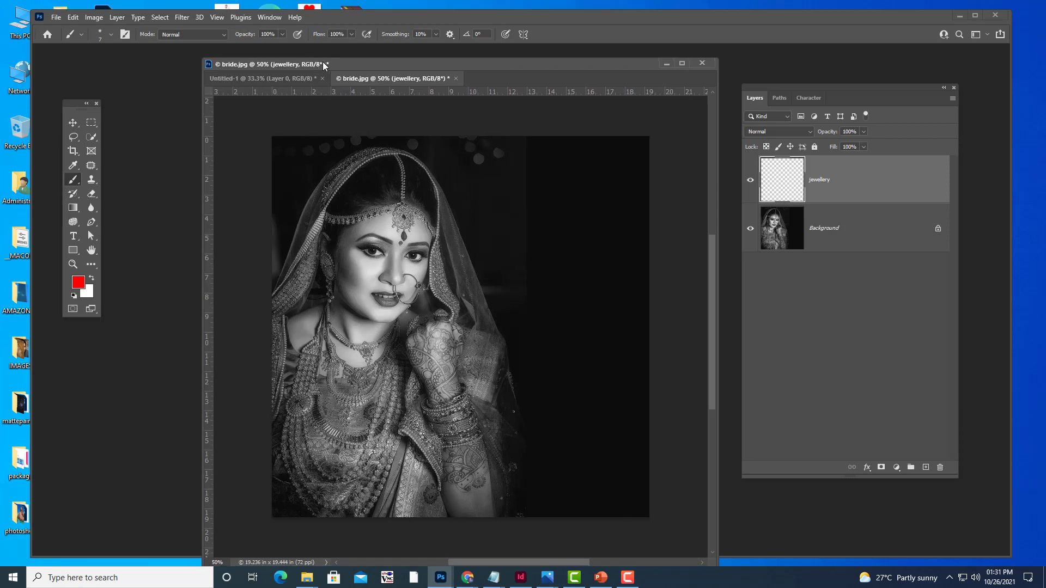
left_click(111, 35)
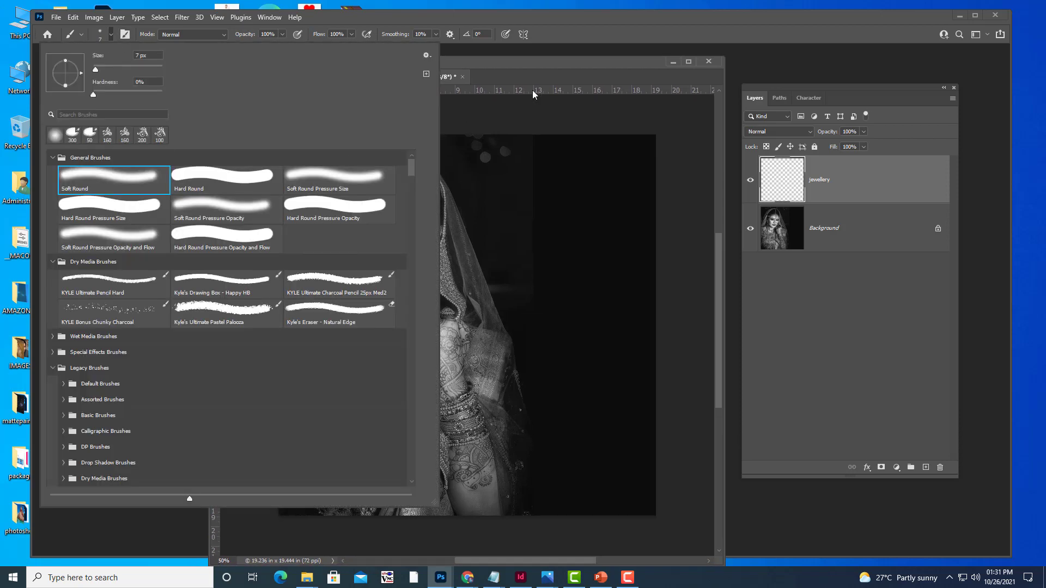
left_click_drag(508, 61, 519, 61)
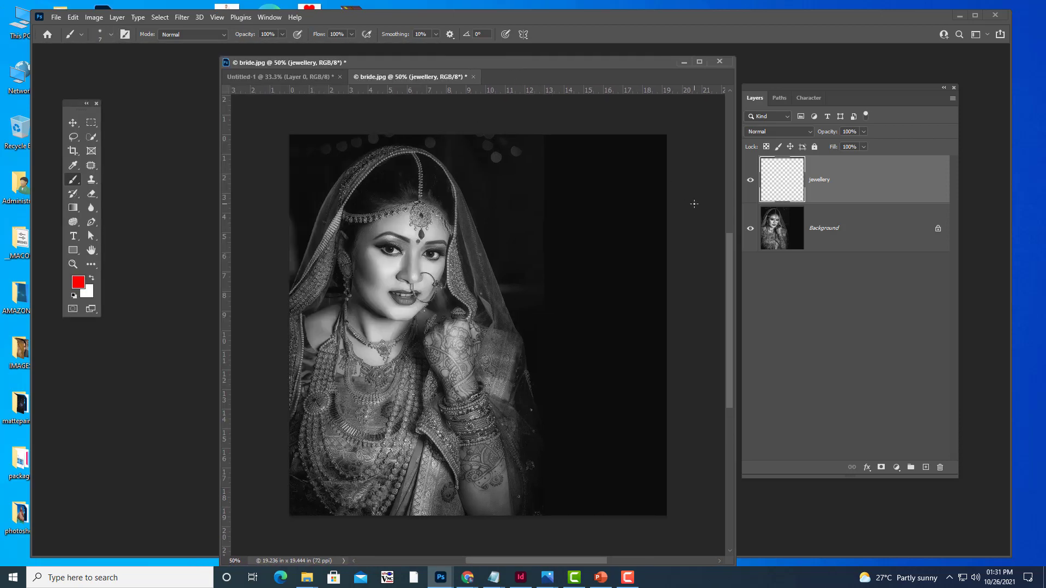
key("ctrl+plus")
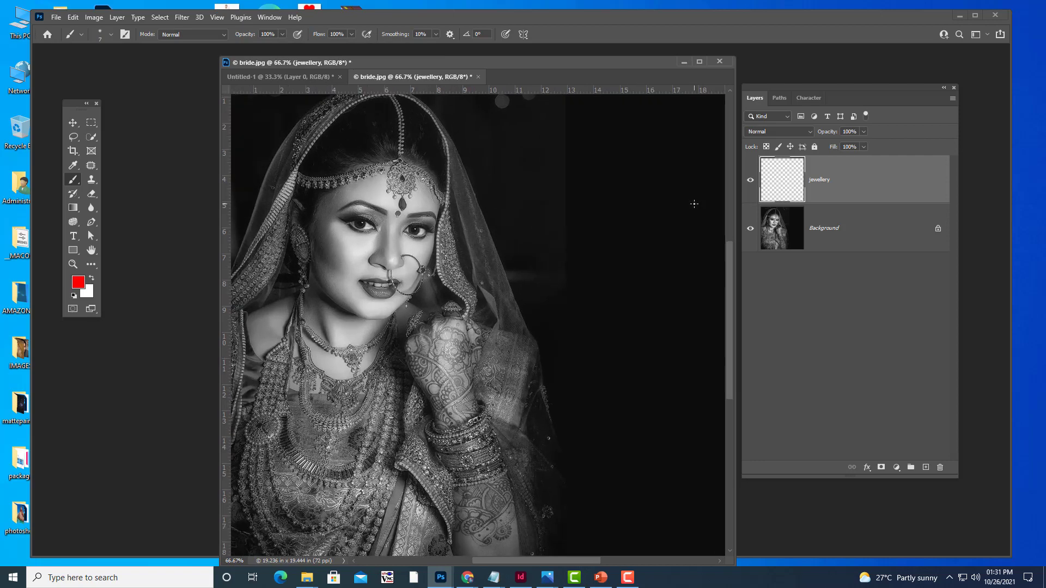
key("ctrl+plus")
left_click_drag(732, 271, 728, 226)
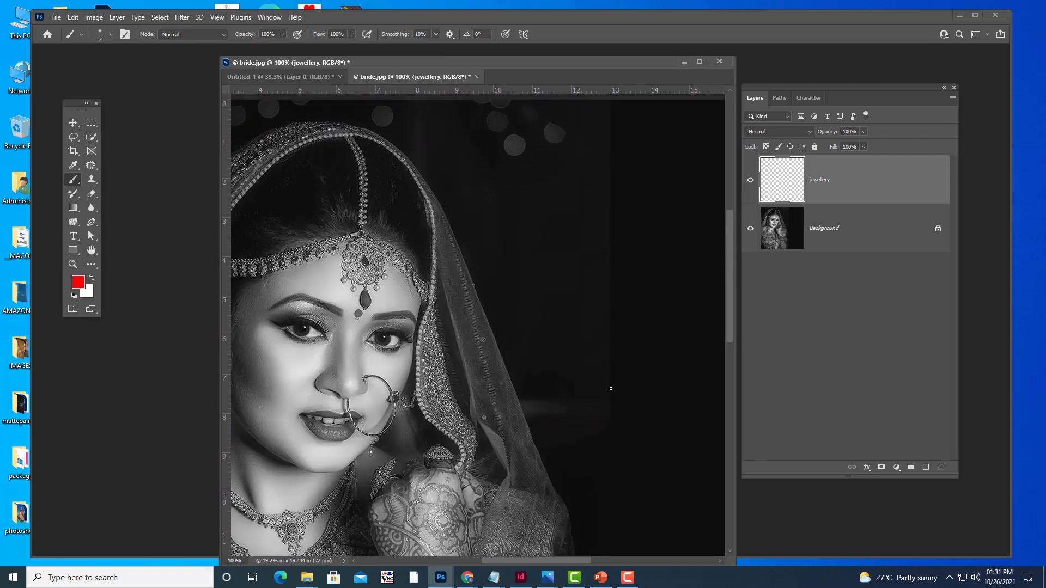
left_click_drag(512, 559, 472, 561)
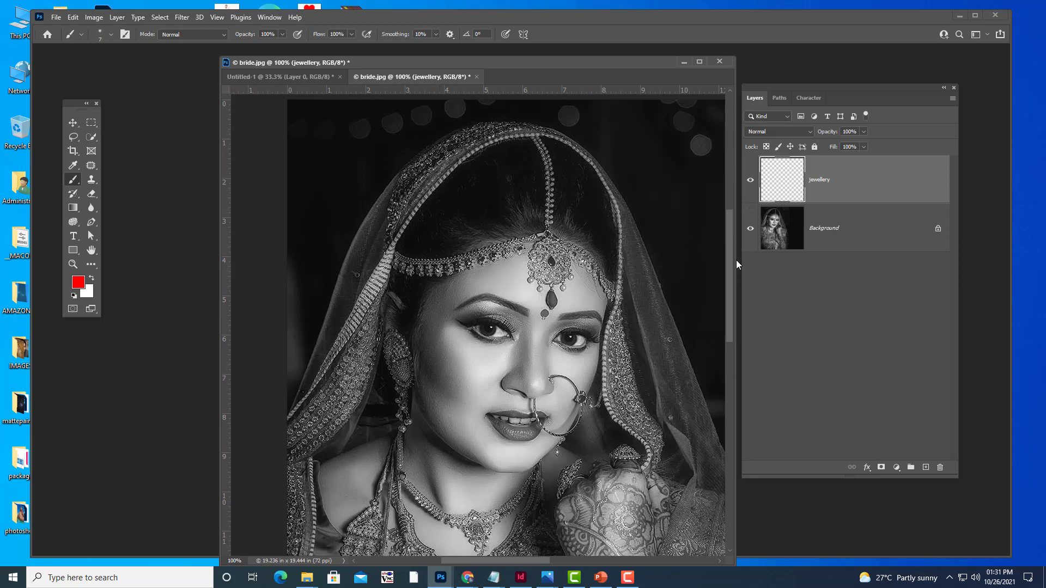
left_click_drag(732, 266, 729, 244)
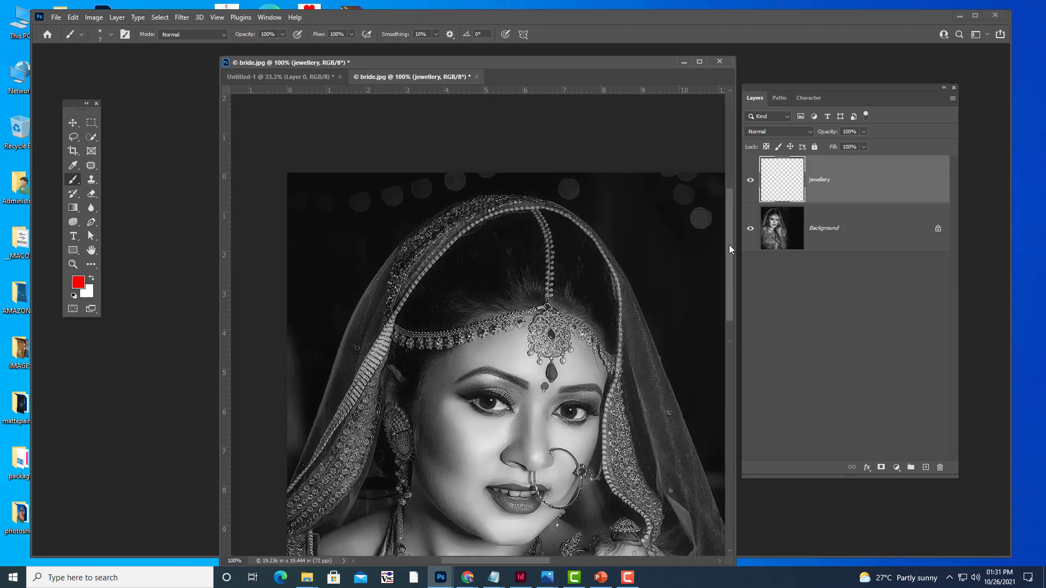
- Pick a yellow foreground colour and set the jewellery layer to Color blend mode
left_click(78, 282)
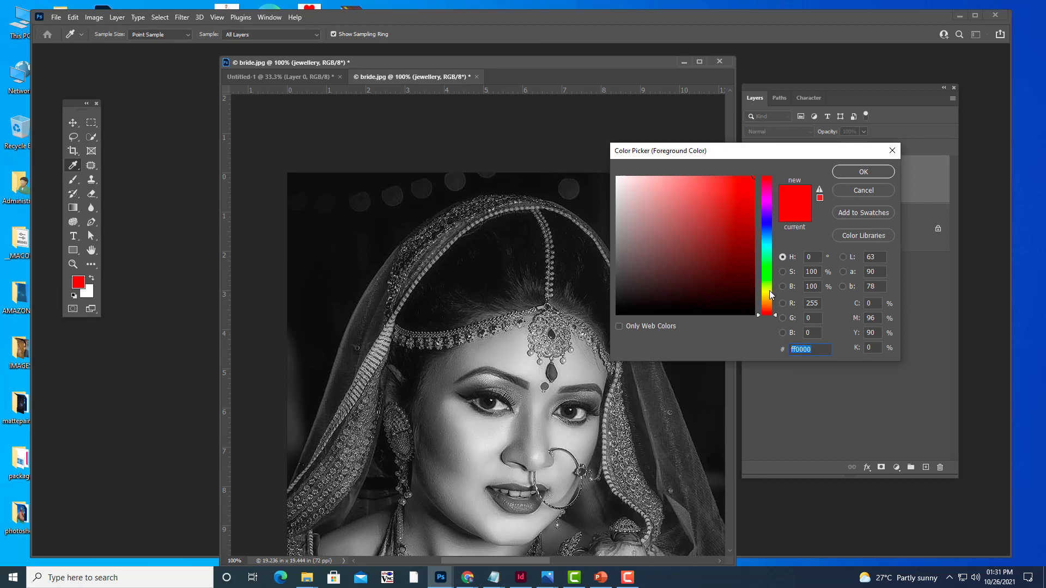
left_click_drag(770, 293, 768, 297)
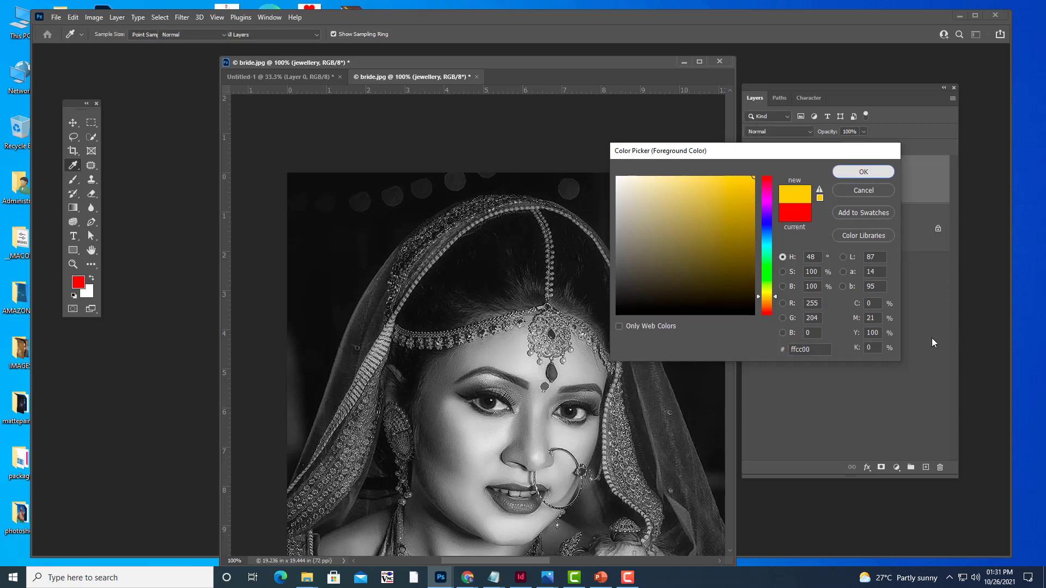
left_click(848, 171)
key("b")
left_click_drag(484, 73, 447, 76)
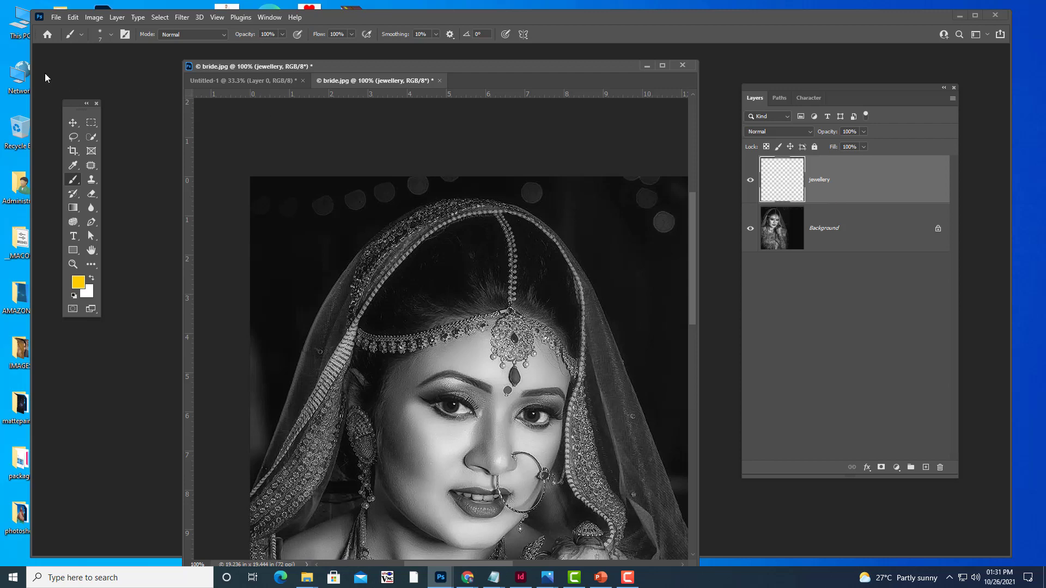
left_click(108, 38)
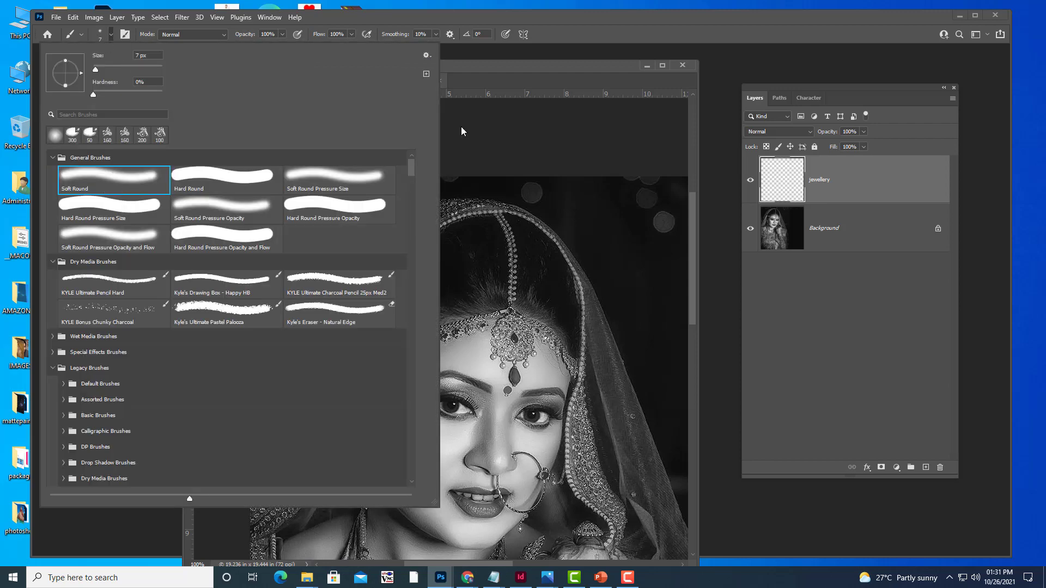
left_click(539, 67)
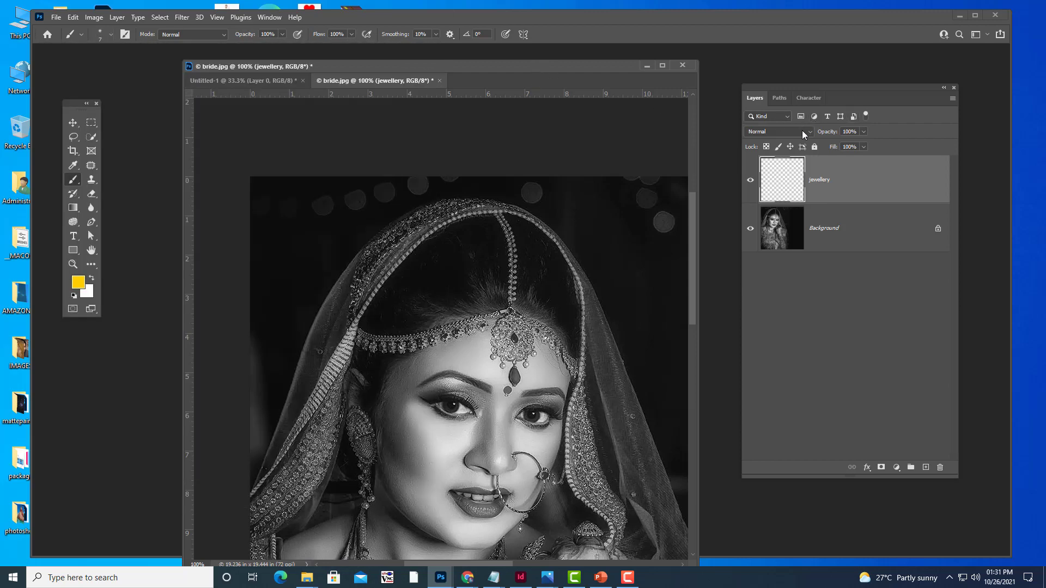
left_click(808, 133)
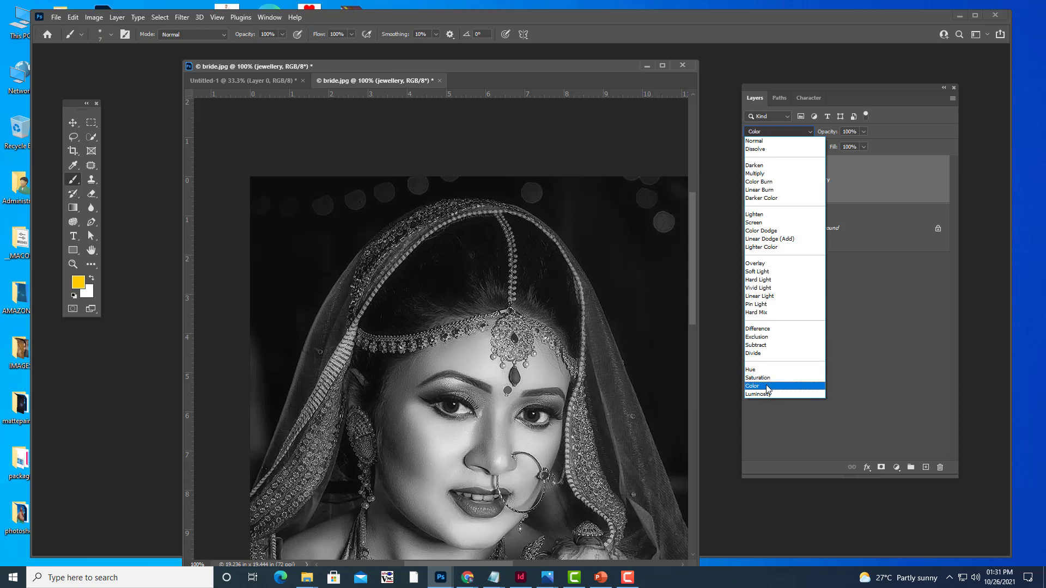
left_click(768, 389)
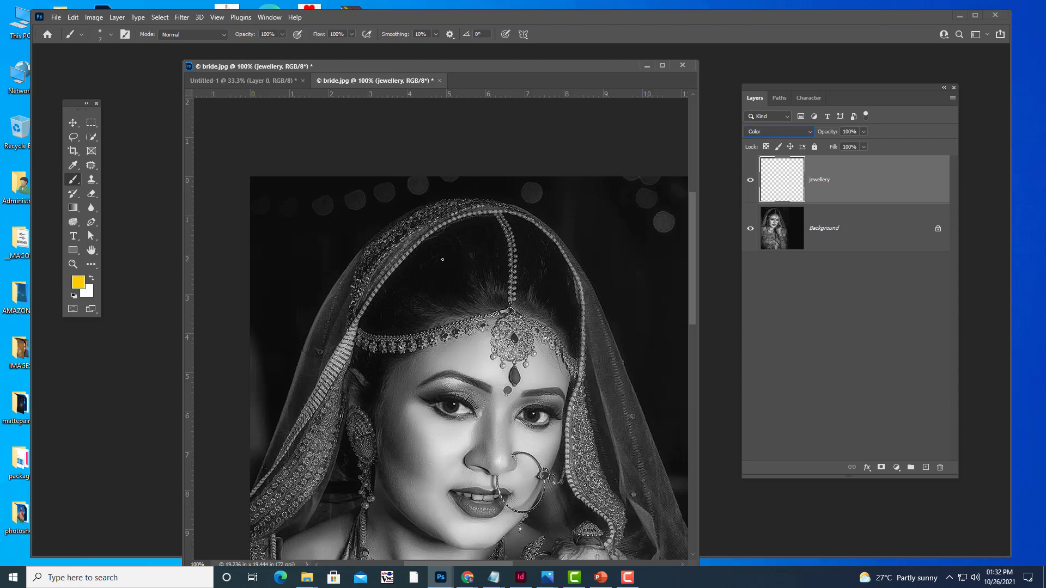
- Reset colours to default, then choose gold #febb05 as the foreground colour
left_click(72, 123)
left_click(75, 180)
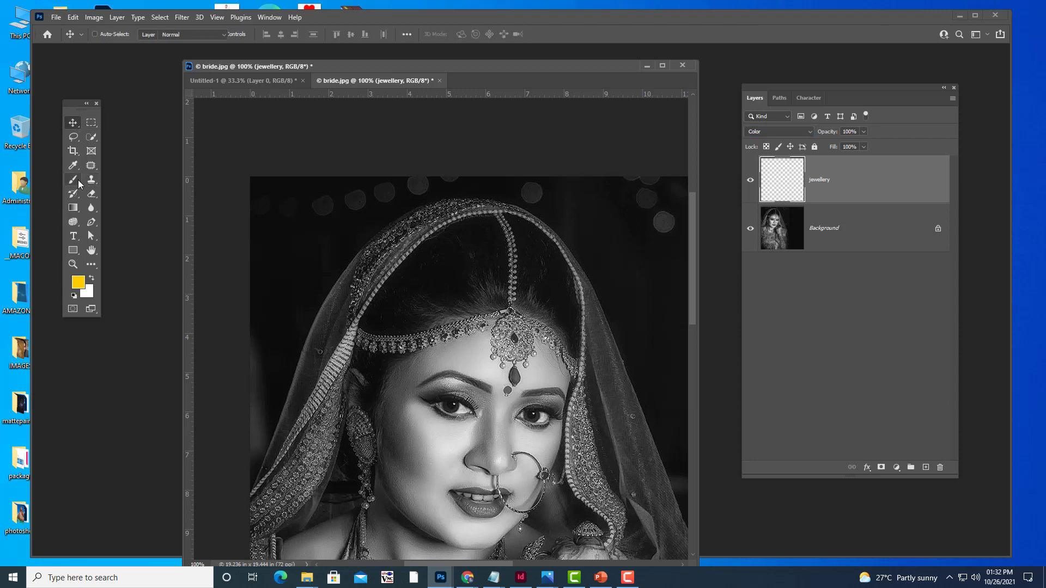
key("d")
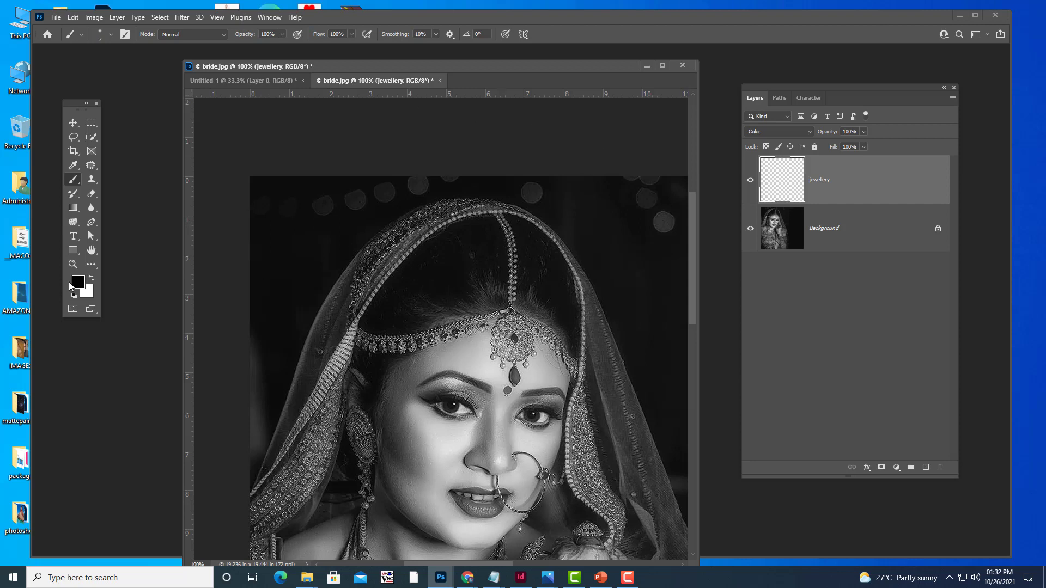
left_click(76, 281)
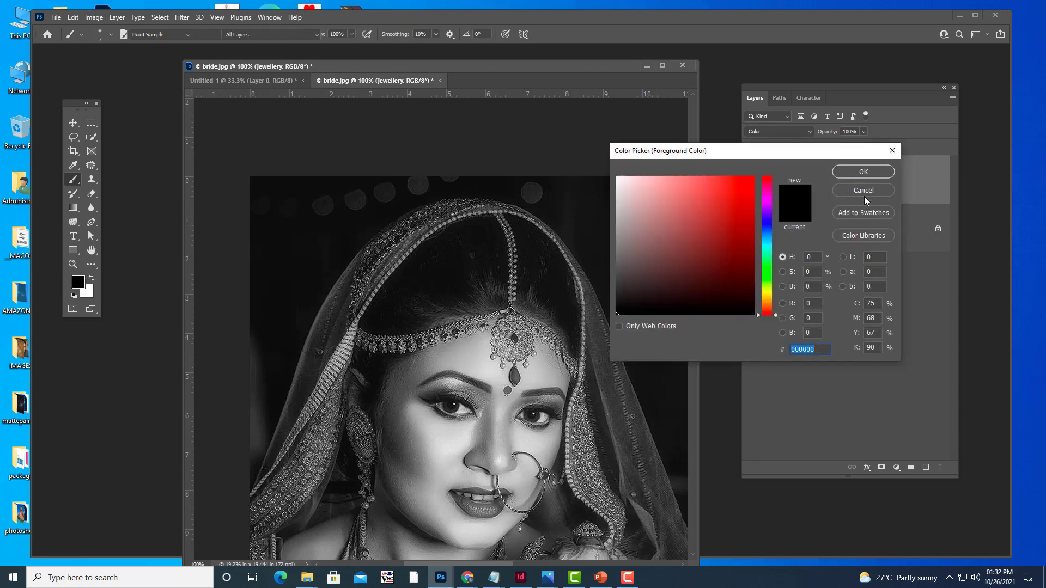
left_click(768, 299)
left_click(752, 177)
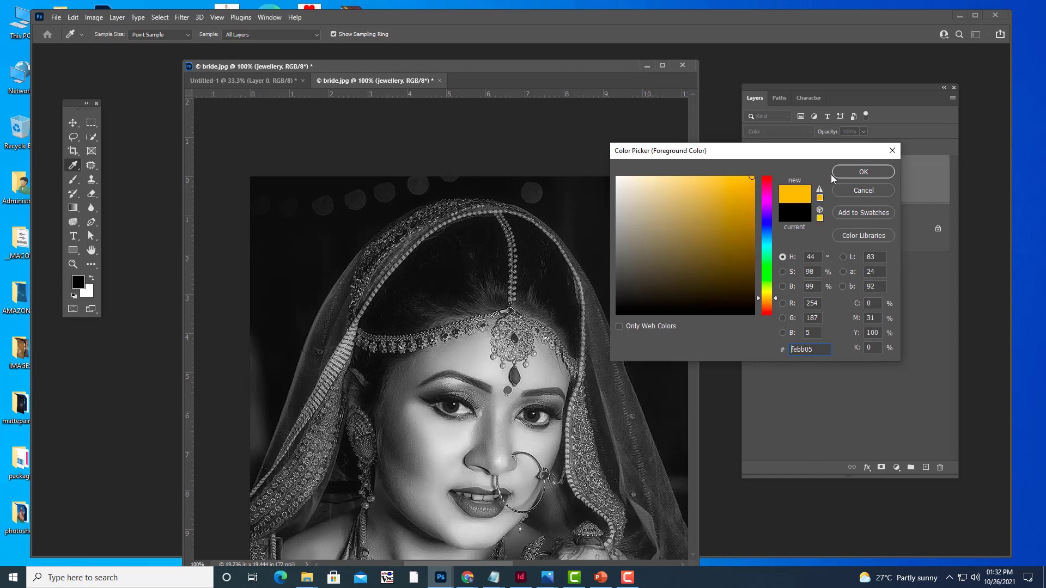
left_click(842, 172)
key("b")
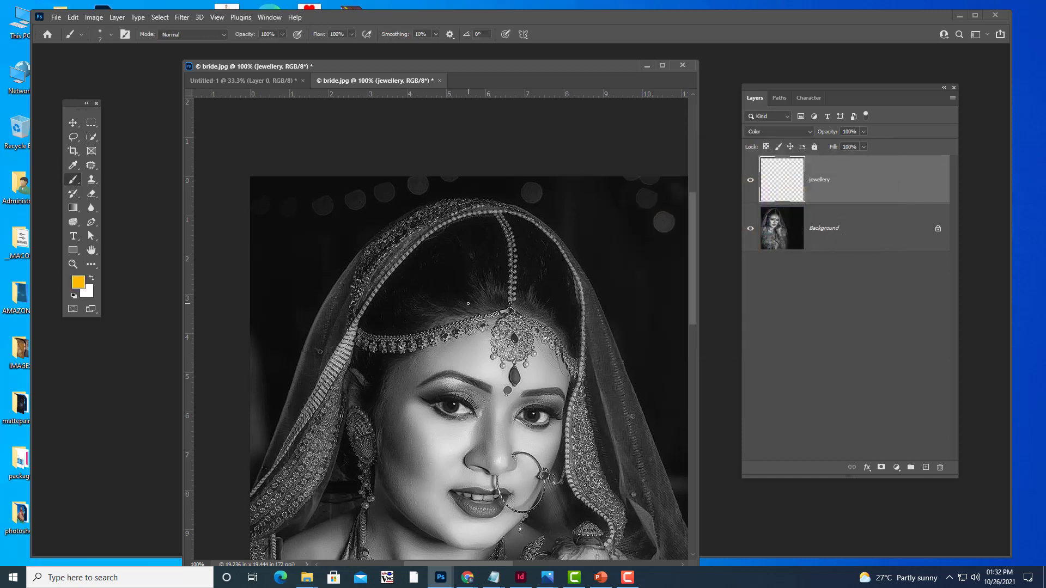
- Switch to full-screen view and zoom in on the headpiece's centre chain
key("bracketright")
key("bracketright")
key("bracketright")
key("bracketright")
key("bracketright")
key("bracketleft")
key("bracketleft")
key("bracketleft")
key("f")
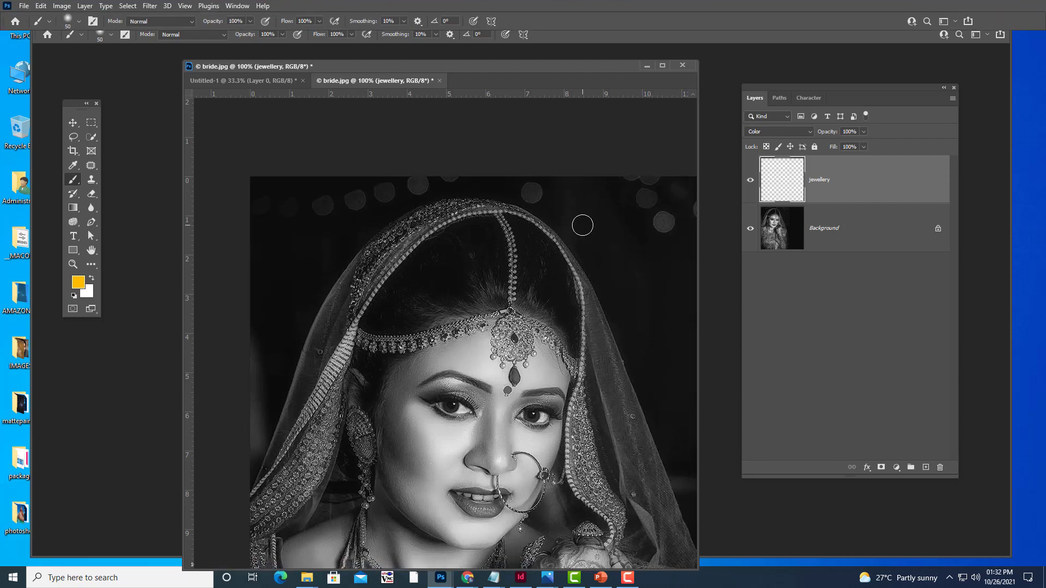
key("f")
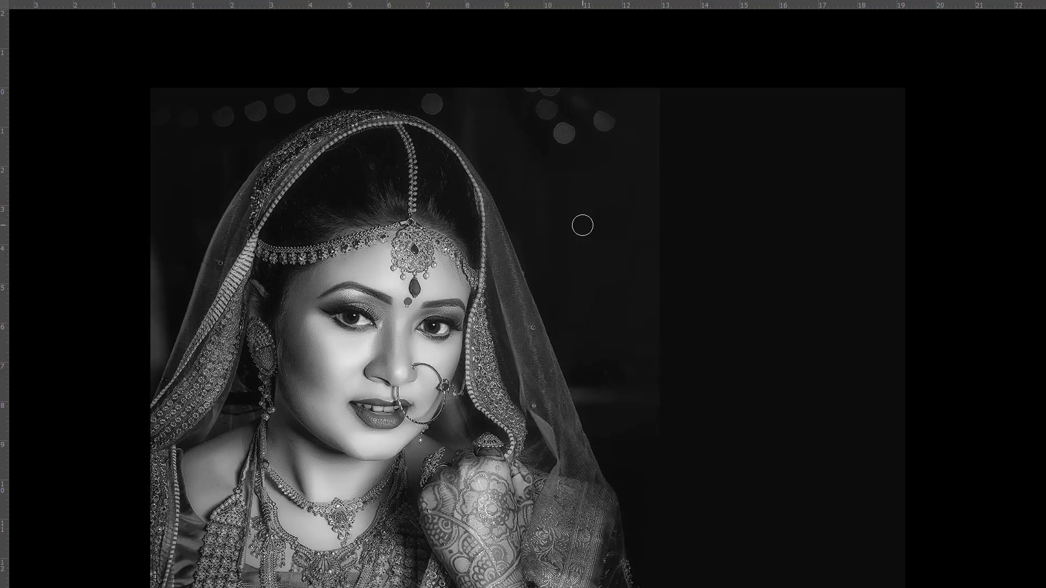
key("ctrl+plus")
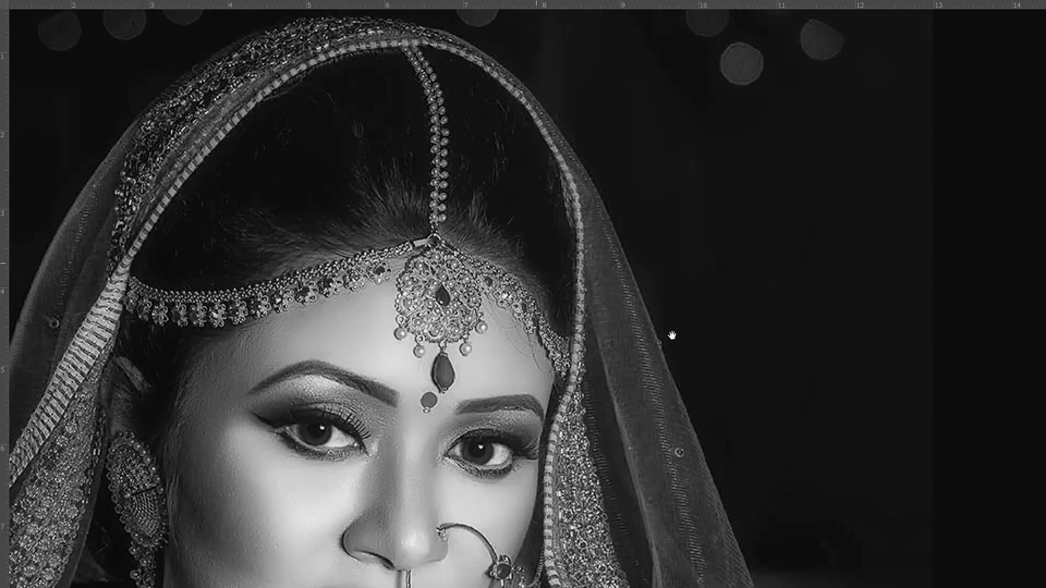
left_click_drag(387, 161, 688, 217)
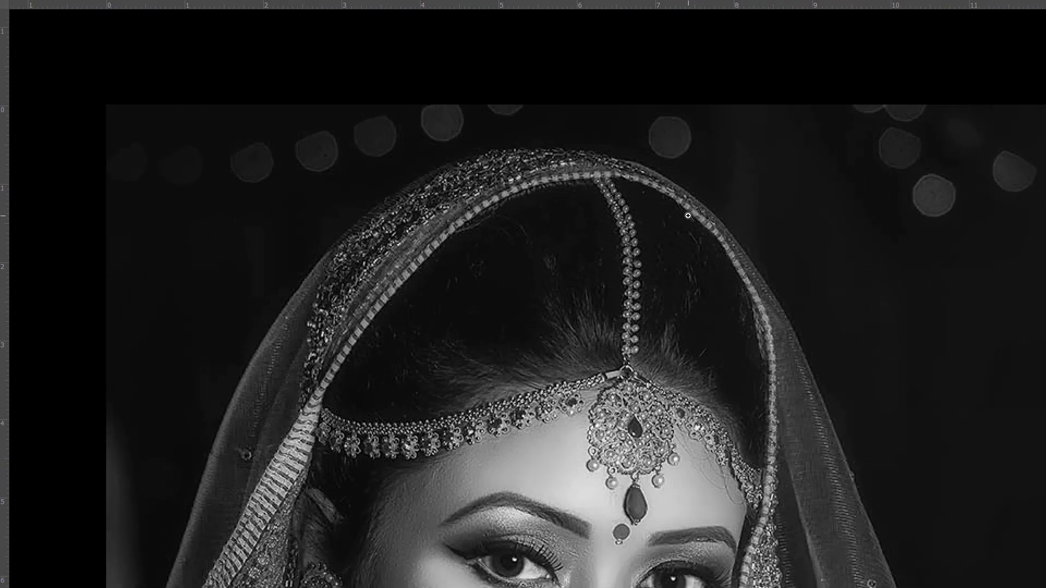
key("ctrl+plus")
left_click_drag(687, 188, 662, 172)
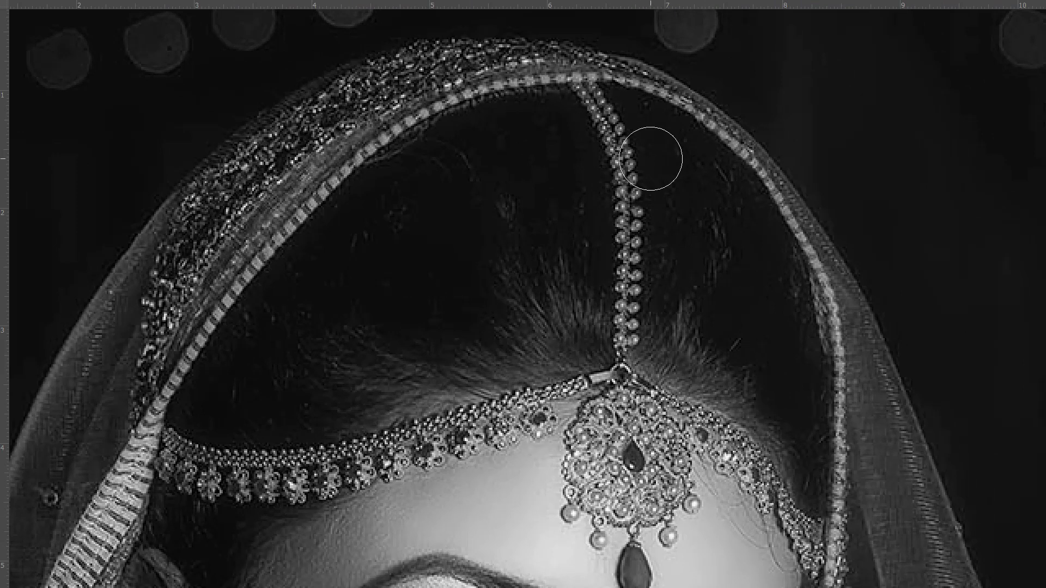
- Paint gold over the centre chain beads with a smaller brush
key("bracketleft")
key("bracketleft")
key("bracketleft")
key("bracketleft")
key("bracketleft")
key("bracketright")
left_click_drag(589, 87, 628, 191)
key("bracketleft")
key("bracketleft")
mouse_move(628, 190)
left_mouse_down()
mouse_move(636, 225)
mouse_move(622, 352)
mouse_move(637, 358)
left_mouse_up()
key("f")
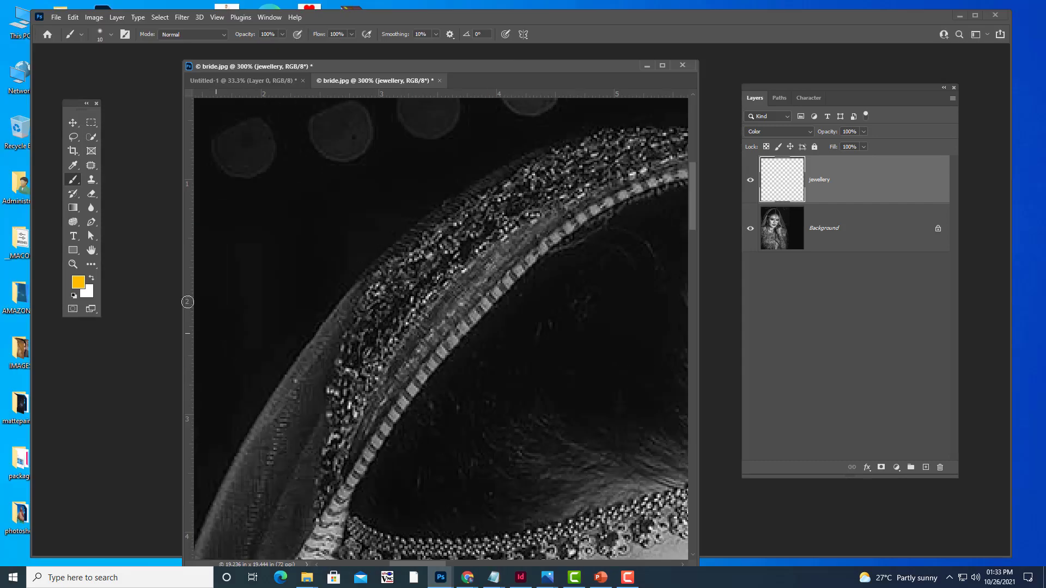
left_click(93, 280)
- Zoom to 400% in full-screen view, framing the pendant and left strand
left_click_drag(439, 80, 433, 68)
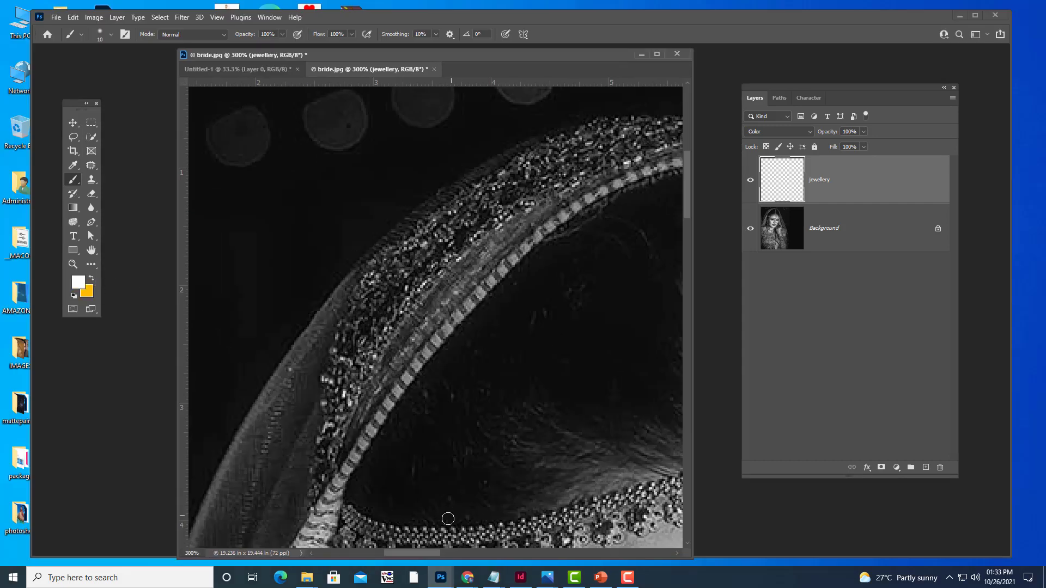
left_click_drag(428, 553, 473, 553)
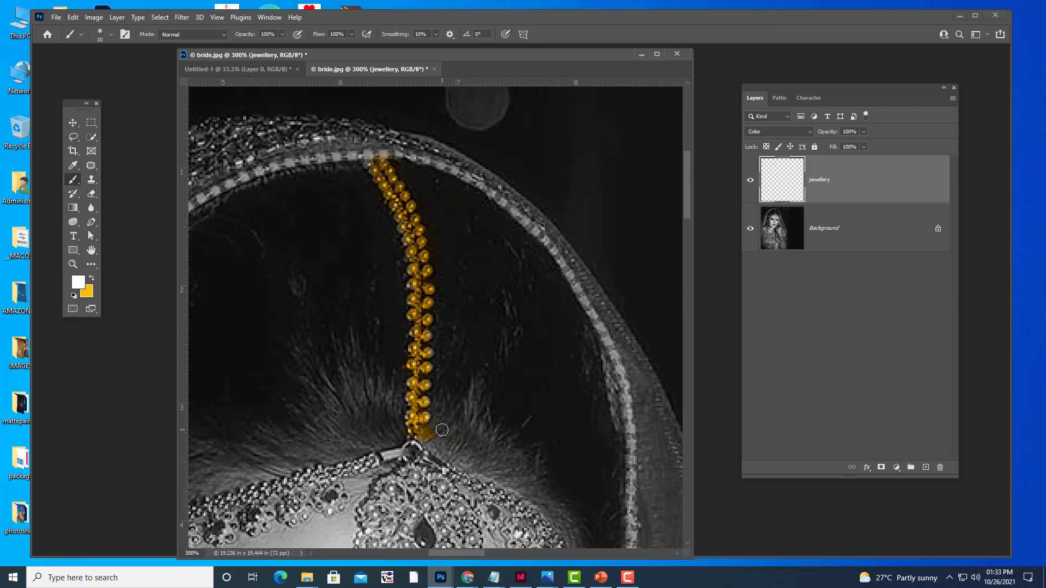
key("ctrl+plus")
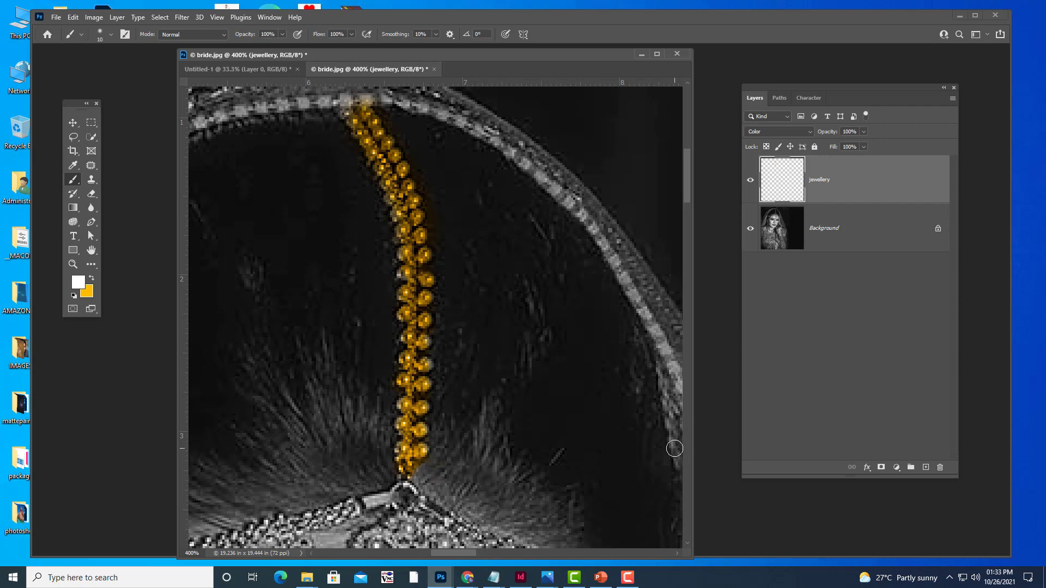
scroll(671, 443, "down", 2)
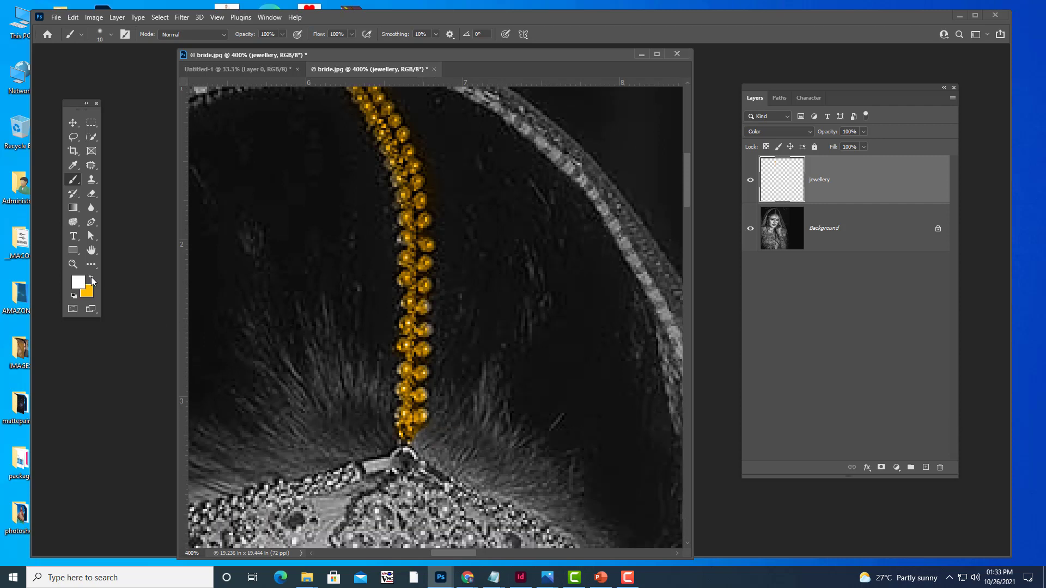
left_click_drag(686, 192, 687, 210)
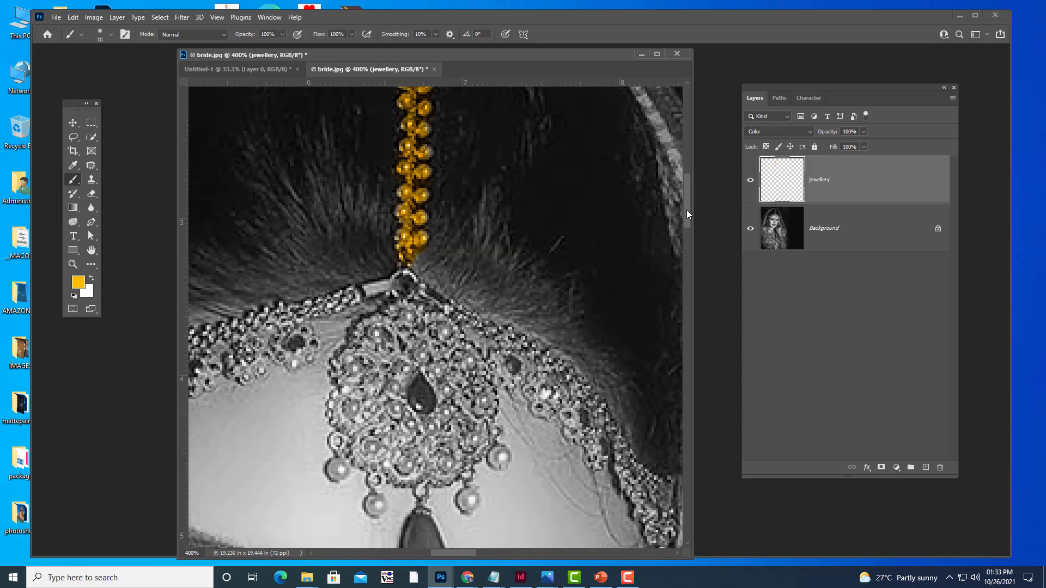
key("f")
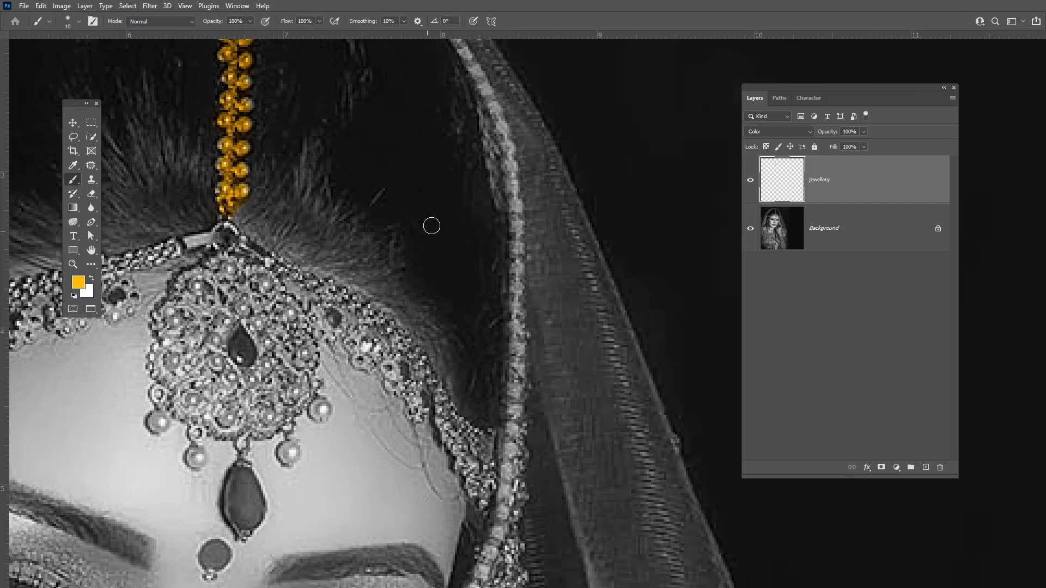
key("f")
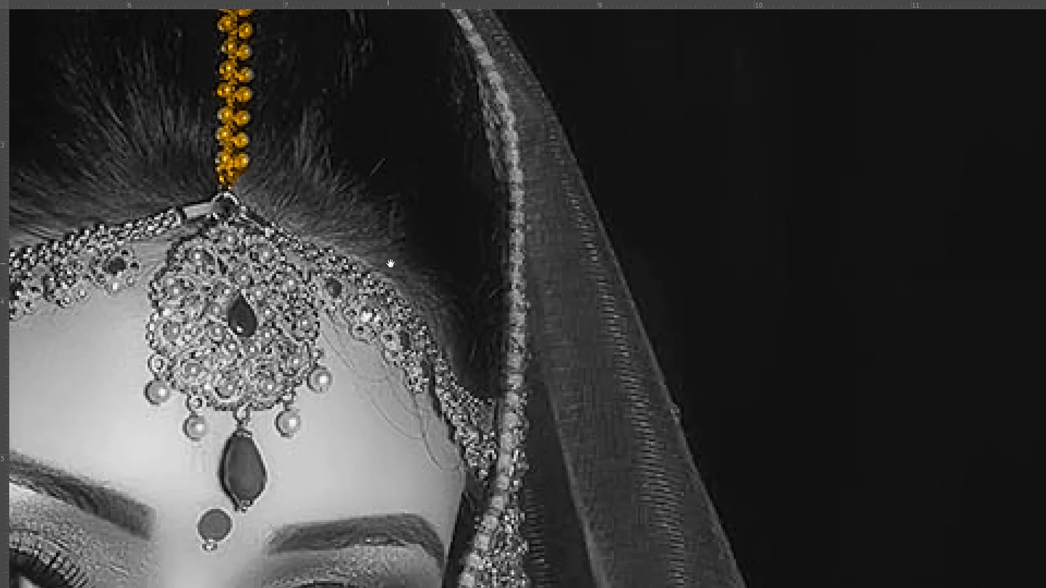
left_click_drag(390, 264, 627, 290)
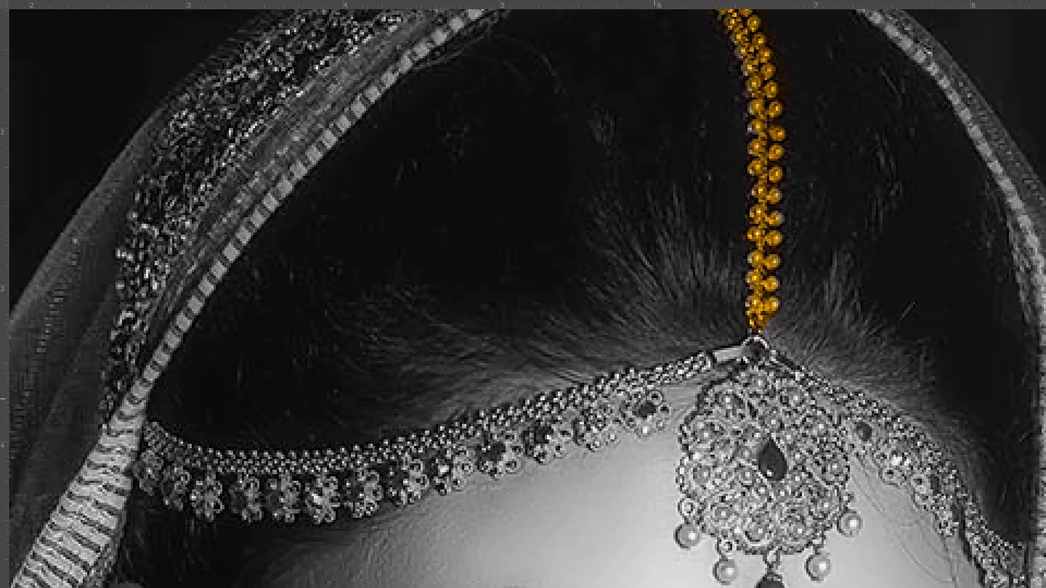
- Paint the round central pendant and the left forehead strand beads gold
key("bracketright")
key("bracketright")
key("bracketright")
mouse_move(757, 391)
left_mouse_down()
mouse_move(719, 430)
mouse_move(713, 490)
mouse_move(774, 411)
mouse_move(831, 474)
mouse_move(801, 497)
mouse_move(738, 504)
mouse_move(727, 485)
mouse_move(736, 510)
mouse_move(723, 514)
mouse_move(790, 535)
mouse_move(811, 507)
mouse_move(724, 410)
mouse_move(709, 464)
mouse_move(703, 407)
left_mouse_up()
mouse_move(164, 446)
left_mouse_down()
mouse_move(148, 433)
mouse_move(220, 463)
mouse_move(306, 461)
mouse_move(385, 454)
mouse_move(524, 414)
left_mouse_up()
left_click_drag(545, 436, 642, 406)
mouse_move(493, 455)
left_mouse_down()
mouse_move(326, 499)
mouse_move(209, 497)
mouse_move(143, 477)
mouse_move(181, 478)
left_mouse_up()
key("ctrl+minus")
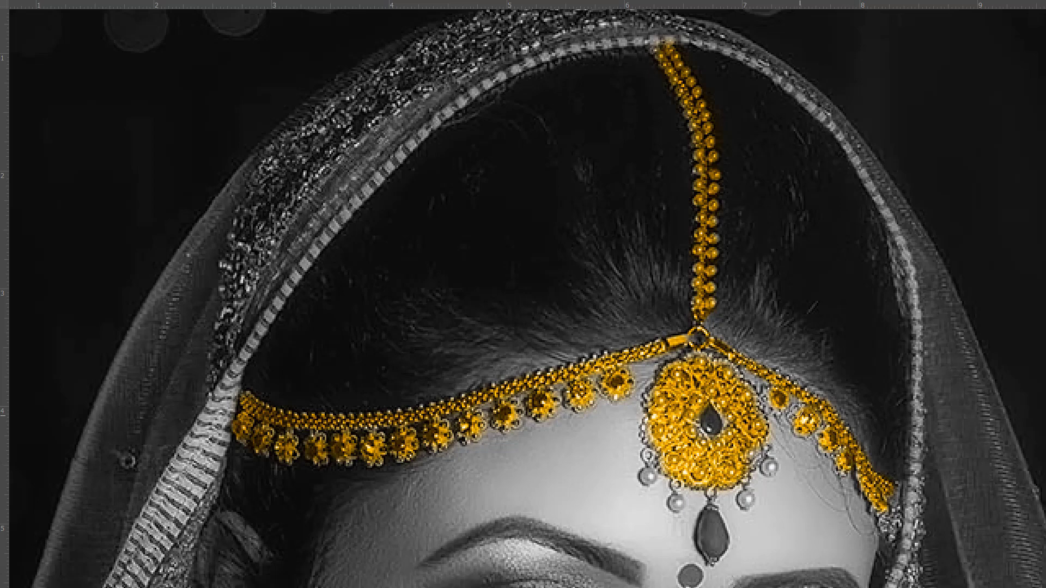
- Zoom out to view the whole portrait, then zoom back in on the forehead jewellery
scroll(781, 376, "down", 2)
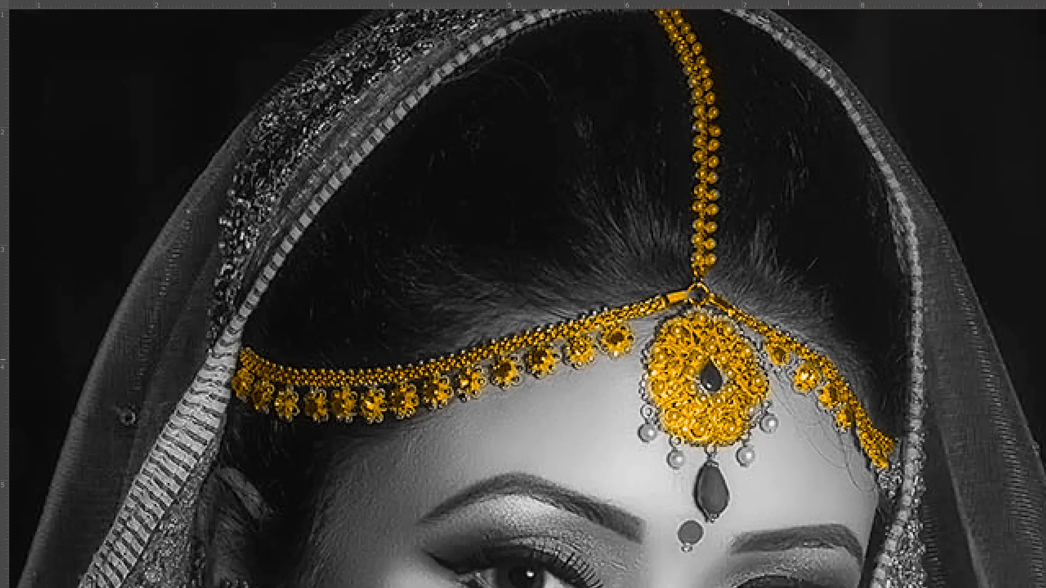
scroll(788, 362, "down", 3)
key("ctrl+minus")
key("ctrl+minus")
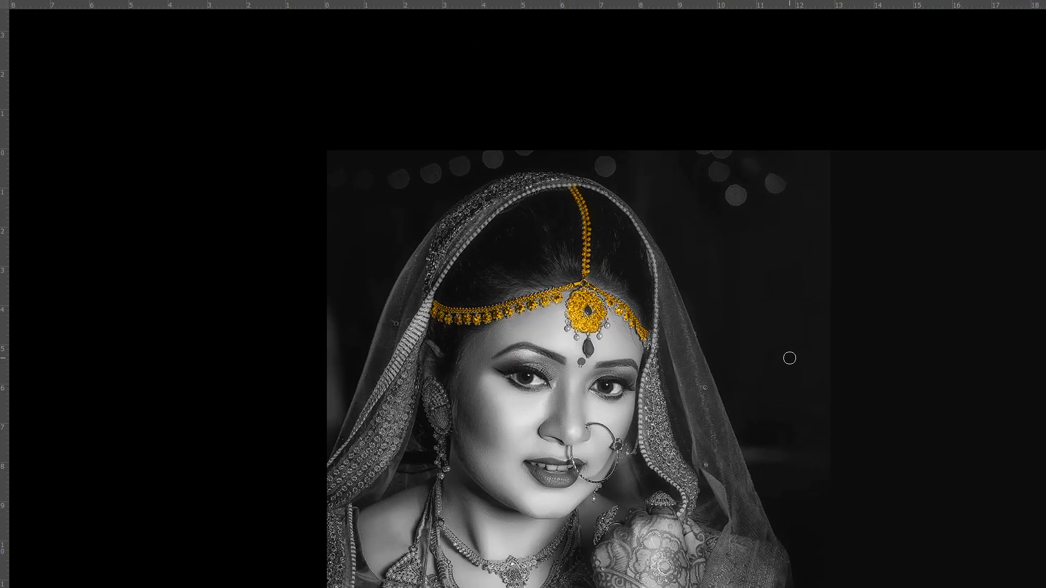
key("ctrl+plus")
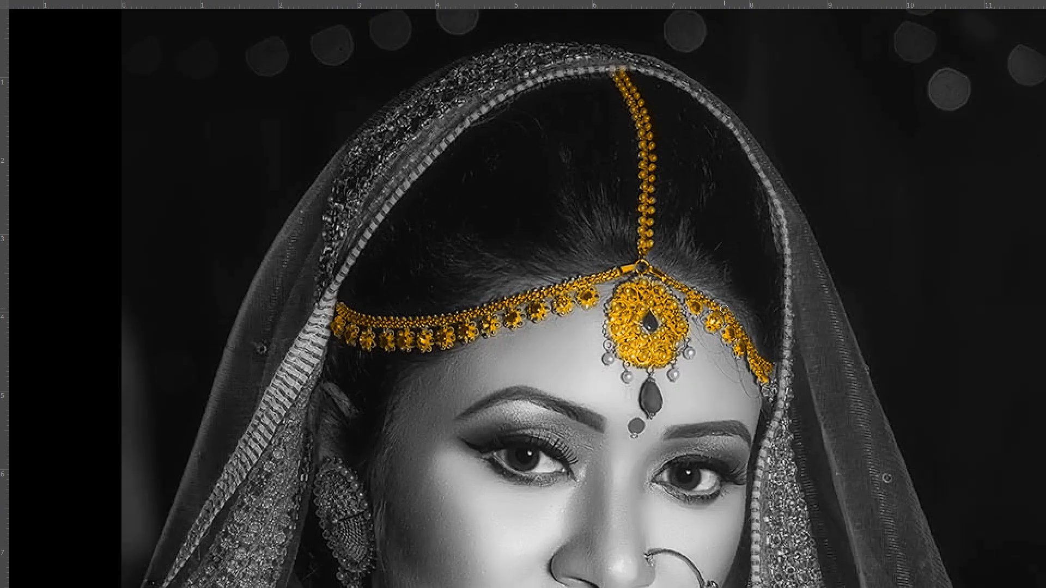
- Leave full-screen view and set the foreground colour to red fe0505
key("f")
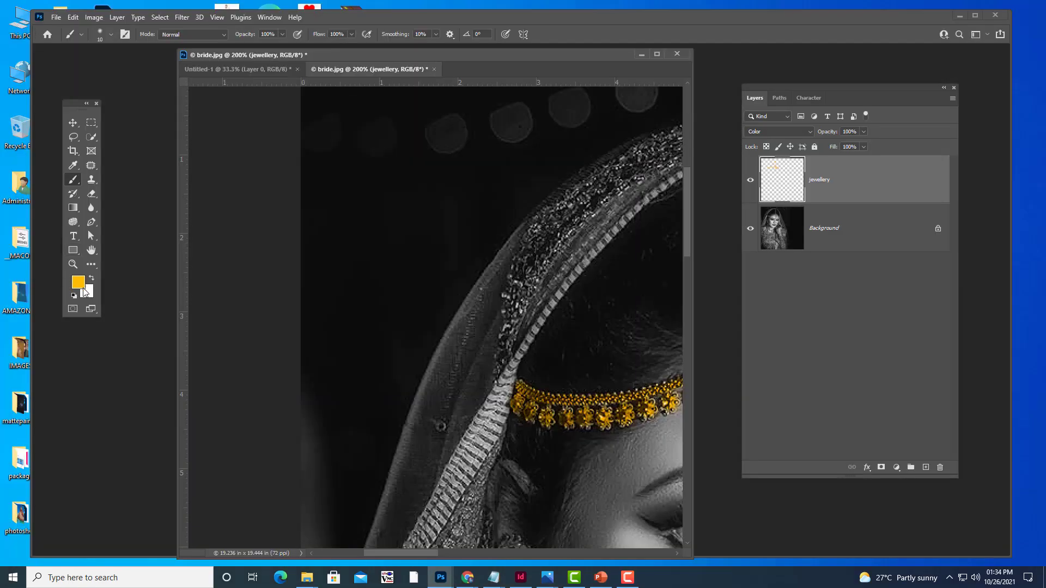
left_click(81, 283)
left_click_drag(769, 197, 760, 177)
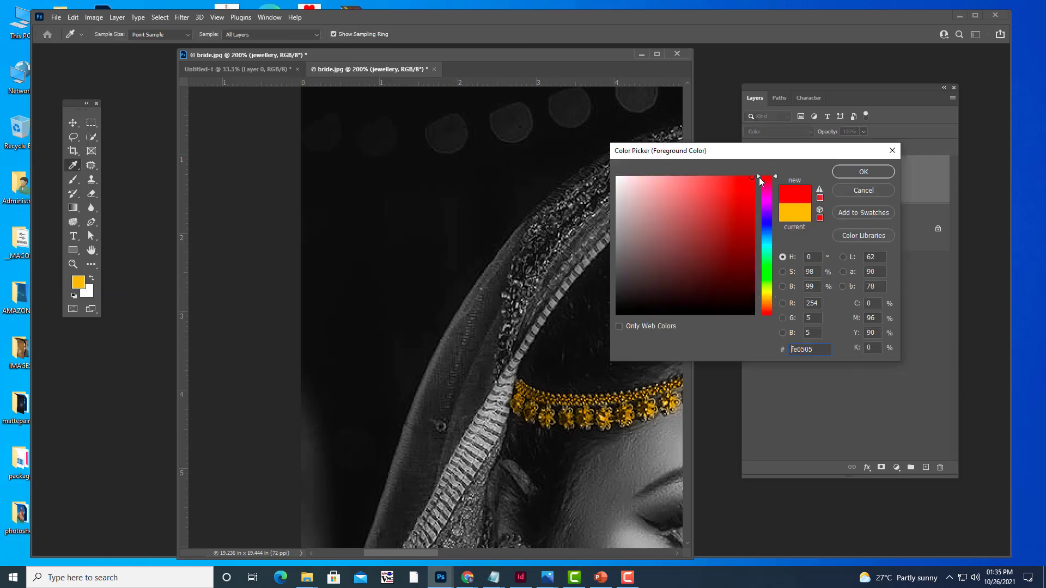
left_click(848, 173)
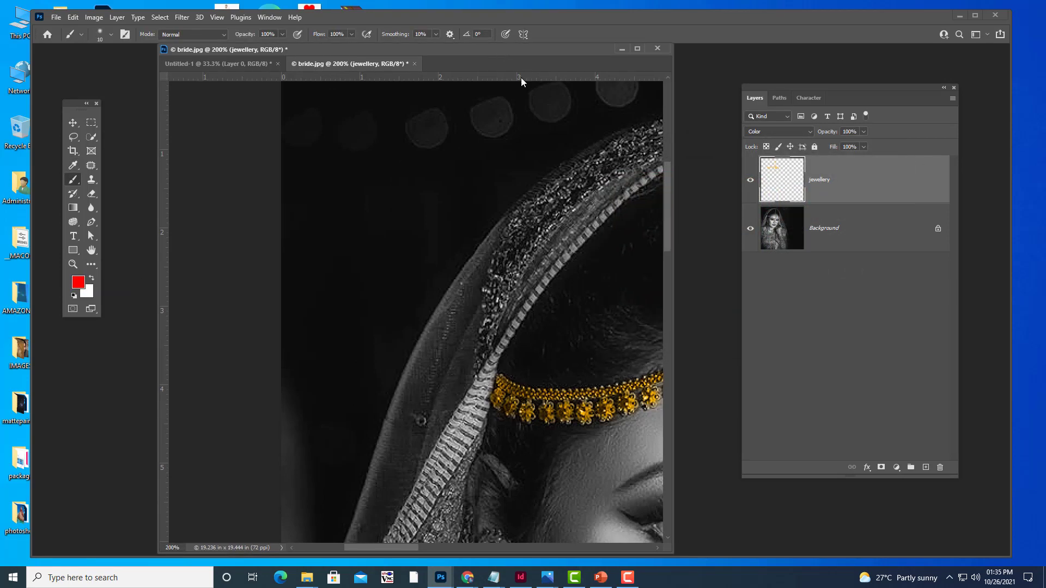
left_click_drag(380, 549, 433, 548)
- With a larger brush, paint the tikka's centre stone, hanging drop and the bindi red
key("ctrl+plus")
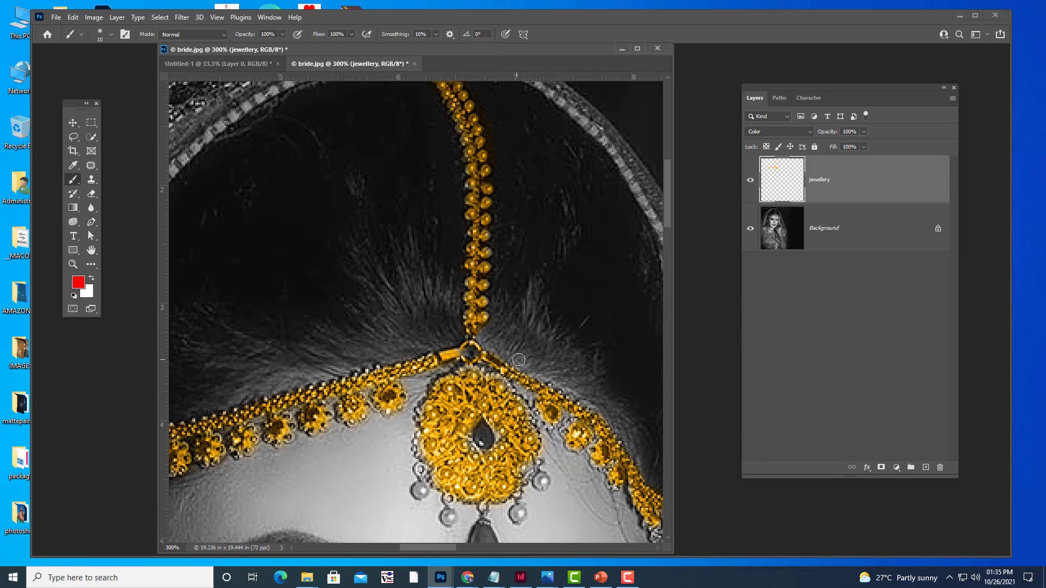
scroll(500, 376, "down", 1)
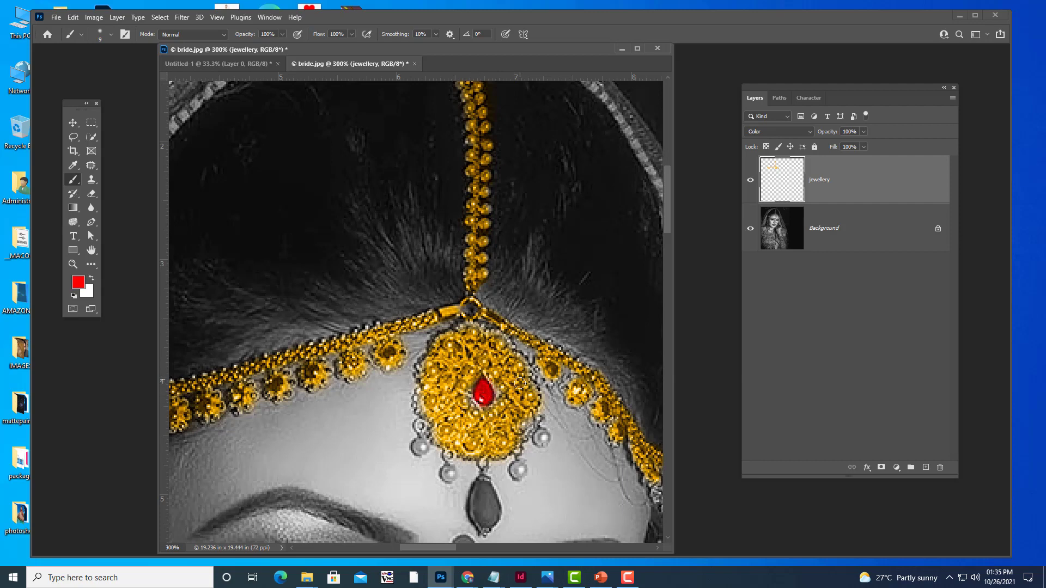
scroll(518, 392, "down", 1)
key("bracketright")
key("bracketright")
left_click_drag(480, 454, 491, 473)
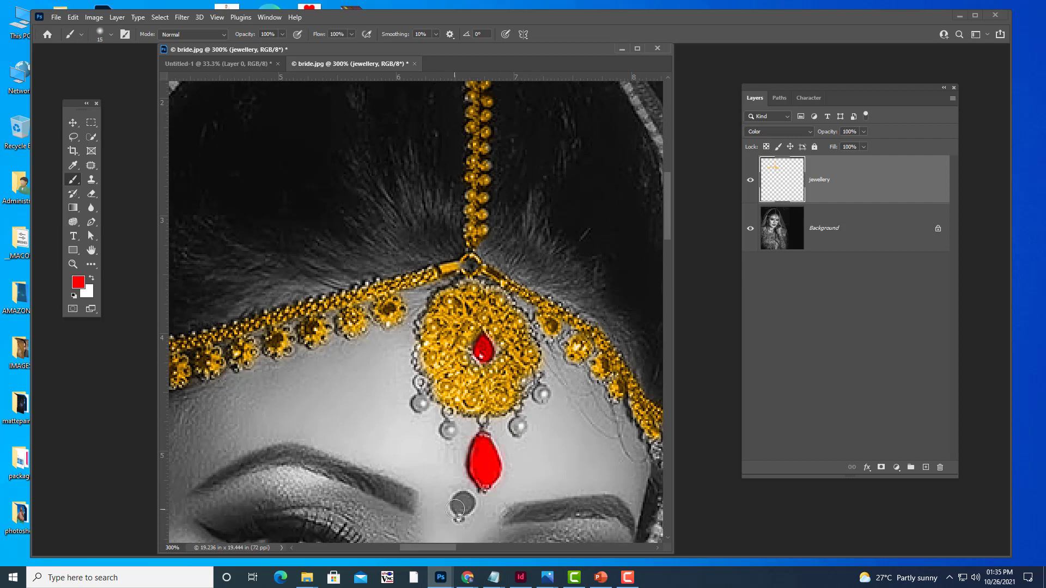
left_click_drag(458, 504, 464, 504)
left_click_drag(665, 220, 667, 303)
key("ctrl+minus")
key("ctrl+minus")
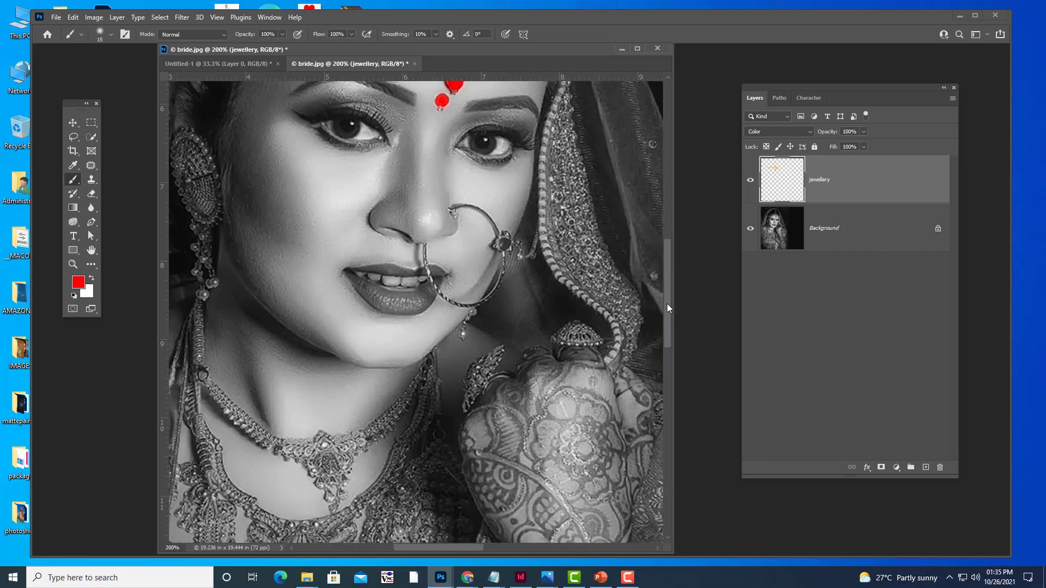
key("ctrl+minus")
key("ctrl+minus")
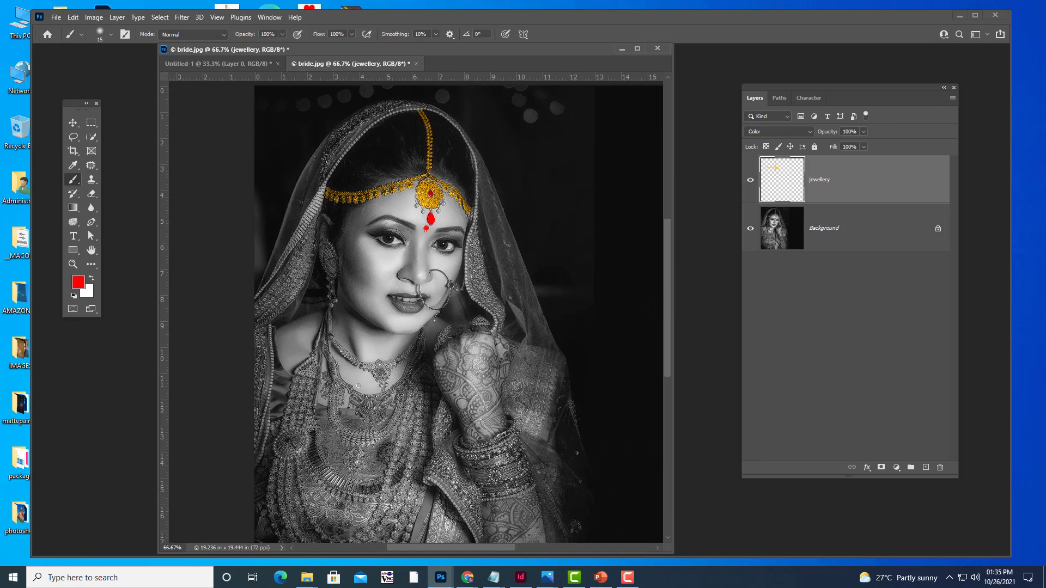
- Sample the jewellery's gold and brighten it to f9b705 as the foreground colour
left_click(78, 282)
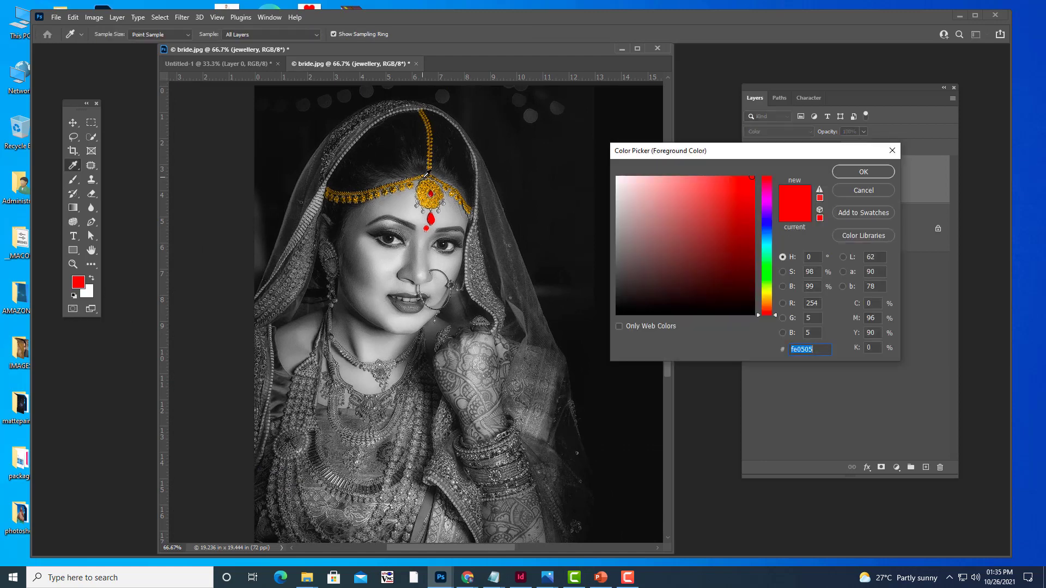
left_click(424, 191)
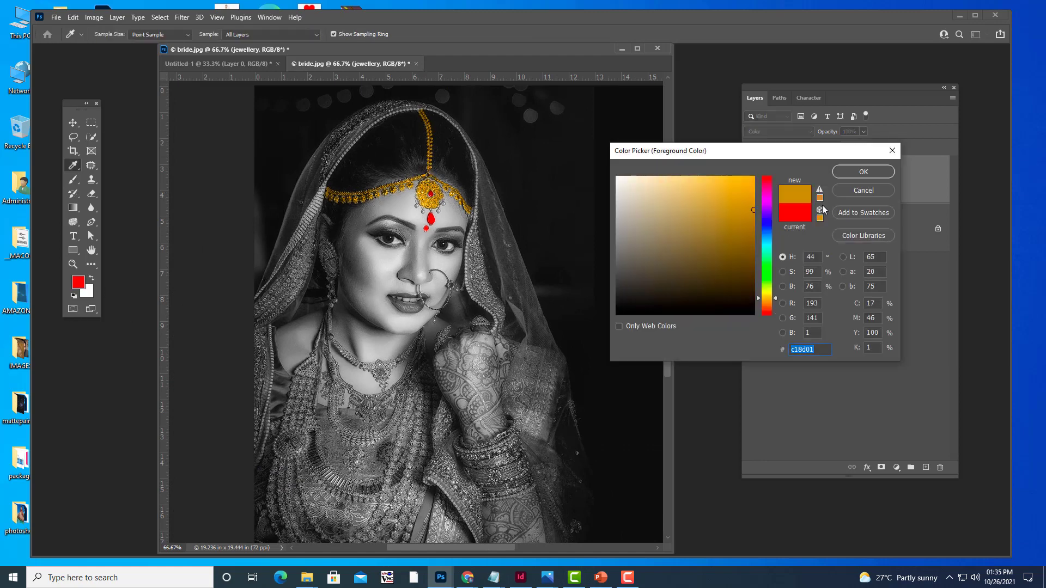
left_click(752, 180)
left_click(854, 178)
key("b")
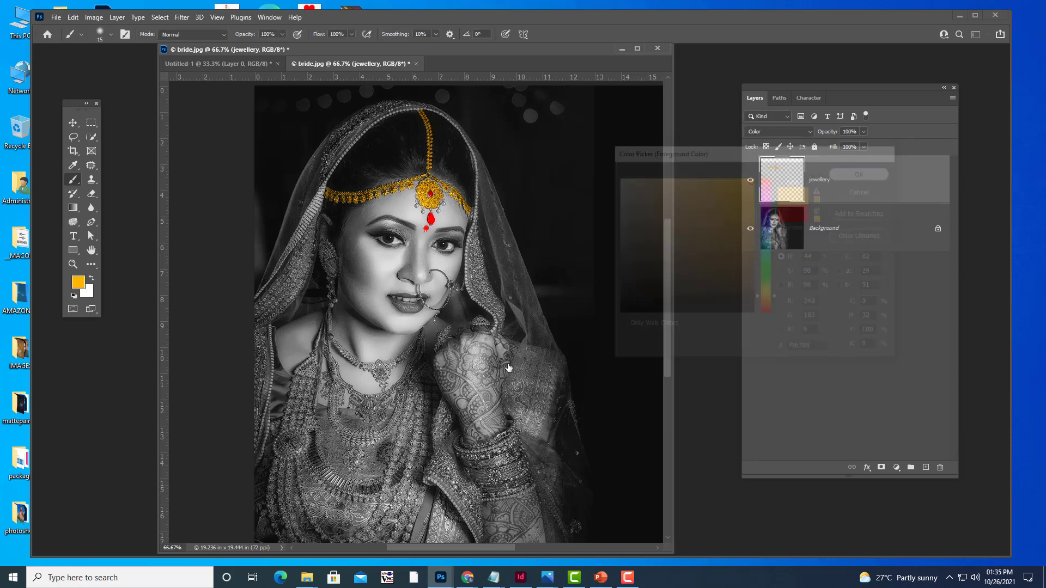
- Switch to full-screen view and scroll the portrait into position
scroll(564, 293, "down", 1)
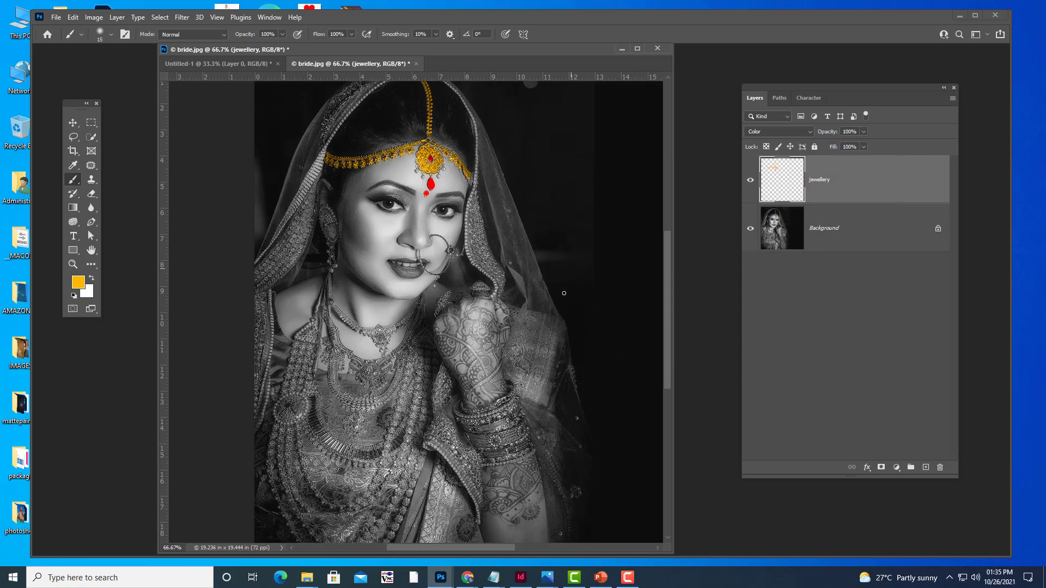
key("f")
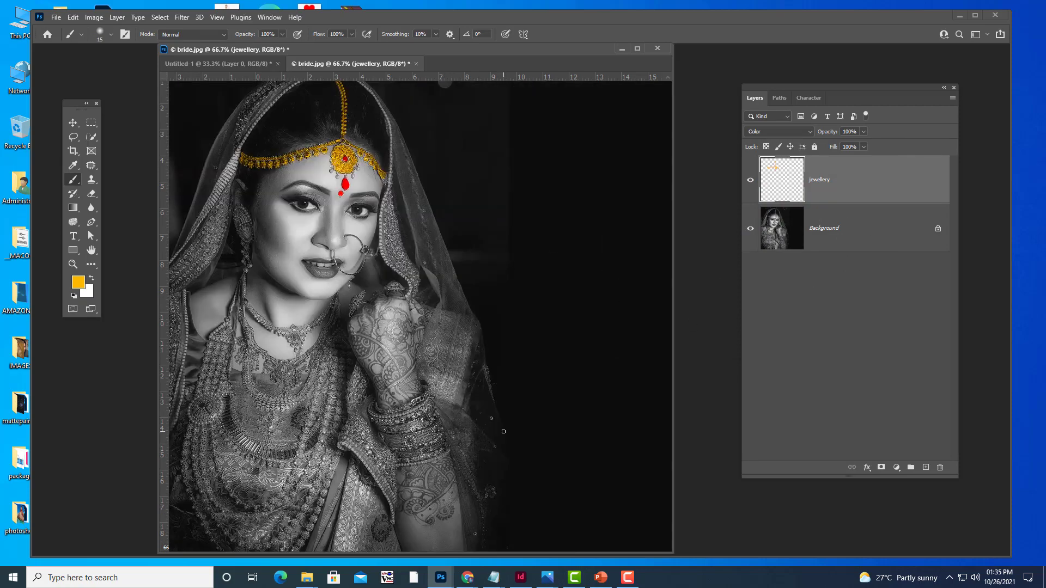
key("f")
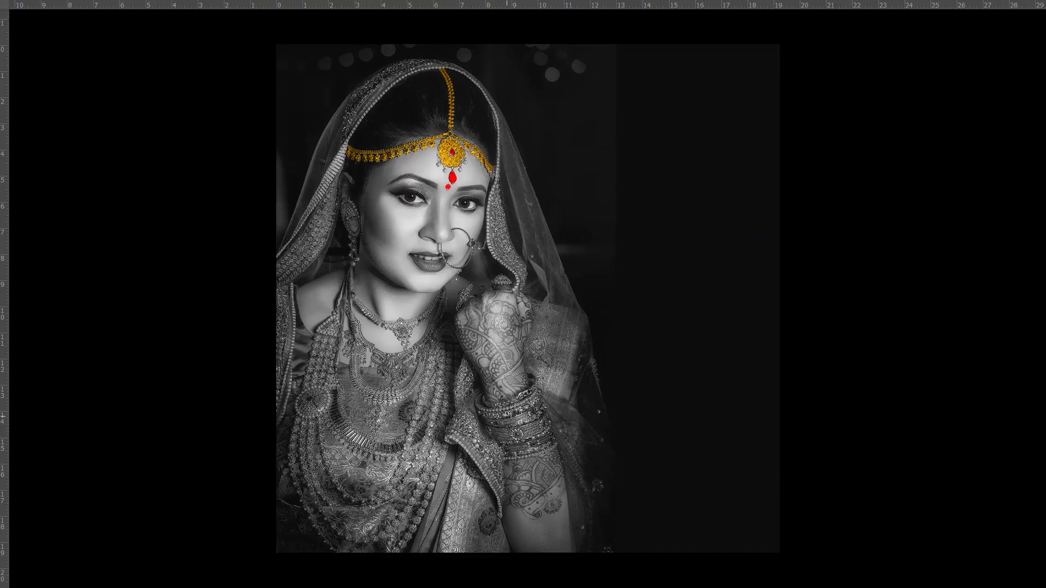
scroll(508, 417, "up", 1)
scroll(516, 384, "up", 1)
scroll(520, 382, "up", 1)
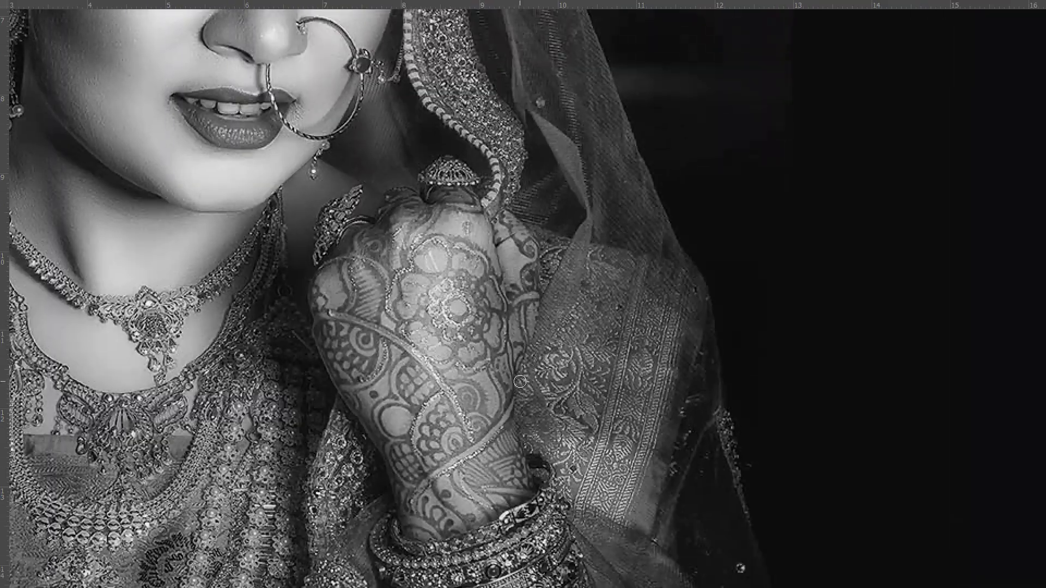
scroll(520, 382, "down", 3)
scroll(501, 389, "down", 2)
scroll(480, 398, "down", 1)
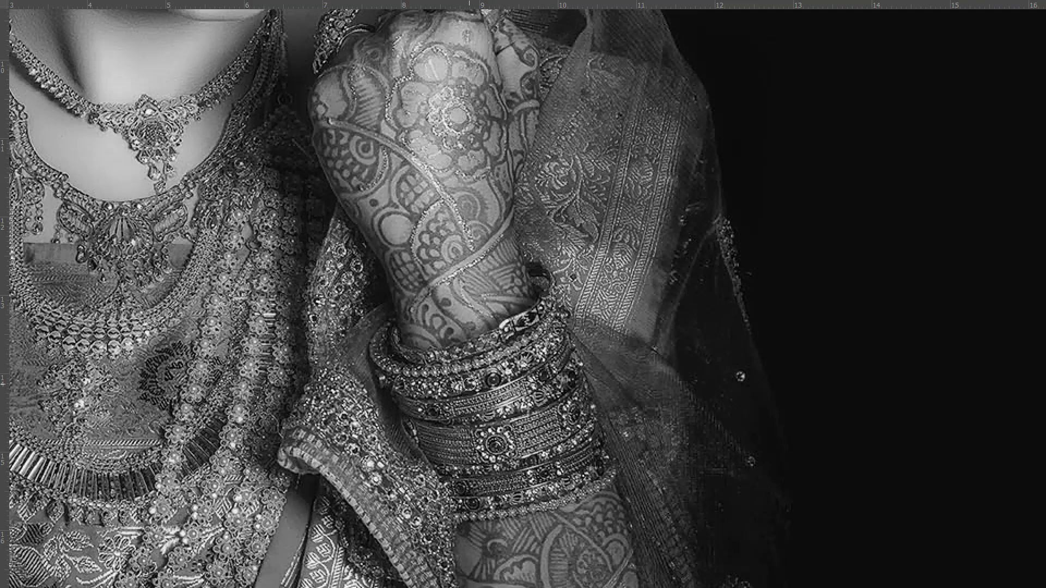
- Paint the bangles gold and bring the necklace into view
mouse_move(385, 352)
left_mouse_down()
mouse_move(528, 338)
mouse_move(540, 324)
mouse_move(417, 391)
mouse_move(514, 431)
mouse_move(540, 494)
mouse_move(521, 360)
left_mouse_up()
scroll(526, 434, "down", 2)
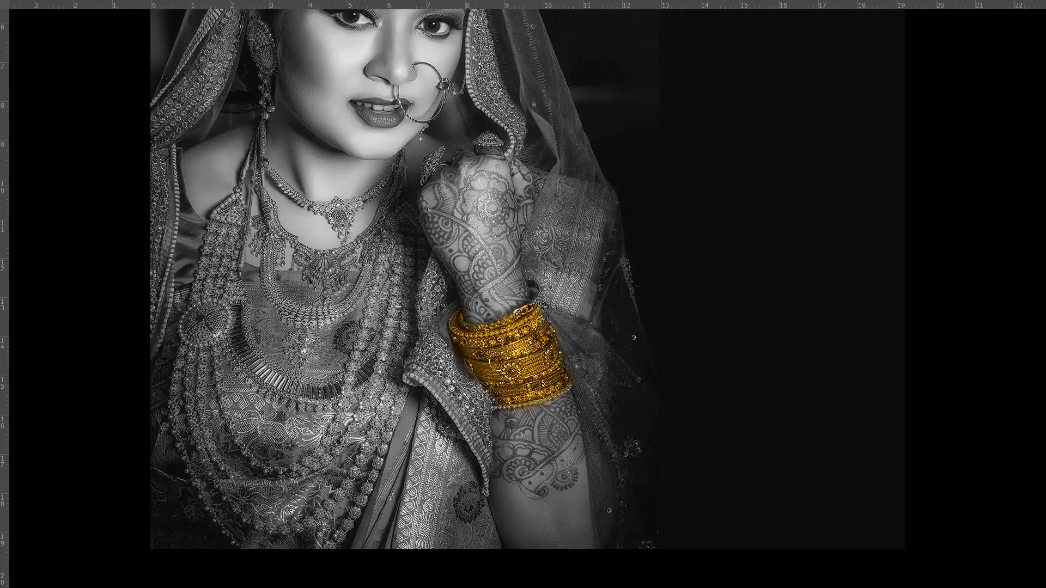
scroll(495, 361, "up", 3)
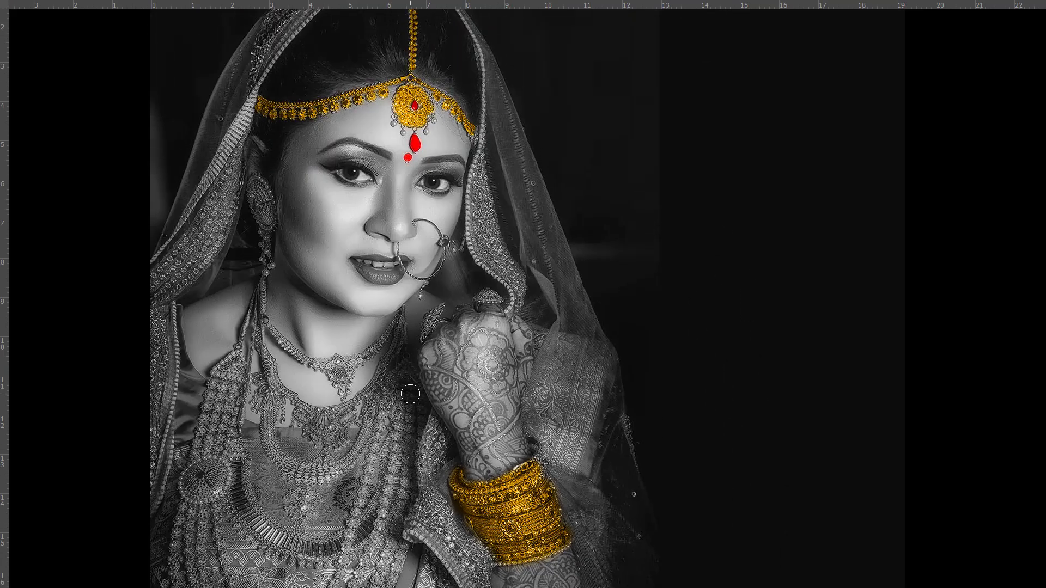
left_click_drag(351, 388, 656, 332)
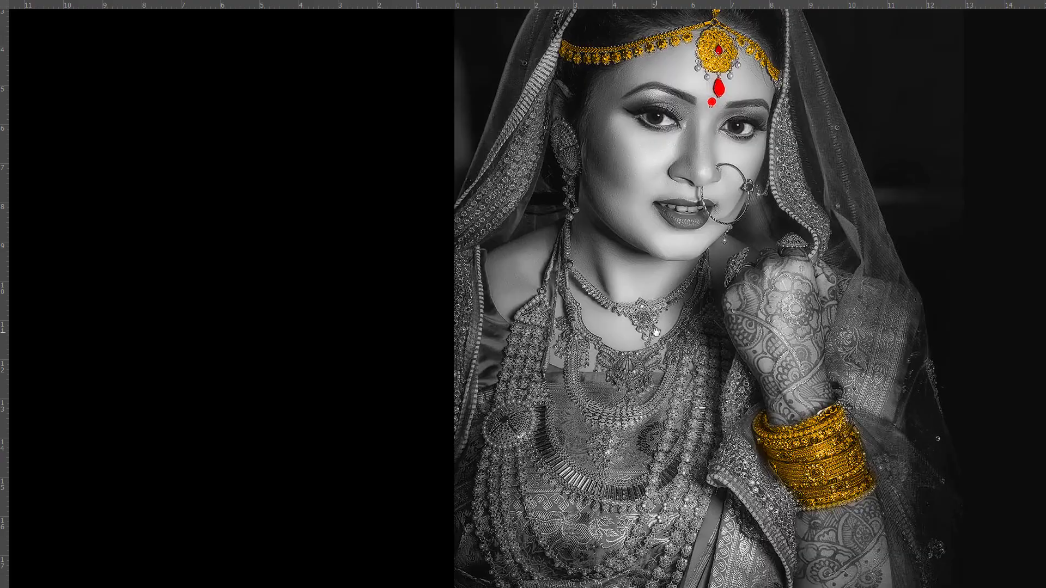
scroll(656, 332, "up", 2)
scroll(656, 332, "up", 2)
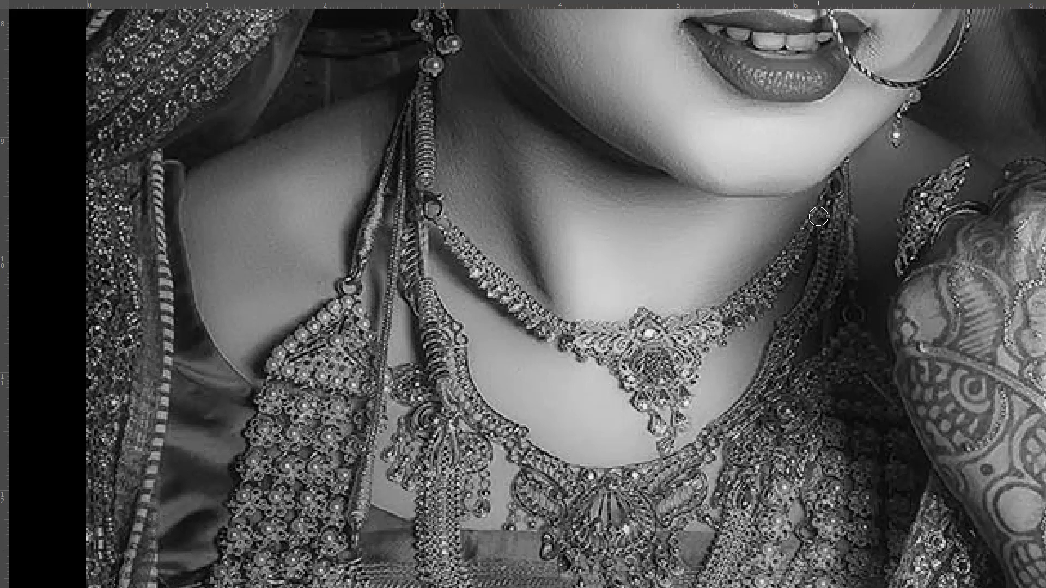
- Paint the necklace's central pendant gold, undoing the misplaced strokes
left_click_drag(822, 209, 752, 297)
key("ctrl+z")
mouse_move(659, 342)
left_mouse_down()
mouse_move(673, 340)
mouse_move(605, 361)
left_mouse_up()
key("ctrl+z")
left_click_drag(646, 338, 684, 351)
- With a smaller brush, colour the earring strand, its clasp and the left necklace chain gold
key("bracketleft")
key("bracketleft")
mouse_move(424, 90)
left_mouse_down()
mouse_move(424, 175)
mouse_move(426, 116)
left_mouse_up()
left_click_drag(427, 197, 437, 203)
left_click_drag(451, 234, 531, 312)
- Exit full-screen view and zoom out to see the whole image
key("f")
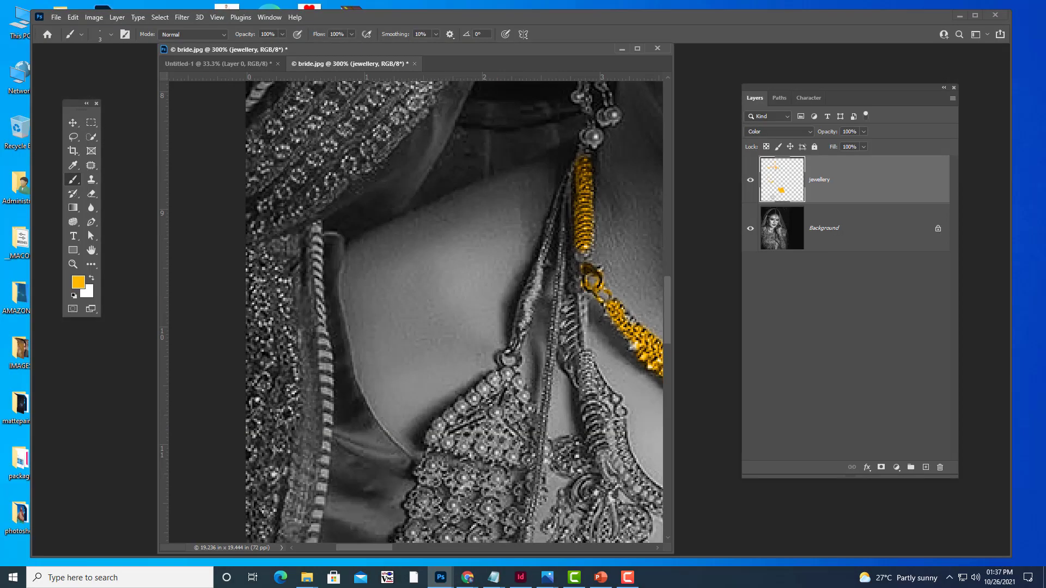
key("ctrl+minus")
key("ctrl+minus")
key("ctrl+minus")
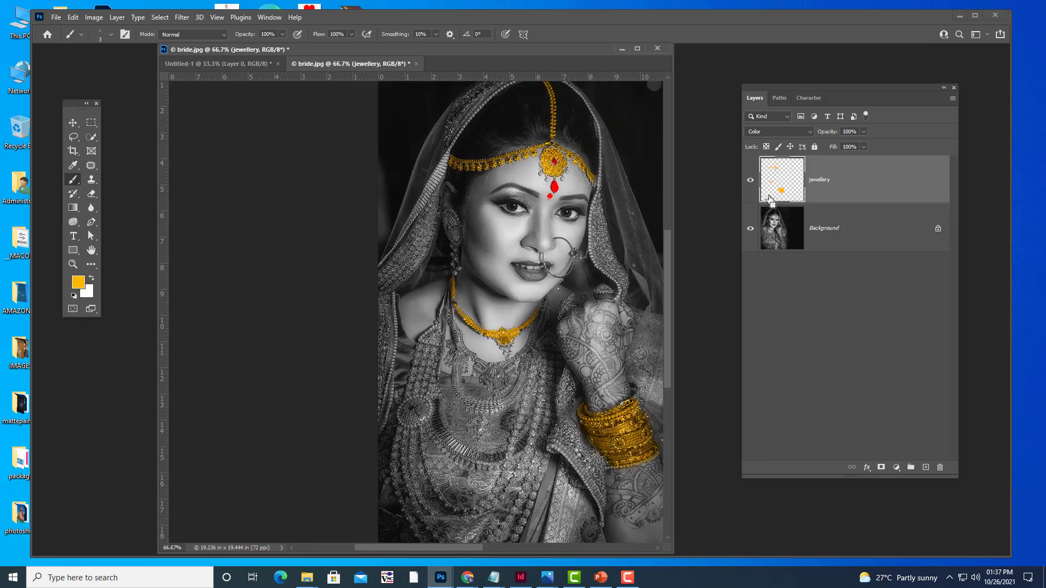
key("ctrl+minus")
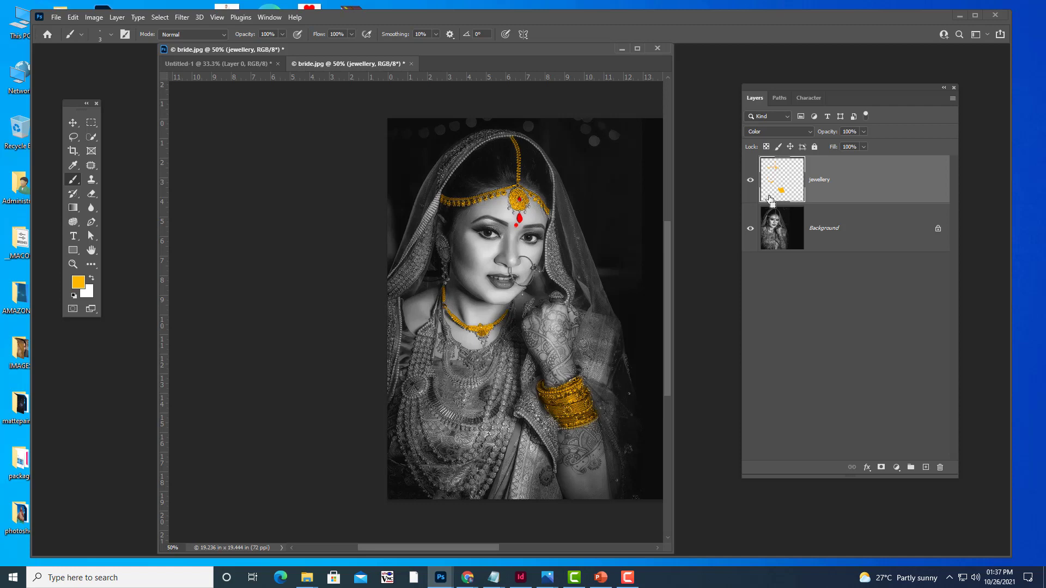
left_click_drag(505, 54, 500, 85)
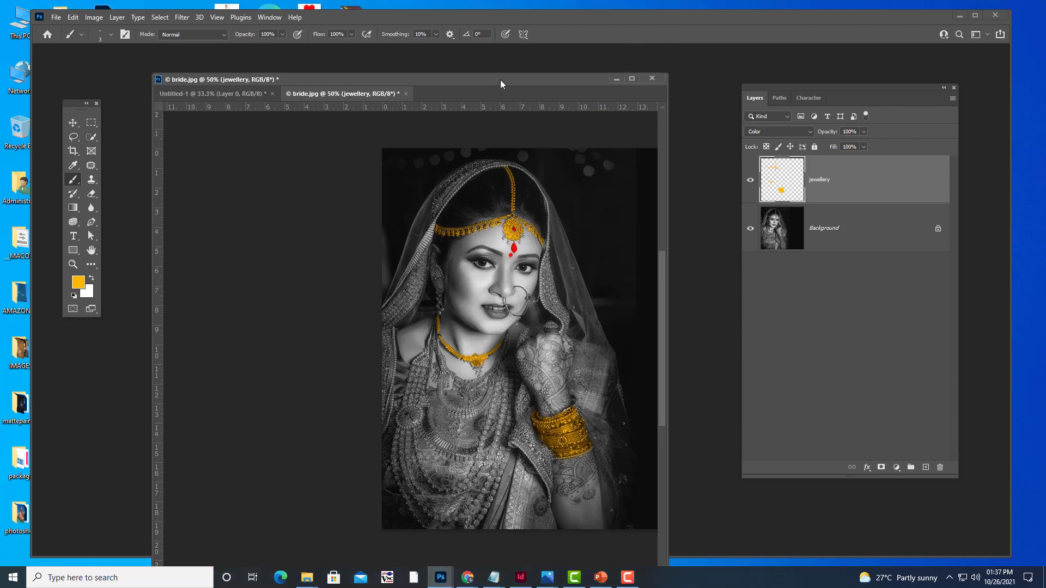
left_click_drag(796, 83, 779, 74)
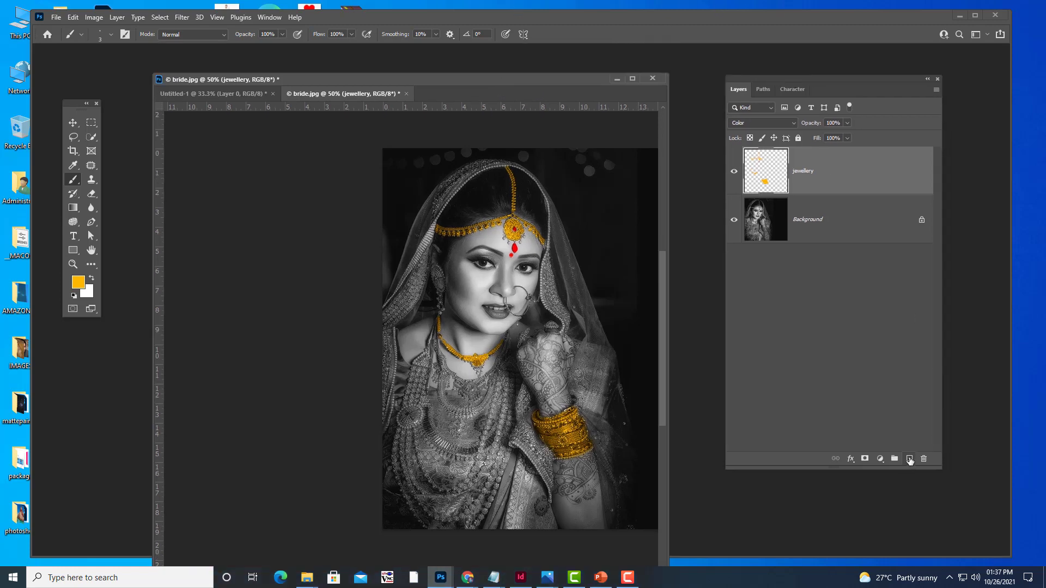
left_click(910, 459)
double_click(801, 170)
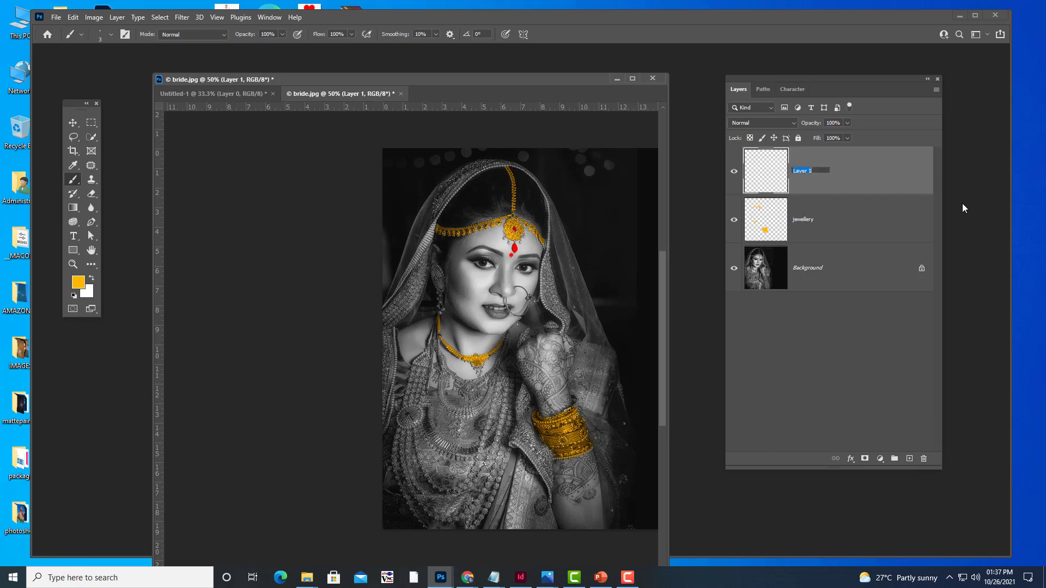
type("sar")
type("eee")
key("Return")
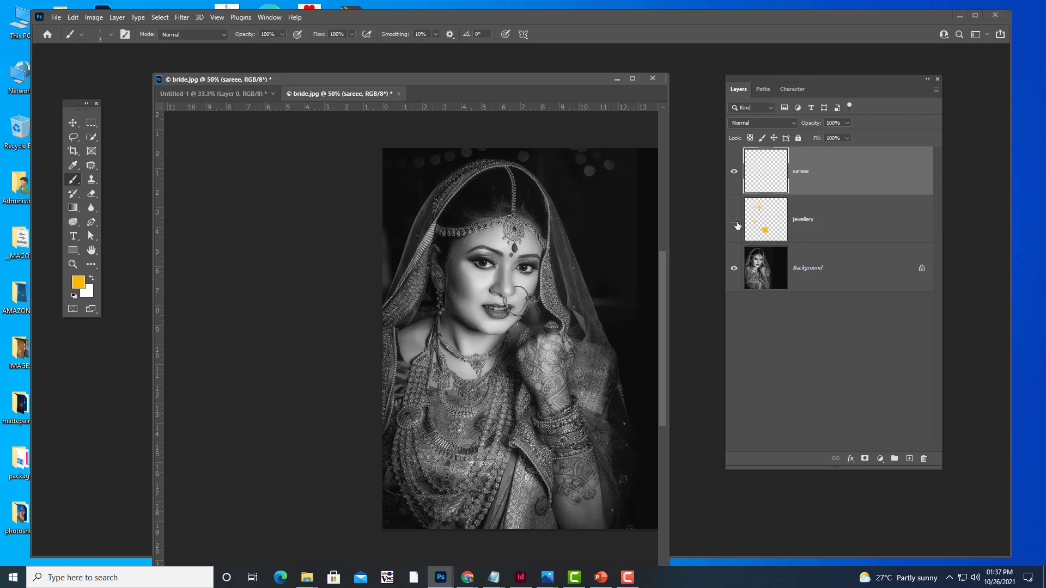
left_click(734, 220)
left_click(843, 284)
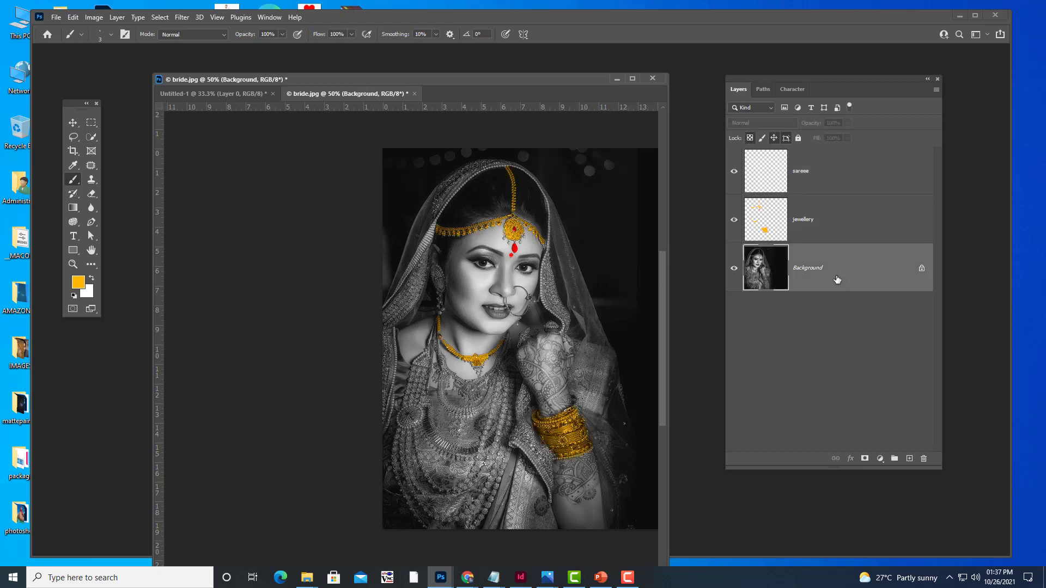
left_click(824, 220)
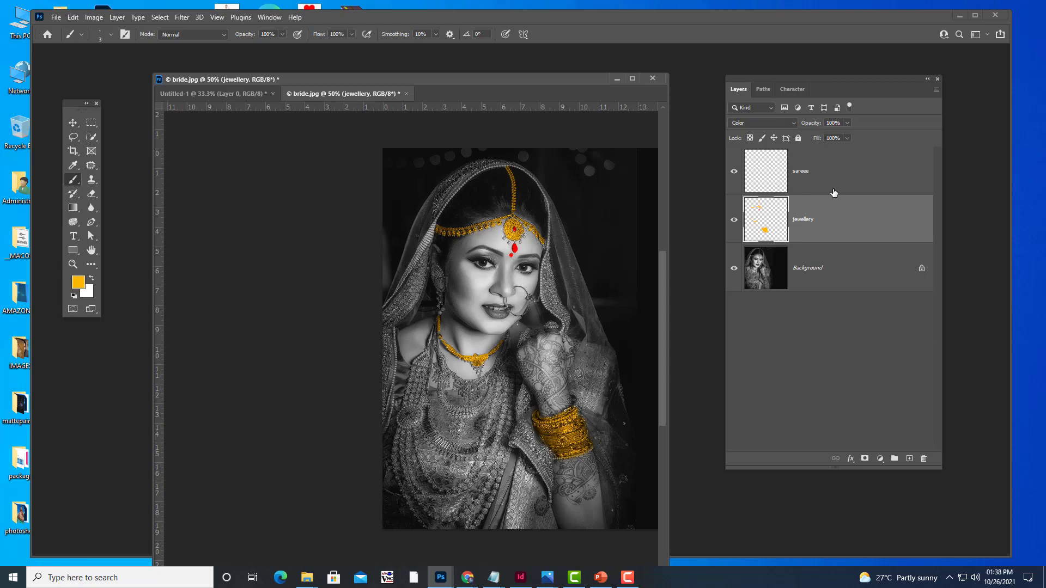
- Set the sareee layer's blend mode to Color and rearrange the photo window
left_click(834, 193)
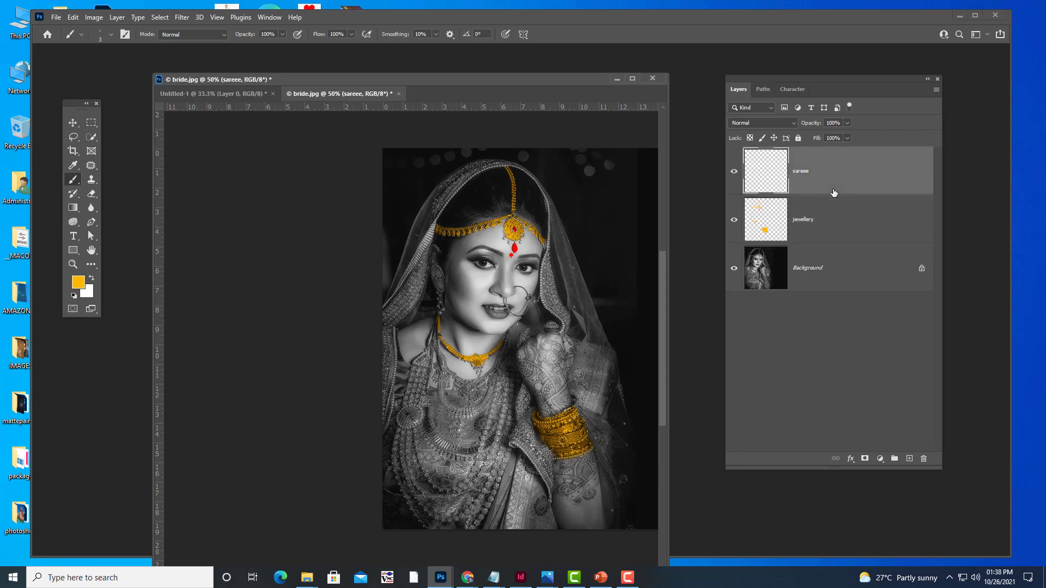
left_click(771, 125)
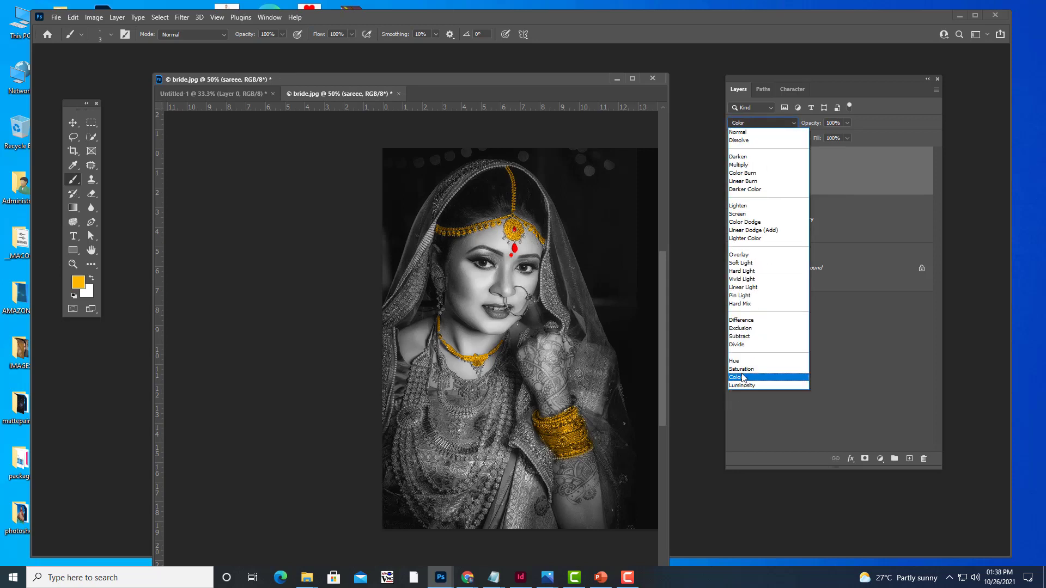
left_click(743, 377)
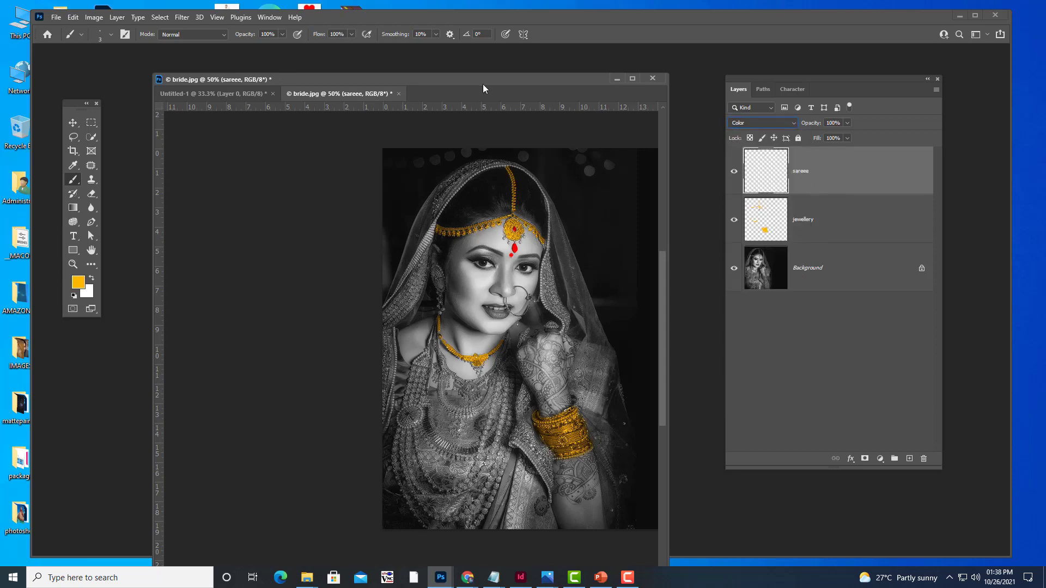
left_click_drag(476, 74, 460, 43)
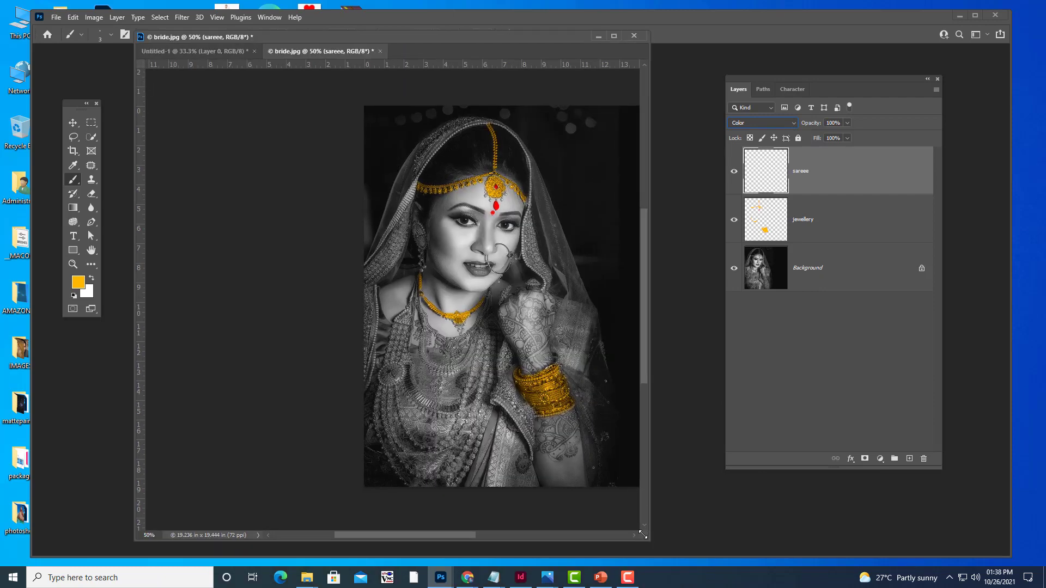
left_click_drag(643, 535, 740, 542)
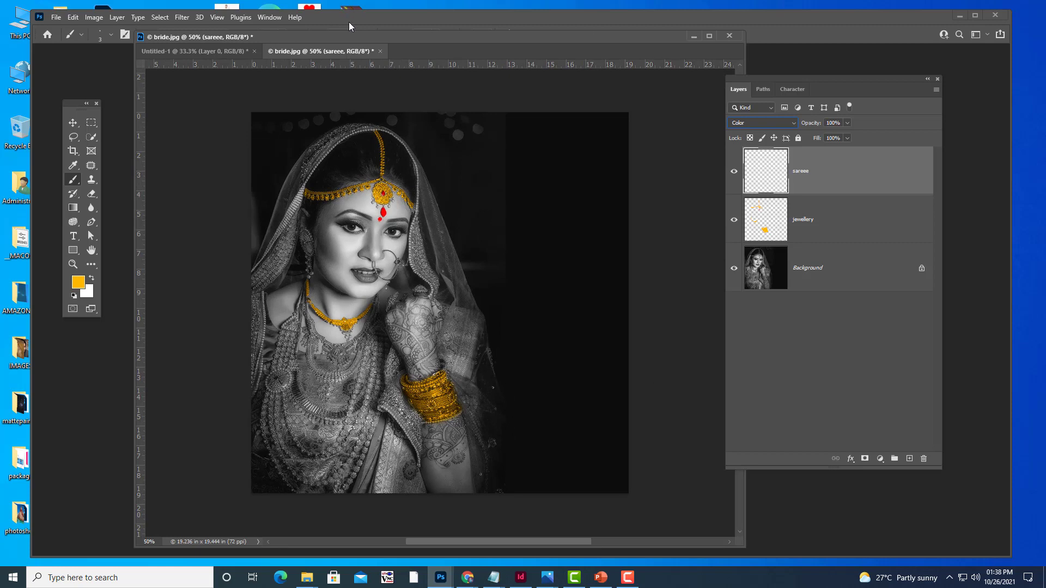
left_click_drag(383, 53, 438, 75)
- Set the foreground colour to deep green
left_click(78, 282)
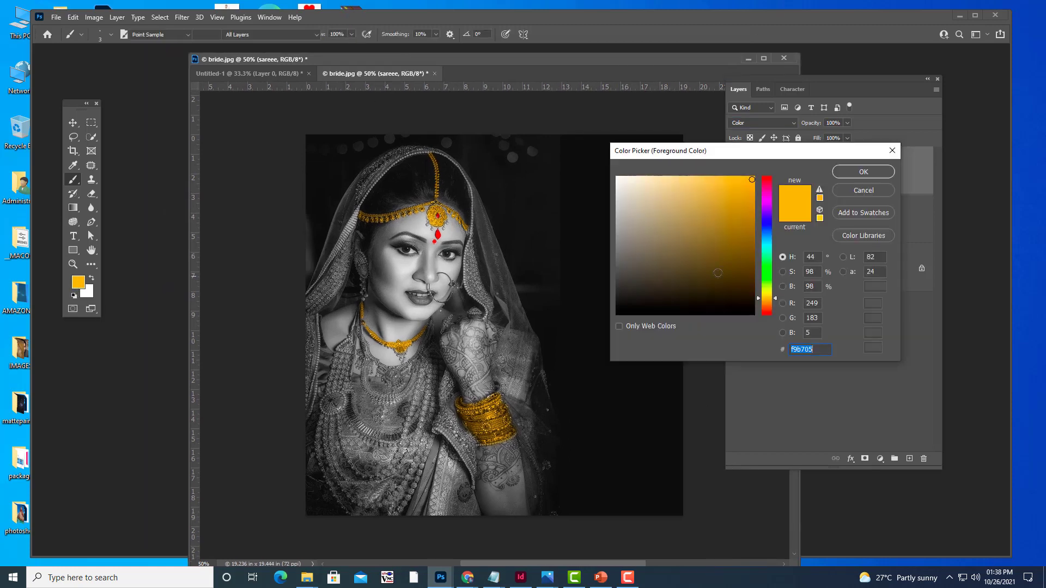
left_click(767, 280)
left_click(752, 269)
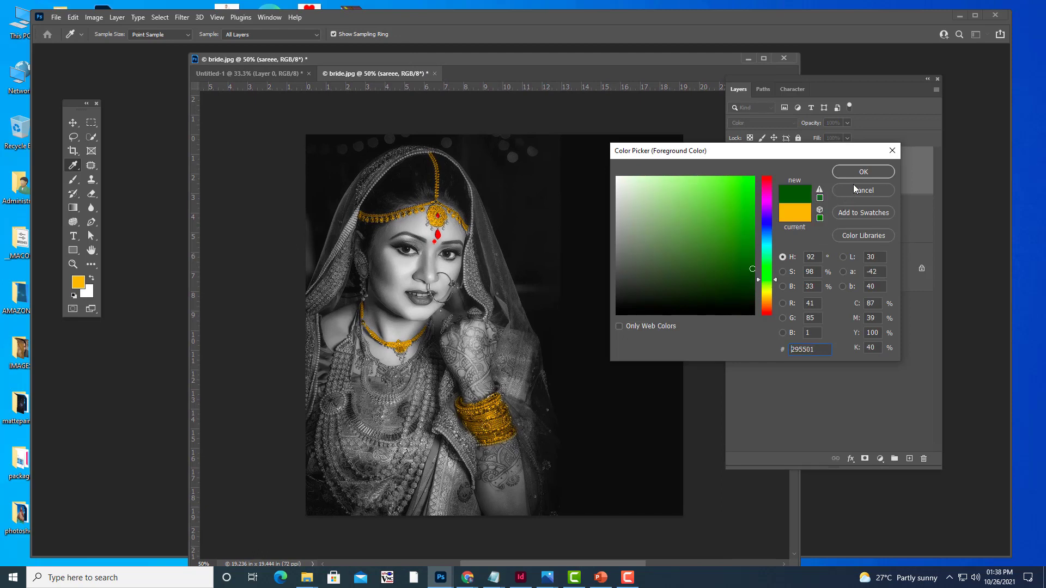
left_click(863, 172)
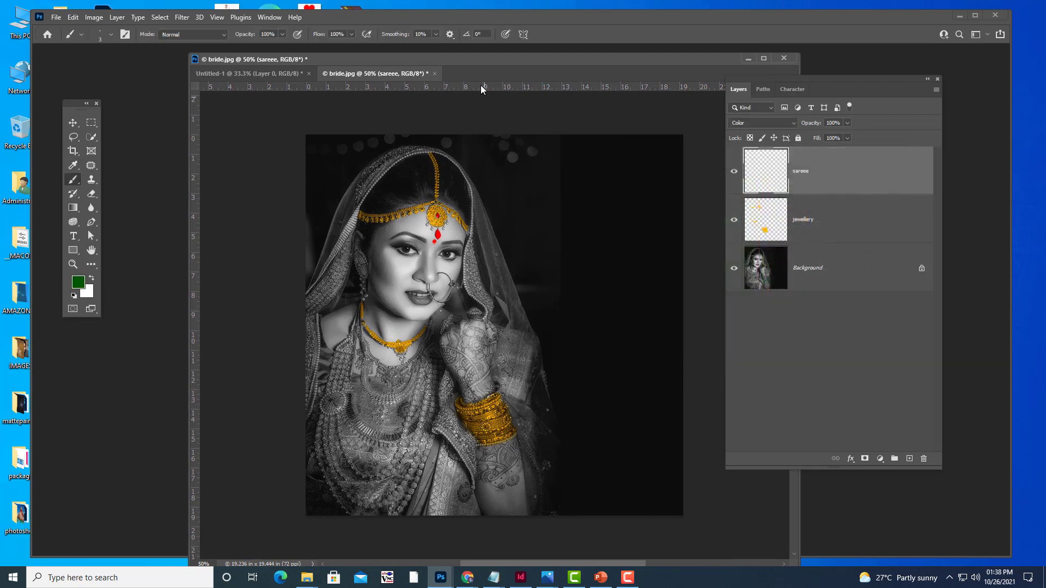
- Resize the brush, switch to full-screen view and zoom the portrait to 100%
left_click_drag(479, 59, 497, 62)
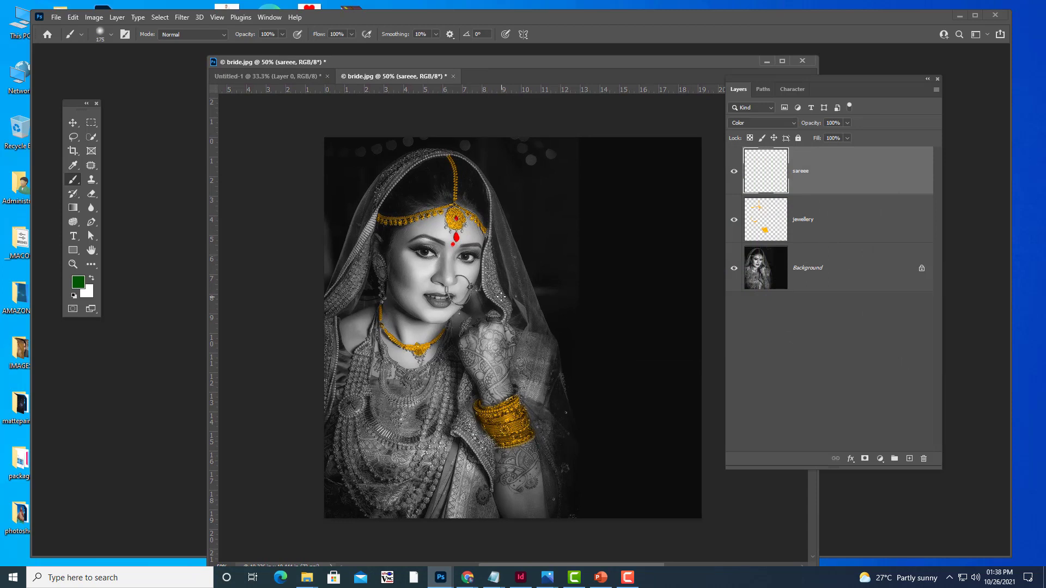
key("bracketright")
left_click_drag(385, 66, 387, 69)
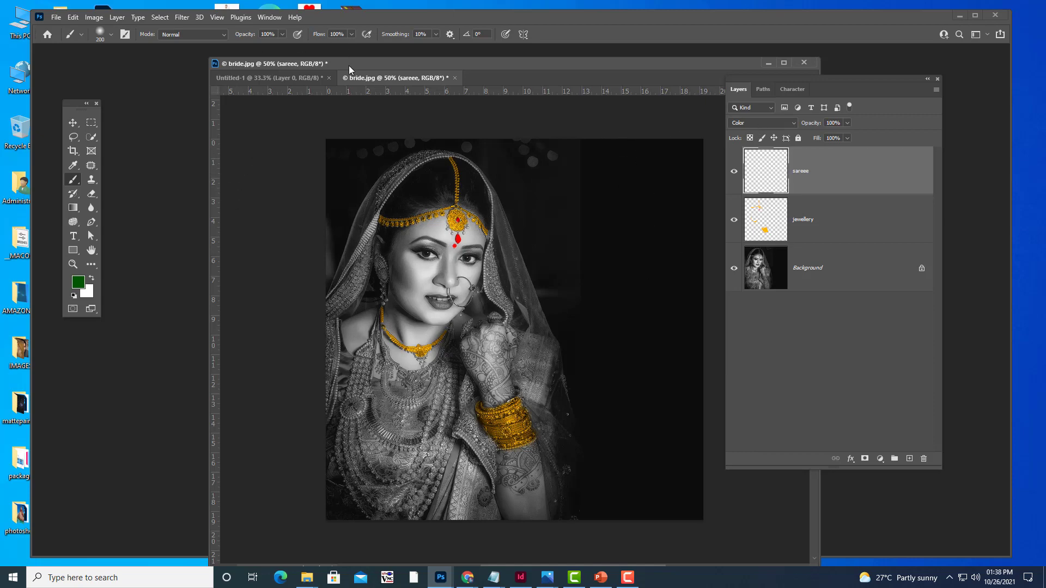
left_click_drag(349, 70, 357, 70)
key("f")
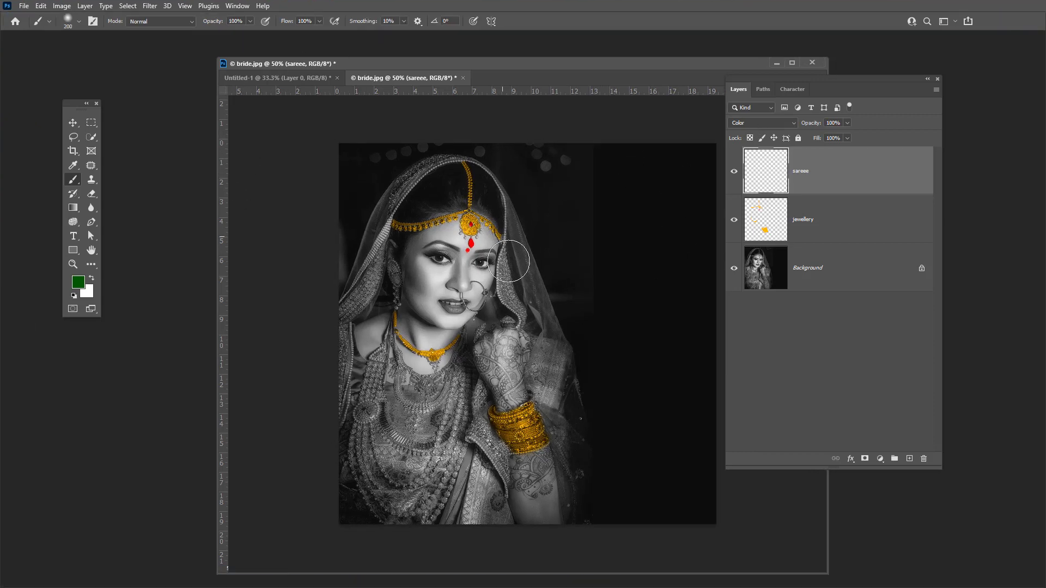
key("f")
key("ctrl+plus")
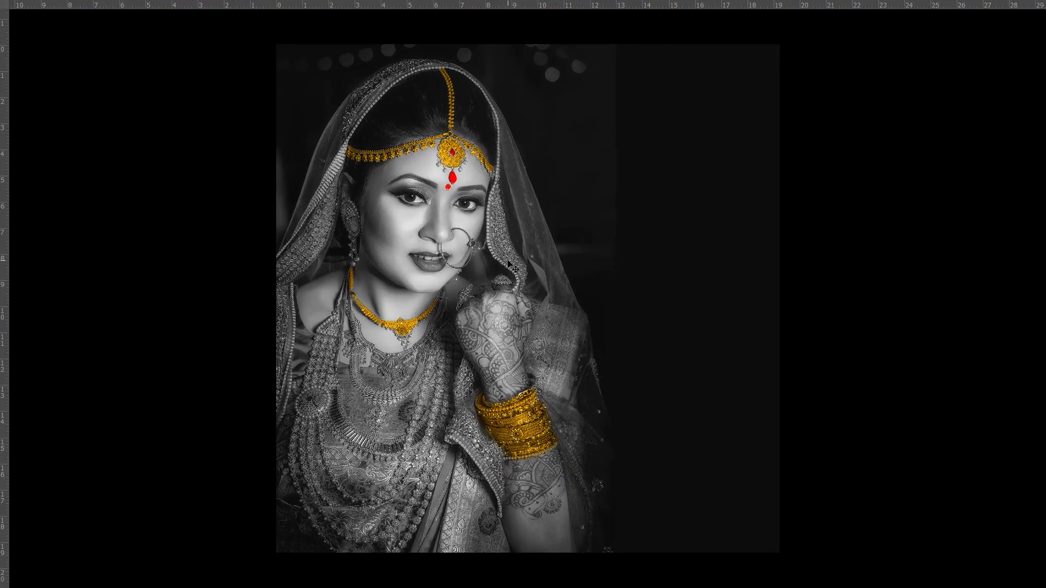
key("ctrl+plus")
scroll(380, 313, "up", 2)
scroll(379, 312, "up", 2)
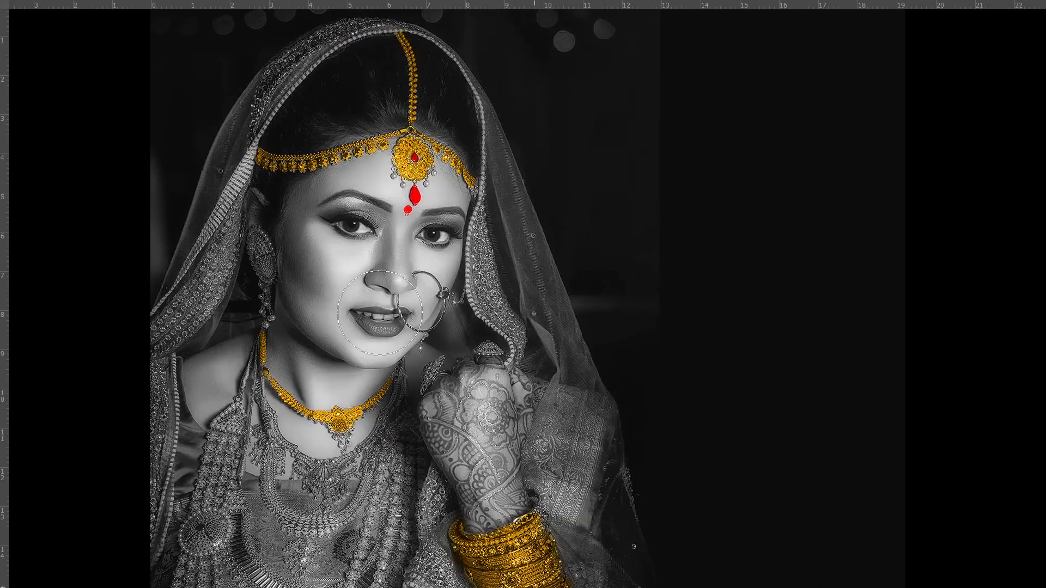
key("bracketleft")
key("bracketleft")
key("bracketleft")
- Paint green down the veil beside the face and over the sari near the sleeve and bangles
mouse_move(502, 177)
left_mouse_down()
mouse_move(495, 231)
mouse_move(521, 231)
mouse_move(507, 193)
mouse_move(559, 368)
mouse_move(497, 297)
mouse_move(498, 276)
mouse_move(553, 362)
mouse_move(563, 350)
mouse_move(551, 318)
mouse_move(567, 416)
mouse_move(549, 369)
mouse_move(599, 460)
mouse_move(567, 452)
mouse_move(559, 475)
mouse_move(551, 447)
mouse_move(547, 458)
mouse_move(585, 542)
mouse_move(603, 440)
mouse_move(621, 576)
left_mouse_up()
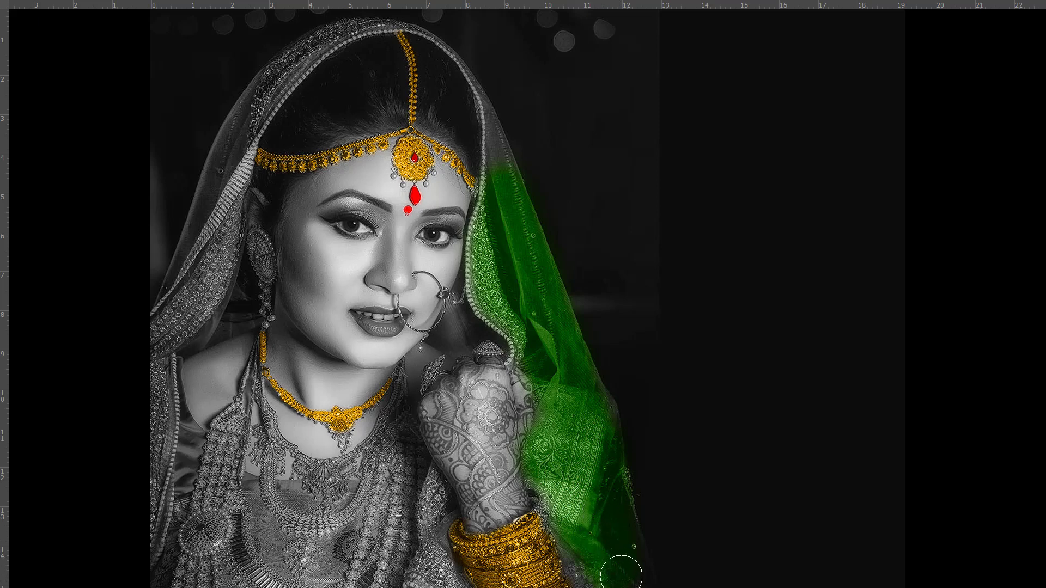
scroll(589, 397, "down", 2)
scroll(588, 397, "down", 2)
scroll(588, 397, "down", 1)
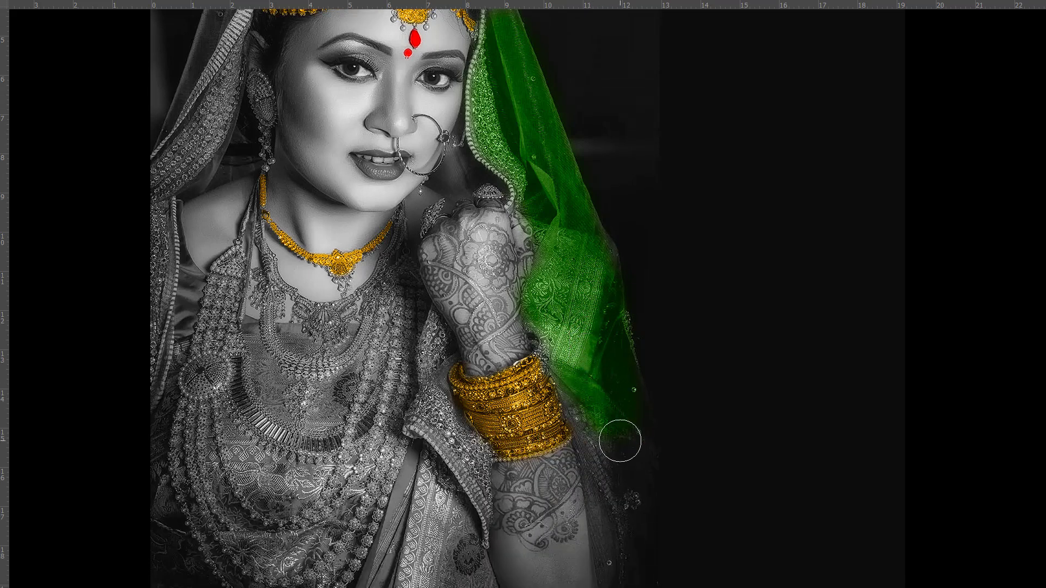
mouse_move(621, 441)
left_mouse_down()
mouse_move(597, 402)
mouse_move(630, 570)
mouse_move(647, 483)
left_mouse_up()
mouse_move(412, 417)
left_mouse_down()
mouse_move(452, 411)
mouse_move(431, 425)
mouse_move(452, 463)
mouse_move(430, 491)
mouse_move(427, 464)
mouse_move(382, 561)
mouse_move(457, 488)
mouse_move(475, 580)
left_mouse_up()
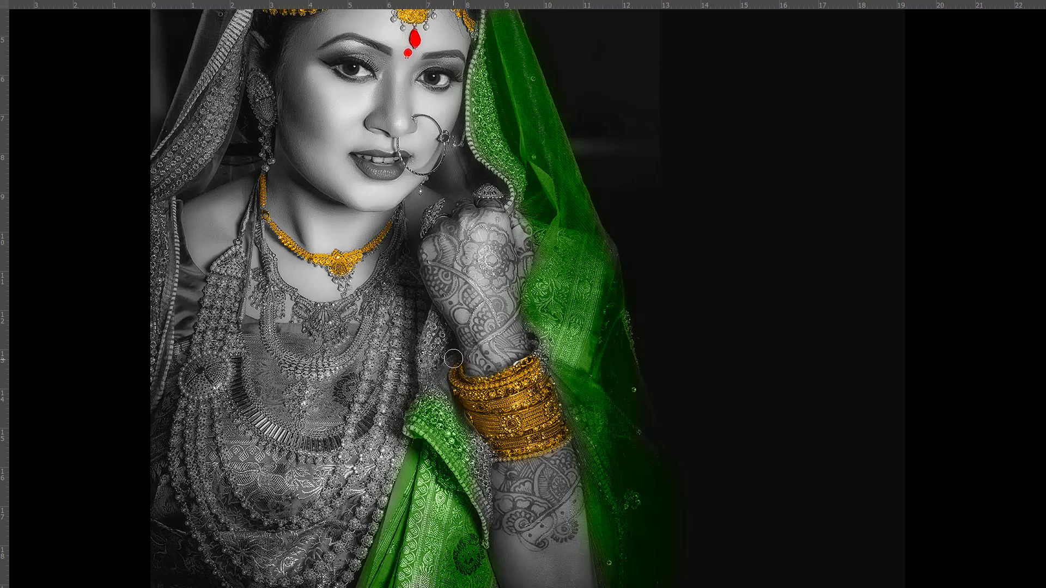
left_click_drag(454, 359, 439, 380)
scroll(474, 488, "up", 1)
- With a smaller brush, paint green along the veil edge near the headpiece and over the head
scroll(463, 327, "up", 3)
scroll(446, 142, "up", 1)
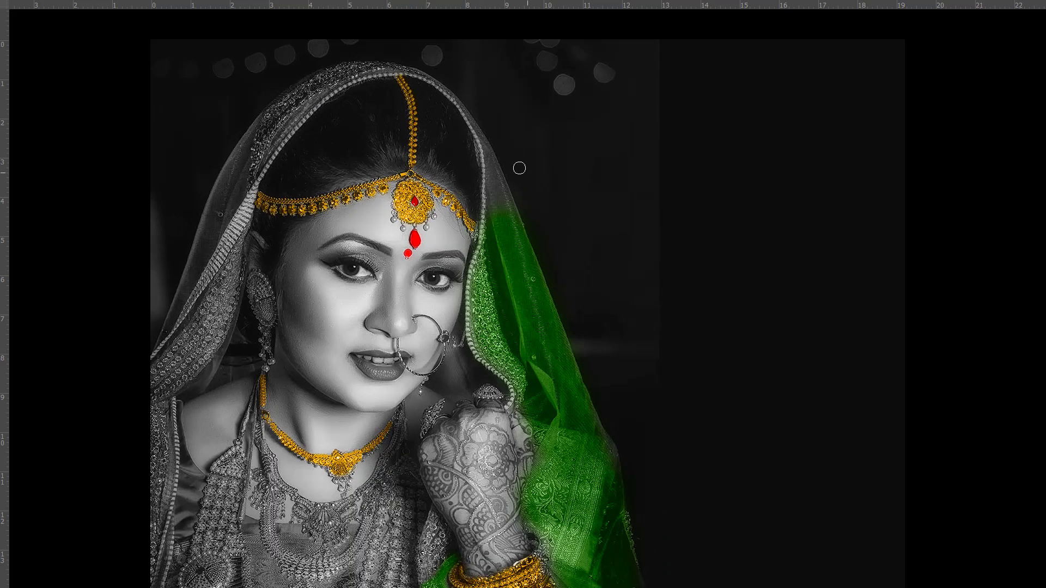
left_click_drag(520, 168, 505, 207)
key("bracketleft")
left_click_drag(456, 99, 488, 157)
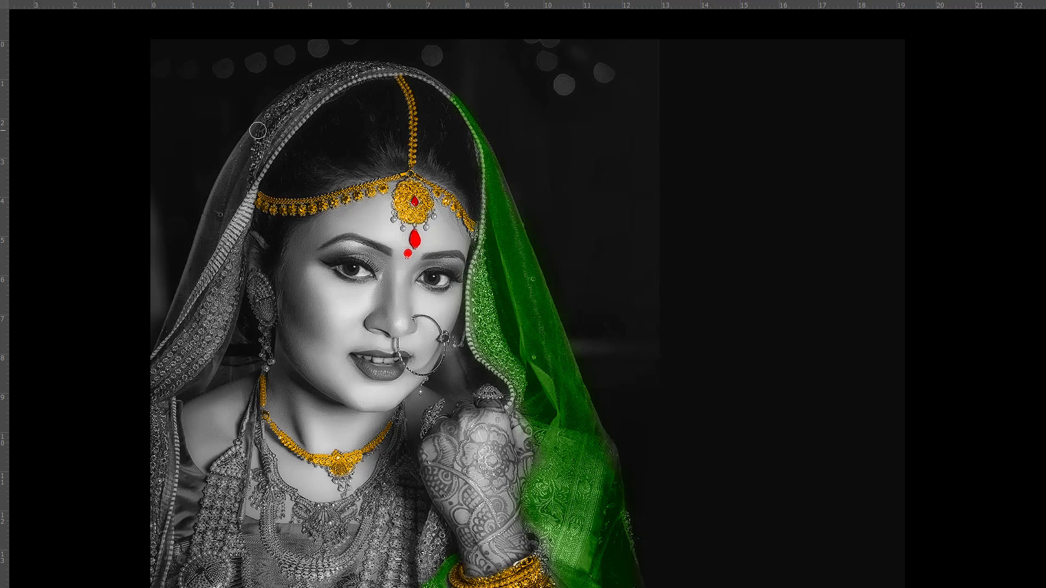
mouse_move(255, 129)
left_mouse_down()
mouse_move(275, 138)
mouse_move(354, 76)
left_mouse_up()
left_click_drag(388, 67, 419, 74)
- Paint green down the veil's upper left side and left edge
mouse_move(248, 156)
left_mouse_down()
mouse_move(268, 146)
mouse_move(228, 234)
left_mouse_up()
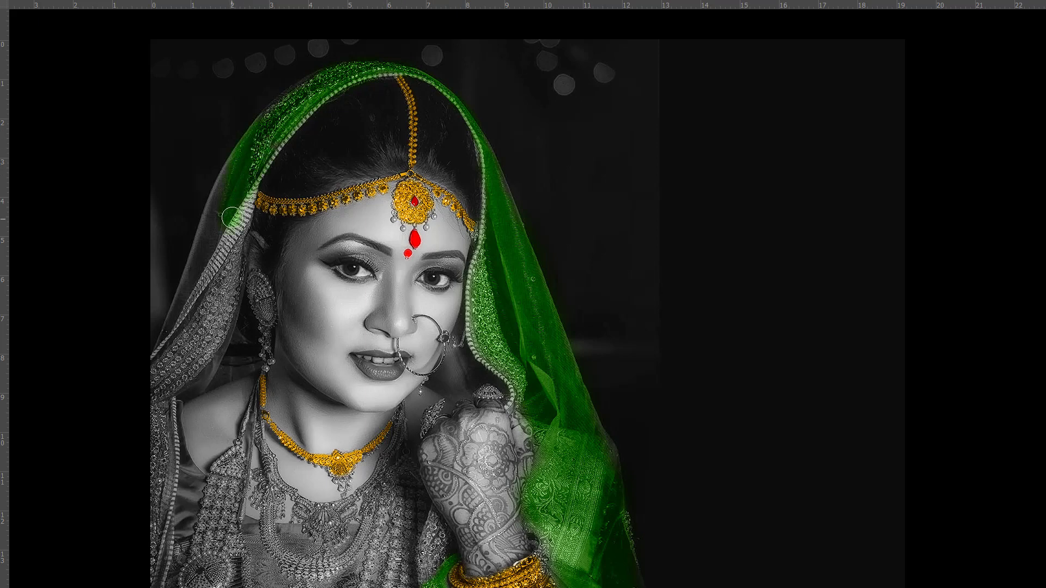
mouse_move(230, 183)
left_mouse_down()
mouse_move(197, 309)
mouse_move(229, 300)
mouse_move(242, 195)
mouse_move(163, 351)
mouse_move(219, 328)
mouse_move(159, 391)
mouse_move(199, 376)
mouse_move(231, 316)
mouse_move(220, 302)
mouse_move(232, 172)
left_mouse_up()
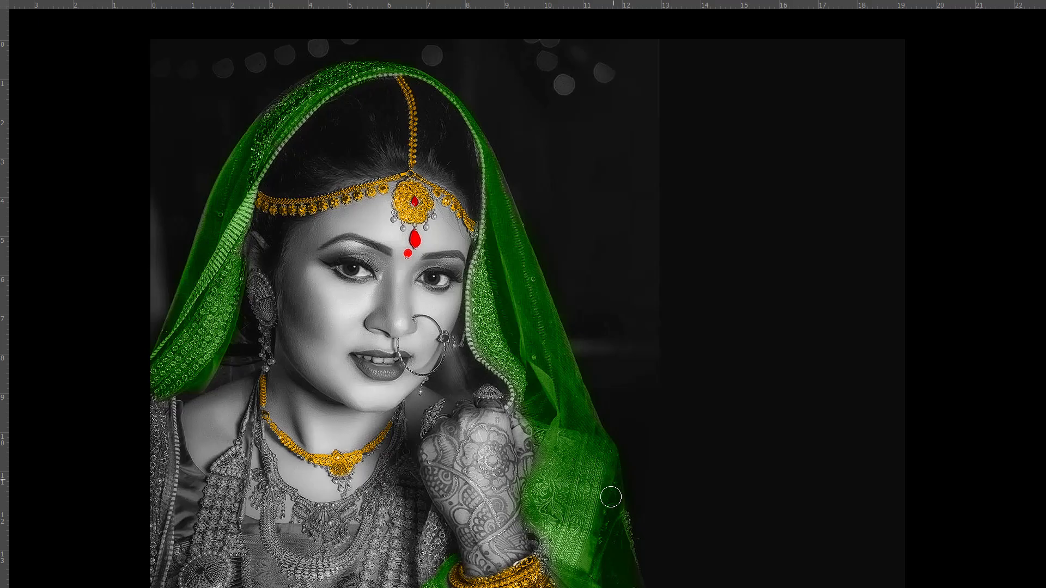
scroll(617, 303, "down", 8)
scroll(580, 423, "down", 3)
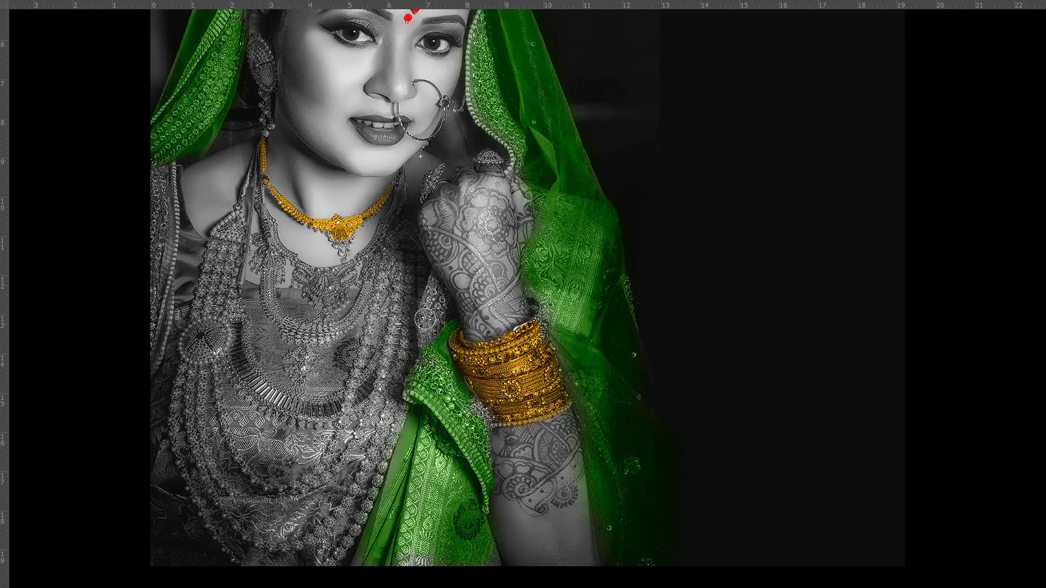
scroll(100, 189, "up", 1)
scroll(153, 183, "up", 1)
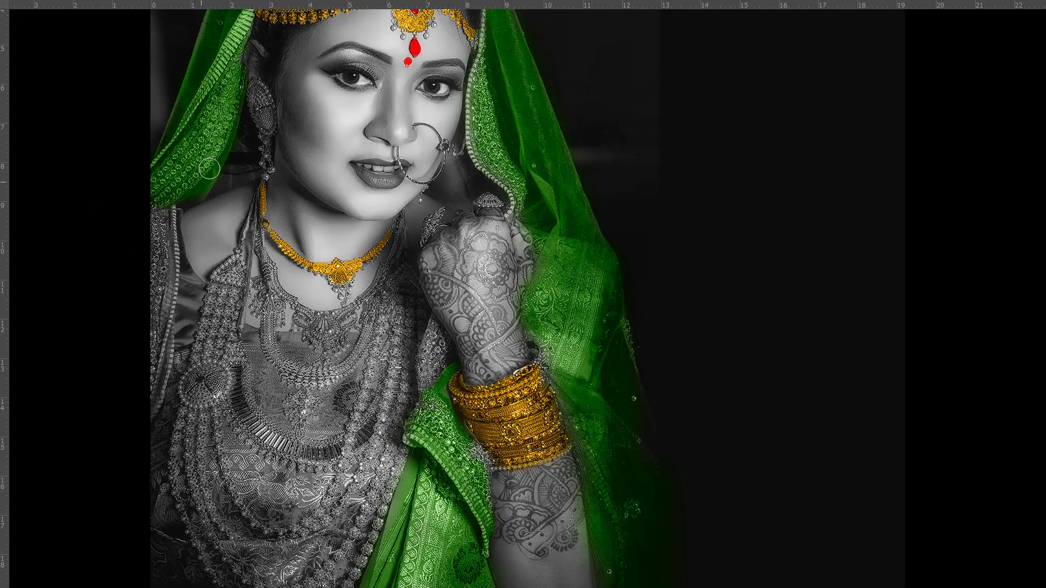
scroll(523, 207, "up", 1)
scroll(523, 207, "up", 6)
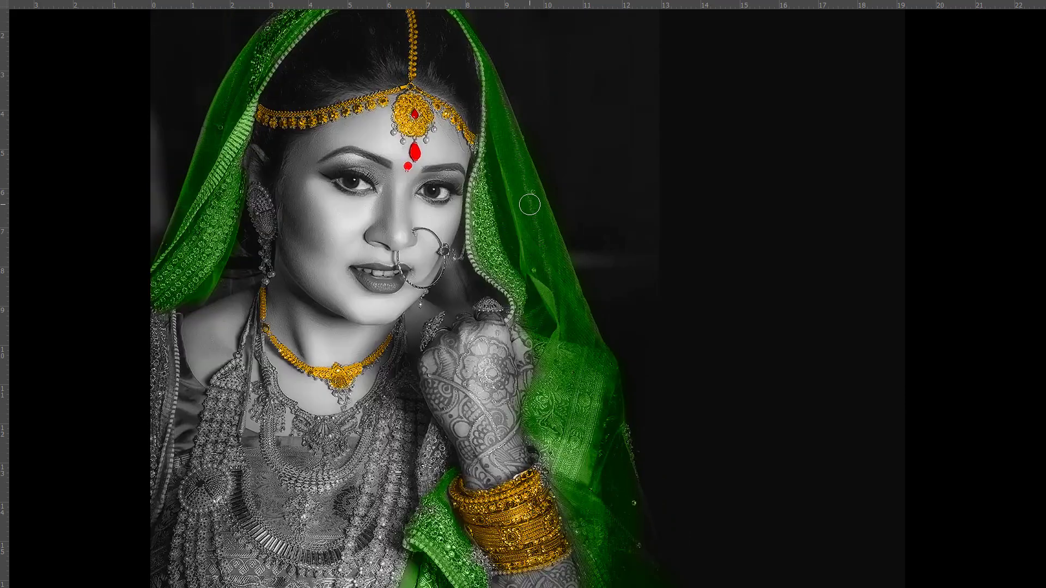
- Exit full screen, set the portrait zoom to 50%, and rearrange the document window and Layers panel
key("f")
key("f")
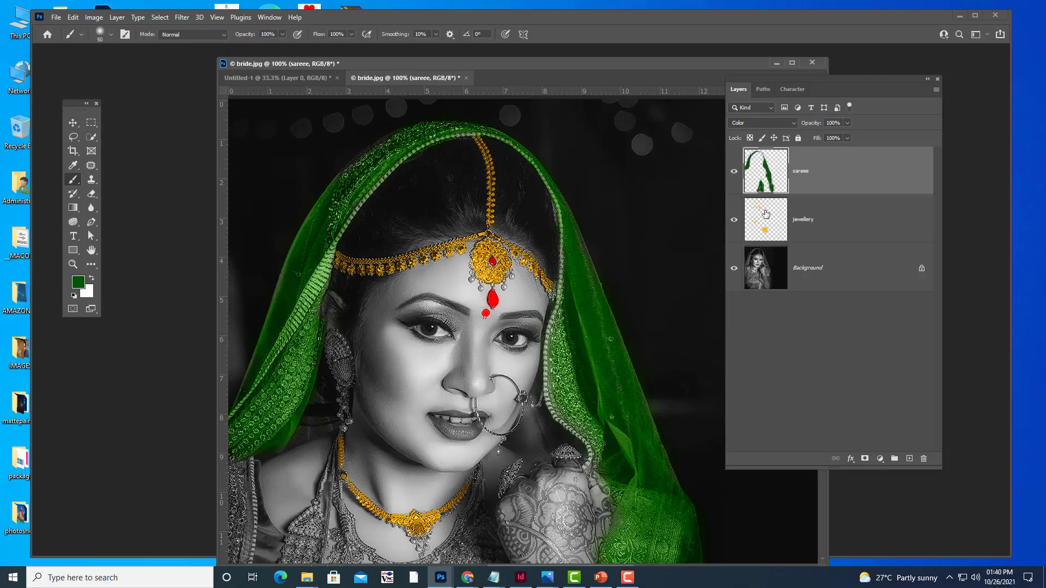
key("ctrl+minus")
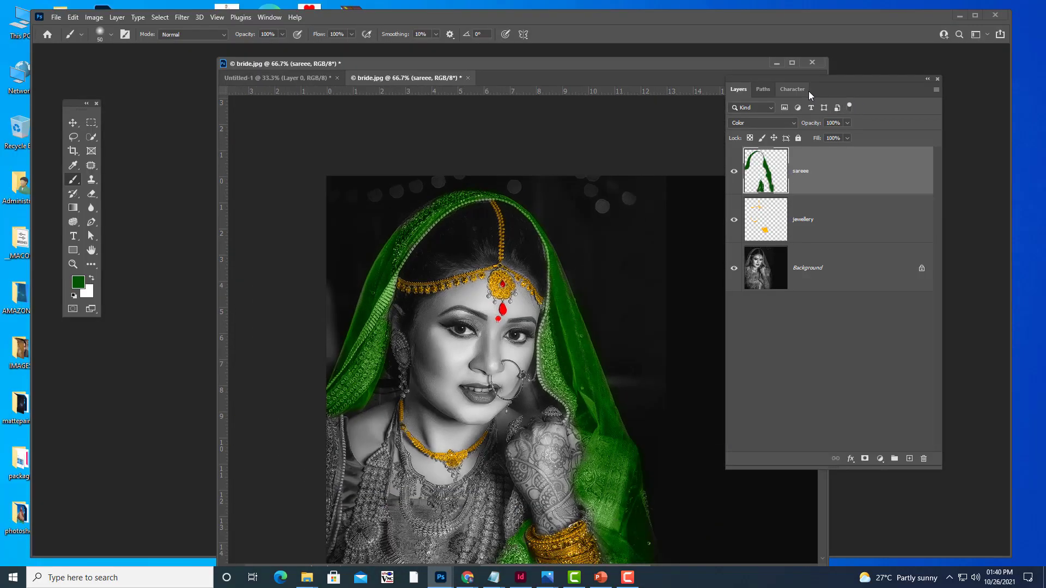
key("ctrl+minus")
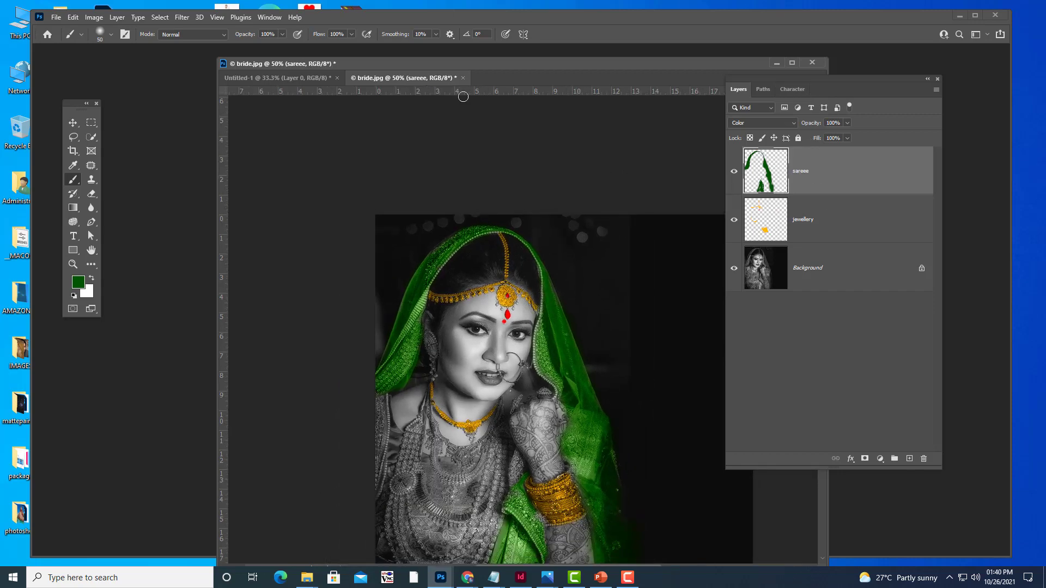
key("ctrl+minus")
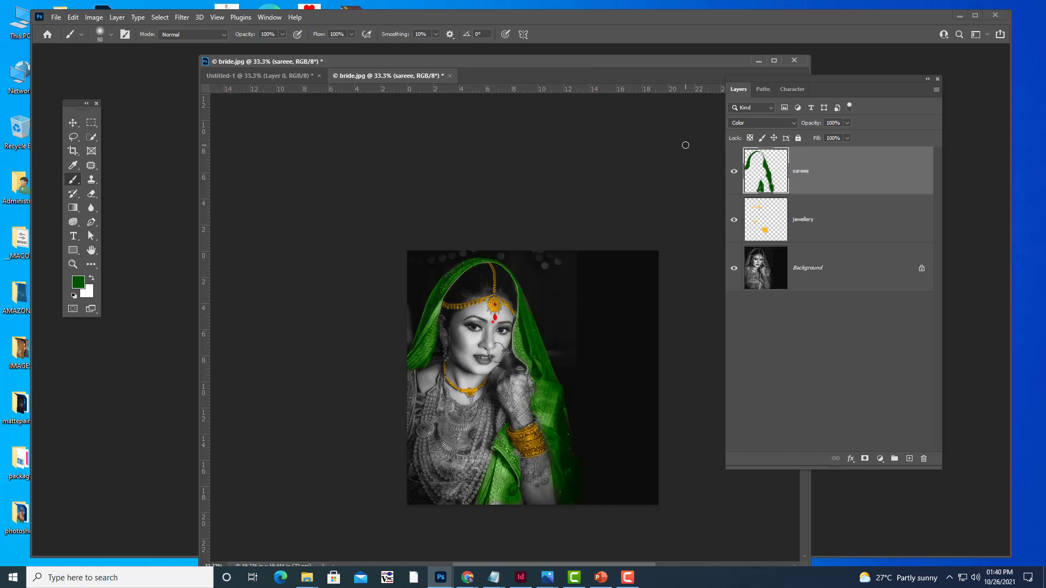
key("ctrl+minus")
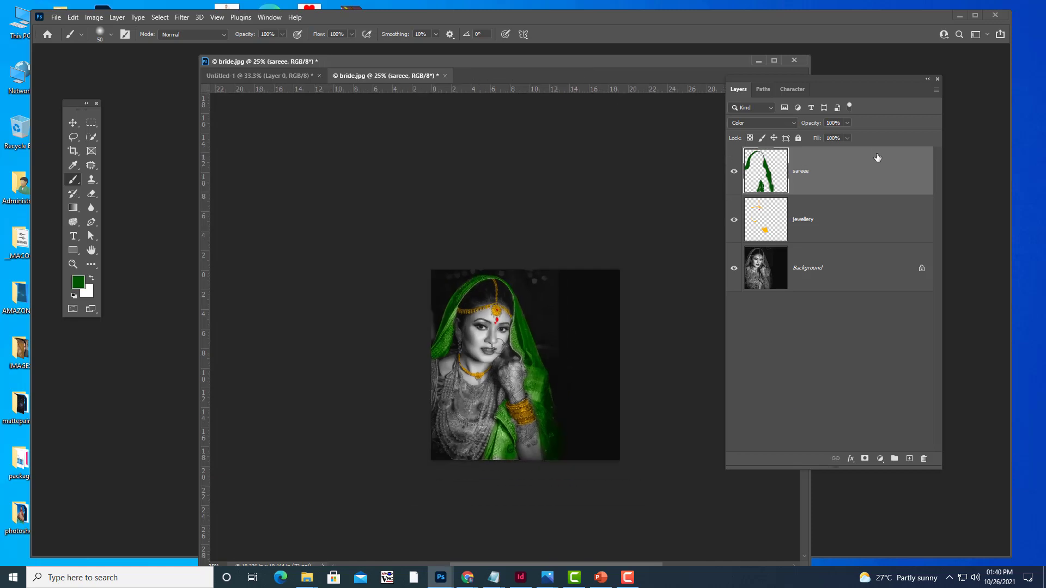
key("ctrl+plus")
key("ctrl+plus")
left_click_drag(531, 62, 522, 55)
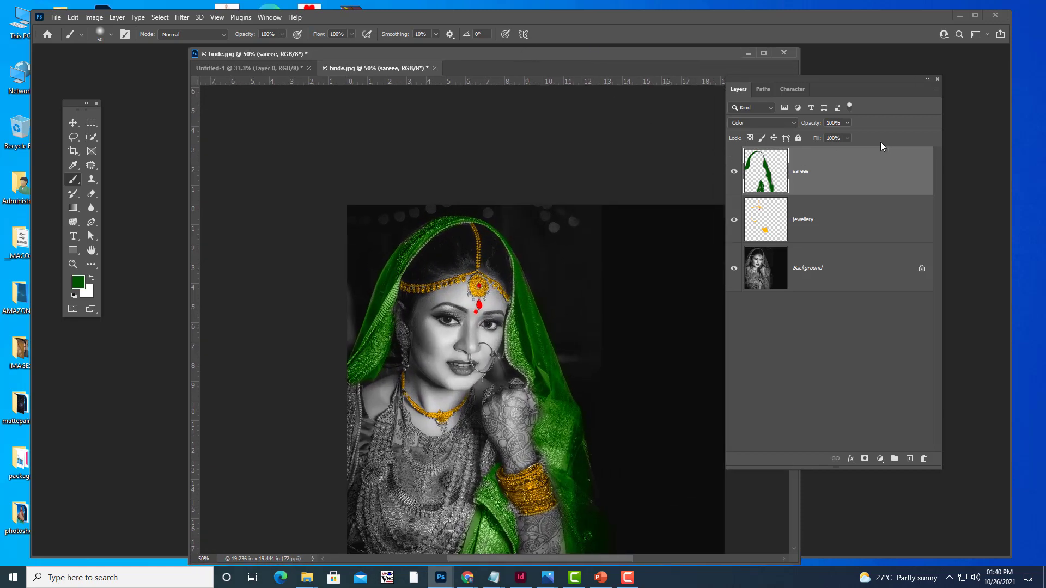
left_click_drag(823, 88, 854, 73)
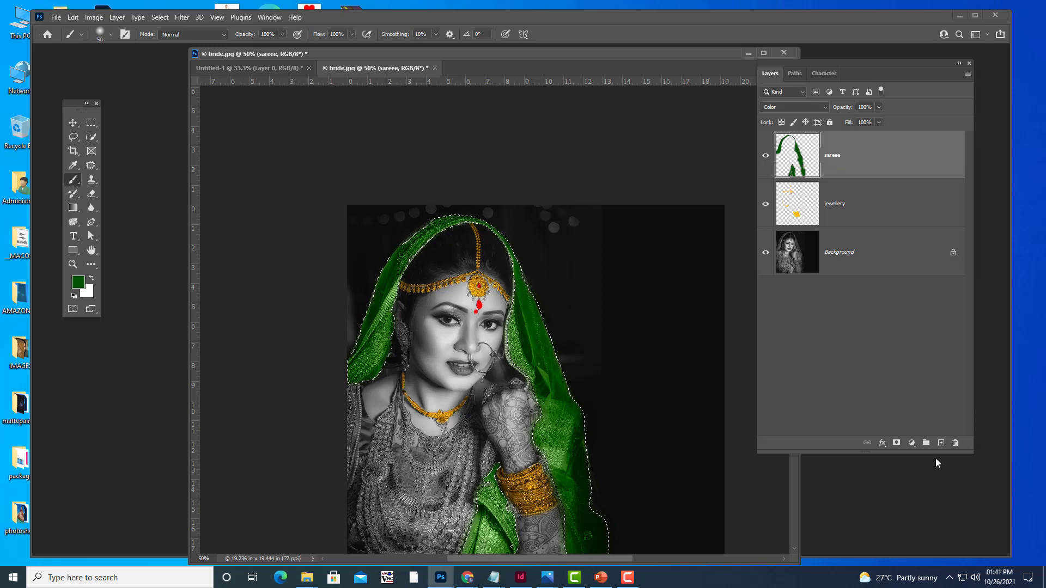
- Add a new Layer 1 and feather the sari selection by 4 px
left_click(941, 443)
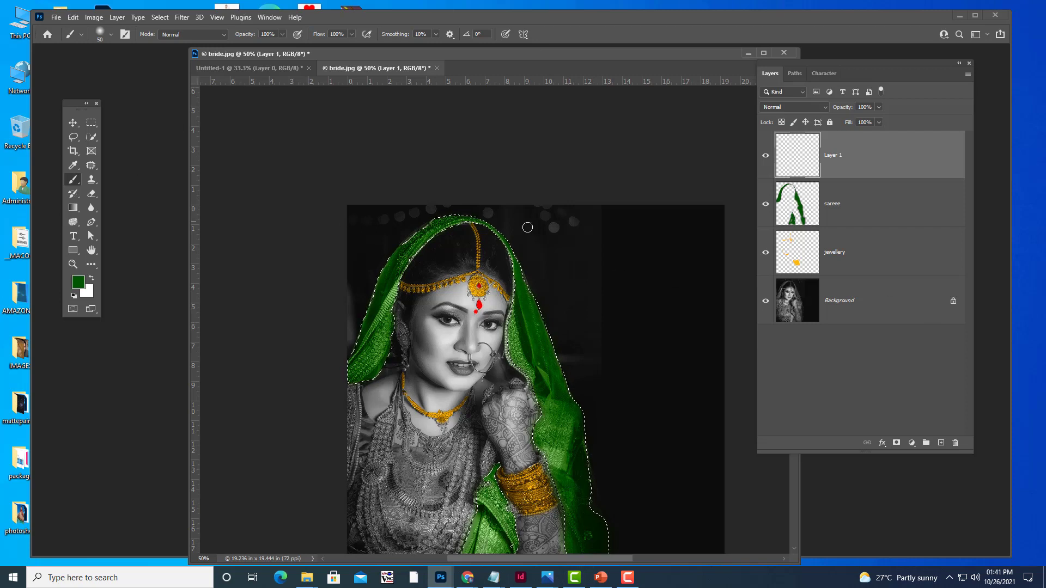
left_click(92, 123)
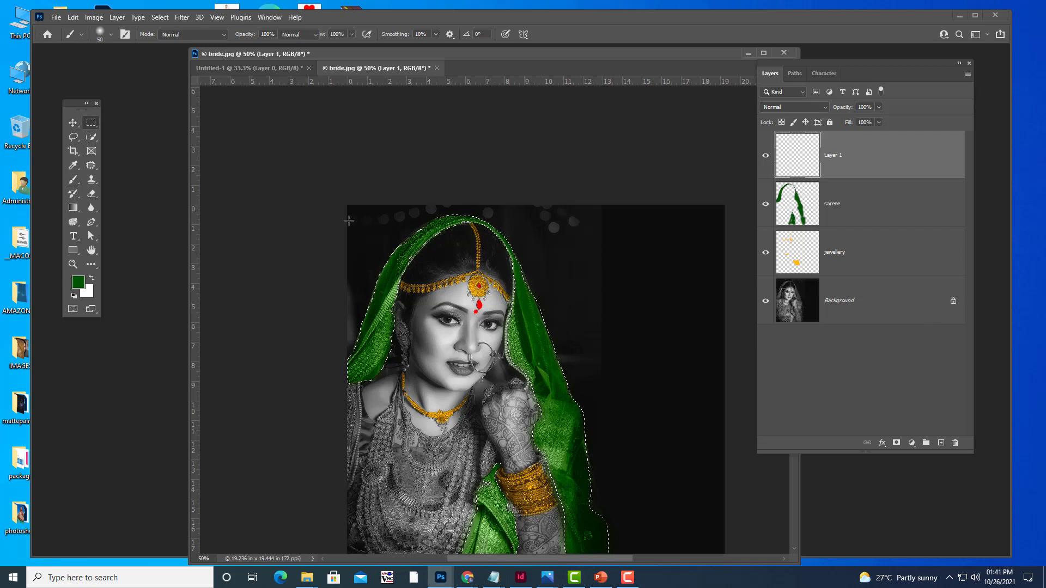
right_click(523, 283)
left_click(545, 305)
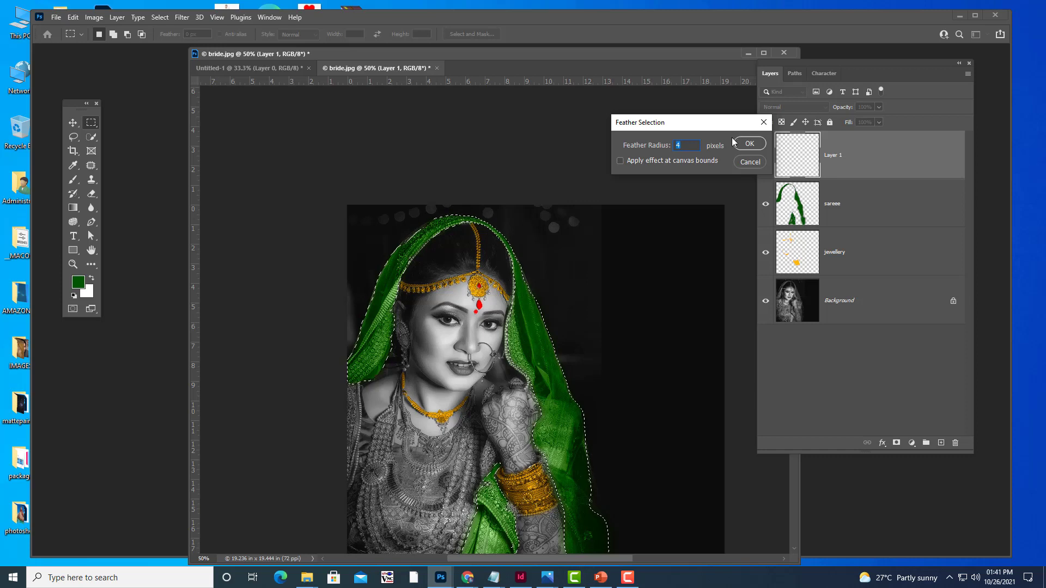
left_click(739, 143)
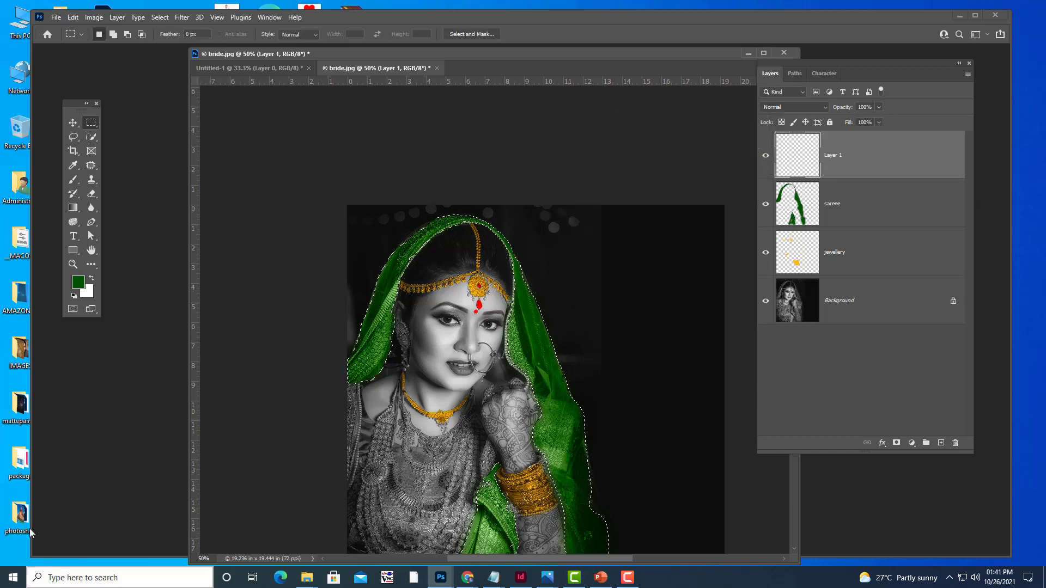
- Fill the selection with blue 0036ff on Color-blended Layer 1 and hide the sareee layer
left_click(78, 281)
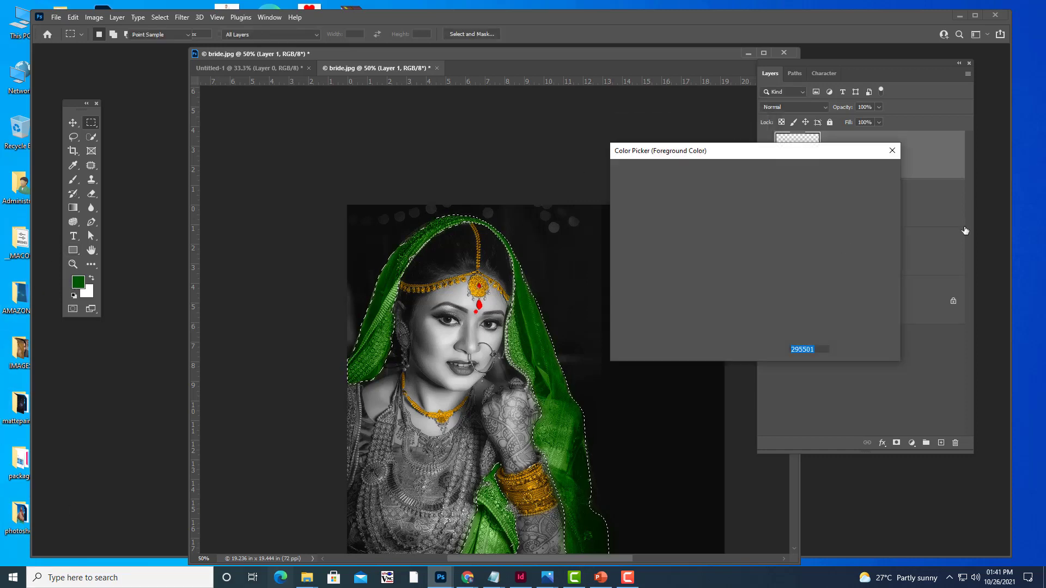
left_click(766, 228)
left_click_drag(752, 267, 771, 161)
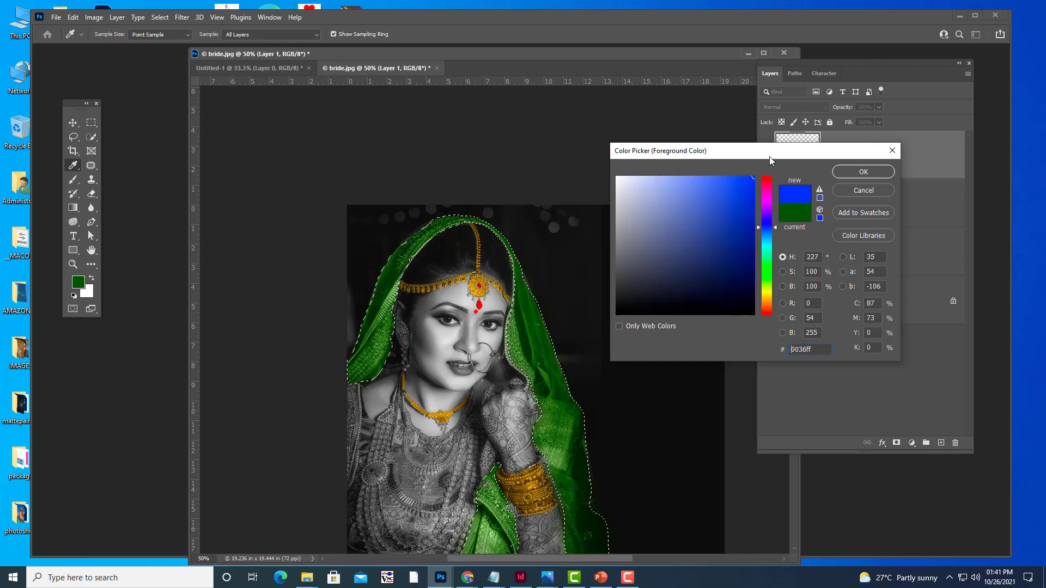
left_click(863, 171)
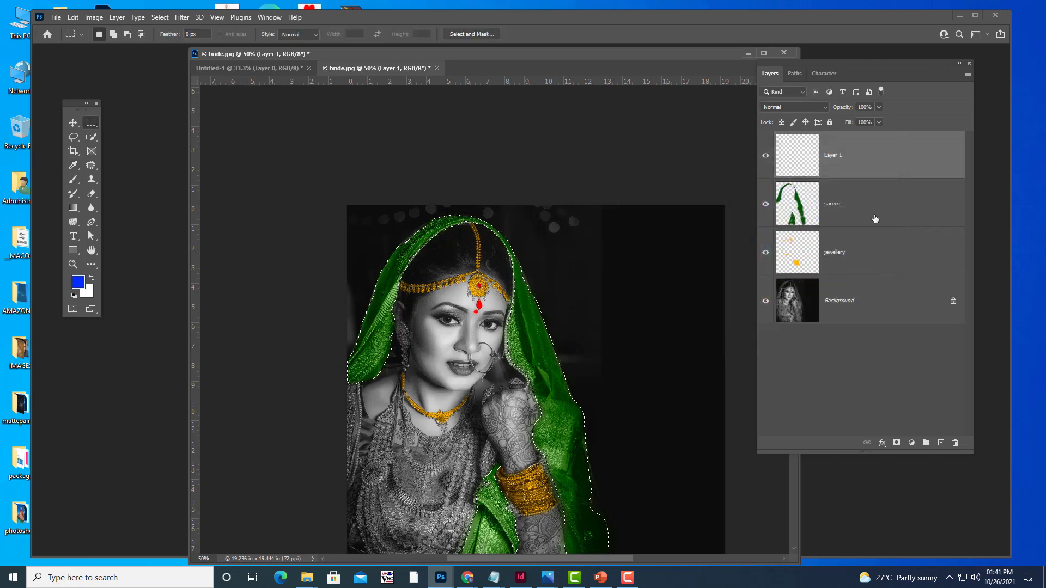
left_click(792, 106)
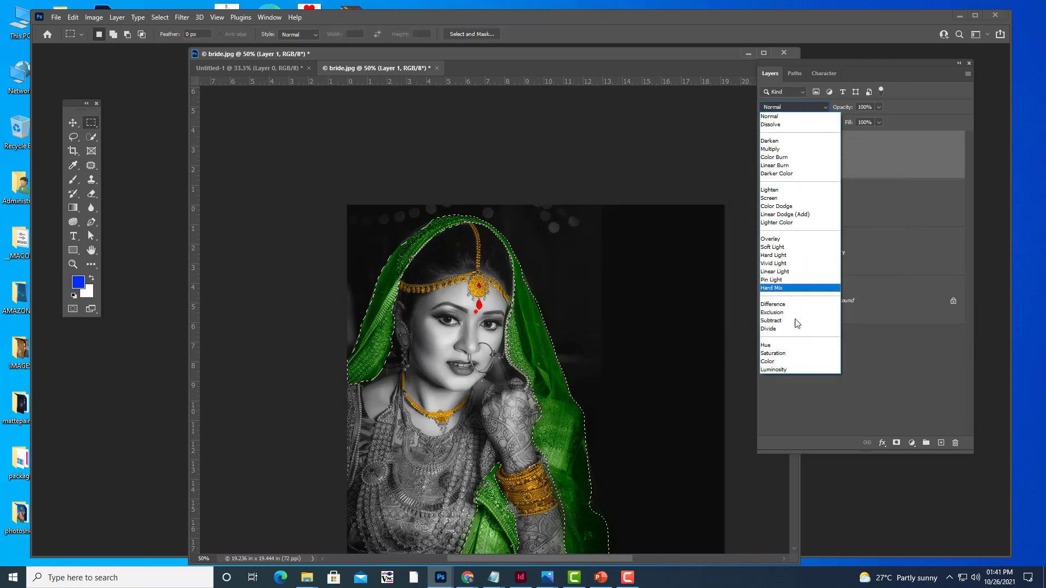
left_click(789, 361)
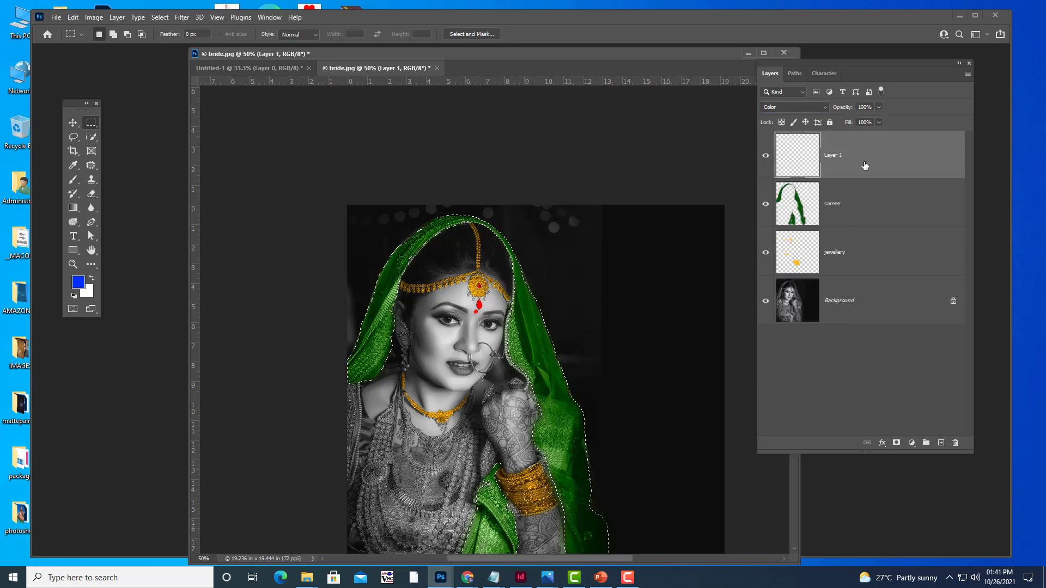
key("alt+BackSpace")
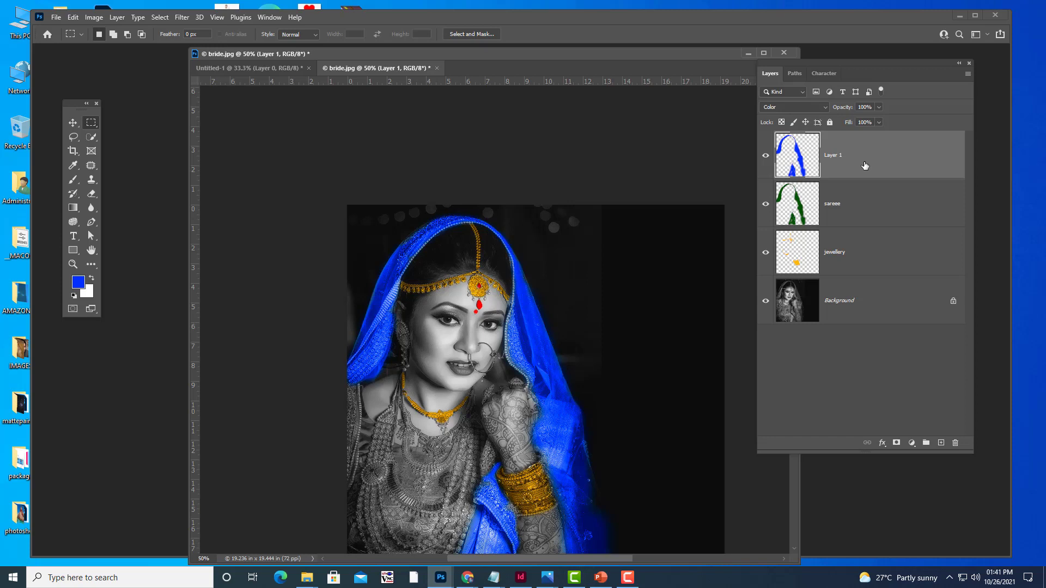
left_click(765, 205)
- Add Layer 2 and set the foreground colour to yellow ffde00
left_click(941, 443)
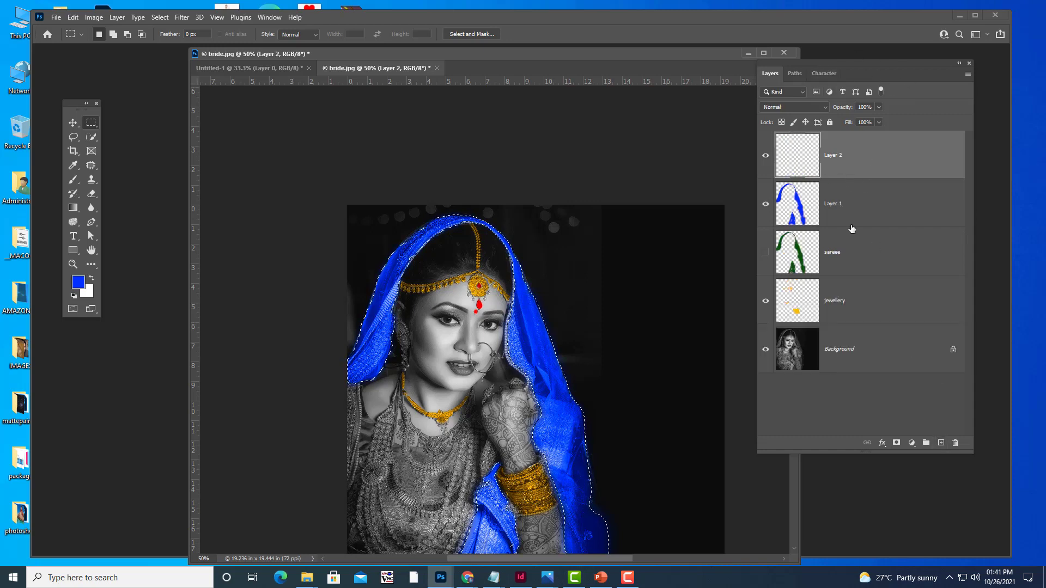
left_click(78, 282)
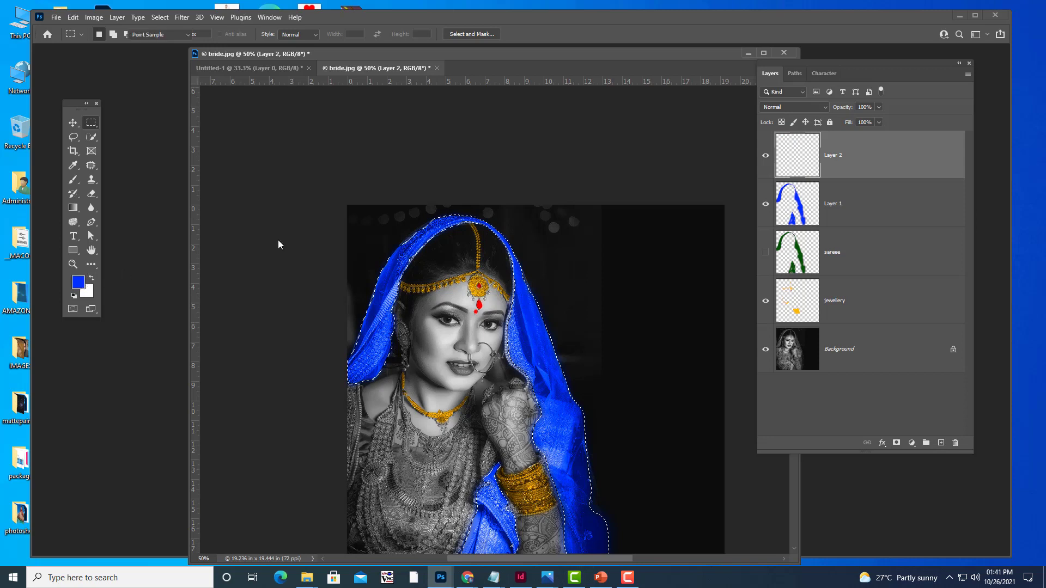
left_click(762, 289)
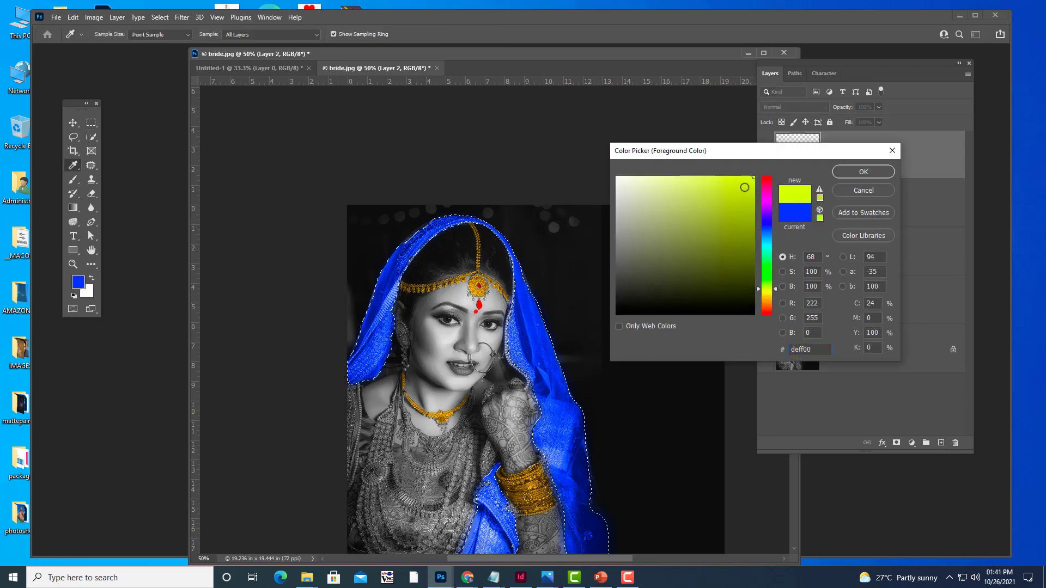
left_click(847, 173)
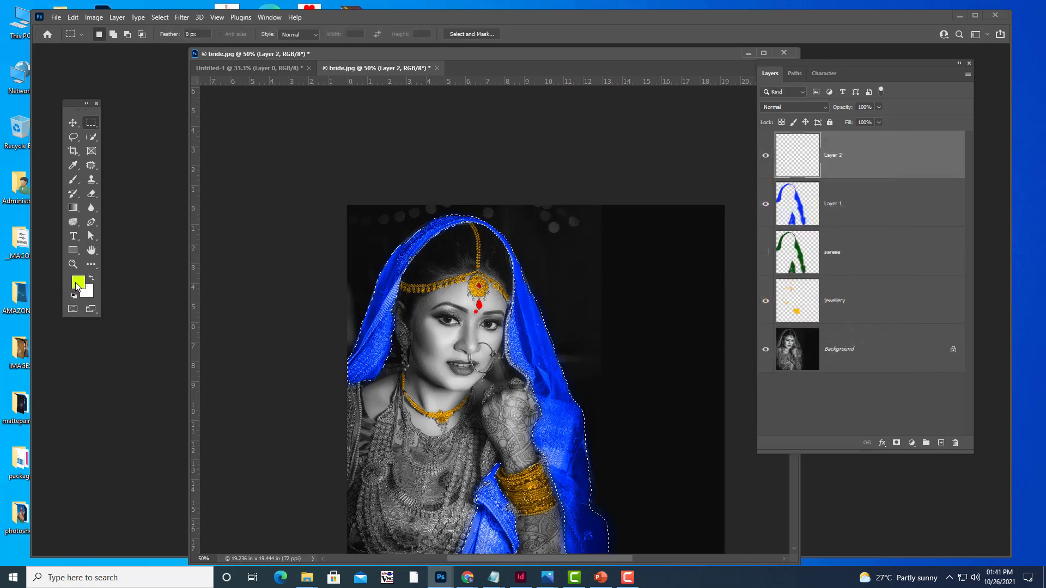
left_click(769, 295)
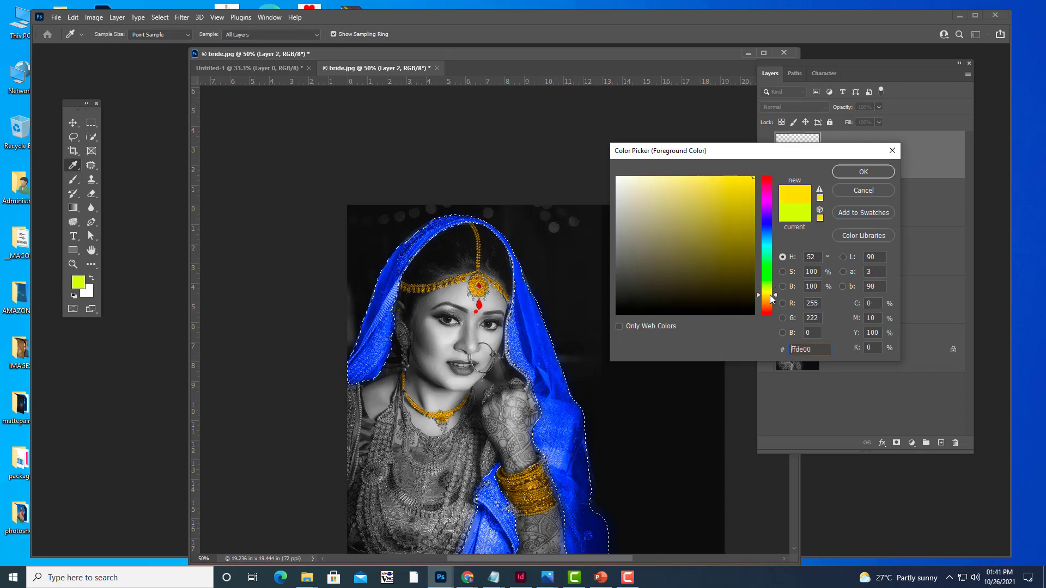
left_click(877, 171)
key("m")
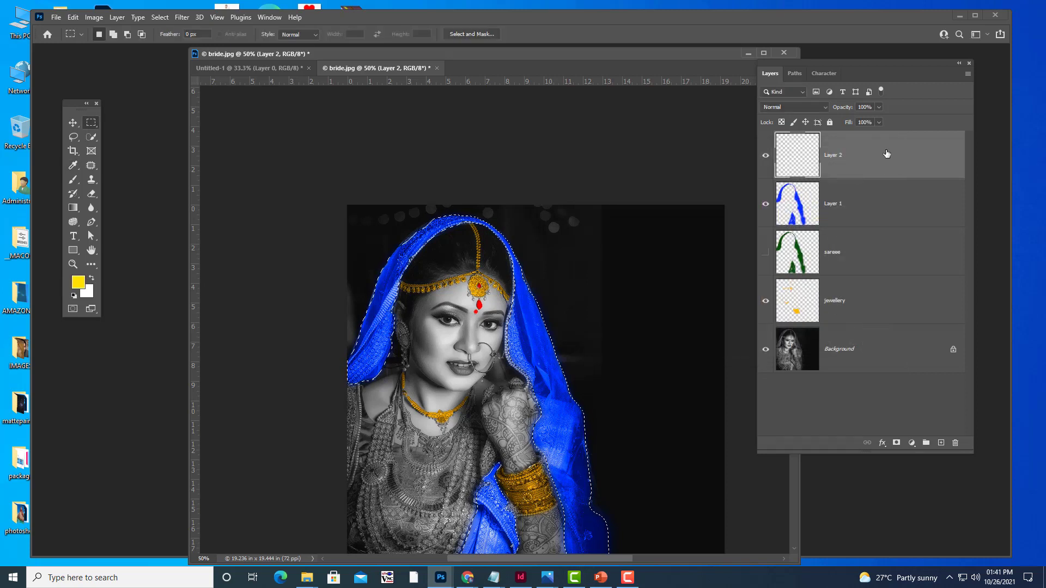
- Fill the selection yellow on Color-blended Layer 2, deselect, and hide Layer 2
left_click(791, 109)
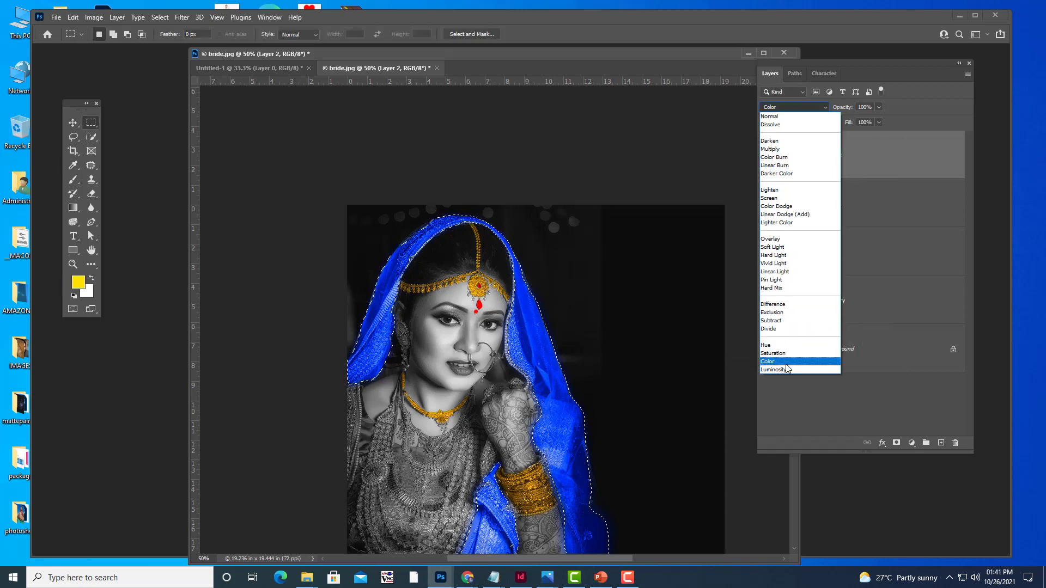
left_click(786, 362)
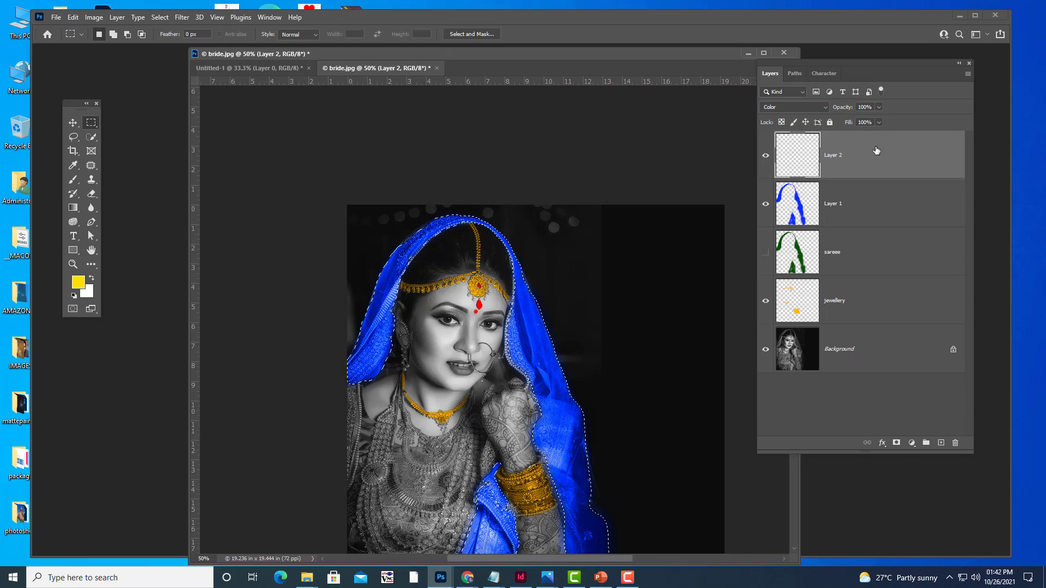
key("alt+BackSpace")
key("ctrl+d")
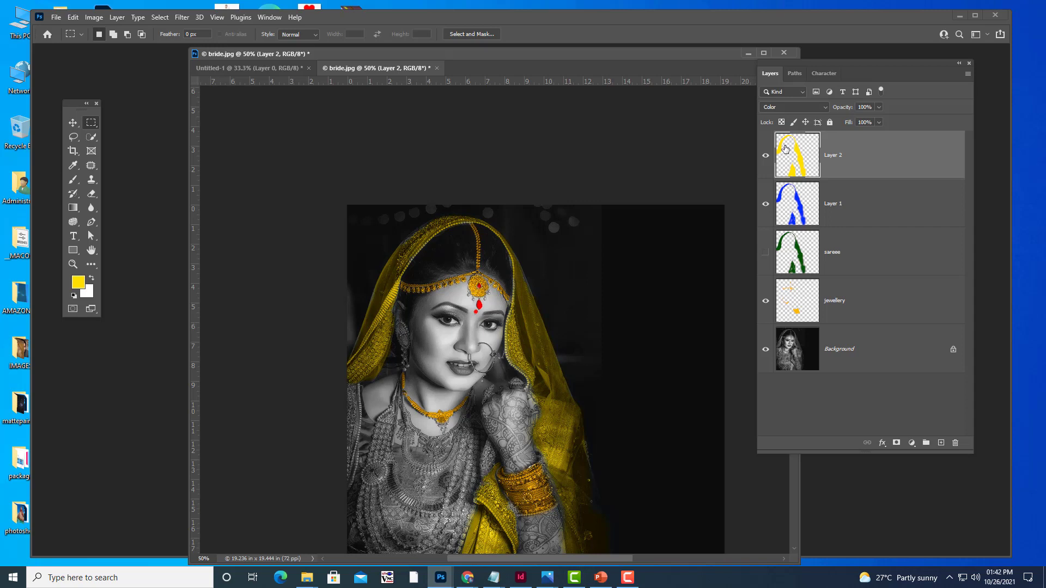
left_click(766, 156)
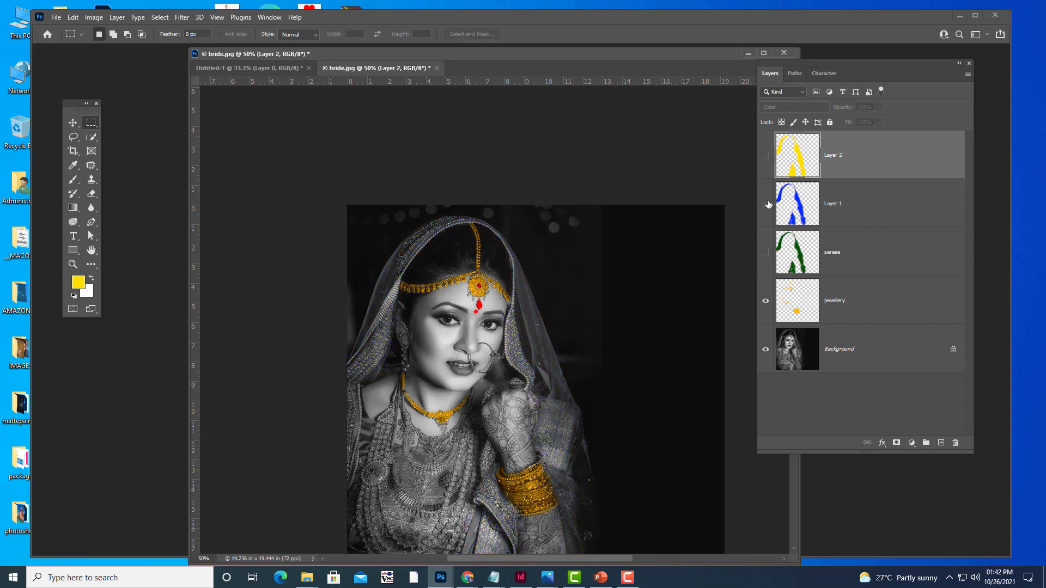
- Show the green sareee layer again, then close bride.jpg without saving
left_click(766, 253)
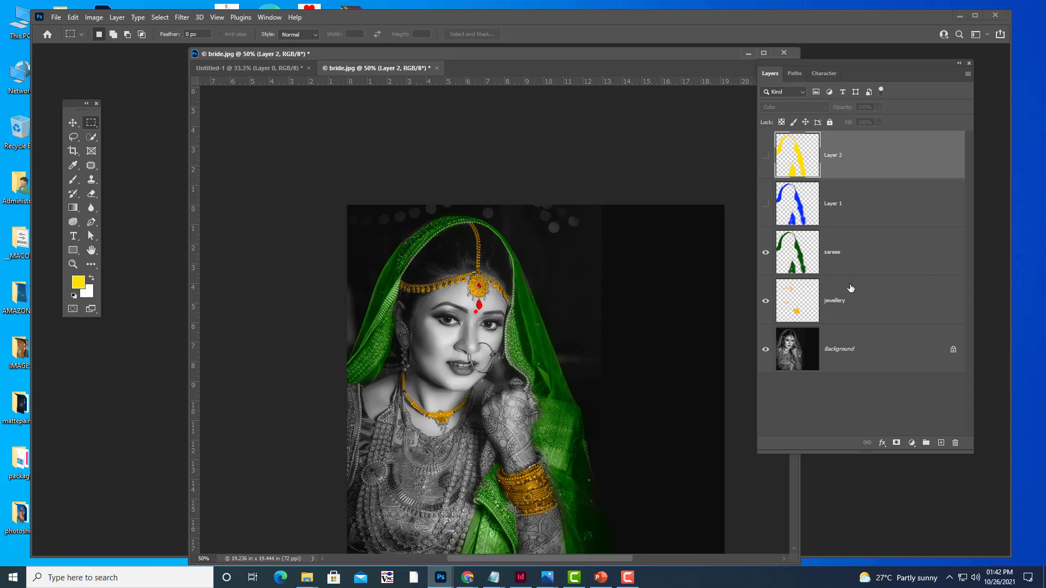
left_click_drag(466, 62, 441, 57)
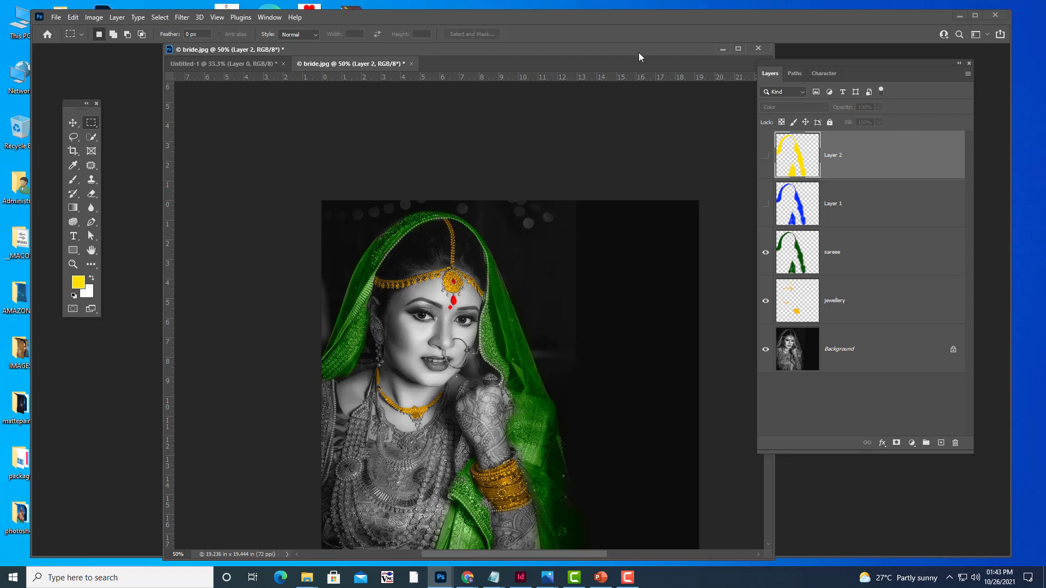
left_click_drag(639, 49, 610, 61)
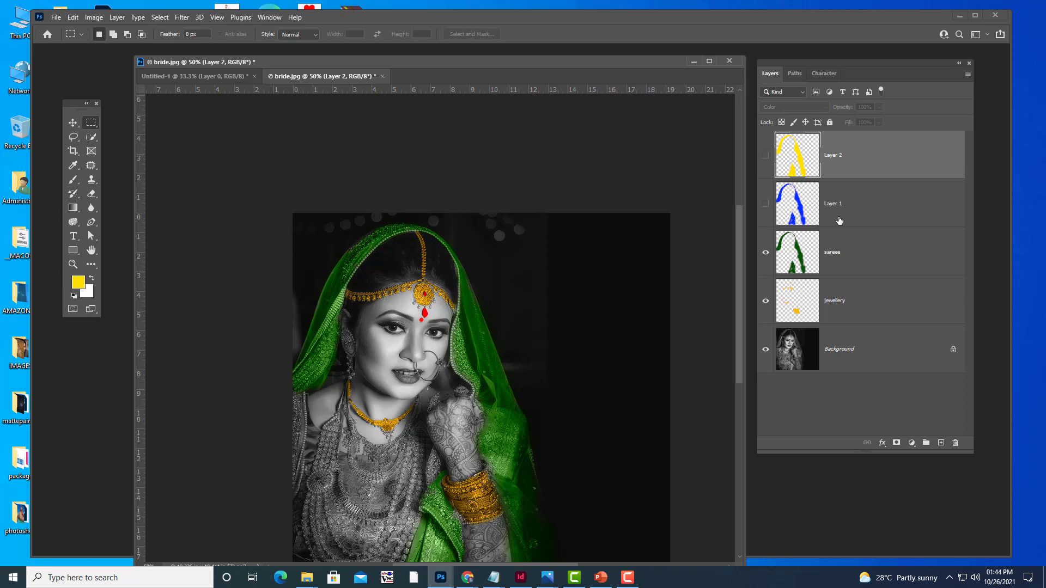
left_click(381, 77)
- Discard the unsaved colour edits and reopen the original bride.jpg
left_click(692, 139)
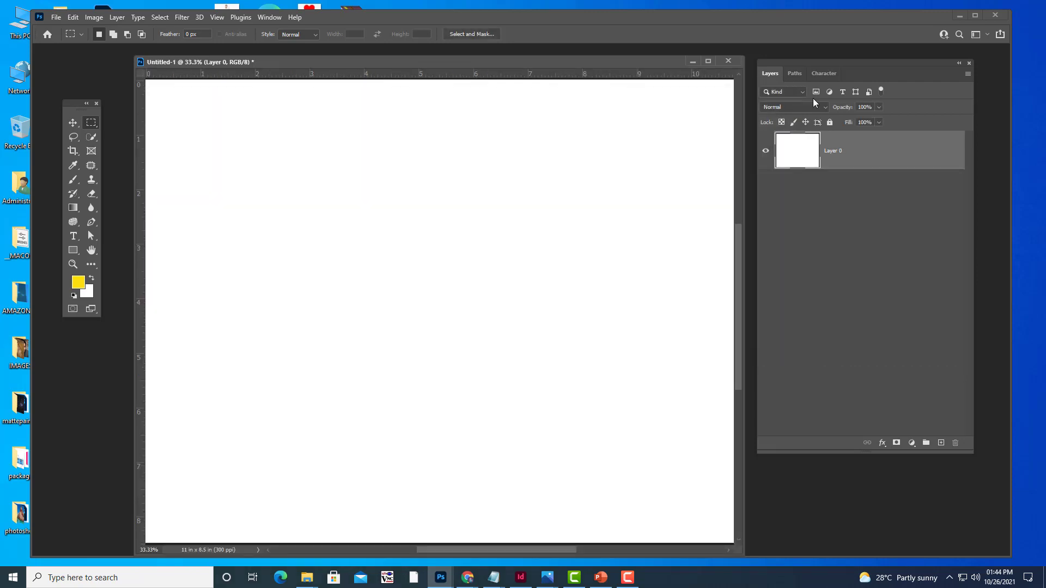
key("ctrl+o")
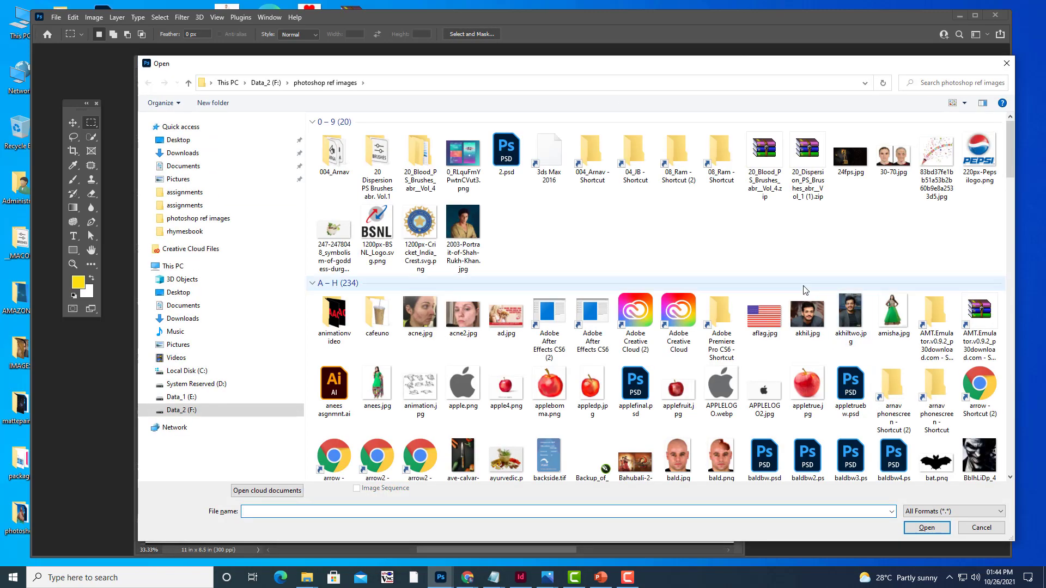
scroll(804, 290, "down", 3)
scroll(804, 289, "down", 5)
scroll(805, 289, "down", 5)
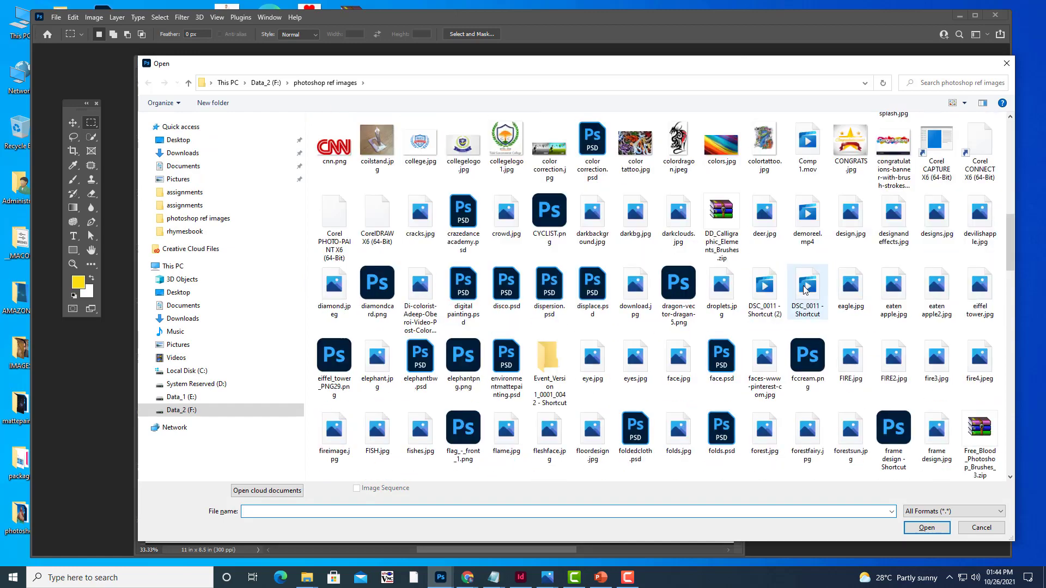
scroll(774, 293, "up", 10)
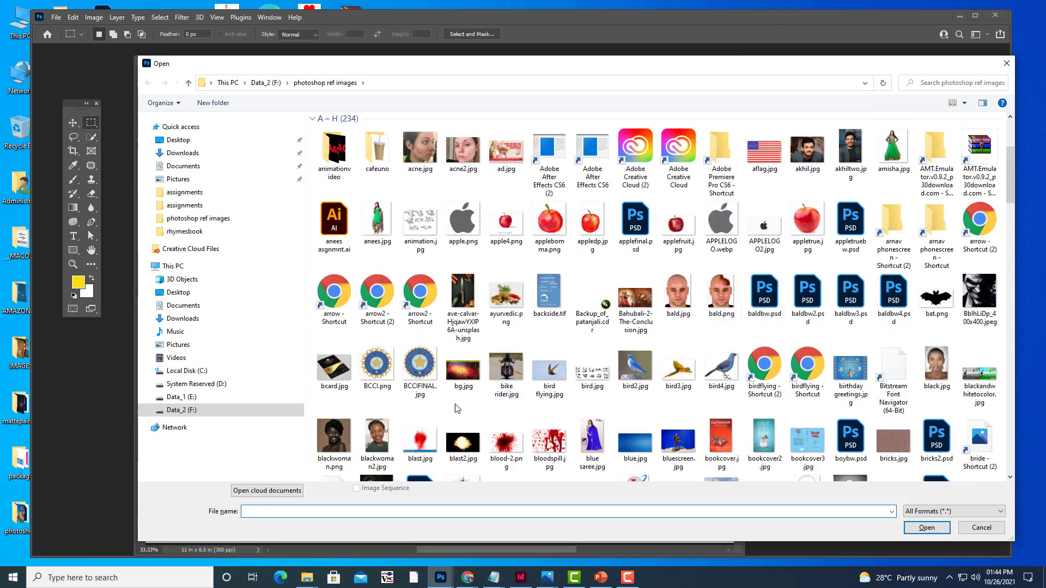
scroll(458, 409, "down", 3)
left_click(377, 302)
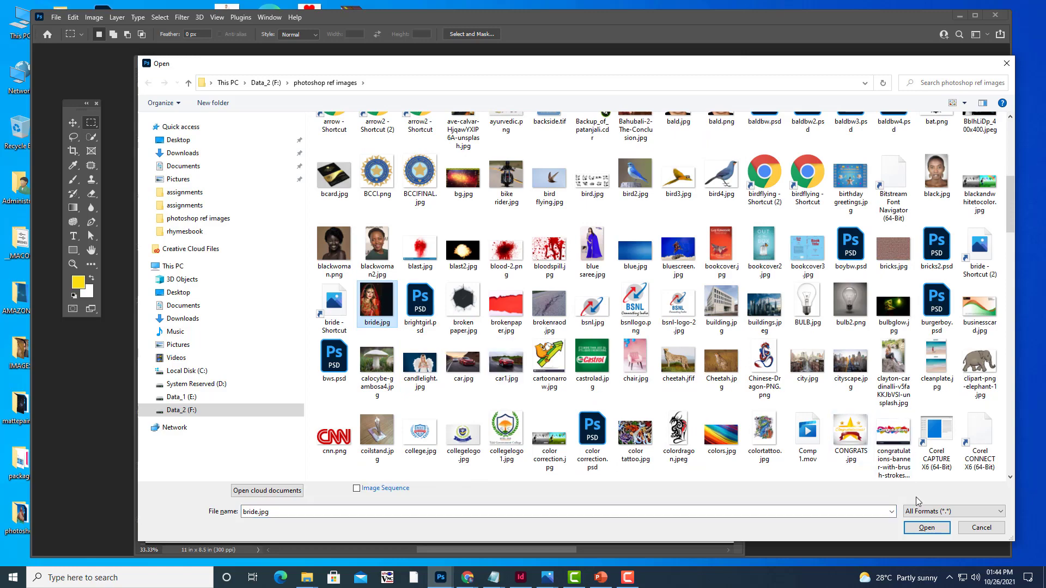
left_click(923, 526)
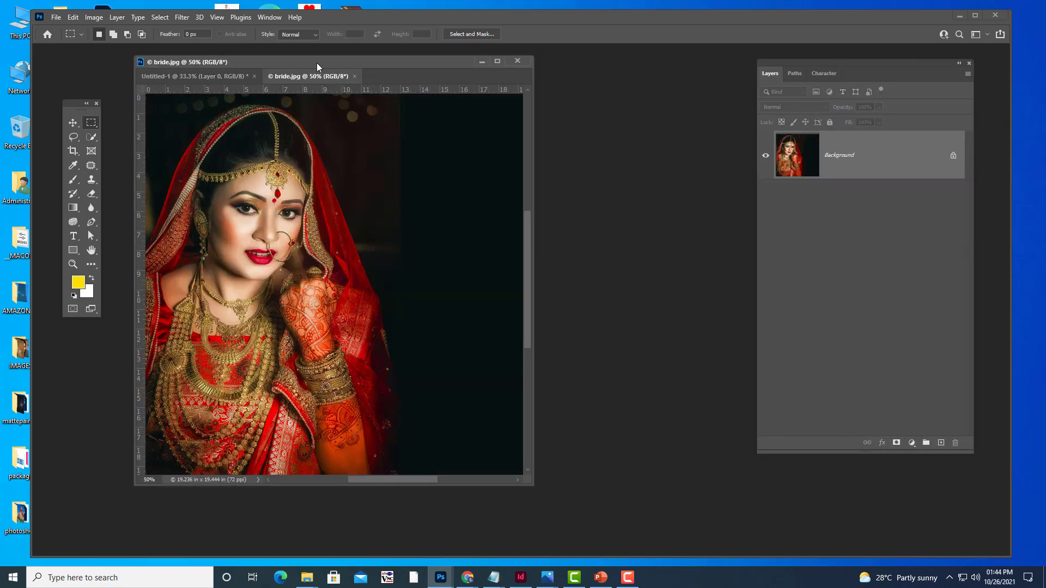
- Move the bride.jpg window right, enlarge it, then shift it back left
left_click_drag(317, 64, 466, 82)
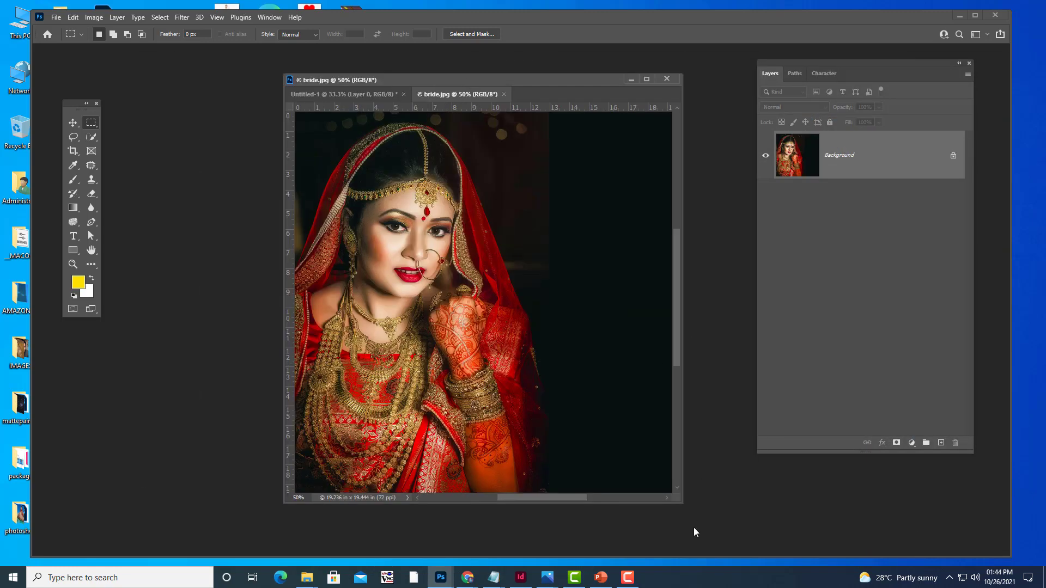
left_click_drag(674, 499, 693, 514)
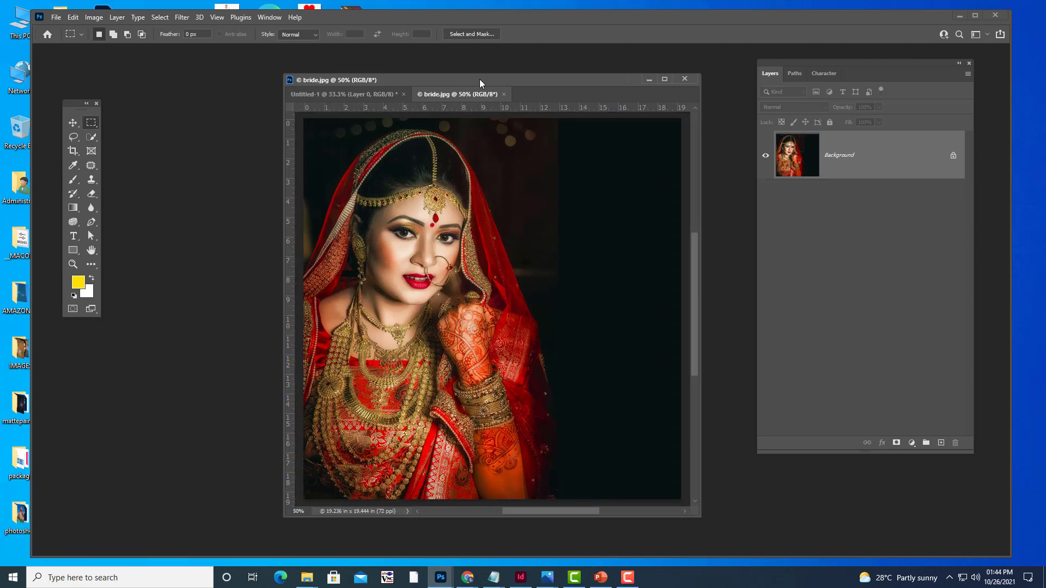
left_click_drag(481, 79, 444, 83)
mouse_move(494, 577)
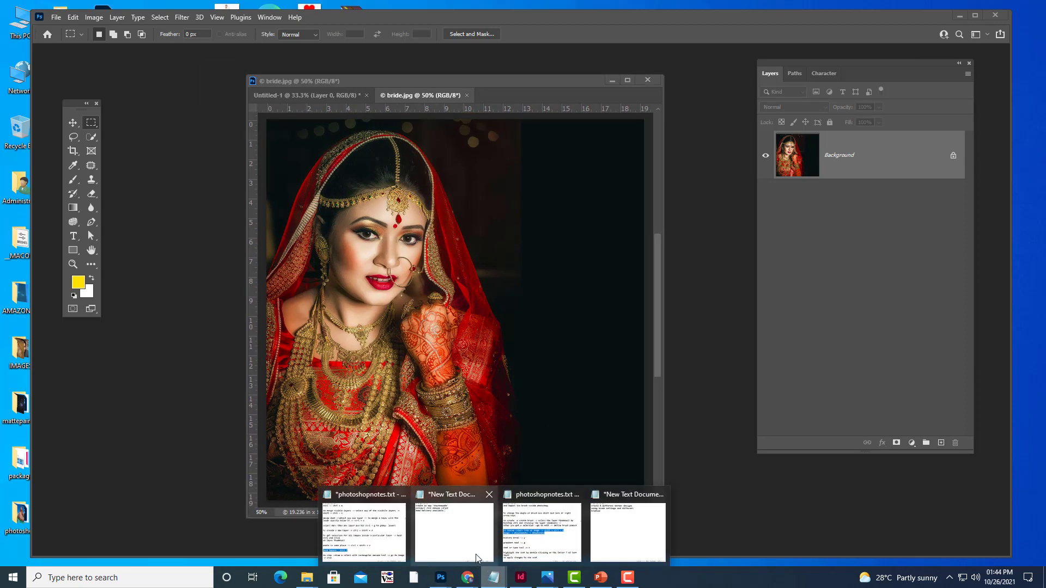
left_click(534, 526)
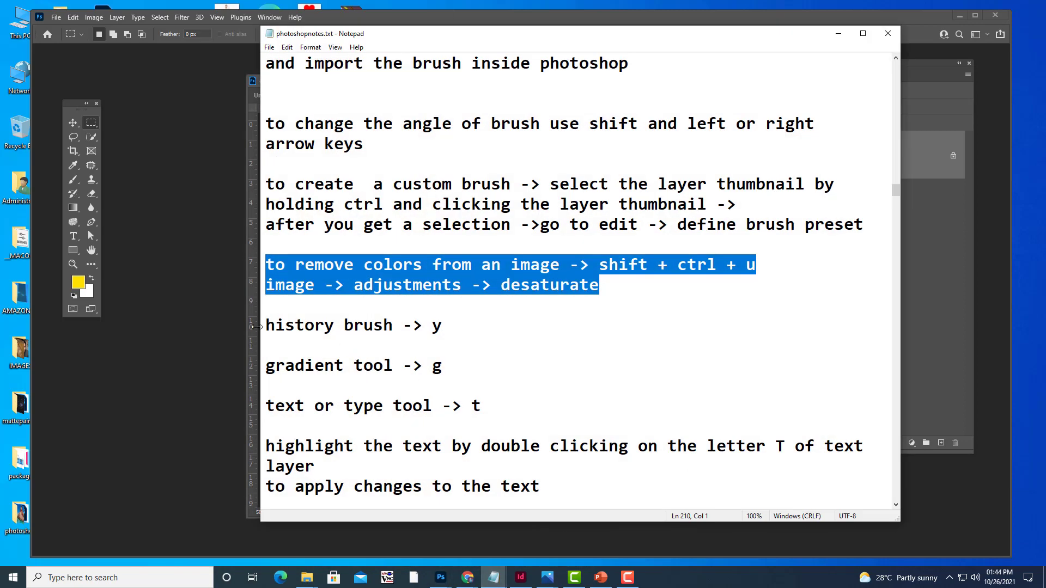
left_click_drag(263, 327, 531, 344)
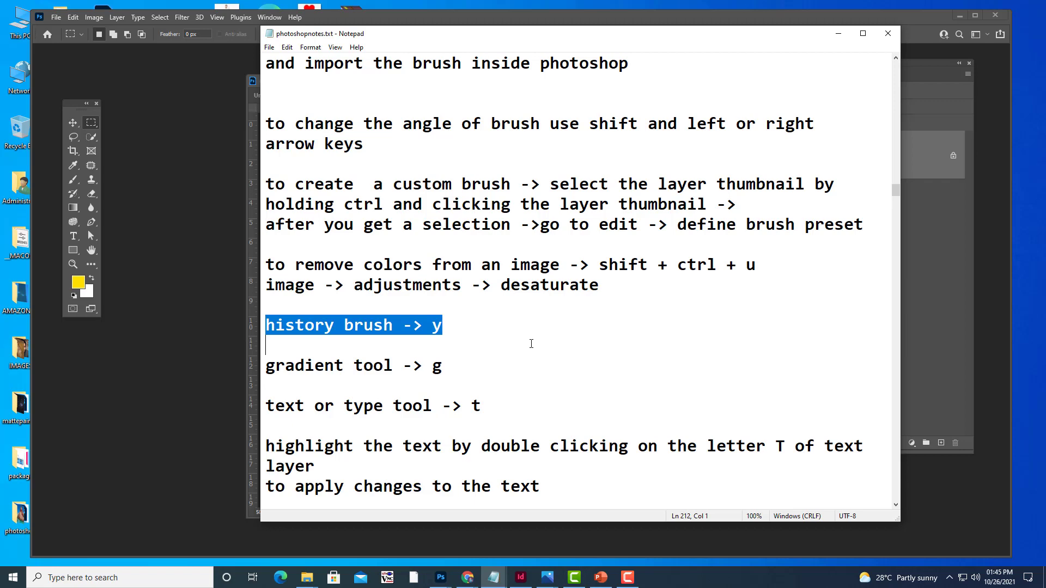
left_click(838, 34)
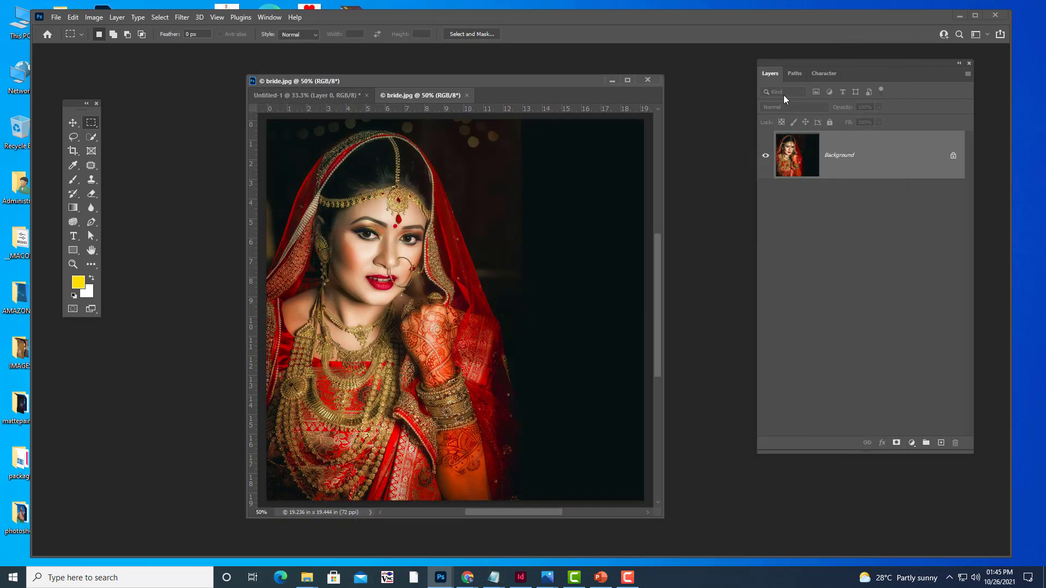
- Show the History panel from the Window menu and reposition it off the photo
left_click_drag(792, 61, 763, 91)
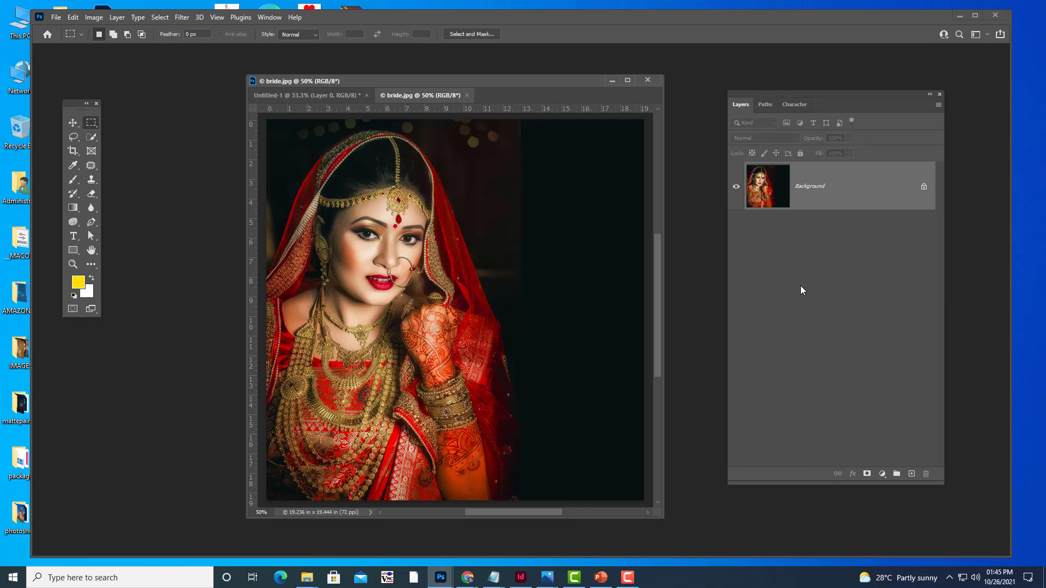
left_click(269, 17)
left_click(309, 216)
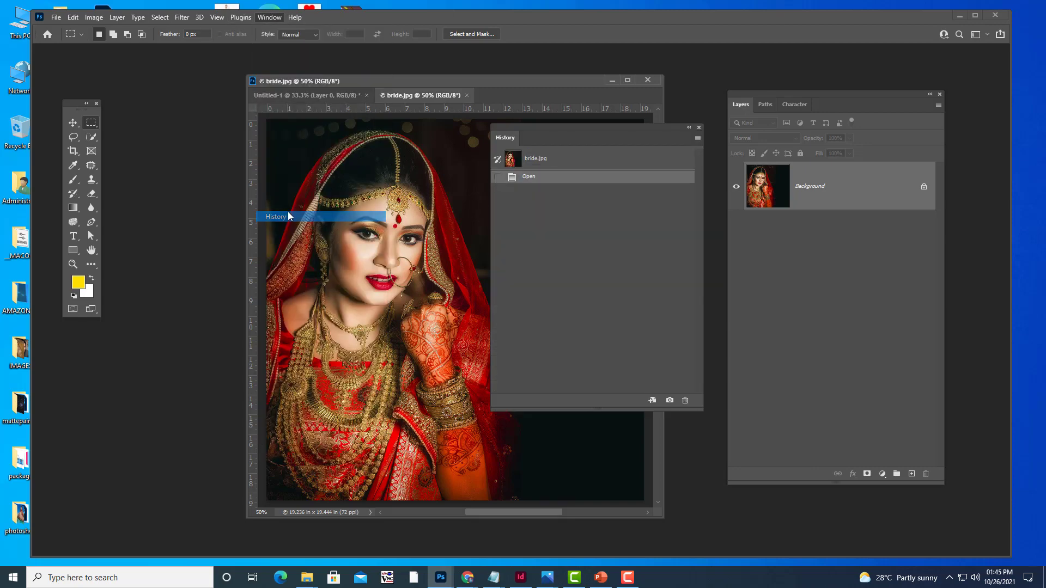
left_click_drag(518, 135, 693, 163)
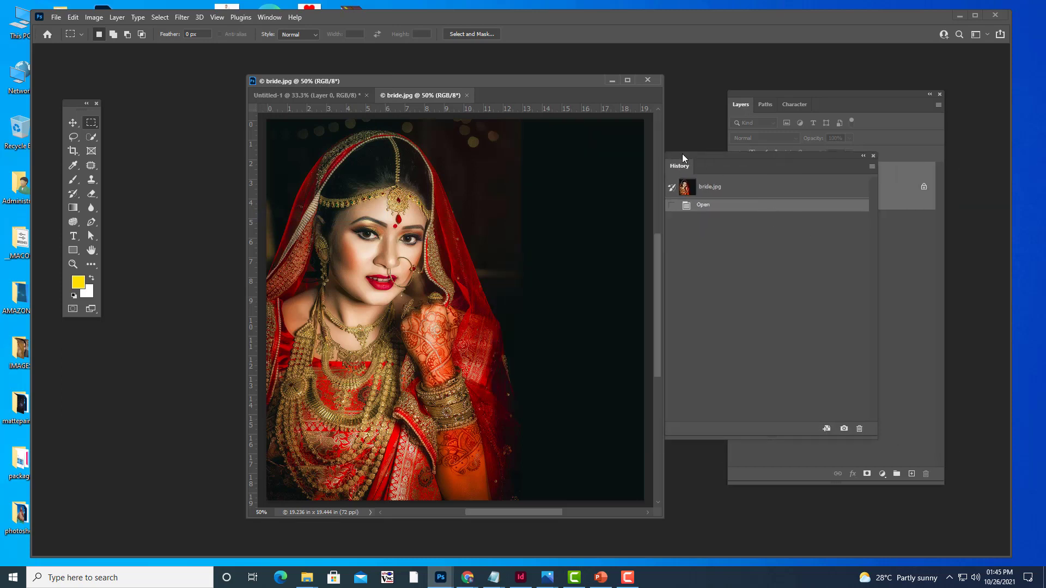
left_click_drag(682, 155, 605, 186)
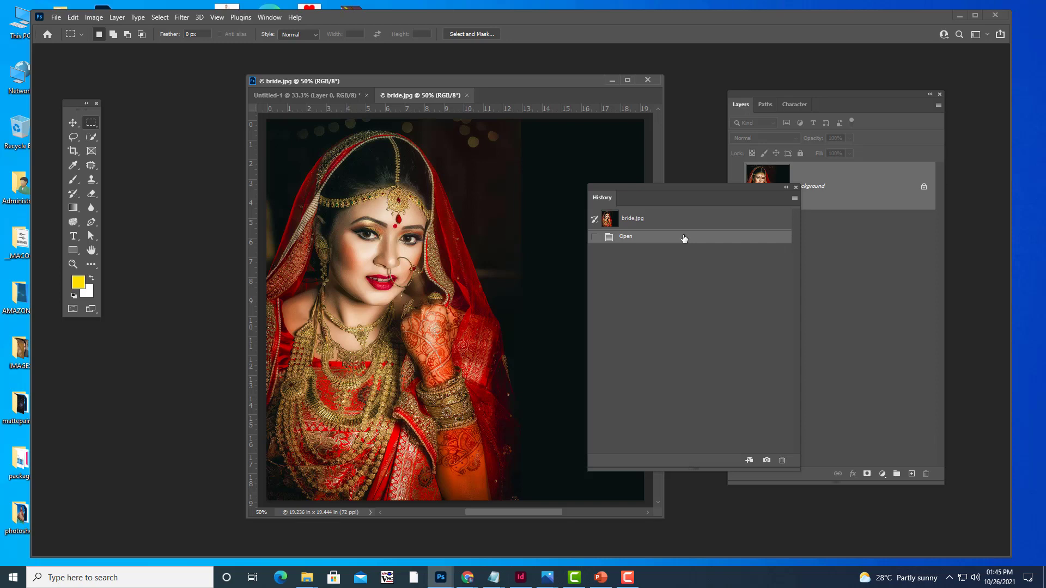
mouse_move(615, 191)
left_mouse_down()
mouse_move(577, 211)
mouse_move(582, 233)
left_mouse_up()
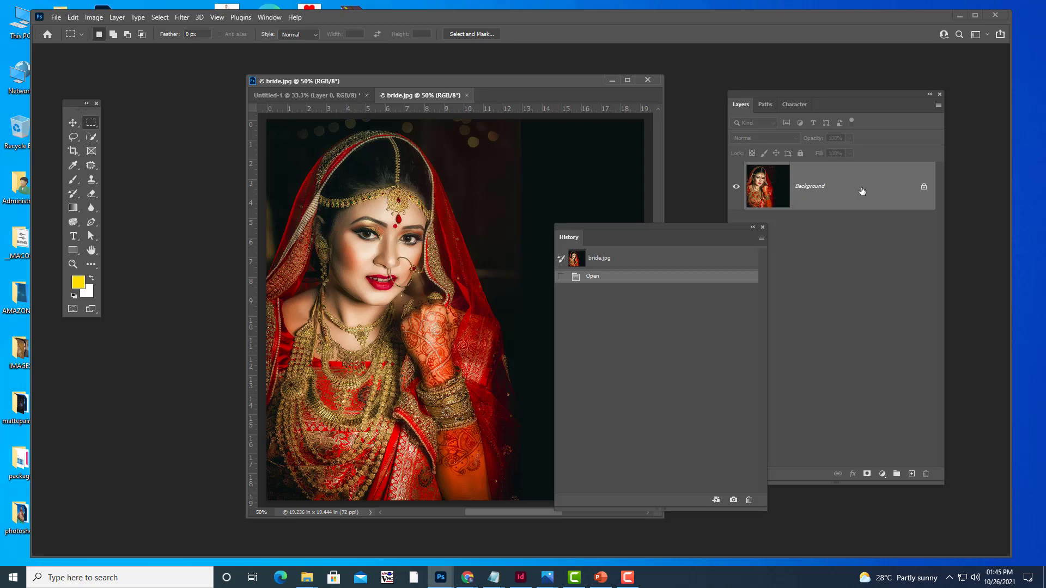
- Unlock the Background layer, move History below Layers, and zoom out
left_click(923, 187)
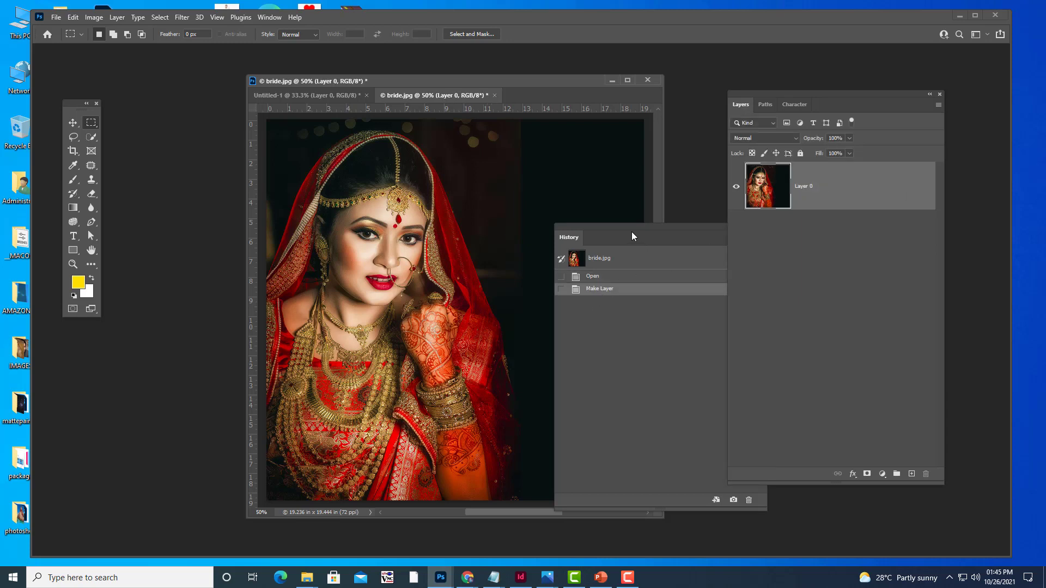
left_click_drag(632, 227, 813, 235)
key("ctrl+minus")
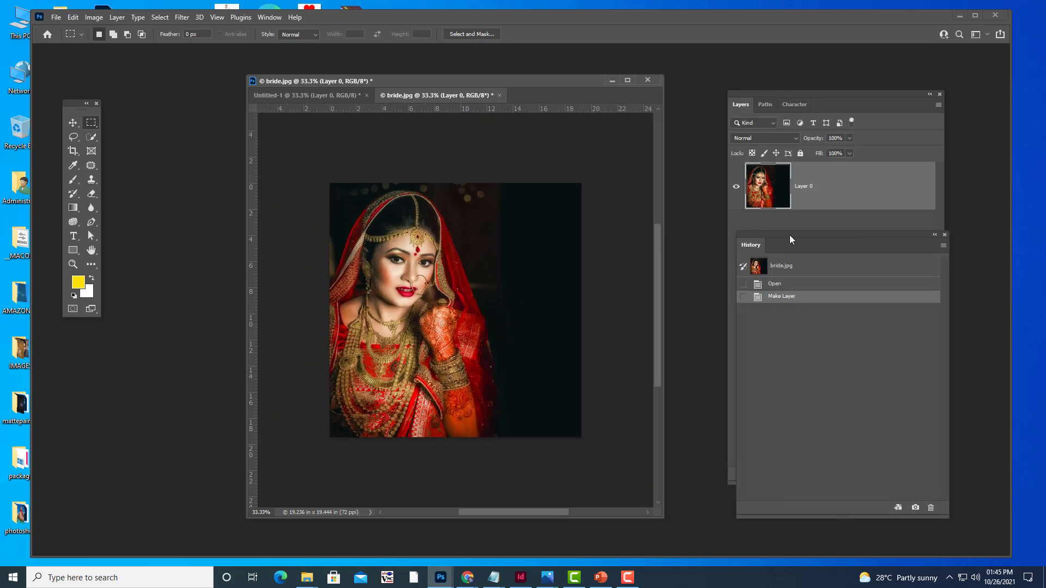
- Scale down and rotate the photo with Free Transform, then revert to the Open history state
key("ctrl+t")
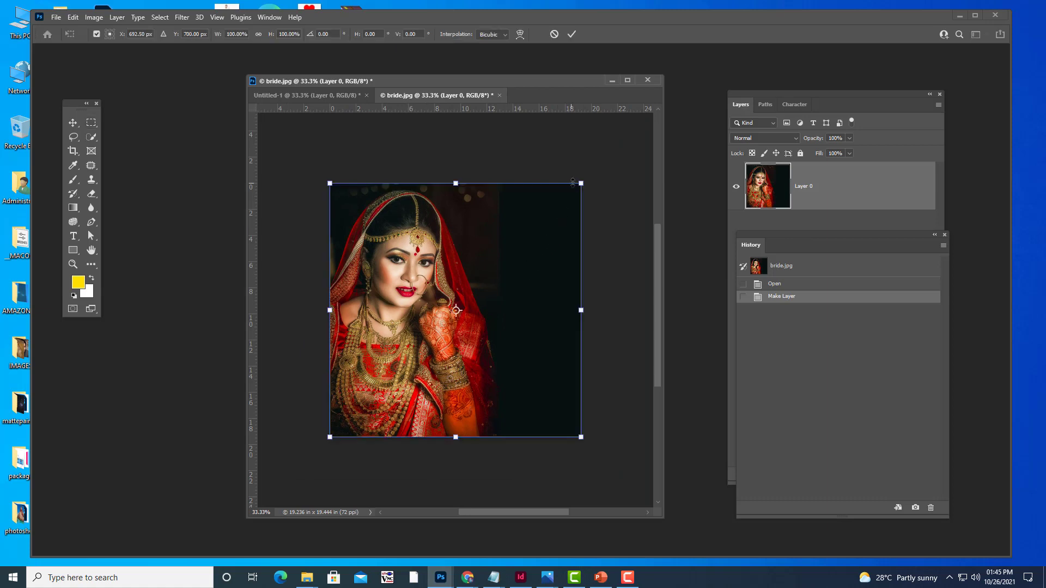
left_click_drag(581, 183, 563, 201)
left_click_drag(515, 240, 493, 273)
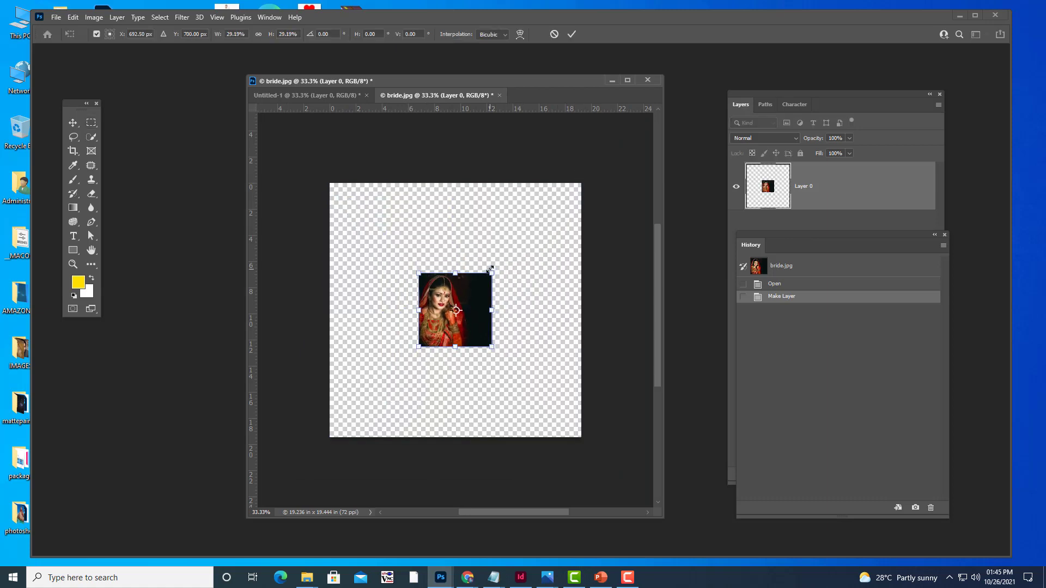
key("Return")
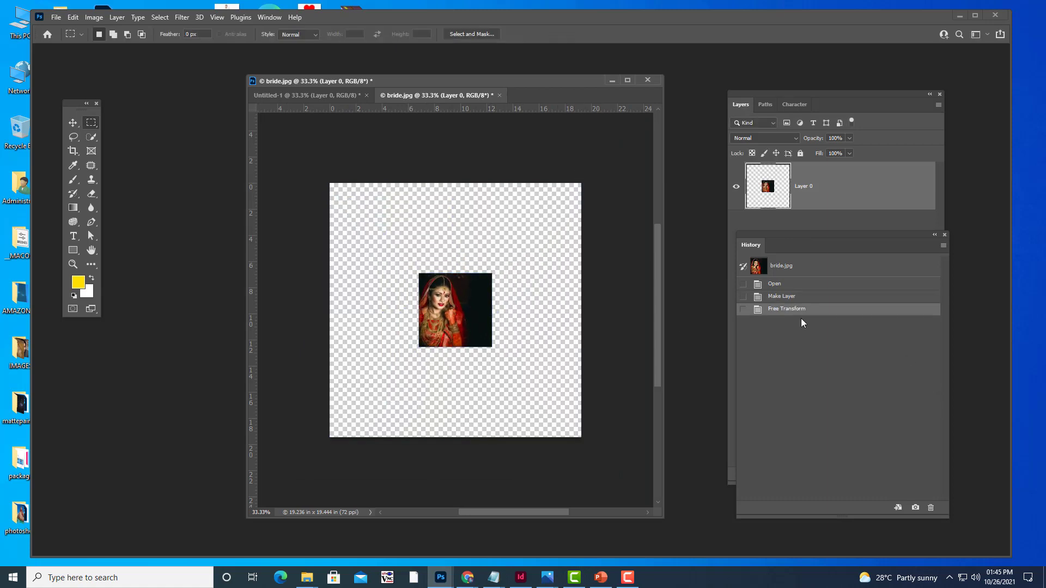
key("ctrl+t")
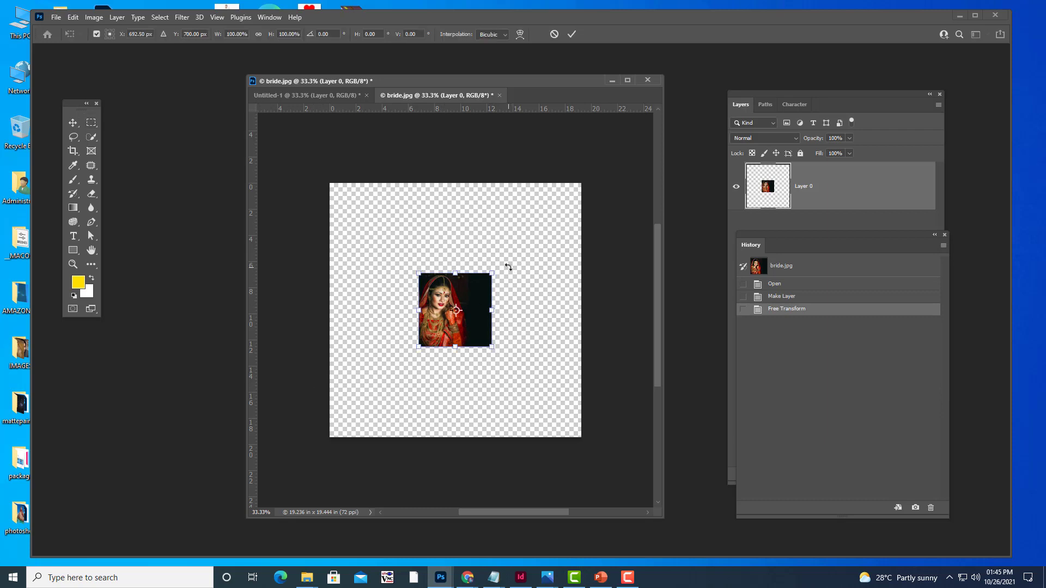
left_click_drag(508, 267, 525, 370)
key("Return")
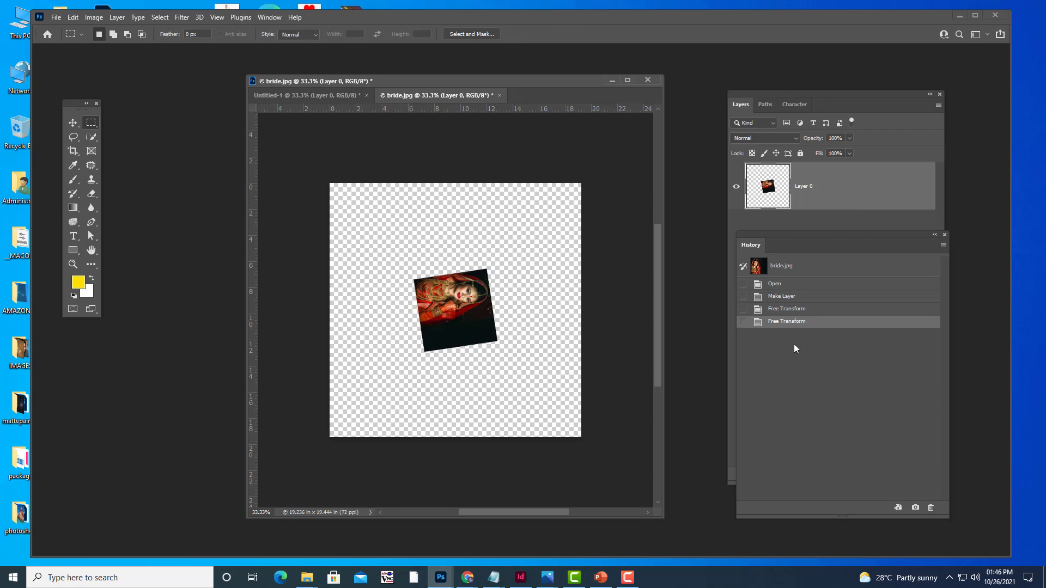
left_click(797, 285)
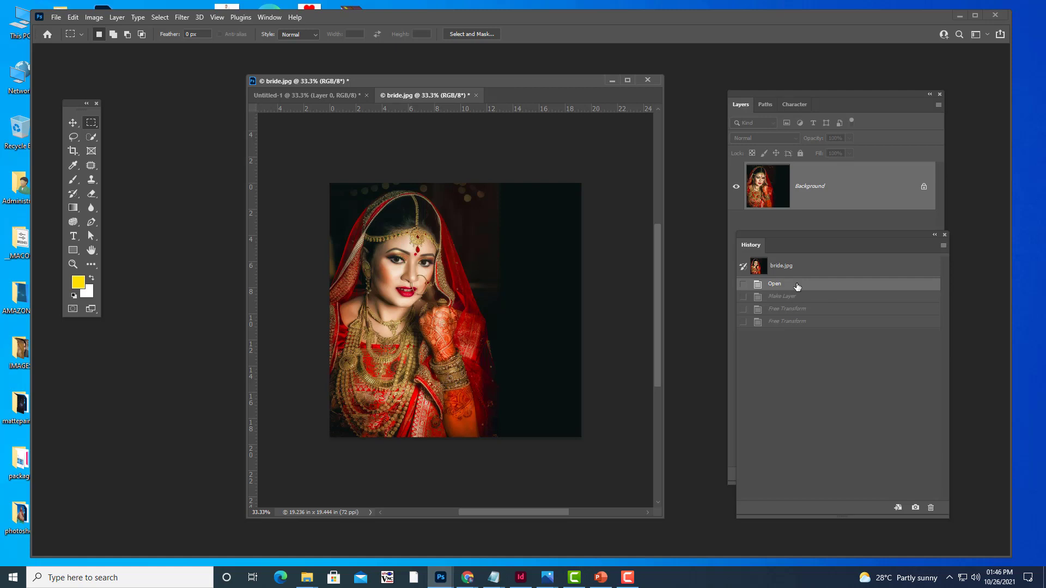
left_click(793, 297)
- Revert to the Open state, re-dock History under Layers, and select the History Brush
left_click(790, 285)
left_click(945, 237)
left_click_drag(437, 82, 437, 68)
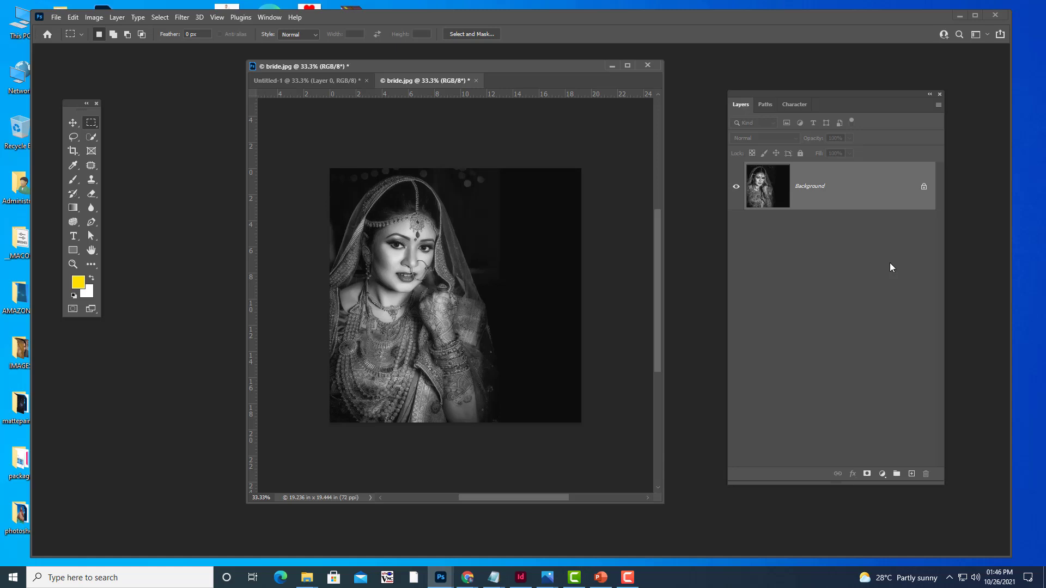
left_click(269, 18)
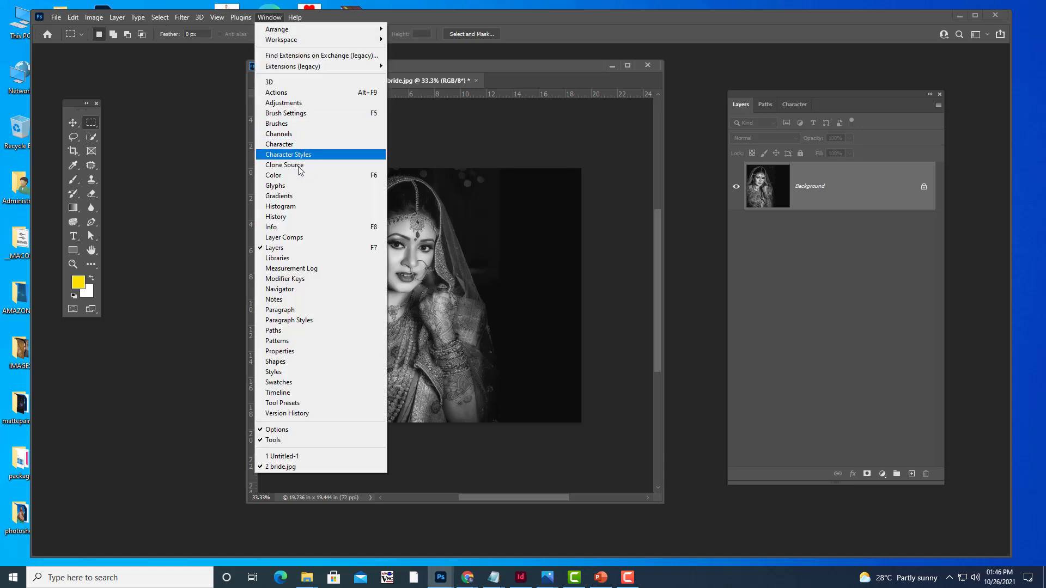
left_click(293, 223)
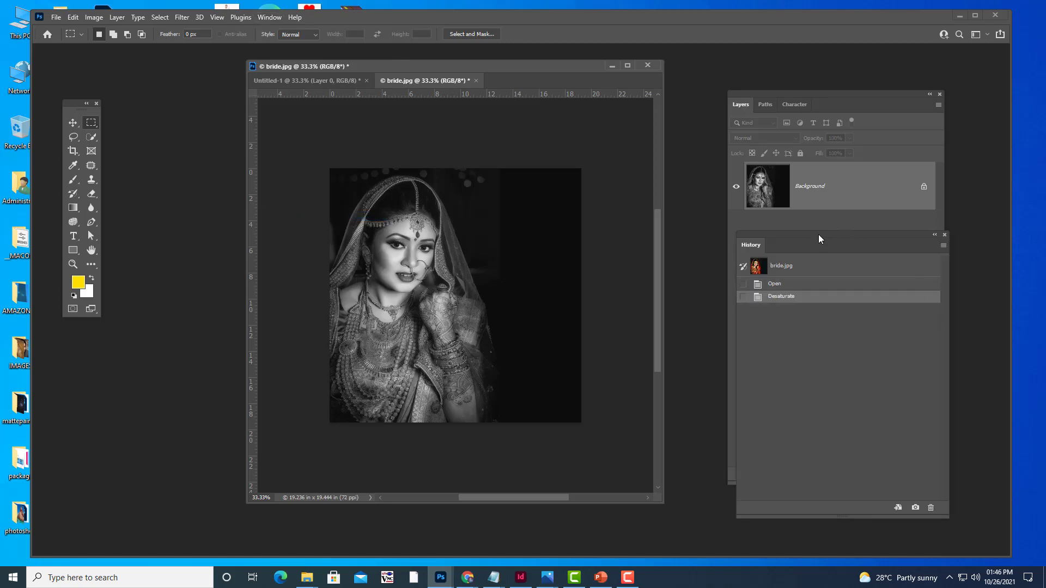
left_click_drag(818, 234, 815, 153)
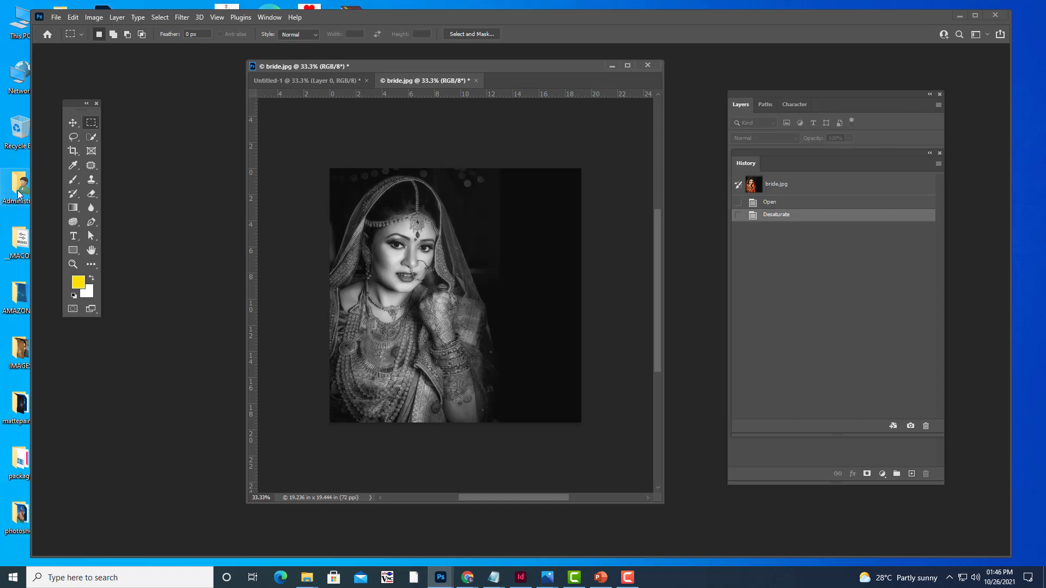
left_click(72, 195)
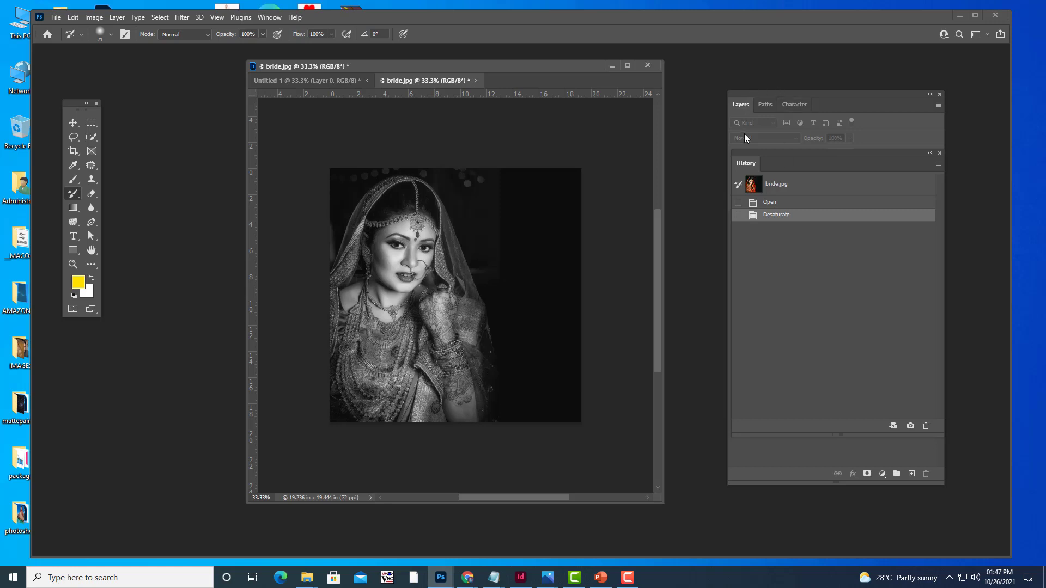
- Float the History panel, go full screen with F, zoom in, and enlarge the brush
left_click_drag(749, 155, 865, 337)
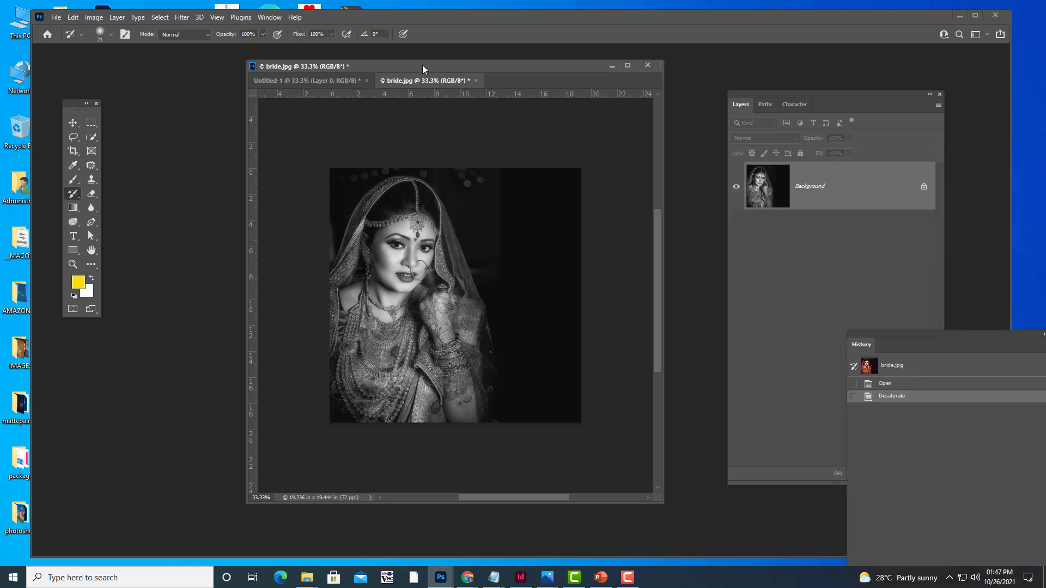
left_click_drag(423, 69, 482, 80)
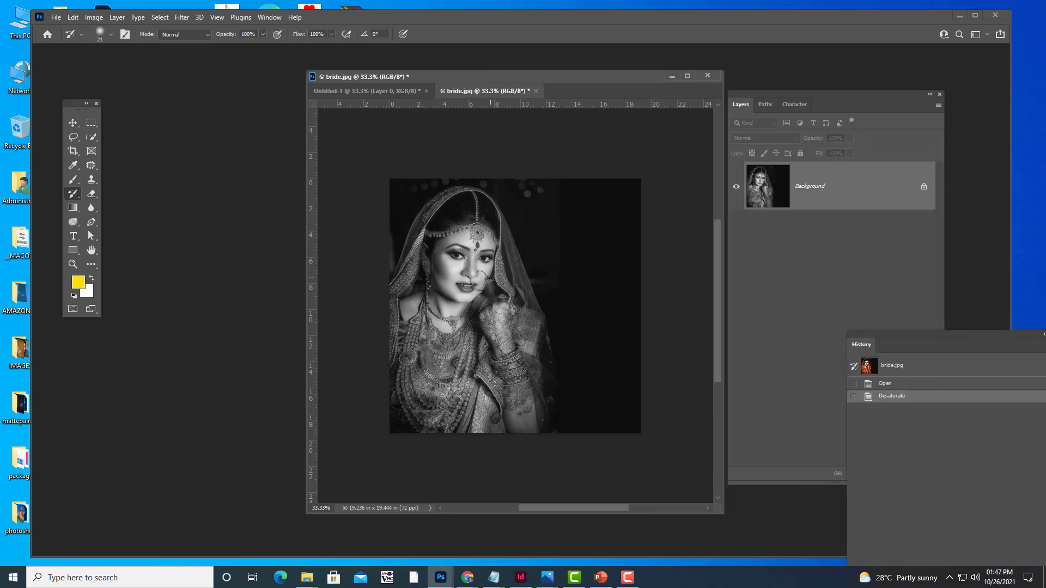
key("f")
key("f")
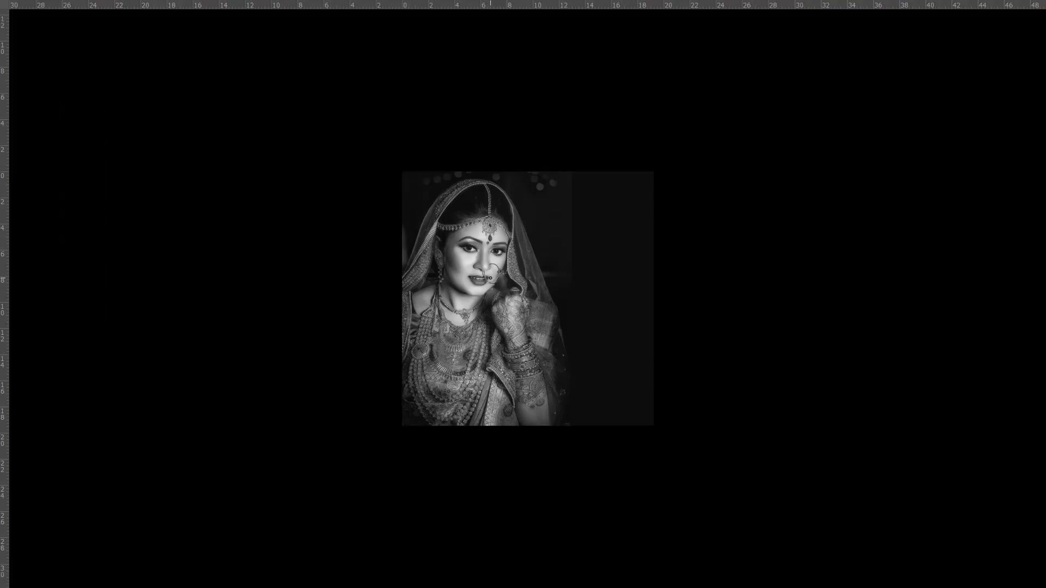
key("ctrl+plus")
key("ctrl+plus")
scroll(491, 281, "up", 2)
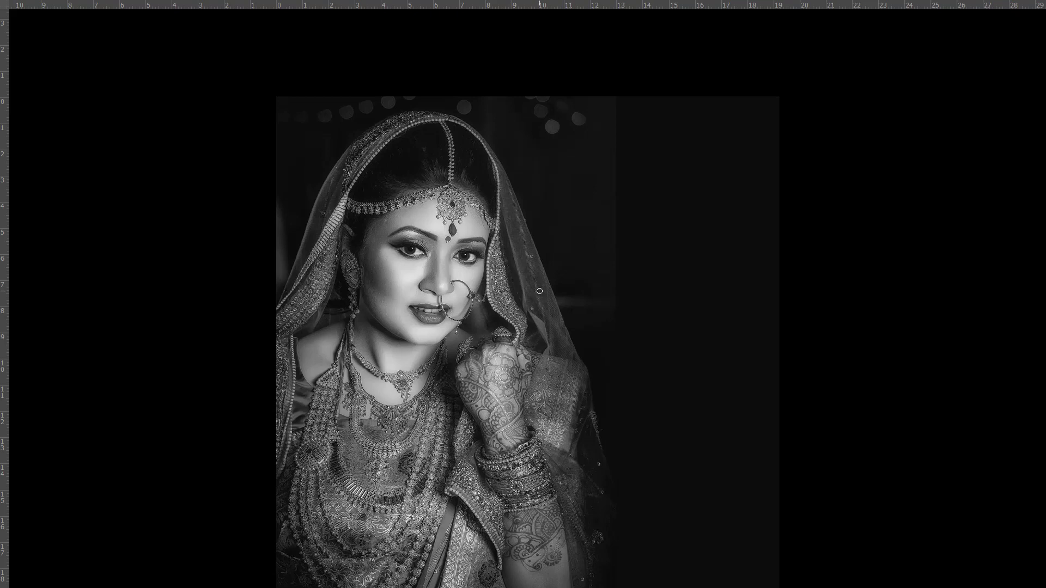
key("]")
key("]")
key("]")
- Paint red back onto the dupatta beside her face, along its top edge and left side
mouse_move(520, 240)
left_mouse_down()
mouse_move(518, 280)
mouse_move(556, 348)
mouse_move(562, 411)
mouse_move(611, 582)
left_mouse_up()
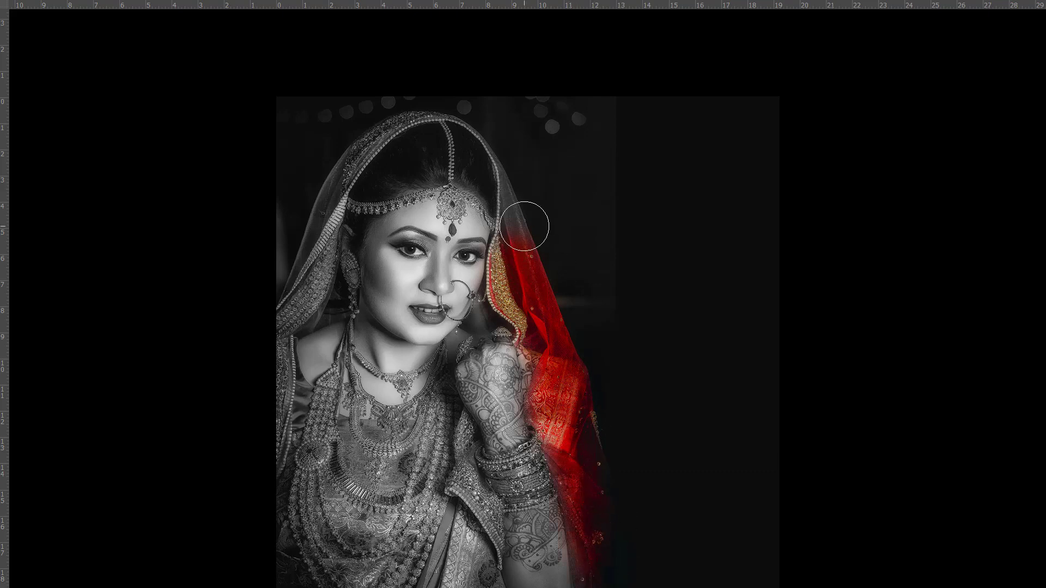
scroll(524, 226, "up", 3)
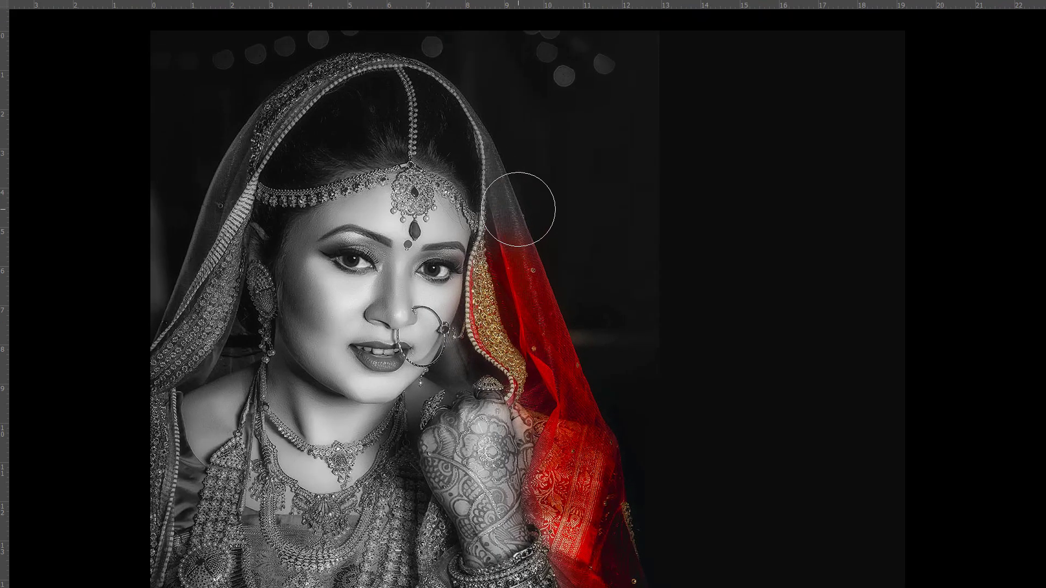
key("bracketleft")
key("bracketleft")
key("bracketleft")
key("bracketleft")
key("bracketleft")
mouse_move(473, 112)
left_mouse_down()
mouse_move(499, 204)
mouse_move(491, 184)
mouse_move(489, 238)
mouse_move(512, 209)
mouse_move(528, 255)
left_mouse_up()
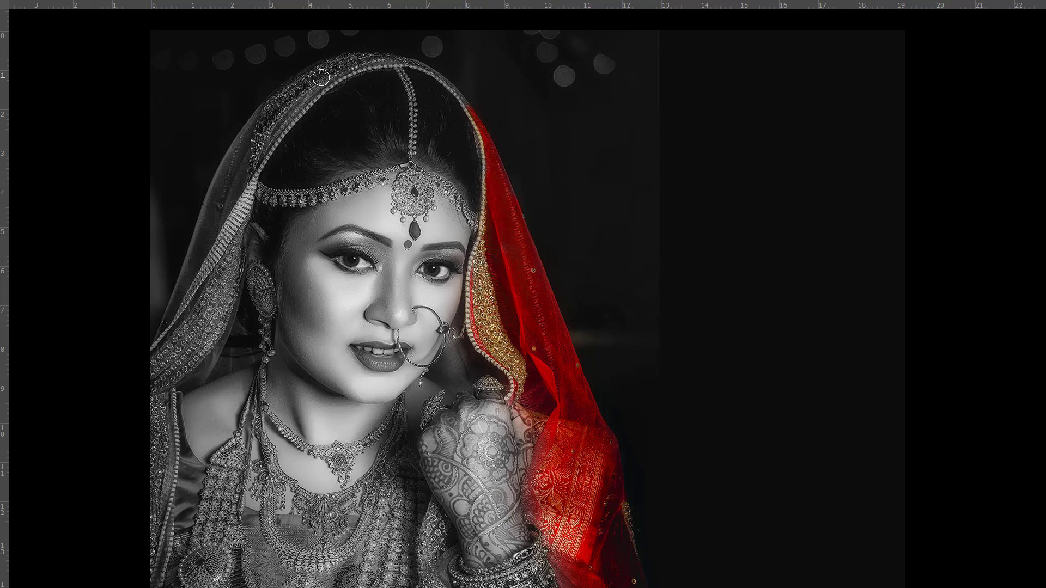
left_click_drag(321, 77, 387, 60)
key("bracketright")
mouse_move(329, 79)
left_mouse_down()
mouse_move(261, 124)
mouse_move(308, 79)
mouse_move(296, 112)
mouse_move(227, 182)
mouse_move(215, 218)
mouse_move(234, 167)
mouse_move(240, 183)
mouse_move(215, 289)
mouse_move(209, 240)
mouse_move(169, 345)
mouse_move(210, 319)
mouse_move(230, 238)
mouse_move(153, 370)
mouse_move(188, 373)
left_mouse_up()
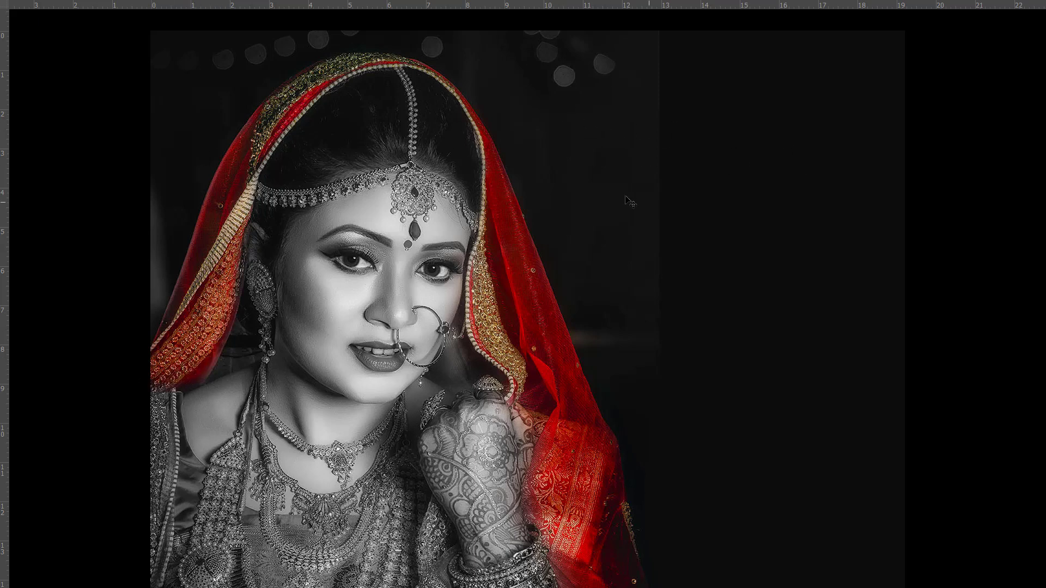
- Zoom in on the face and restore gold to the forehead chain and red to the drop gem
key("ctrl+plus")
key("ctrl+plus")
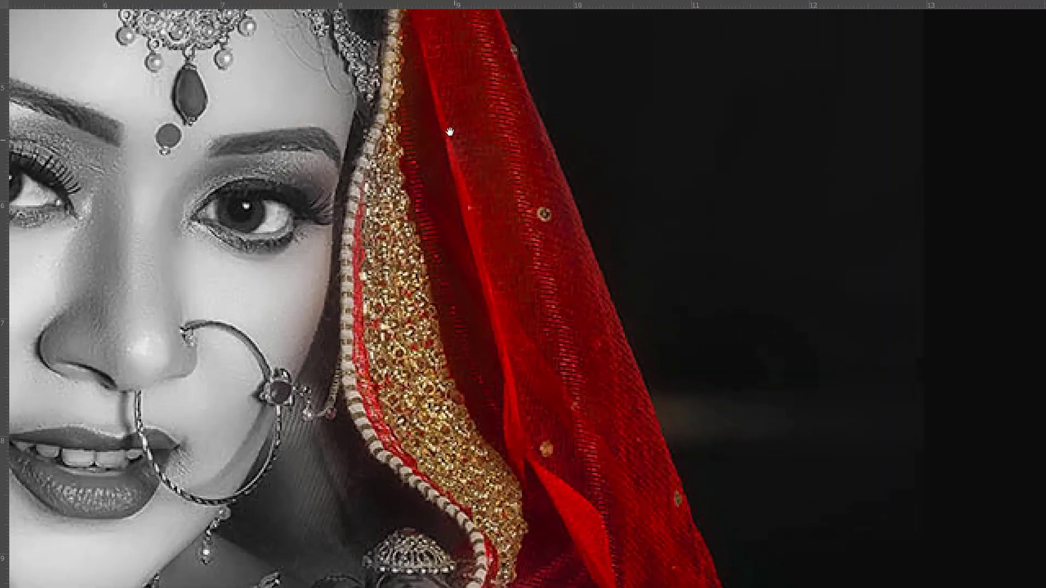
left_click_drag(449, 134, 704, 358)
left_click_drag(396, 52, 685, 259)
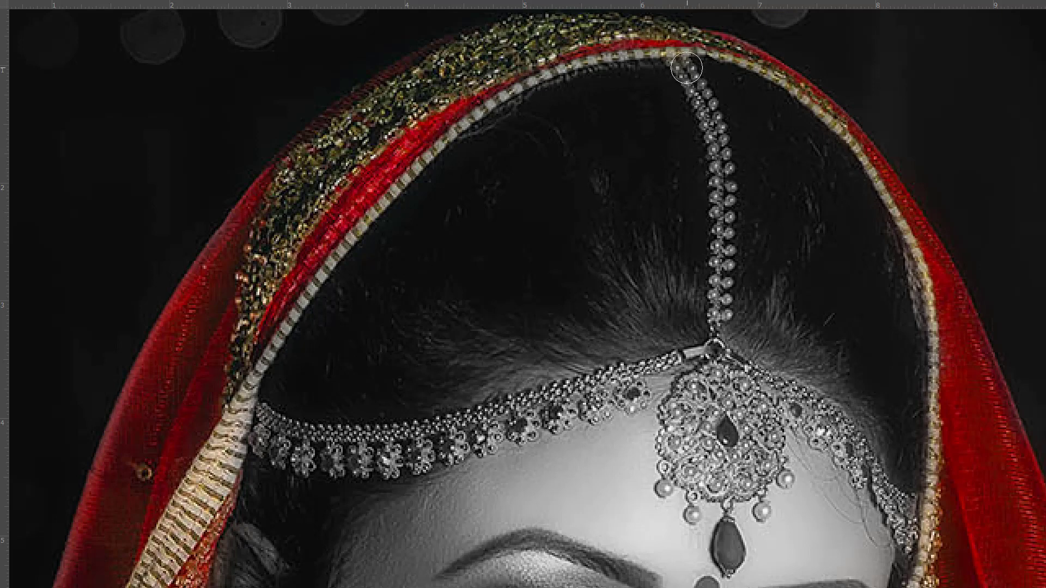
mouse_move(679, 57)
left_mouse_down()
mouse_move(710, 117)
mouse_move(727, 204)
mouse_move(718, 354)
mouse_move(736, 397)
mouse_move(733, 463)
mouse_move(730, 430)
mouse_move(688, 425)
mouse_move(701, 387)
mouse_move(665, 436)
mouse_move(730, 424)
mouse_move(708, 453)
mouse_move(757, 414)
mouse_move(763, 466)
mouse_move(711, 493)
mouse_move(694, 476)
left_mouse_up()
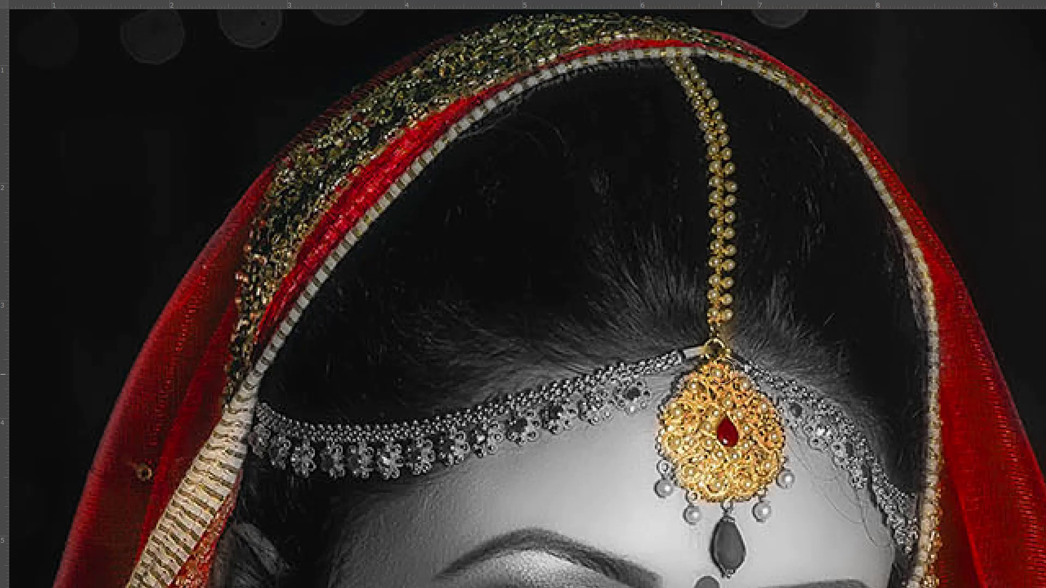
scroll(728, 442, "down", 2)
scroll(726, 420, "down", 2)
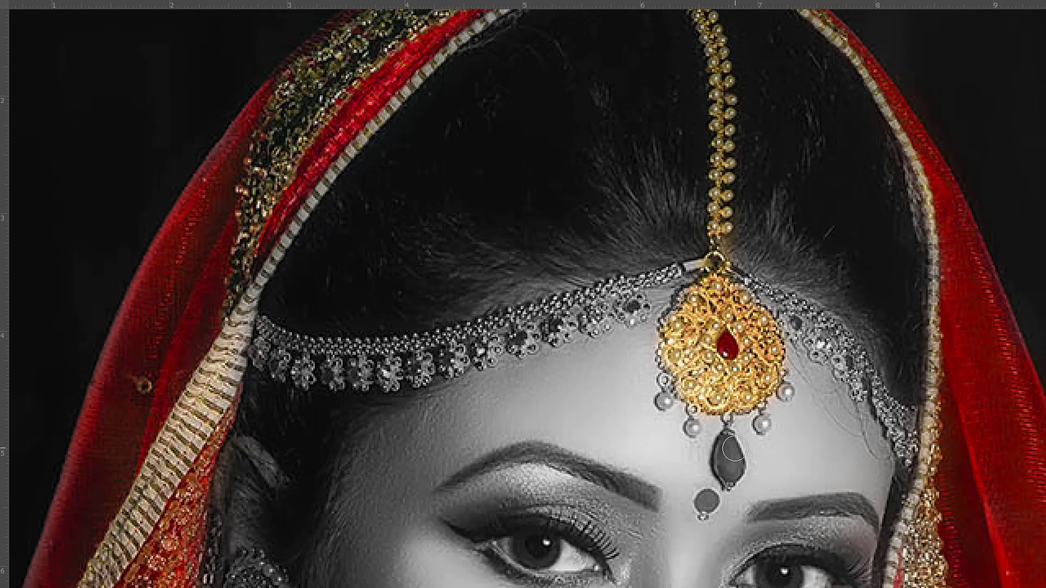
mouse_move(725, 436)
left_mouse_down()
mouse_move(730, 482)
mouse_move(732, 457)
left_mouse_up()
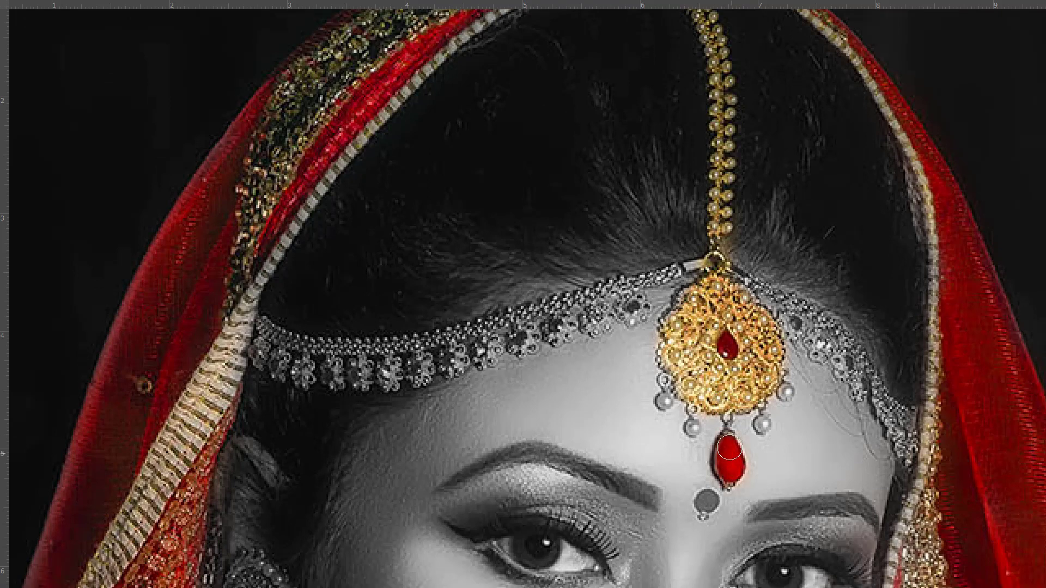
- Restore gold, green and red on the left and right headband chains and pendants
mouse_move(271, 347)
left_mouse_down()
mouse_move(261, 360)
mouse_move(258, 328)
mouse_move(276, 341)
mouse_move(256, 357)
mouse_move(391, 351)
mouse_move(701, 262)
mouse_move(815, 316)
mouse_move(881, 383)
mouse_move(888, 406)
left_mouse_up()
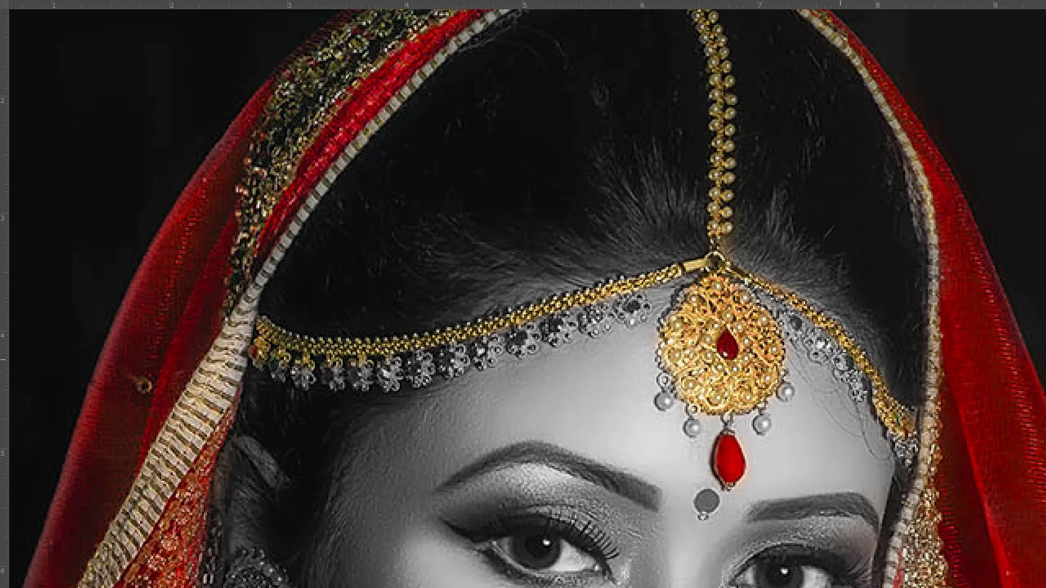
mouse_move(844, 362)
left_mouse_down()
mouse_move(851, 376)
mouse_move(824, 346)
left_mouse_up()
left_click(800, 323)
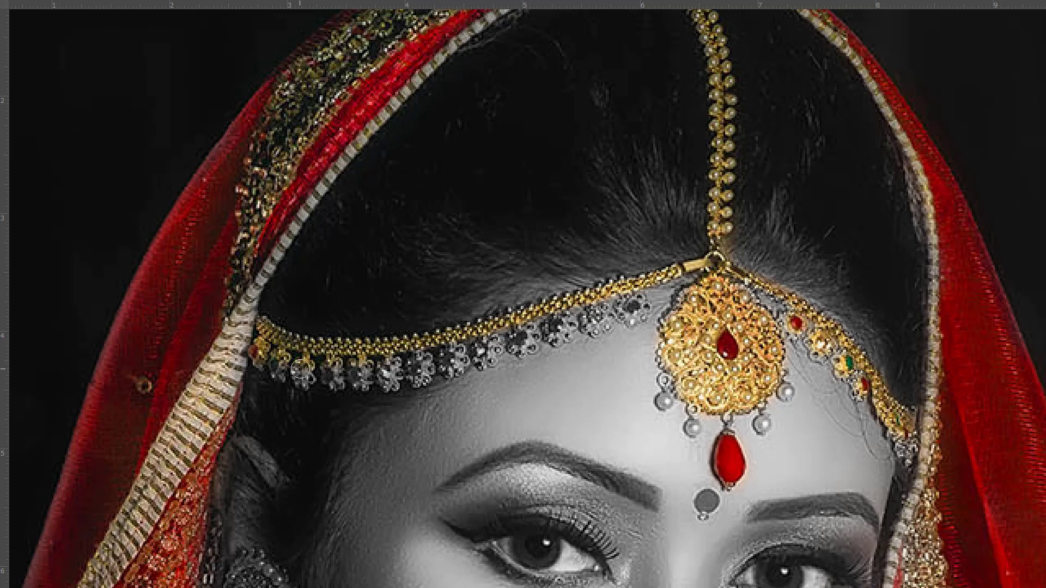
mouse_move(281, 360)
left_mouse_down()
mouse_move(305, 376)
mouse_move(450, 361)
mouse_move(637, 304)
left_mouse_up()
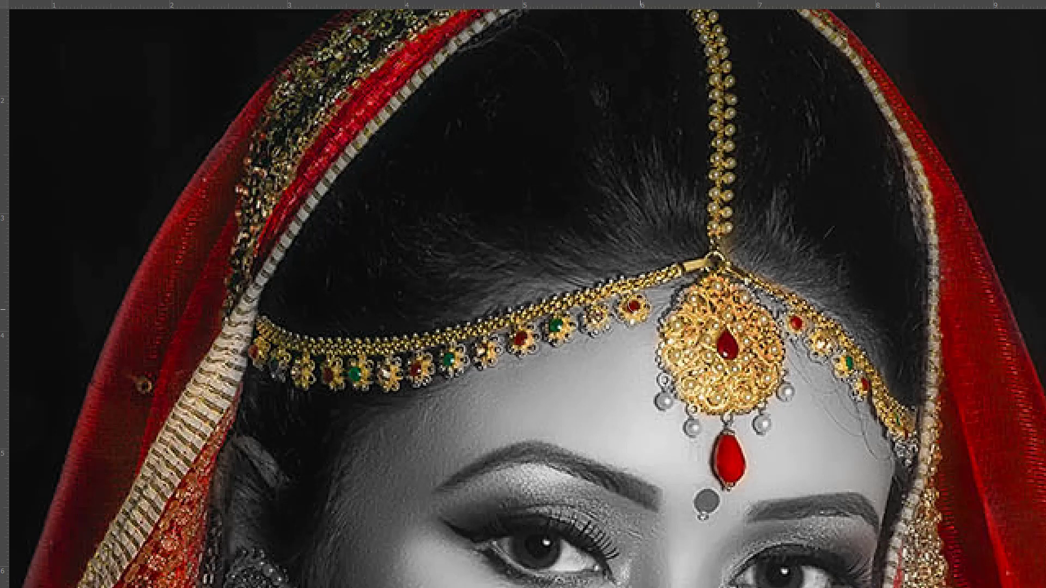
- Paint red back onto the lower lip, upper lip and bindi, then zoom out to the full portrait
scroll(845, 317, "down", 2)
scroll(831, 319, "down", 3)
scroll(815, 322, "down", 3)
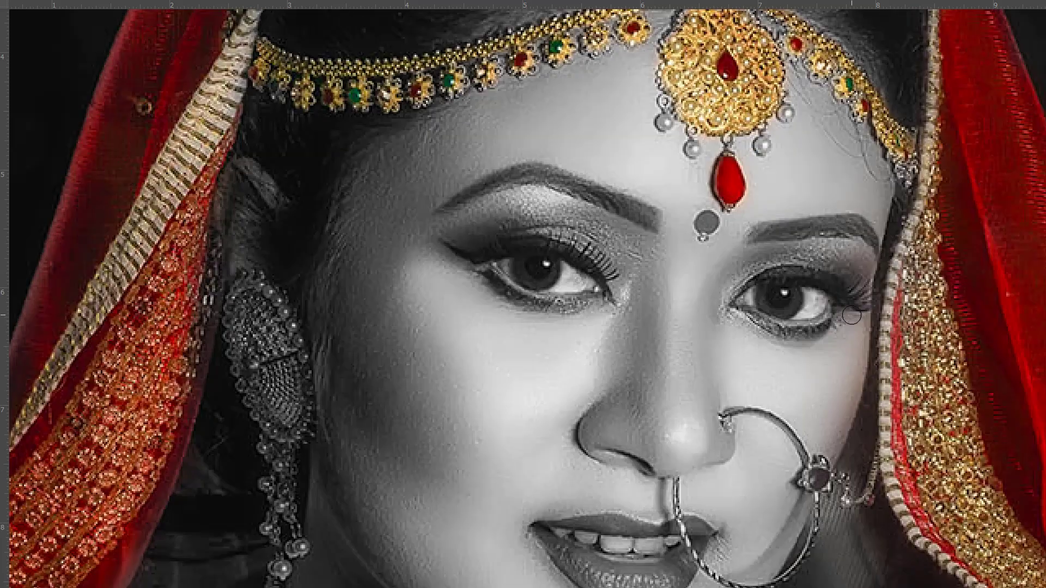
scroll(801, 325, "down", 2)
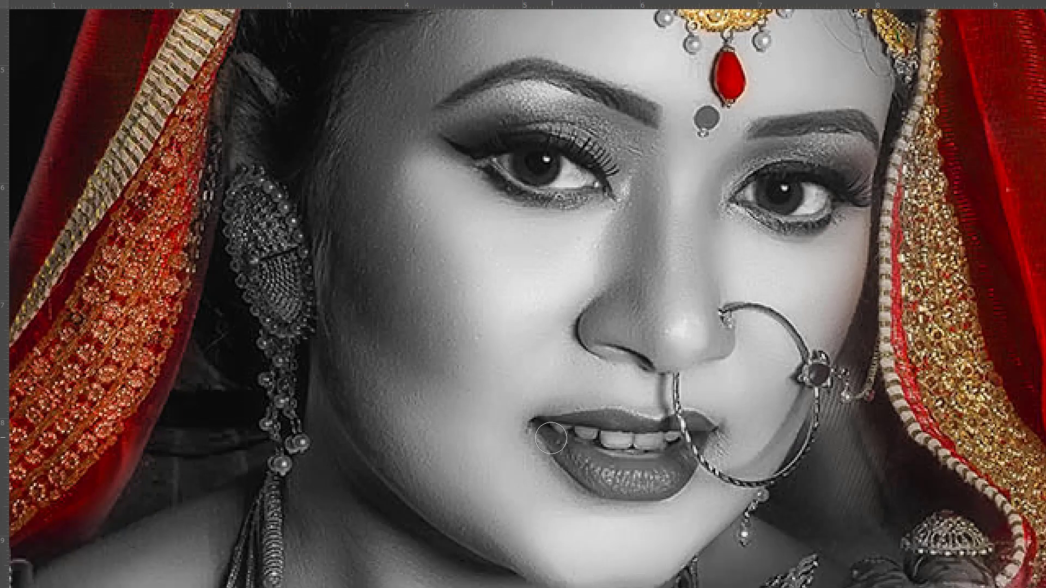
mouse_move(549, 435)
left_mouse_down()
mouse_move(614, 473)
mouse_move(671, 465)
mouse_move(624, 485)
left_mouse_up()
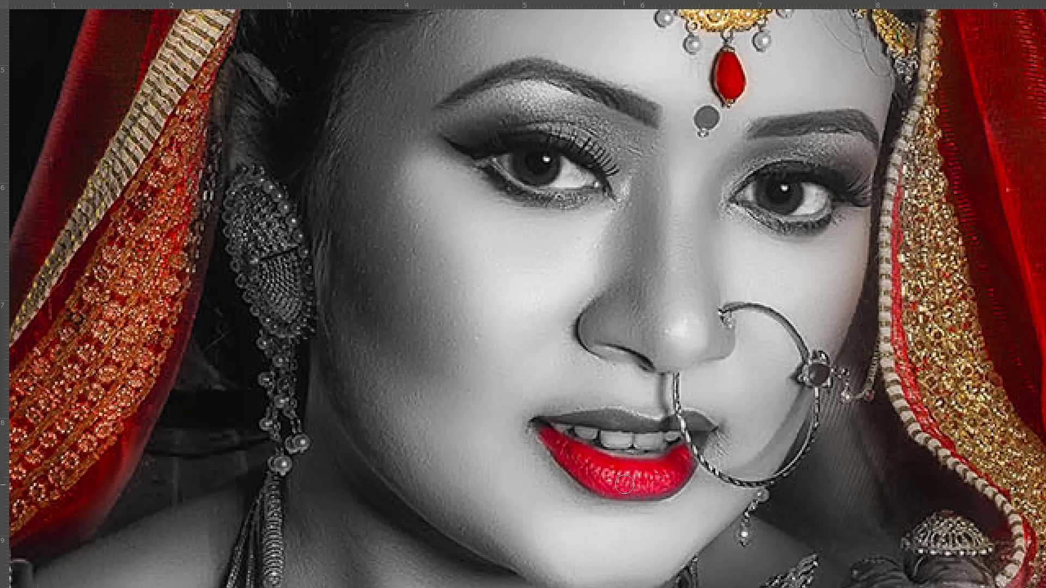
left_click_drag(690, 418, 698, 423)
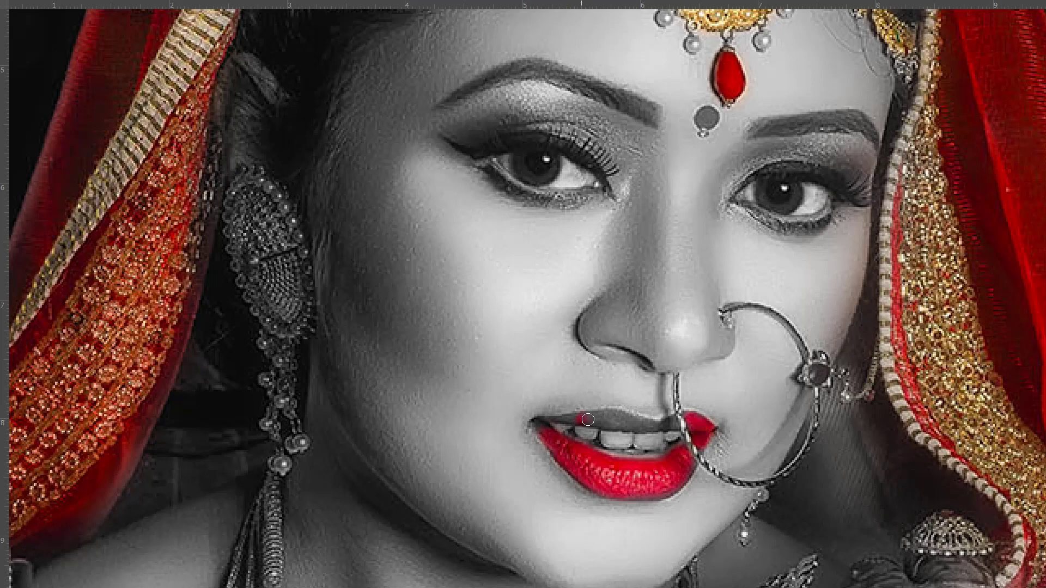
left_click_drag(587, 420, 644, 427)
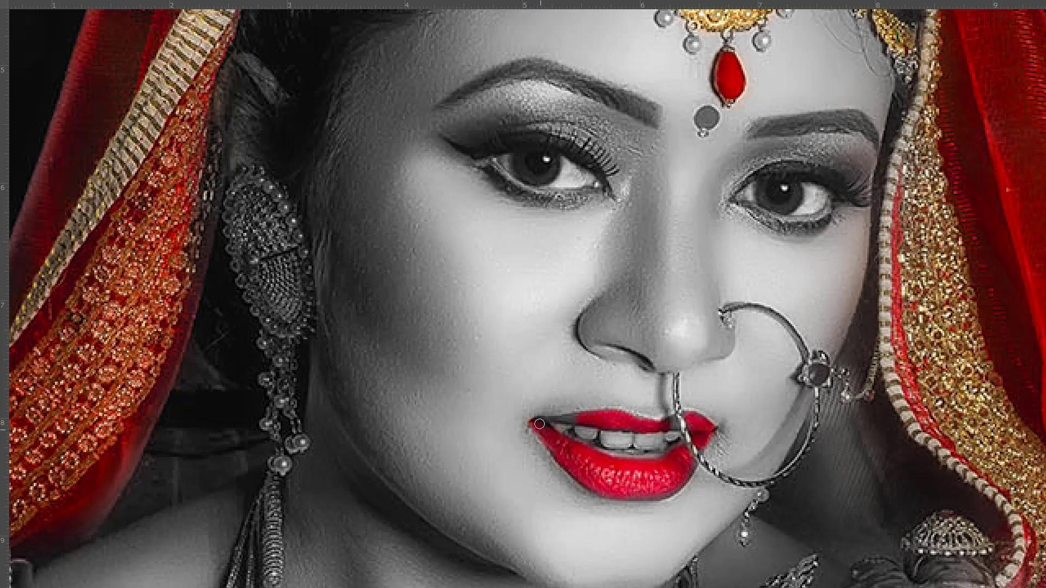
left_click_drag(560, 421, 580, 419)
left_click(707, 117)
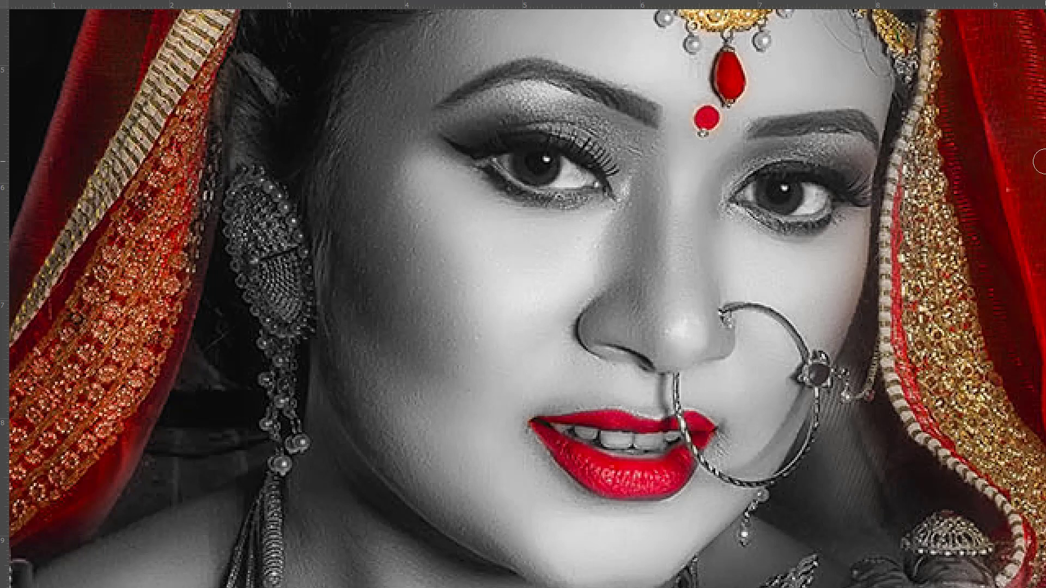
key("ctrl+minus")
key("ctrl+minus")
key("ctrl+minus")
key("ctrl+minus")
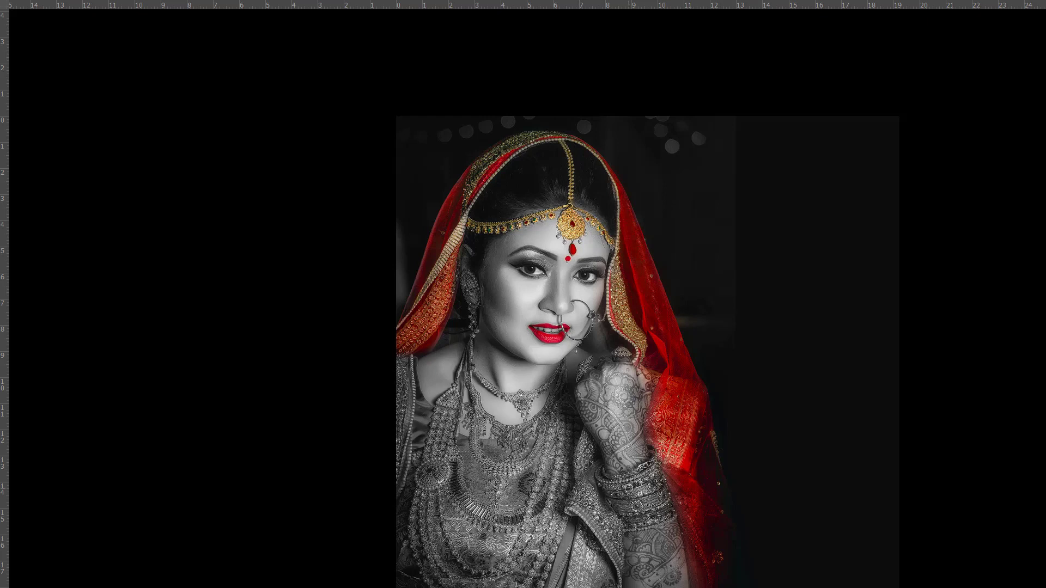
- Paint gold back onto the bangles, then exit full-screen mode with F
mouse_move(602, 478)
left_mouse_down()
mouse_move(635, 482)
mouse_move(633, 499)
mouse_move(645, 486)
mouse_move(630, 514)
mouse_move(642, 523)
mouse_move(667, 517)
mouse_move(633, 521)
left_mouse_up()
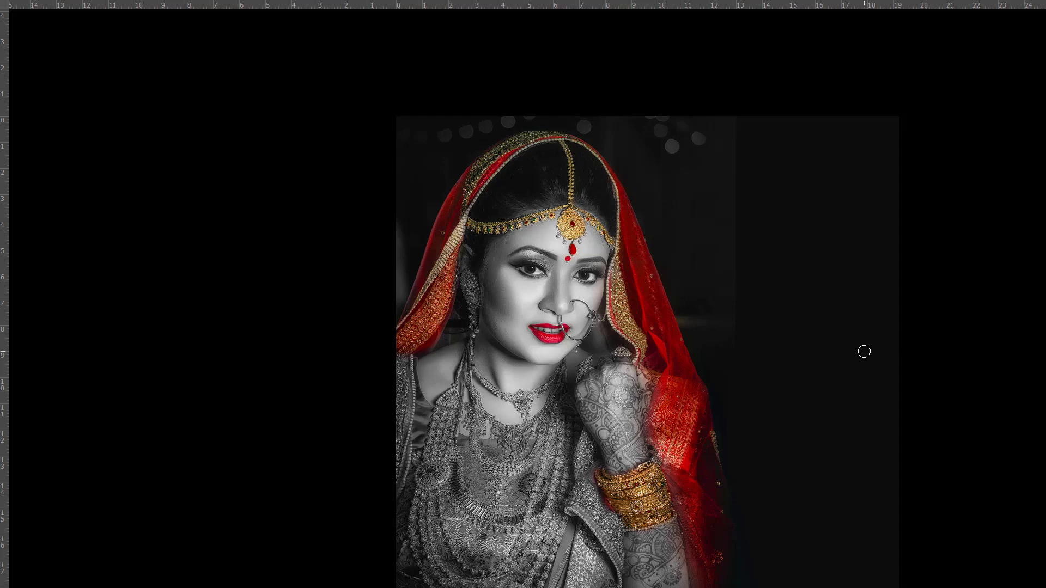
key("f")
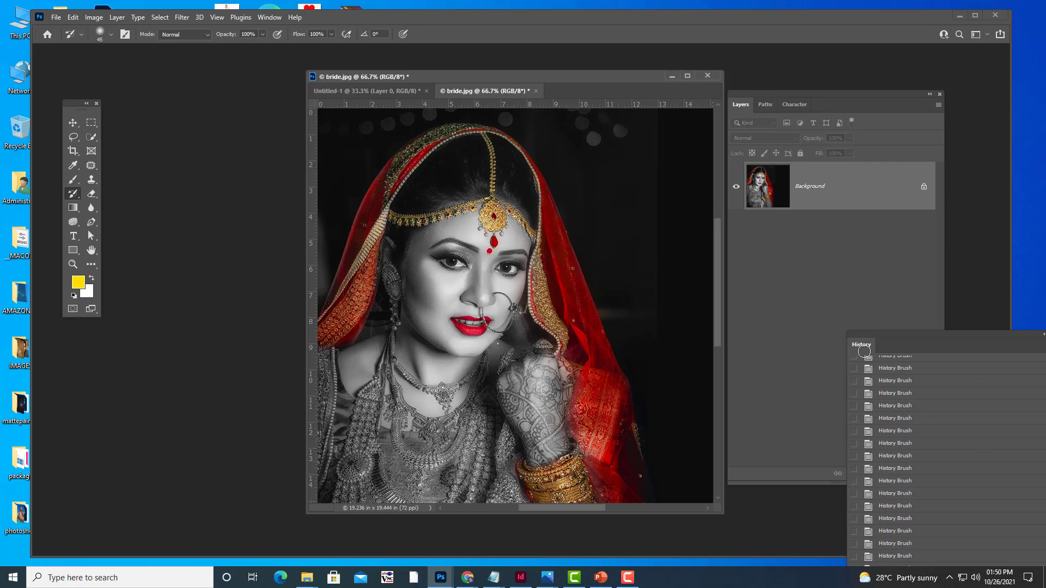
- Set the view to 50%, float a shorter History panel beside the image, and minimise Photoshop
key("ctrl+minus")
key("ctrl+minus")
key("ctrl+minus")
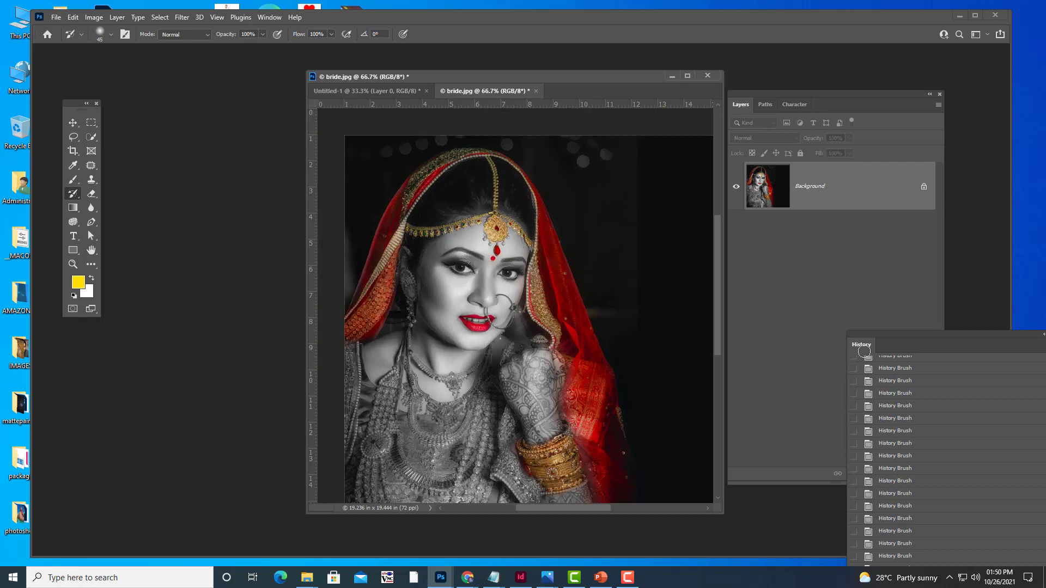
key("ctrl+plus")
key("ctrl+plus")
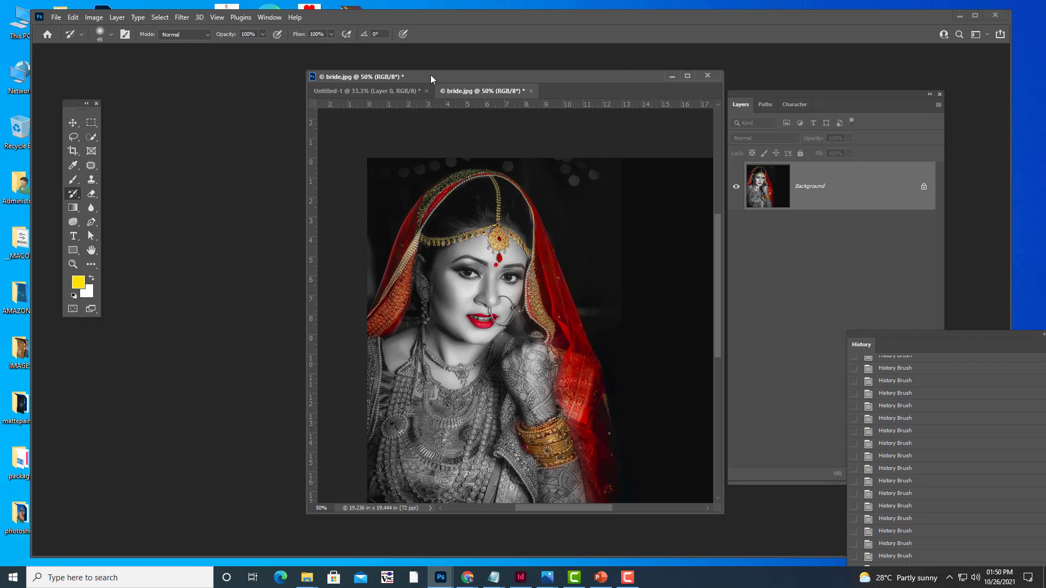
left_click_drag(433, 77, 266, 48)
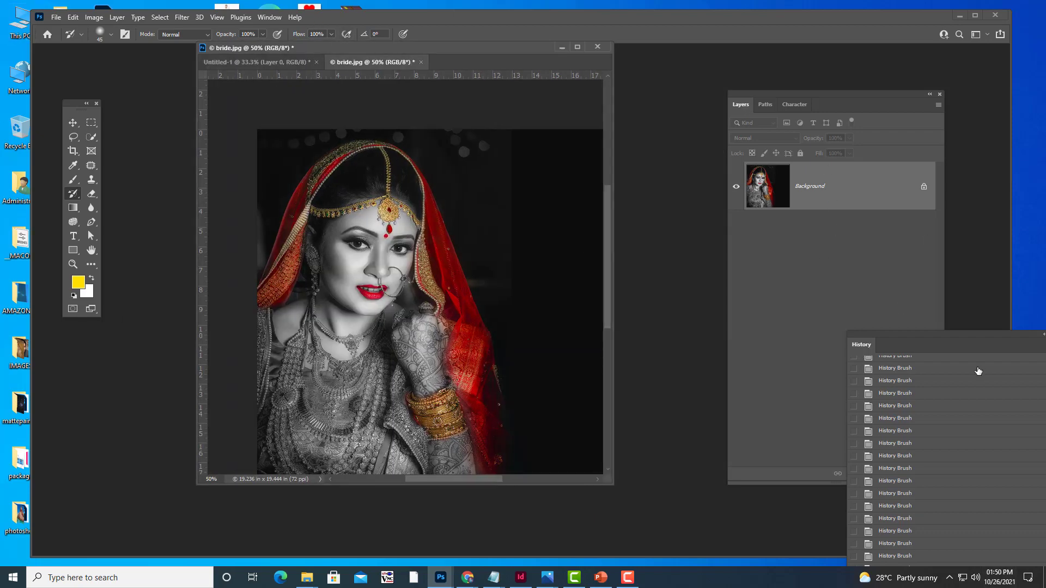
left_click_drag(881, 337, 678, 96)
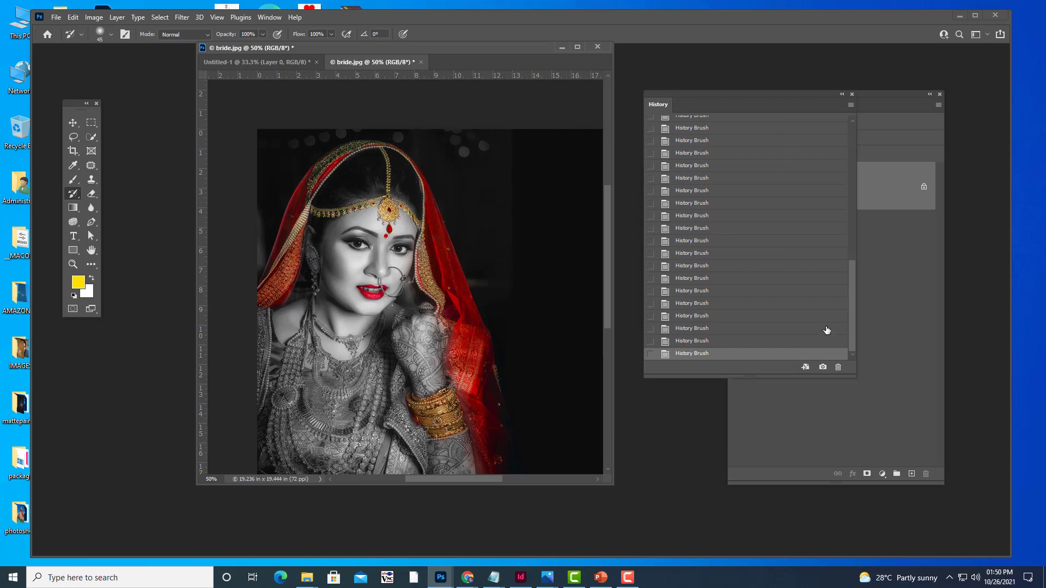
left_click_drag(856, 376, 862, 341)
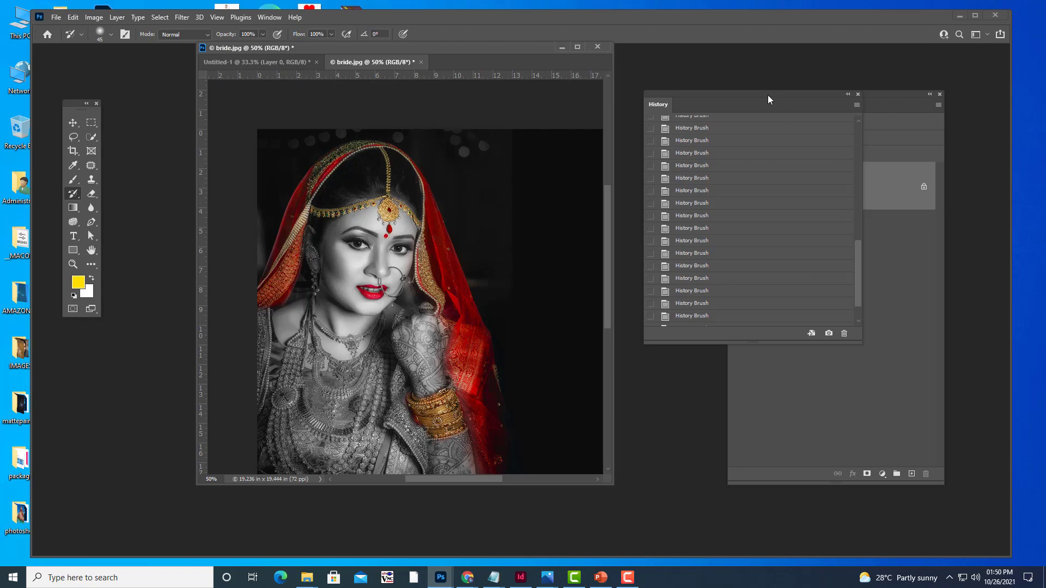
left_click(960, 15)
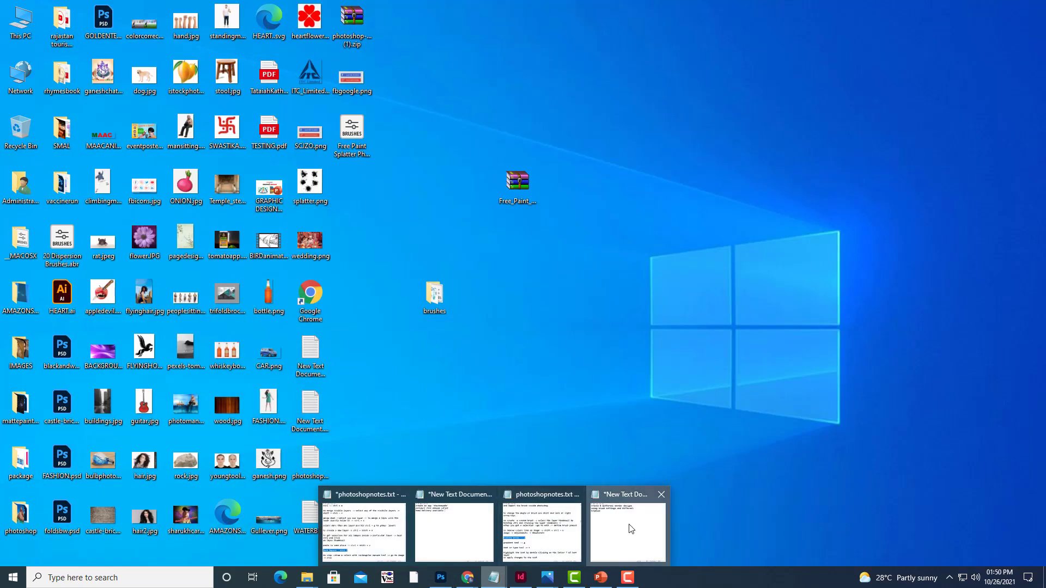
- In the New Text Document, type 'take a picture of a woman with lot of jewellery and paint her saree with'
left_click(645, 527)
left_click_drag(731, 78, 761, 38)
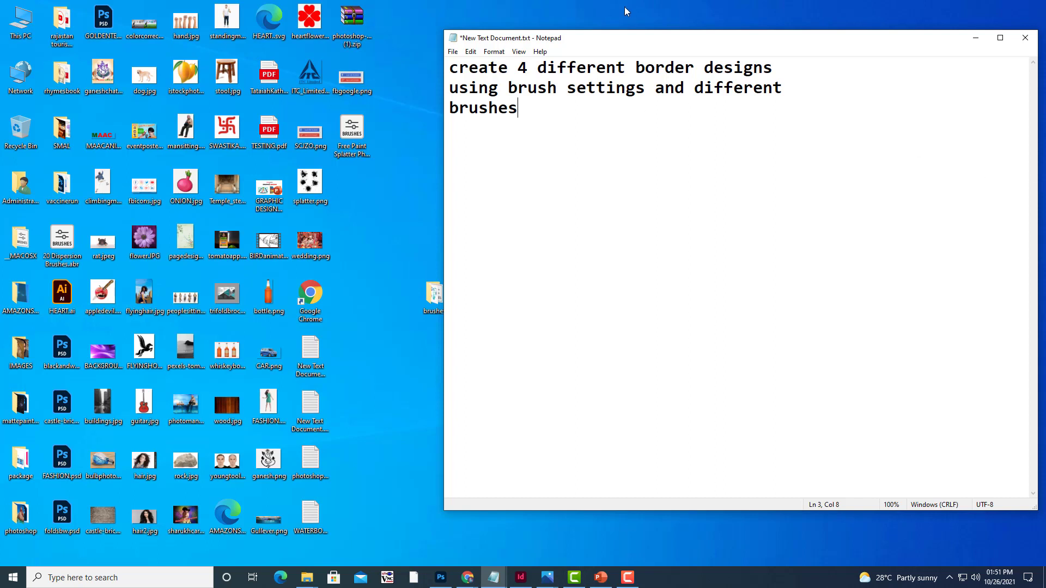
left_click_drag(623, 42, 665, 59)
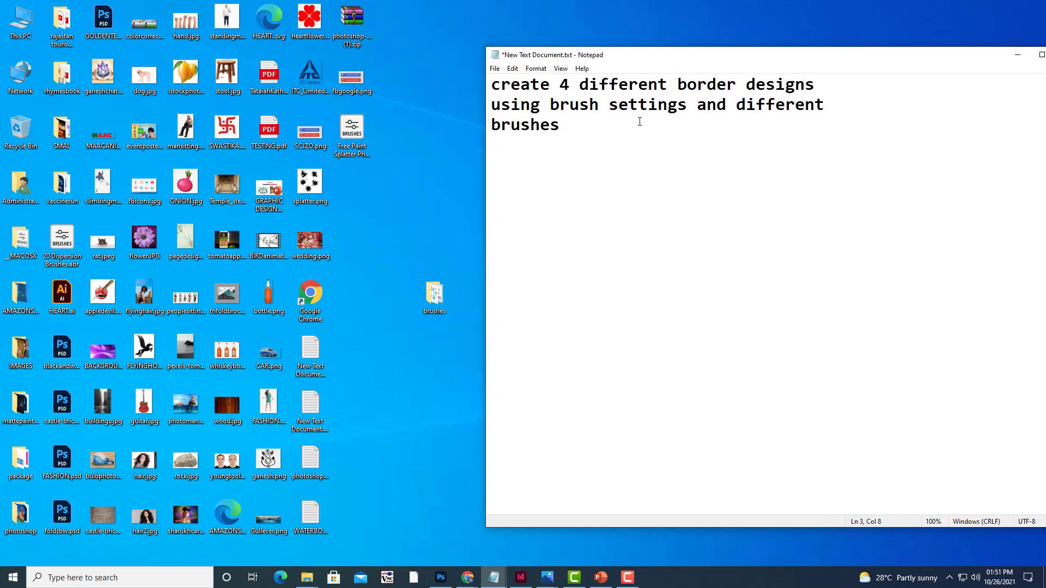
key("Return")
type("take a pi")
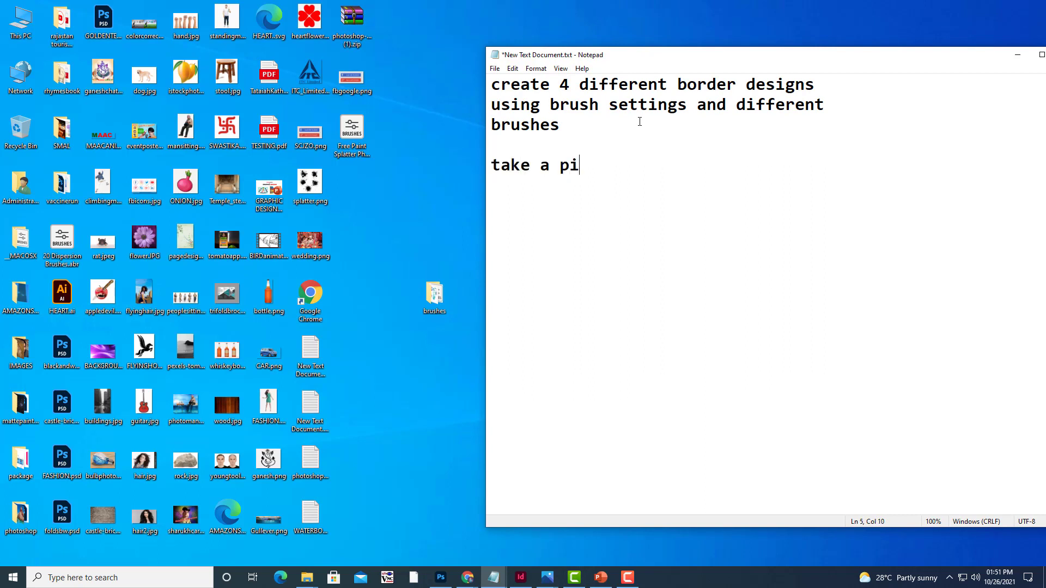
type("cture of ")
type("a woman ")
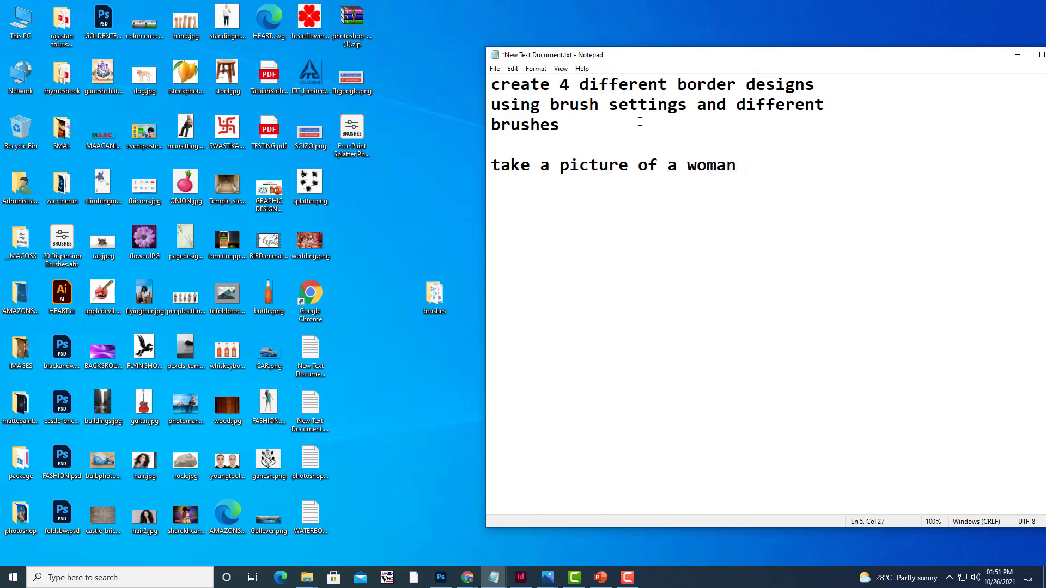
type("with lot of")
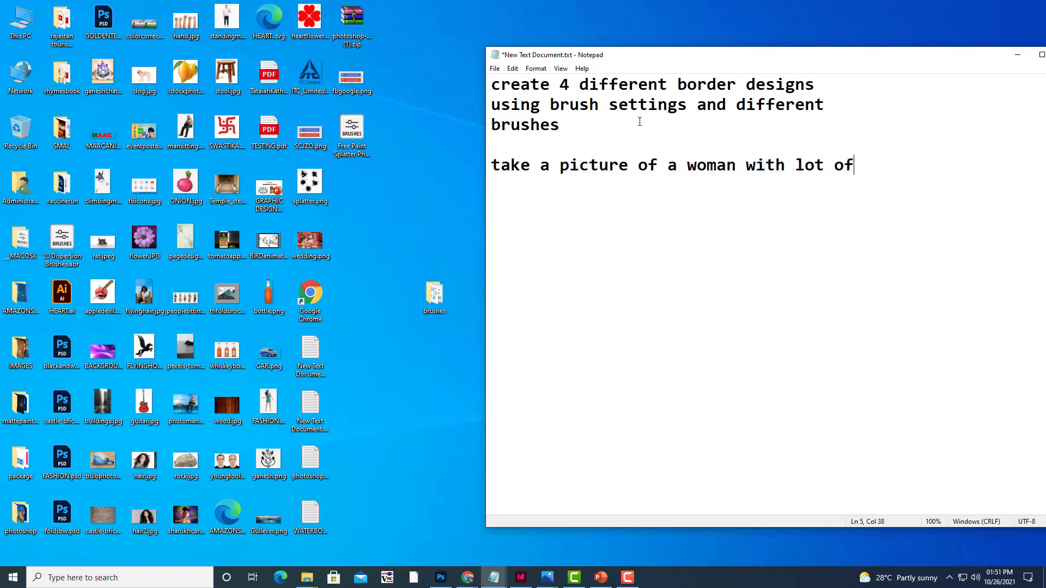
key("Return")
type("jewel")
type("lery")
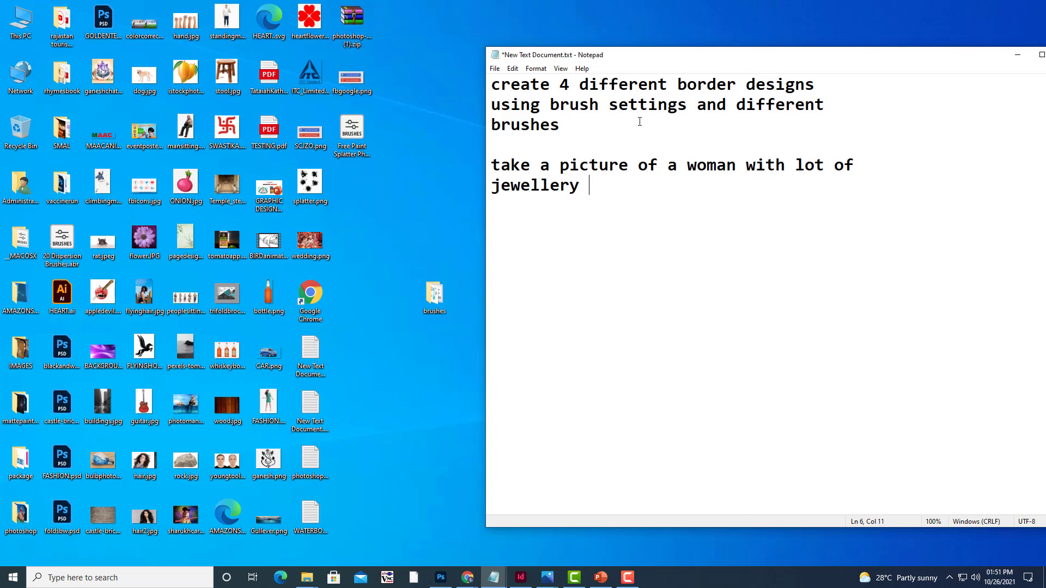
type("and ")
type("paint ")
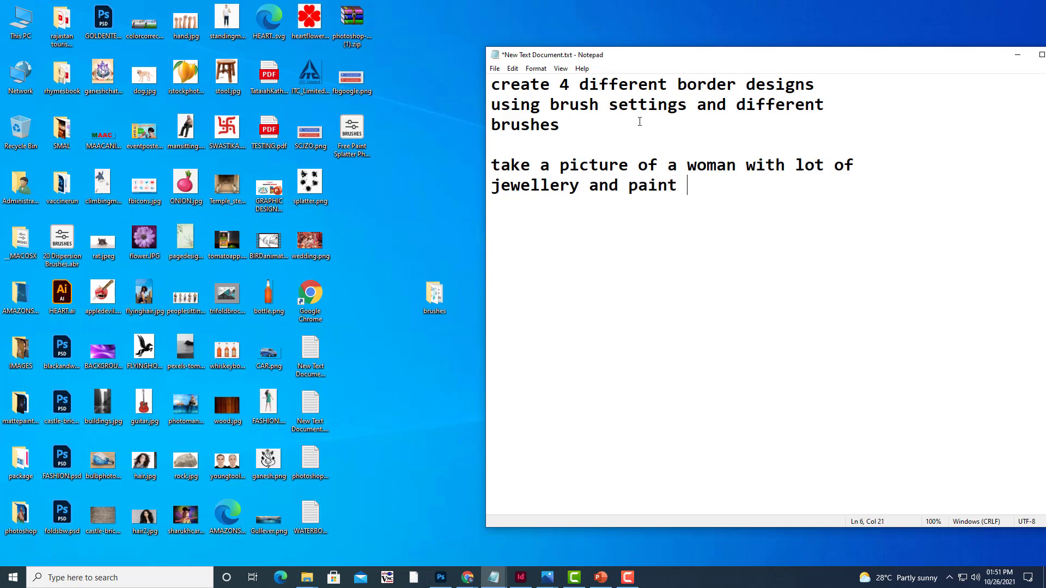
type("g")
key("BackSpace")
type("her sa")
type("ree with")
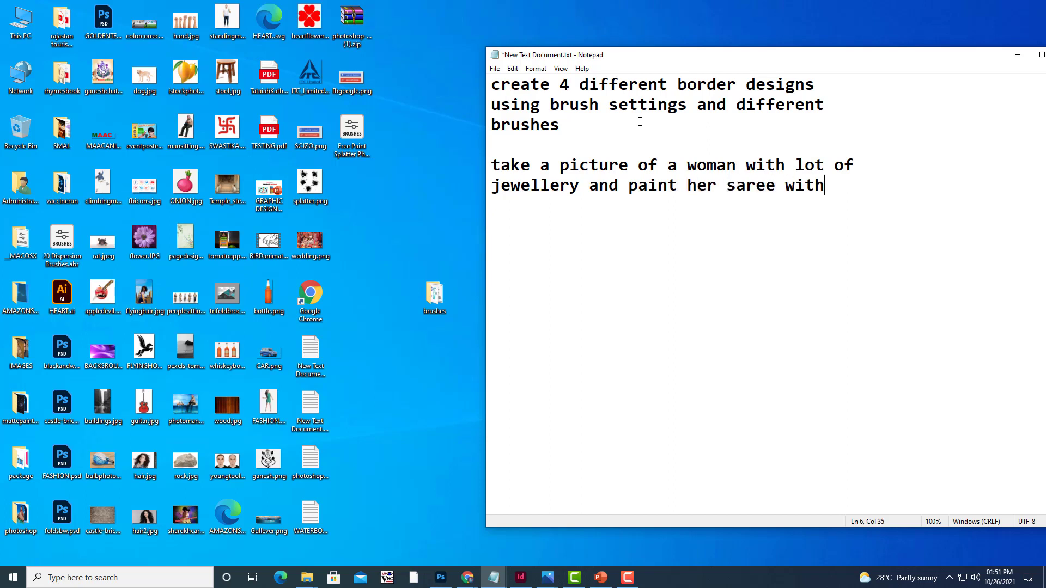
- Add '3 different colors and also paint her jewellery make sure that you first remove all colors', then minimise Notepad
key("Return")
type("3 ")
type("different ")
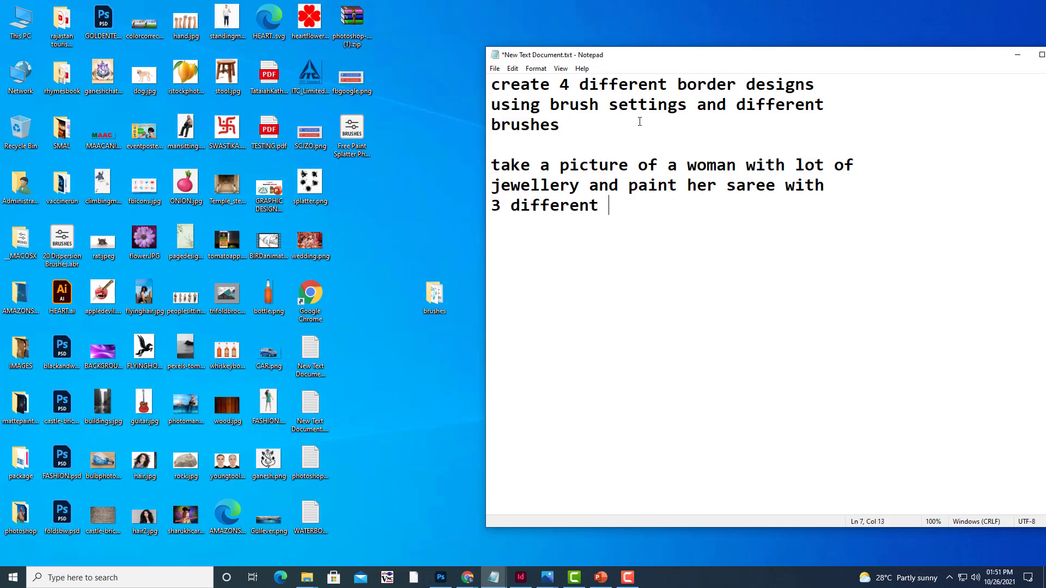
type("colro")
key("BackSpace")
key("BackSpace")
type("o")
type("rs and also ")
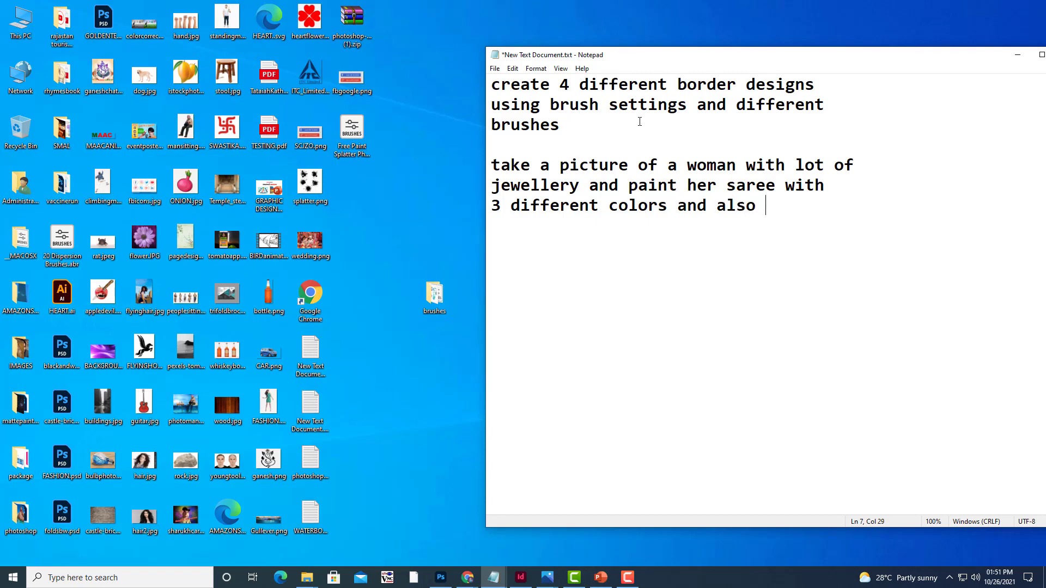
type("paint")
key("Return")
type("her j")
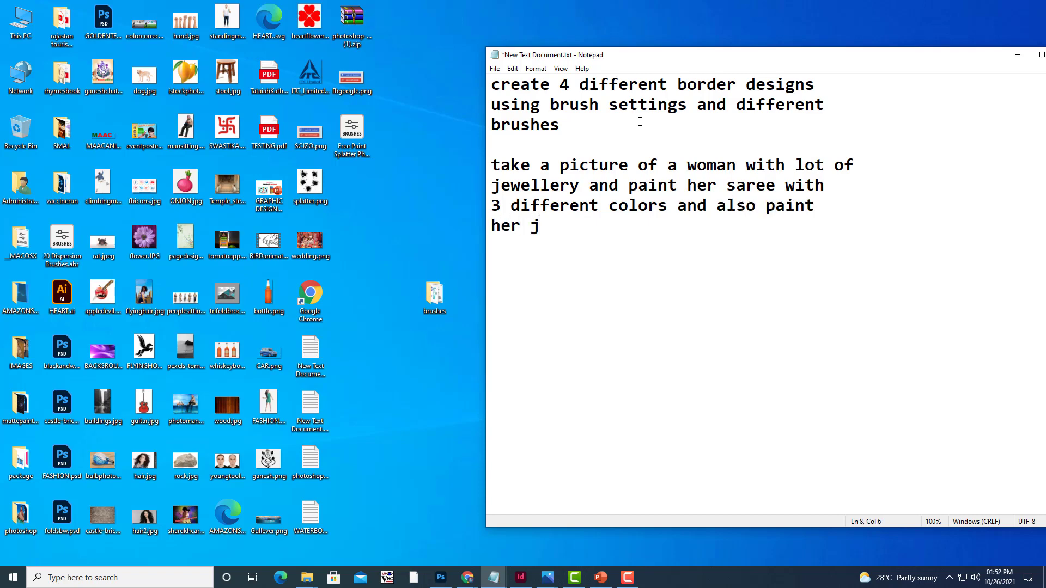
type("ewellery")
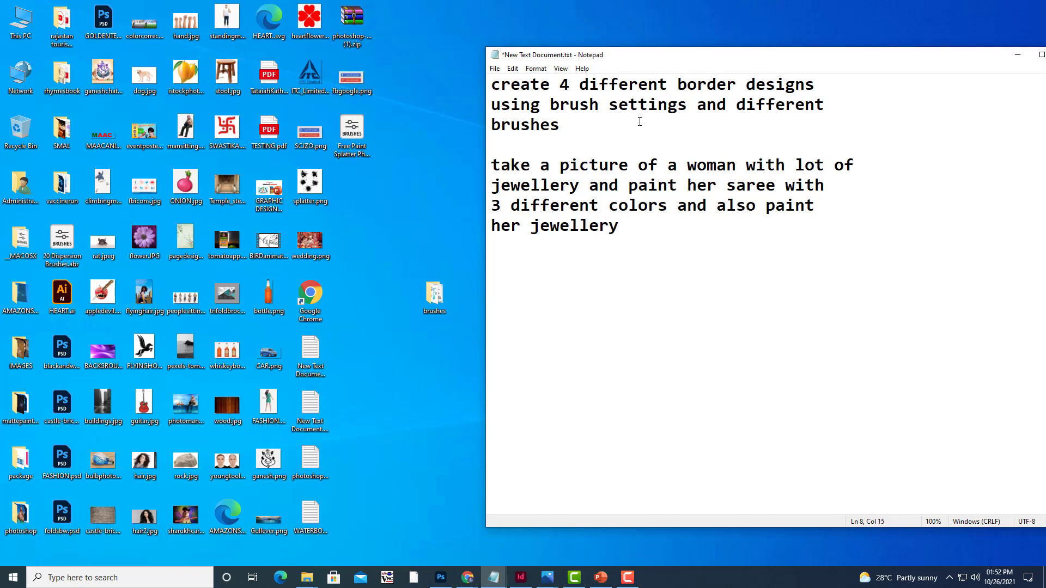
type(" make su")
type("re that")
key("Return")
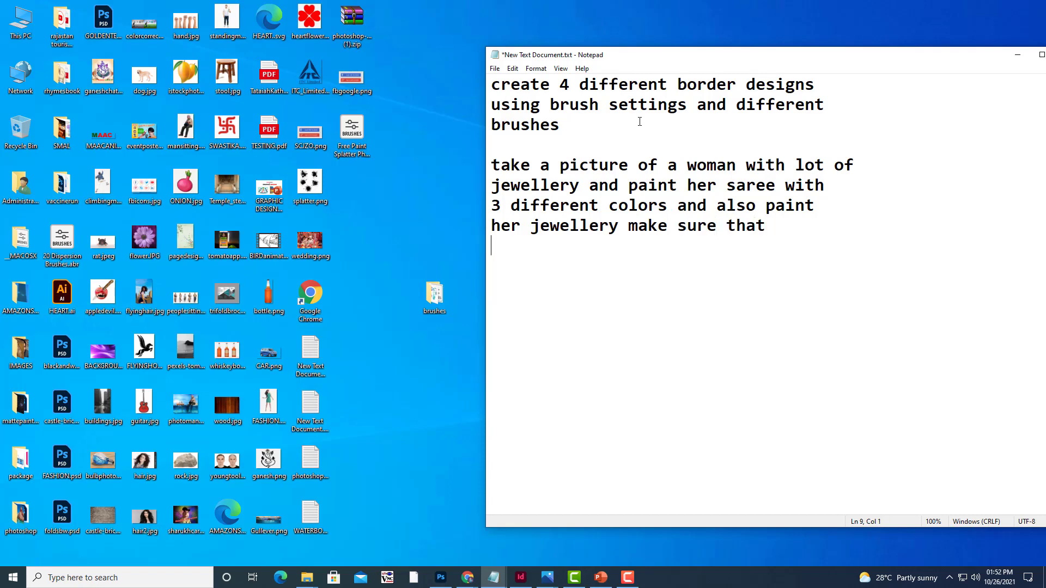
type("f")
key("BackSpace")
type("you")
type(" first remov")
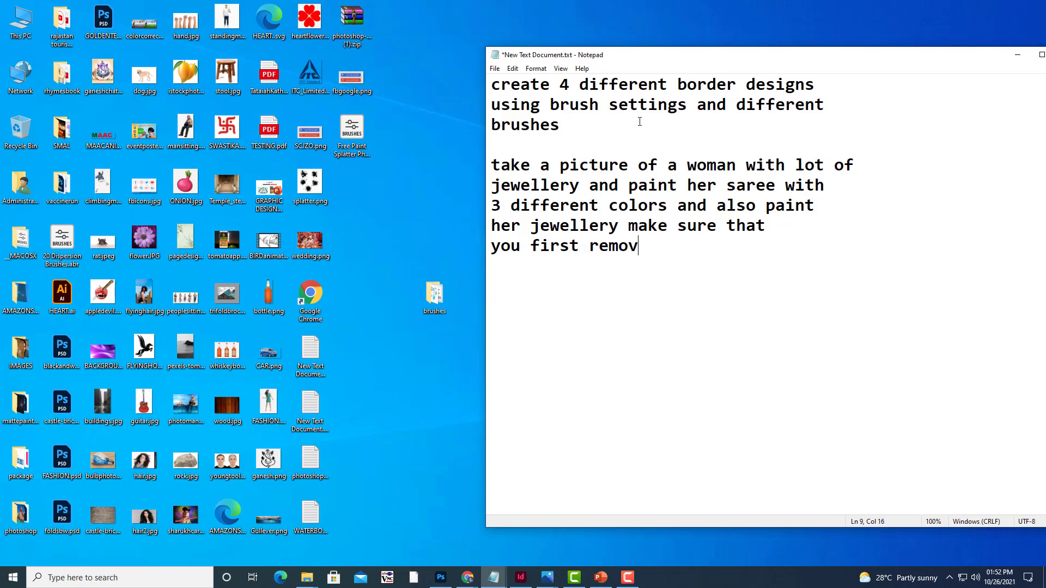
type("e all color")
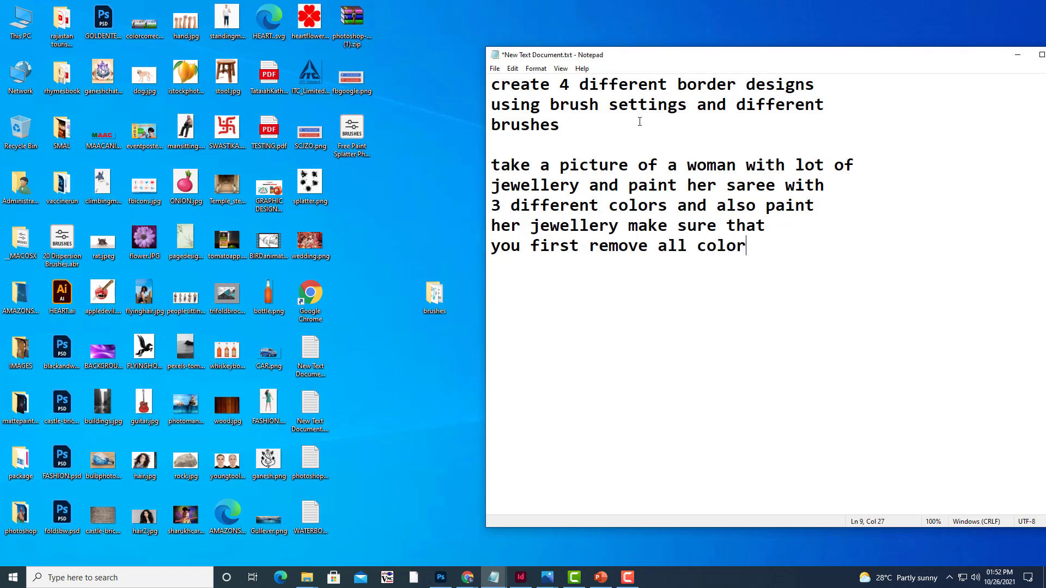
type("s")
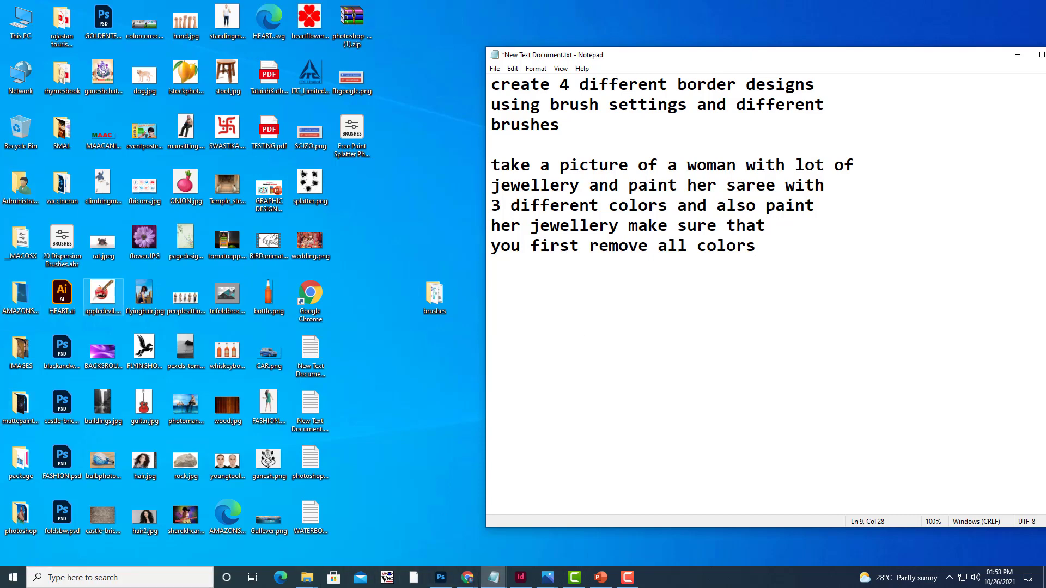
left_click_drag(962, 54, 910, 57)
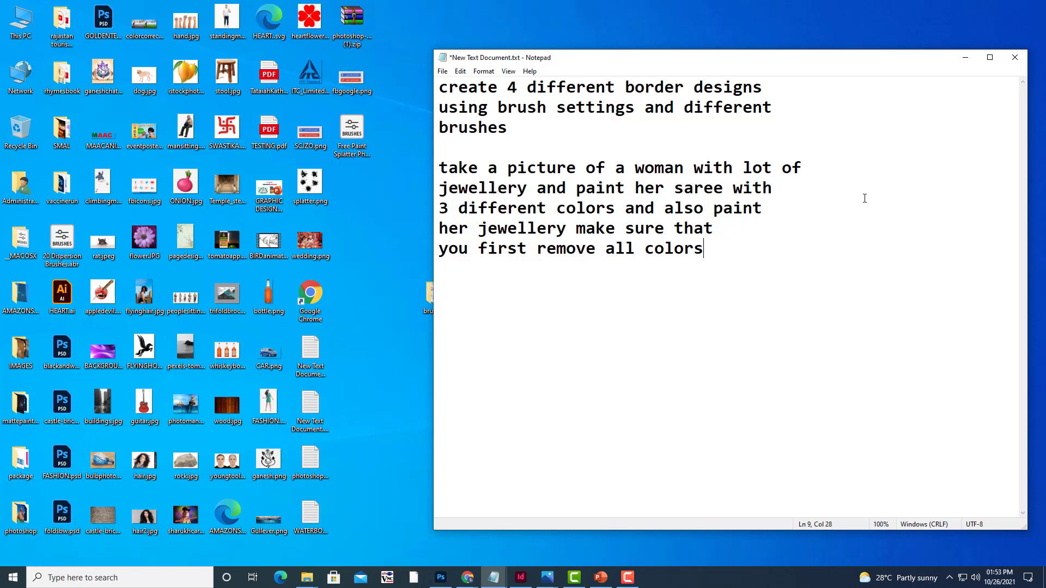
left_click(965, 57)
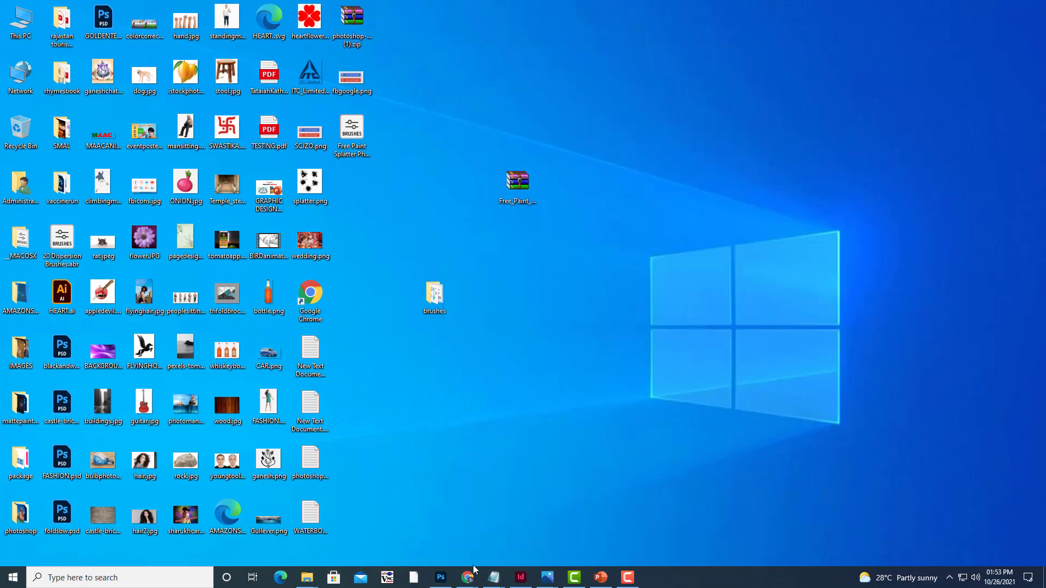
- Restore Chrome and go to unsplash.com in a new tab
mouse_move(467, 578)
left_click(435, 554)
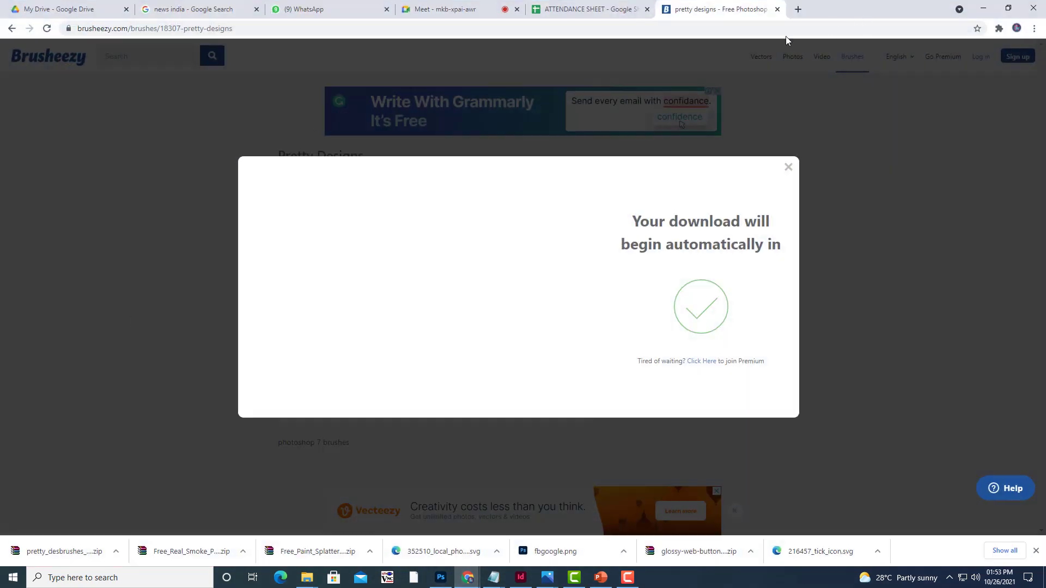
key("ctrl+t")
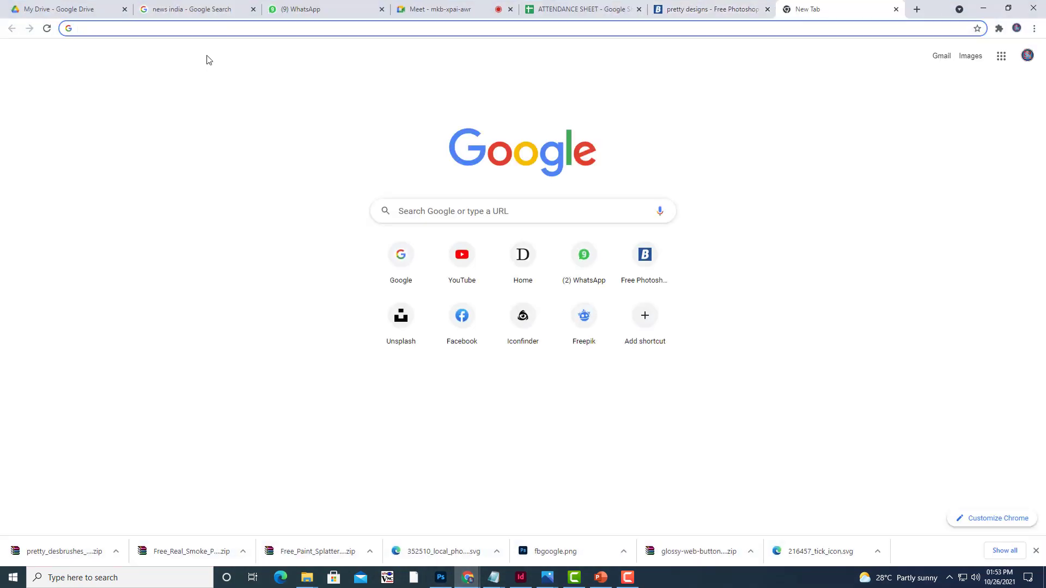
type("unsplash.com")
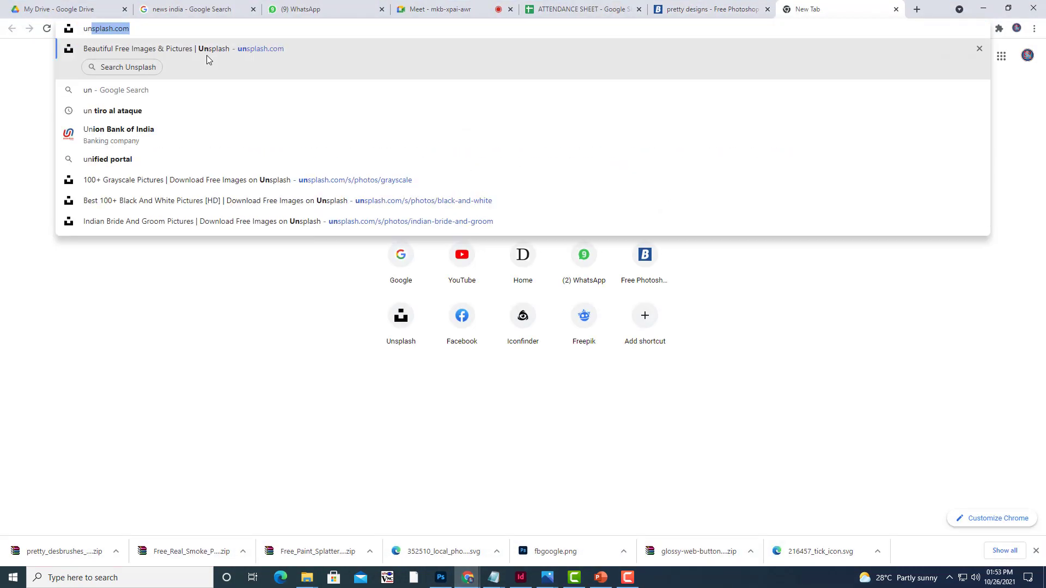
key("Right")
type(".")
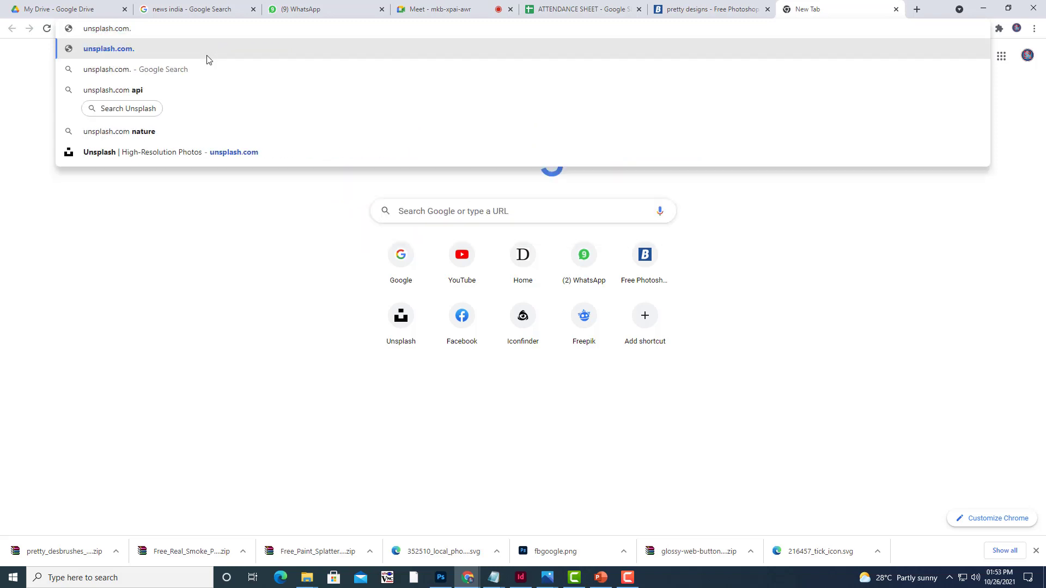
key("BackSpace")
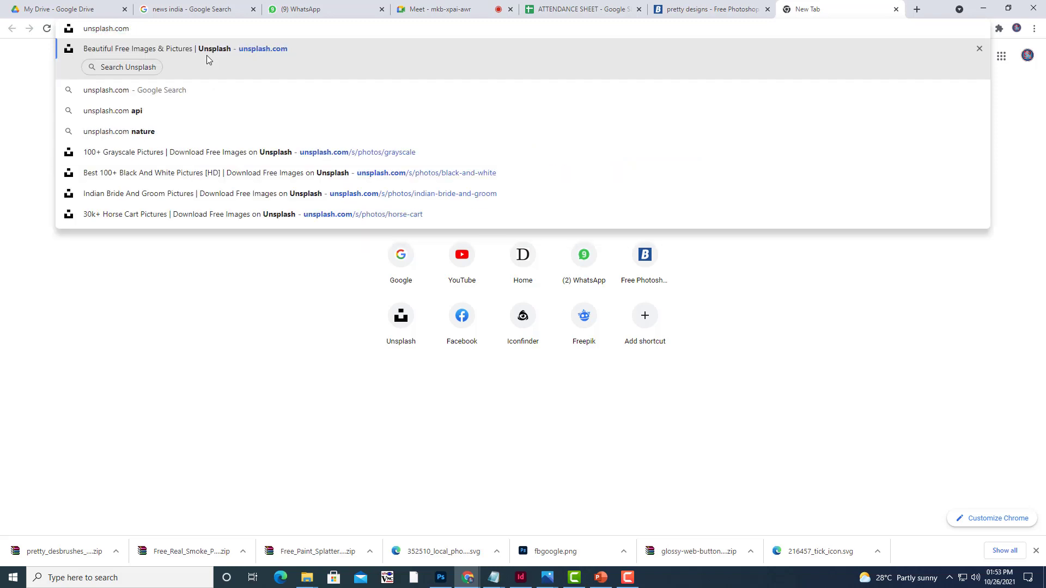
key("Return")
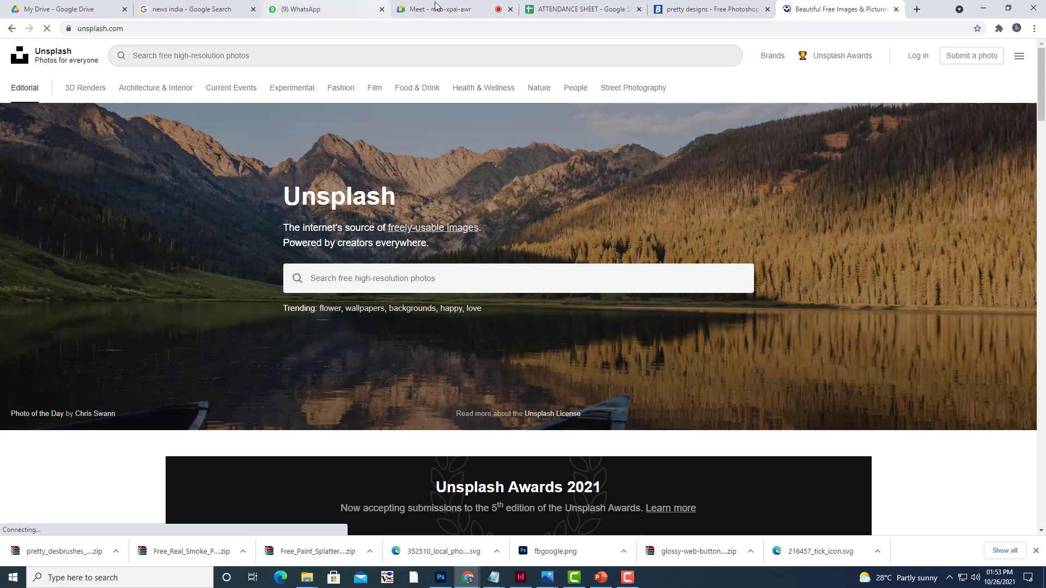
- Search Unsplash for 'indian bride' and scroll through the photo results
left_click(404, 286)
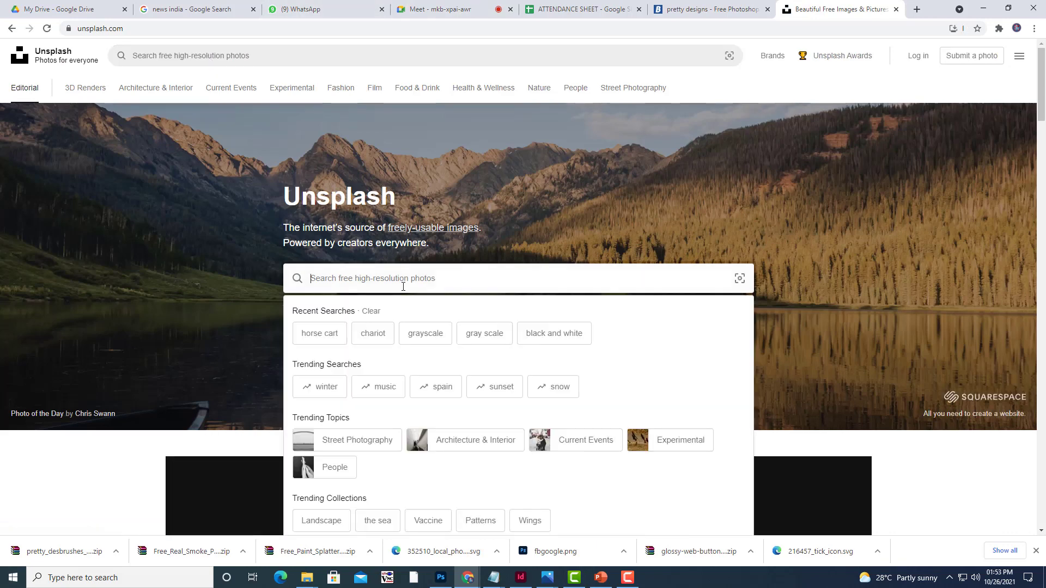
type("infisn")
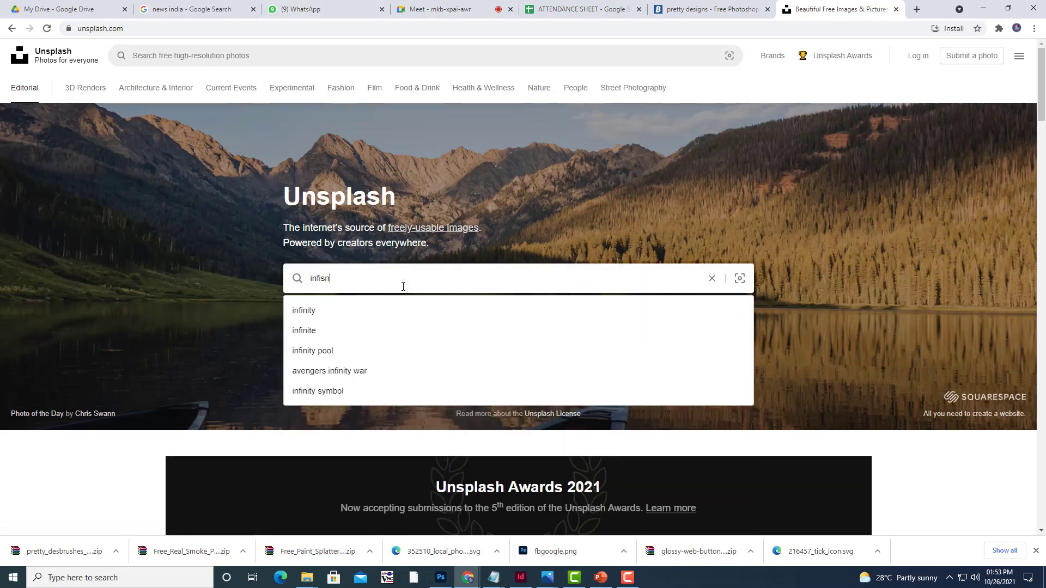
key("BackSpace")
key("BackSpace")
key("BackSpace")
key("BackSpace")
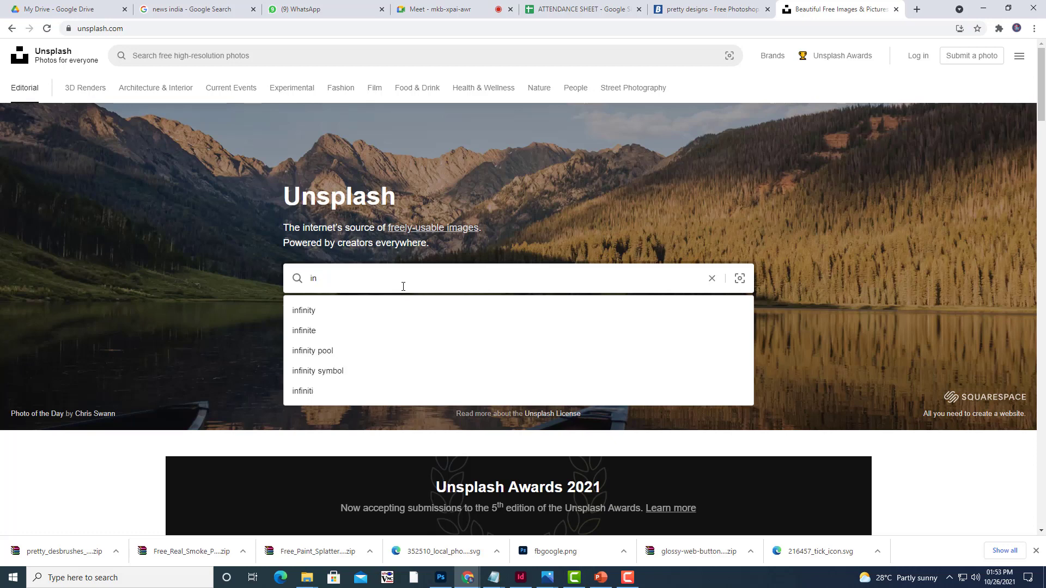
type("dian")
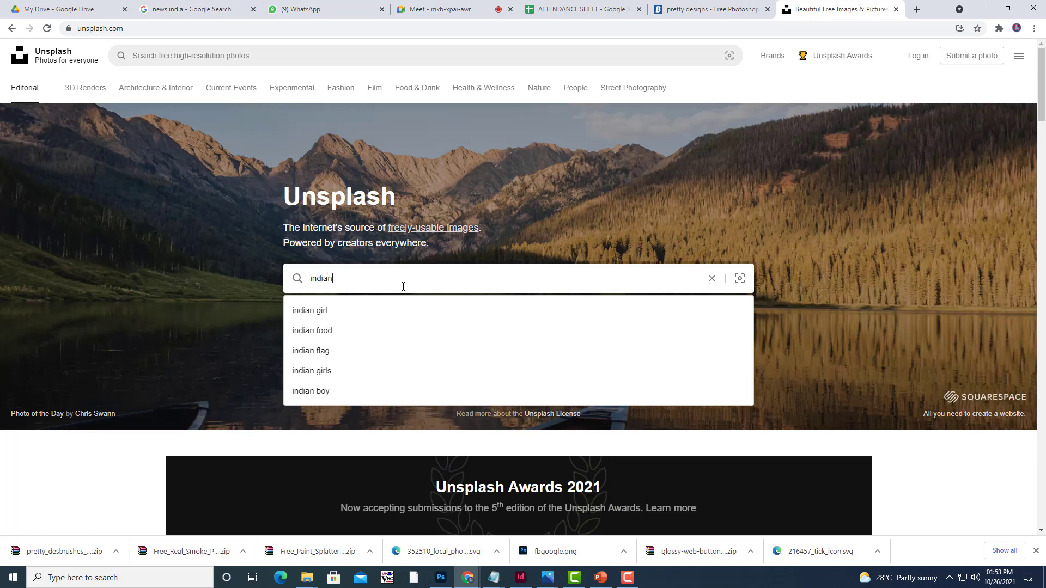
type(" bride")
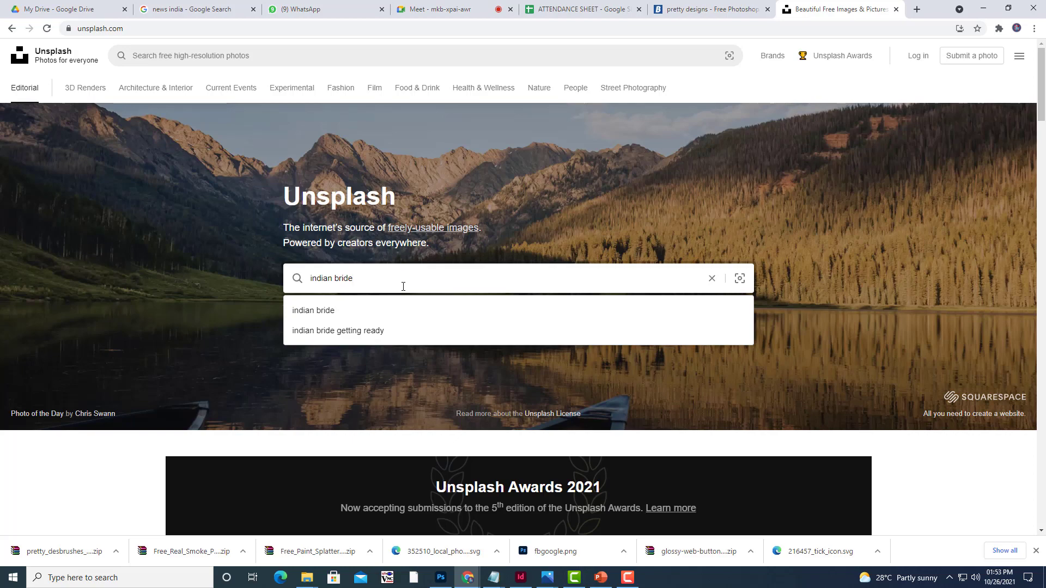
key("Return")
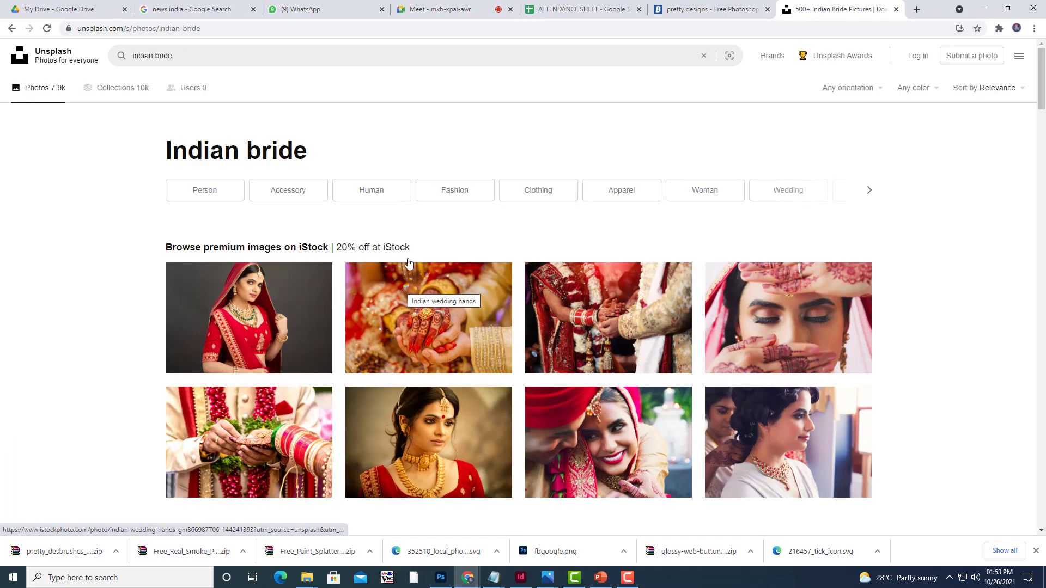
scroll(564, 375, "down", 4)
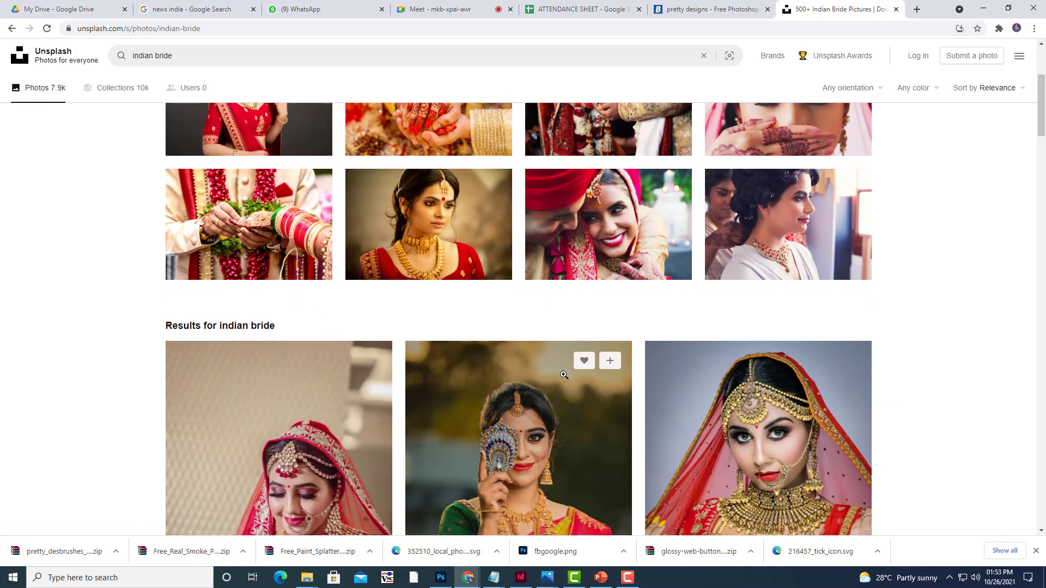
scroll(564, 376, "down", 4)
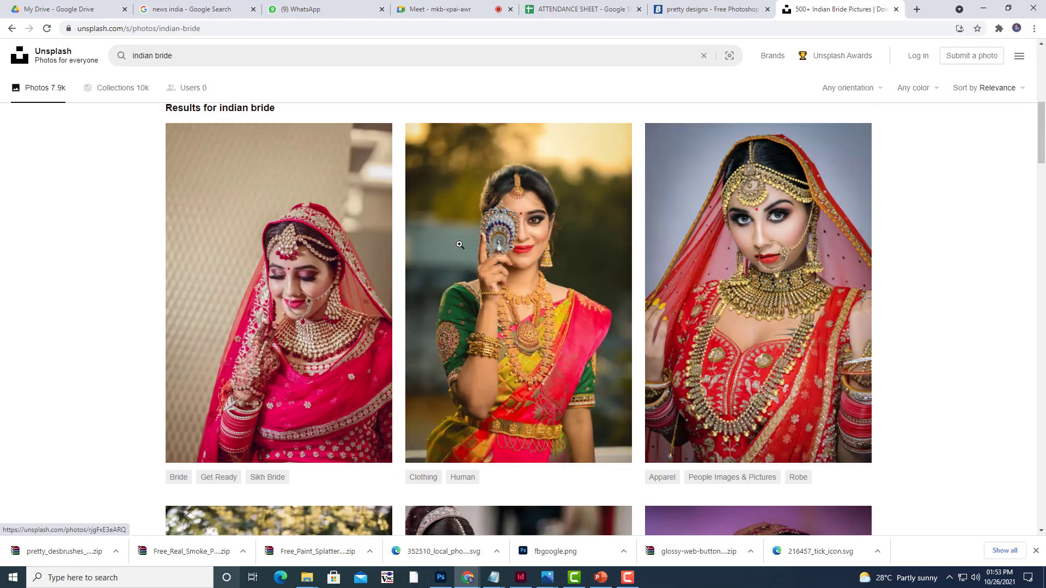
mouse_move(832, 286)
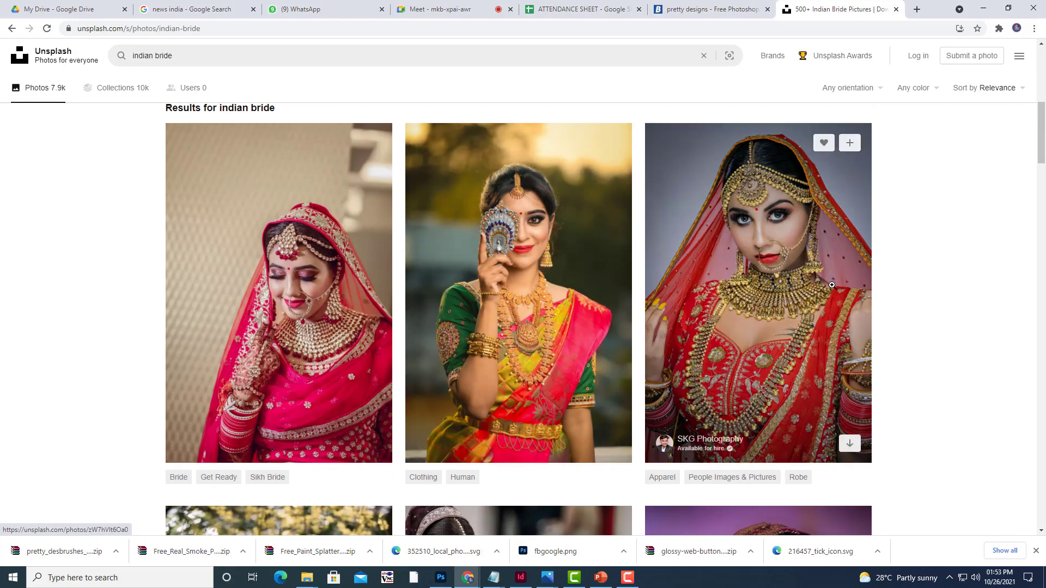
scroll(396, 281, "down", 2)
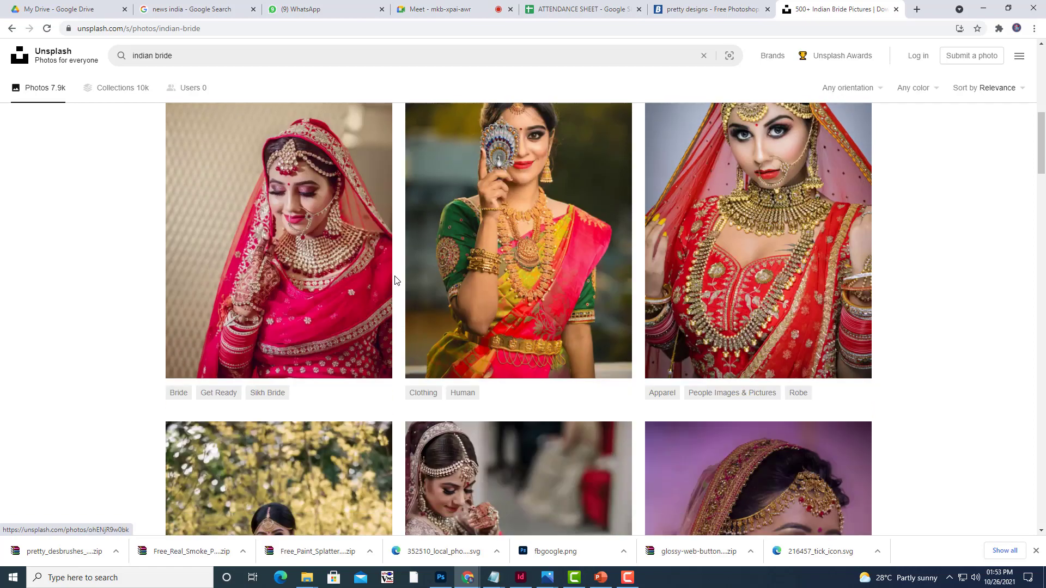
scroll(397, 280, "down", 2)
scroll(460, 278, "down", 2)
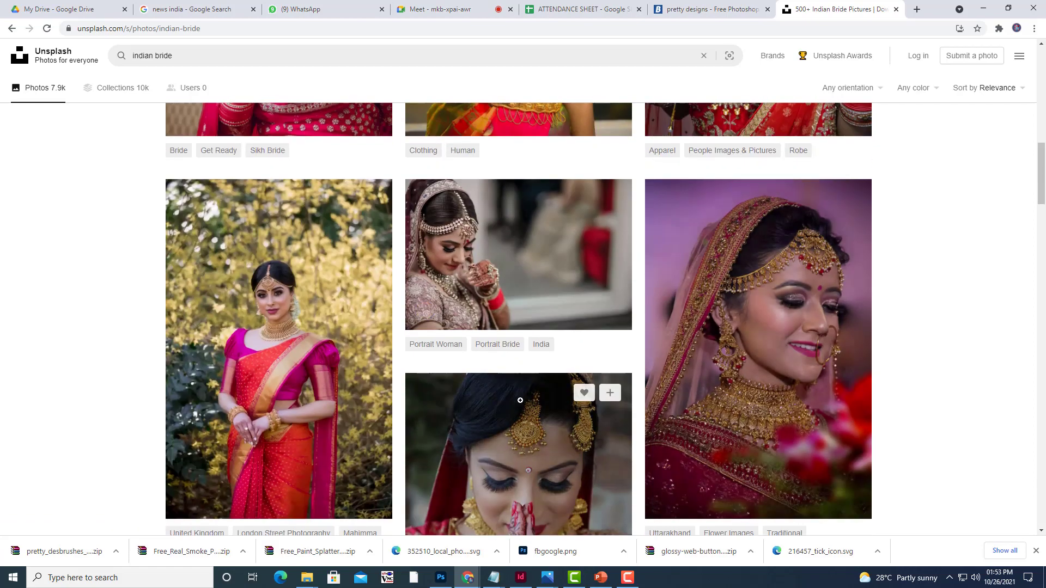
scroll(520, 400, "up", 5)
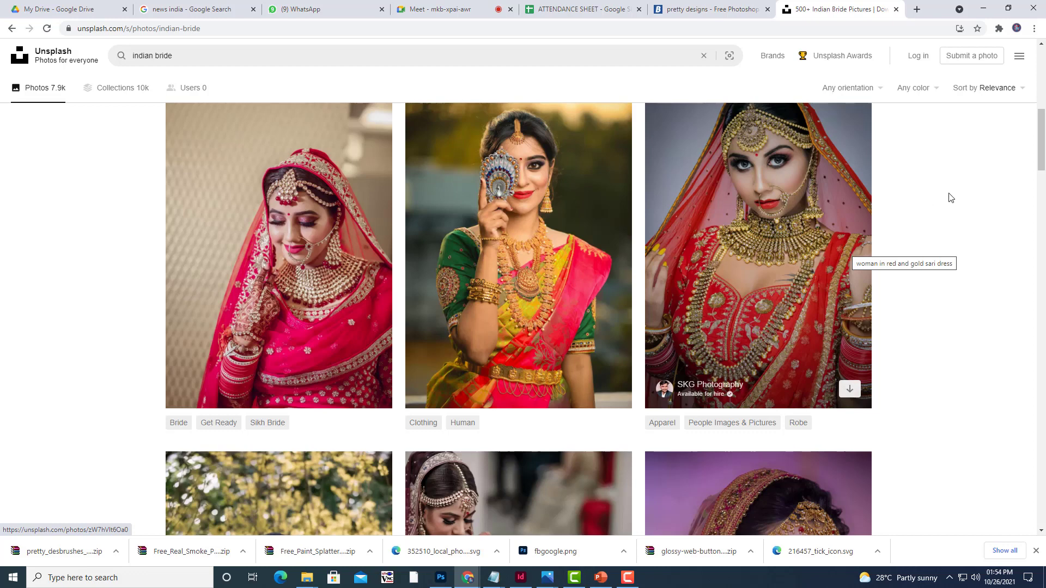
mouse_move(493, 578)
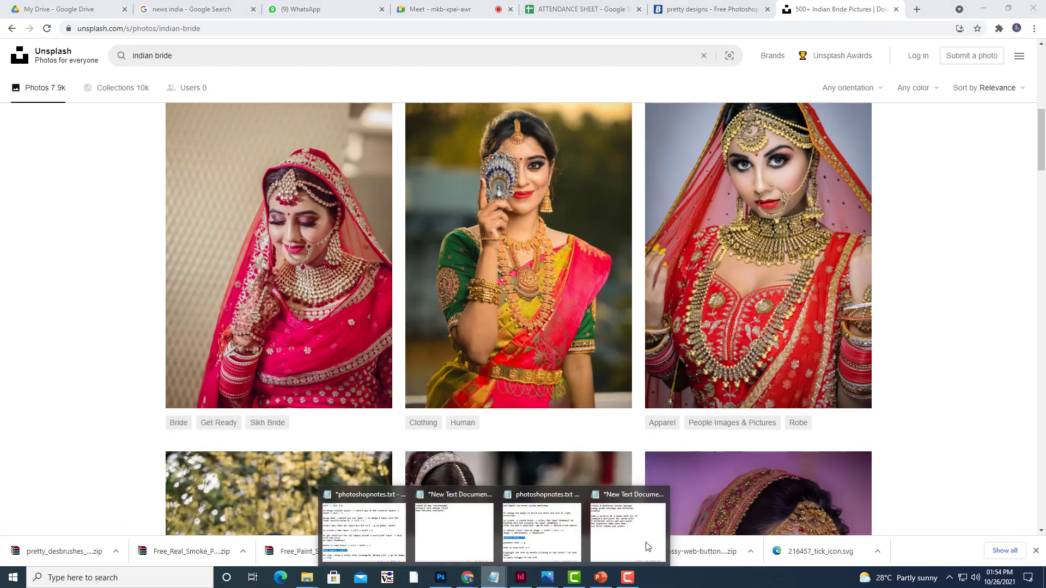
left_click(647, 545)
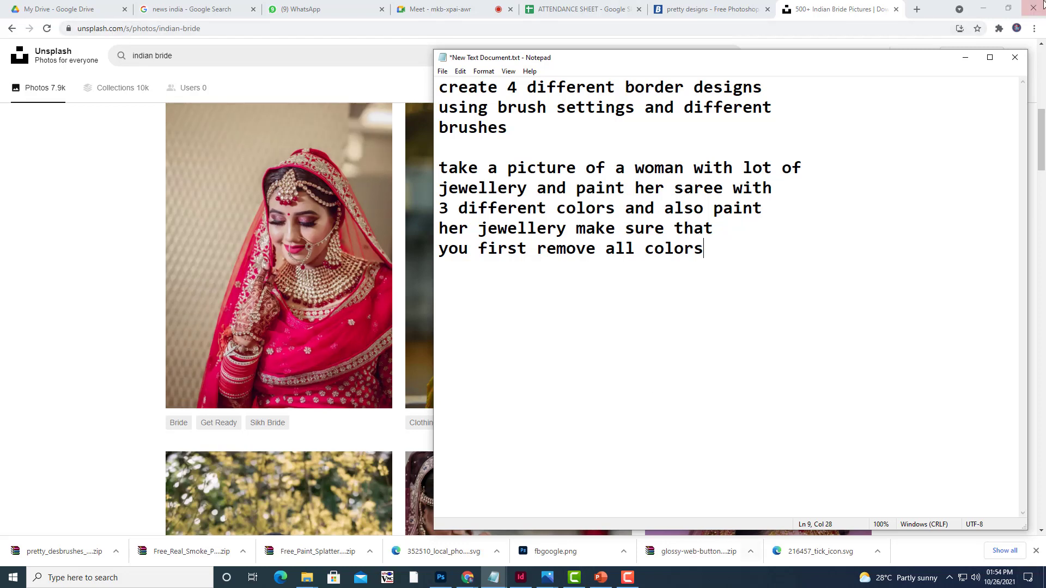
left_click(965, 63)
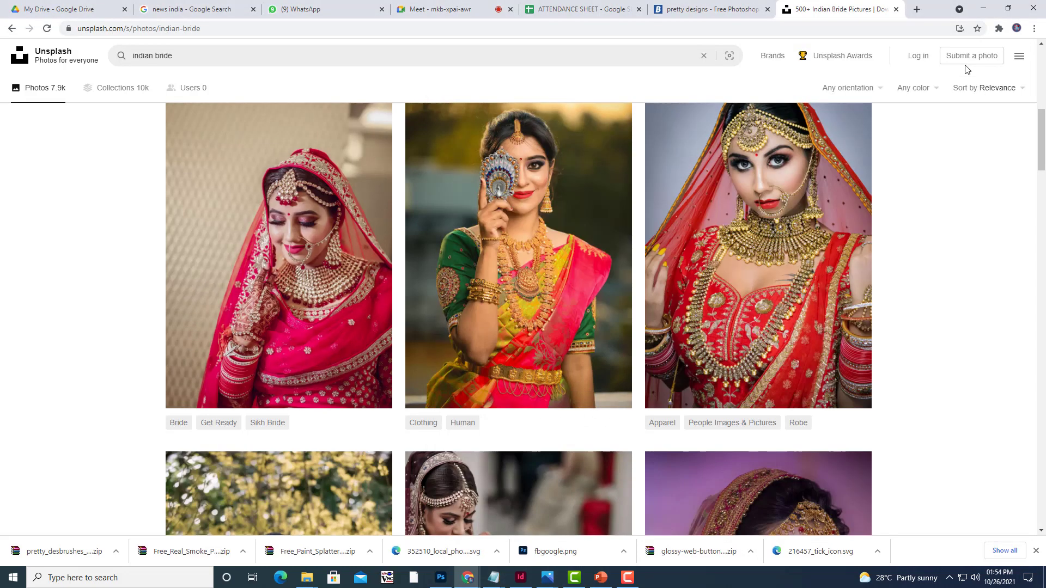
- Browse the Unsplash results and open the smiling bride photo with gold jewellery
scroll(619, 180, "down", 2)
scroll(631, 181, "down", 4)
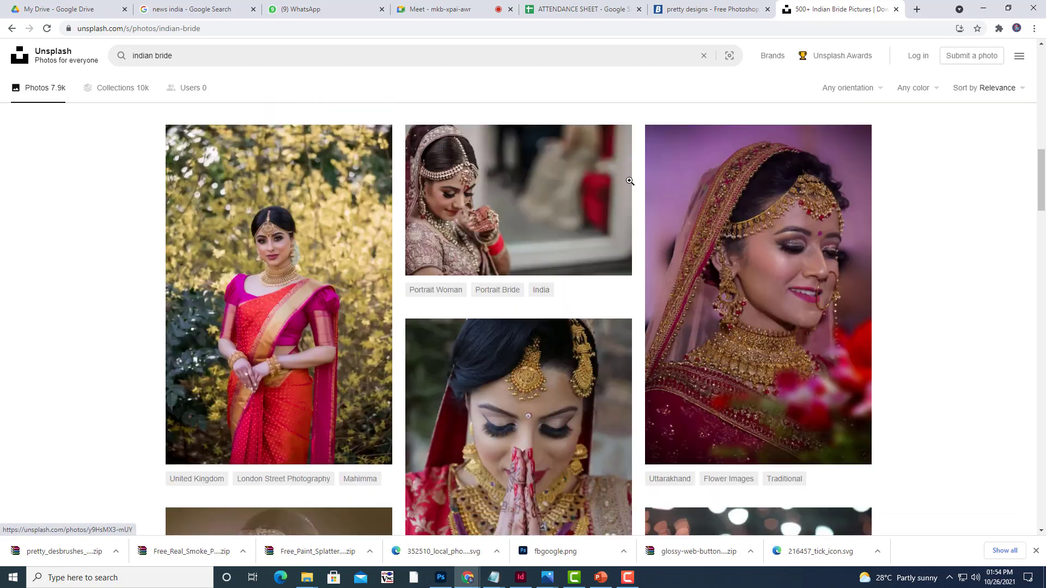
mouse_move(835, 304)
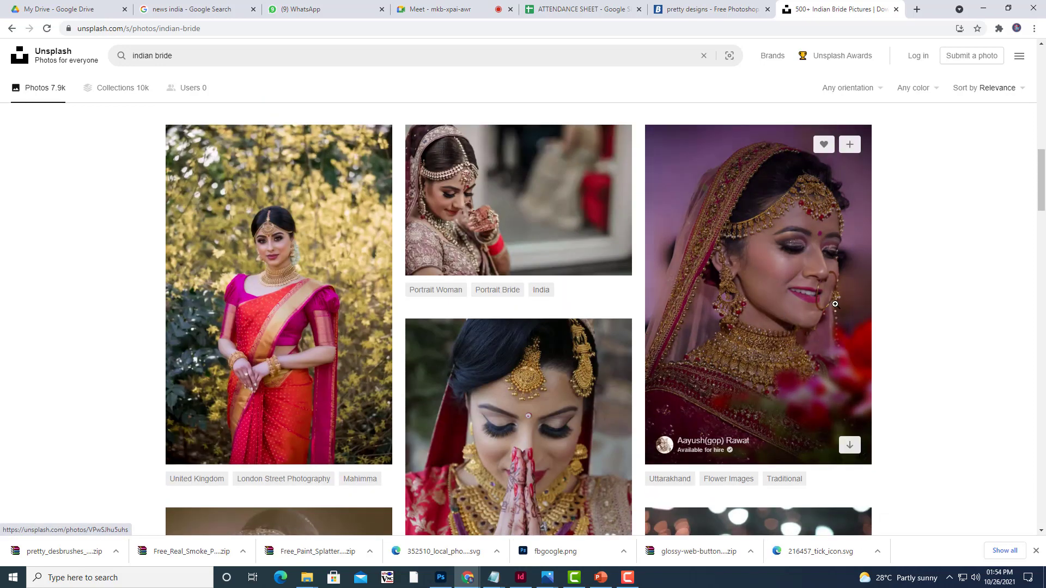
scroll(835, 304, "down", 3)
scroll(836, 304, "down", 4)
scroll(837, 304, "down", 1)
scroll(839, 303, "down", 4)
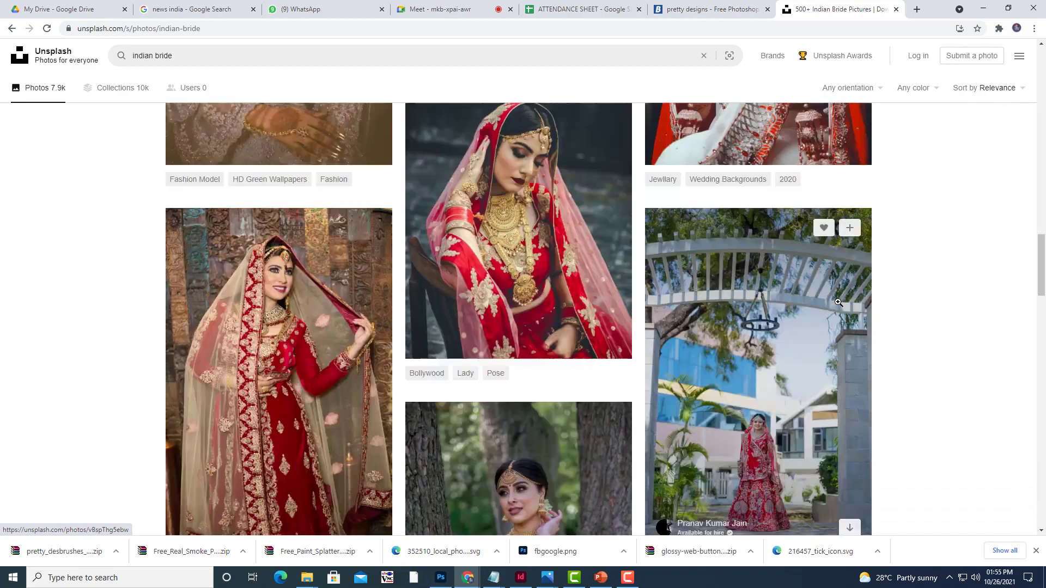
scroll(838, 303, "down", 3)
scroll(839, 304, "down", 4)
scroll(839, 305, "down", 5)
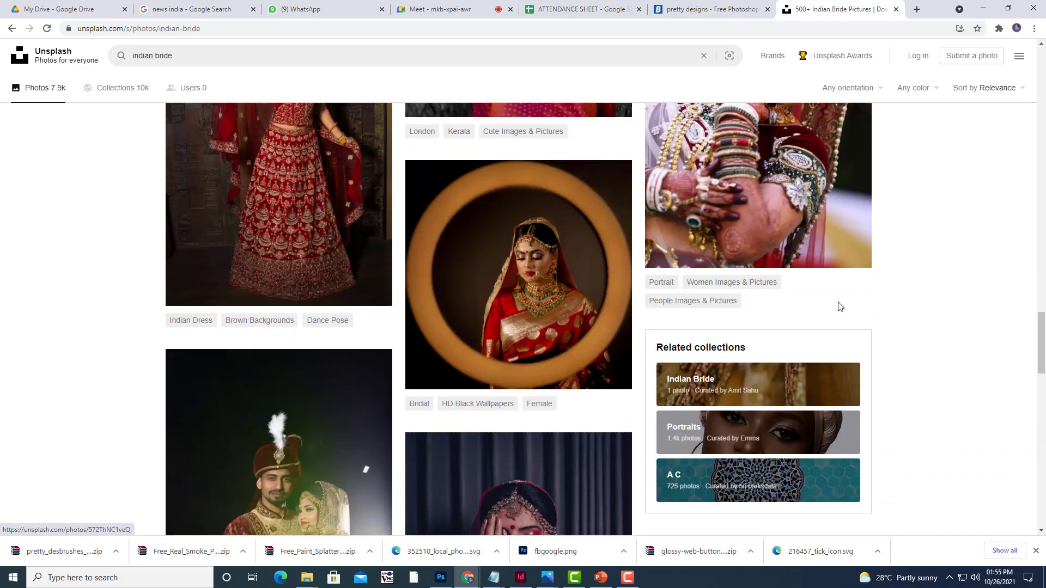
scroll(838, 305, "up", 5)
scroll(838, 303, "down", 6)
scroll(838, 303, "down", 4)
scroll(838, 302, "up", 2)
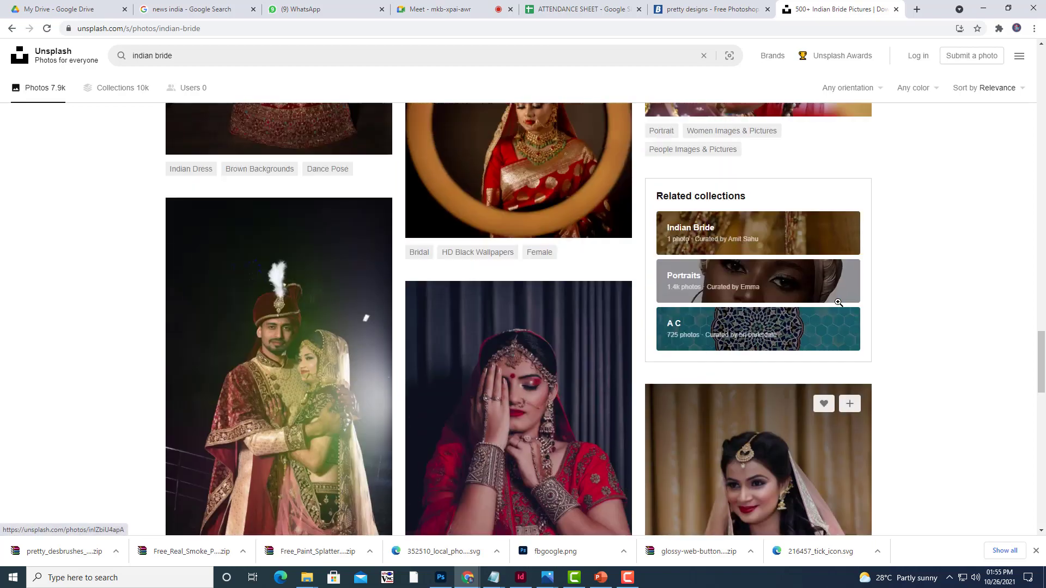
scroll(838, 303, "up", 3)
scroll(838, 302, "down", 5)
scroll(838, 303, "down", 5)
scroll(838, 303, "down", 5)
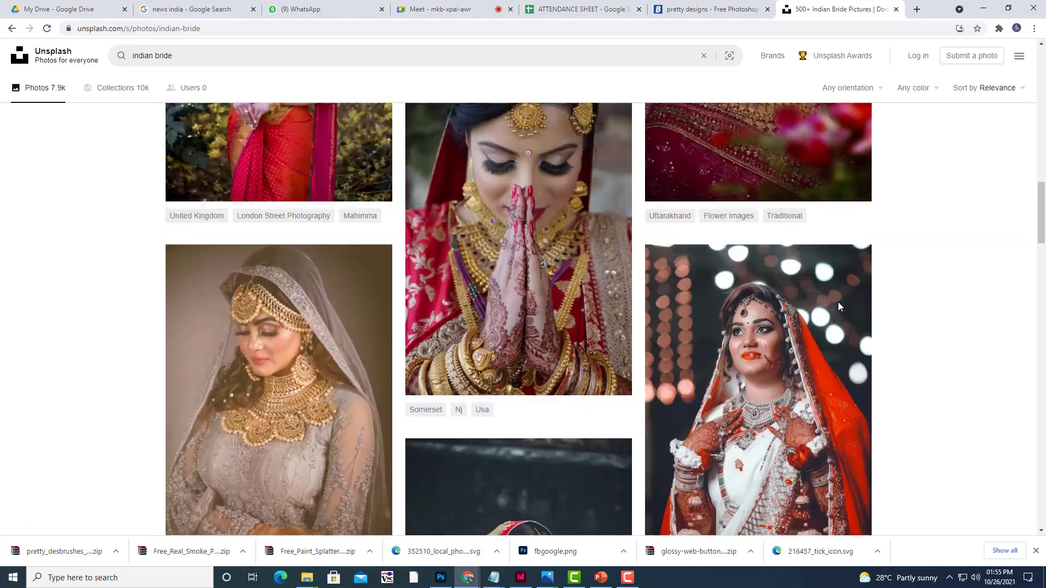
scroll(838, 302, "up", 5)
left_click(838, 302)
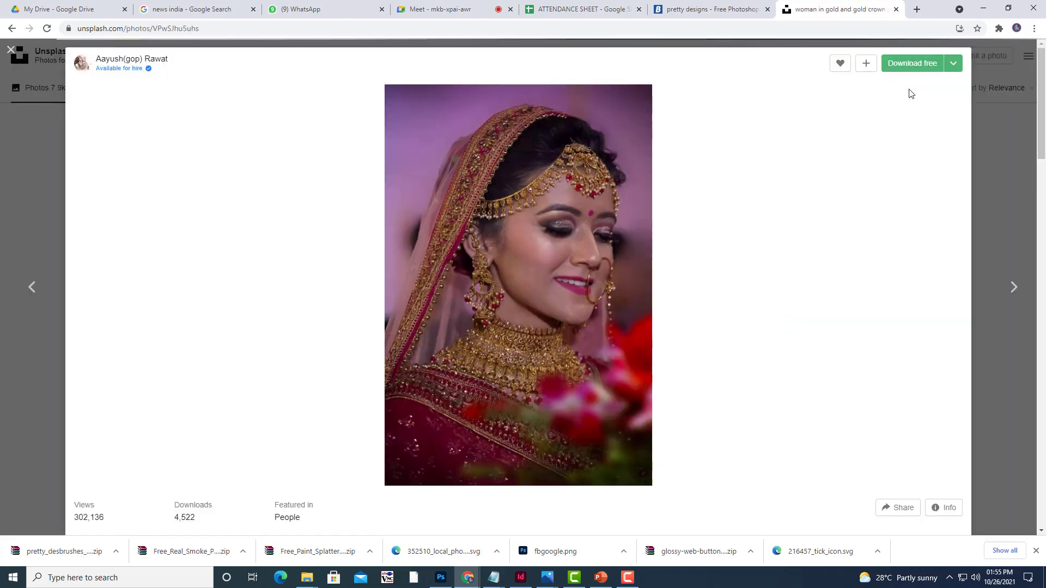
- Download the bride photo free and show the saved JPG in the Downloads folder
left_click(912, 63)
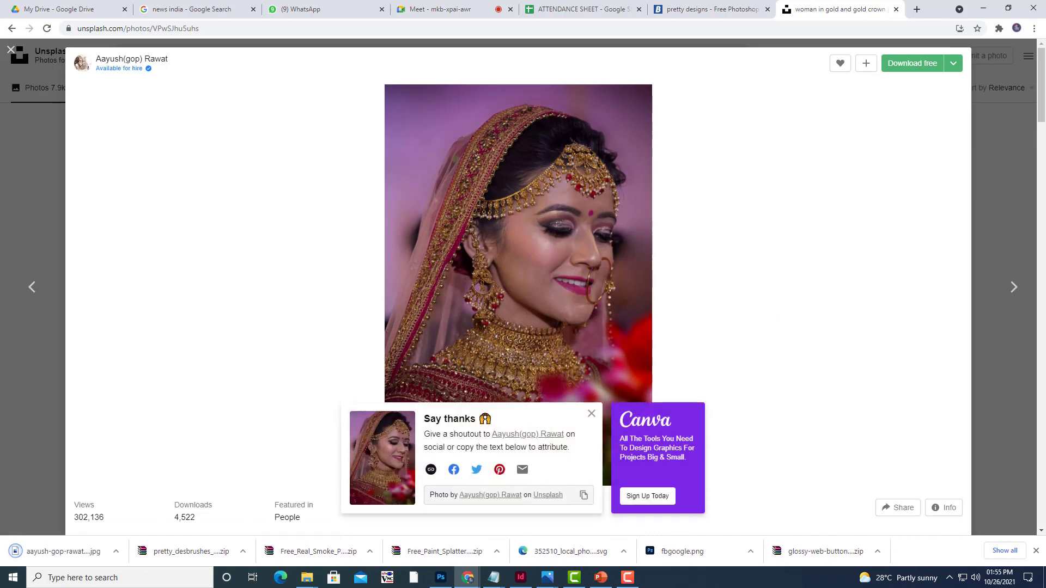
left_click(116, 551)
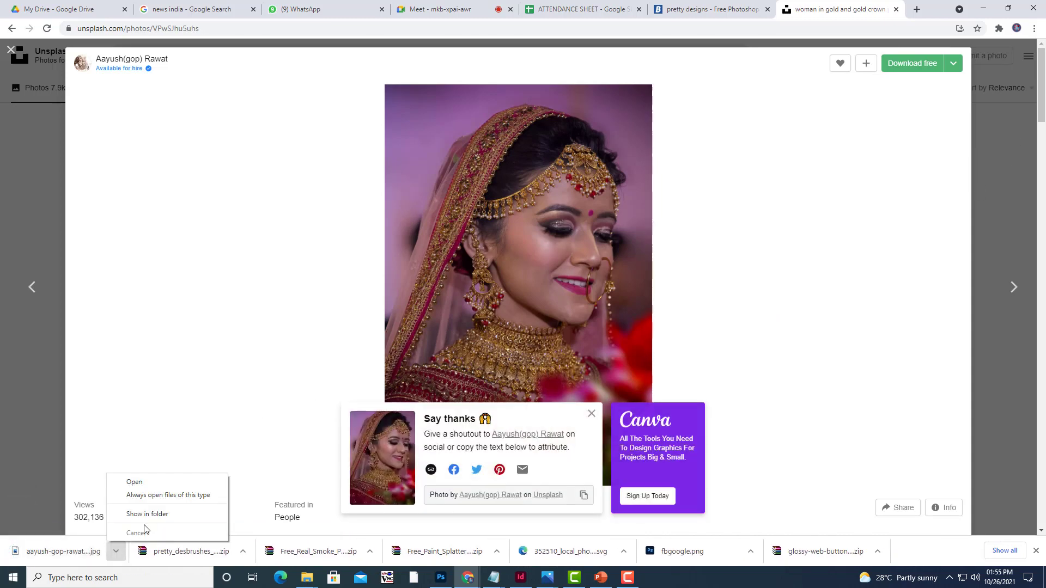
left_click(147, 514)
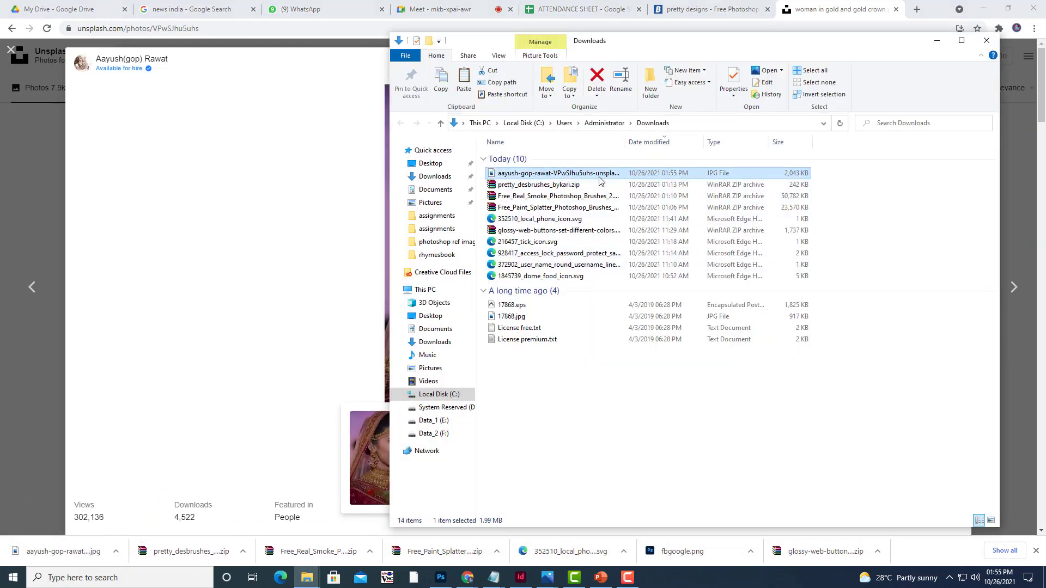
- Preview the downloaded bride JPG in Photos, then return to Unsplash's 'indian bride' results
right_click(602, 175)
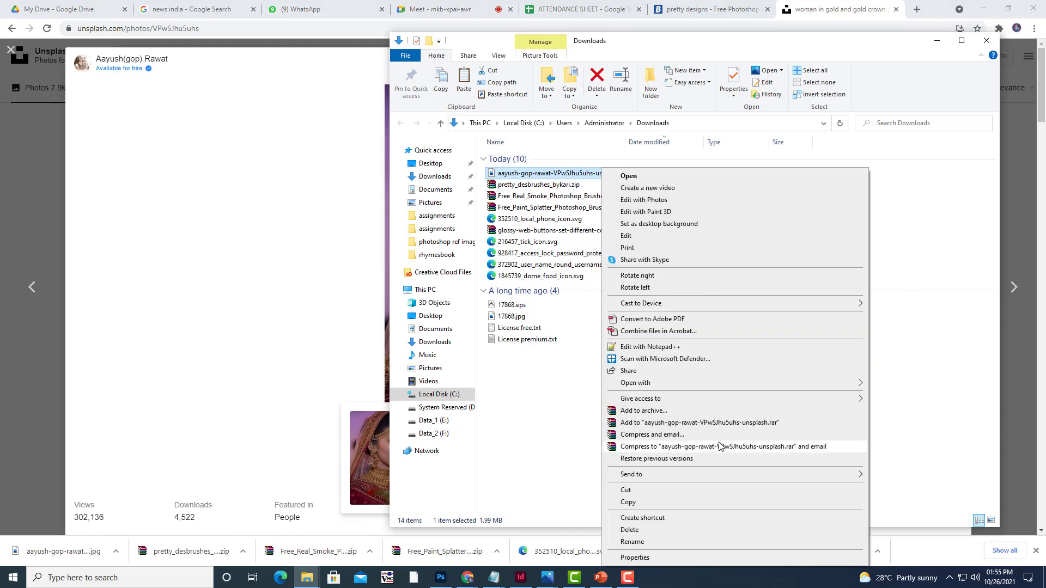
left_click(627, 177)
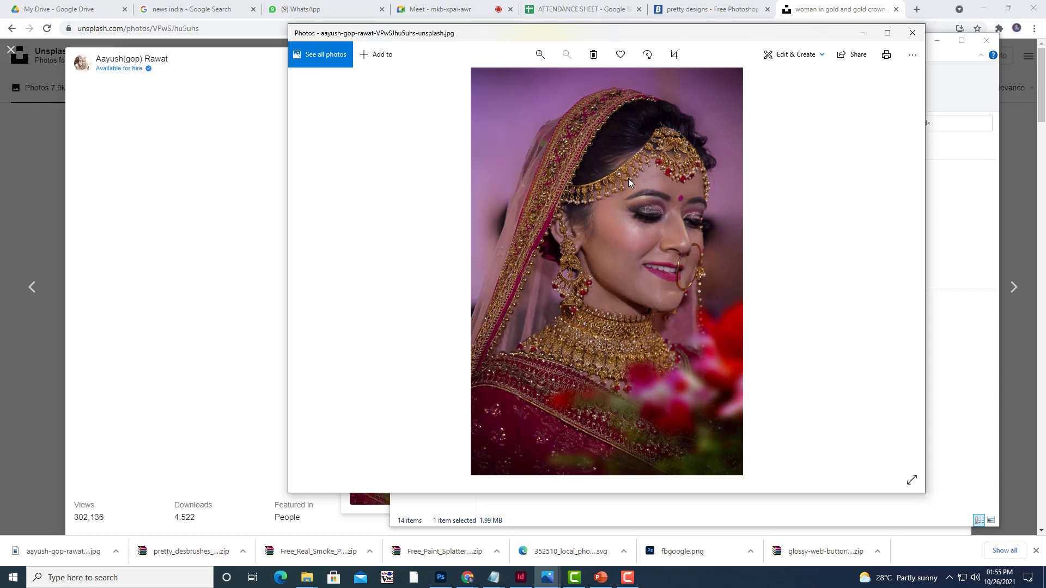
left_click(913, 32)
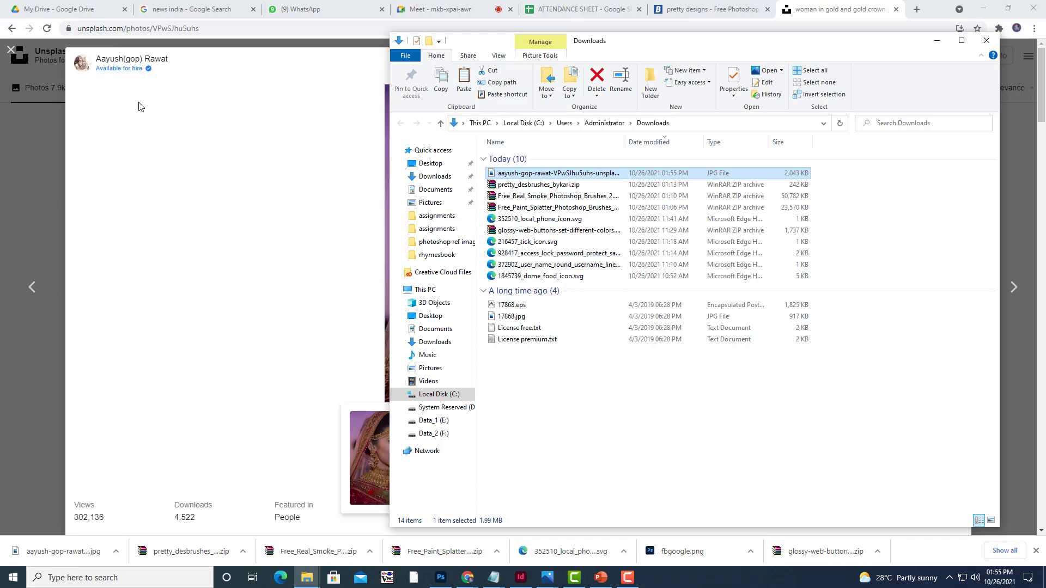
left_click(10, 52)
- Go to pexels.com in the browser
scroll(993, 427, "up", 5)
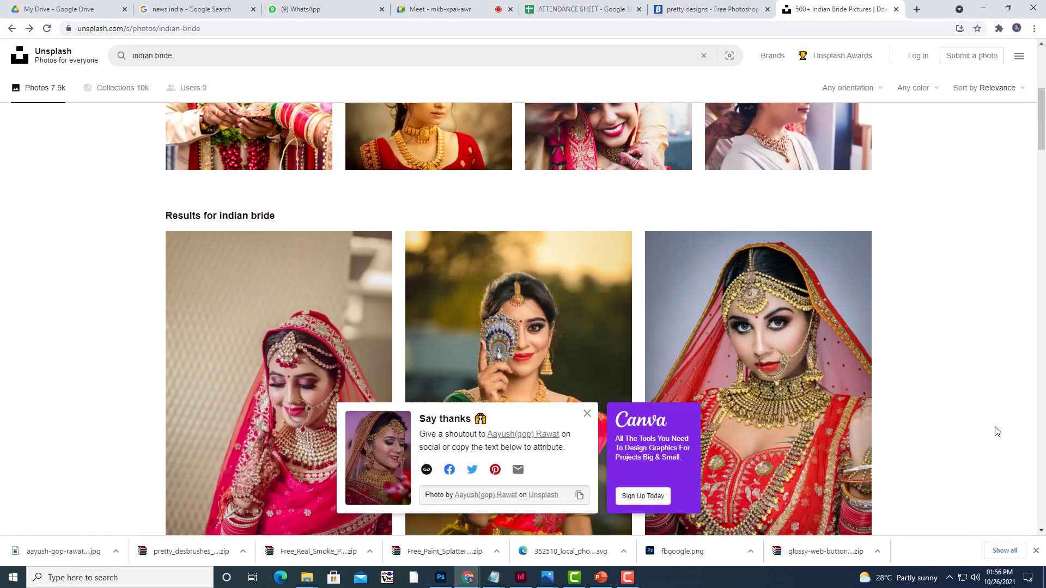
scroll(997, 432, "up", 3)
scroll(997, 432, "up", 3)
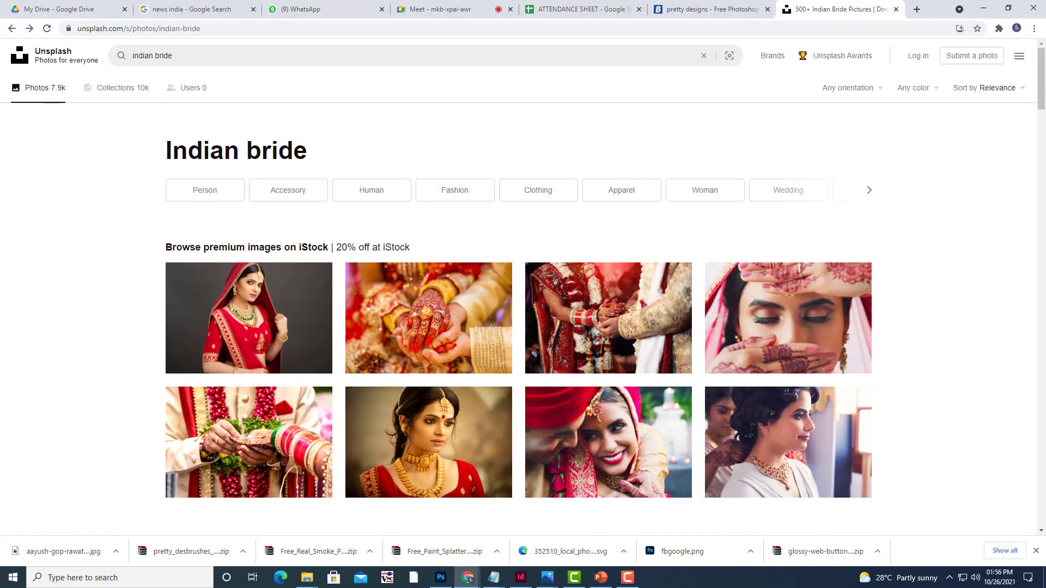
left_click(219, 28)
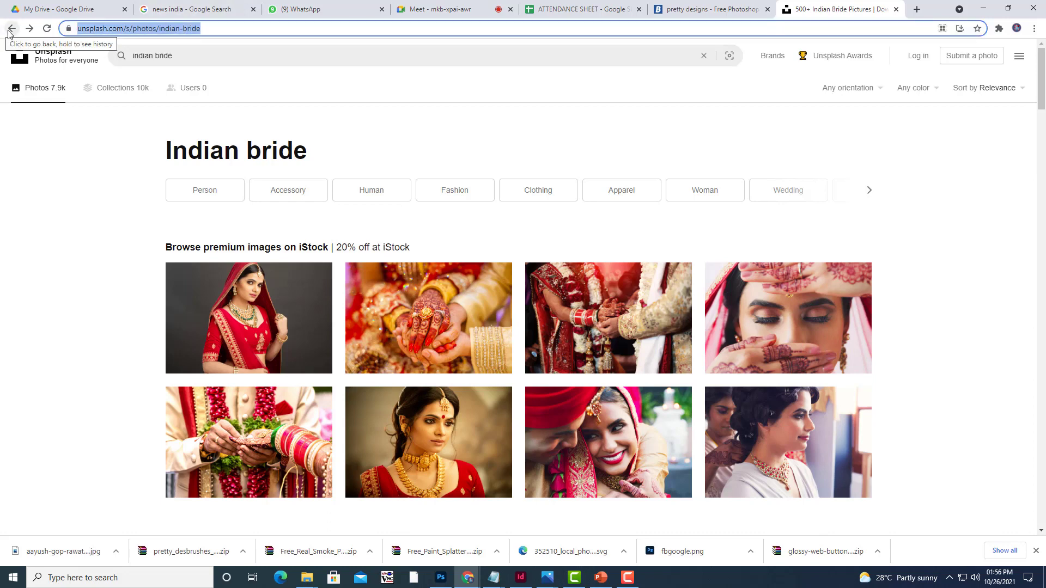
type("pr")
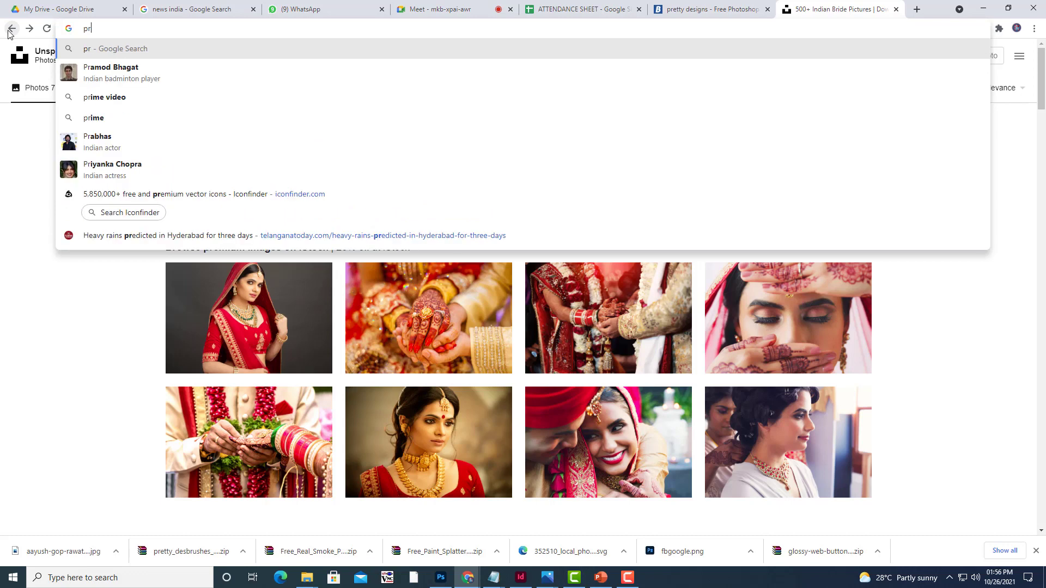
key("BackSpace")
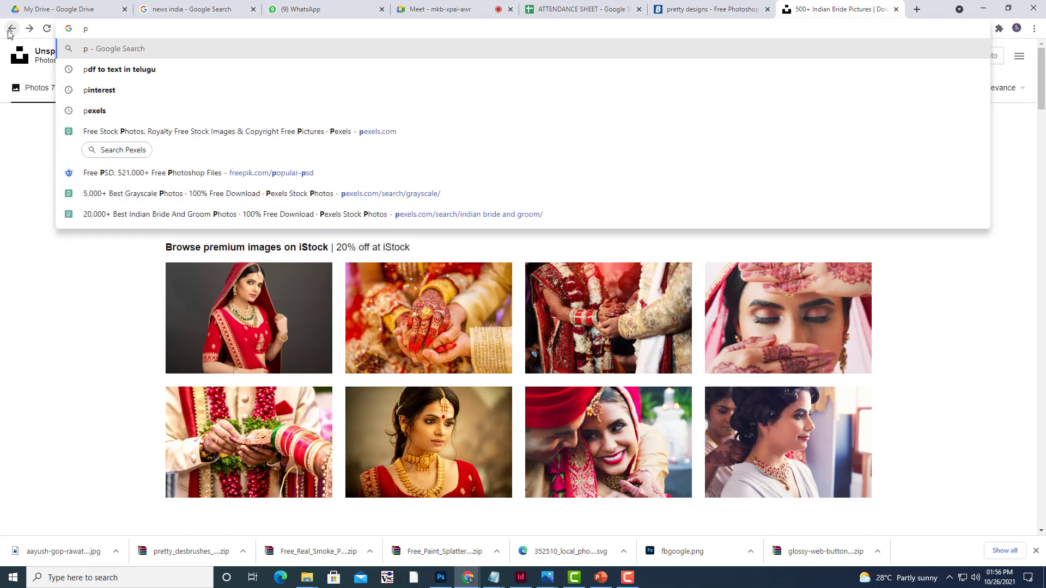
type("ex")
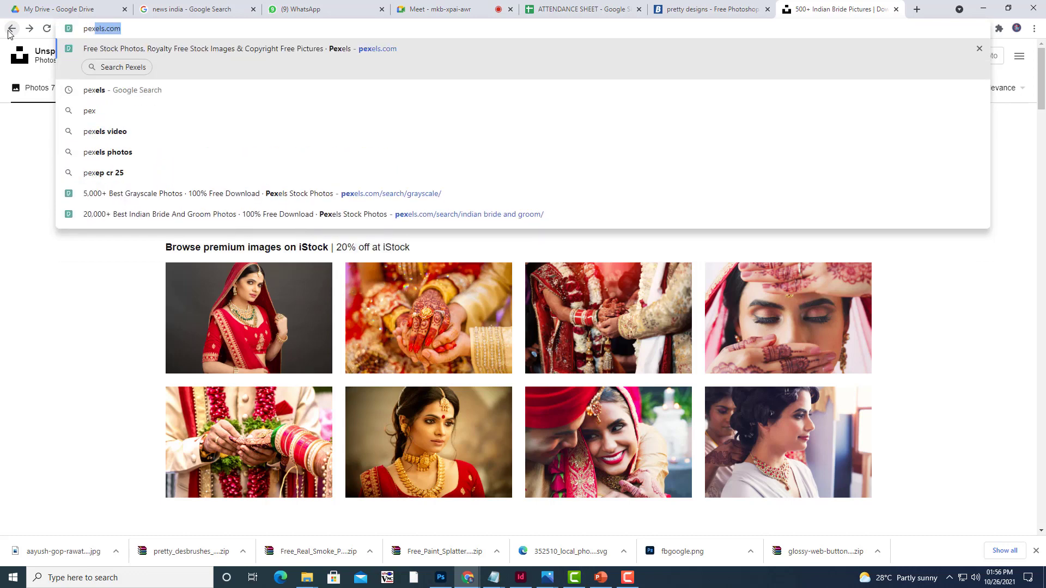
type("els.com")
key("Return")
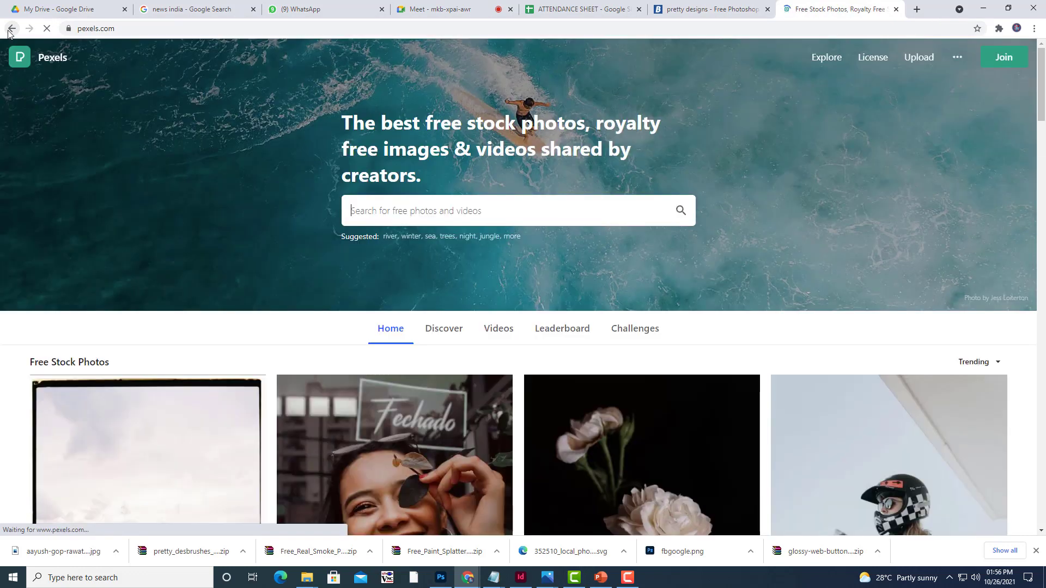
- Search Pexels for 'indian bride' and browse the results
left_click(470, 218)
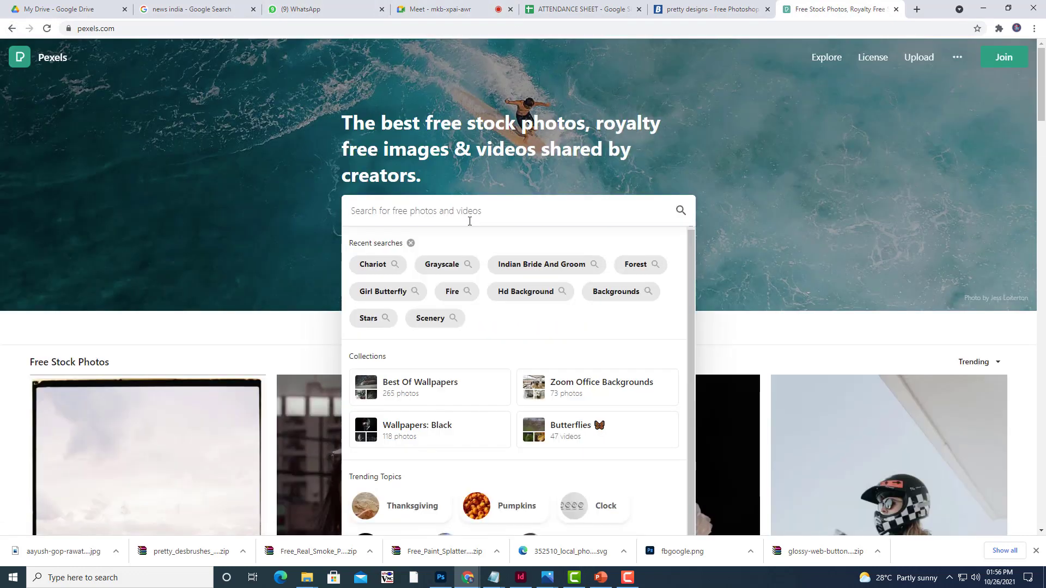
type("infisn")
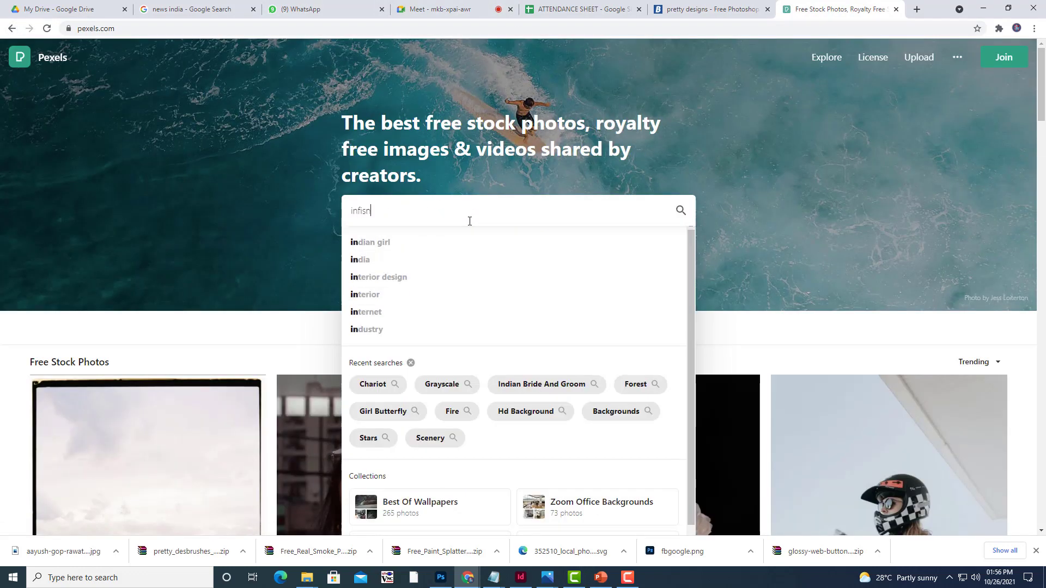
key("BackSpace")
key("BackSpace")
key("BackSpace")
type("dian brid")
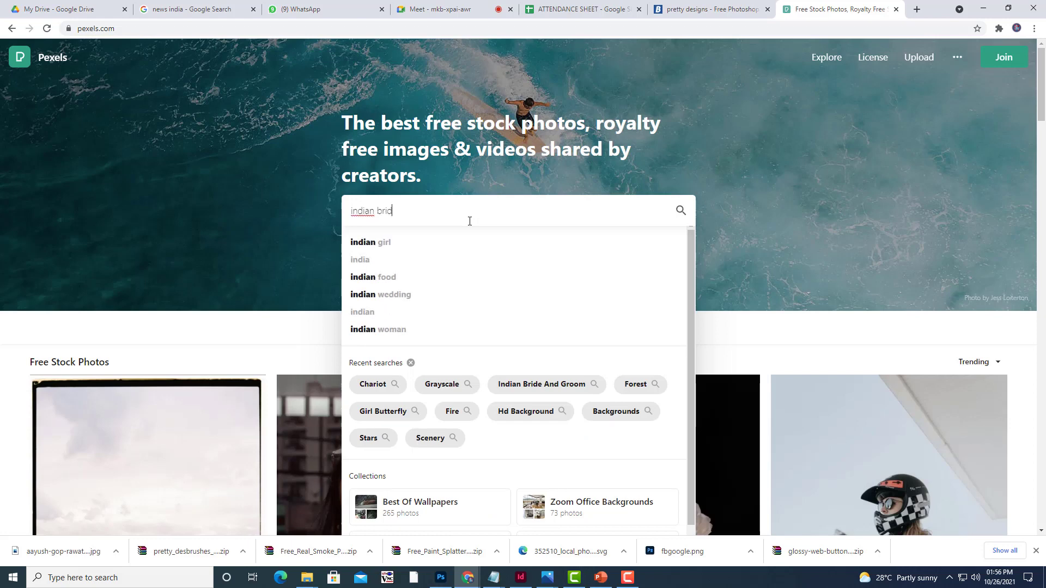
type("e")
key("Return")
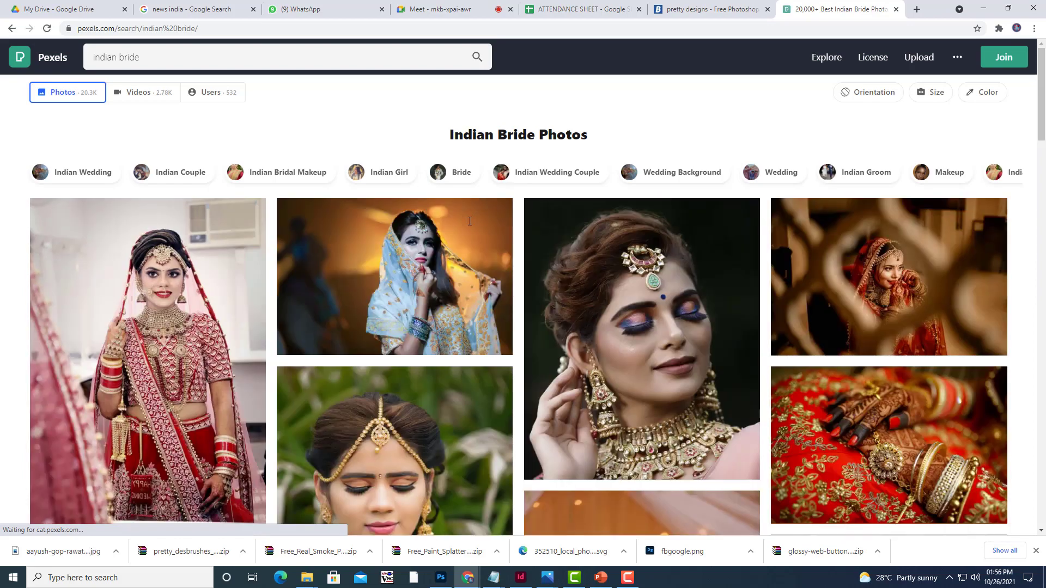
mouse_move(604, 354)
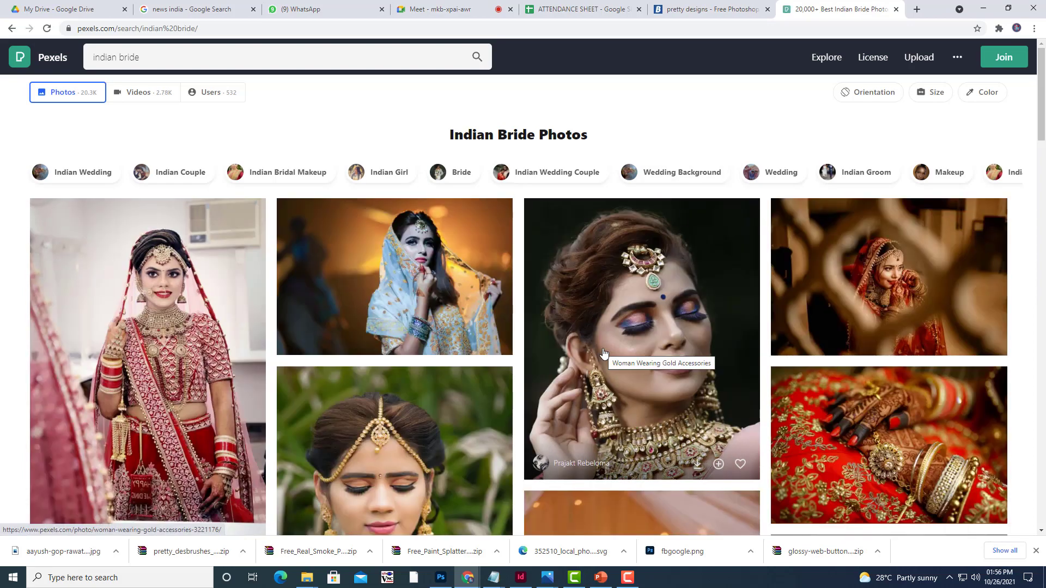
scroll(599, 332, "down", 4)
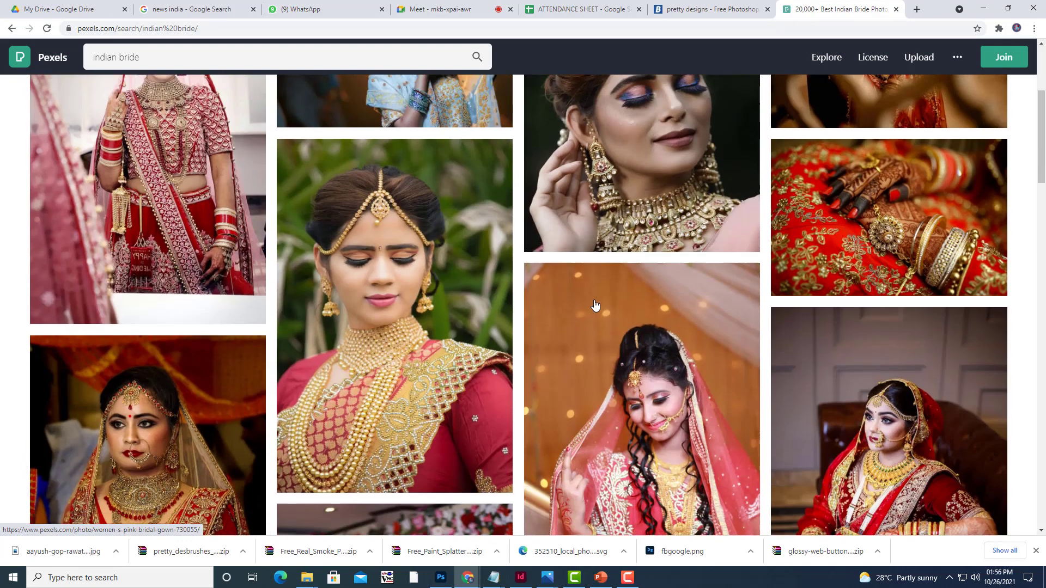
scroll(595, 305, "down", 3)
scroll(946, 291, "down", 3)
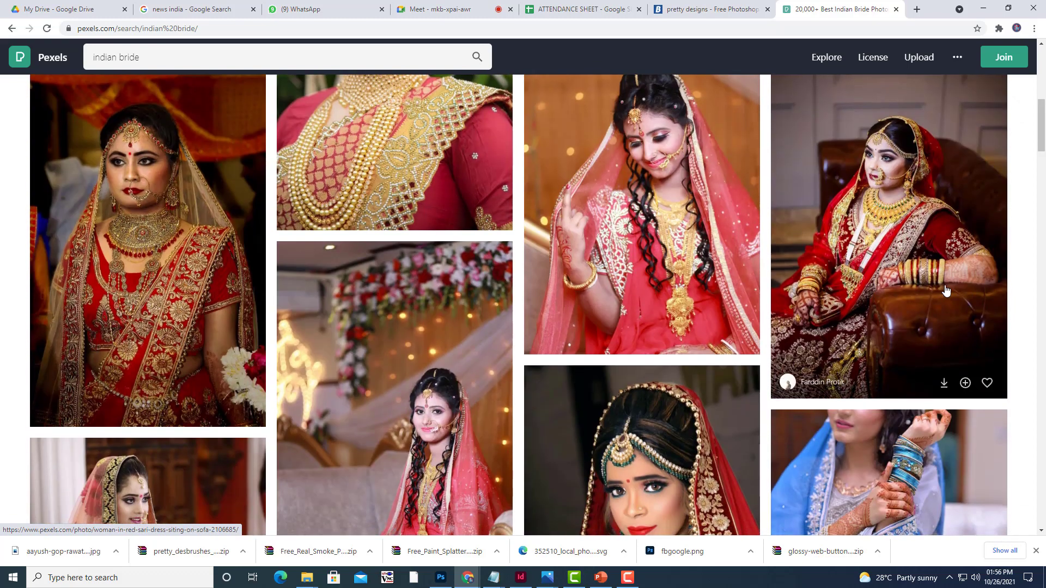
scroll(946, 292, "down", 2)
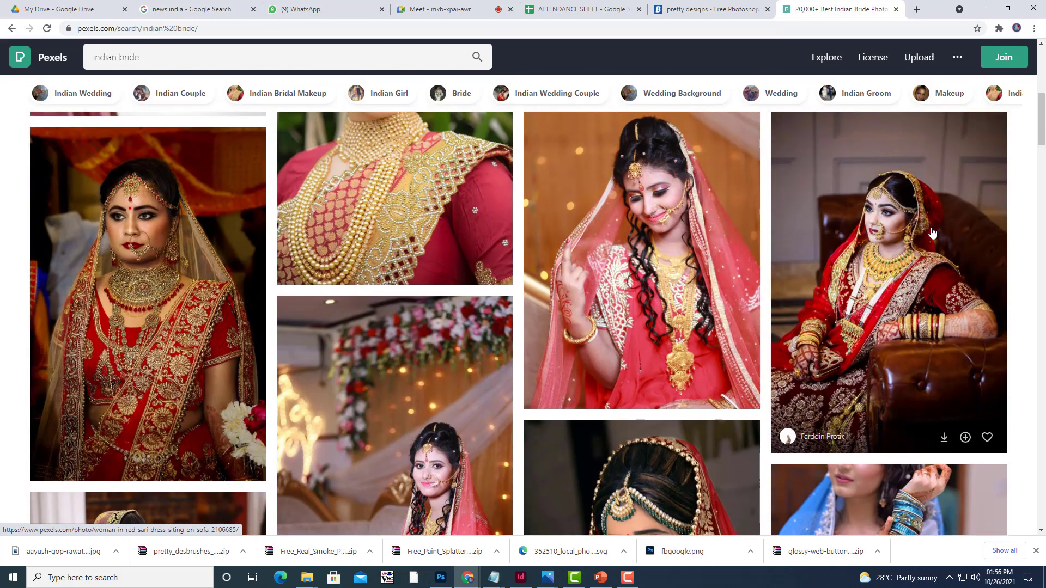
scroll(927, 234, "down", 1)
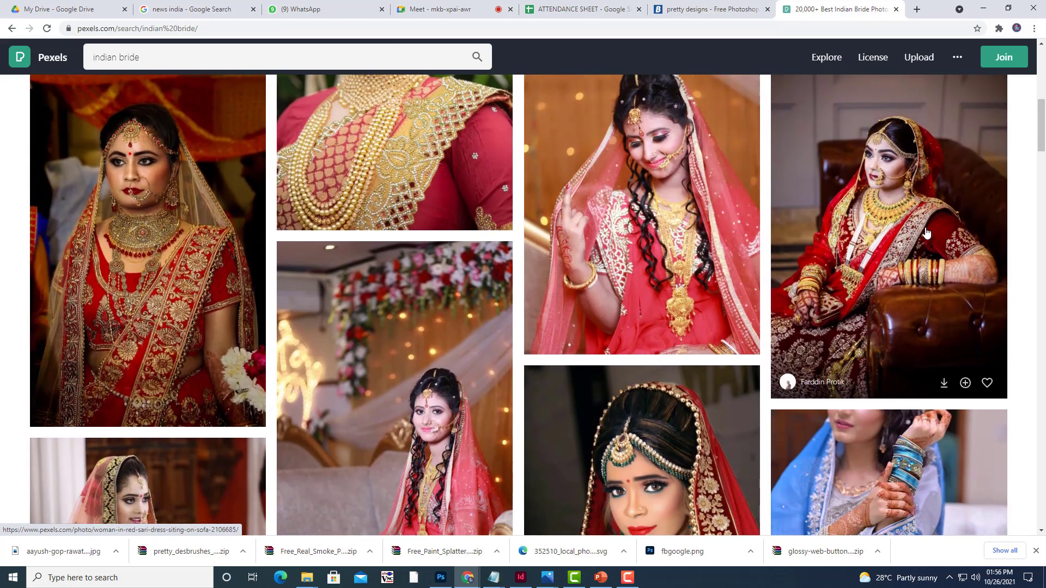
- Download the red-sari bride-on-sofa photo free and open the JPG
left_click(974, 233)
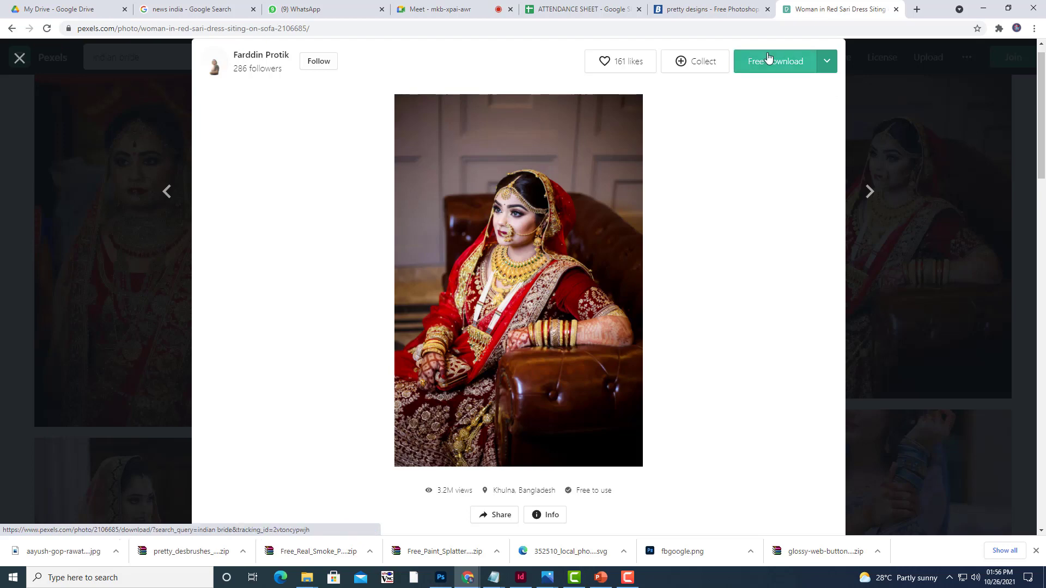
left_click(787, 66)
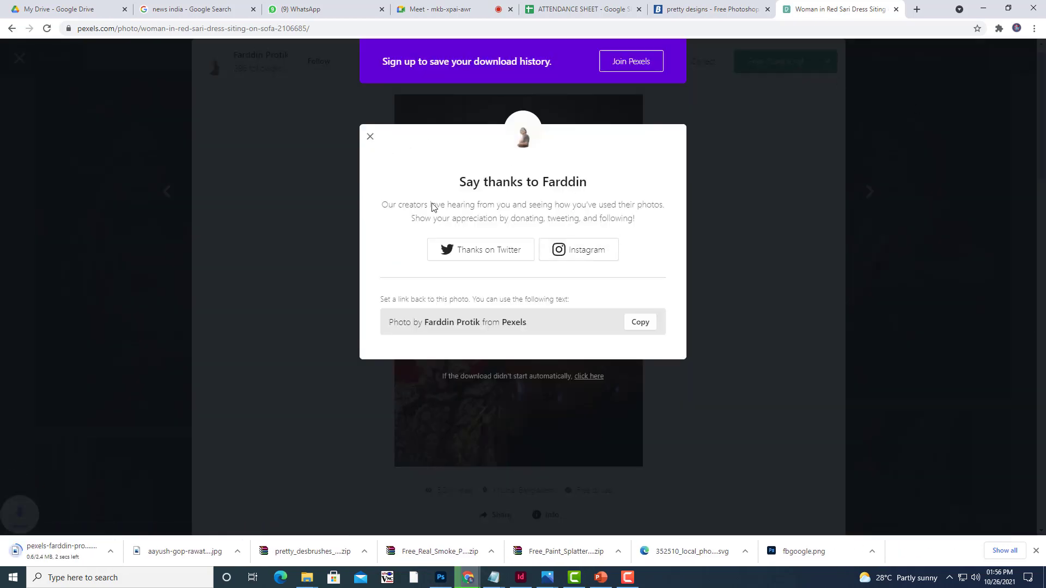
left_click(33, 550)
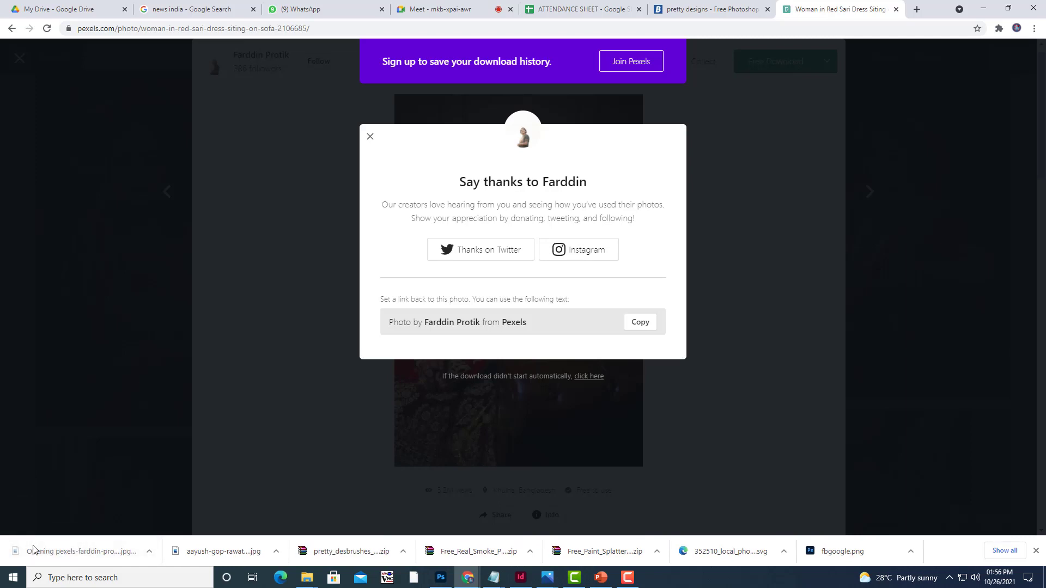
left_click(773, 340)
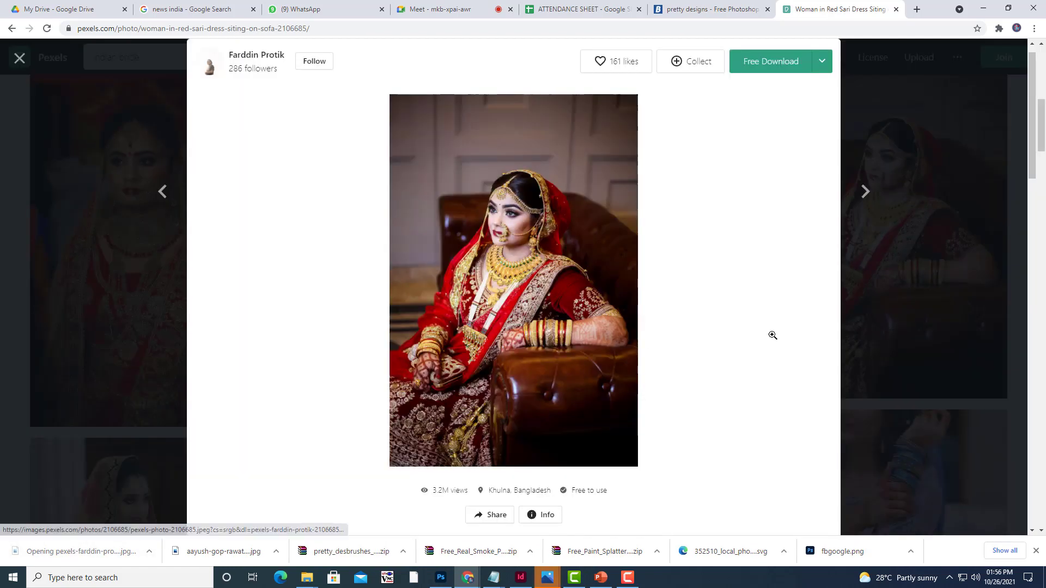